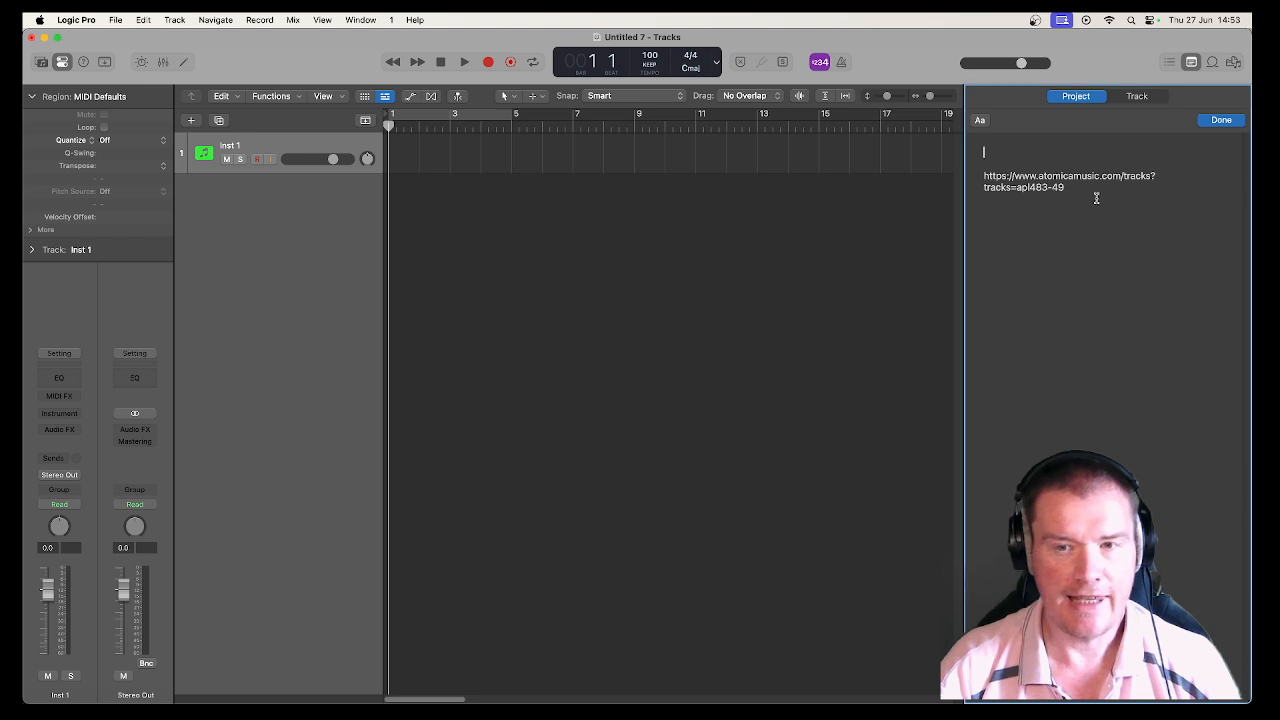
Open the reference link from the project notes in Chrome and audition Neighborhood Secret at several points across the track.
drag(1066, 187, 970, 179)
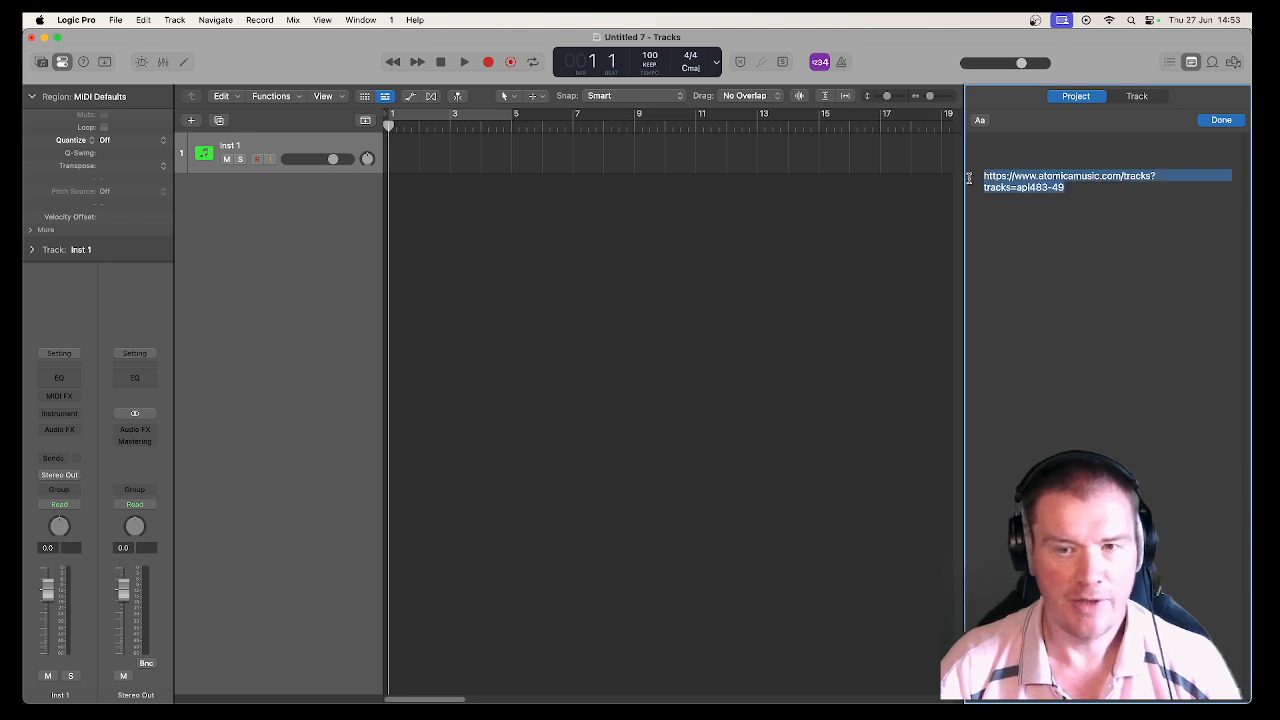
click(1110, 202)
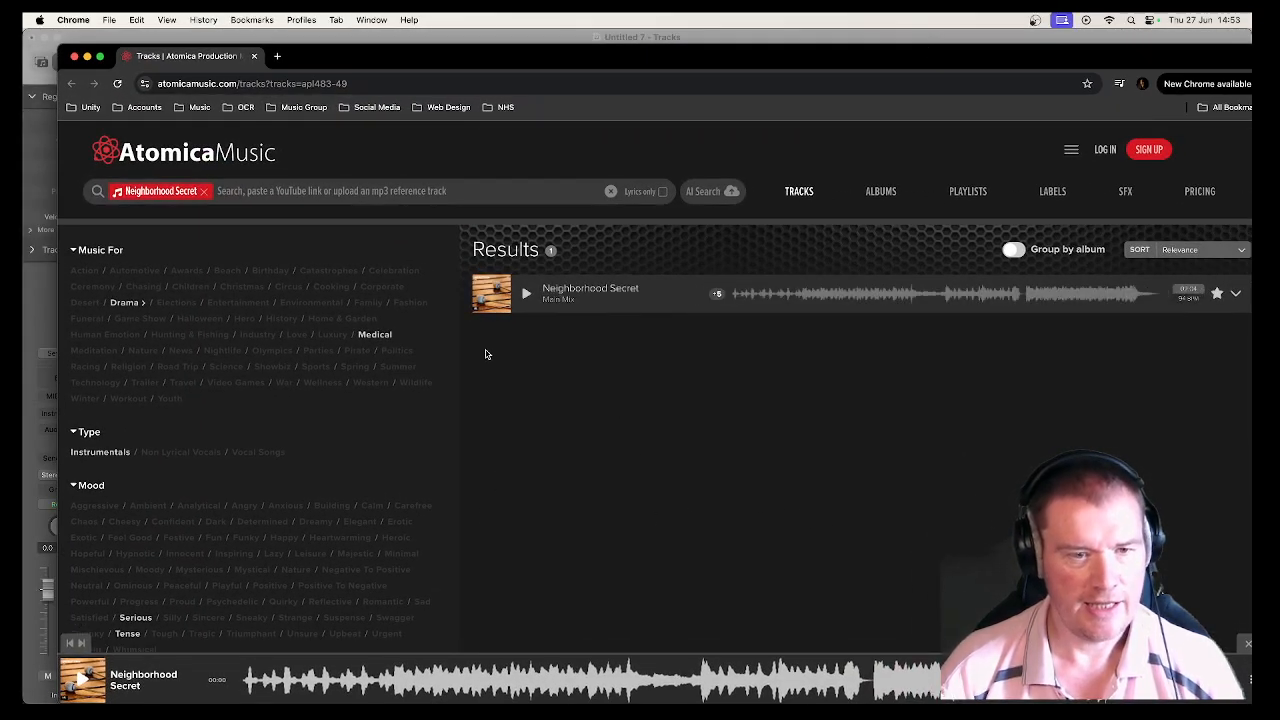
click(524, 299)
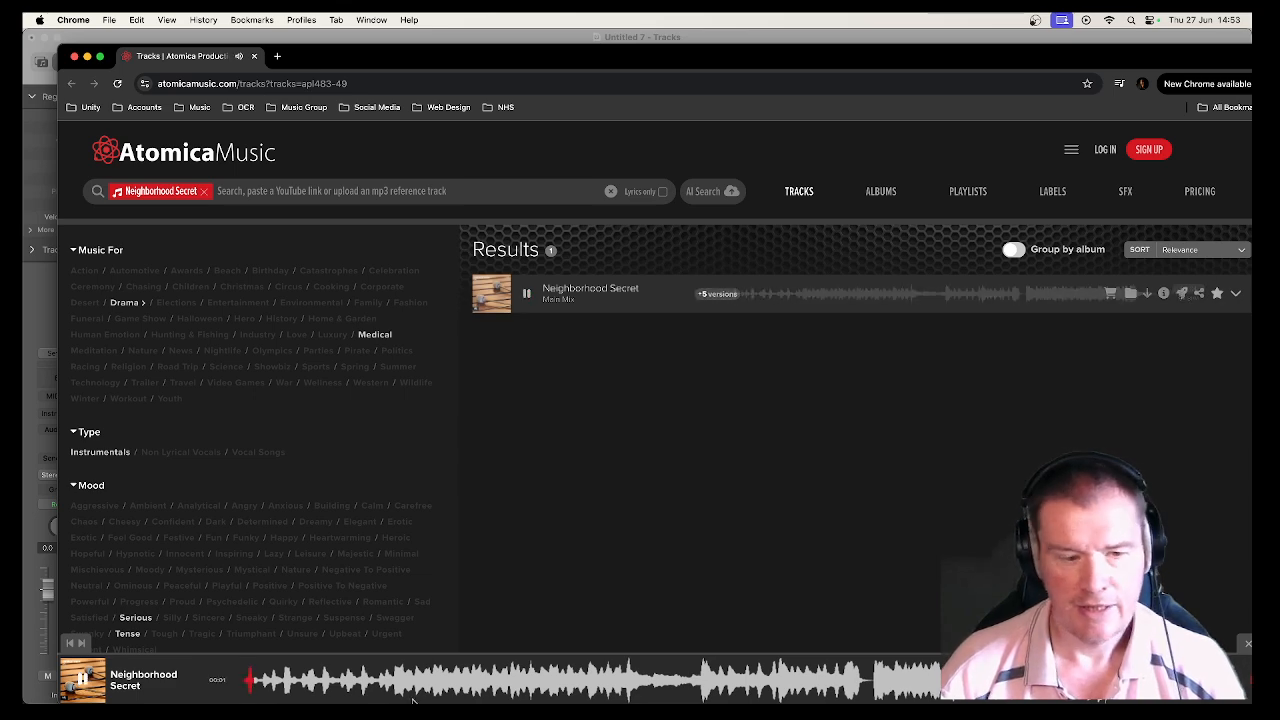
click(385, 683)
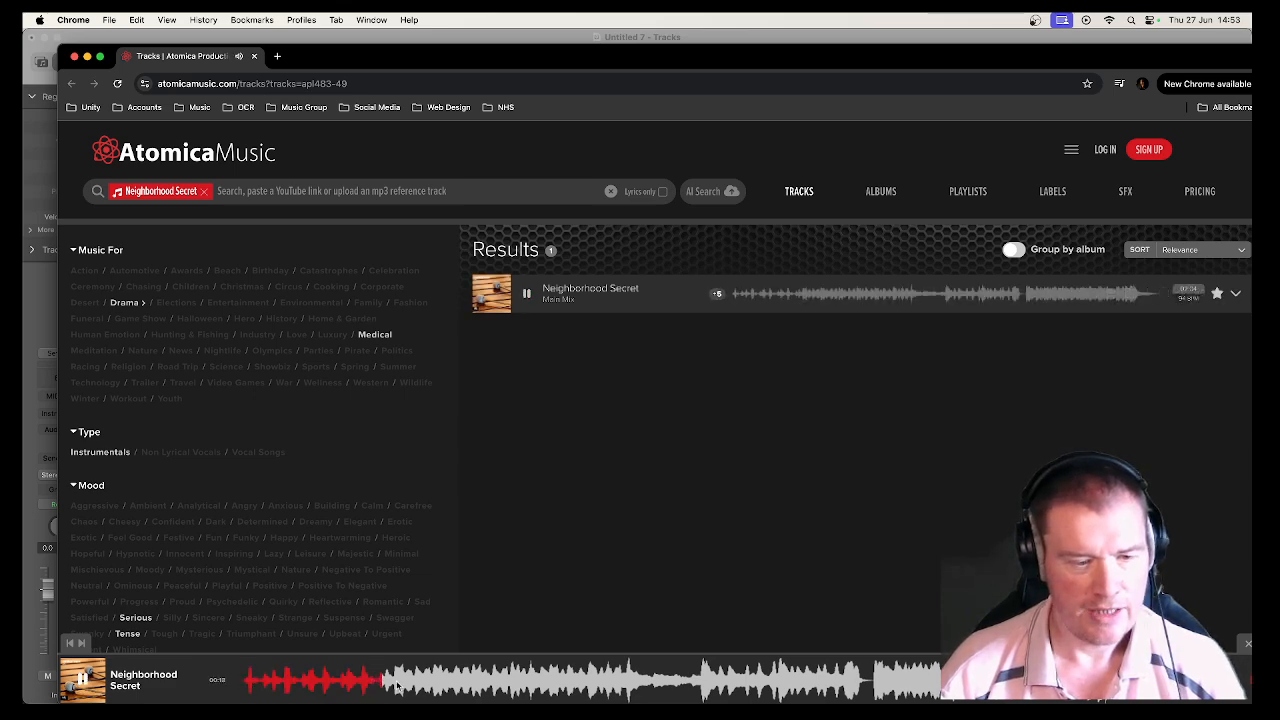
click(491, 689)
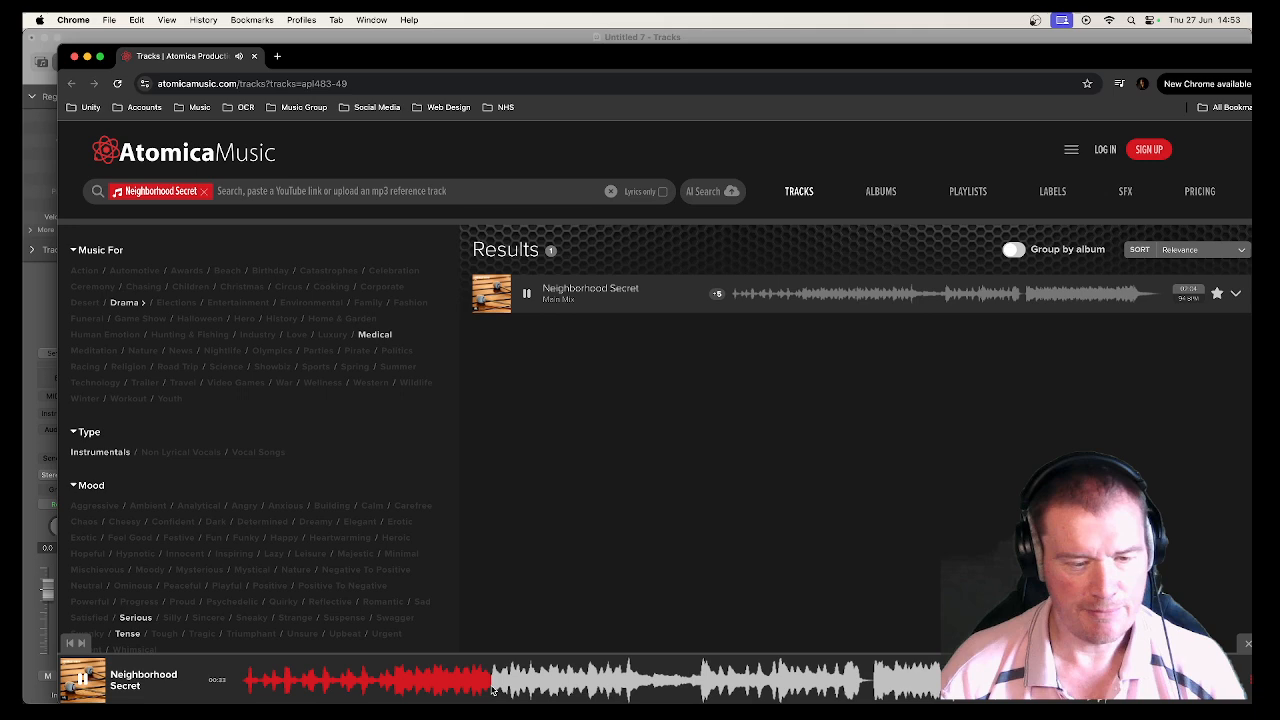
click(628, 690)
click(712, 689)
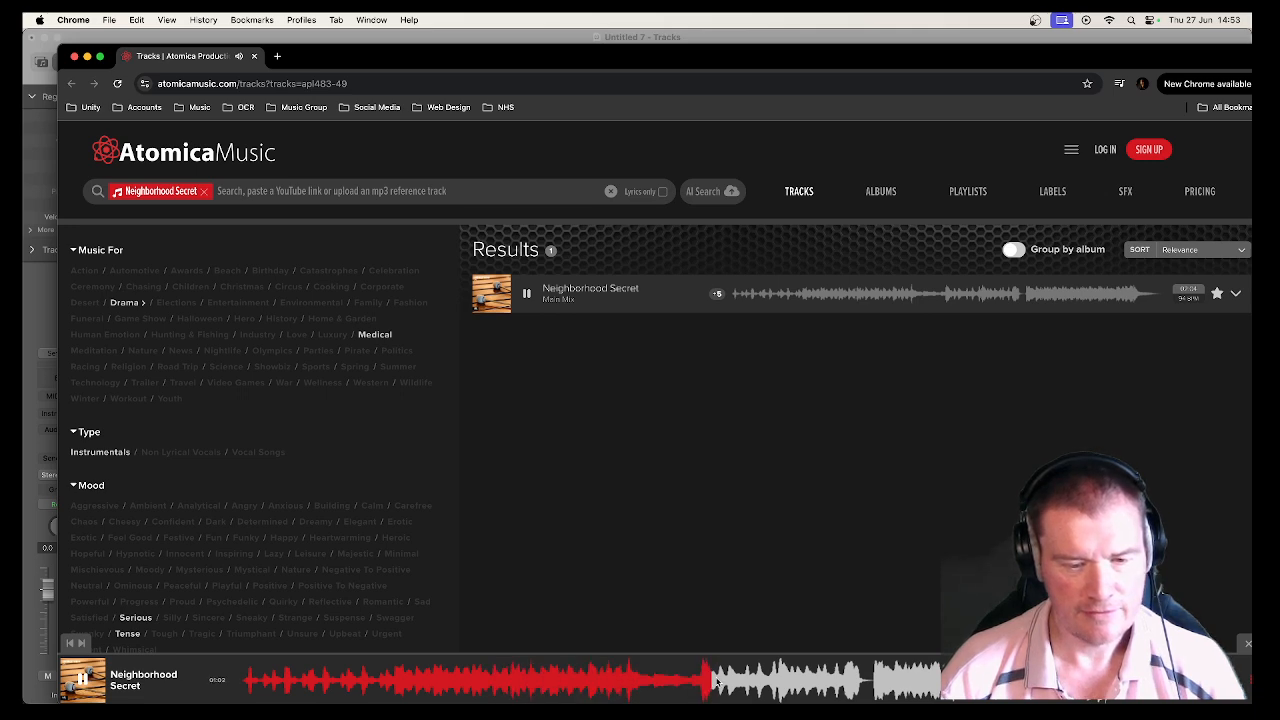
click(781, 683)
click(852, 683)
click(882, 683)
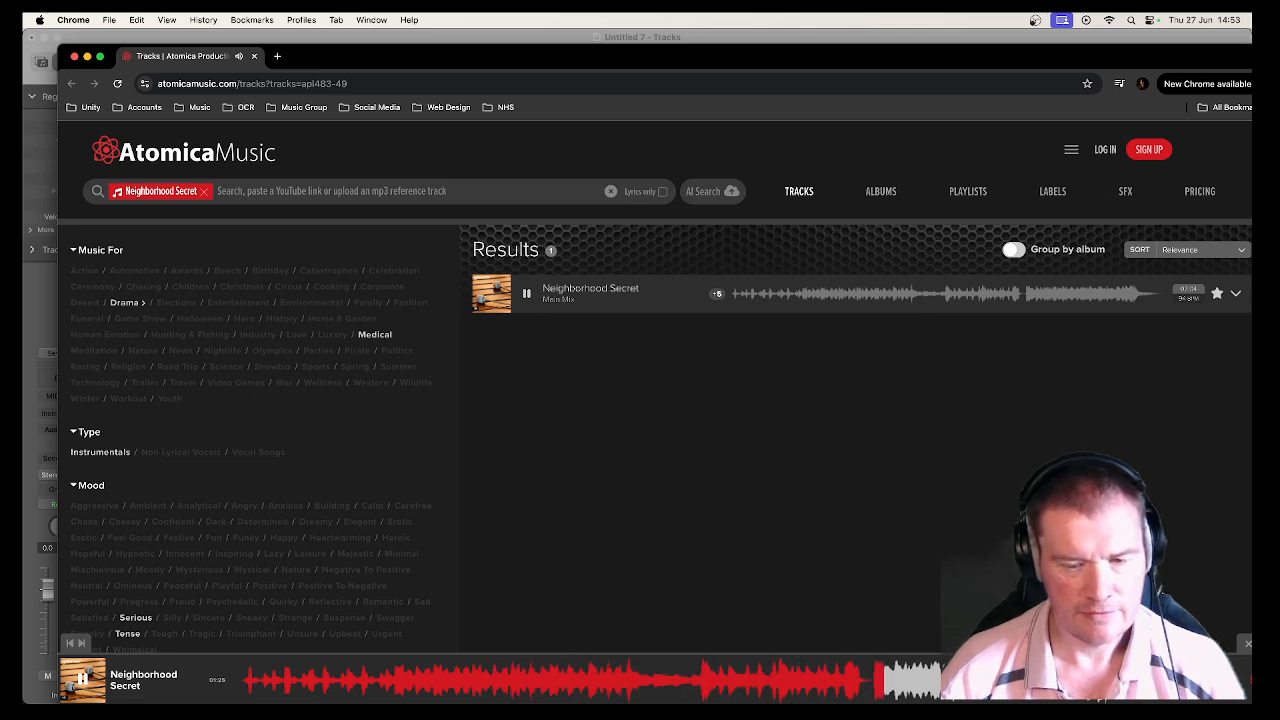
click(962, 684)
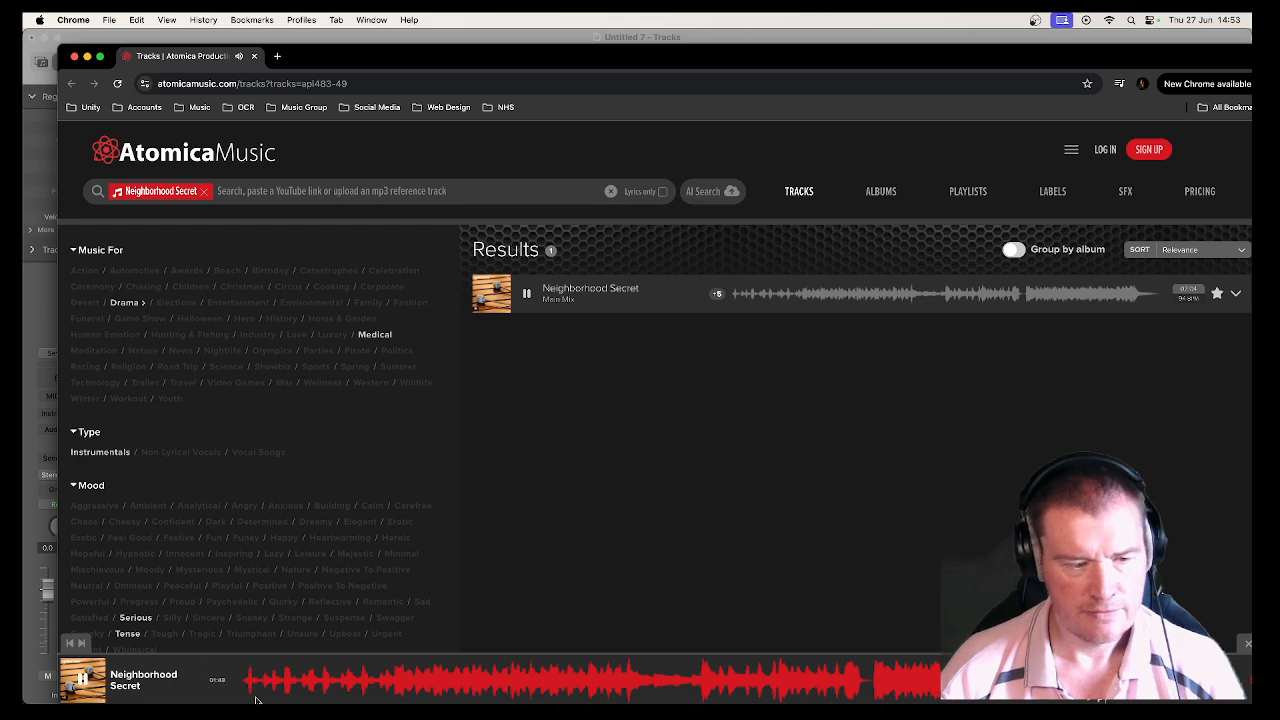
click(528, 297)
drag(337, 57, 1279, 175)
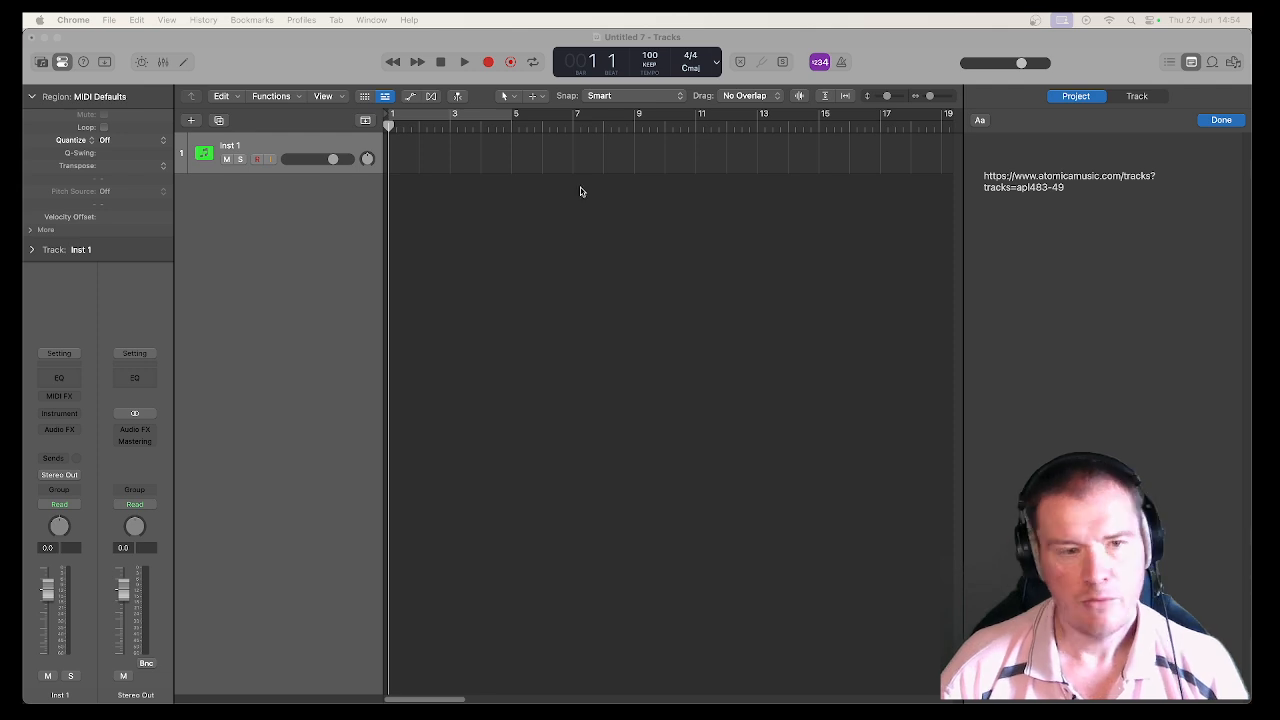
Return to Logic Pro, load Kontakt 7 as the instrument on the Inst 1 track, and hide the project notes.
click(506, 220)
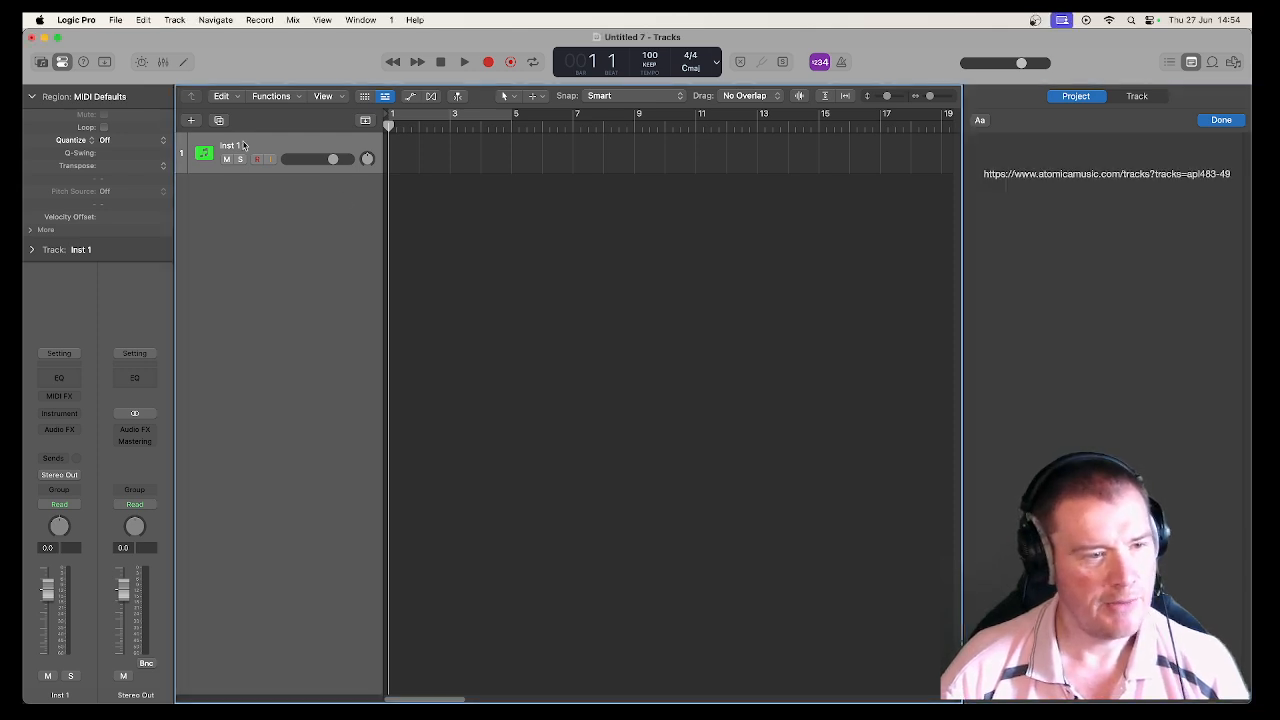
click(59, 420)
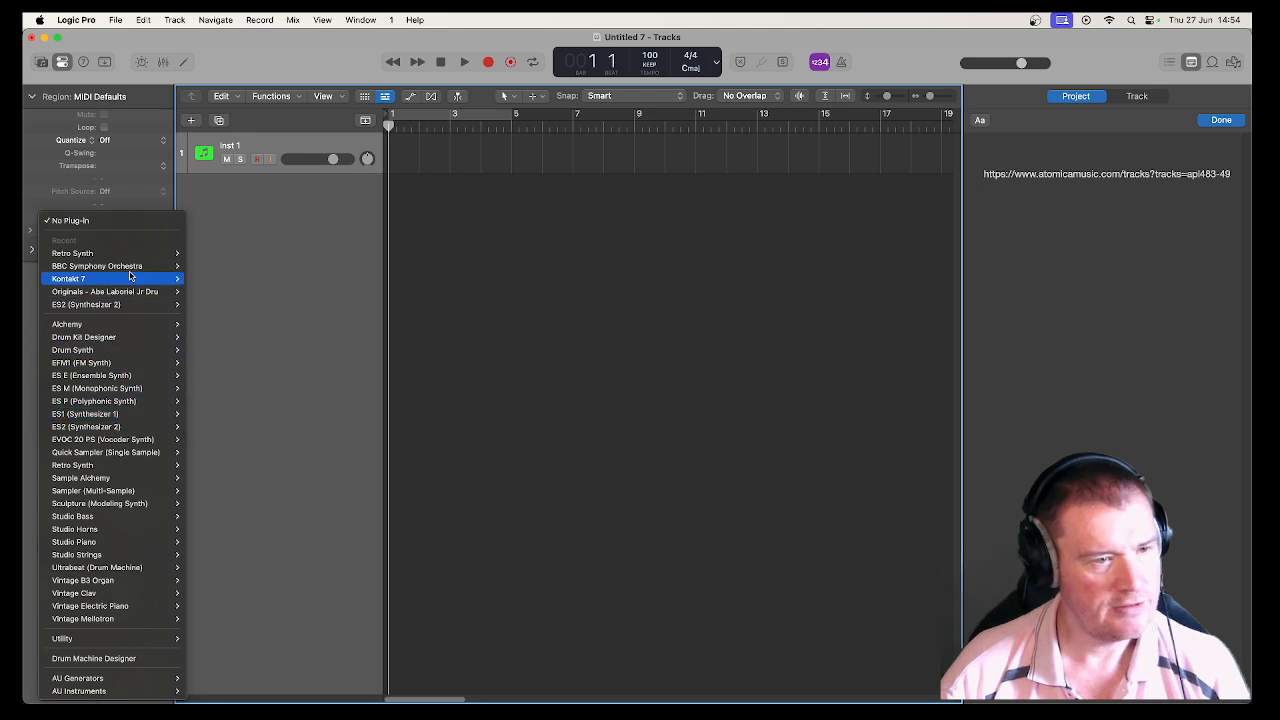
mouse_move(110, 279)
click(213, 293)
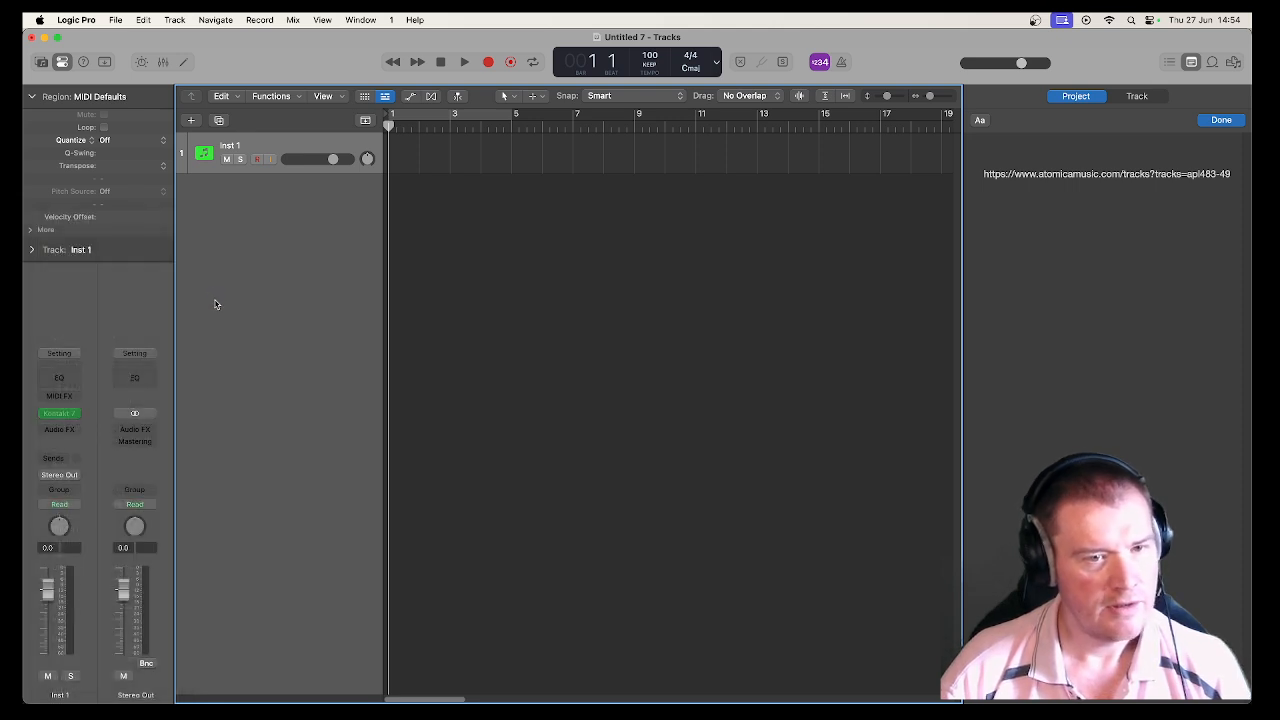
click(1191, 62)
drag(767, 203, 639, 135)
Browse the Albion ONE instruments in Kontakt and open the Organic Brunel Loops folder within Brunel Loops.
click(394, 291)
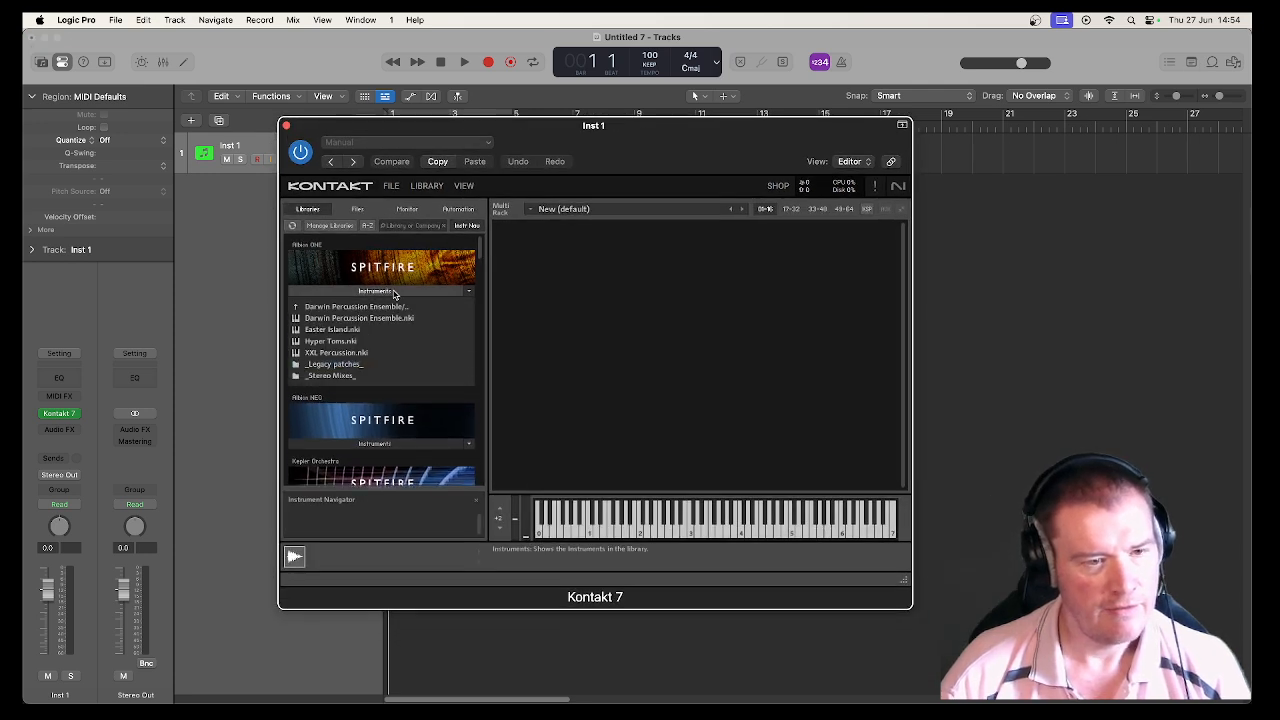
click(362, 308)
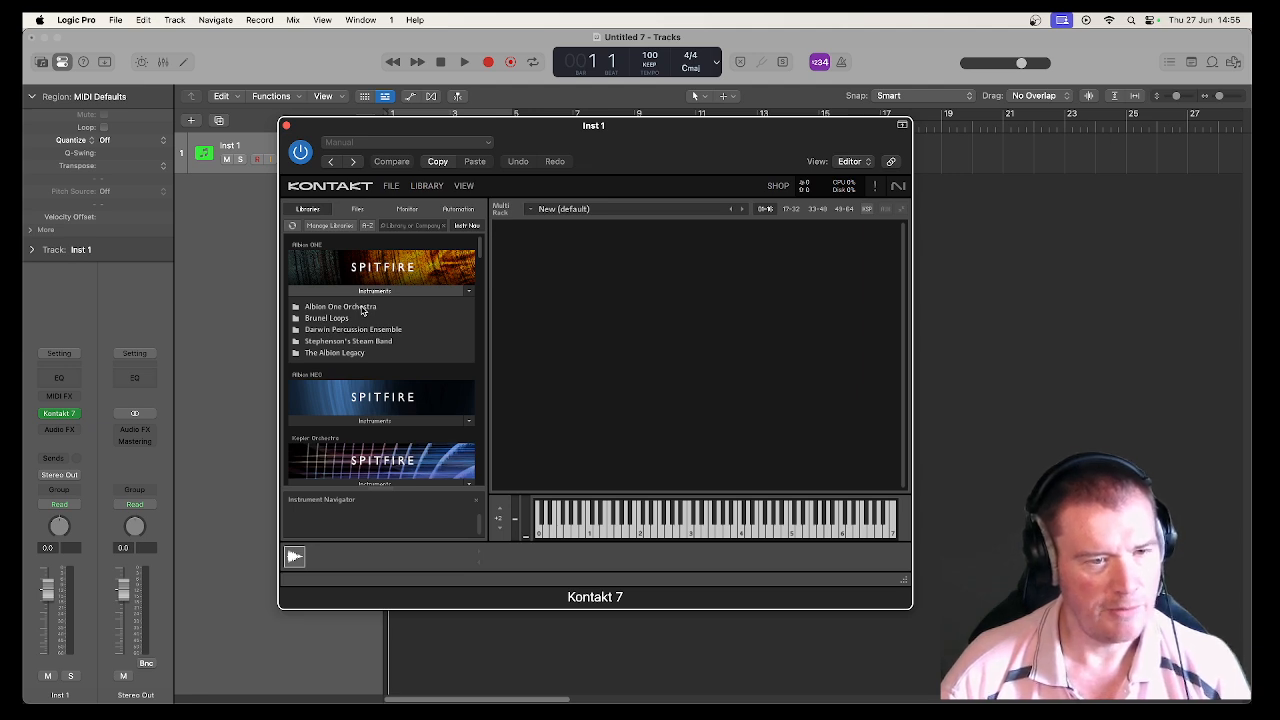
click(362, 308)
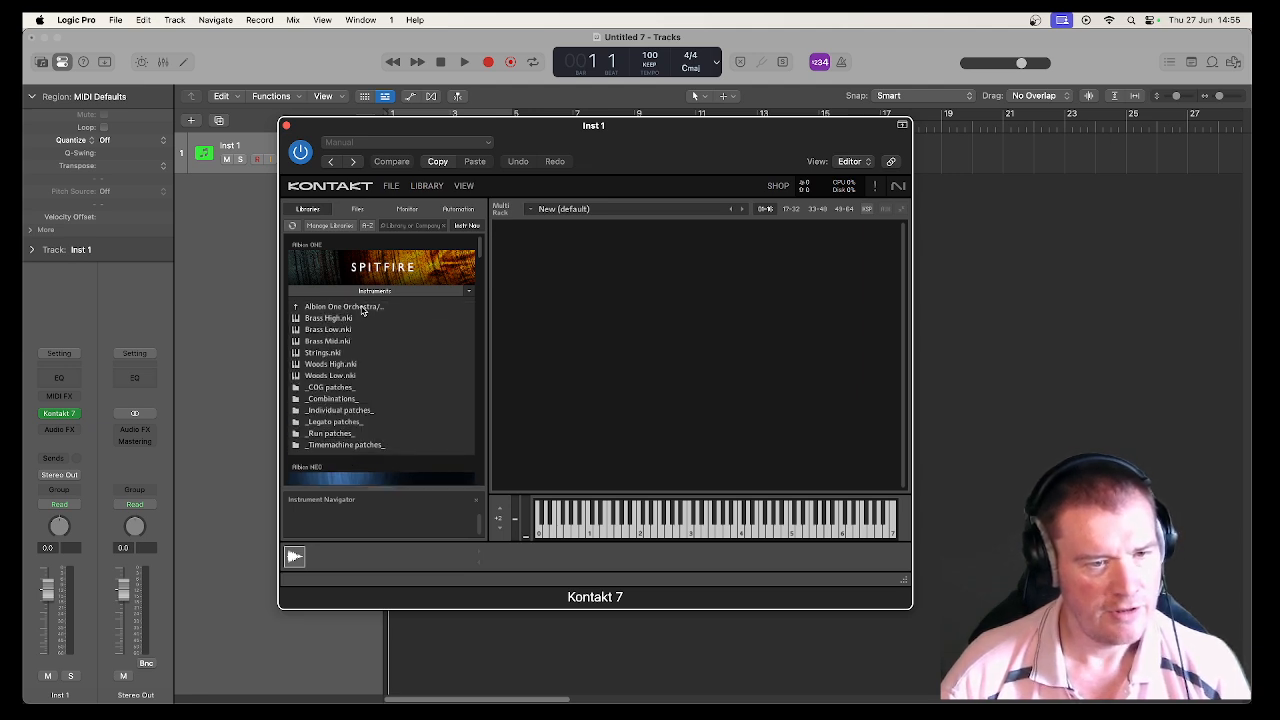
click(362, 308)
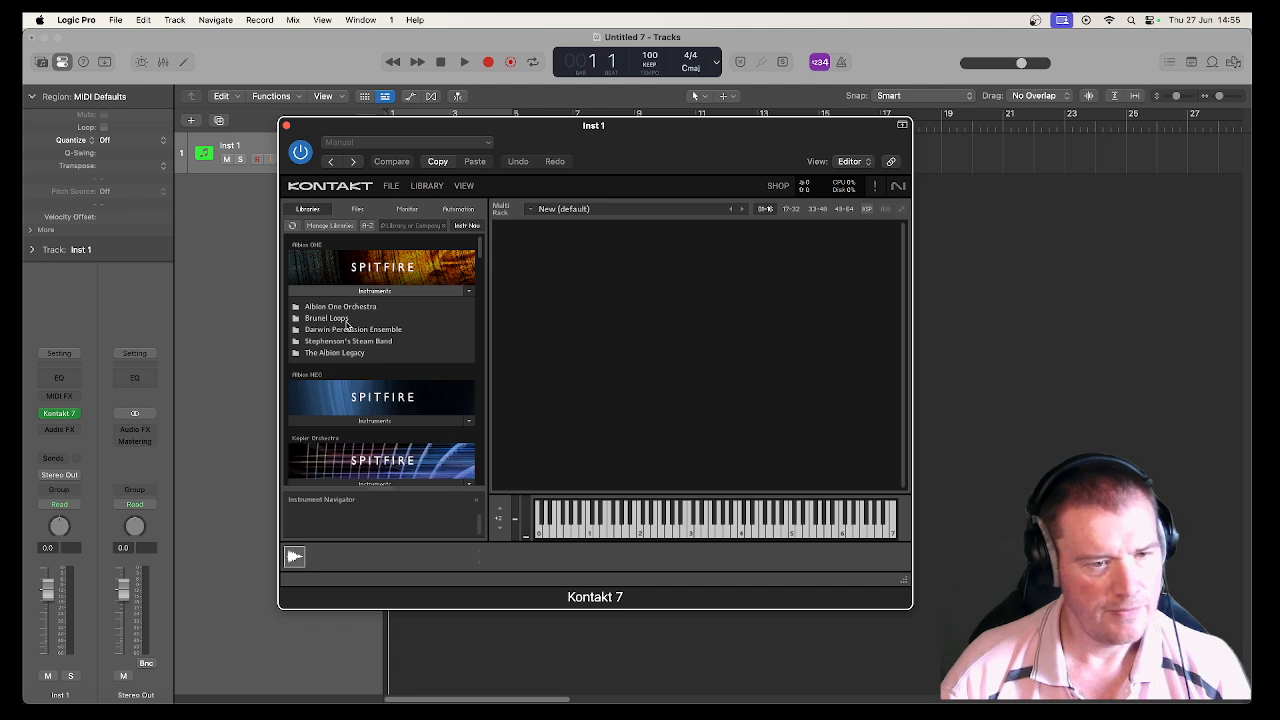
click(346, 320)
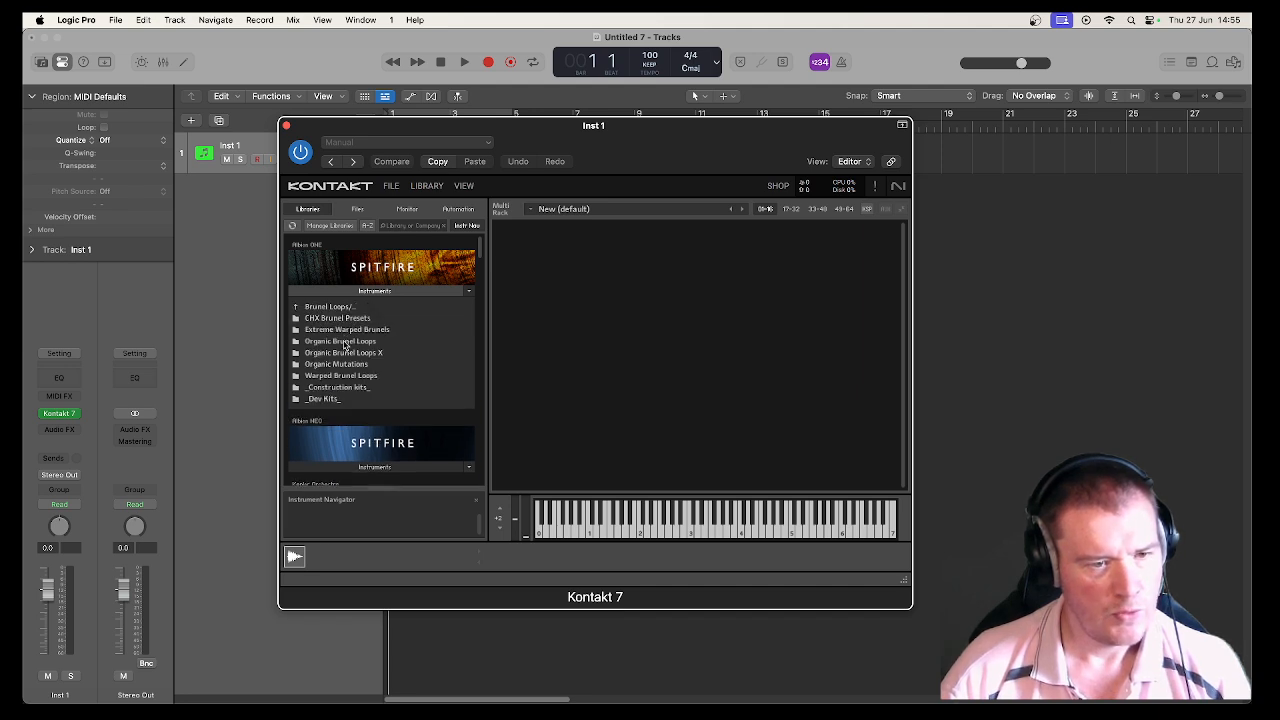
click(345, 344)
Load the Glass Fing instrument from the Organic Brunel Loops to try its sound, and remove it from the rack.
scroll(344, 344, down, 4)
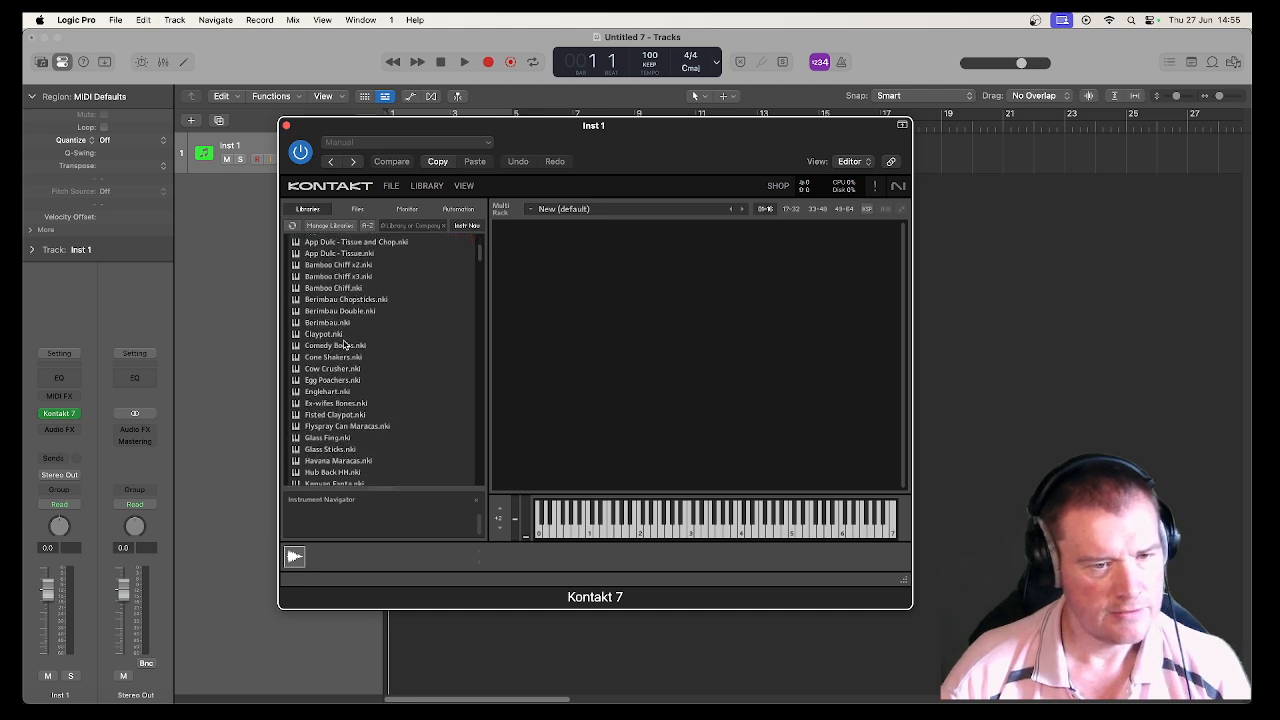
scroll(344, 344, down, 3)
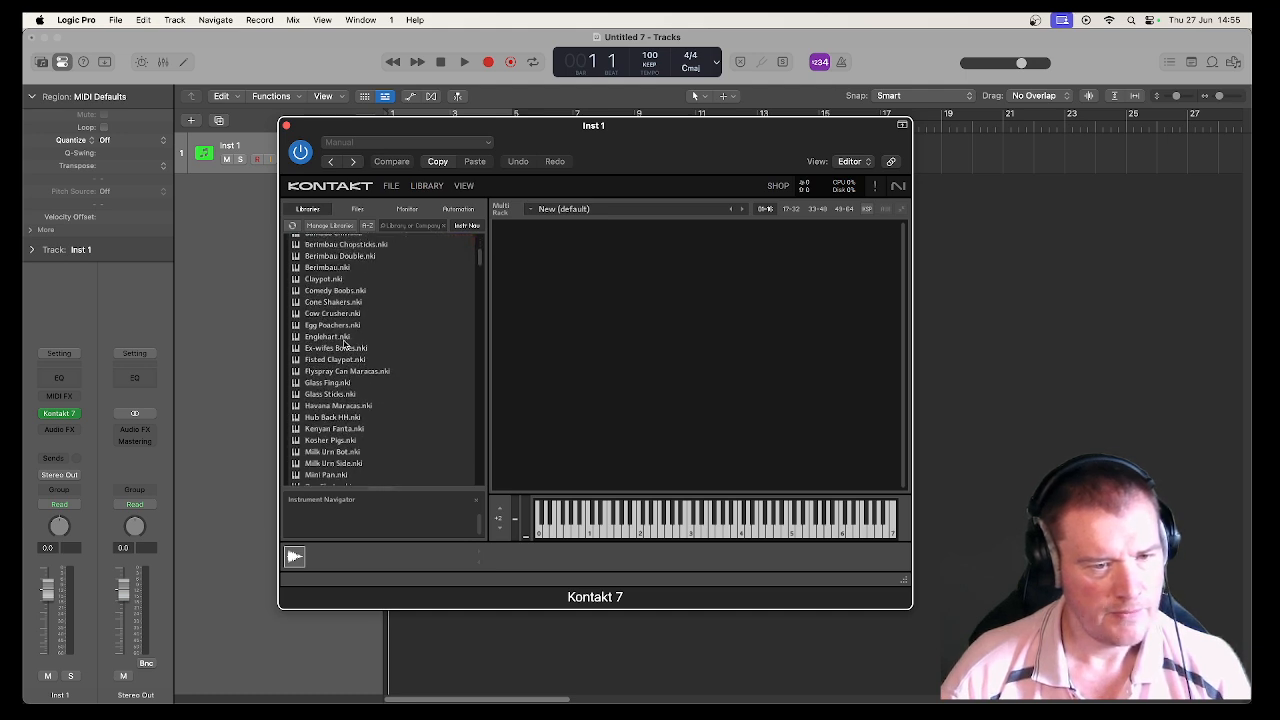
drag(335, 386, 622, 381)
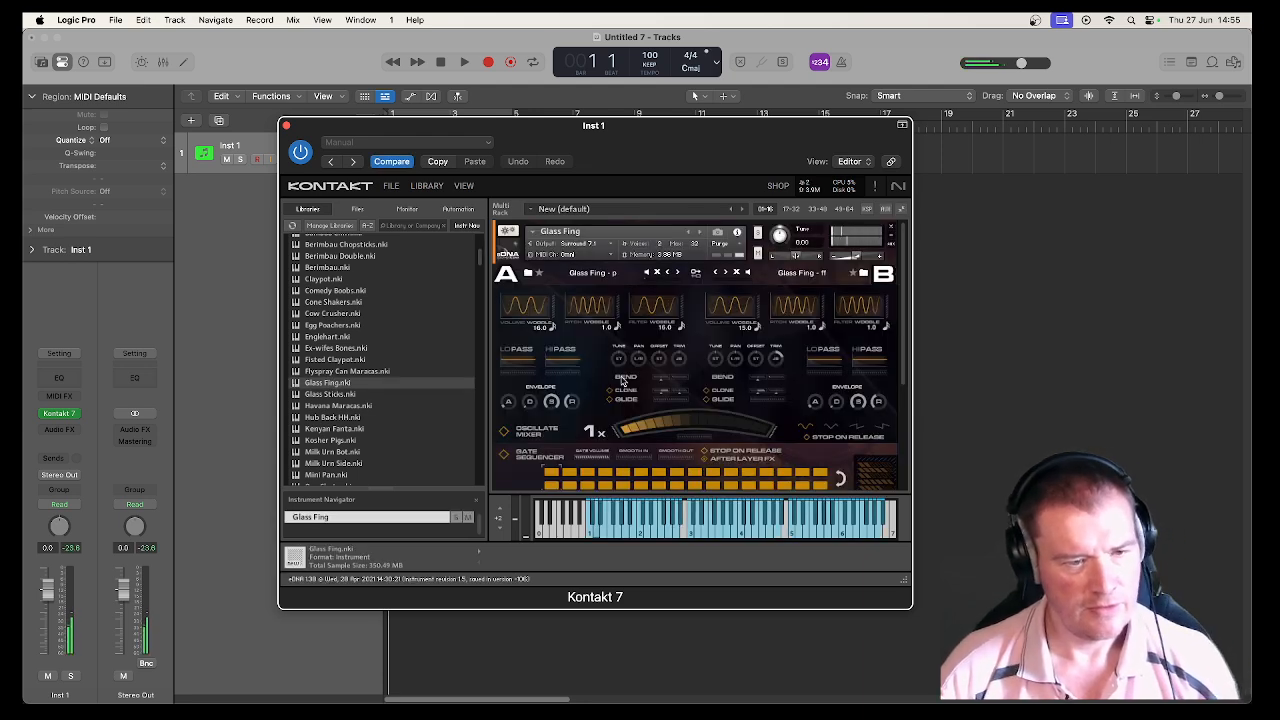
click(891, 230)
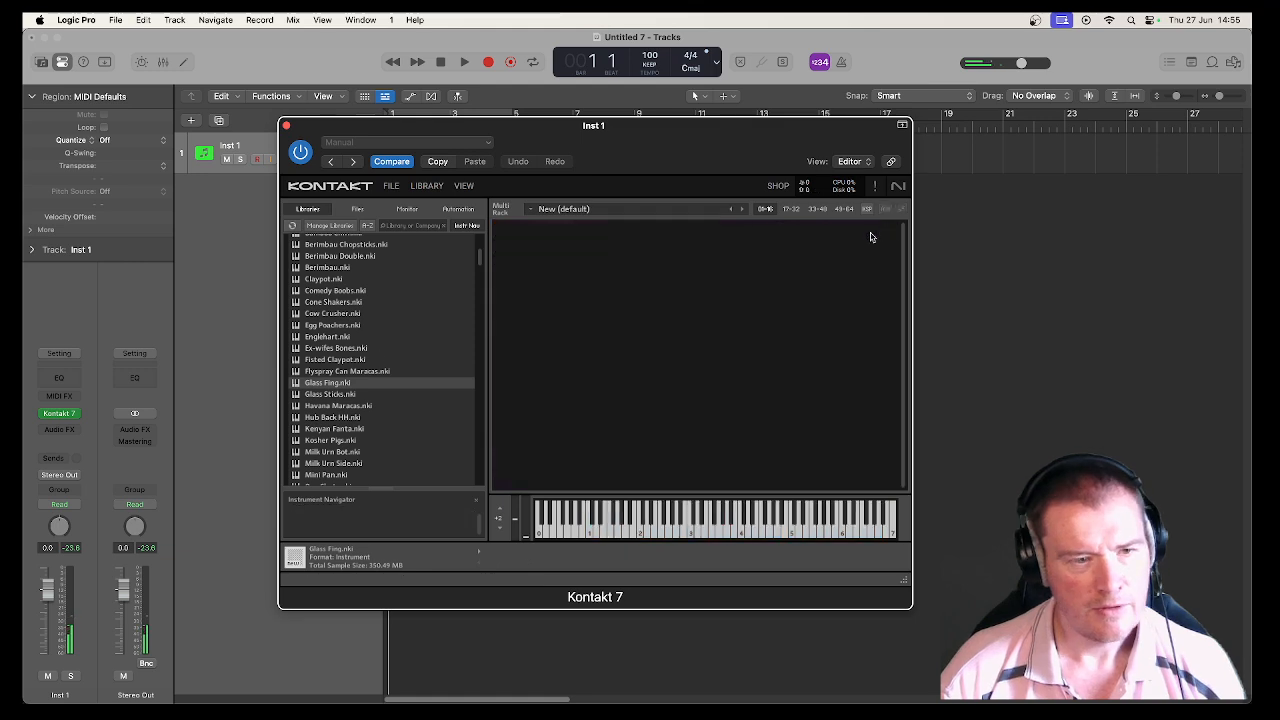
Try out the Egg Poachers instrument in the Kontakt rack and remove it again.
scroll(391, 362, down, 5)
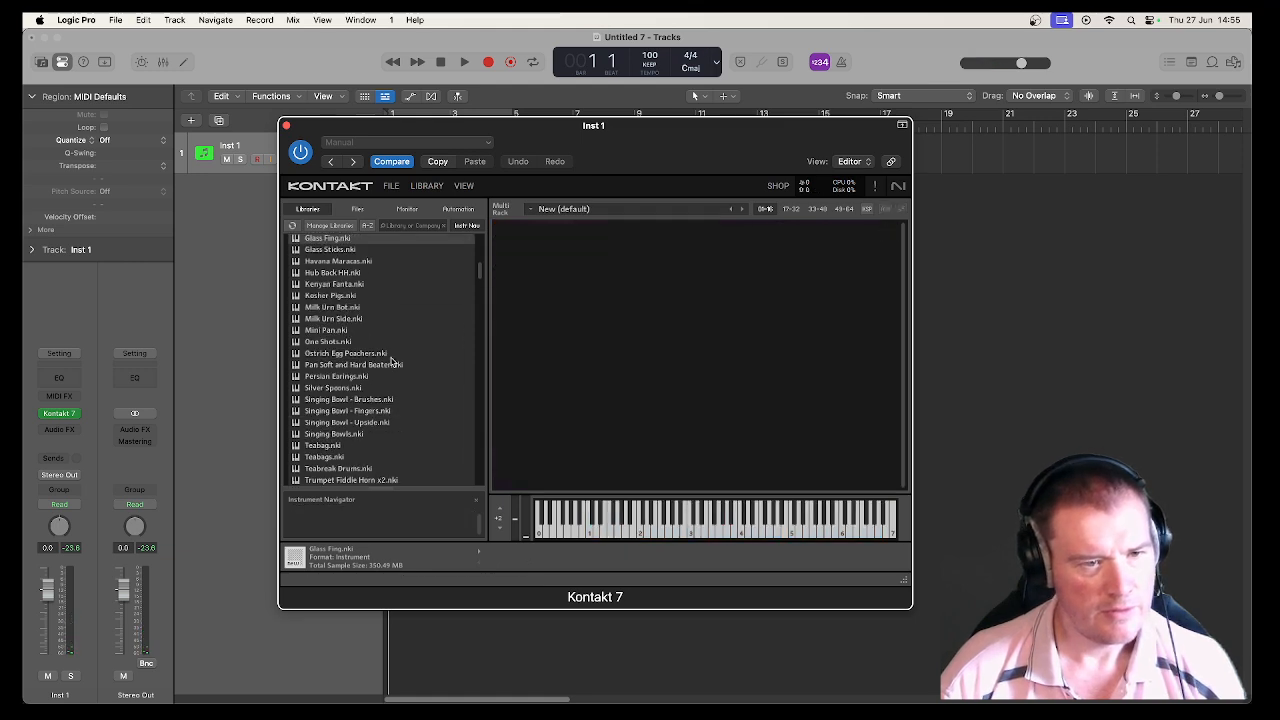
scroll(391, 362, up, 5)
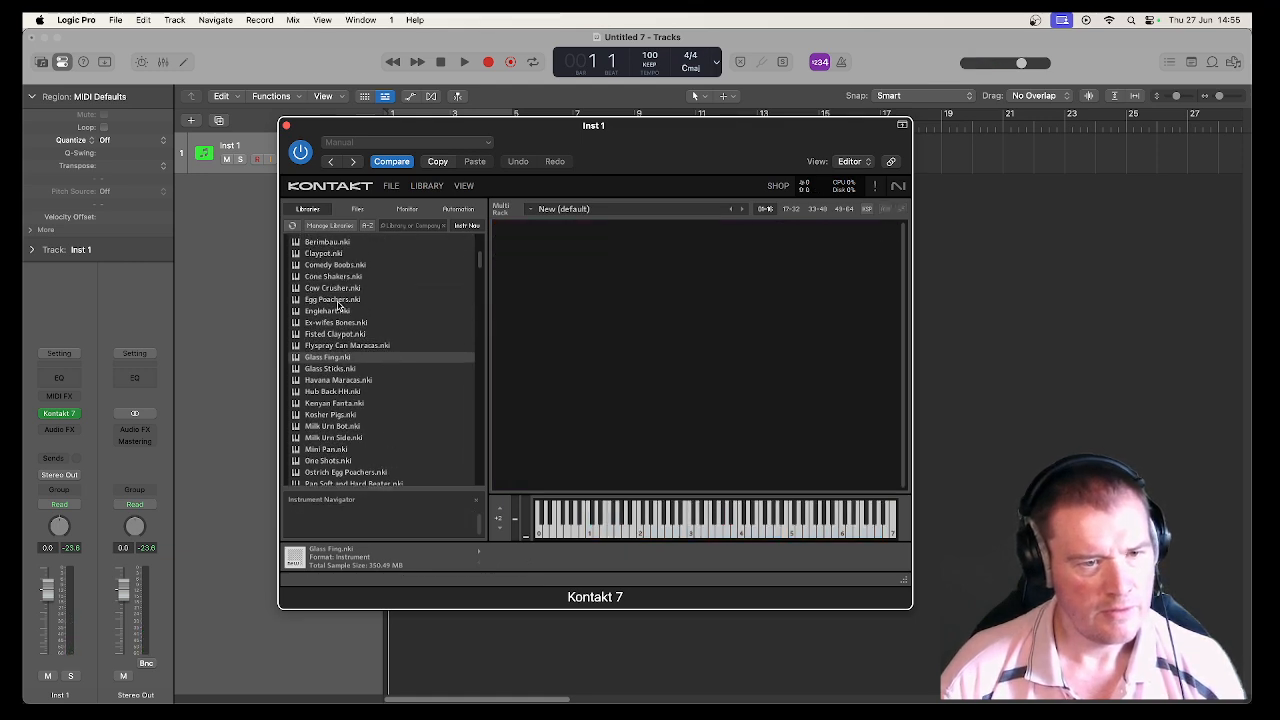
drag(338, 303, 626, 300)
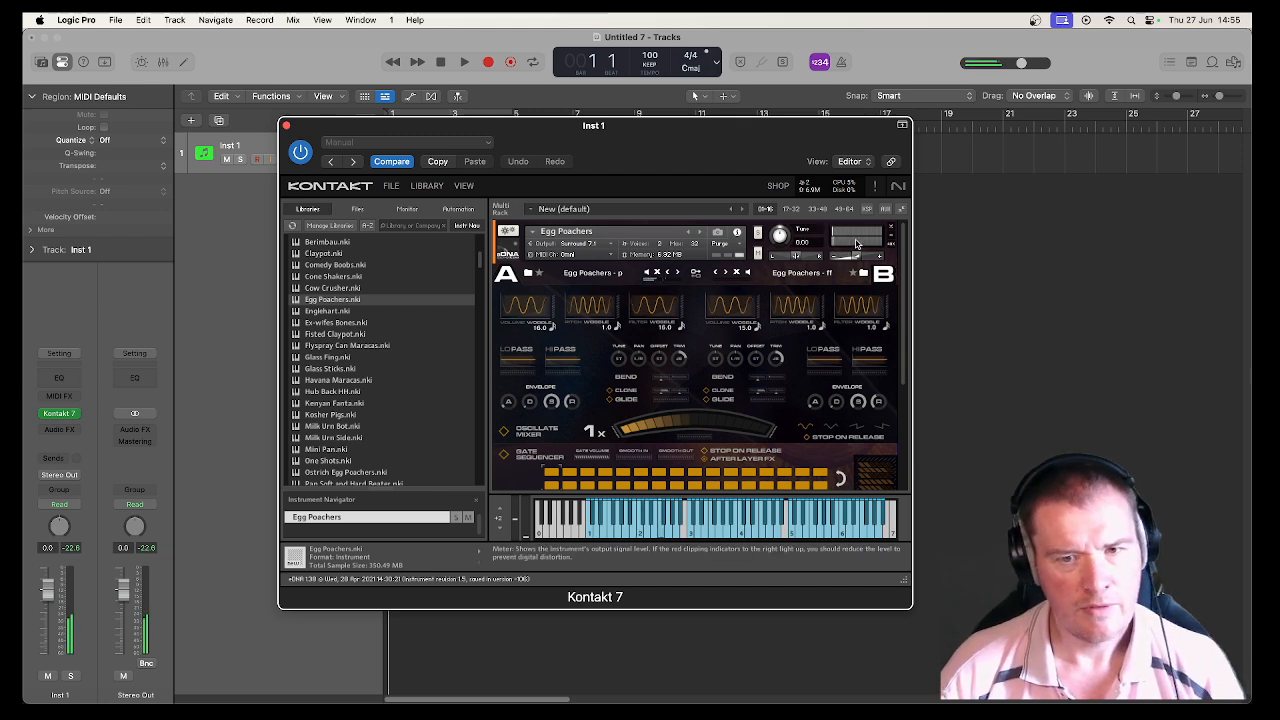
click(891, 230)
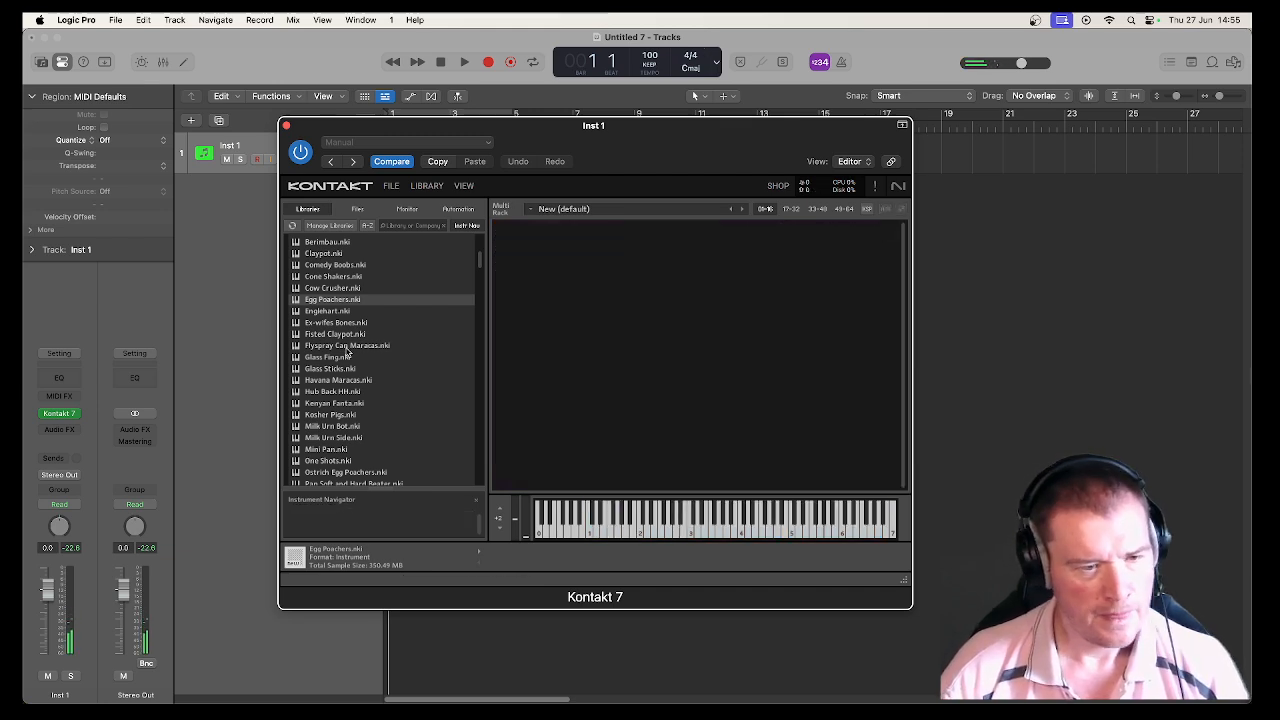
Load Singing Bowl - Fingers into the Kontakt rack for an audition and clear it from the rack.
scroll(360, 365, down, 4)
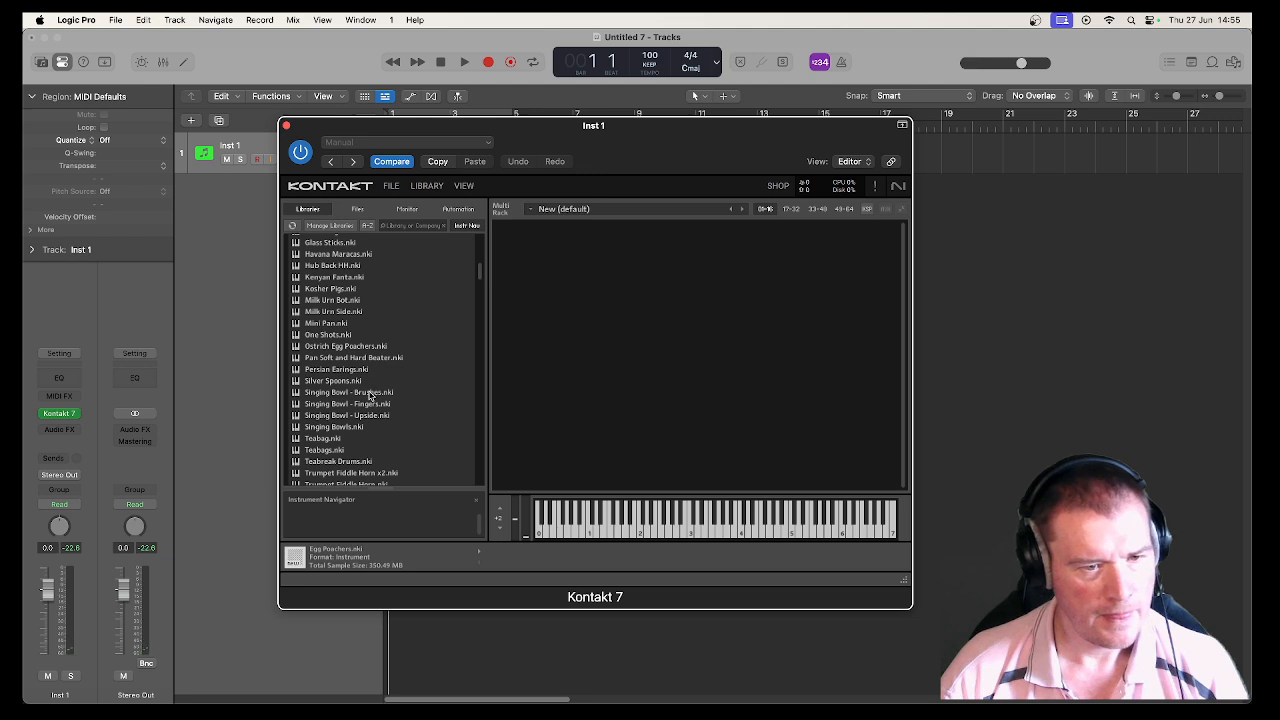
drag(370, 404, 614, 399)
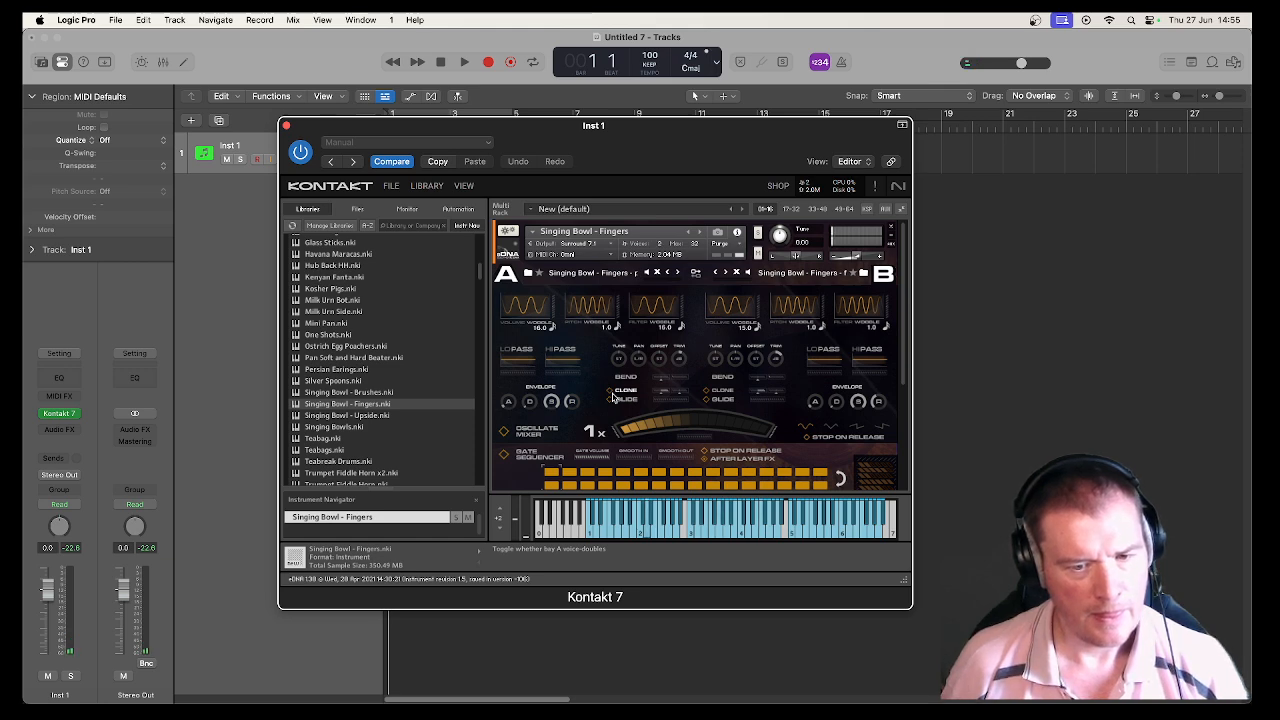
click(890, 230)
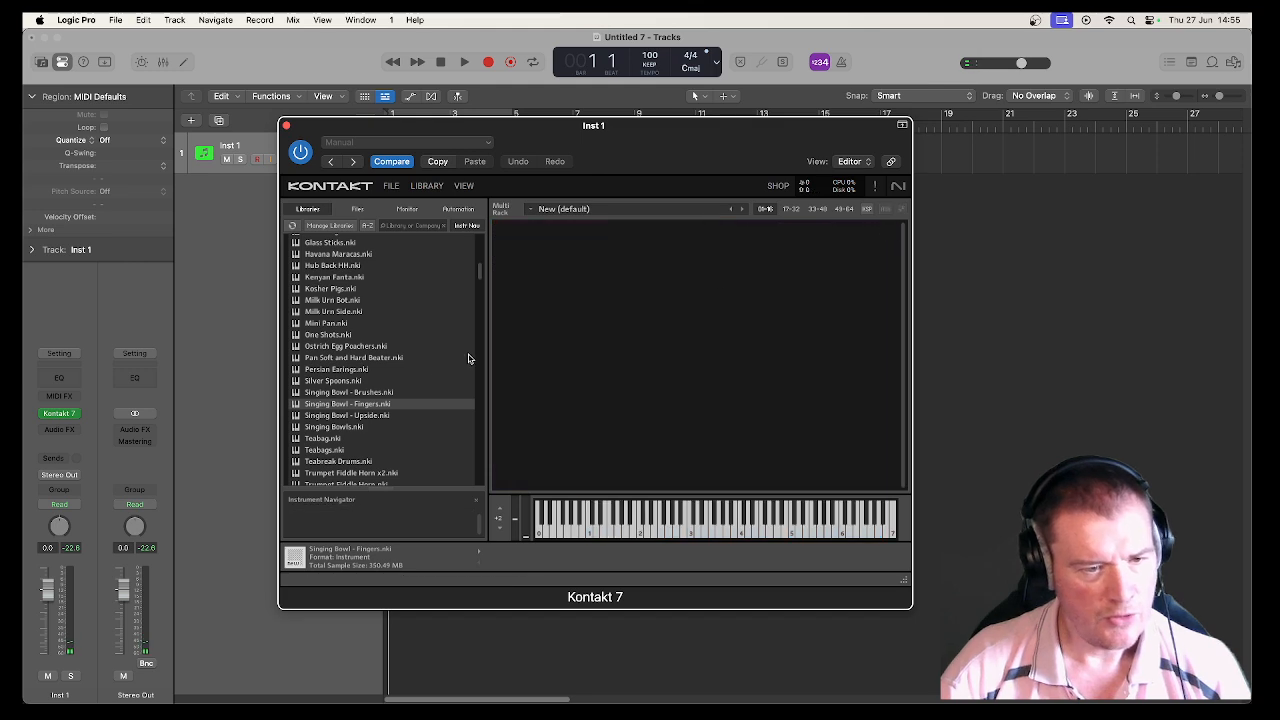
Load the Glass Sticks instrument into the Kontakt rack for the Inst 1 track.
scroll(440, 365, down, 5)
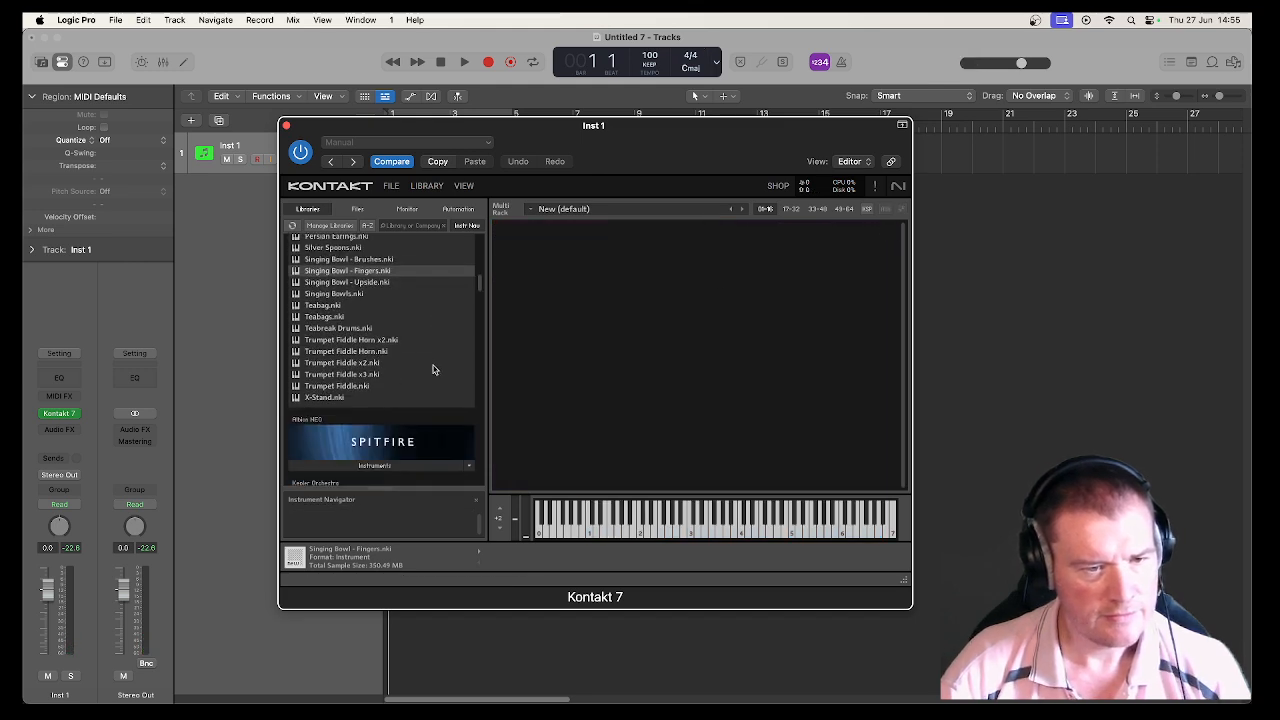
scroll(433, 369, up, 9)
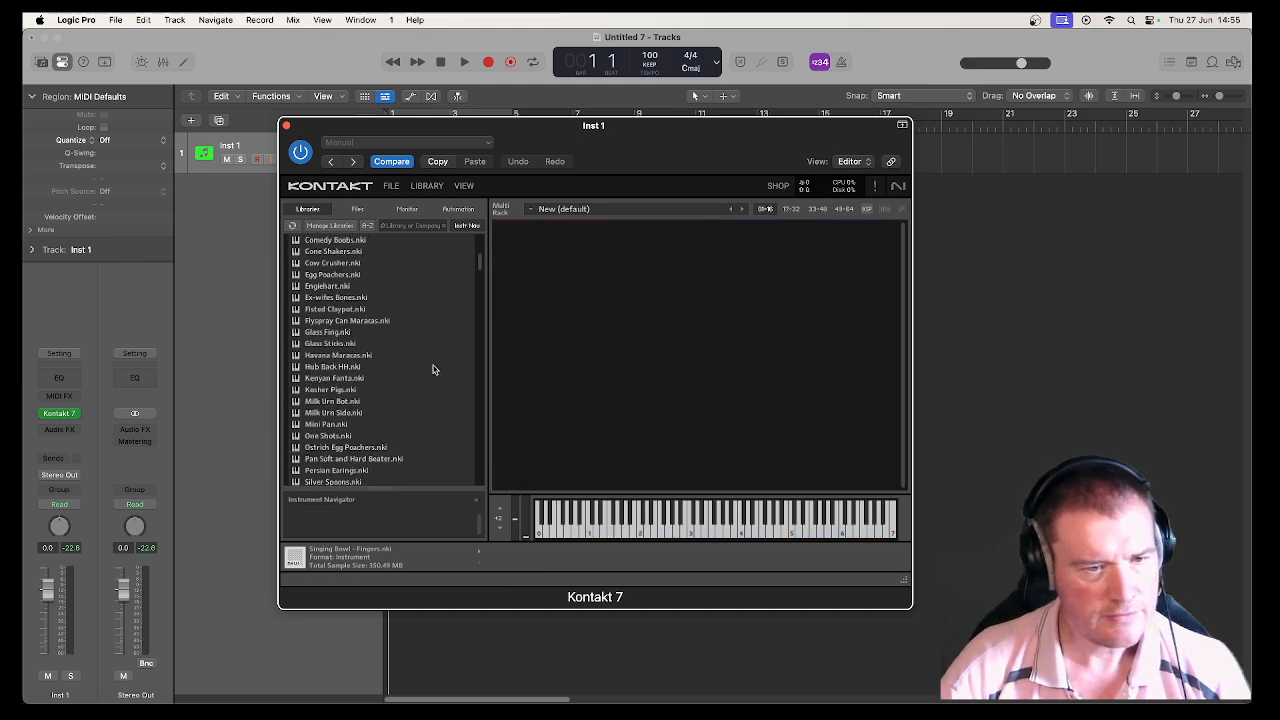
drag(350, 344, 597, 362)
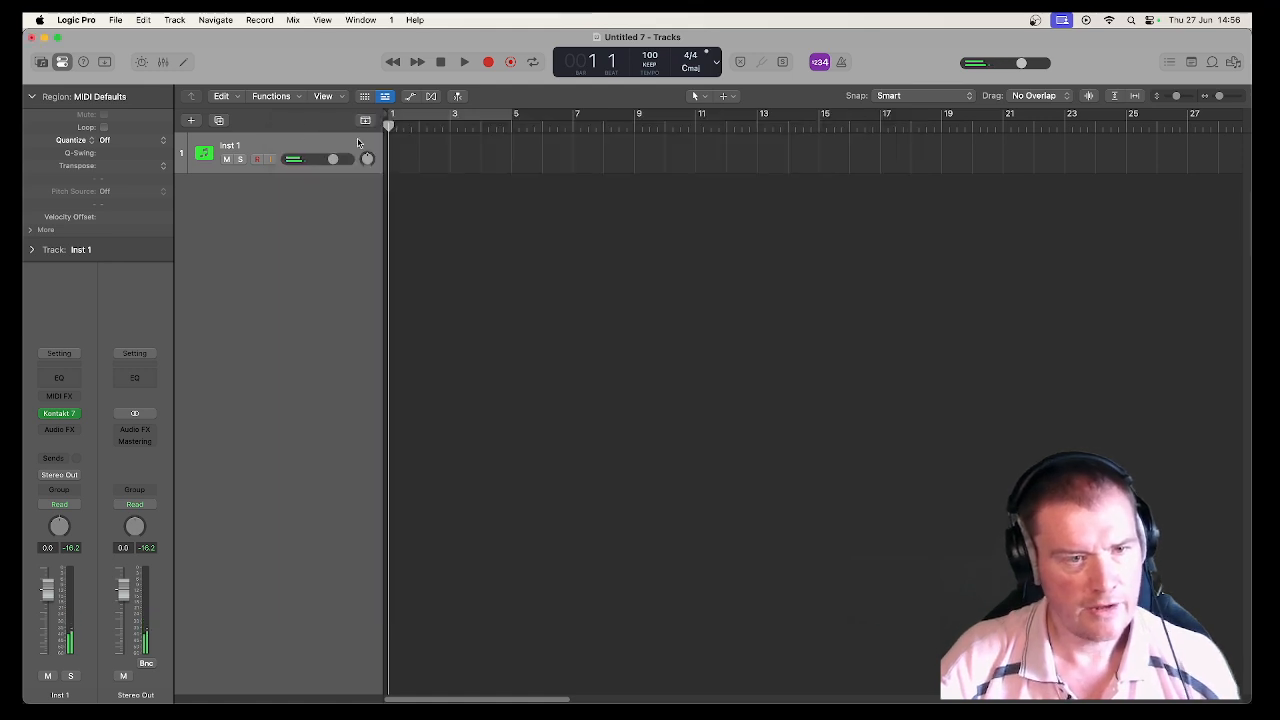
Enable the cycle area and shift it so it spans from bar 2 to bar 6.
click(409, 122)
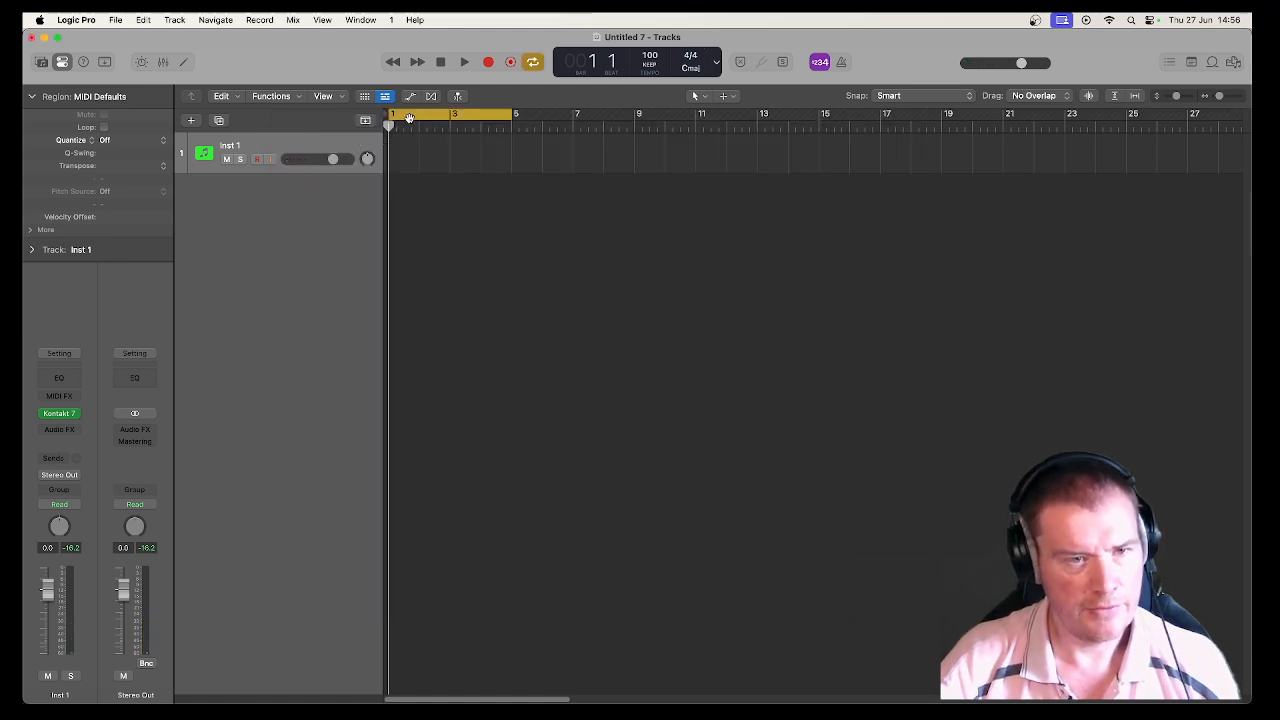
drag(413, 118, 441, 118)
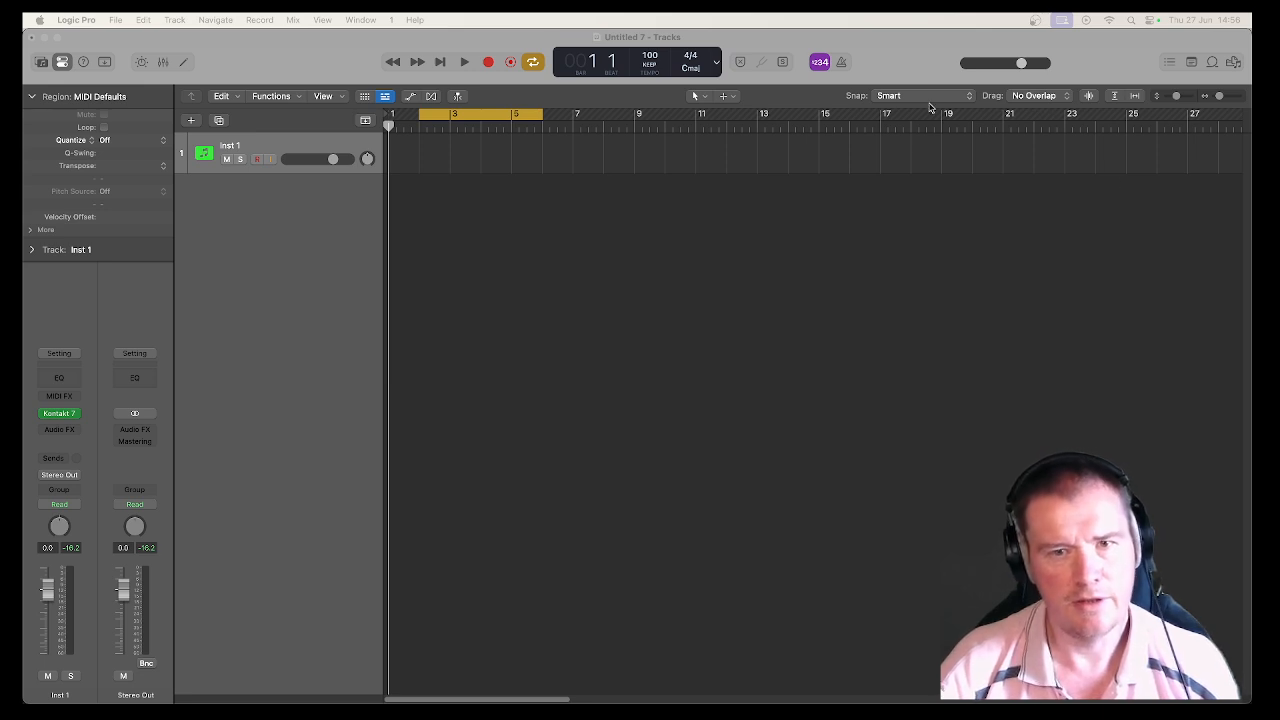
Turn on the metronome click and lower the project tempo to 88 BPM.
click(840, 63)
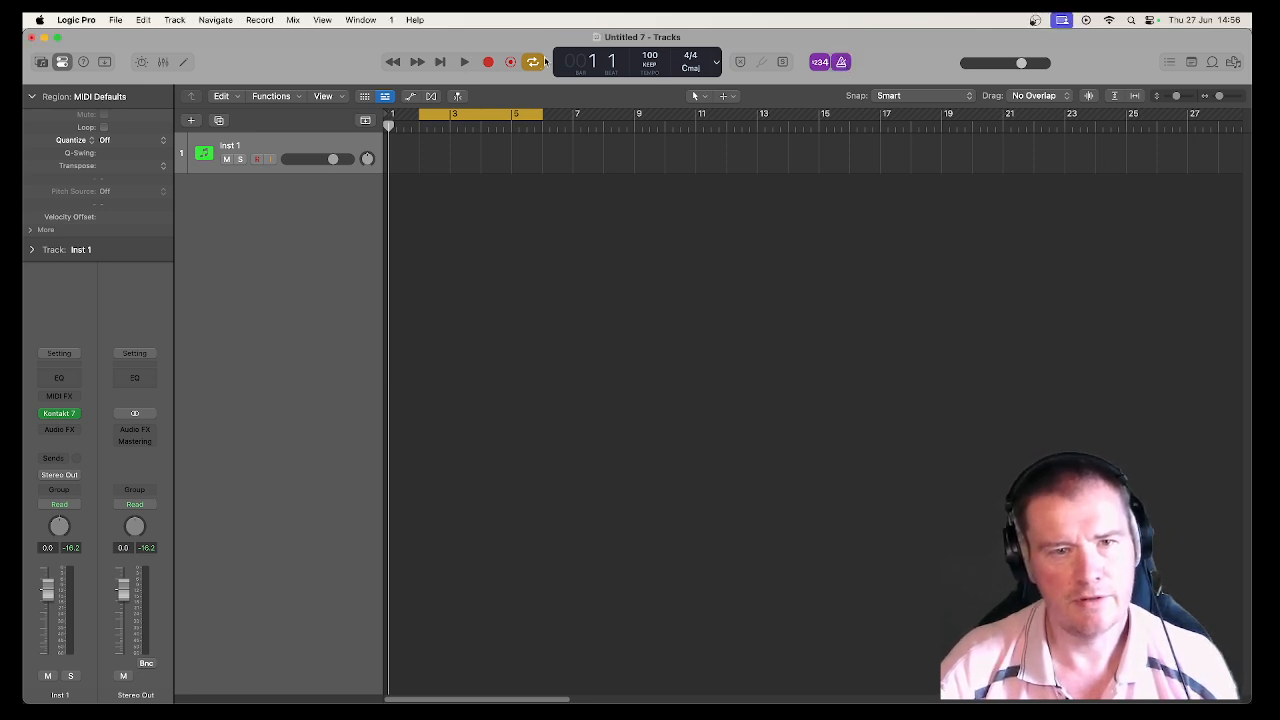
drag(642, 54, 642, 60)
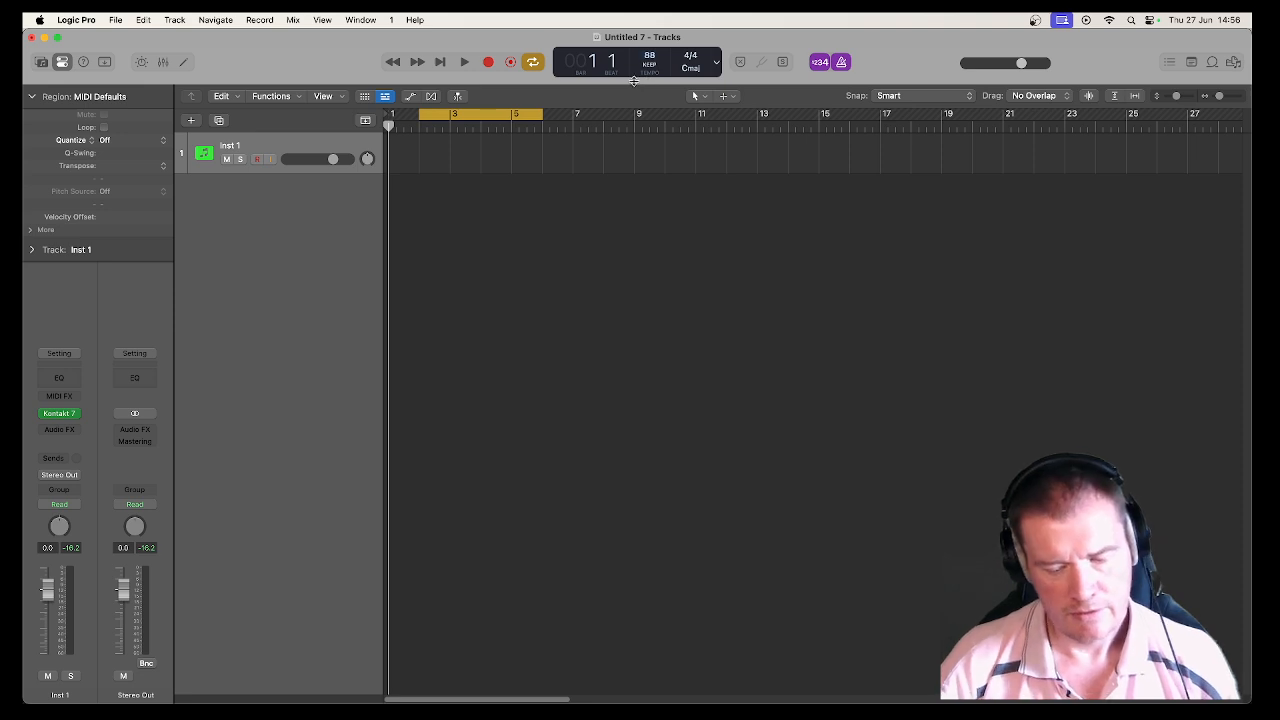
Set the project tempo to 90 BPM while listening to the metronome click, and change the key signature to D Minor.
key(space)
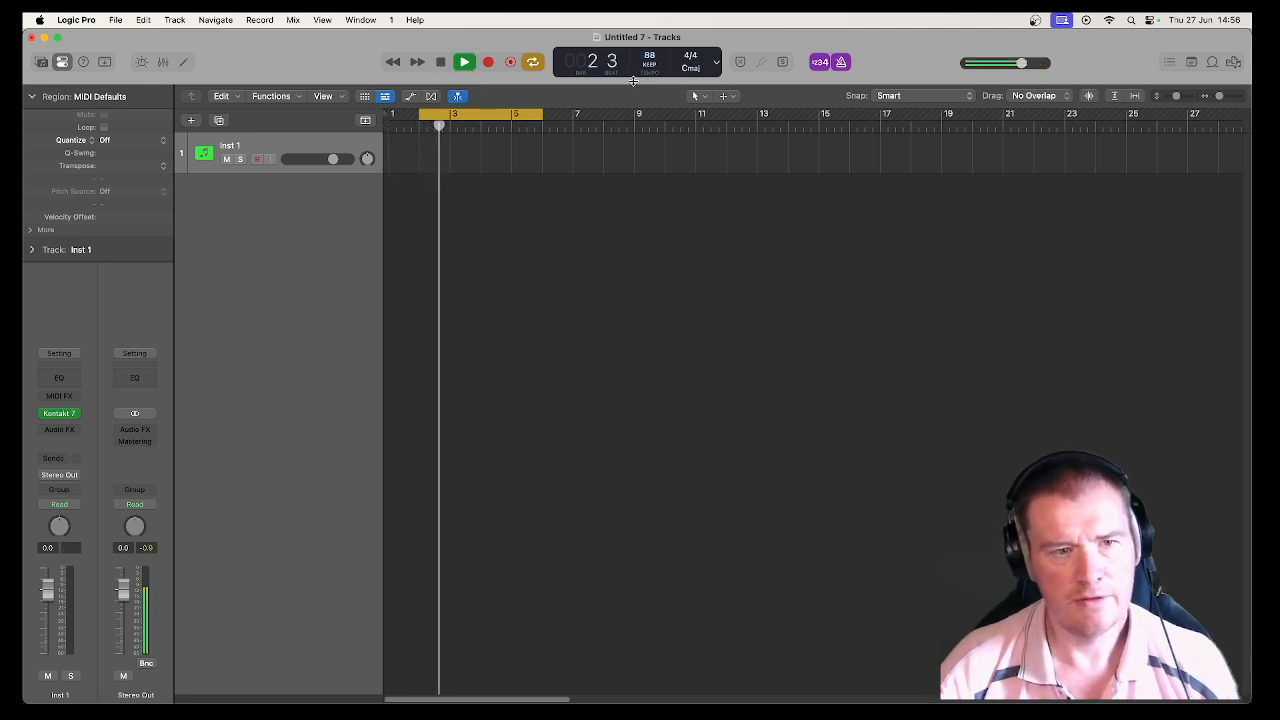
drag(651, 58, 655, 51)
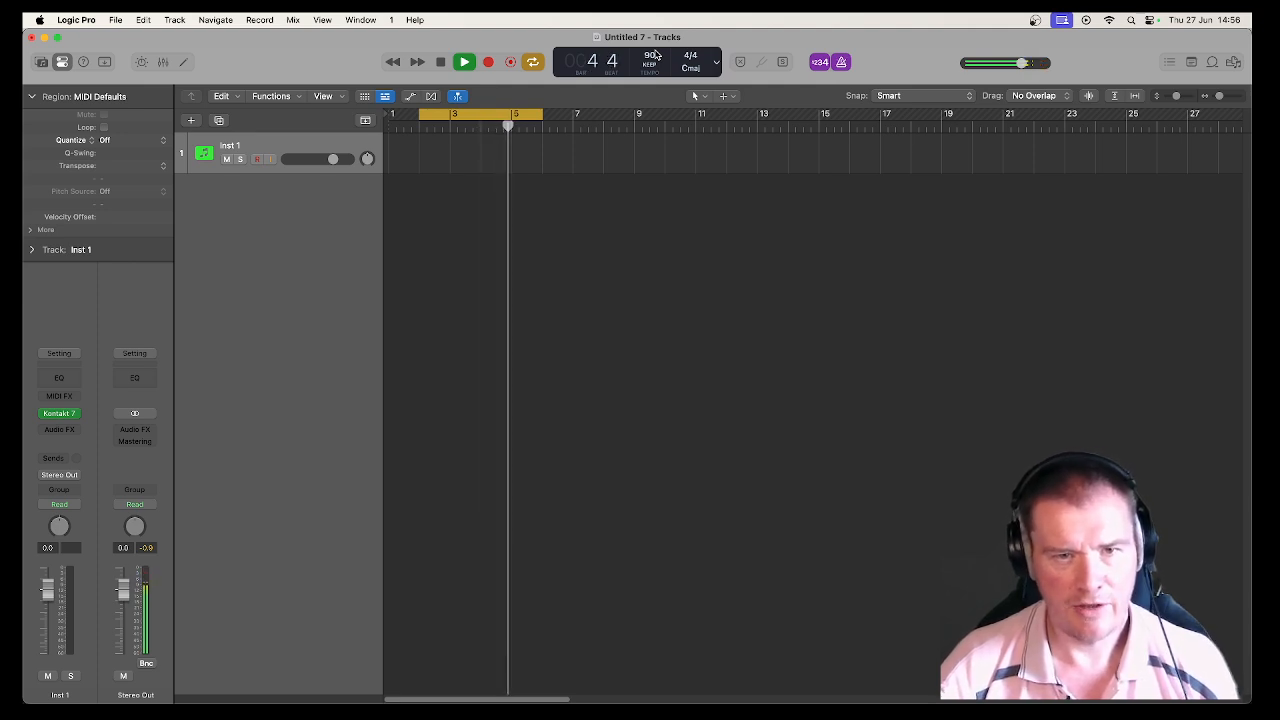
key(space)
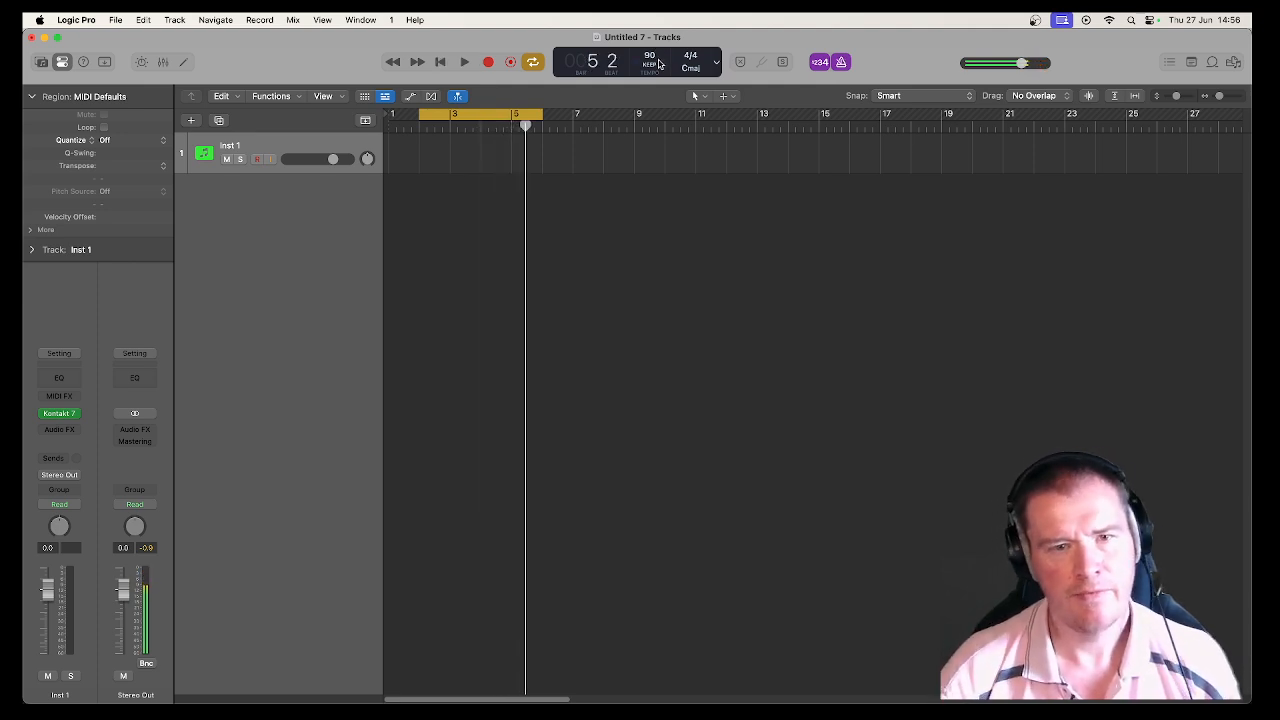
click(694, 72)
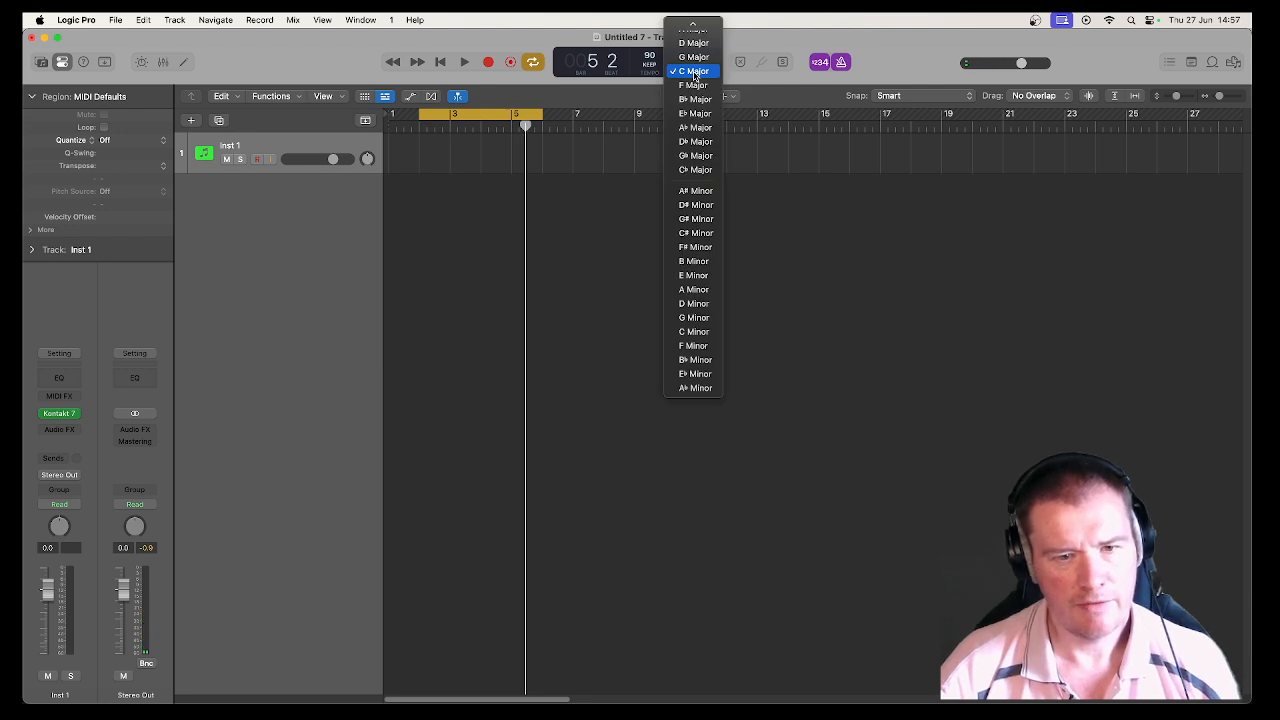
click(690, 303)
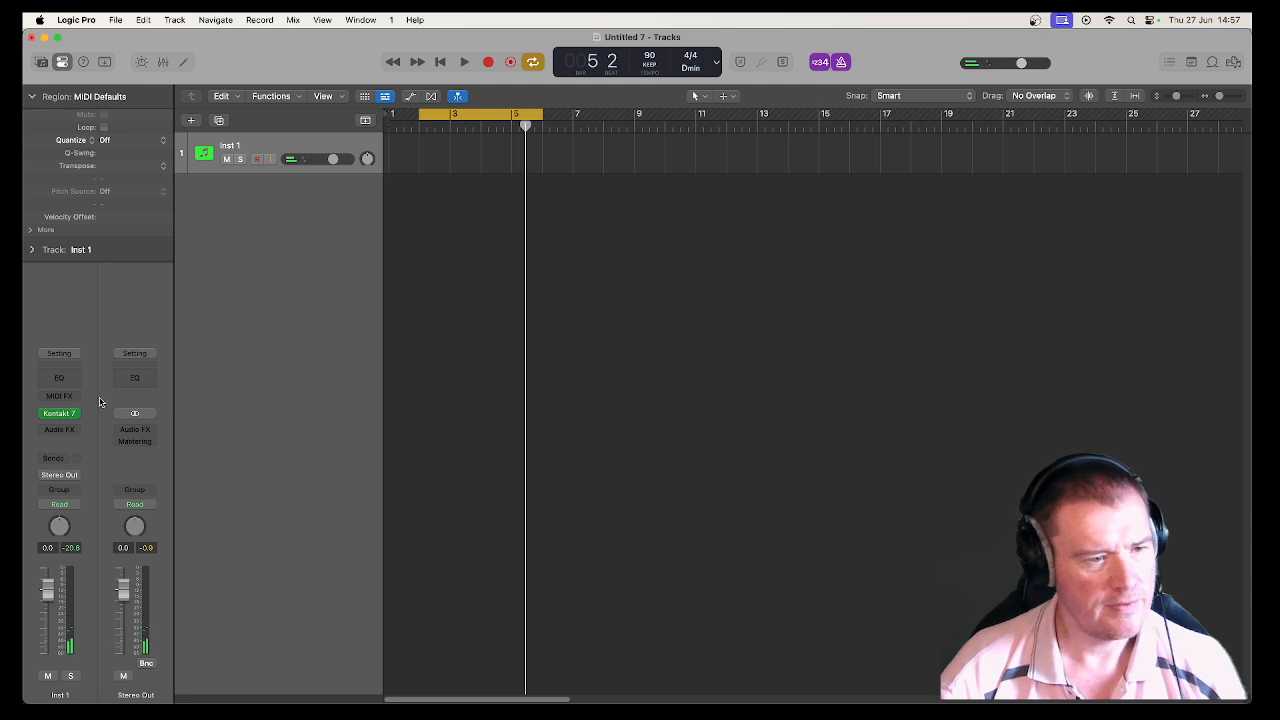
Remove Glass Sticks from the Inst 1 track's Kontakt rack and return to the top-level folders of the Albion ONE library.
click(58, 414)
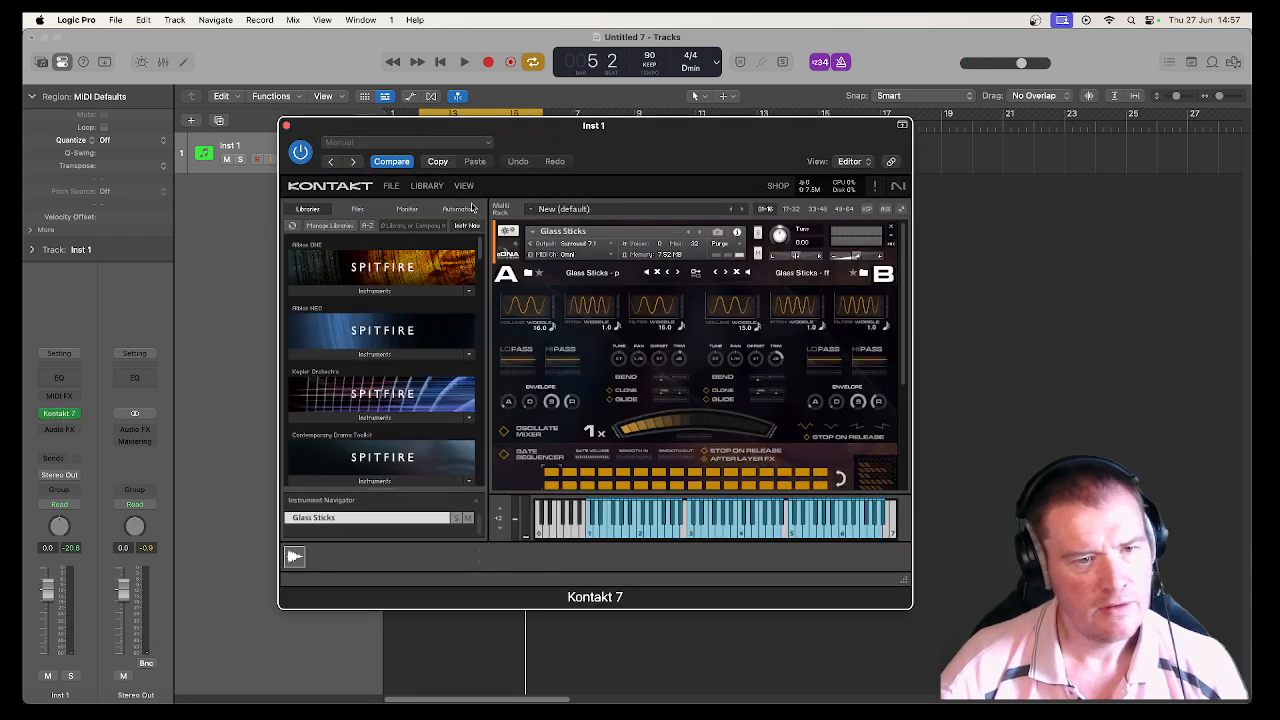
click(891, 232)
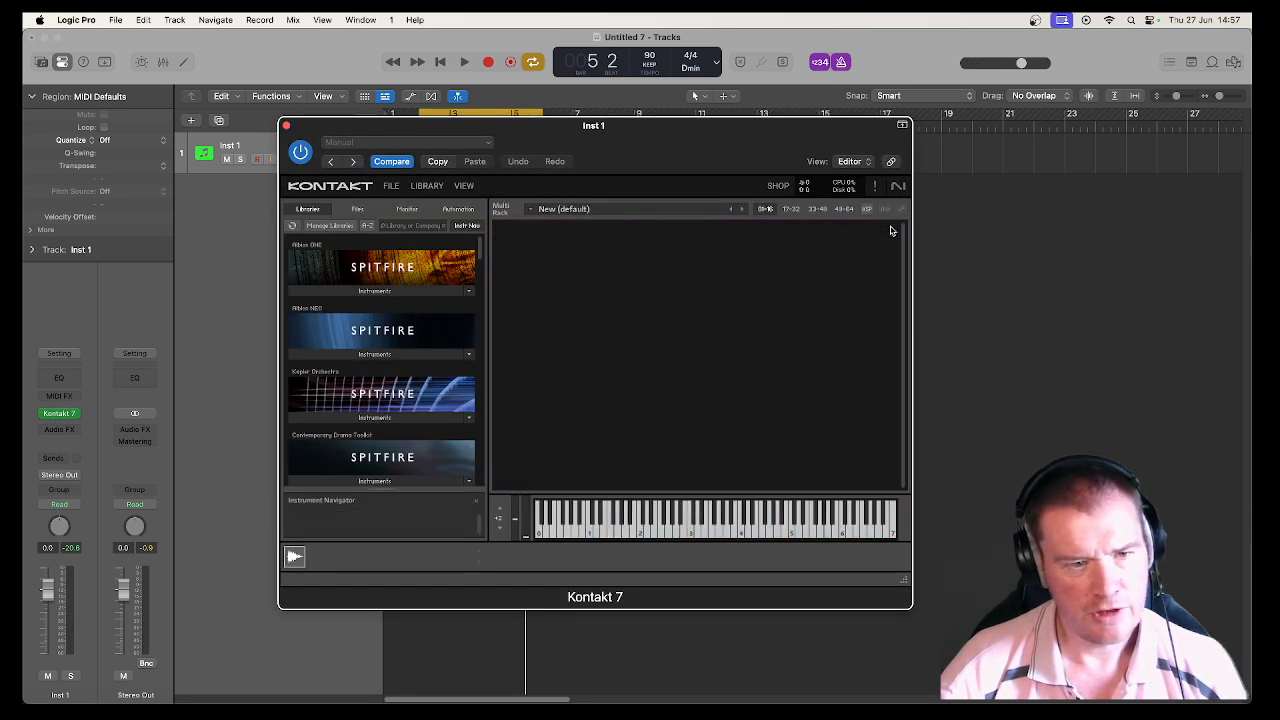
click(423, 289)
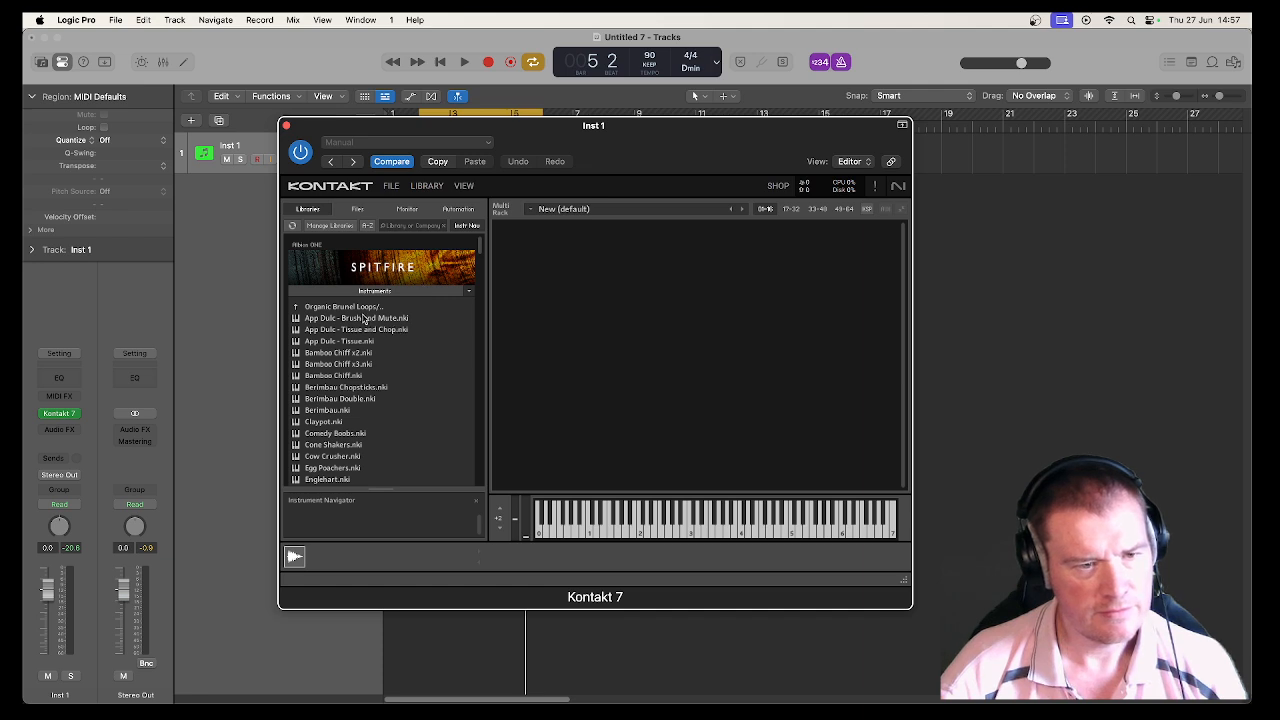
click(362, 308)
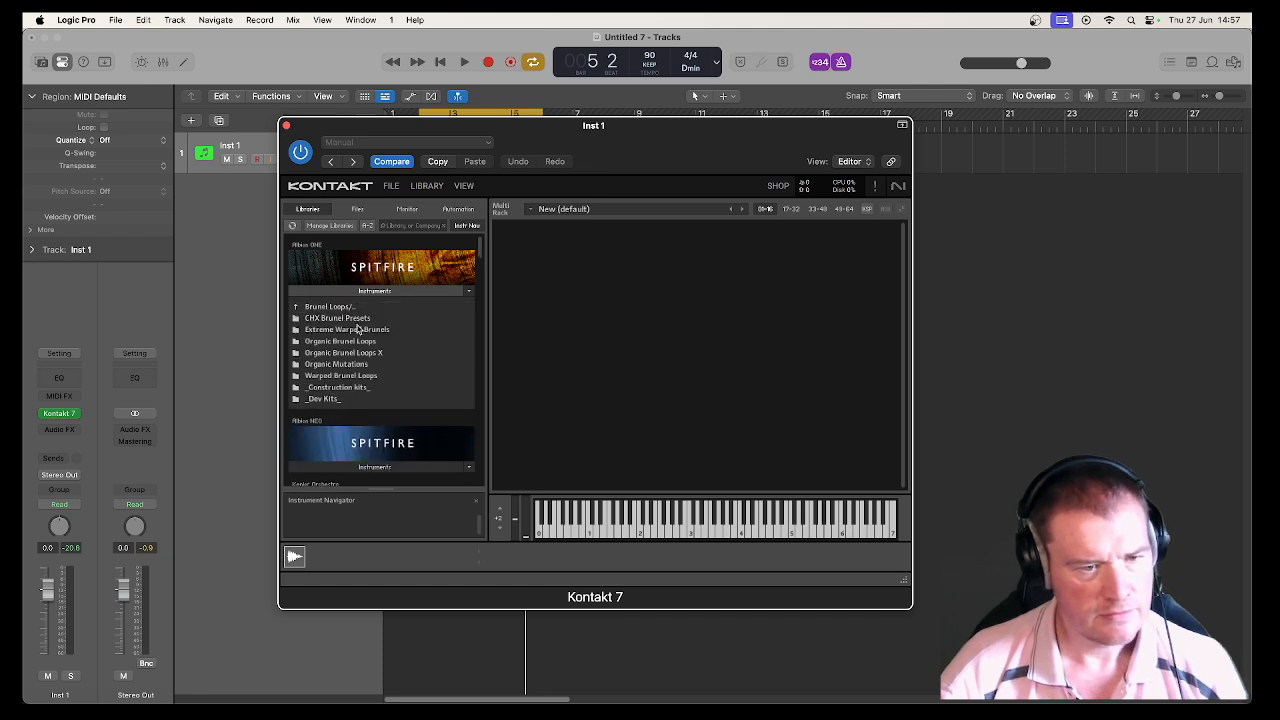
click(345, 306)
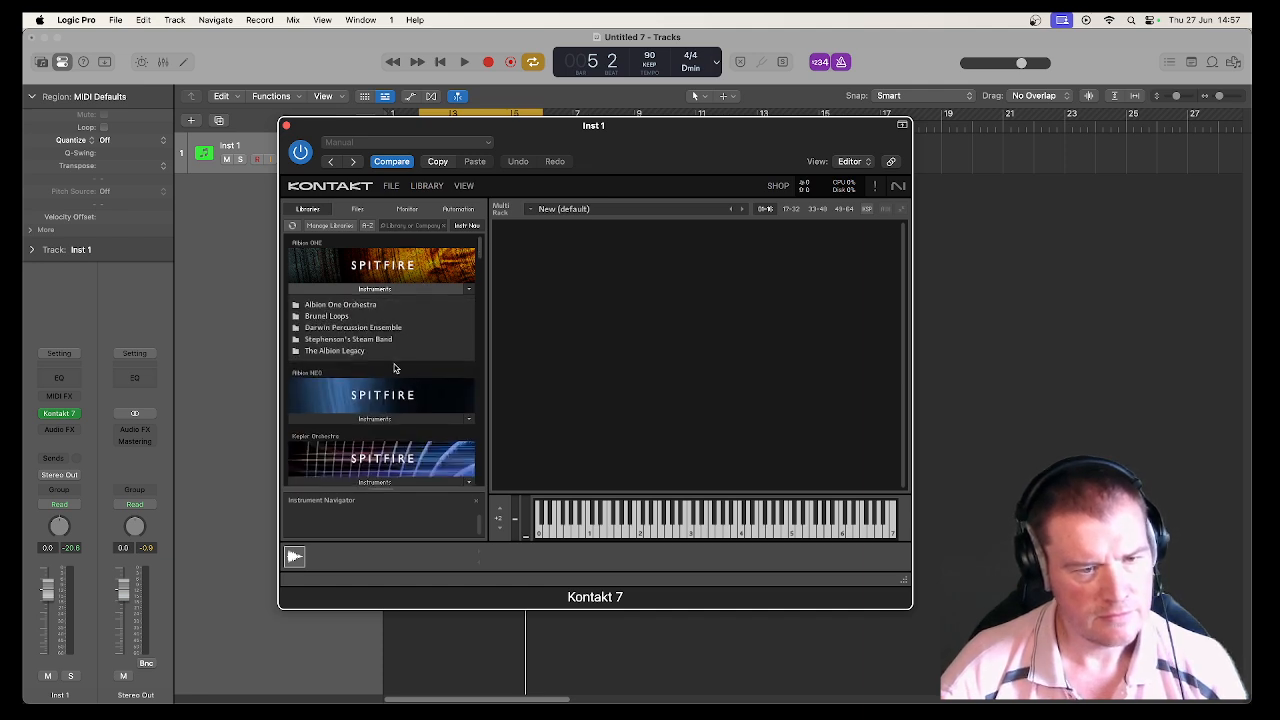
Find the Contemporary Drama Toolkit library in Kontakt and load its b1 - Synths Textural instrument.
scroll(394, 368, down, 3)
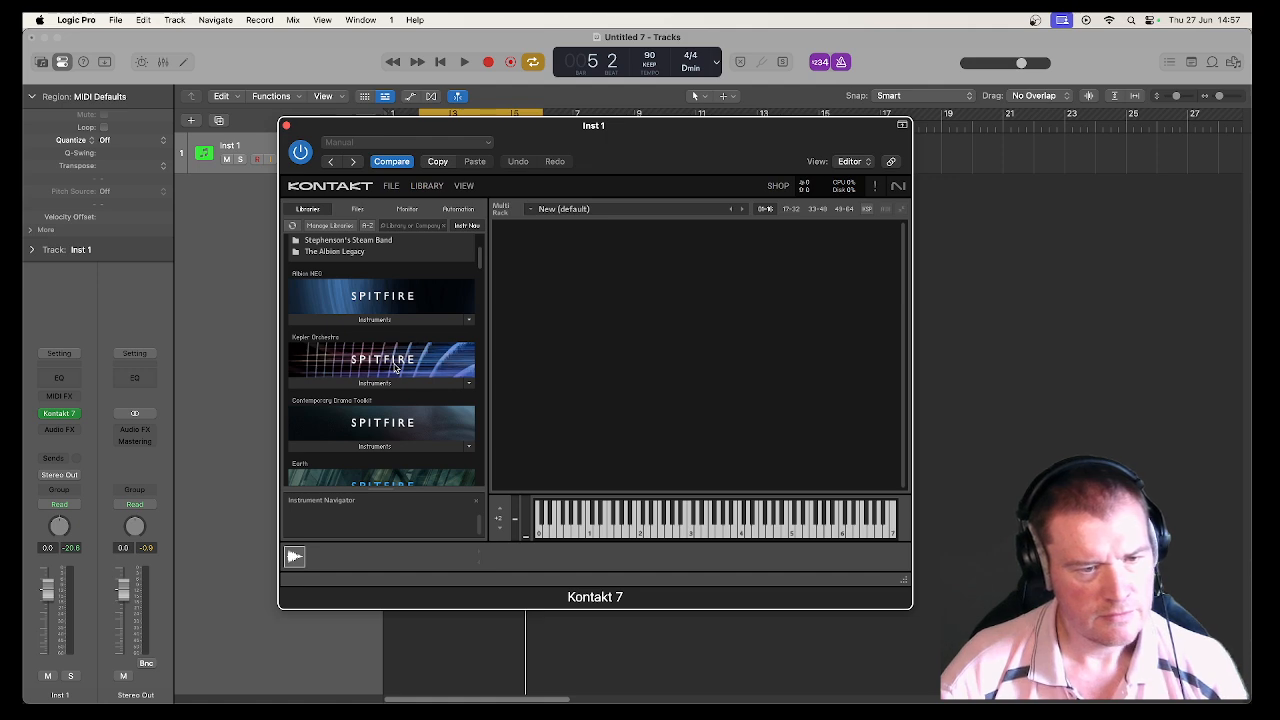
scroll(395, 368, down, 5)
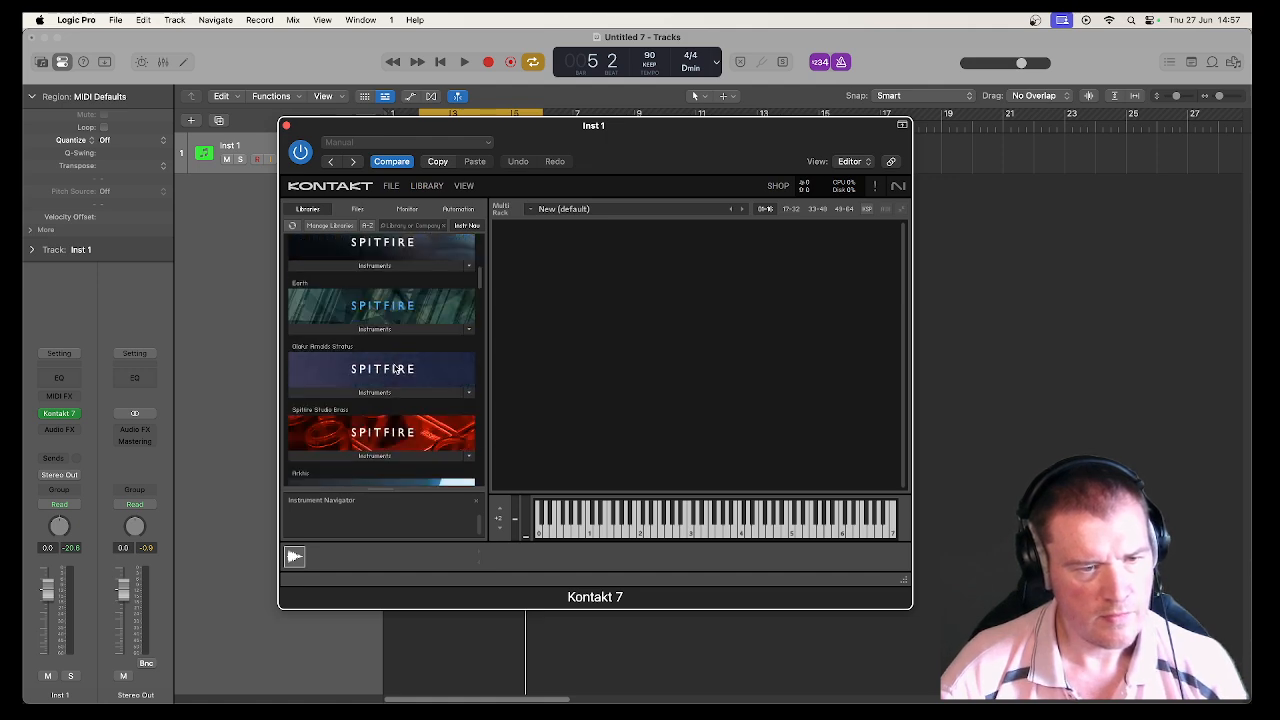
scroll(395, 369, up, 8)
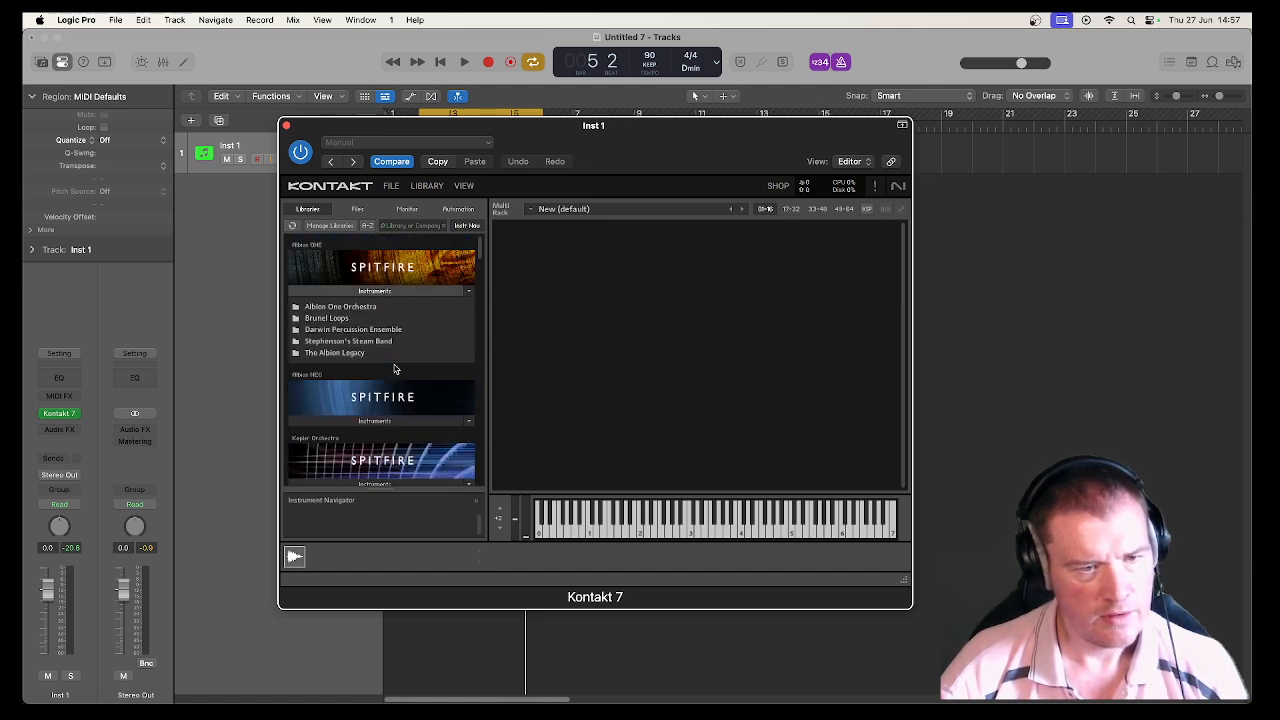
scroll(394, 369, down, 8)
scroll(395, 369, up, 3)
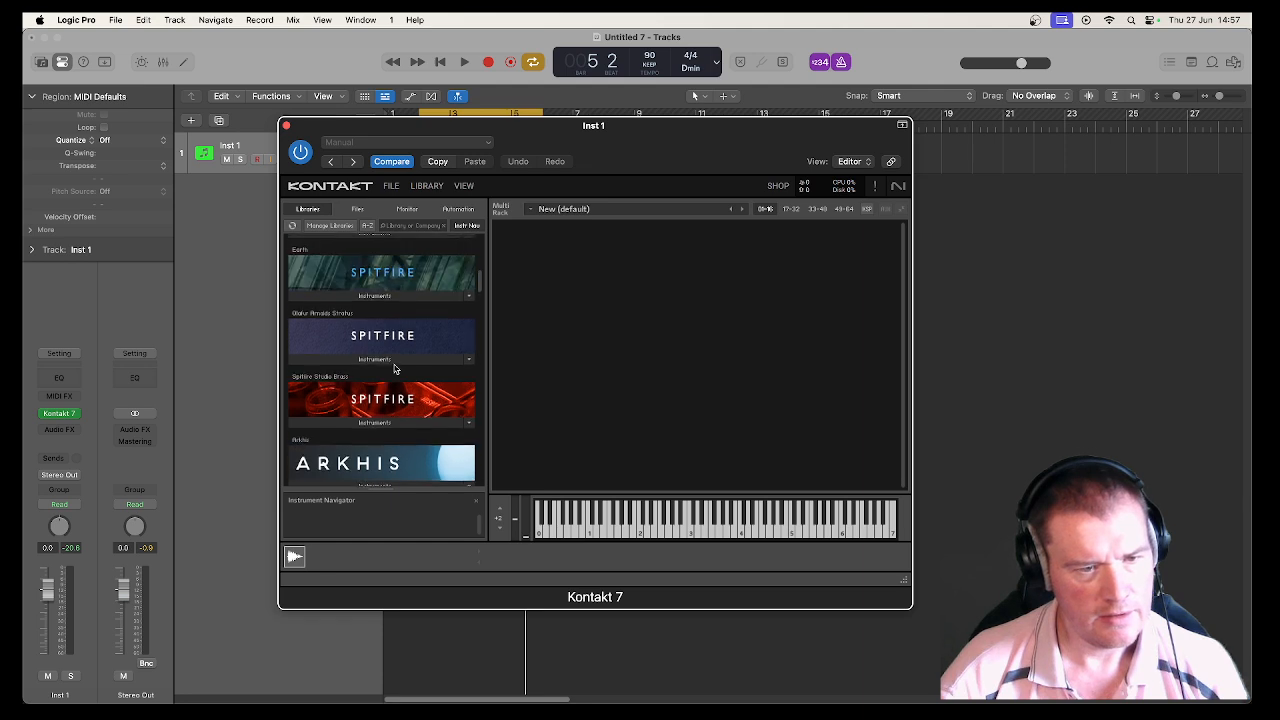
scroll(394, 369, up, 3)
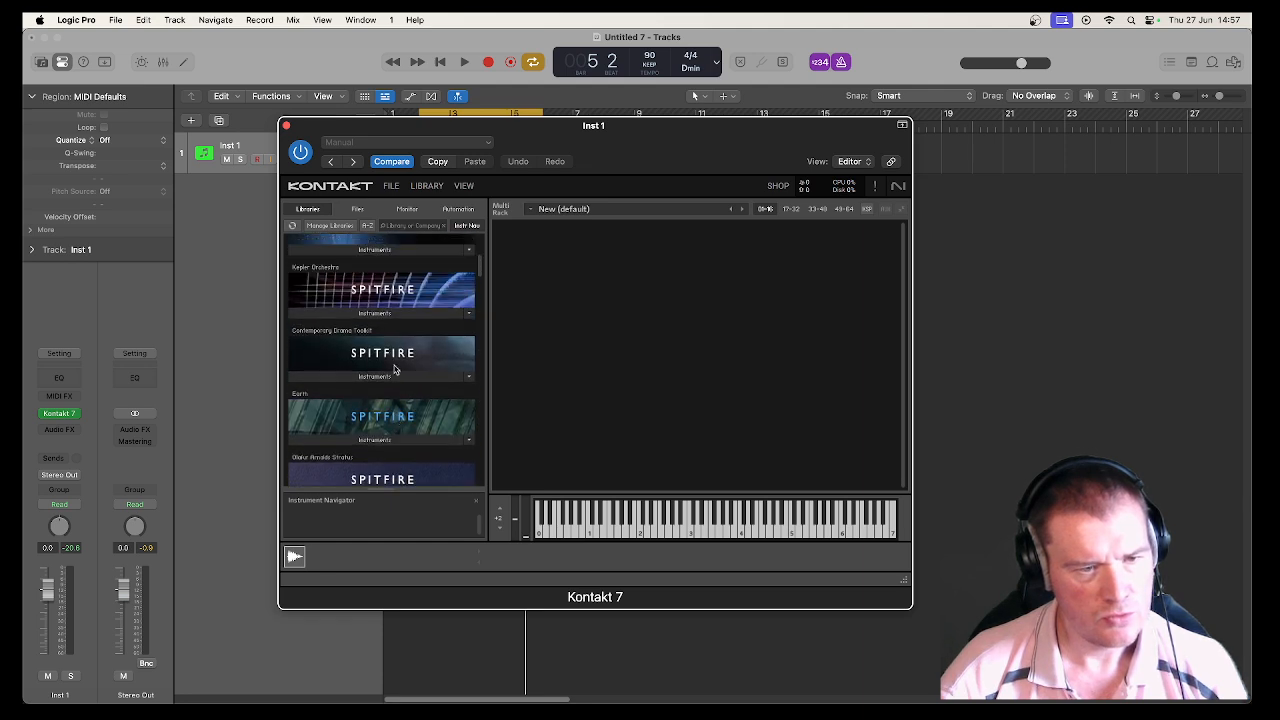
click(394, 375)
scroll(390, 365, down, 2)
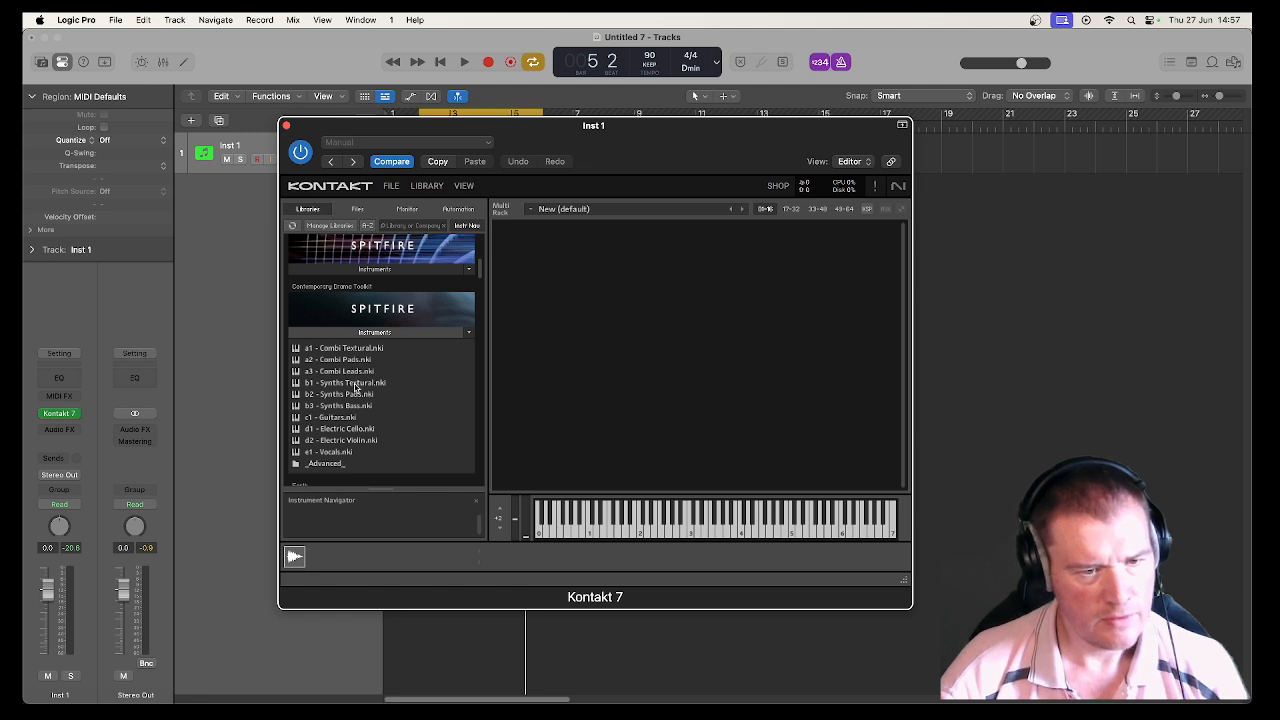
double_click(354, 385)
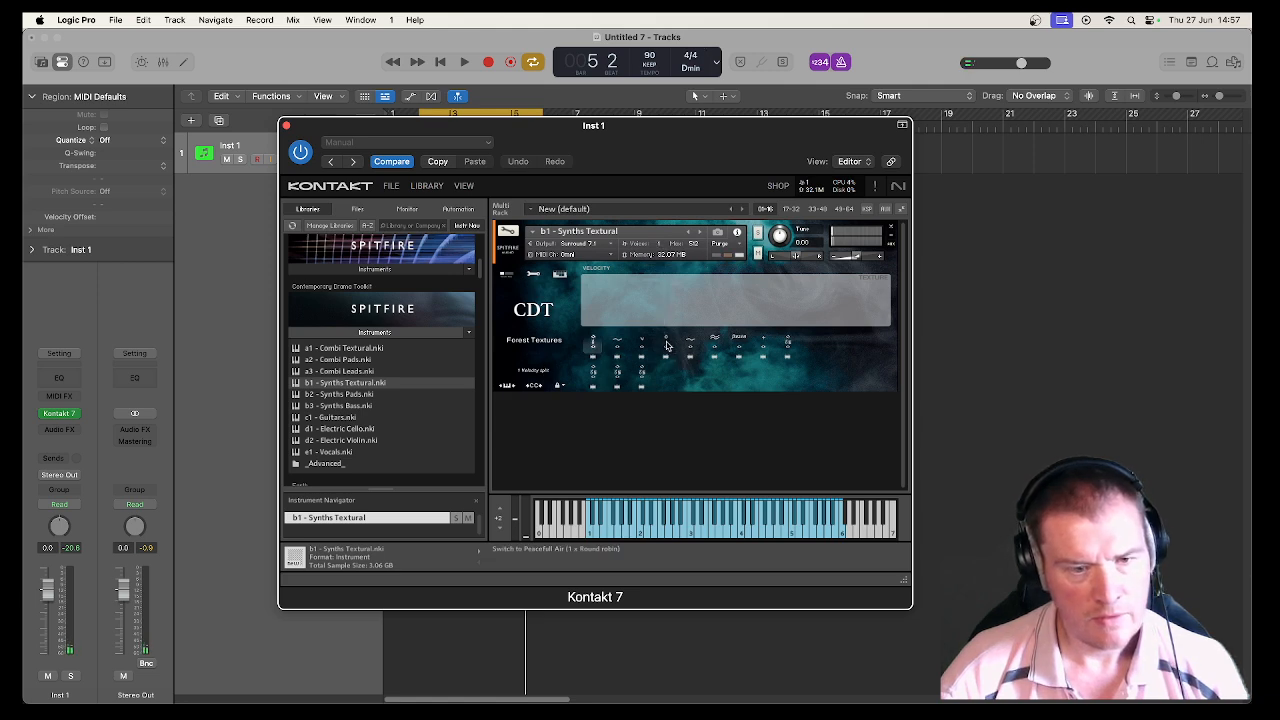
Audition the Procedural Pad, Rain, Soft Air and Texture Air (Closed) sounds, and remove b1 - Synths Textural from the rack.
click(690, 341)
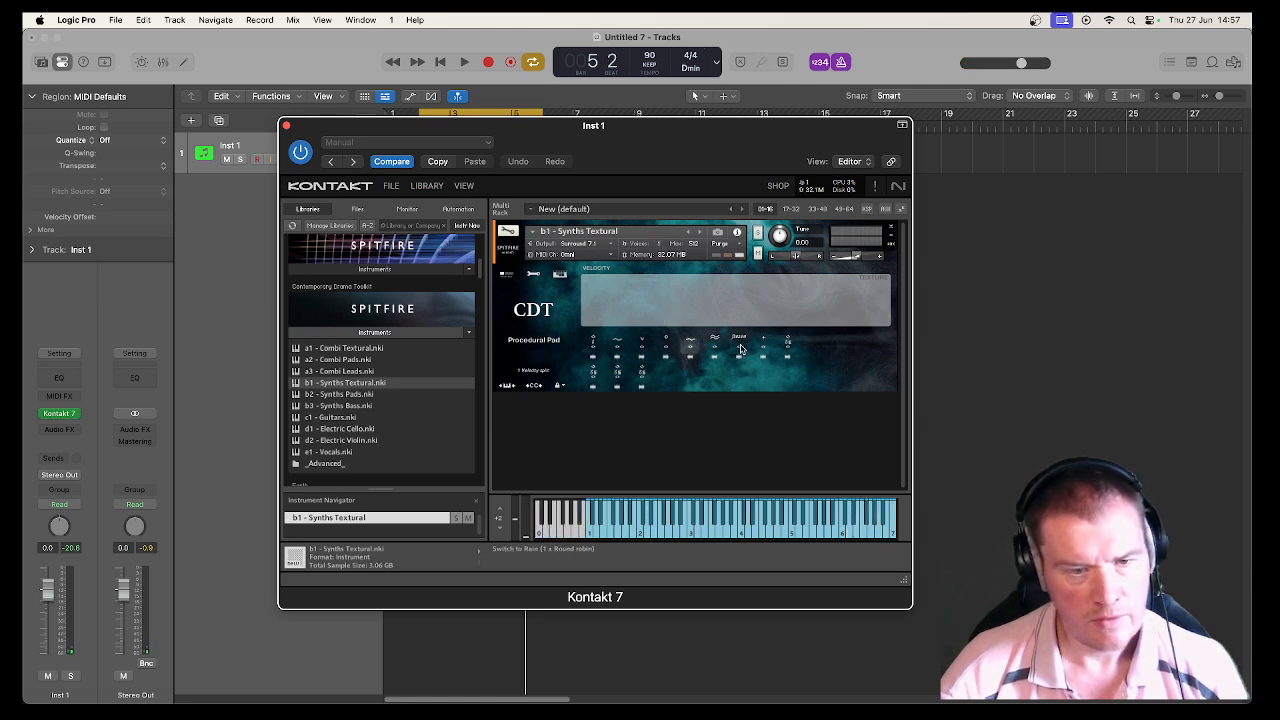
click(740, 344)
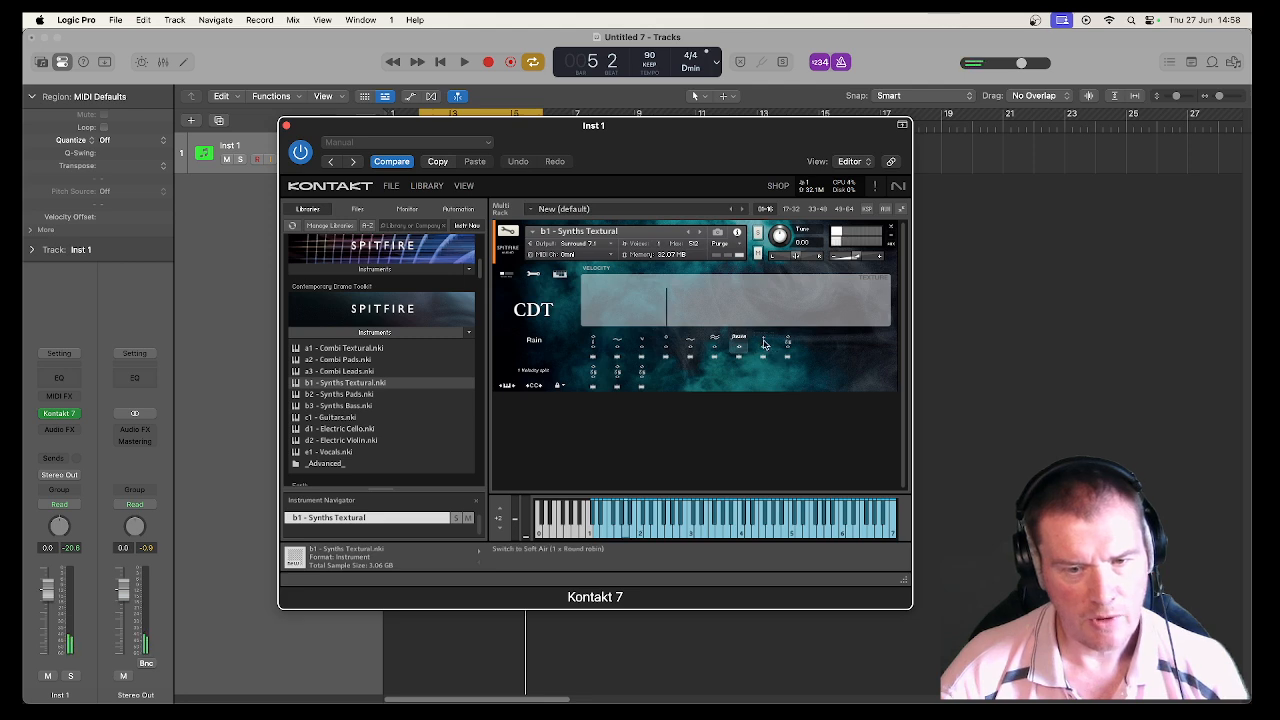
click(764, 354)
click(787, 345)
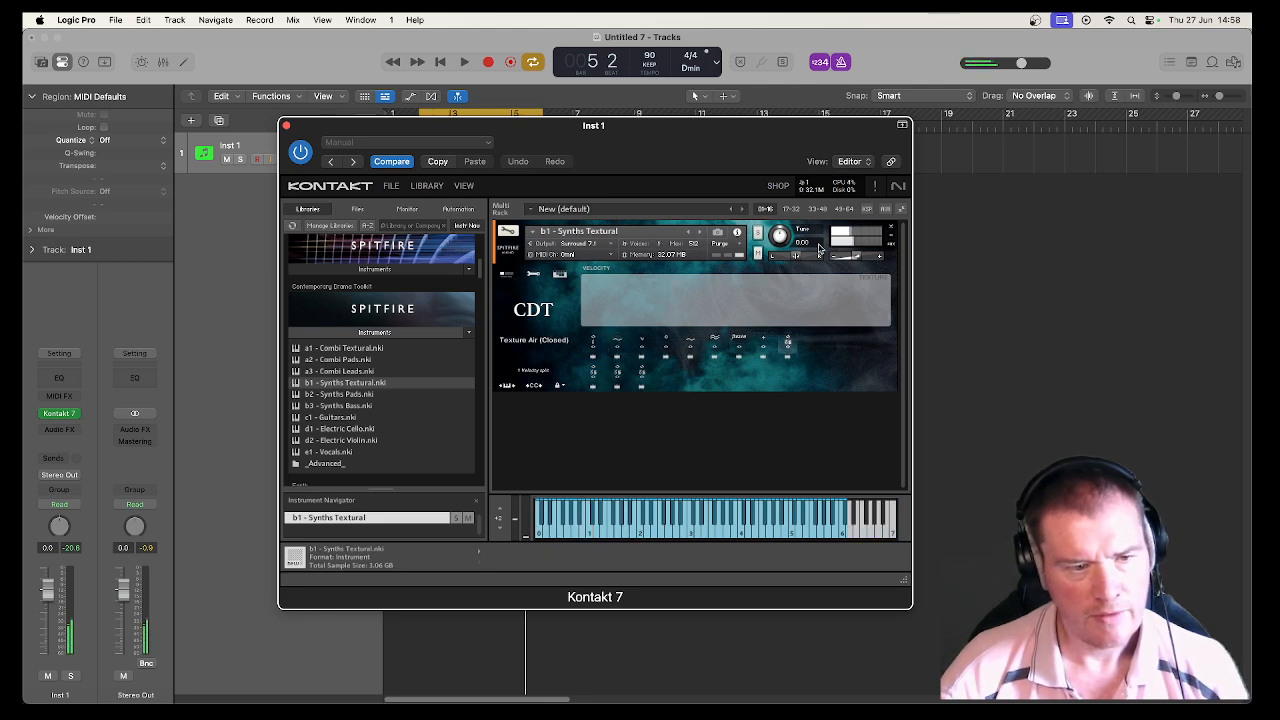
click(891, 229)
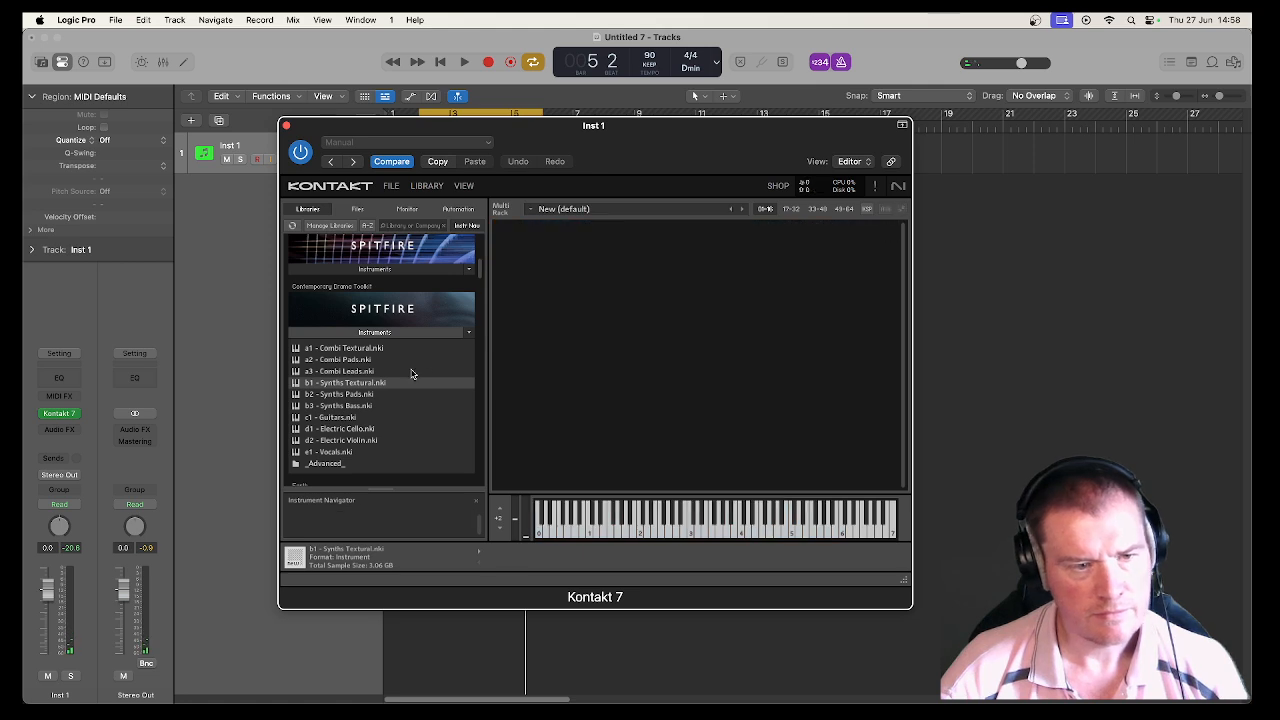
Check Albion ONE's Darwin Percussion Ensemble folder, and open the Steam Plucks folder inside Stephenson's Steam Band.
scroll(412, 378, up, 5)
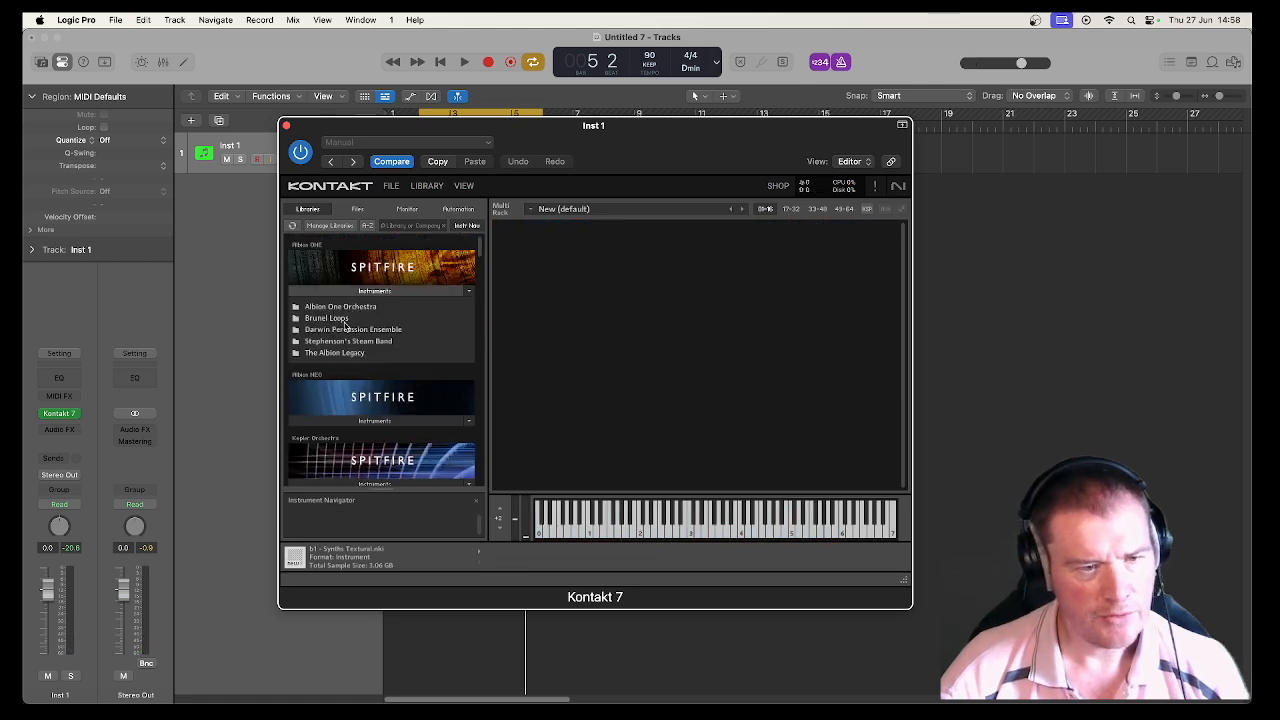
click(341, 330)
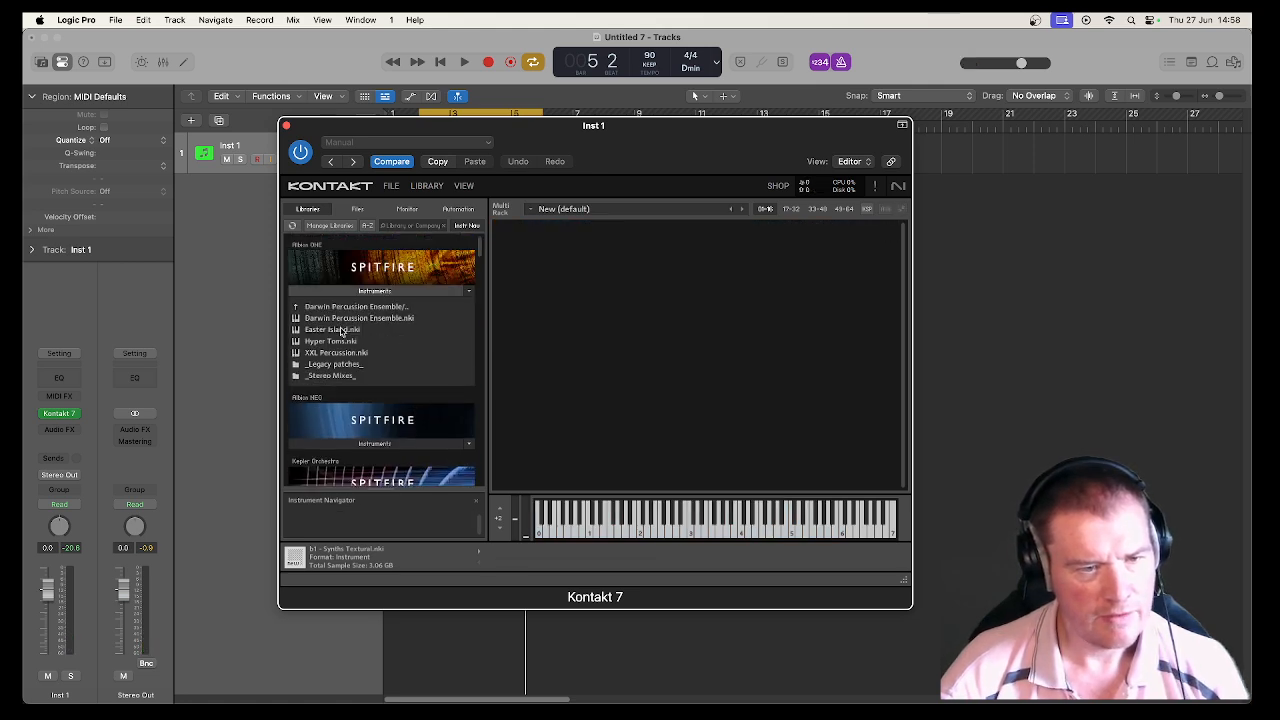
click(345, 306)
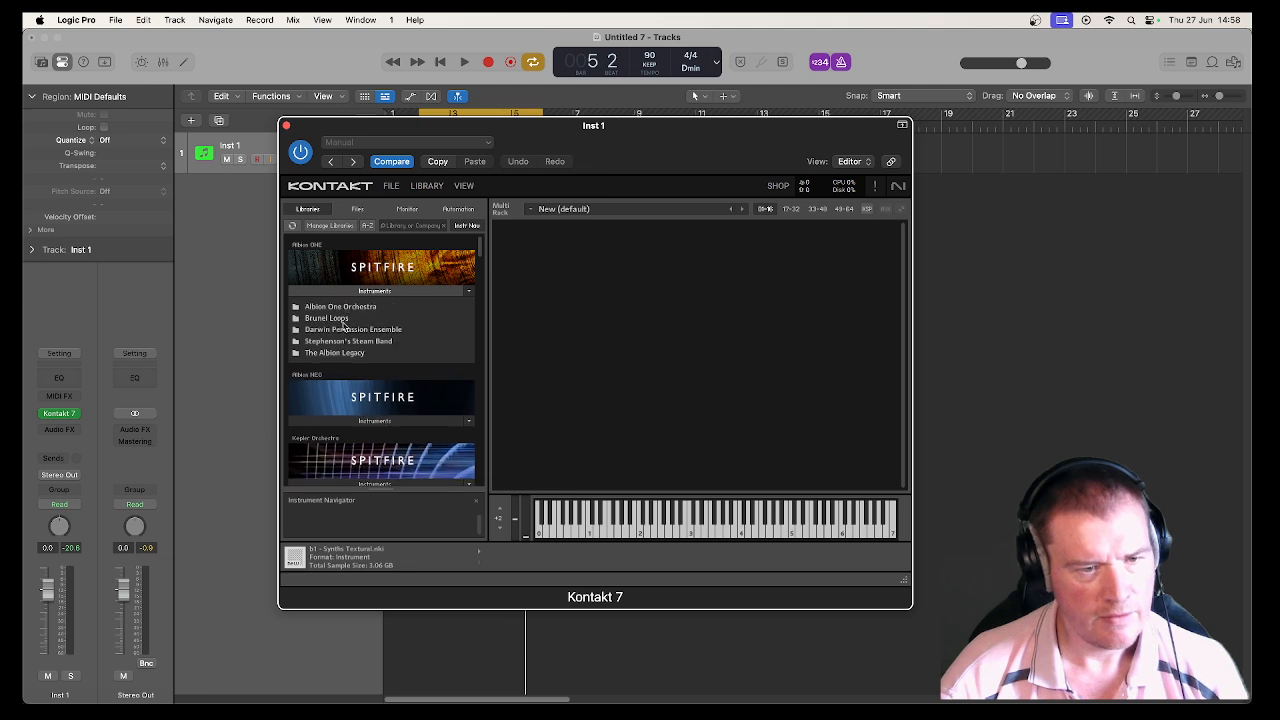
click(343, 341)
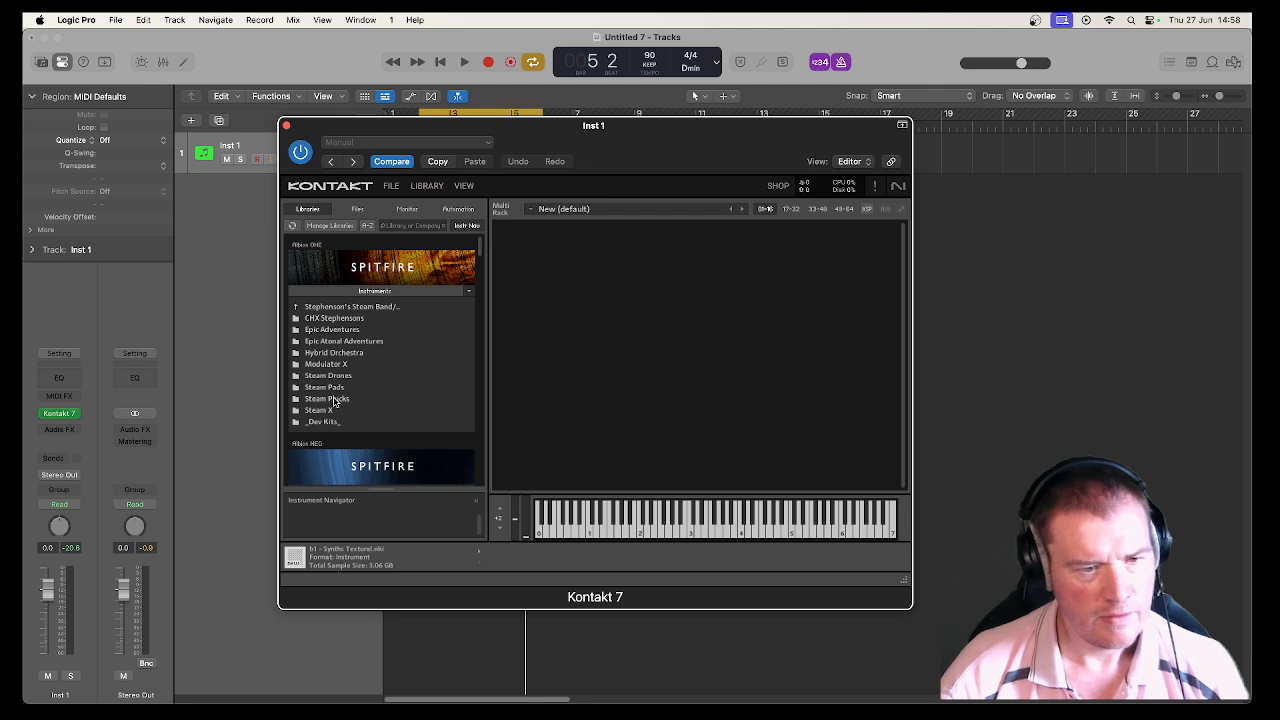
click(330, 399)
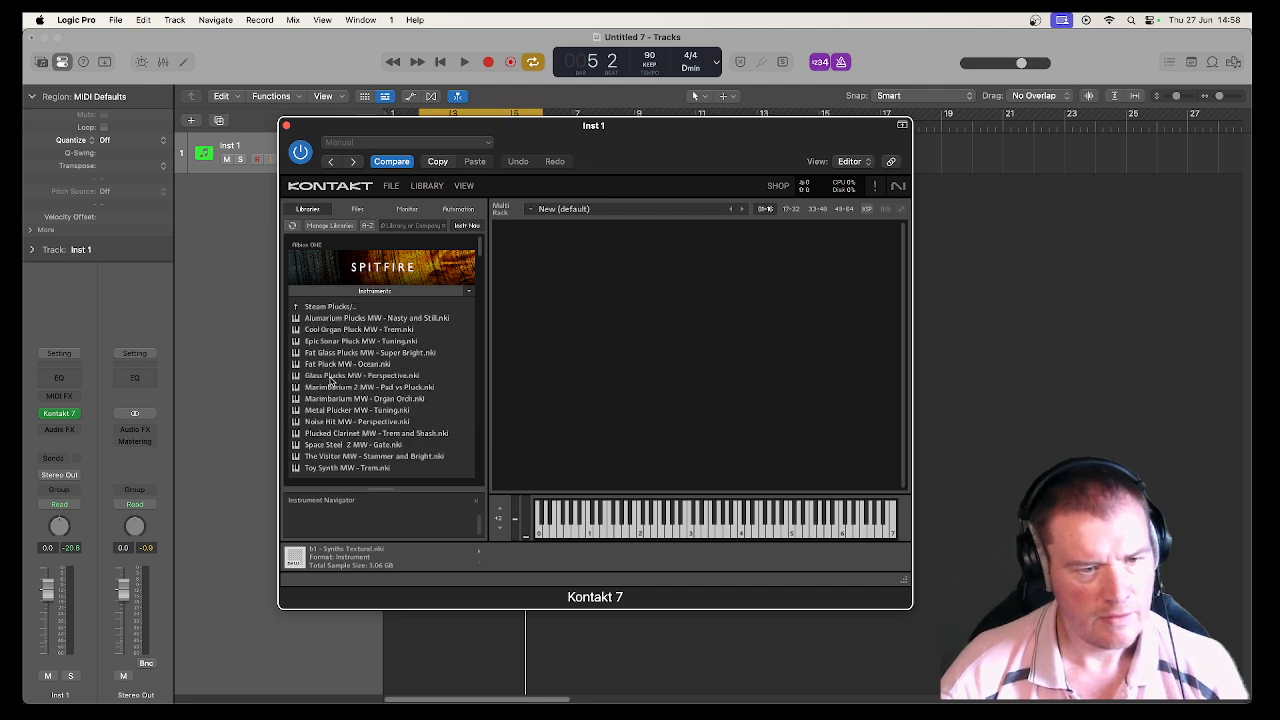
Audition Glass Plucks MW - Perspective, Metal Plucker MW - Tuning and Plucked Clarinet MW - Trem and Shash, clearing each from the rack.
drag(331, 379, 643, 372)
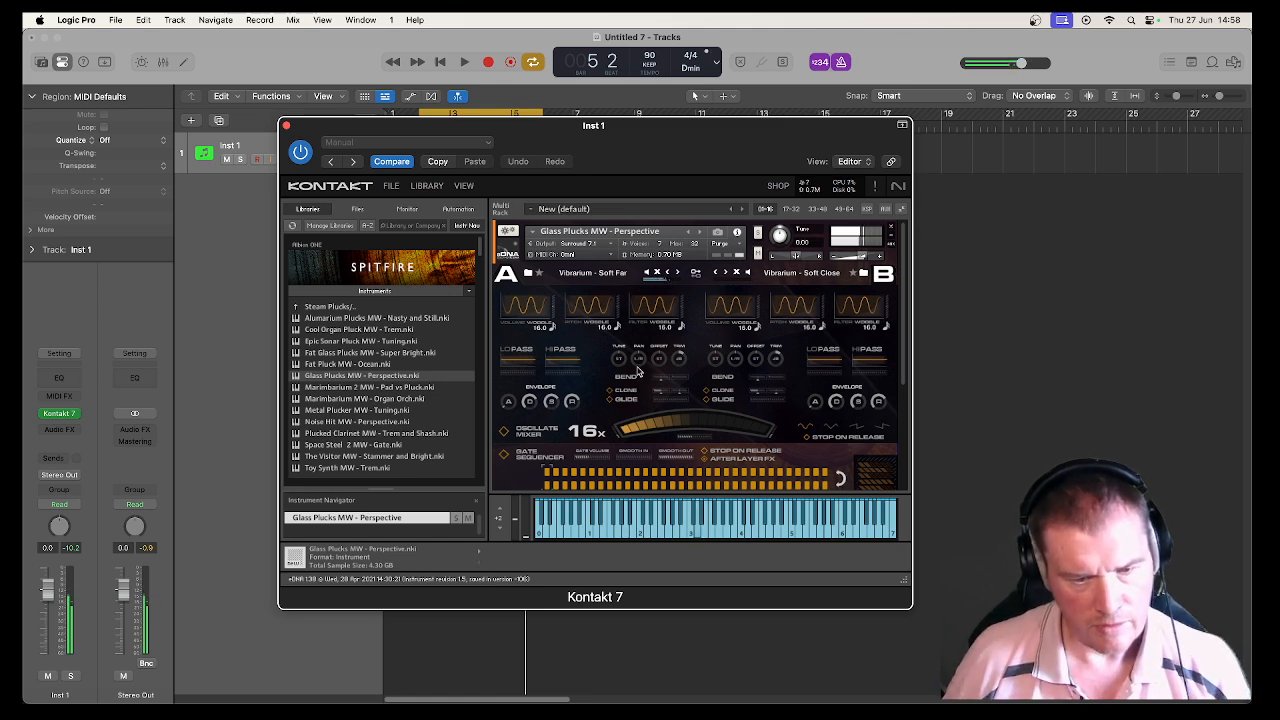
click(889, 229)
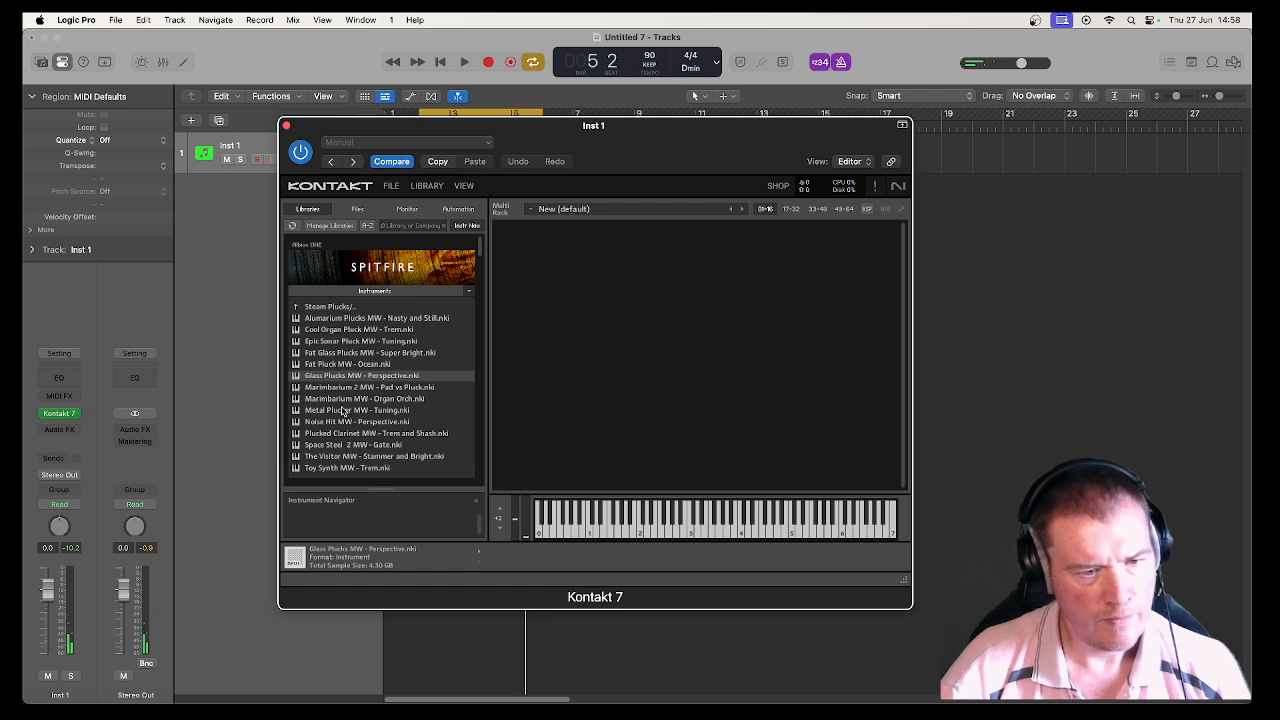
drag(343, 410, 645, 389)
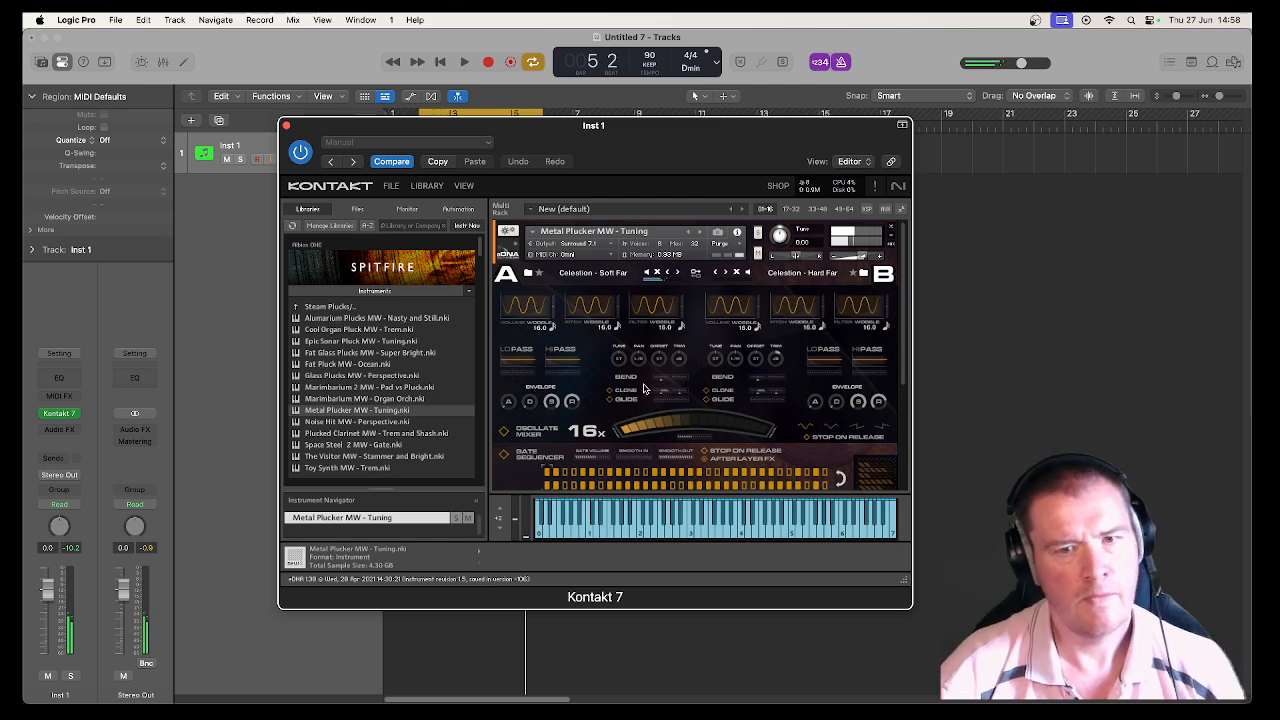
click(893, 229)
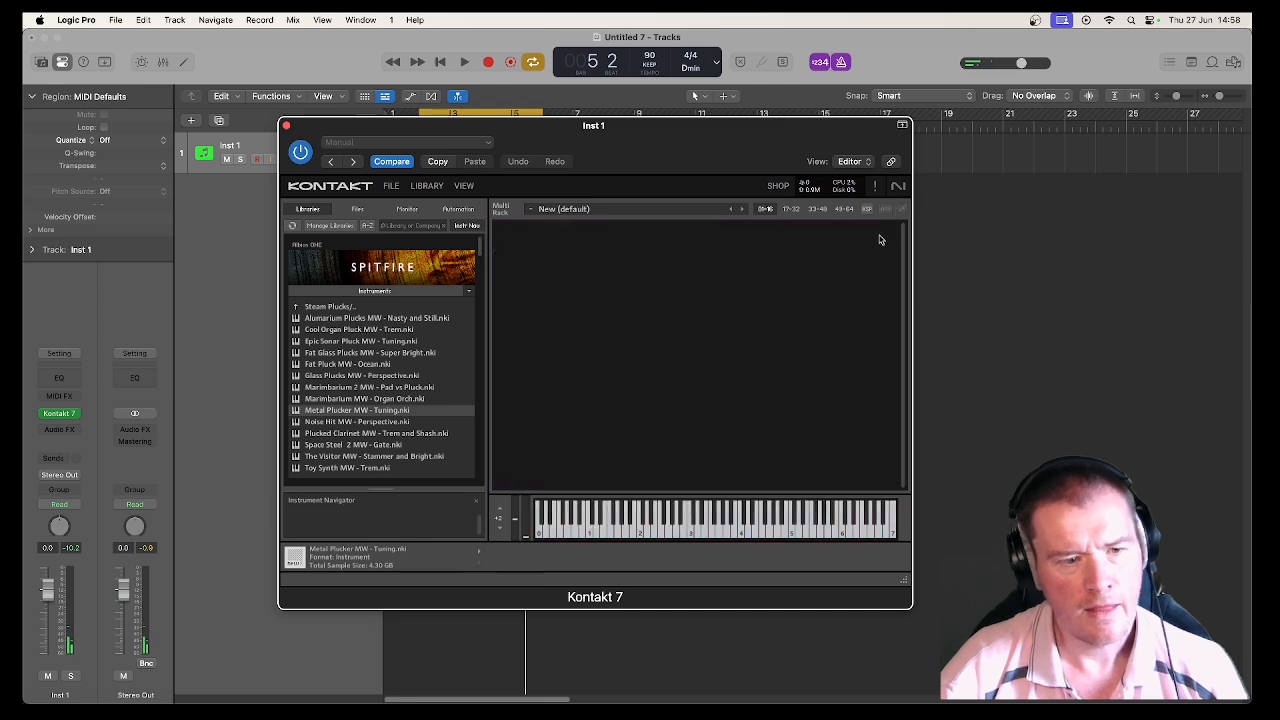
drag(349, 435, 608, 420)
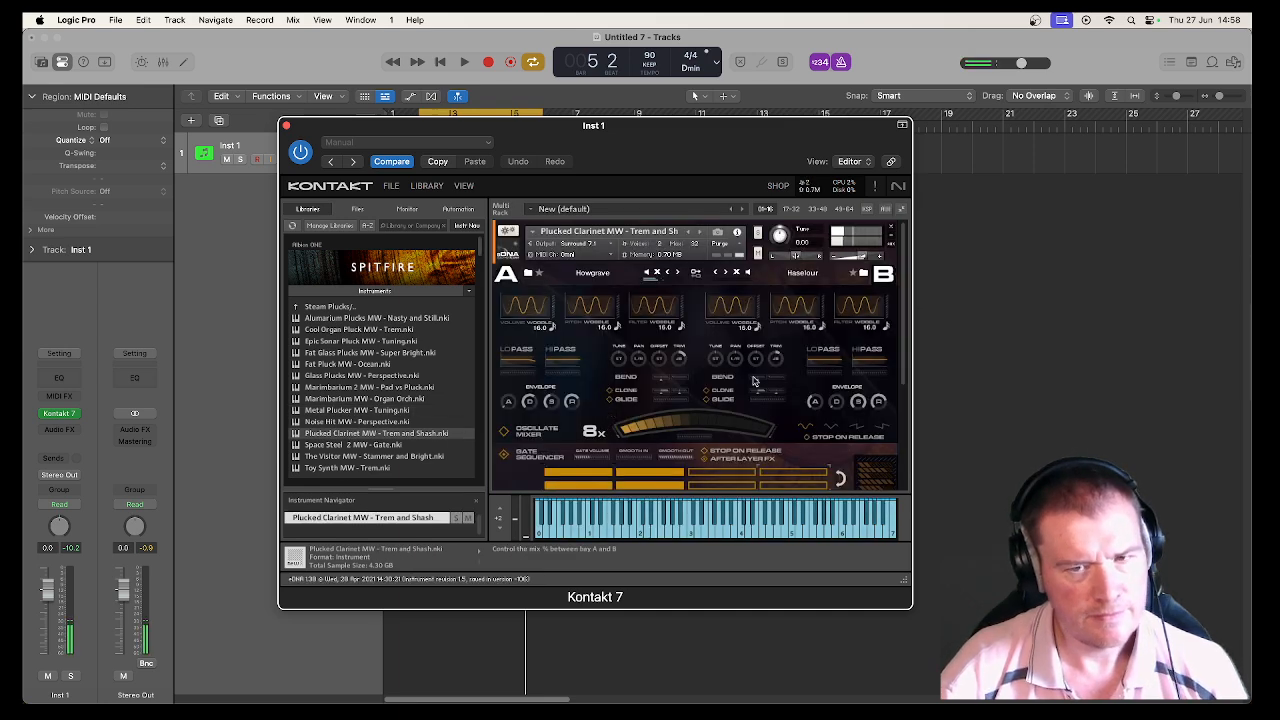
click(893, 229)
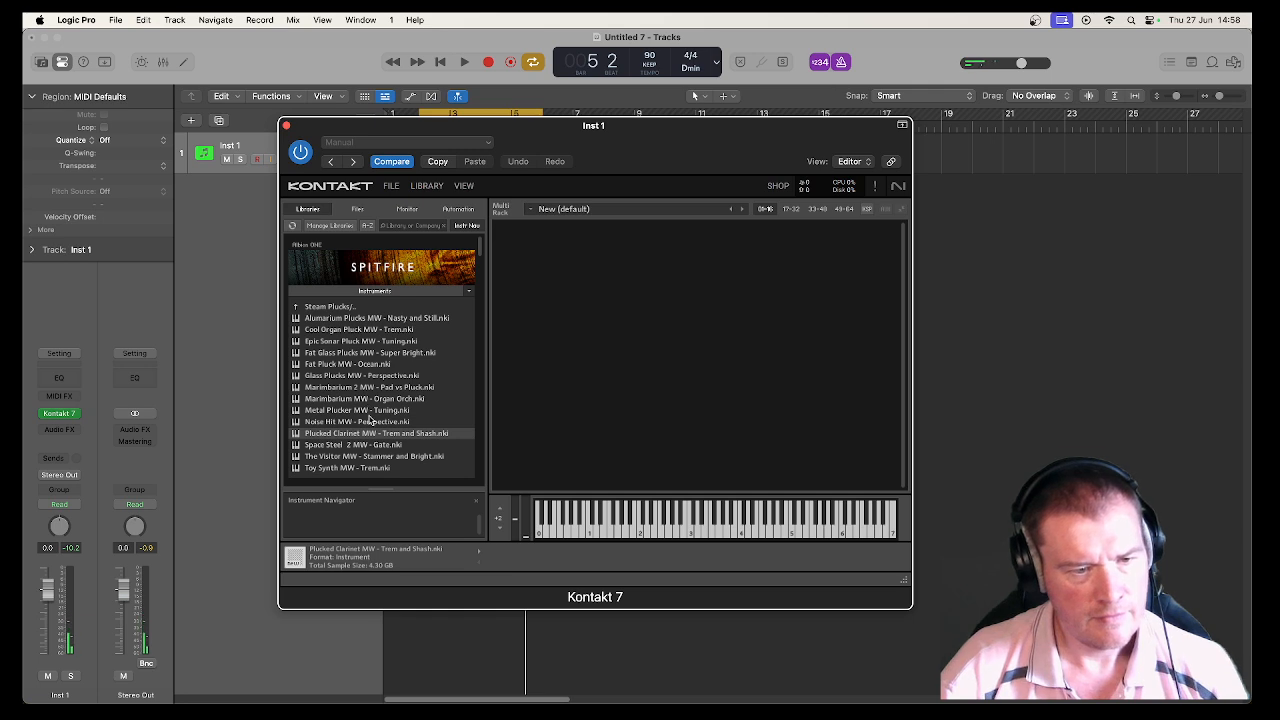
drag(368, 414, 607, 398)
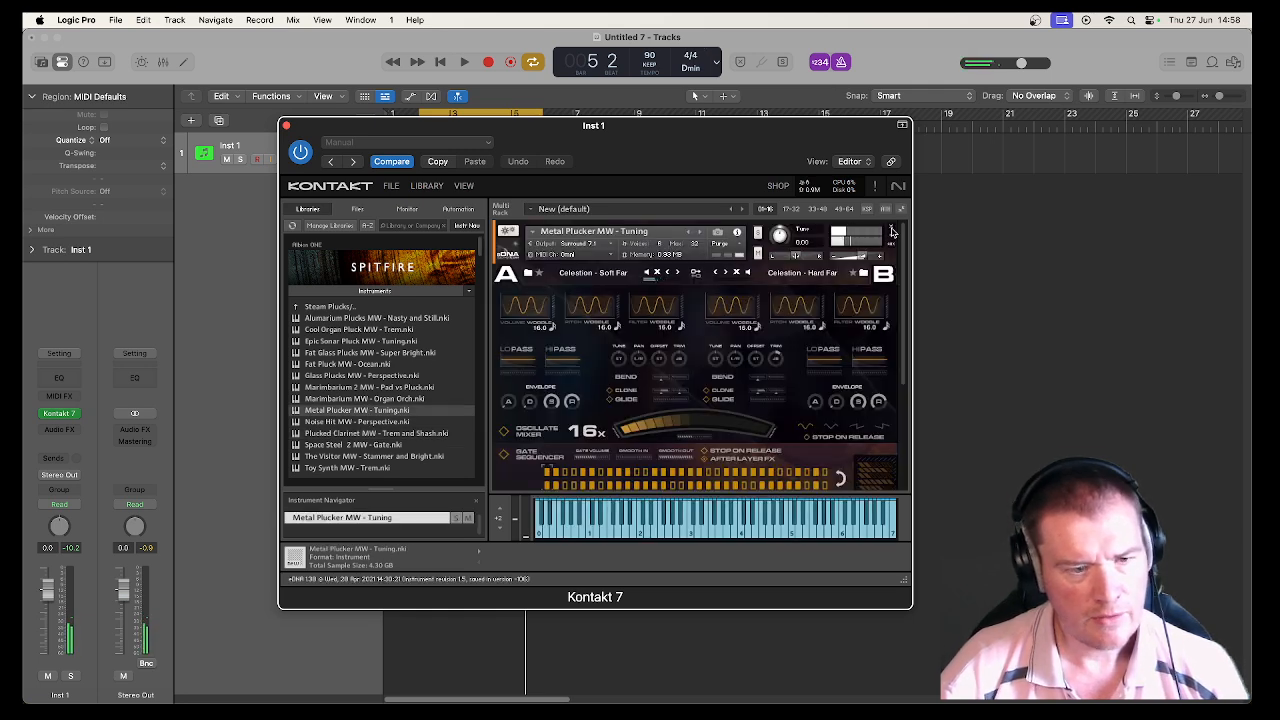
click(893, 232)
Load the Toy Synth MW - Trem instrument from Steam Plucks into the empty Kontakt rack.
scroll(350, 438, down, 3)
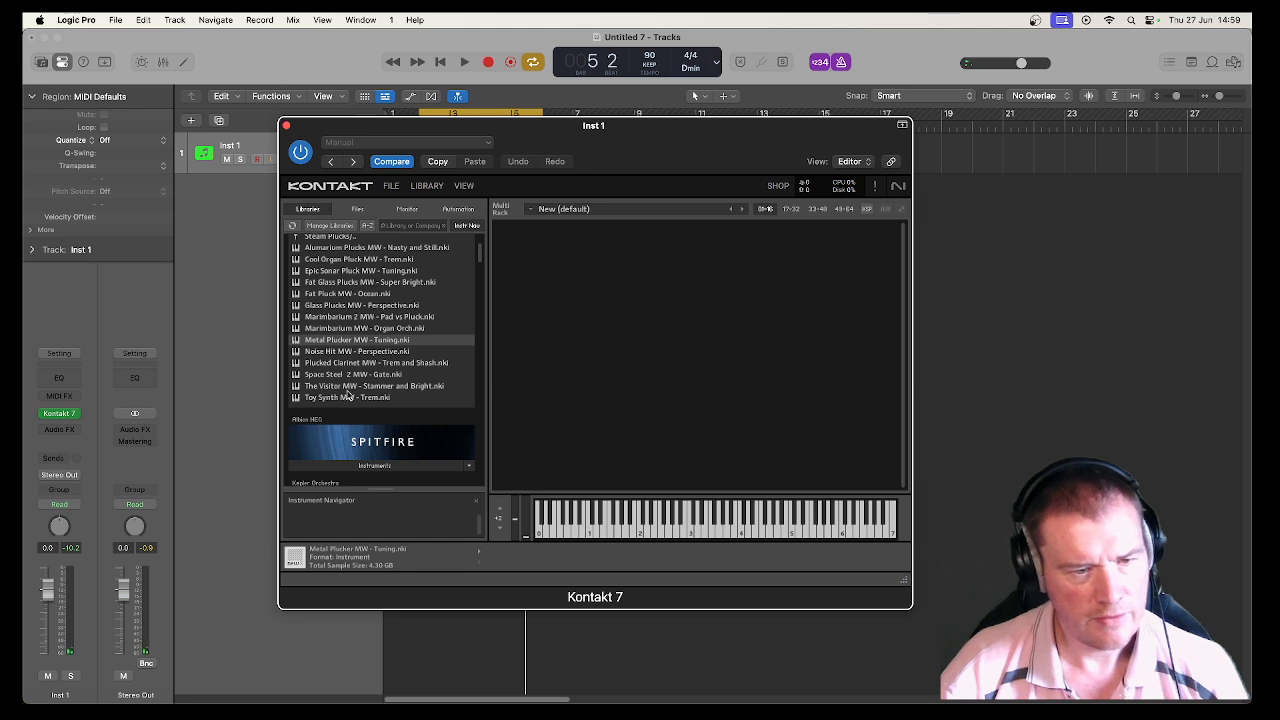
drag(348, 397, 671, 357)
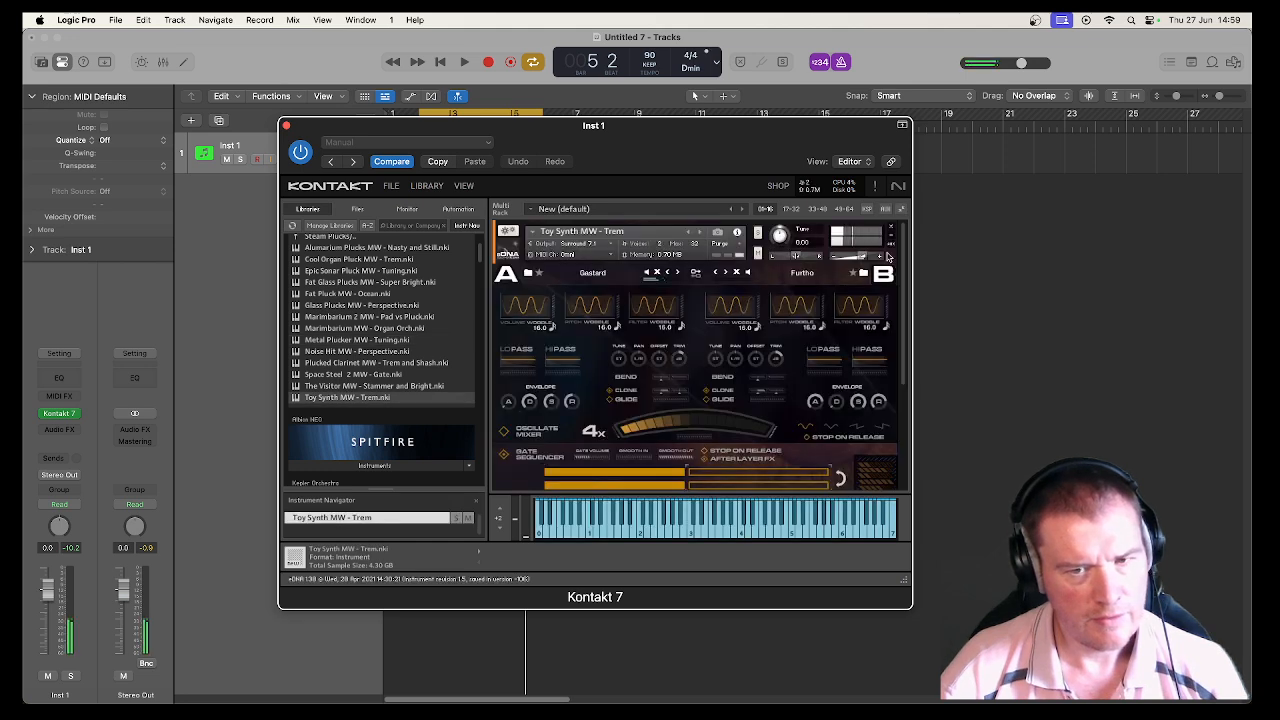
Replace Toy Synth by auditioning Space Steel 2 MW - Gate and Cool Organ Pluck MW - Trem, clearing each, and leave the Steam Plucks folder.
click(891, 232)
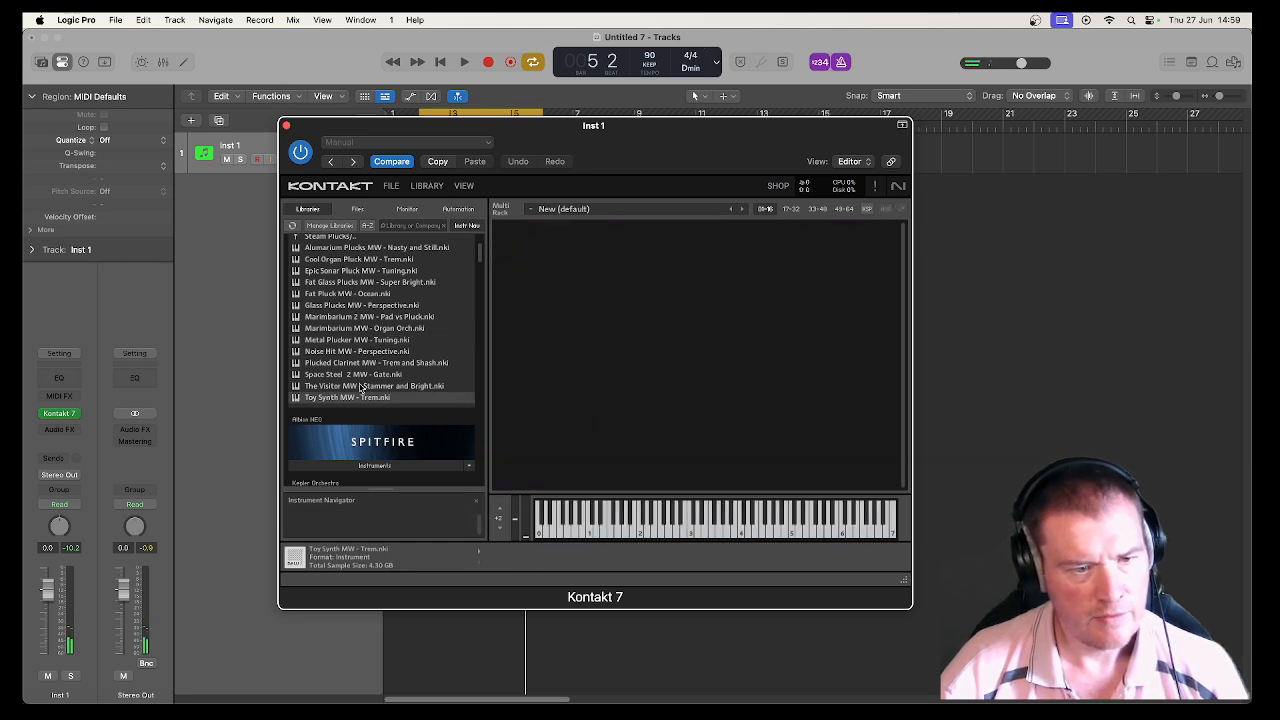
drag(358, 376, 575, 367)
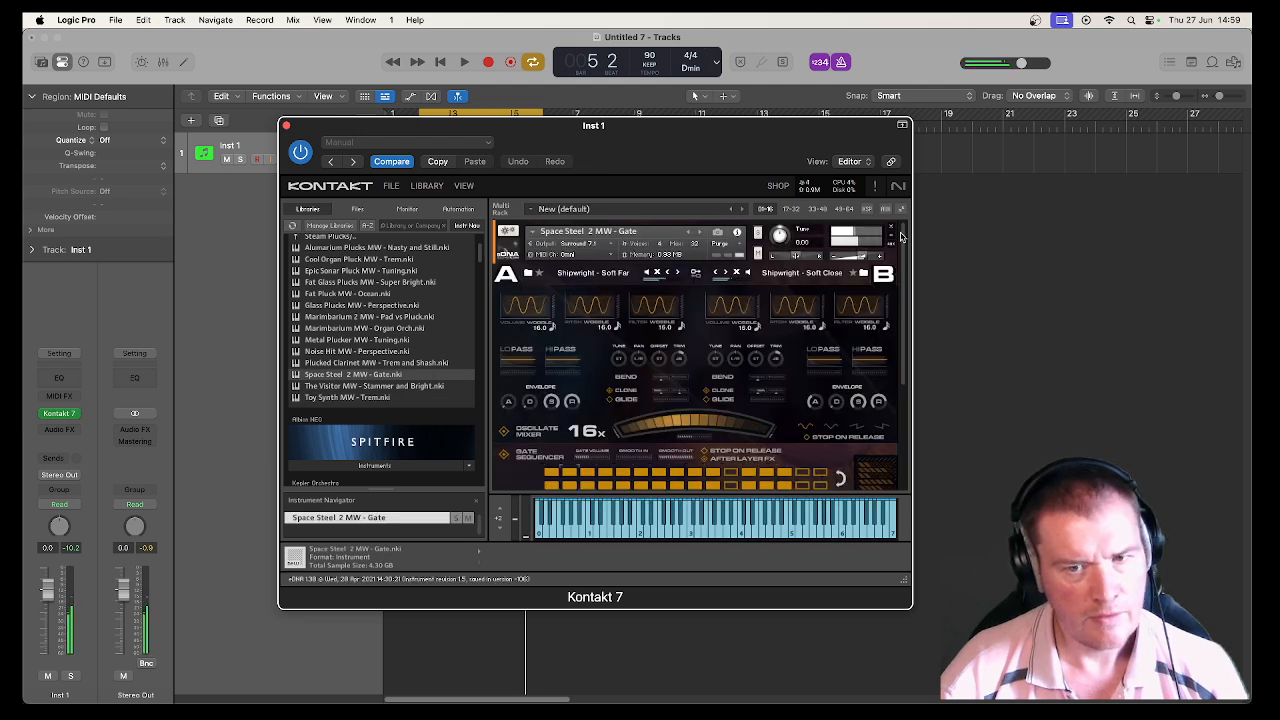
click(893, 233)
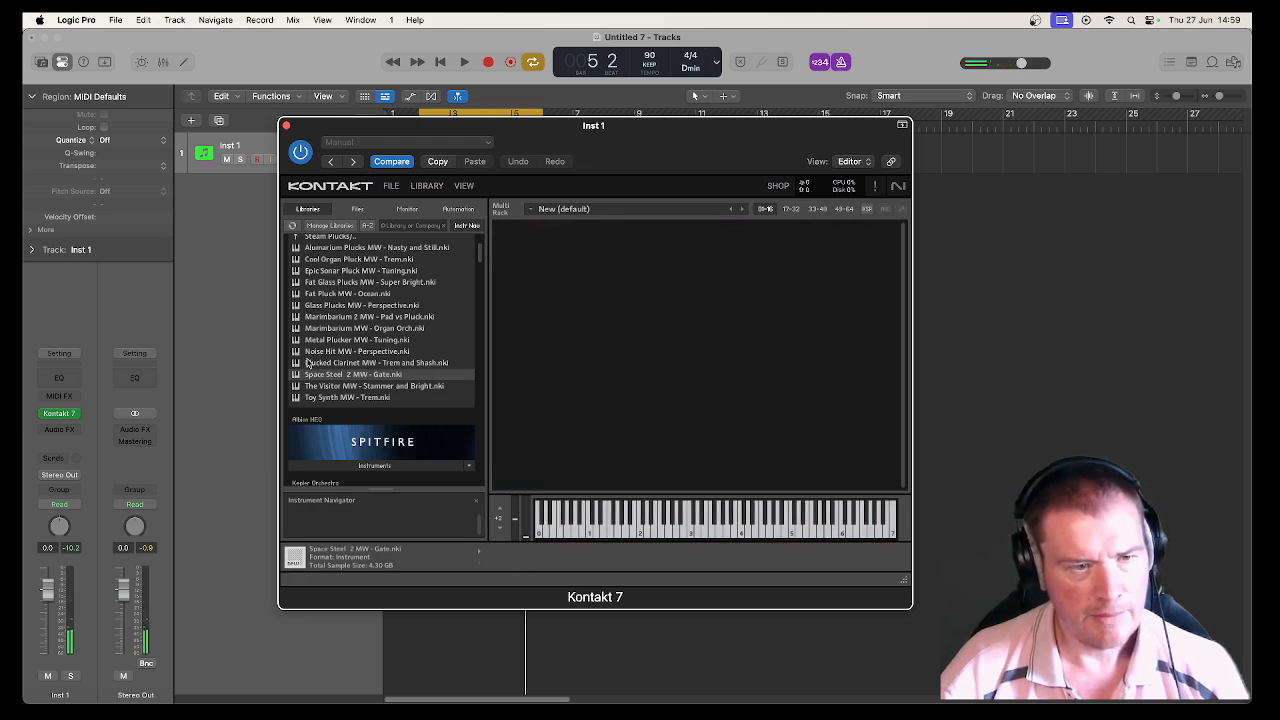
scroll(320, 364, up, 2)
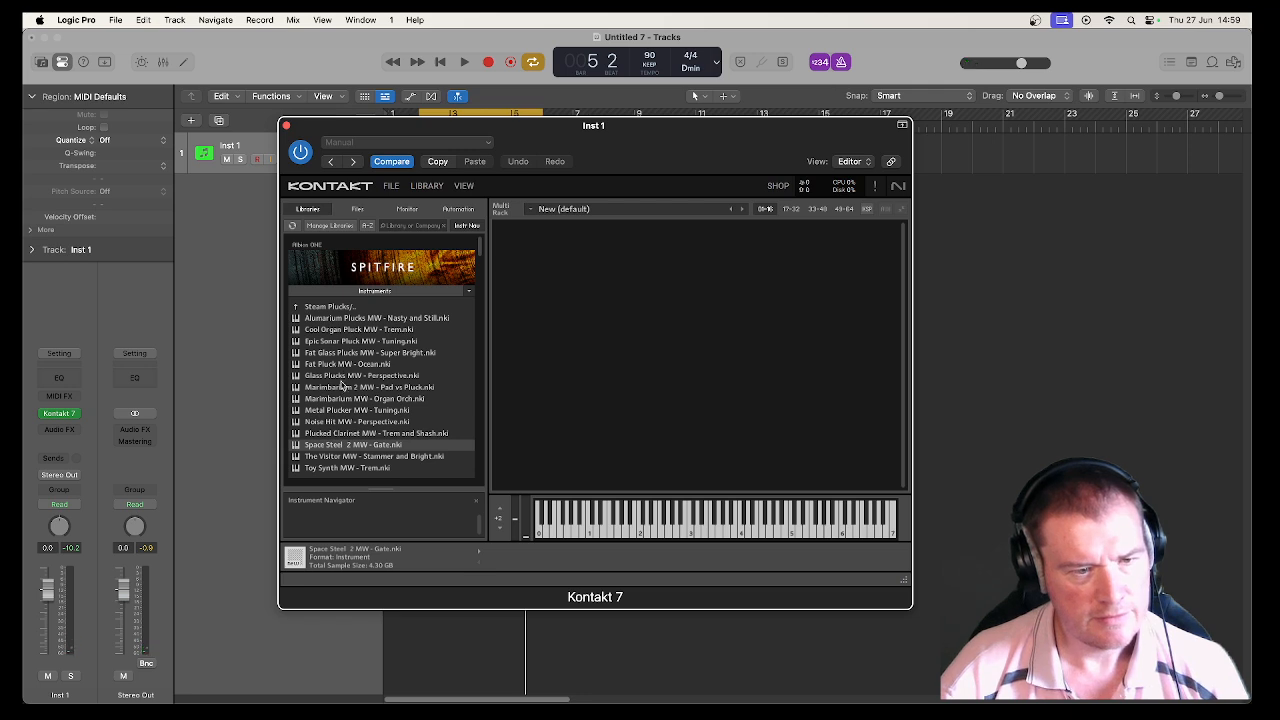
double_click(340, 330)
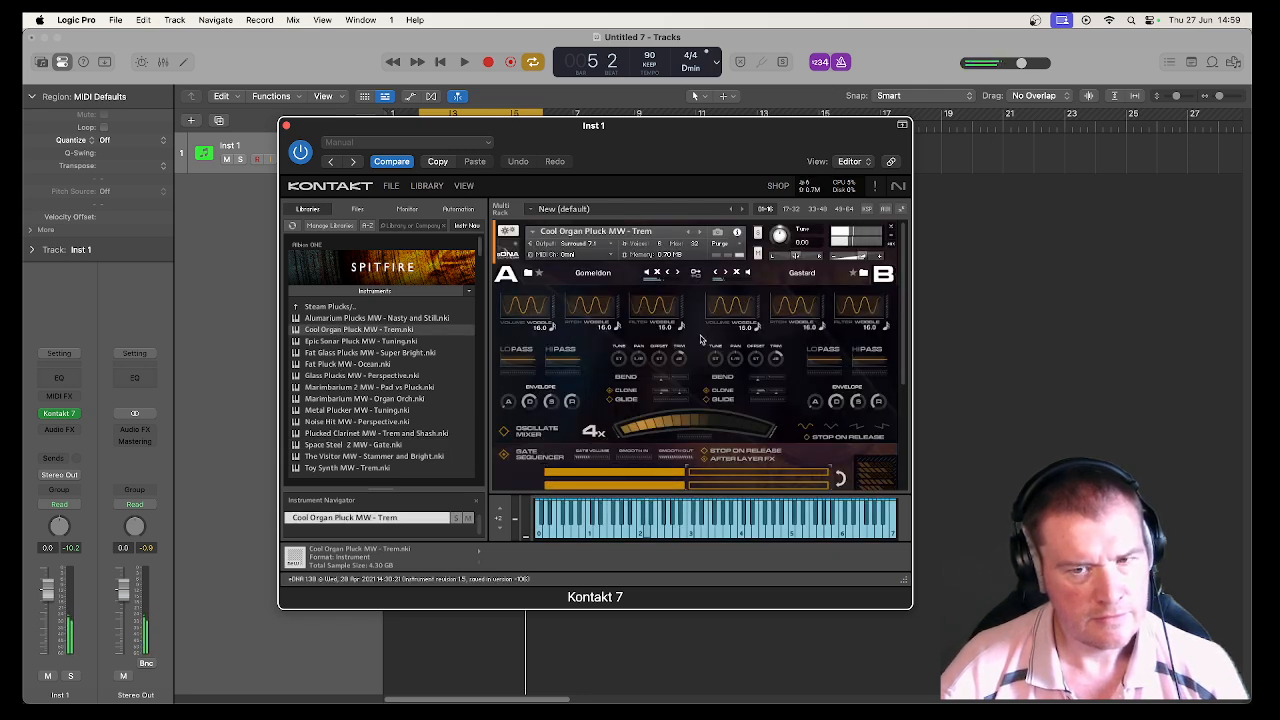
click(892, 228)
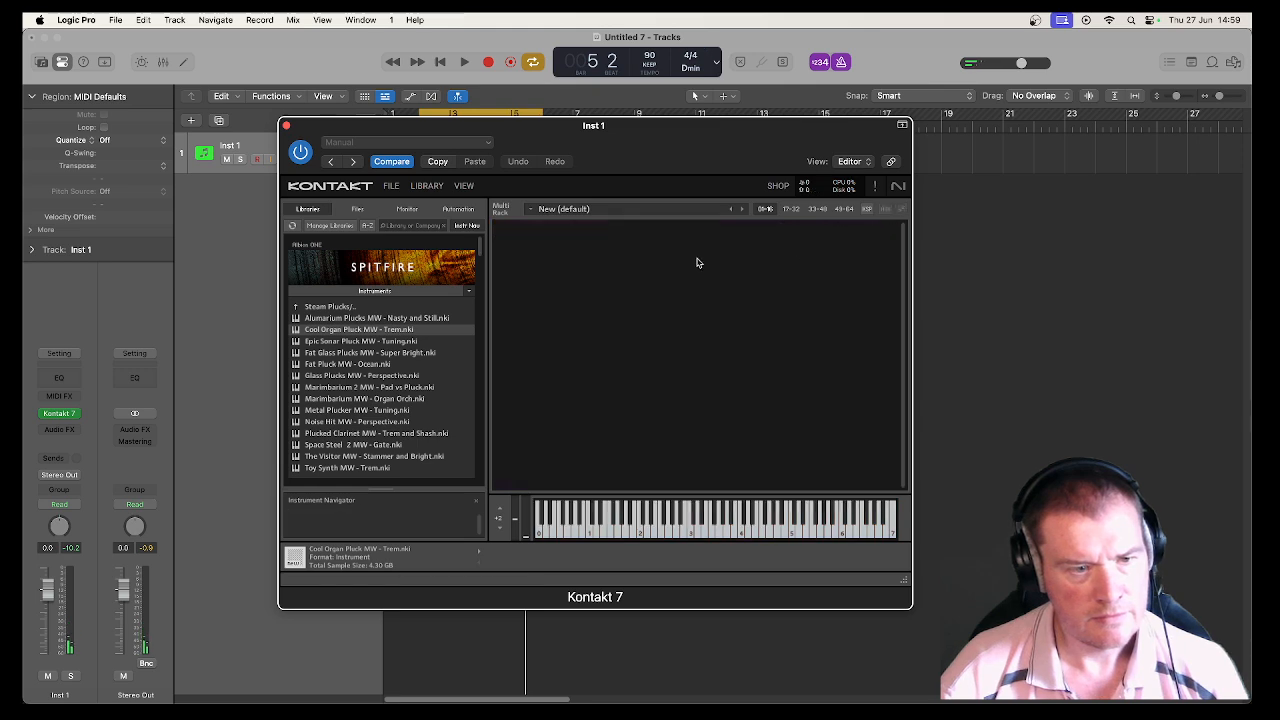
double_click(332, 309)
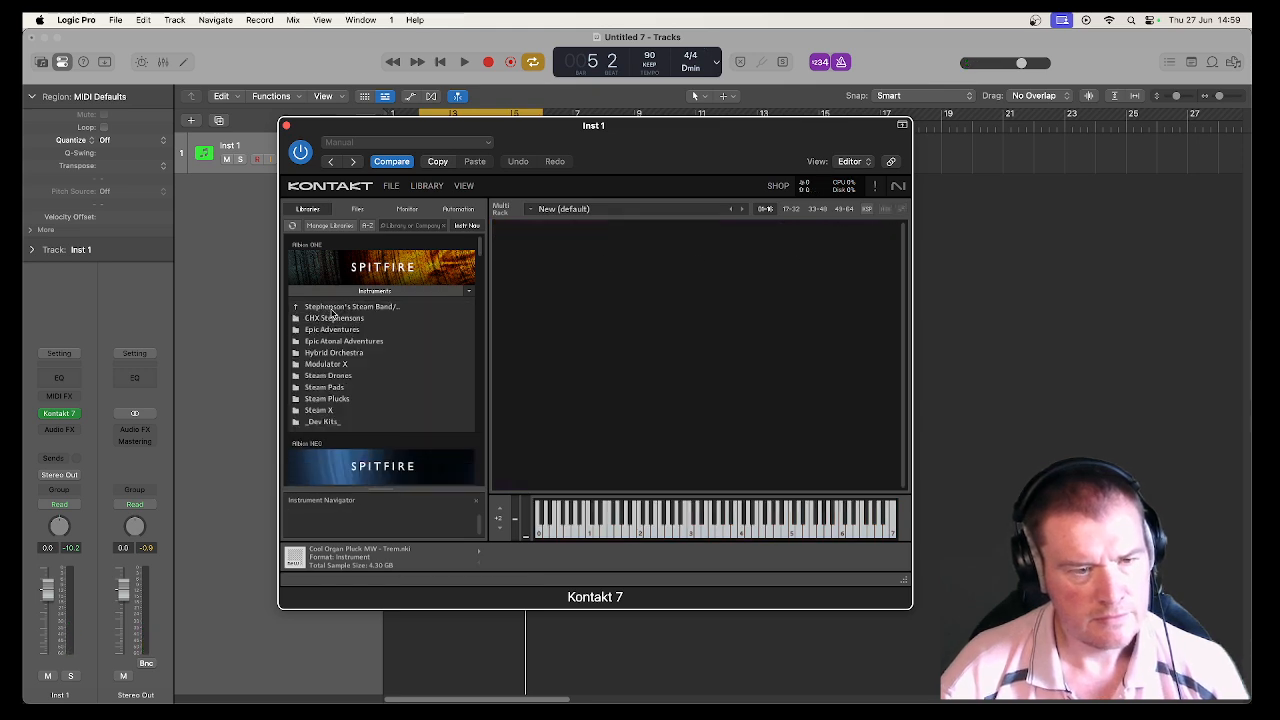
Find the Sequis library and load its Sequis instrument into the empty Kontakt rack.
scroll(340, 367, down, 10)
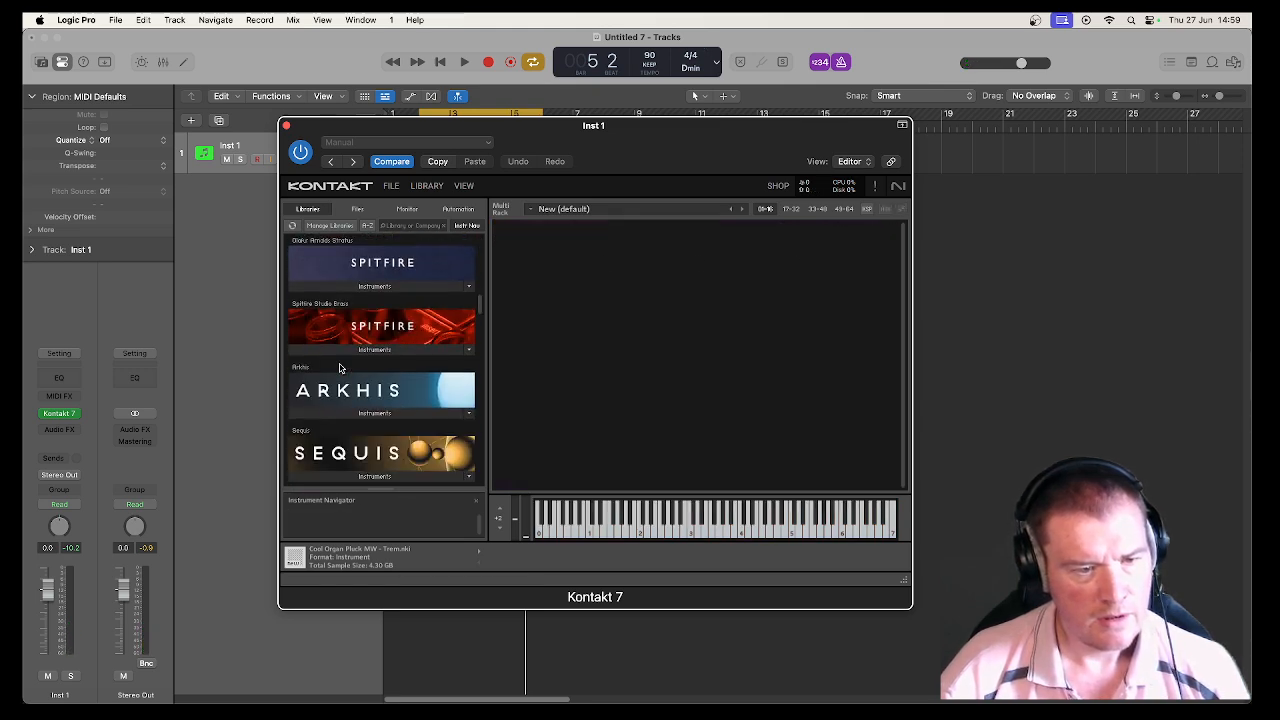
click(345, 365)
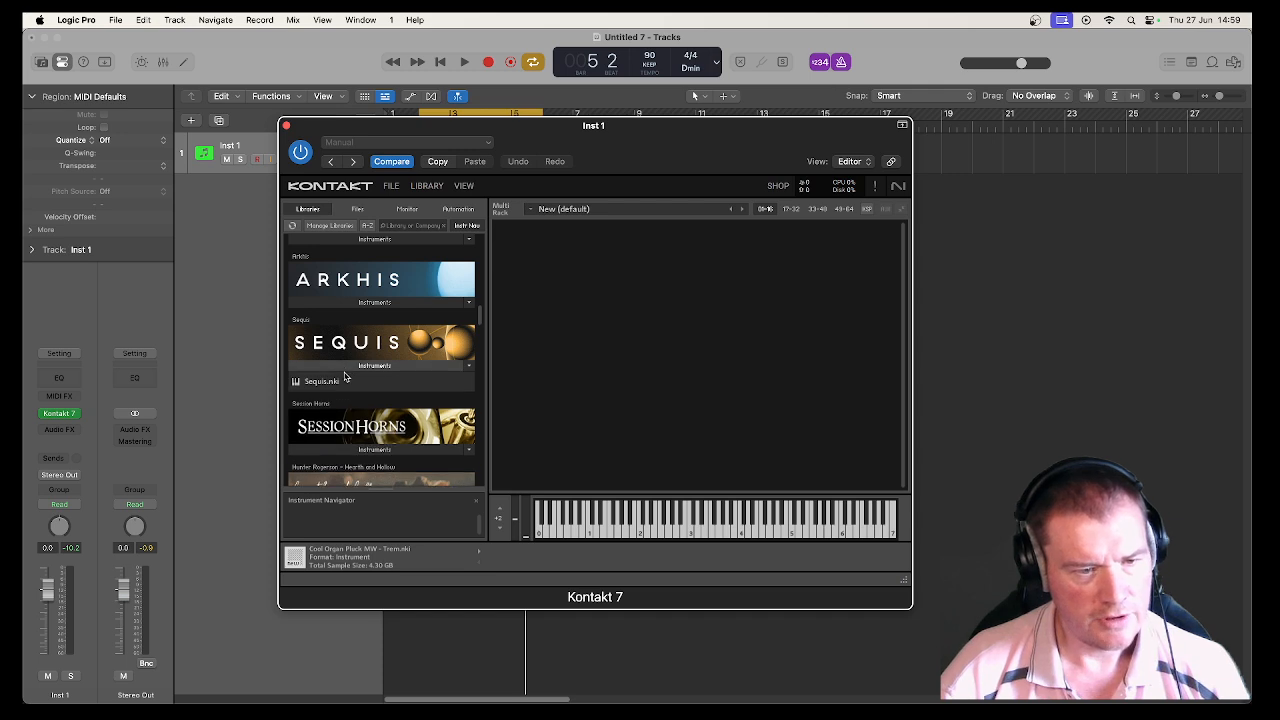
drag(330, 381, 609, 377)
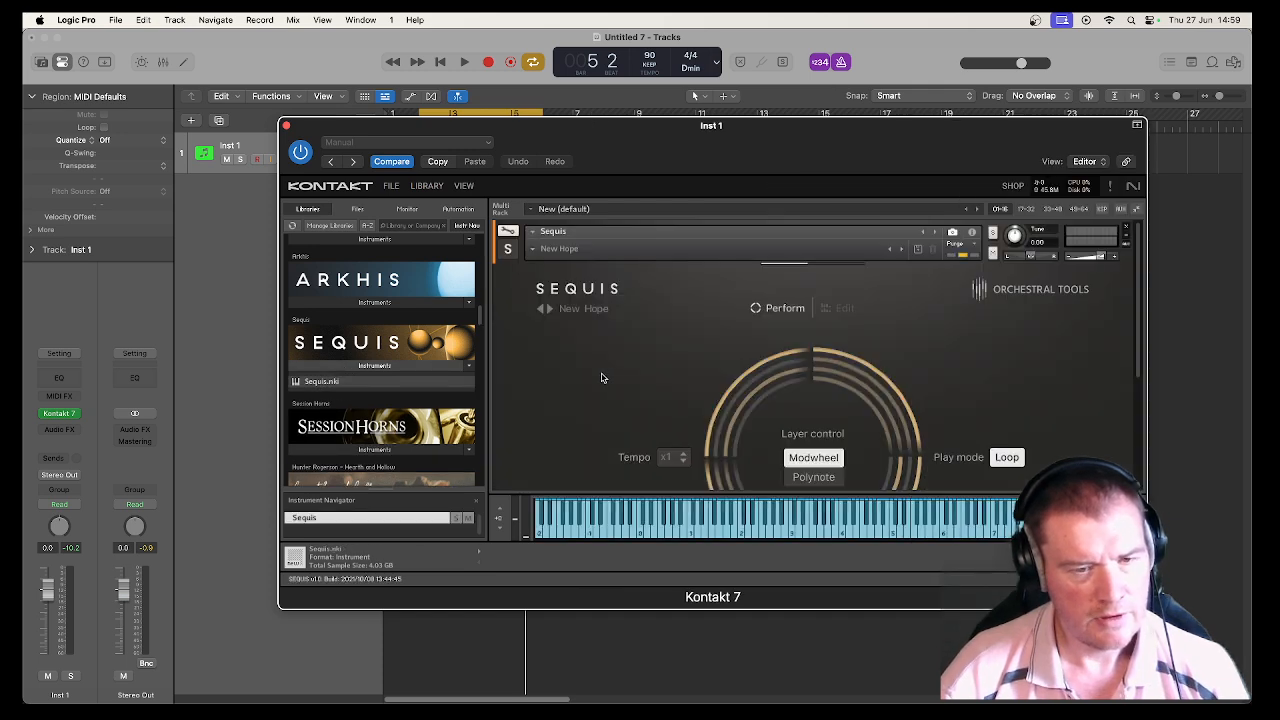
Audition the Longing Strings and Cascading Echoes snapshots from the Keys and Mallets category of Sequis.
click(533, 251)
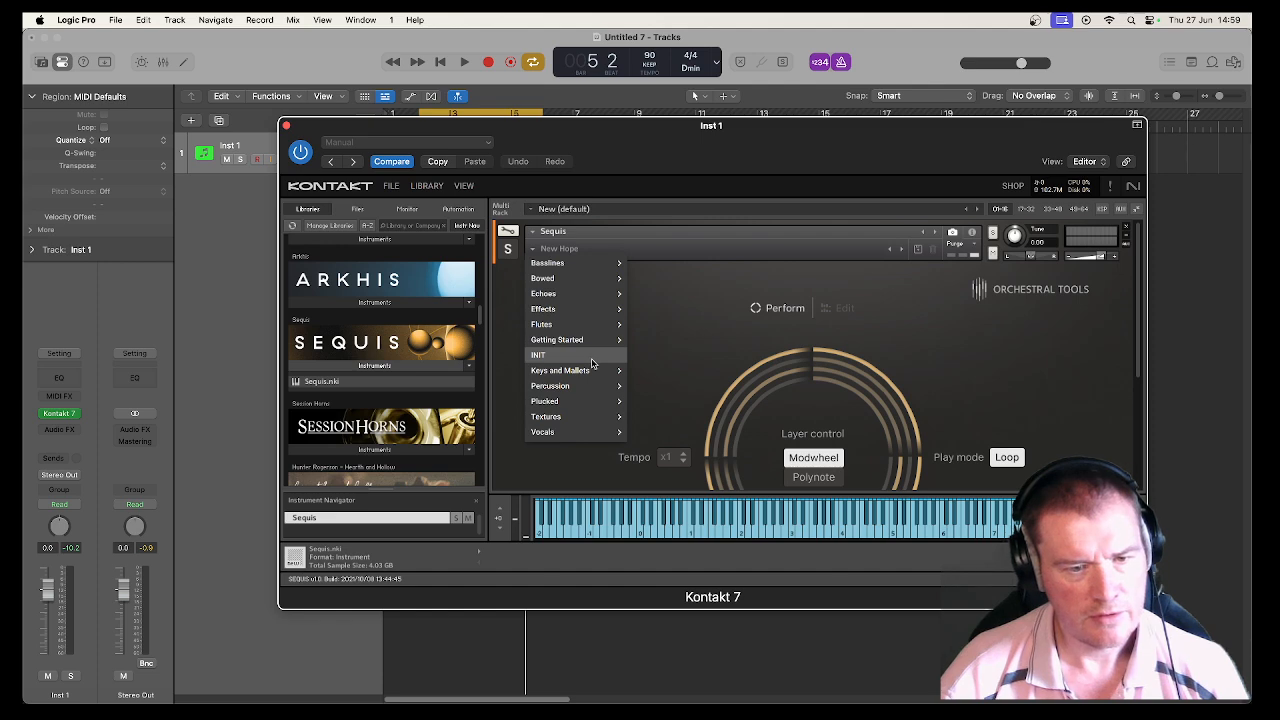
mouse_move(592, 369)
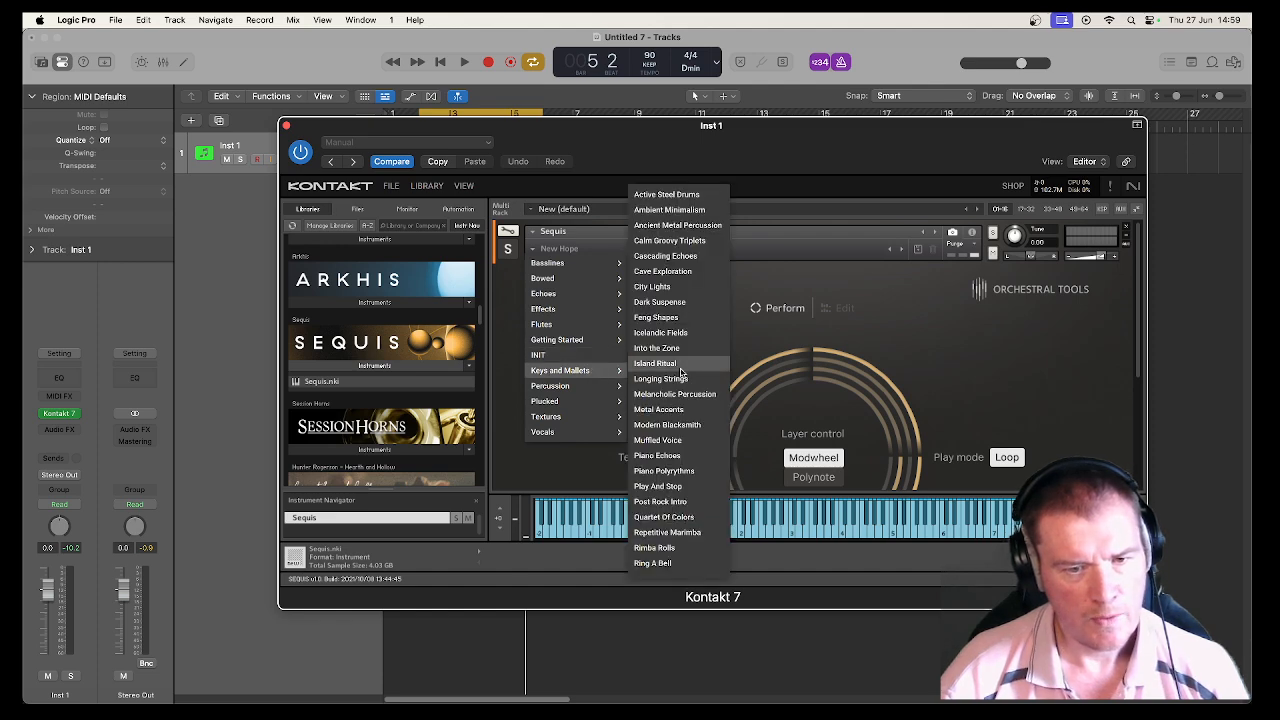
click(681, 380)
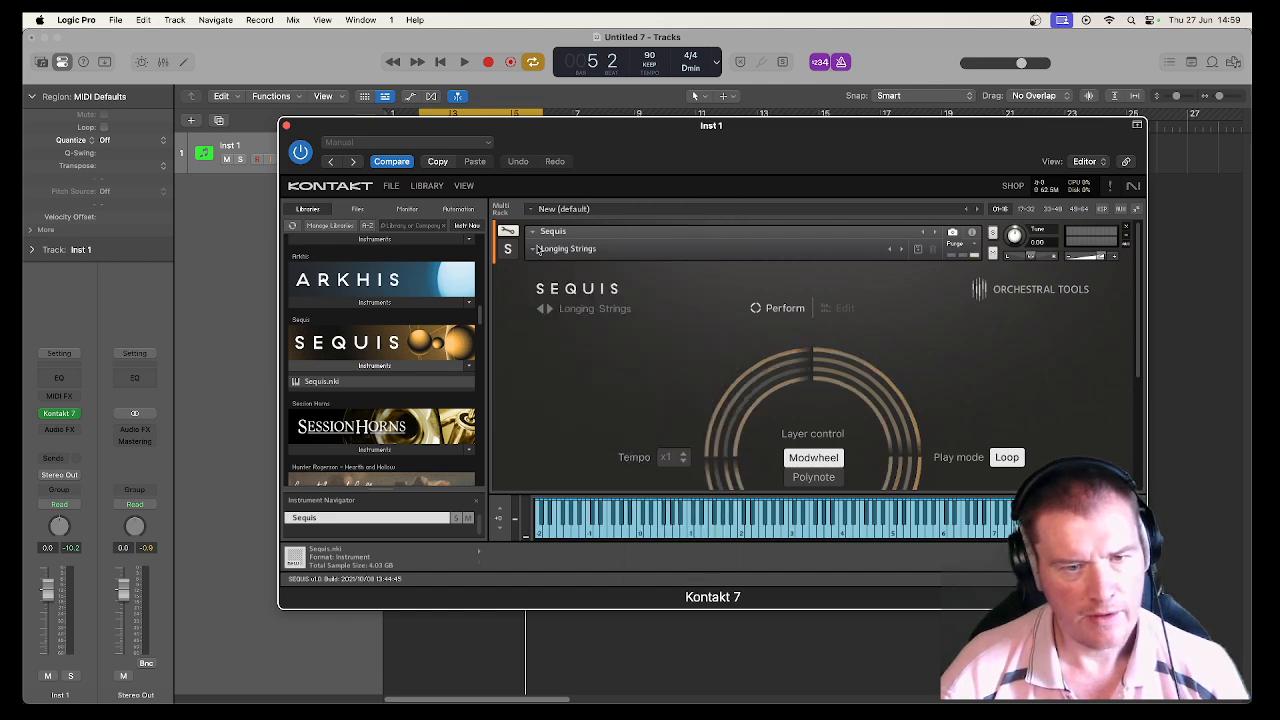
click(535, 252)
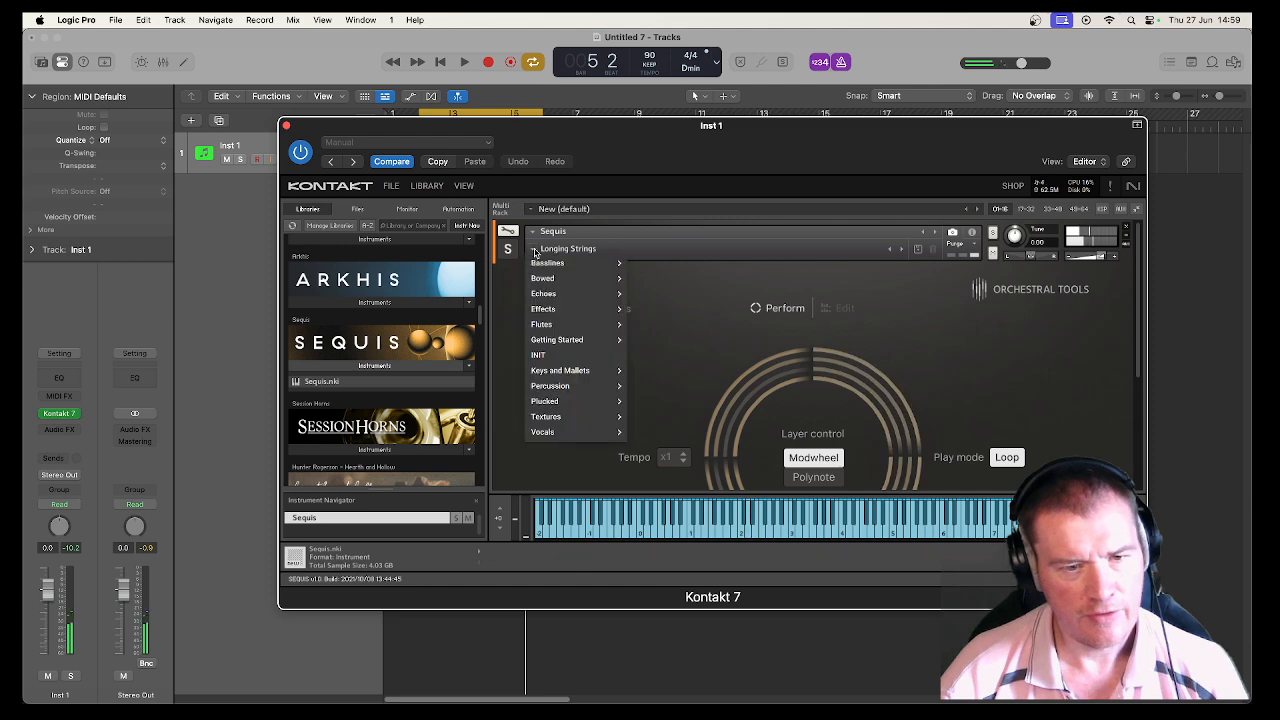
mouse_move(601, 376)
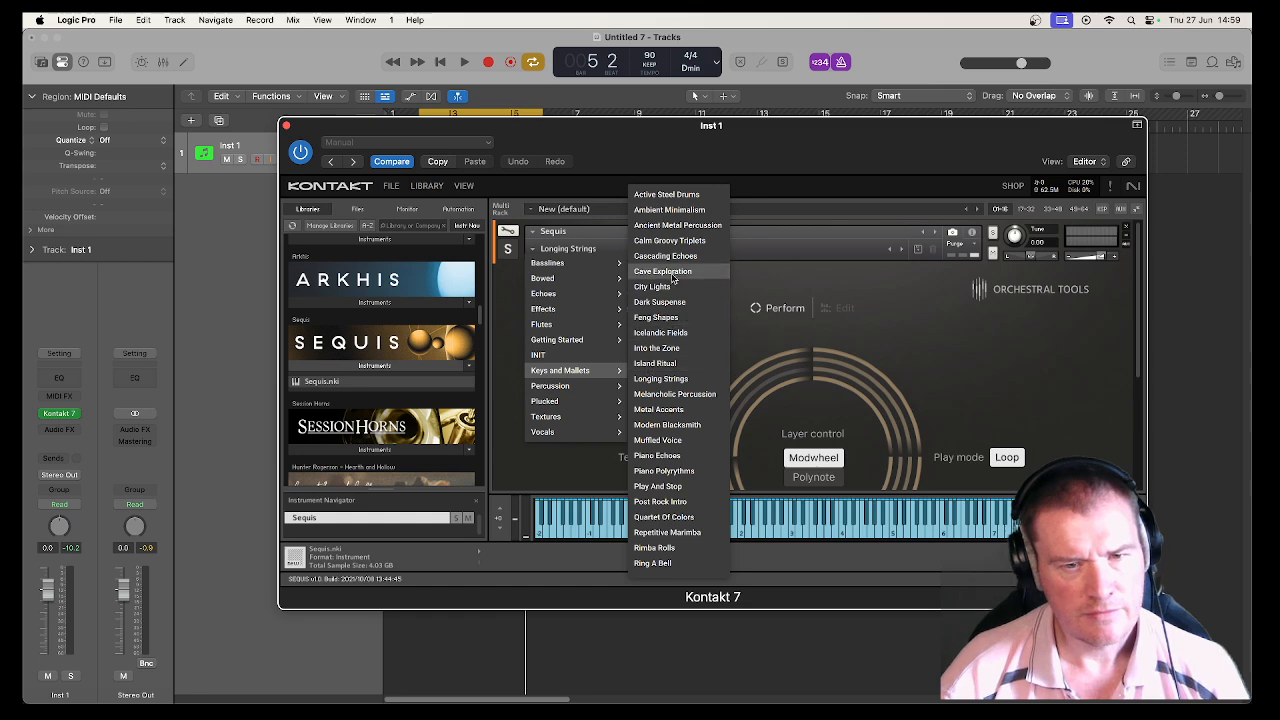
click(672, 257)
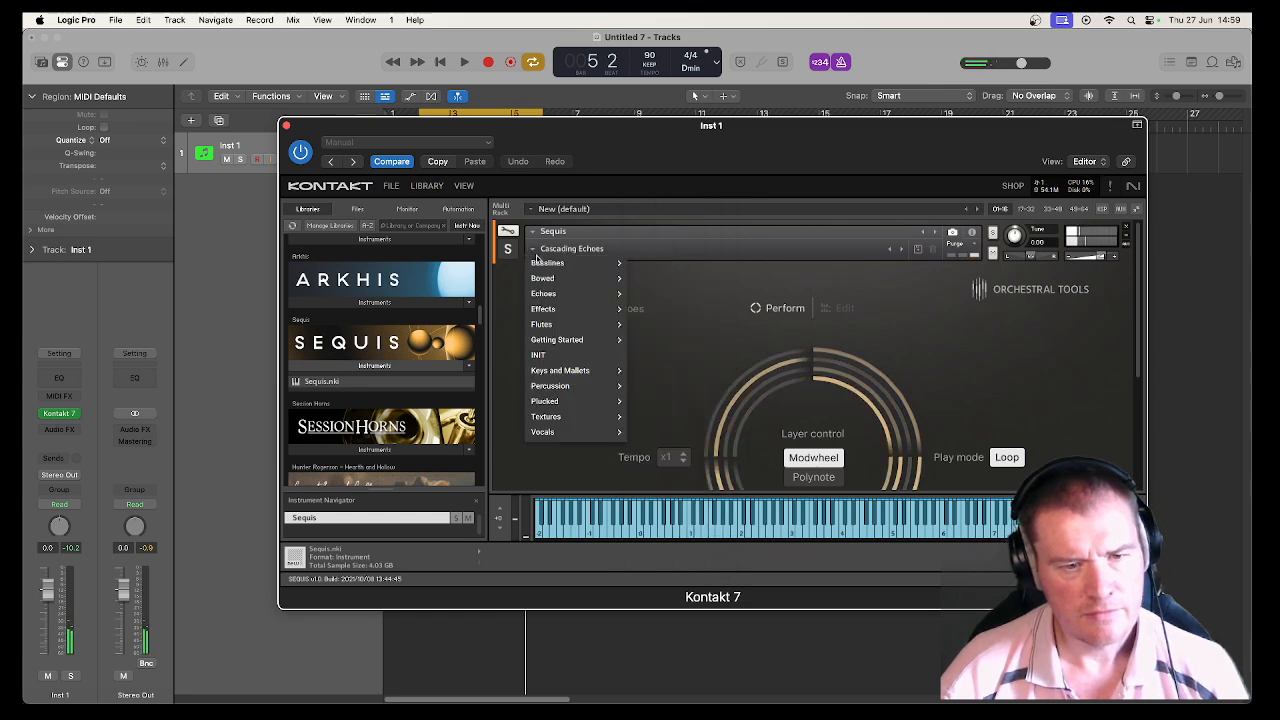
Audition the Cello Weird Plucks and Action Shakers in Three Four snapshots from the Percussion category of Sequis.
mouse_move(600, 386)
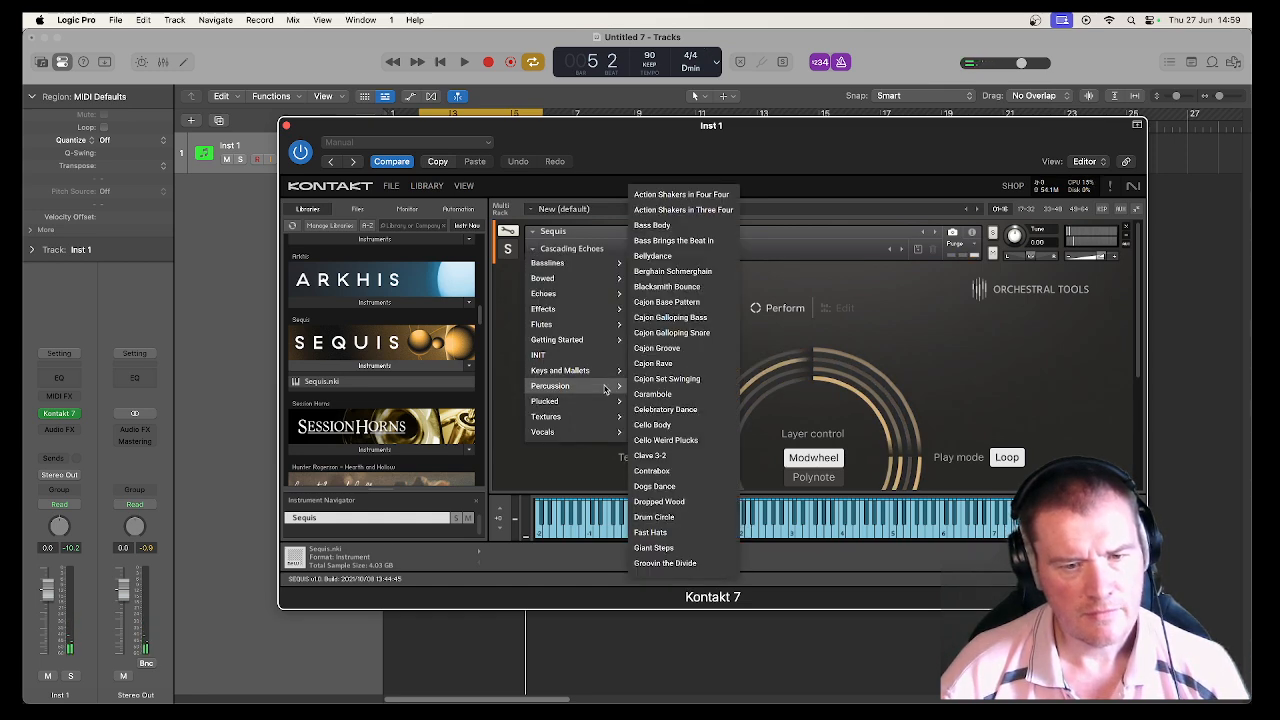
click(685, 440)
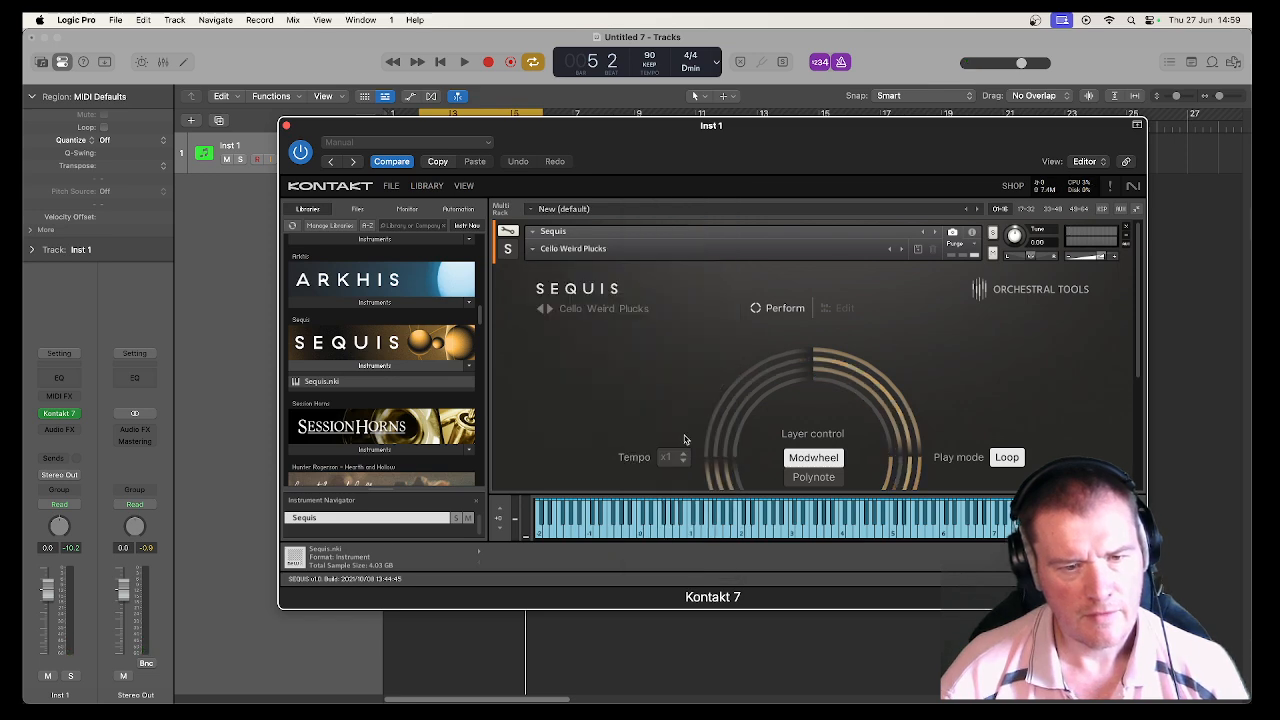
click(565, 248)
mouse_move(598, 401)
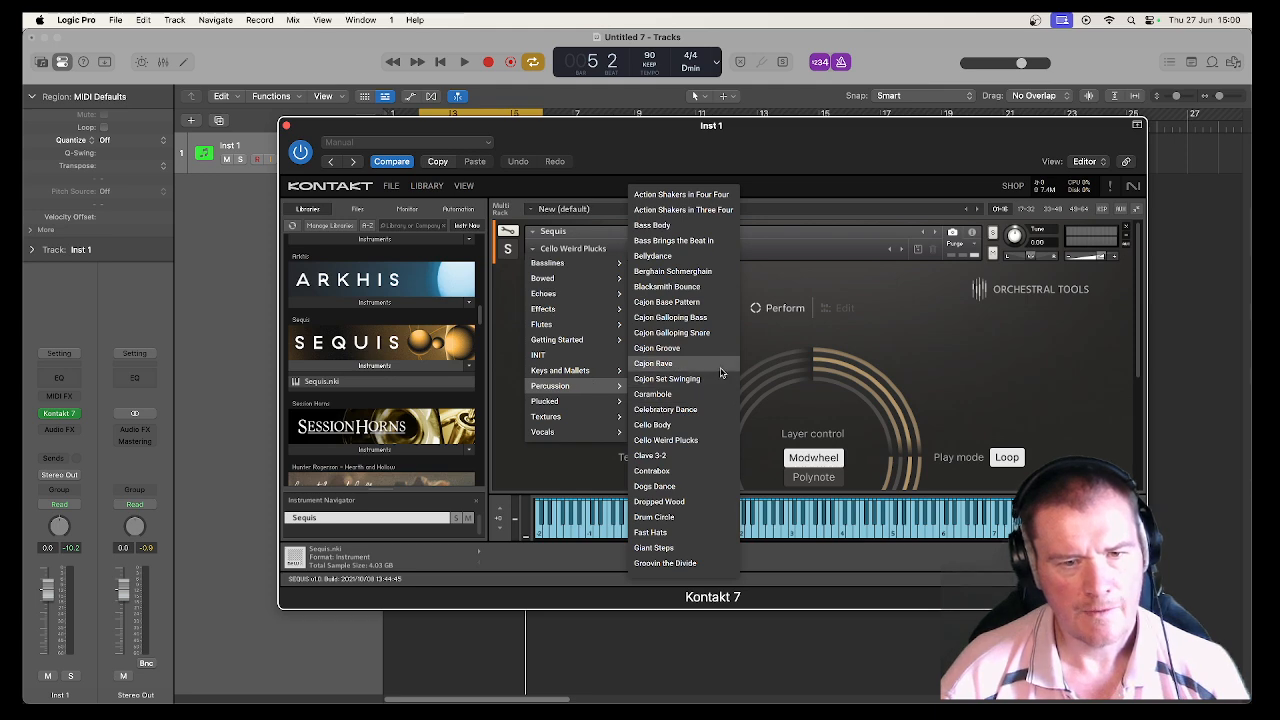
click(674, 210)
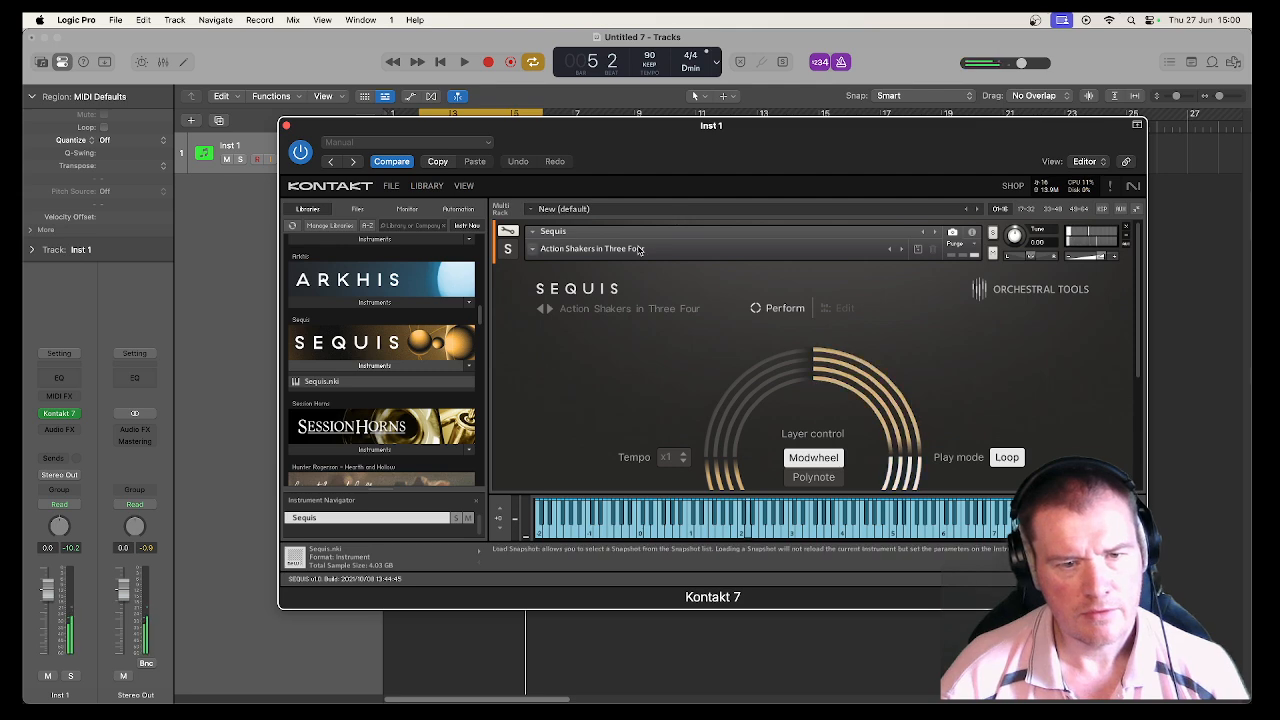
Audition the Crystal Clamp snapshot from the Effects category of Sequis.
click(535, 250)
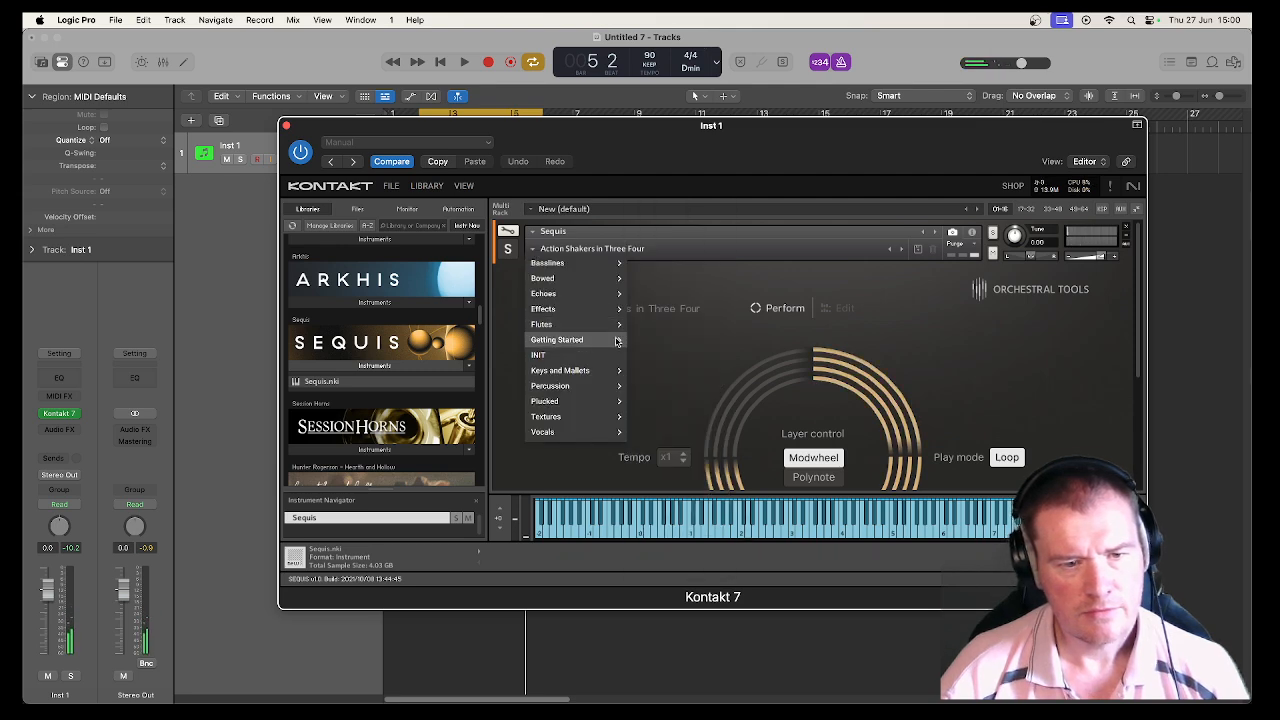
mouse_move(609, 308)
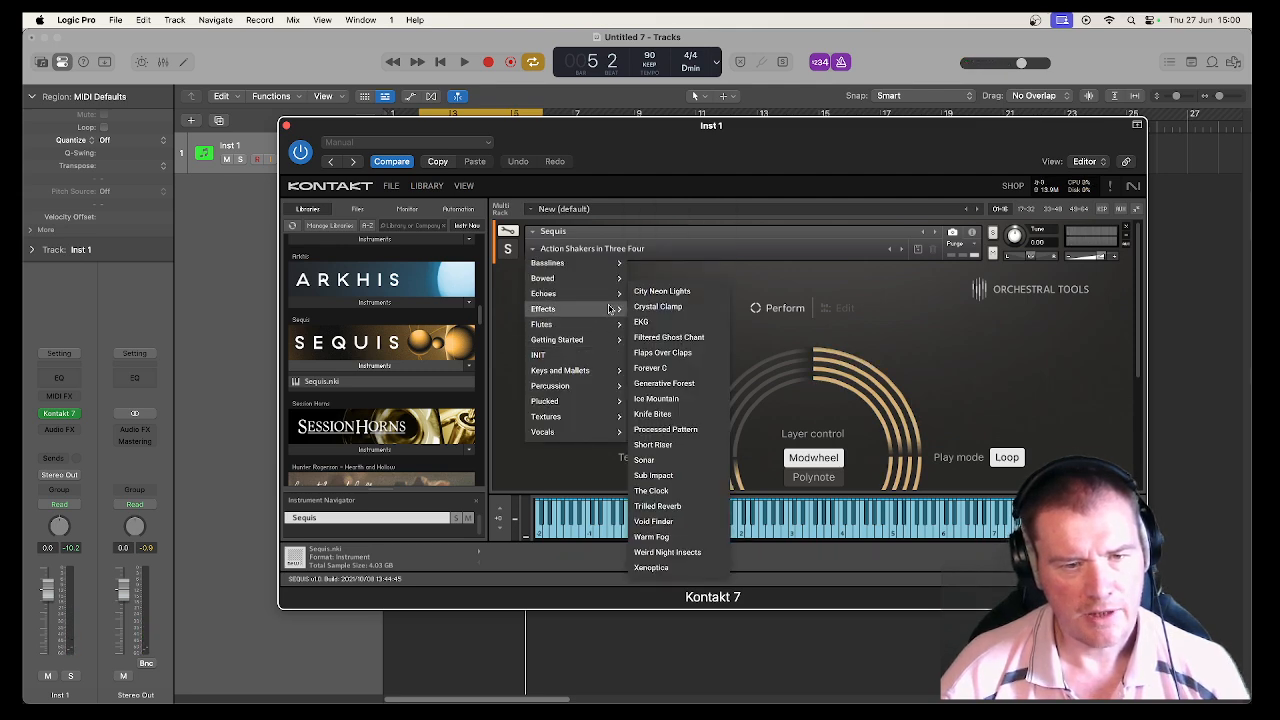
click(650, 307)
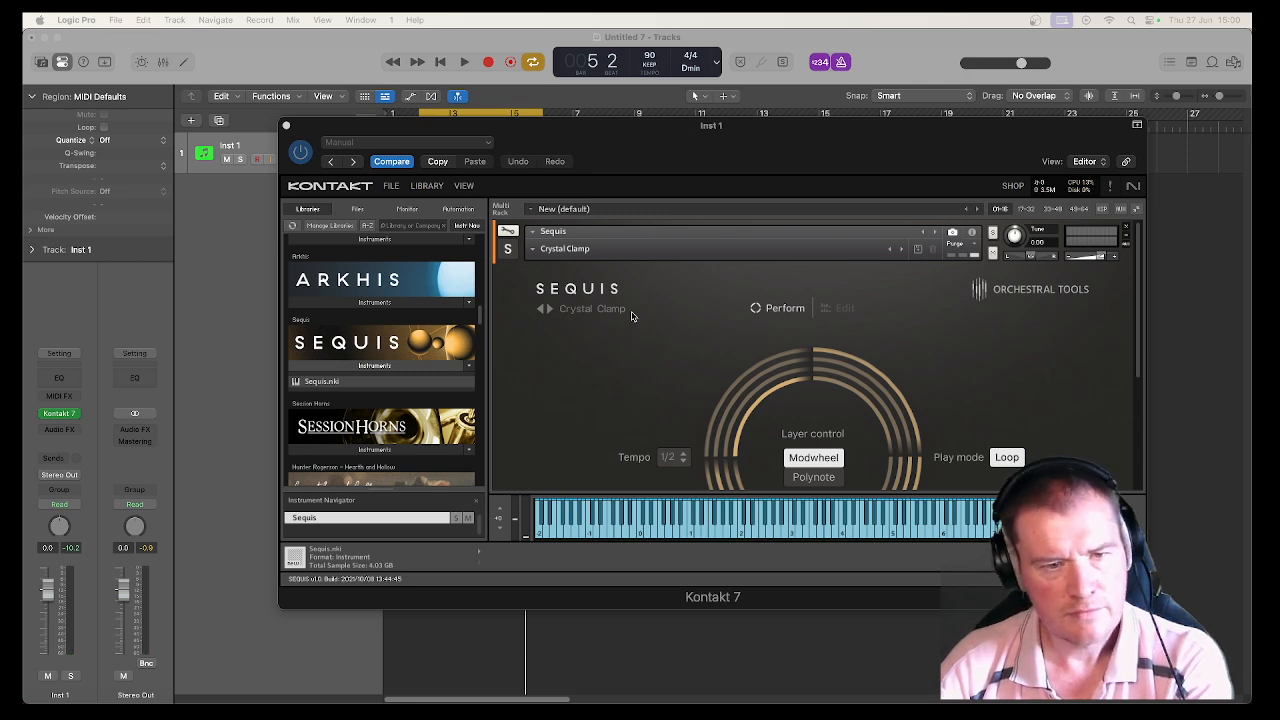
click(631, 316)
click(524, 314)
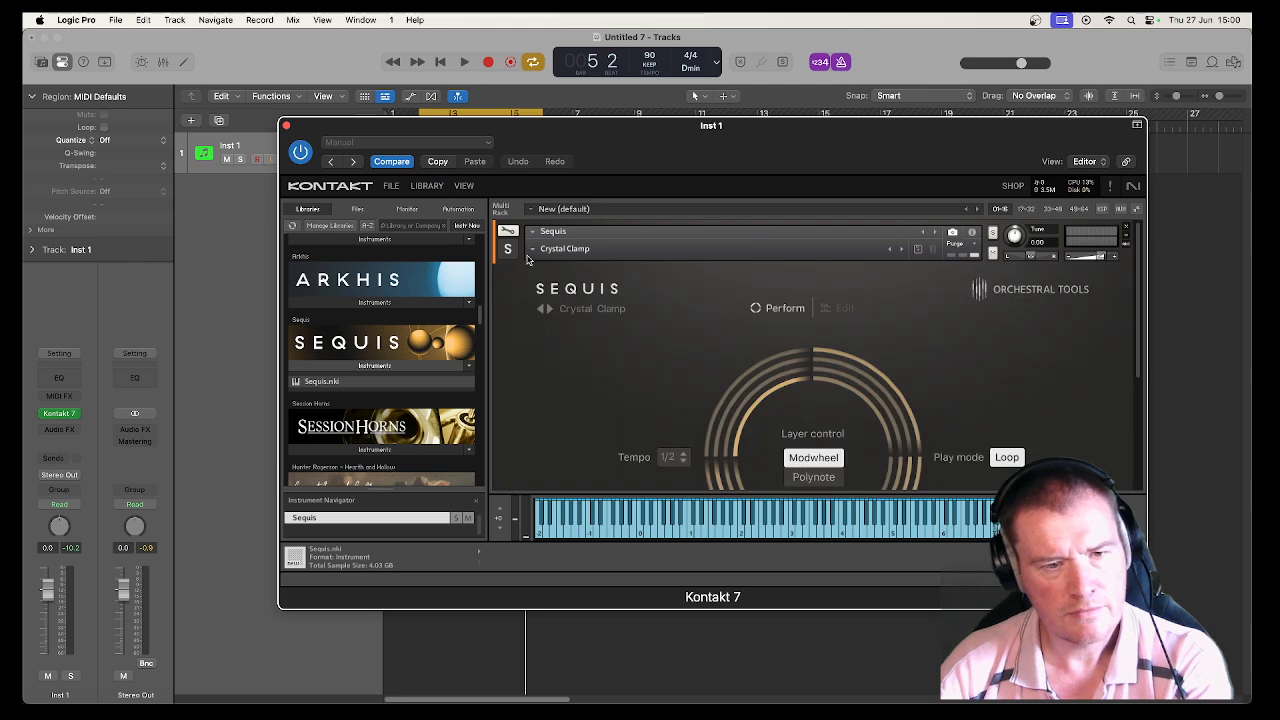
Search the Kontakt libraries for "bou" and clear the search text.
scroll(440, 296, down, 10)
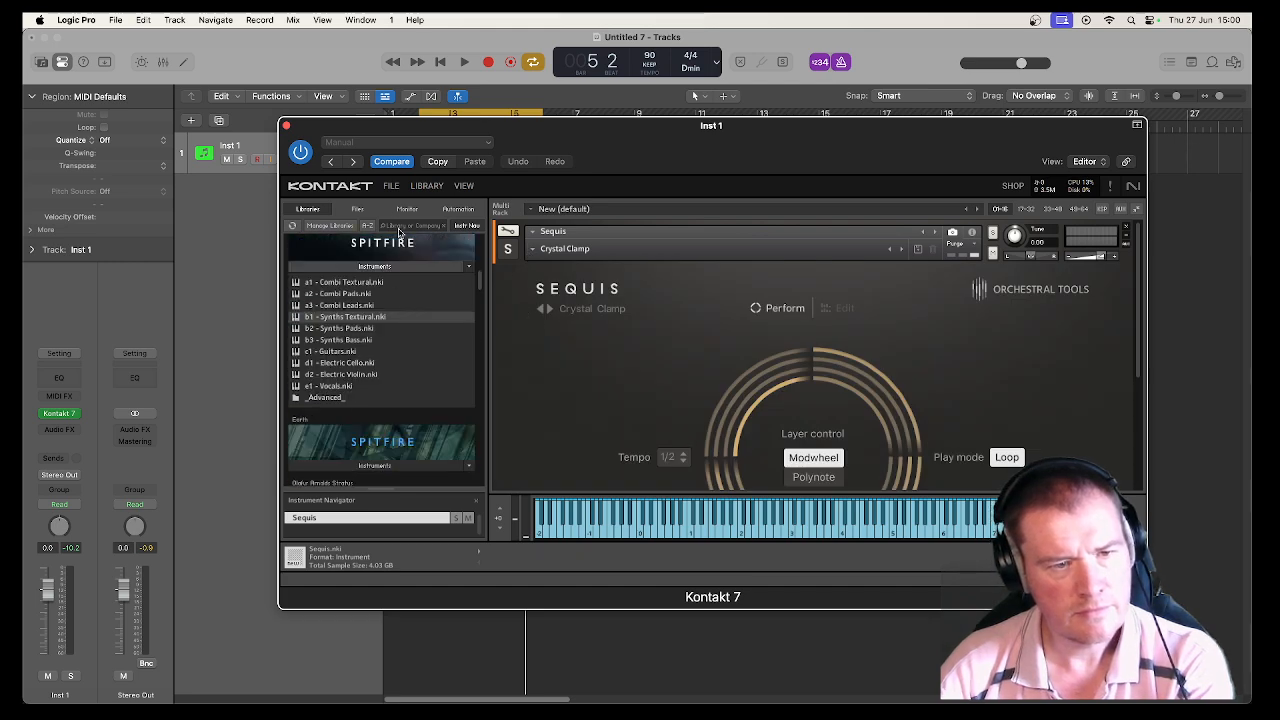
click(399, 230)
text(bou)
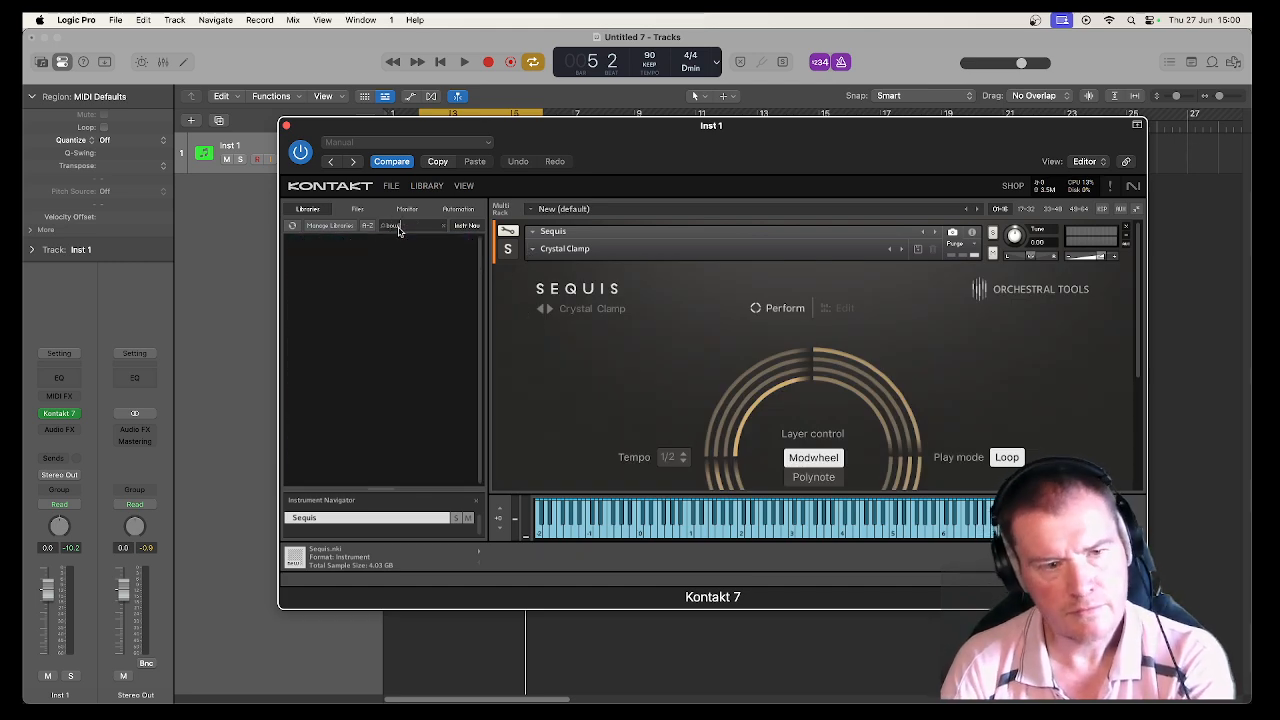
key(BackSpace)
key(BackSpace)
key(BackSpace)
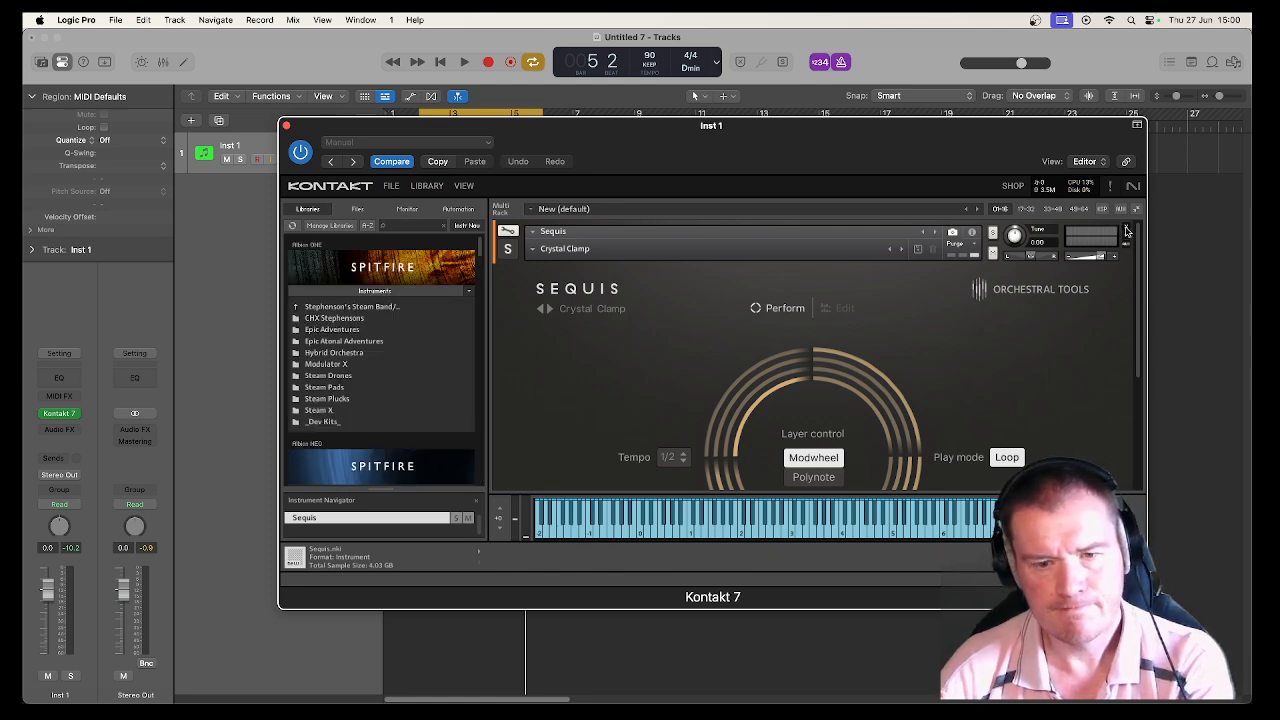
Check the Basslines snapshots of Sequis, and remove the instrument from the rack.
click(531, 252)
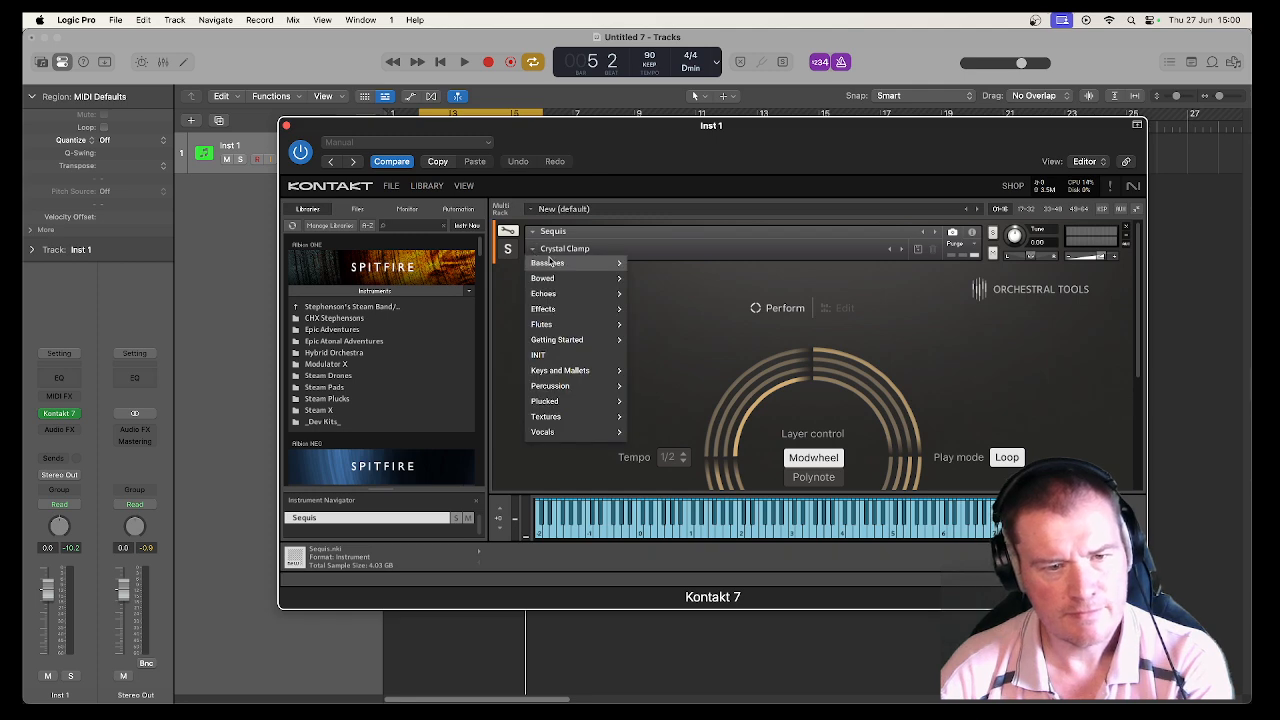
mouse_move(620, 265)
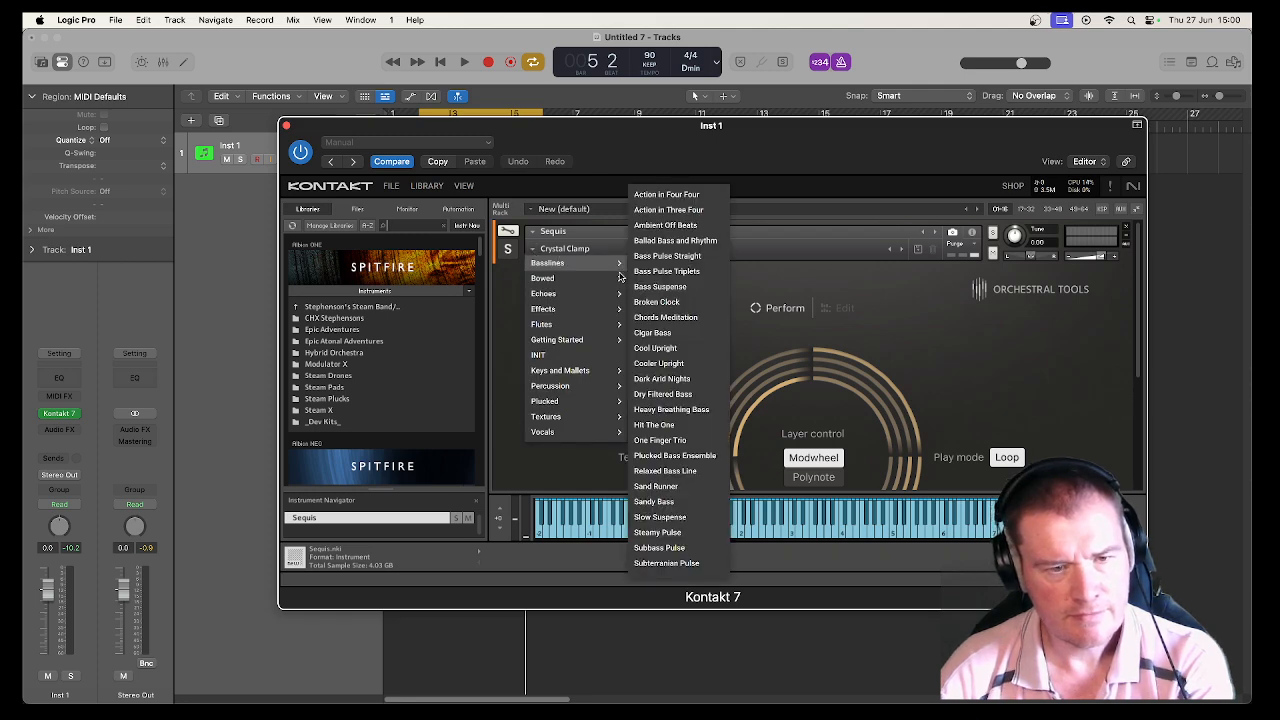
click(1127, 231)
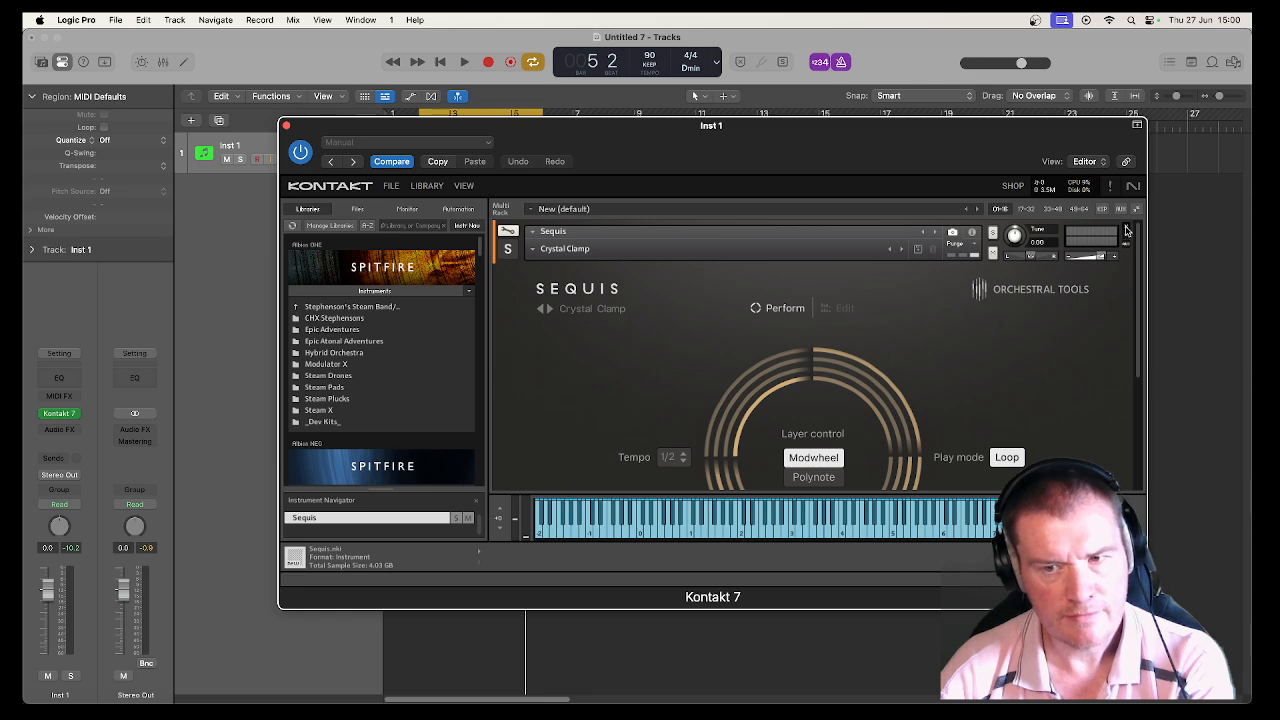
click(1127, 231)
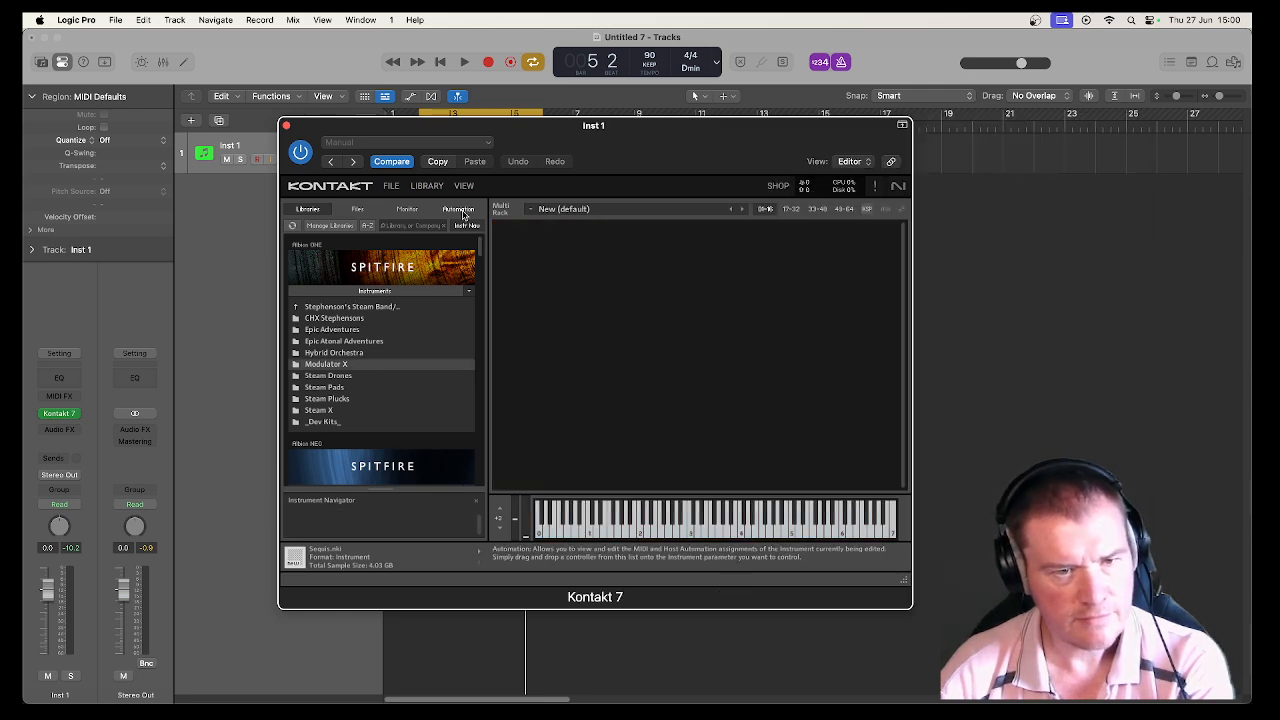
Check the file browser, return to the libraries, and look through the Hybrid Orchestra folder in Stephenson's Steam Band.
click(362, 209)
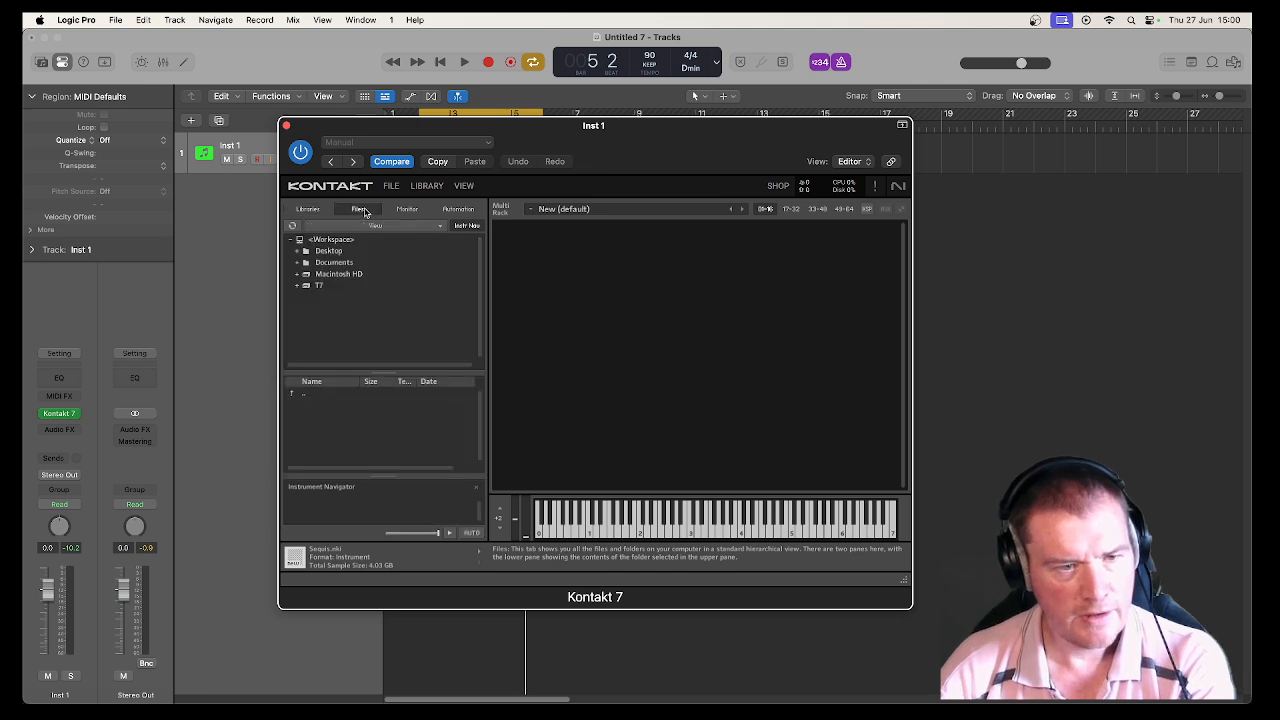
click(309, 209)
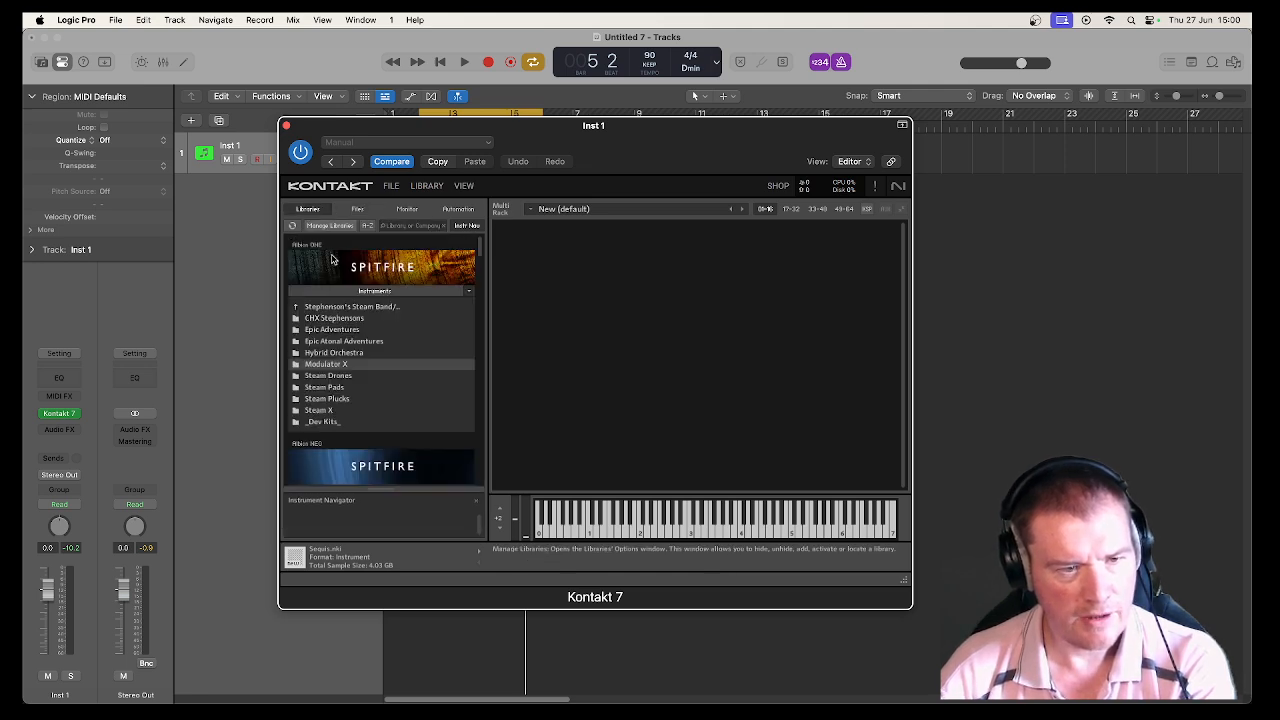
click(347, 354)
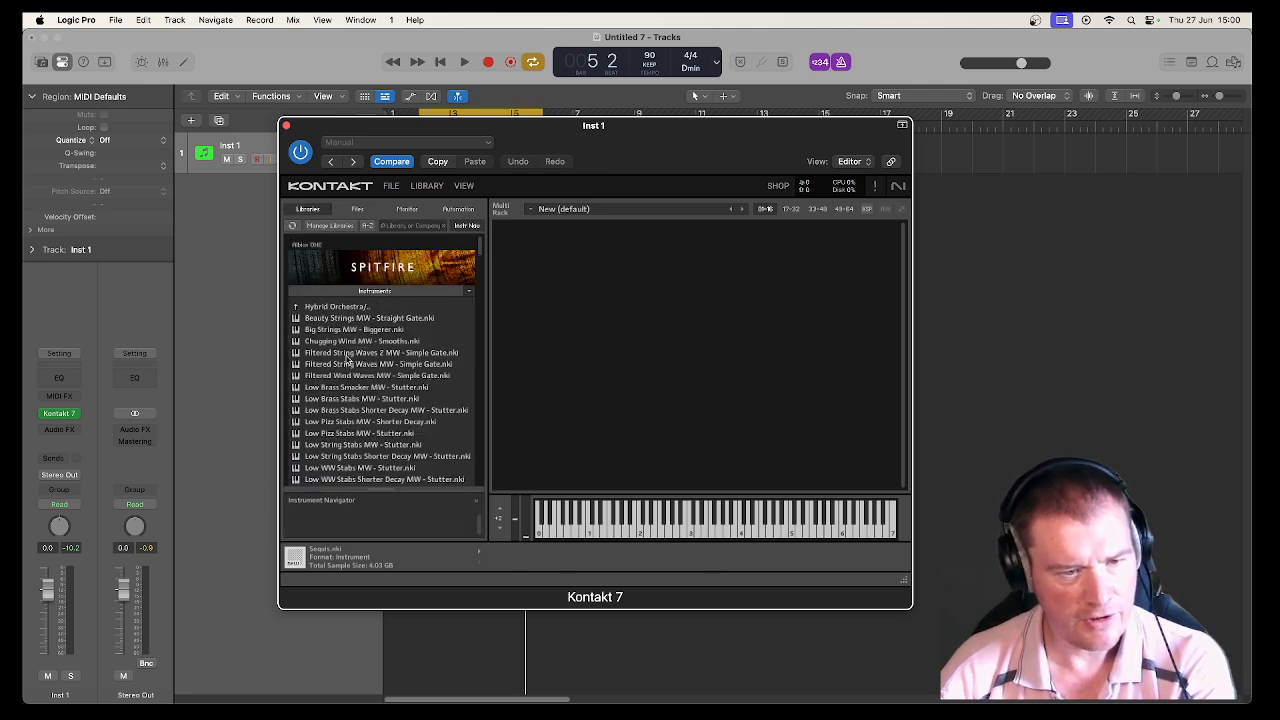
scroll(347, 358, down, 2)
scroll(330, 330, up, 2)
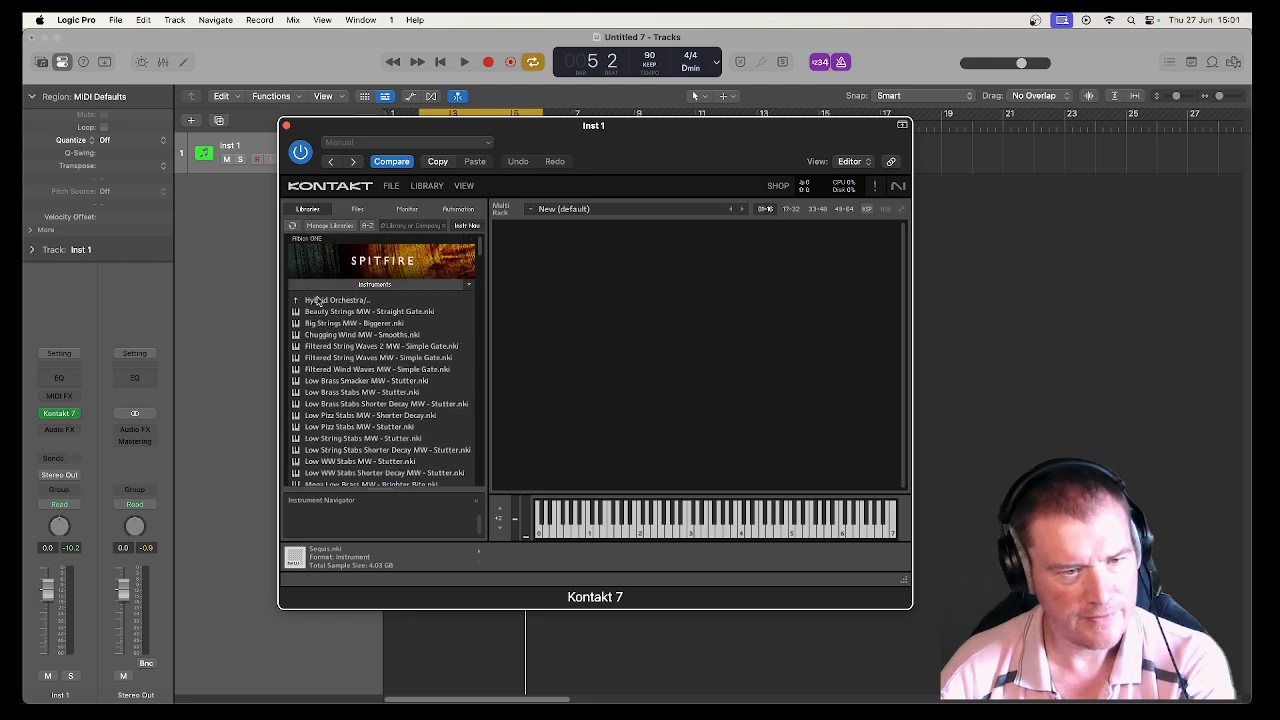
Look through the Epic Adventures folder of Stephenson's Steam Band, and return to the top-level Albion ONE folders.
click(317, 300)
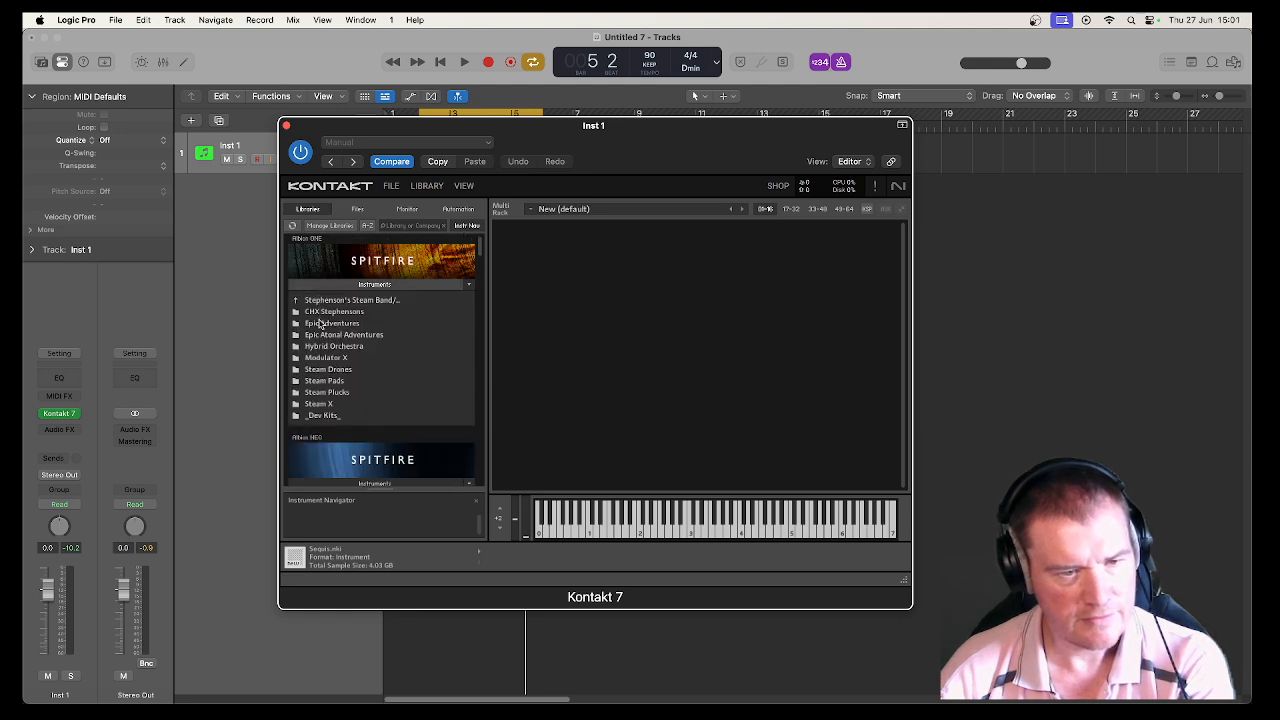
click(320, 323)
scroll(319, 324, down, 2)
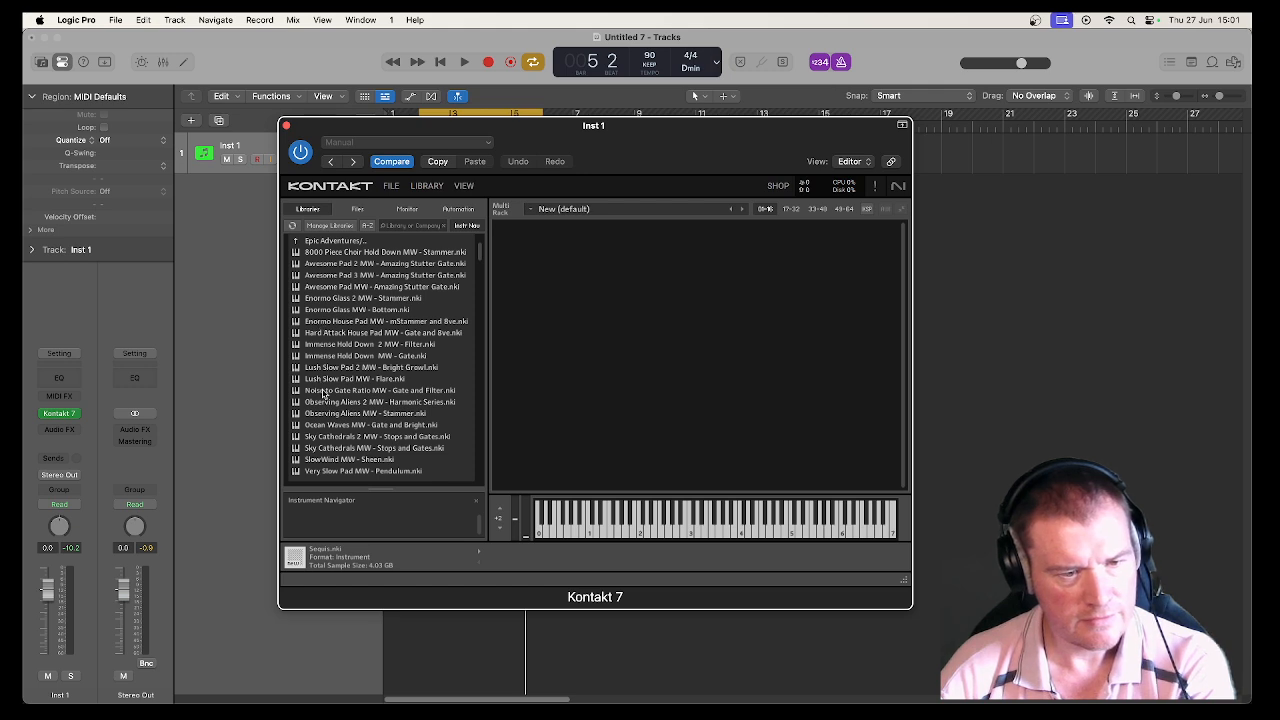
scroll(323, 393, up, 2)
click(330, 306)
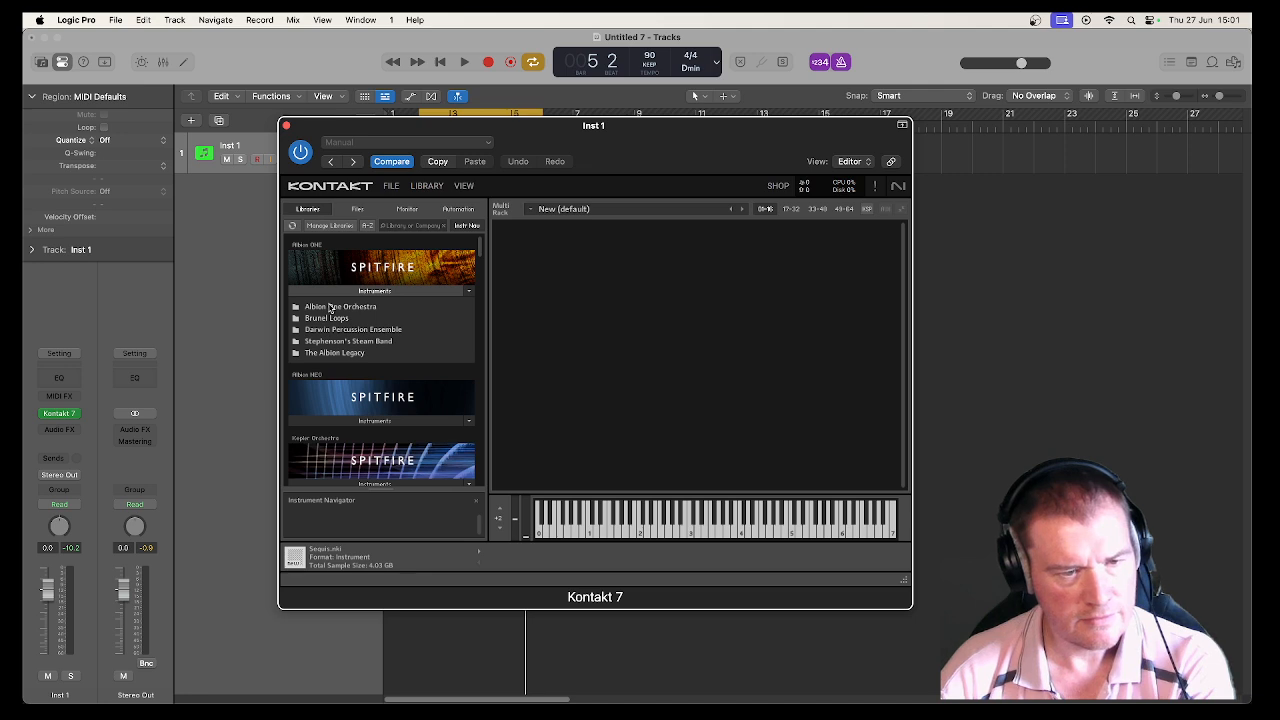
Audition CHX Bright Filter Bubbles from the CHX Brunel Presets folder of Brunel Loops, and remove it from the rack.
click(329, 318)
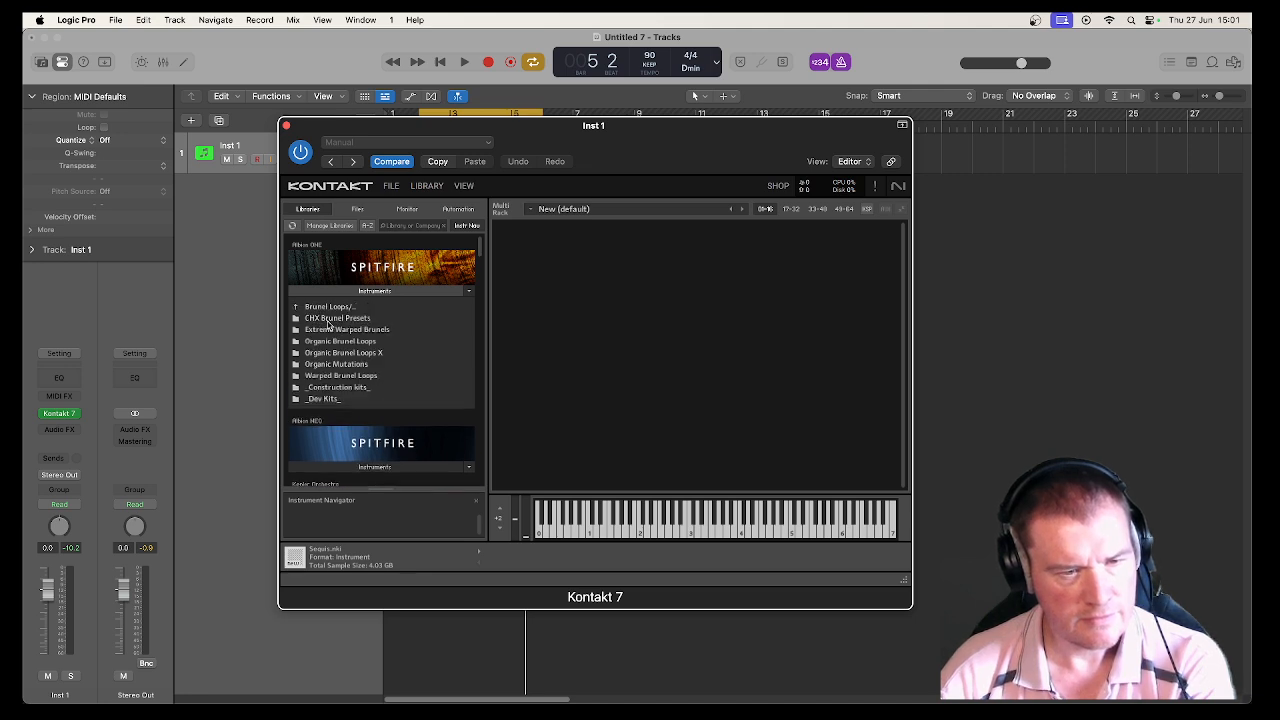
click(330, 318)
scroll(328, 323, down, 2)
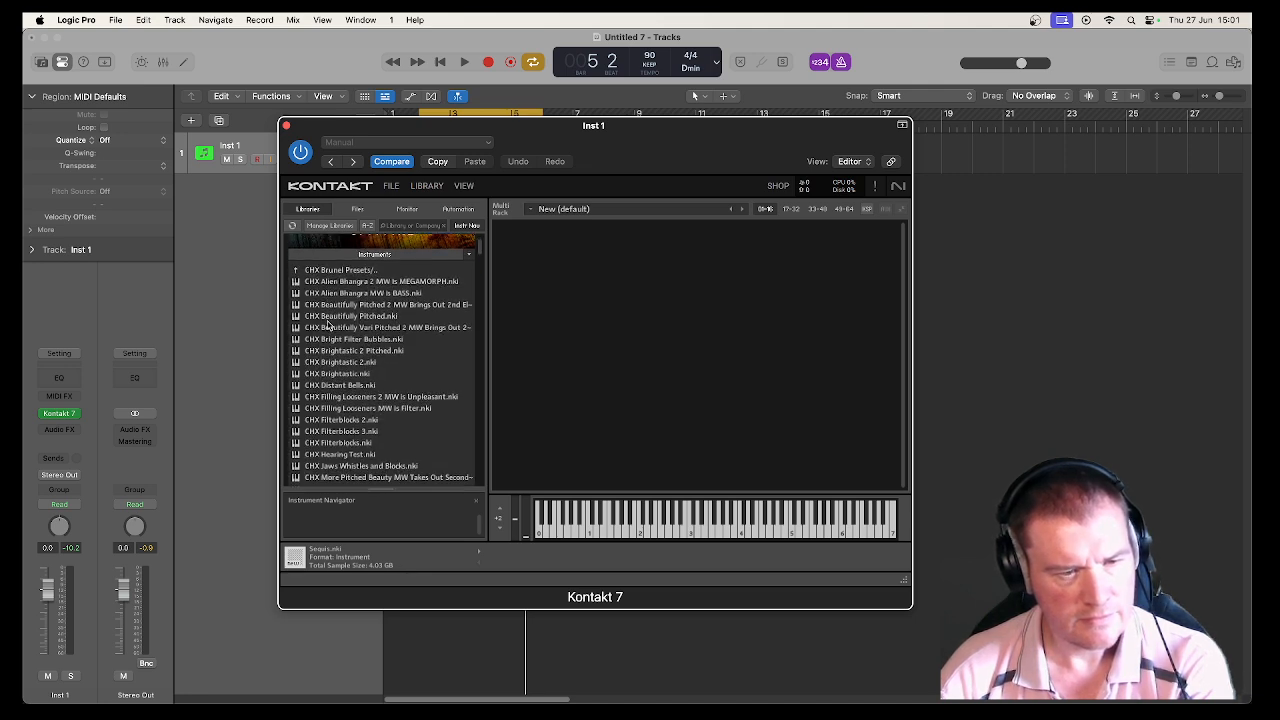
double_click(330, 339)
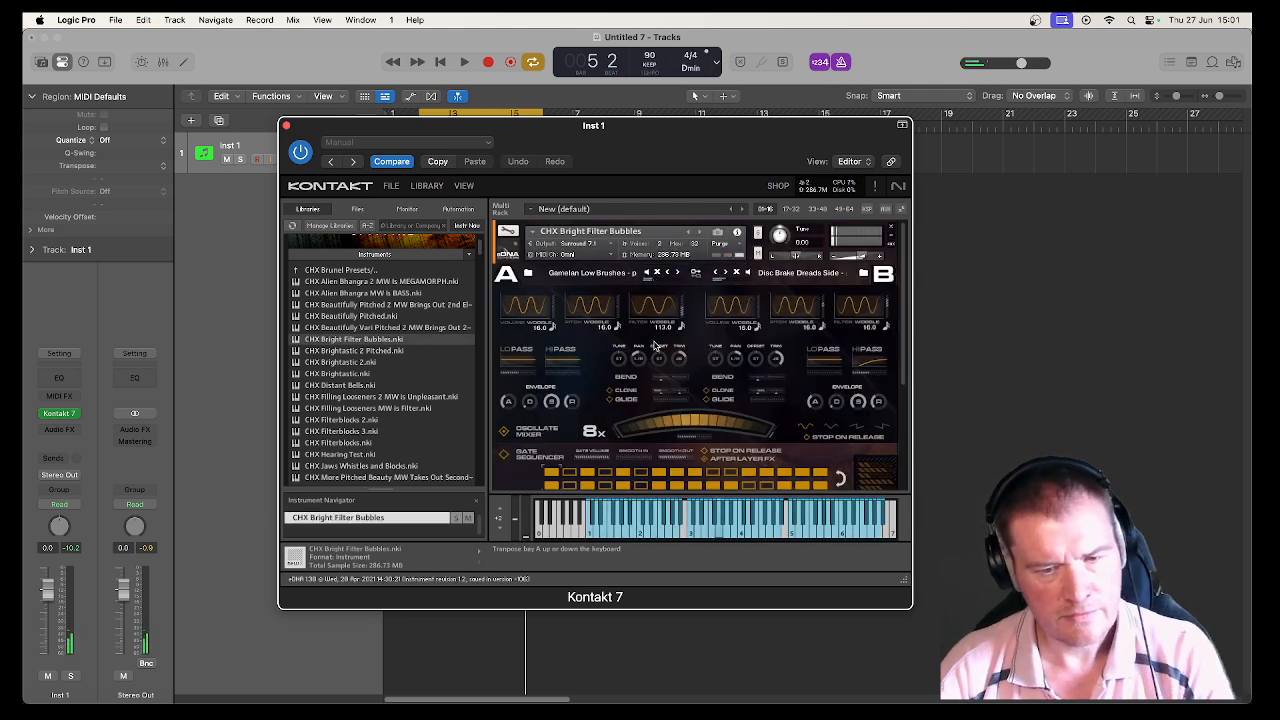
click(887, 228)
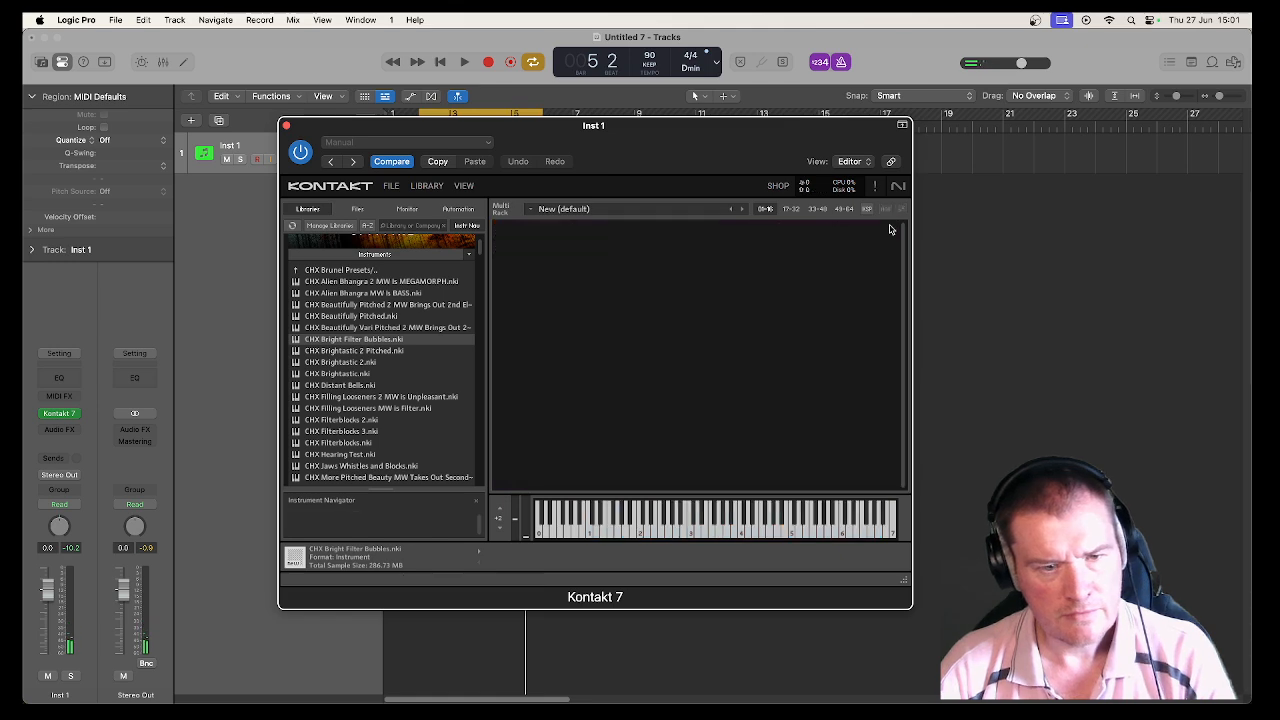
Audition CHX Brightastic 2 and CHX Filling Looseners 2 MW is Unpleasant, removing each from the rack.
drag(363, 364, 587, 366)
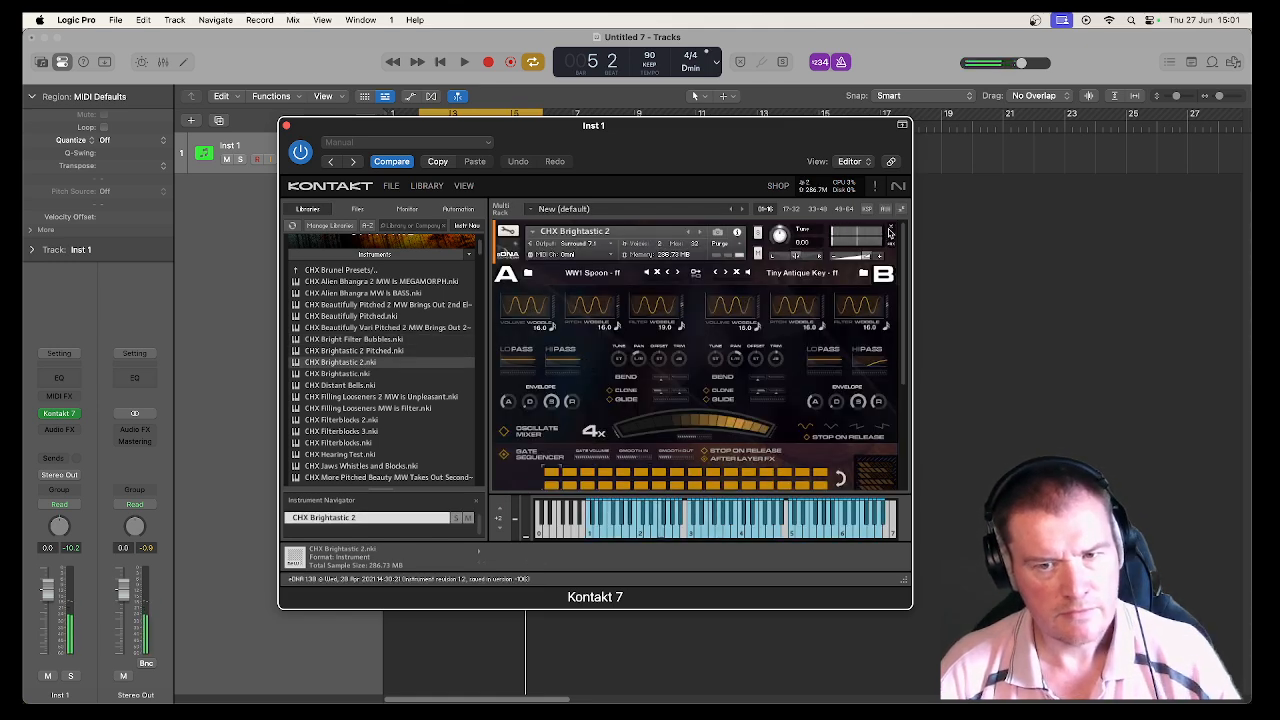
click(889, 230)
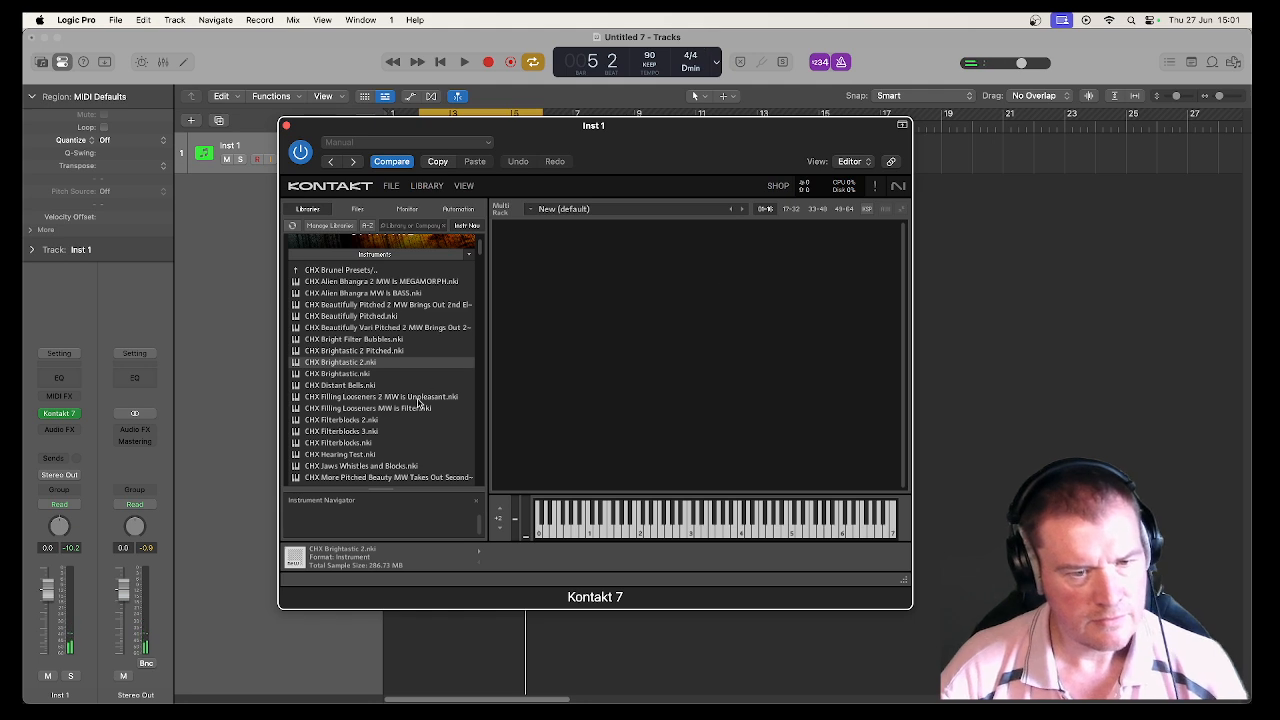
drag(419, 402, 672, 397)
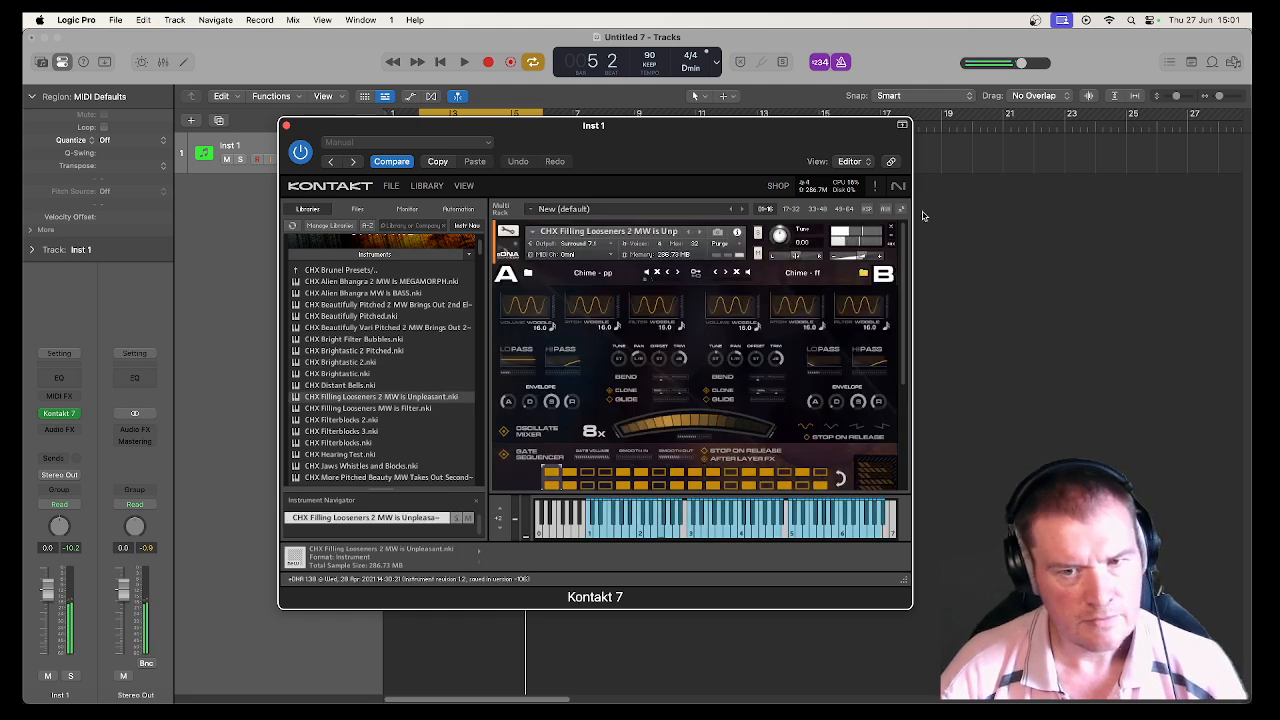
click(891, 230)
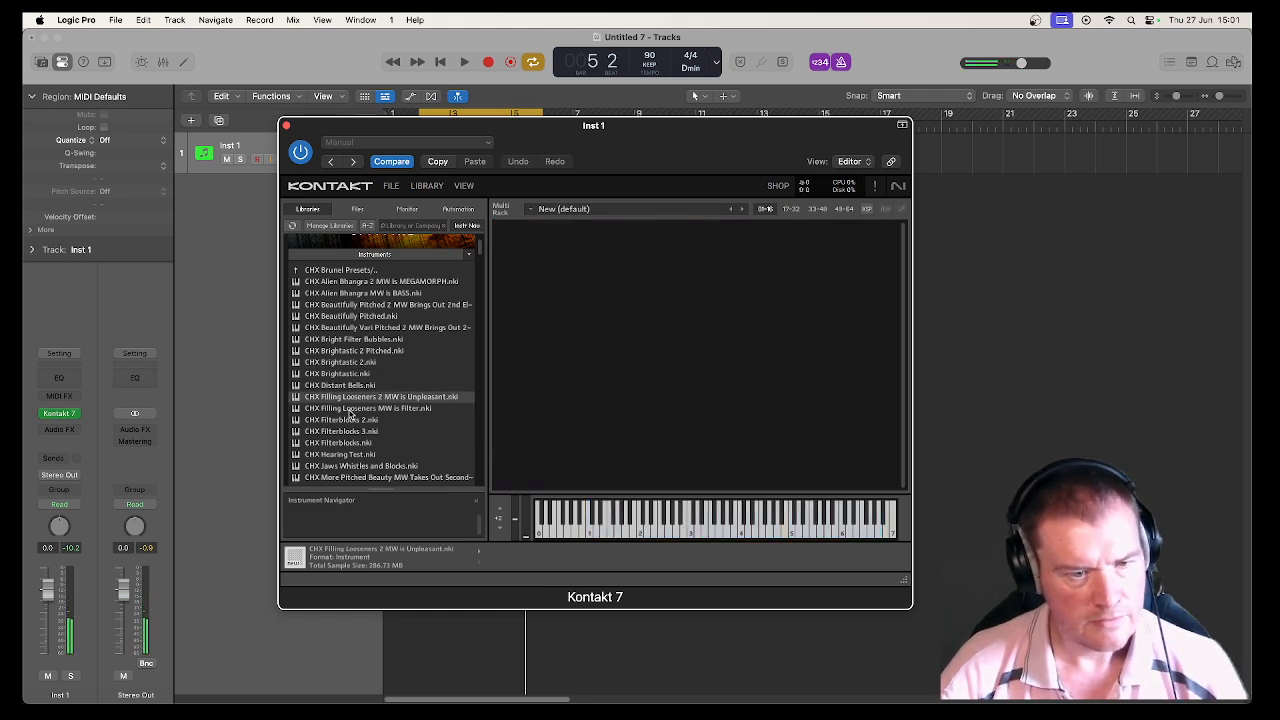
Audition CHX Filterblocks 2 and CHX Pitched Filling Removers 4, removing each from the rack.
drag(350, 420, 654, 398)
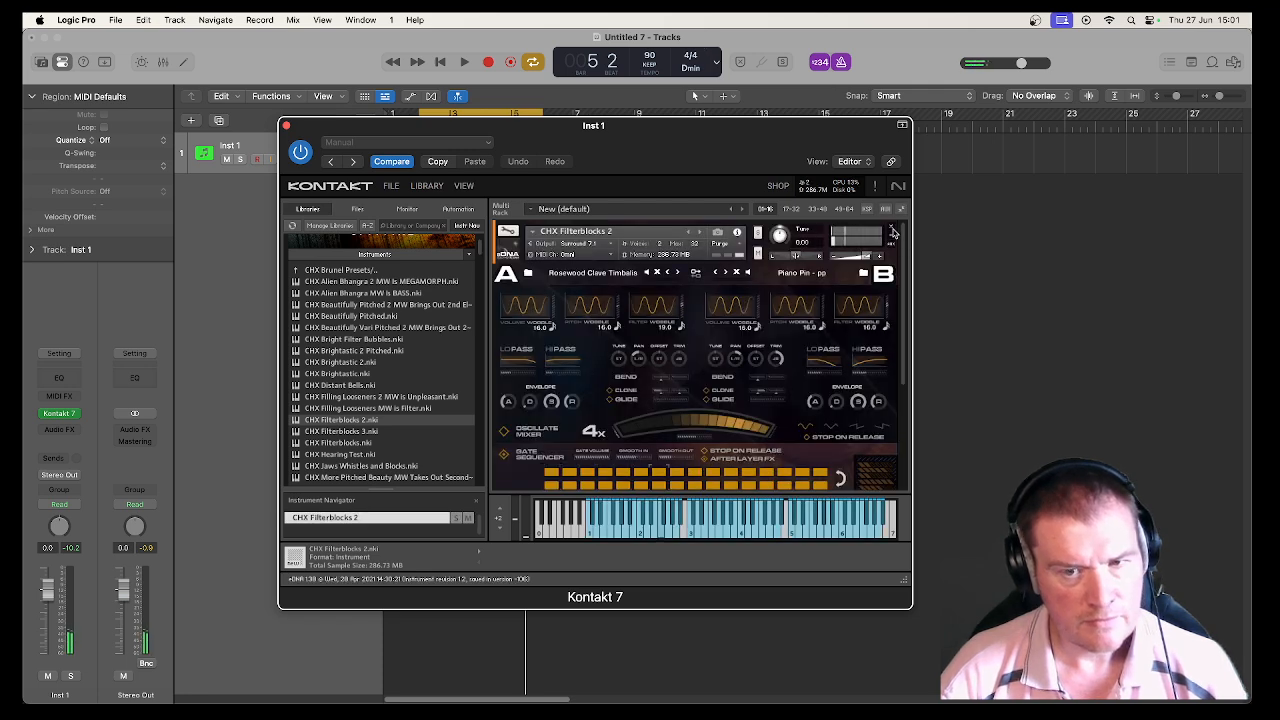
click(891, 230)
scroll(414, 394, down, 5)
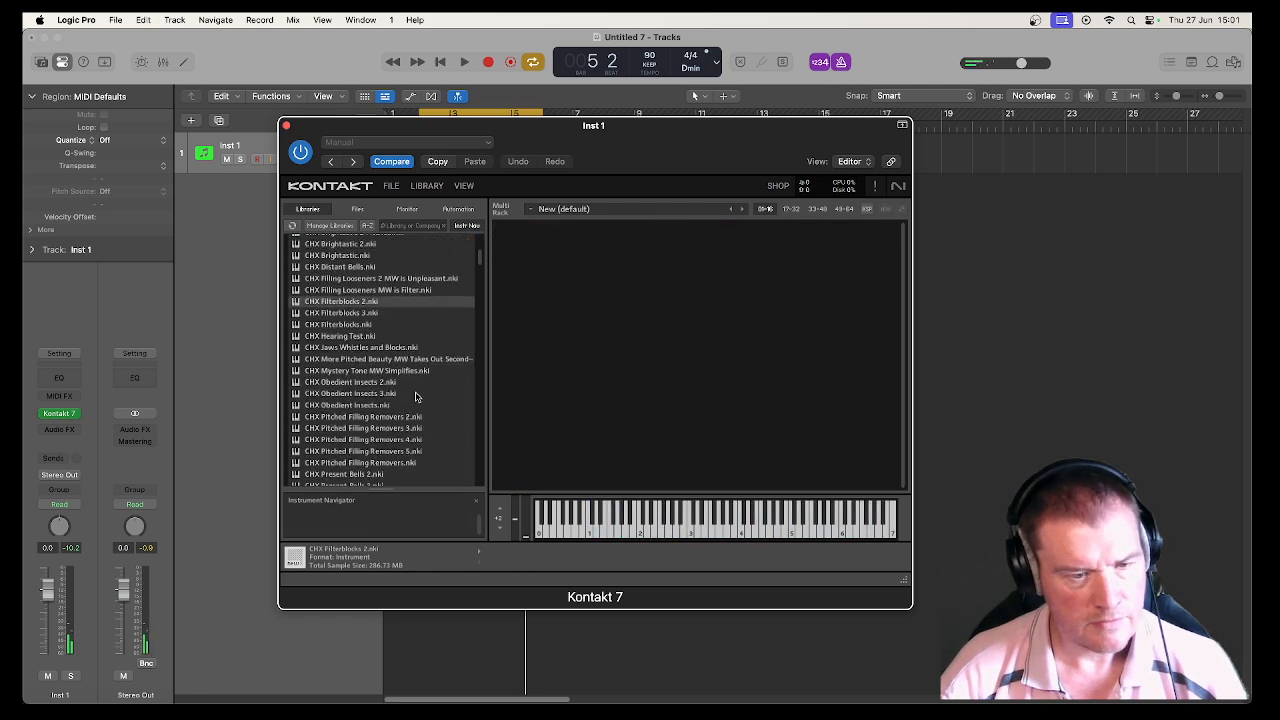
drag(403, 384, 665, 382)
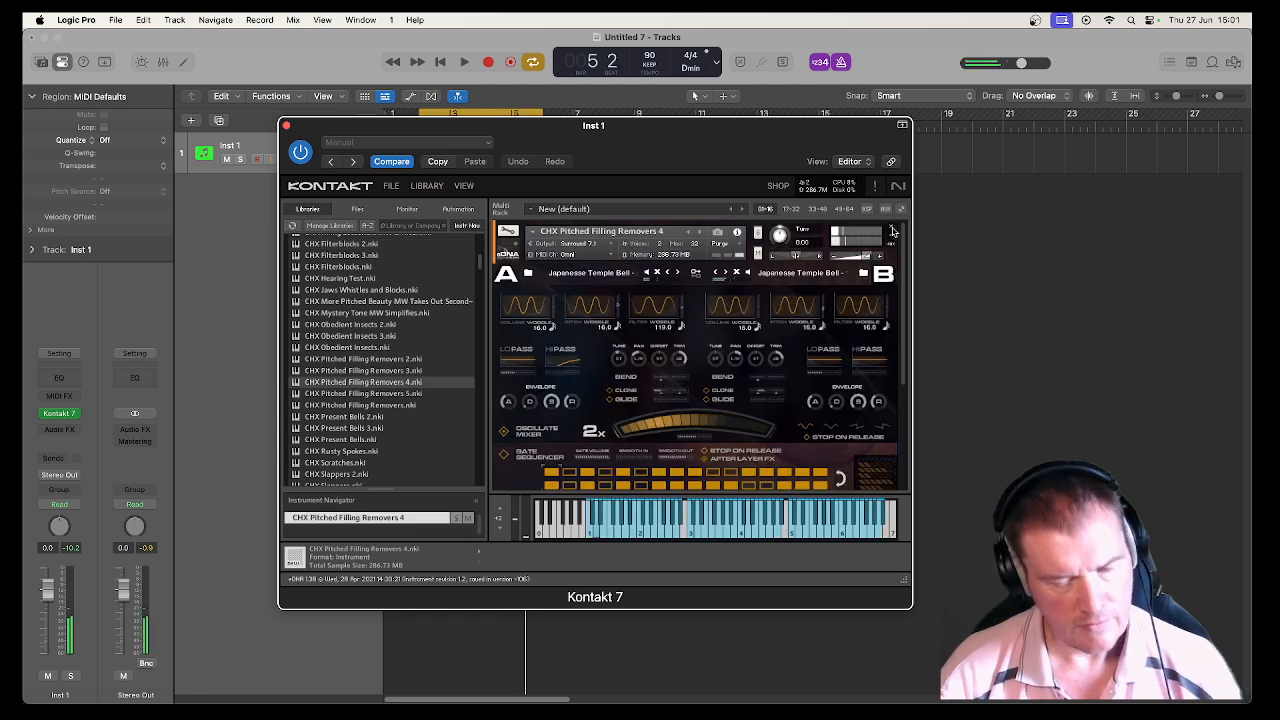
click(893, 232)
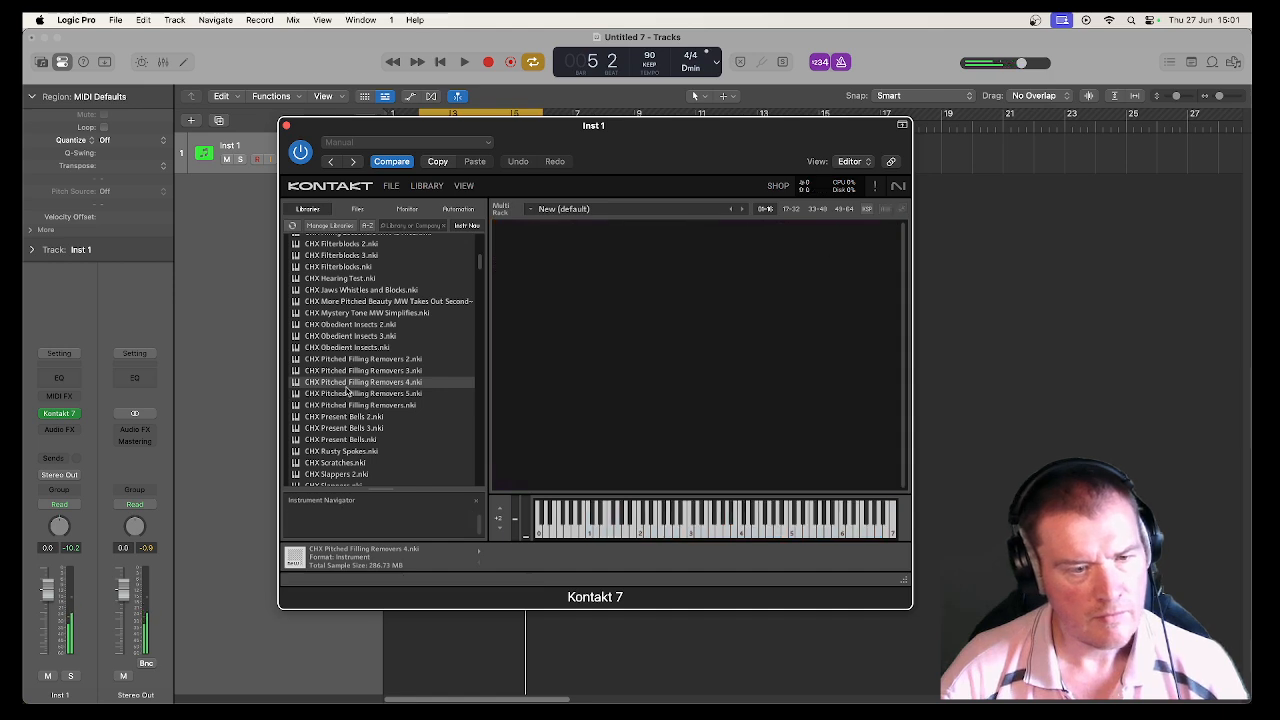
Audition CHX Pitched Filling Removers 2 and CHX Rusty Spokes, removing each from the rack.
drag(364, 359, 646, 370)
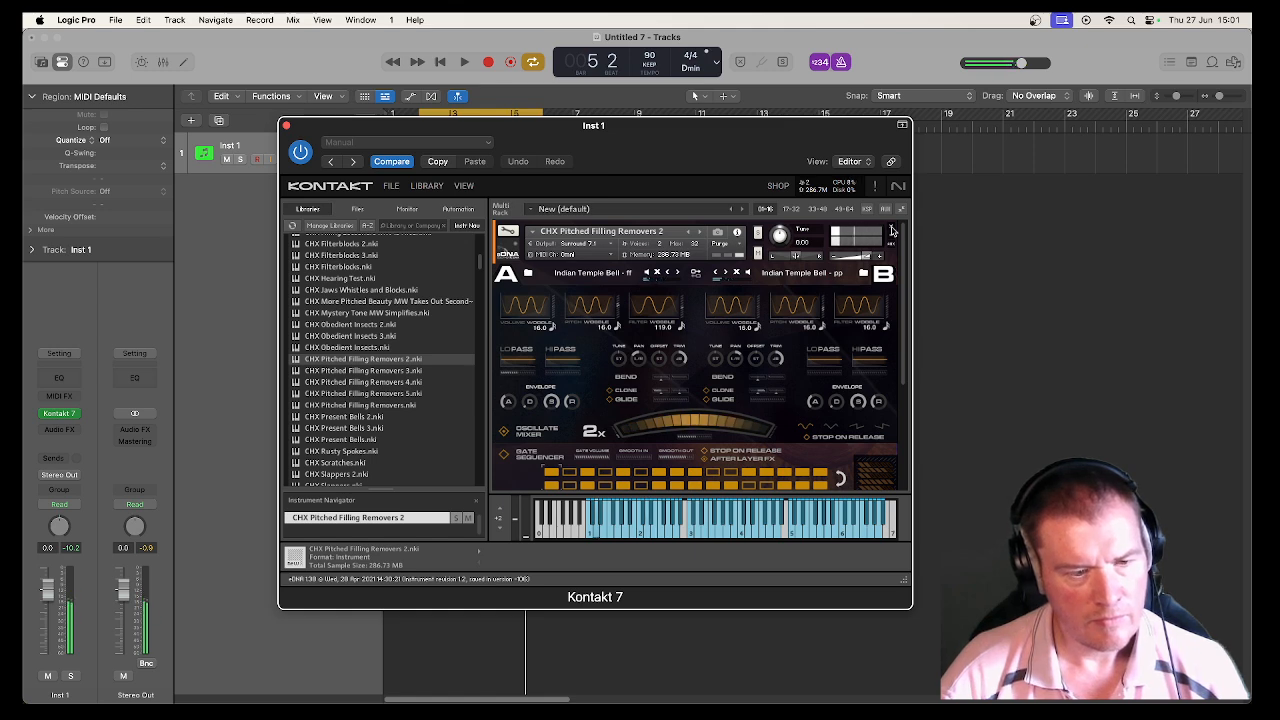
click(893, 231)
drag(352, 451, 712, 396)
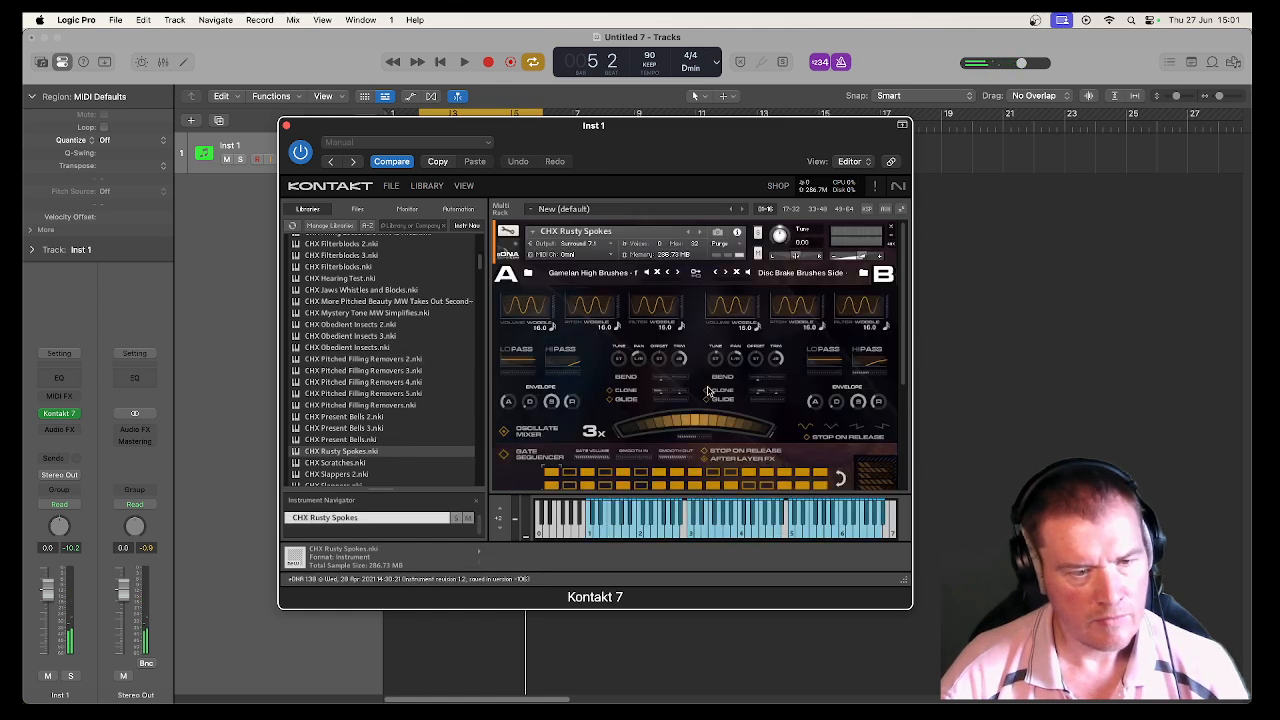
click(891, 228)
Audition CHX Super Bright and Nice 3 MW Kills Mozzies, and remove it from the rack.
scroll(396, 411, down, 5)
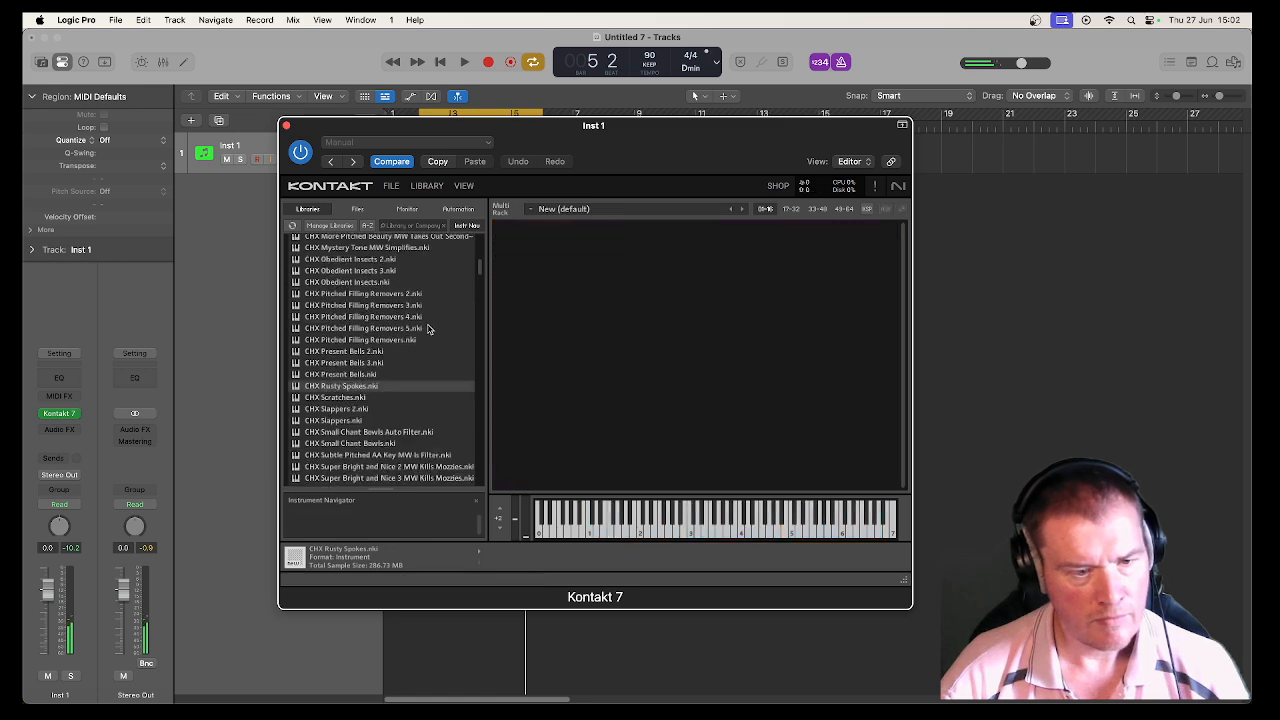
drag(396, 411, 657, 382)
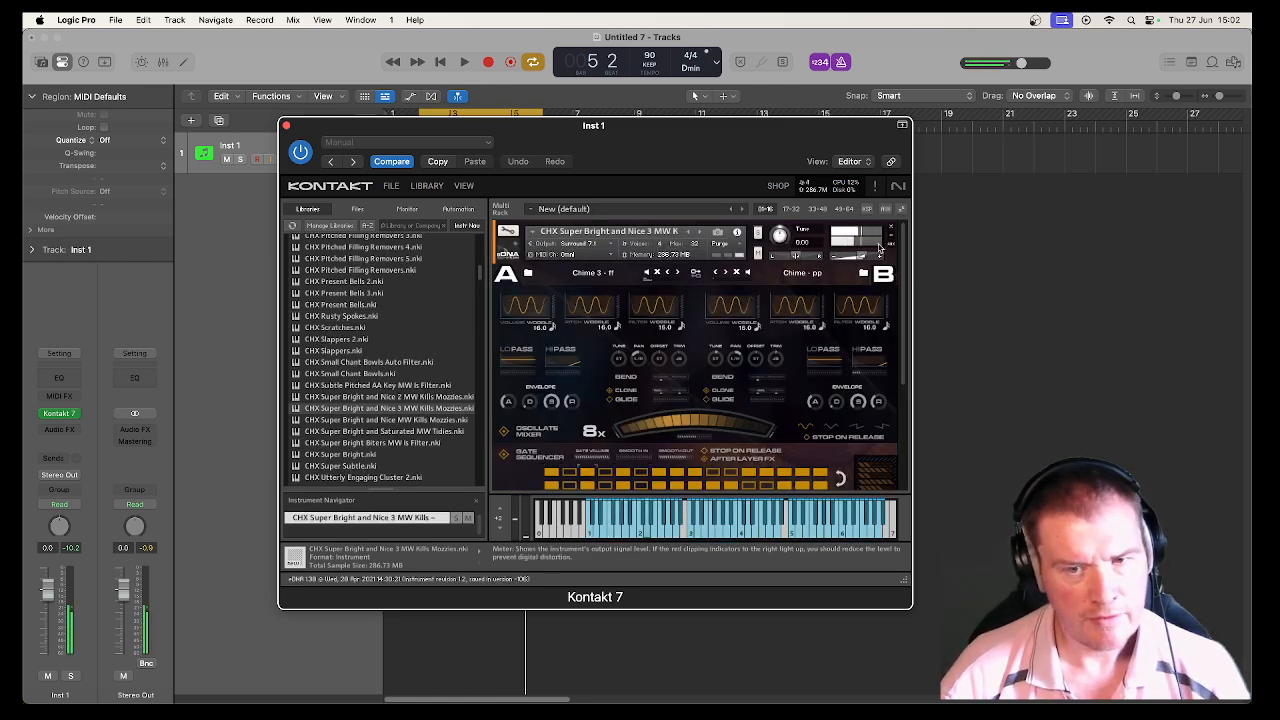
click(891, 231)
Check the remaining CHX Brunel Presets, and switch to the Extreme Warped Brunels folder of Brunel Loops.
scroll(381, 360, down, 5)
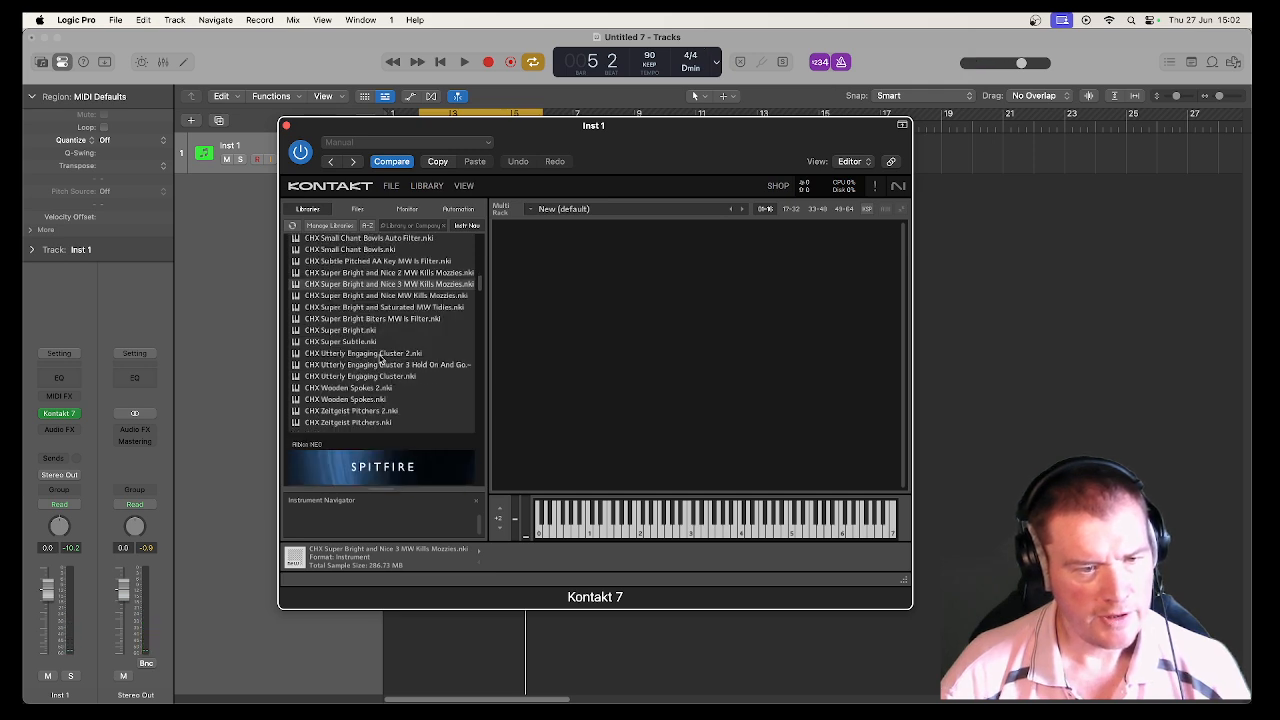
scroll(379, 359, up, 15)
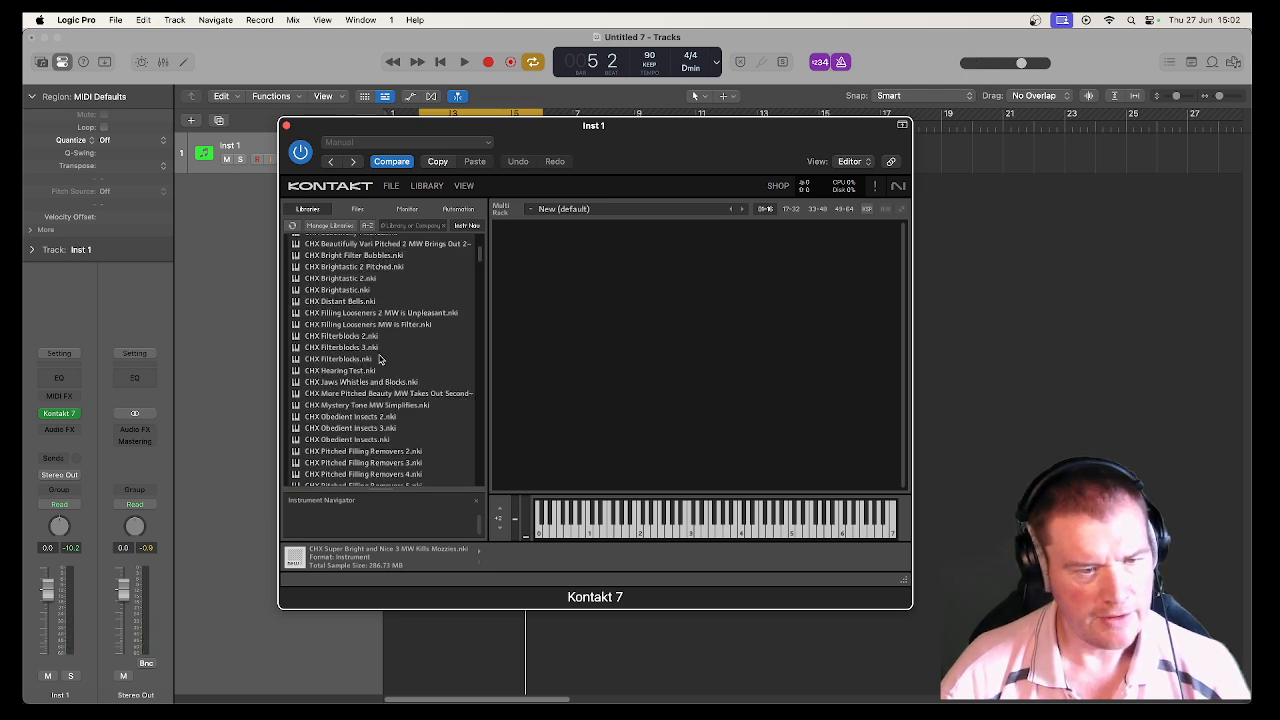
scroll(380, 359, up, 5)
click(341, 308)
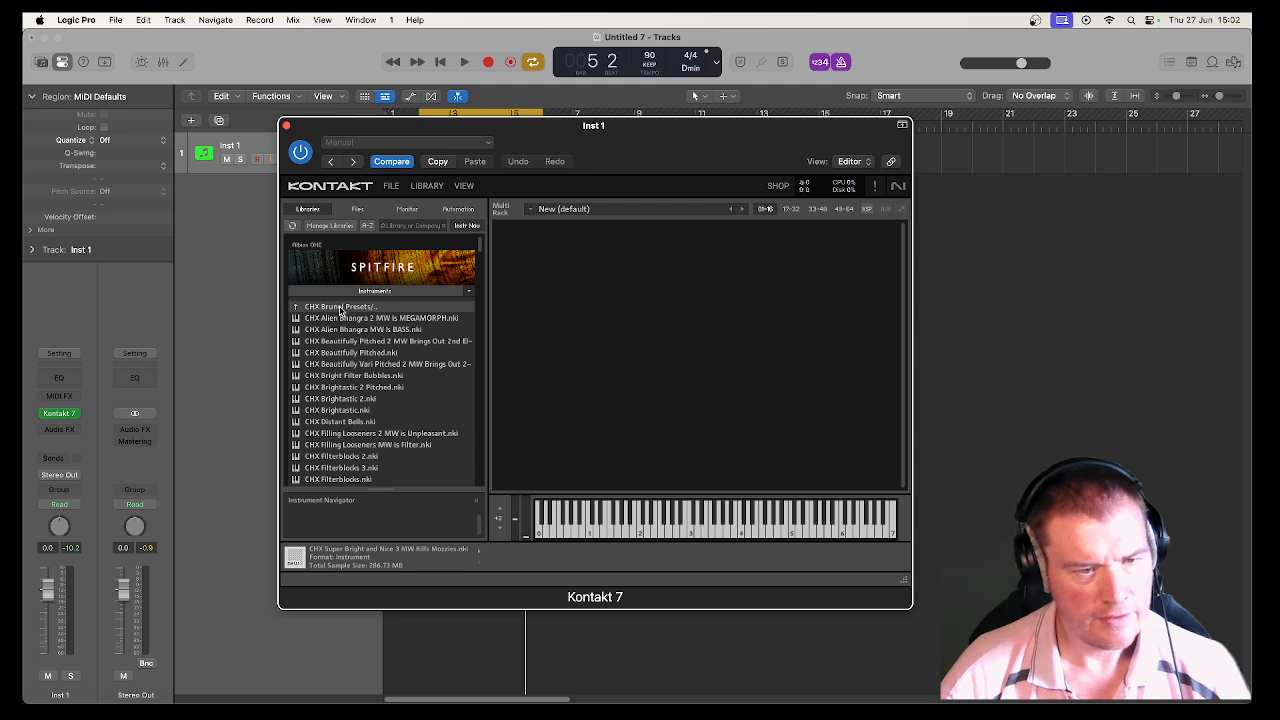
click(338, 330)
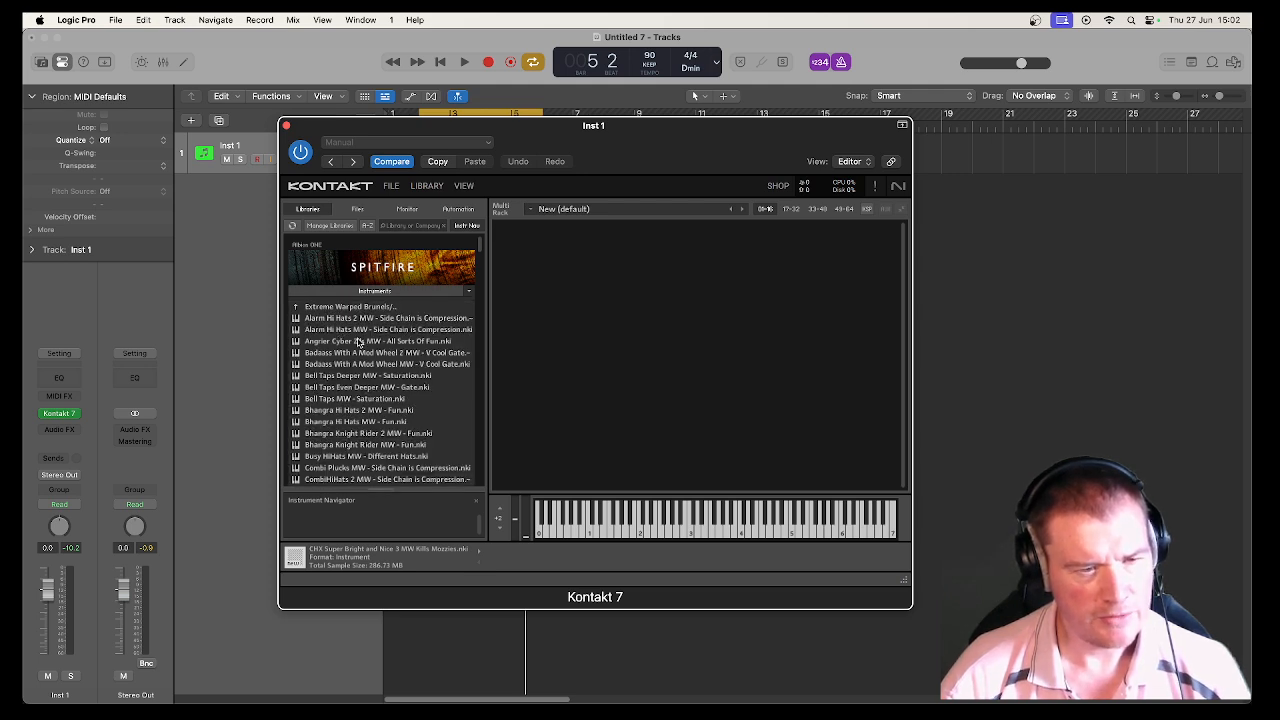
Audition Bhangra Hi Hats 2 MW - Fun from the Extreme Warped Brunels folder, and remove it from the rack.
click(355, 352)
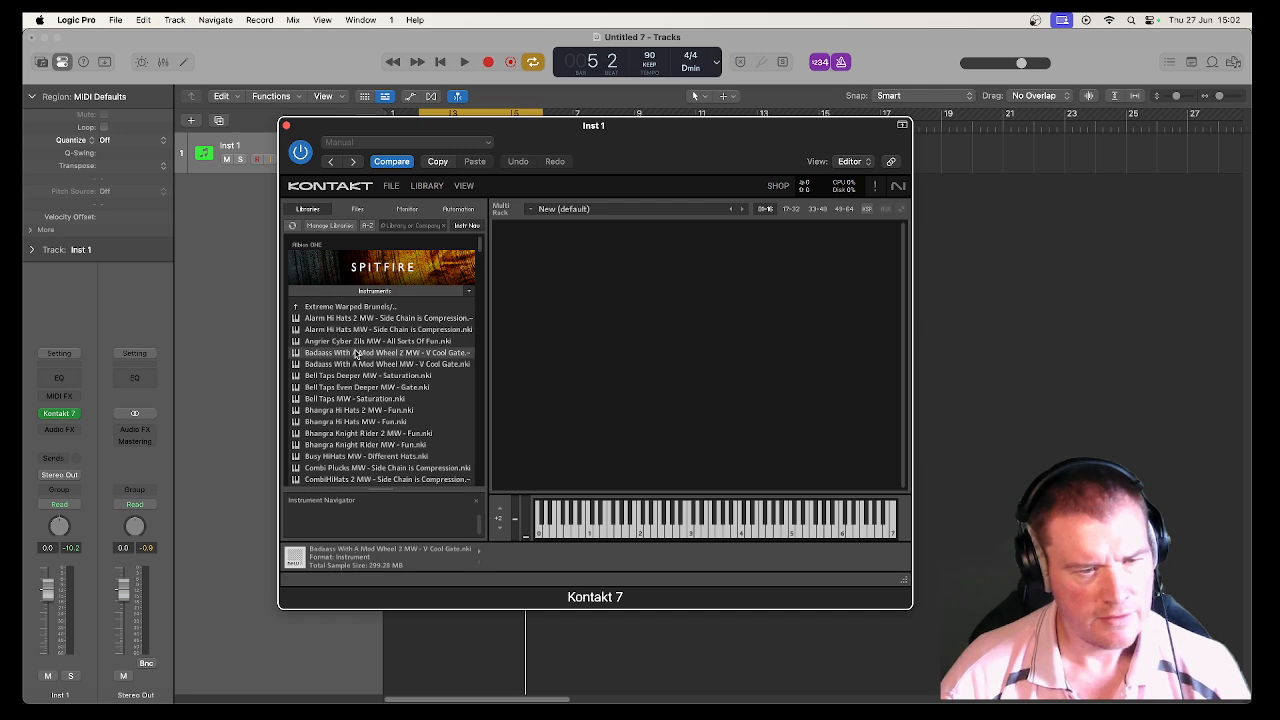
scroll(357, 356, down, 3)
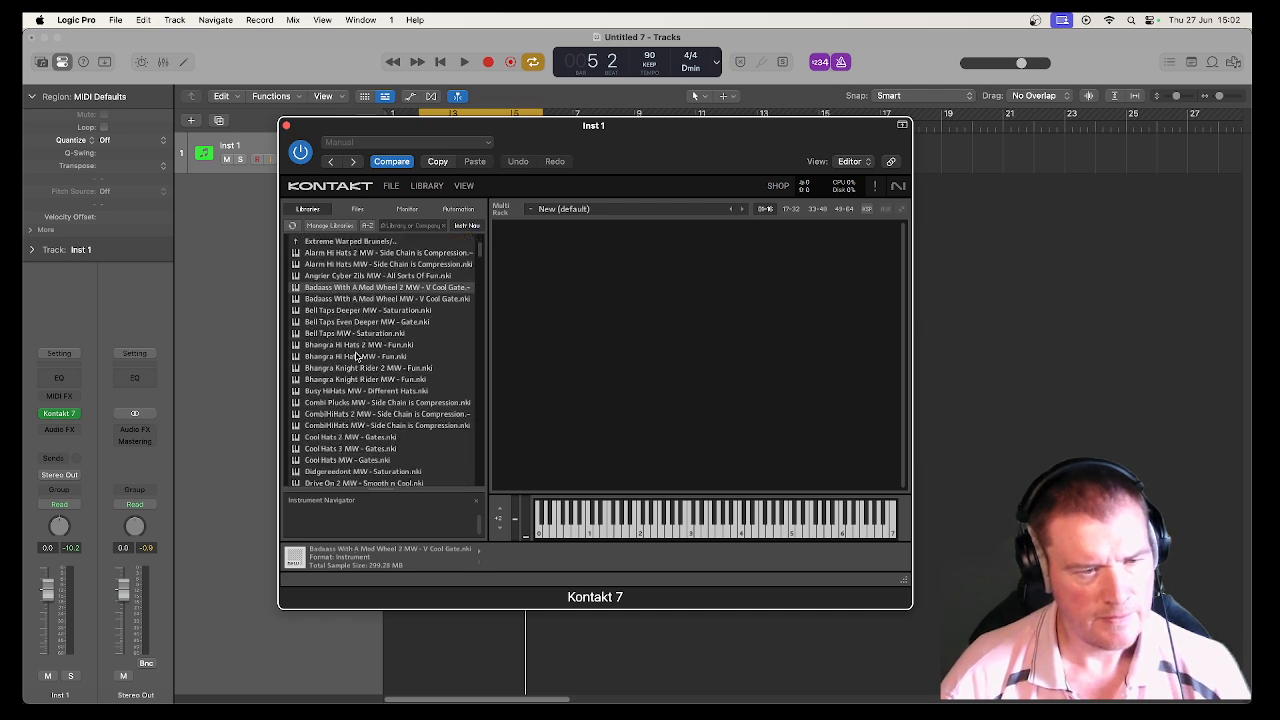
drag(351, 346, 612, 349)
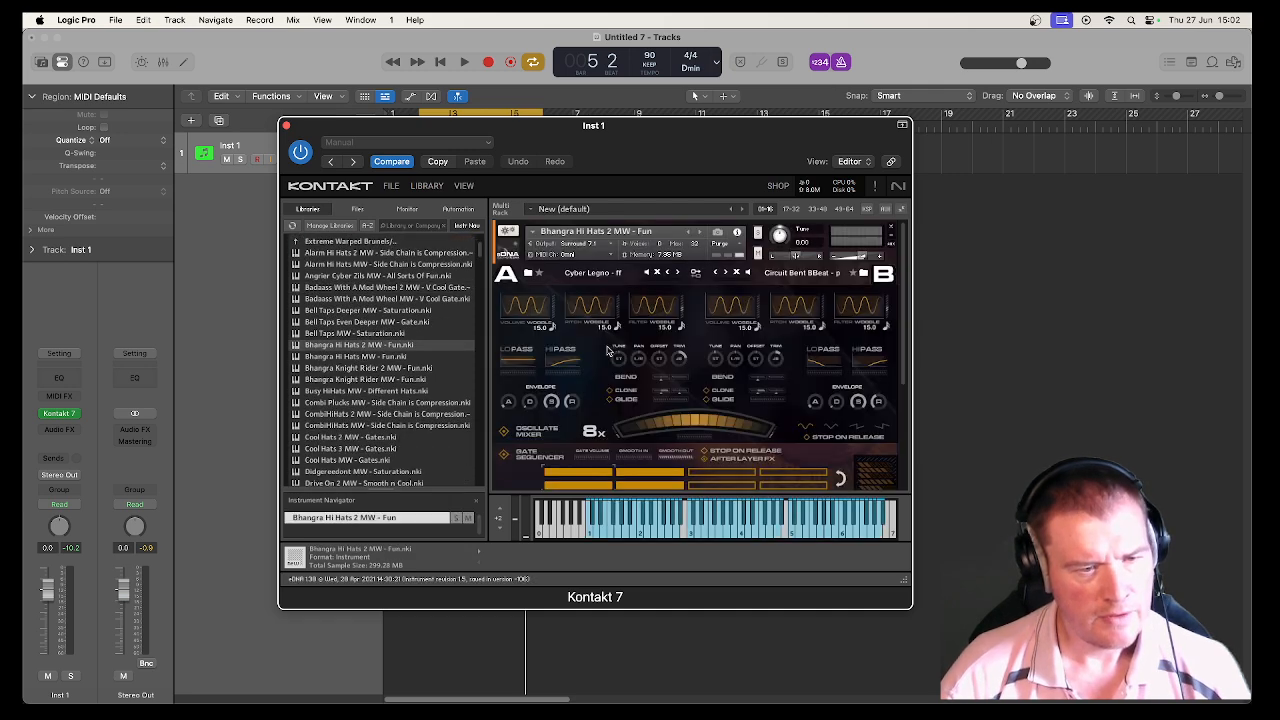
click(893, 231)
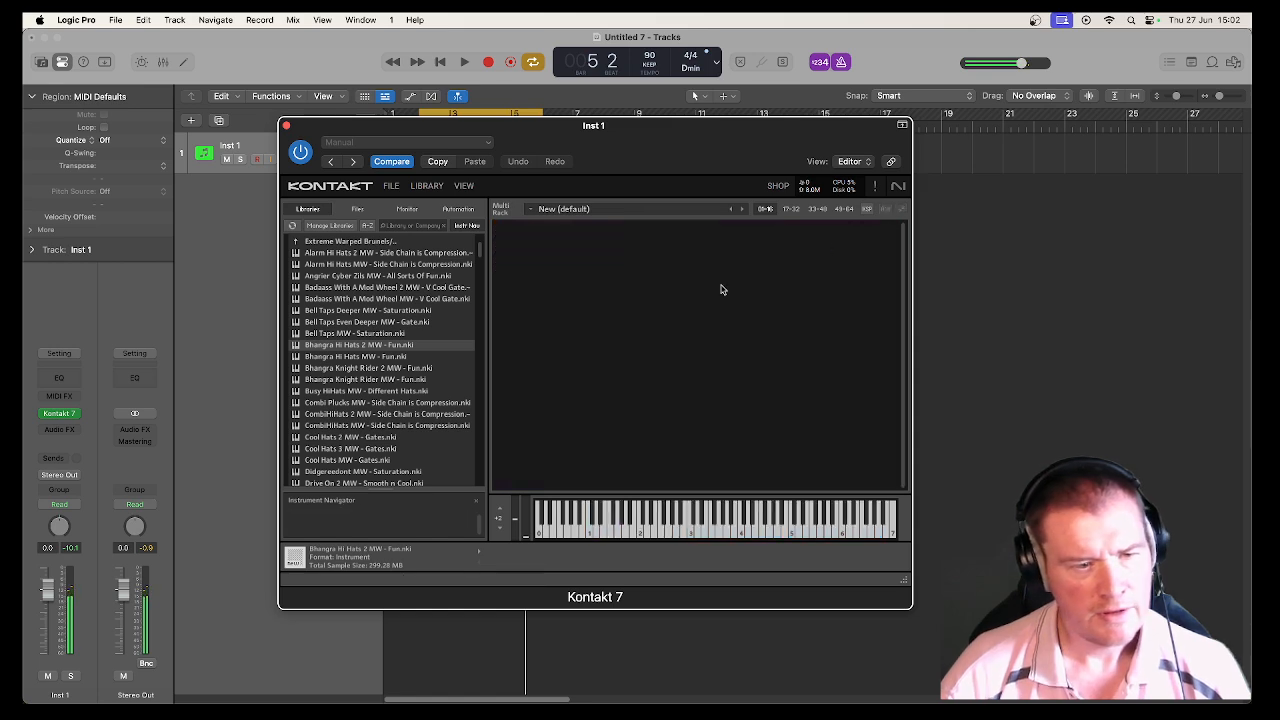
Audition Insect Bells and Back Beat MW - Fun from the same folder, and remove it from the rack.
scroll(455, 372, down, 2)
scroll(357, 379, down, 5)
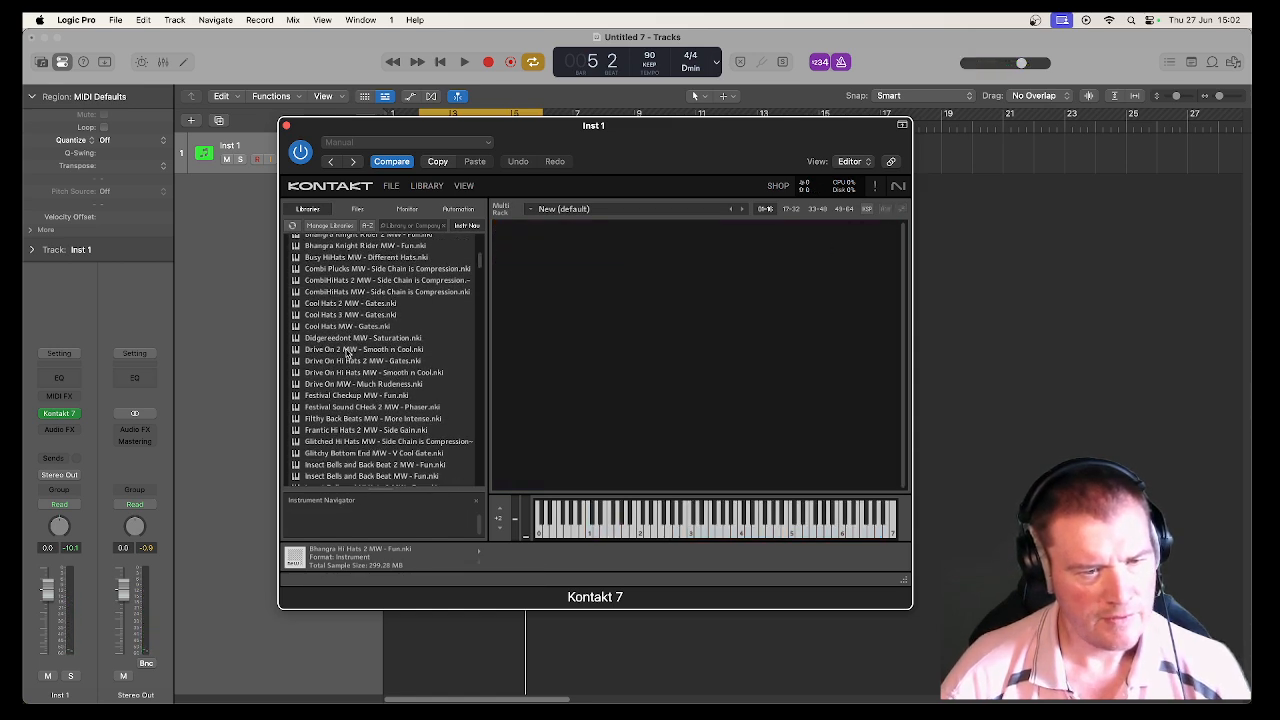
scroll(347, 352, down, 3)
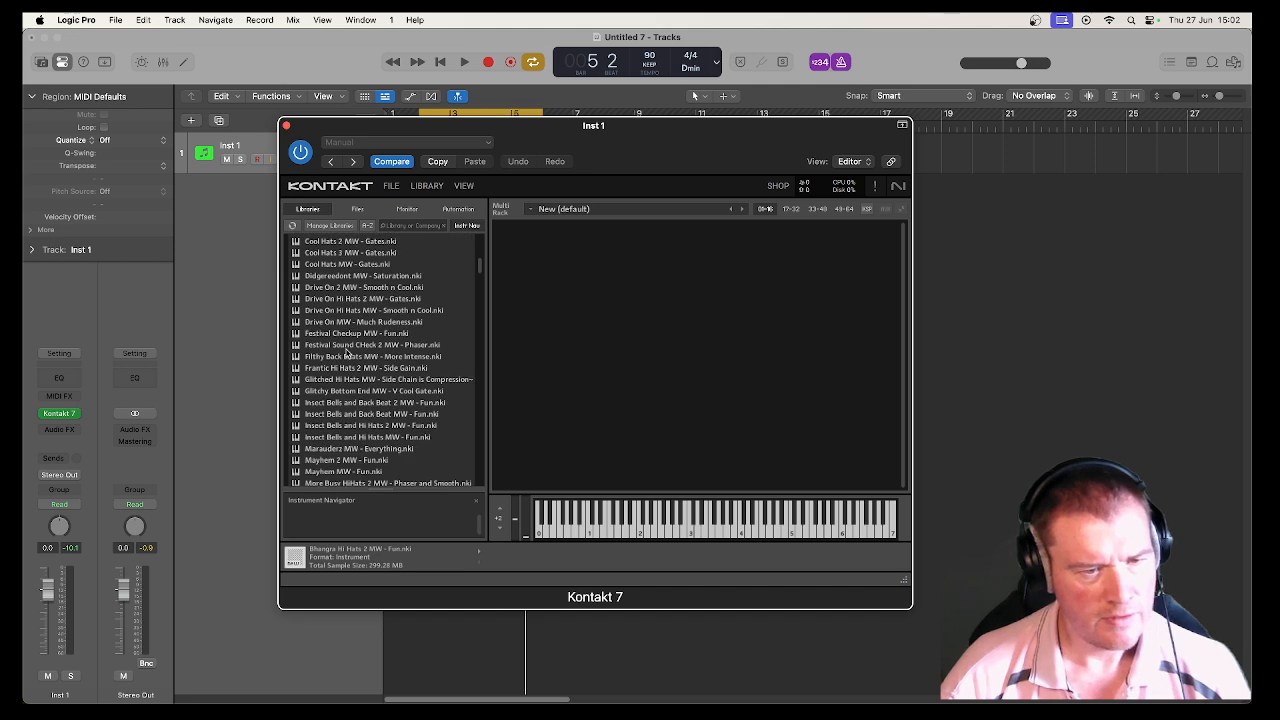
scroll(346, 352, down, 2)
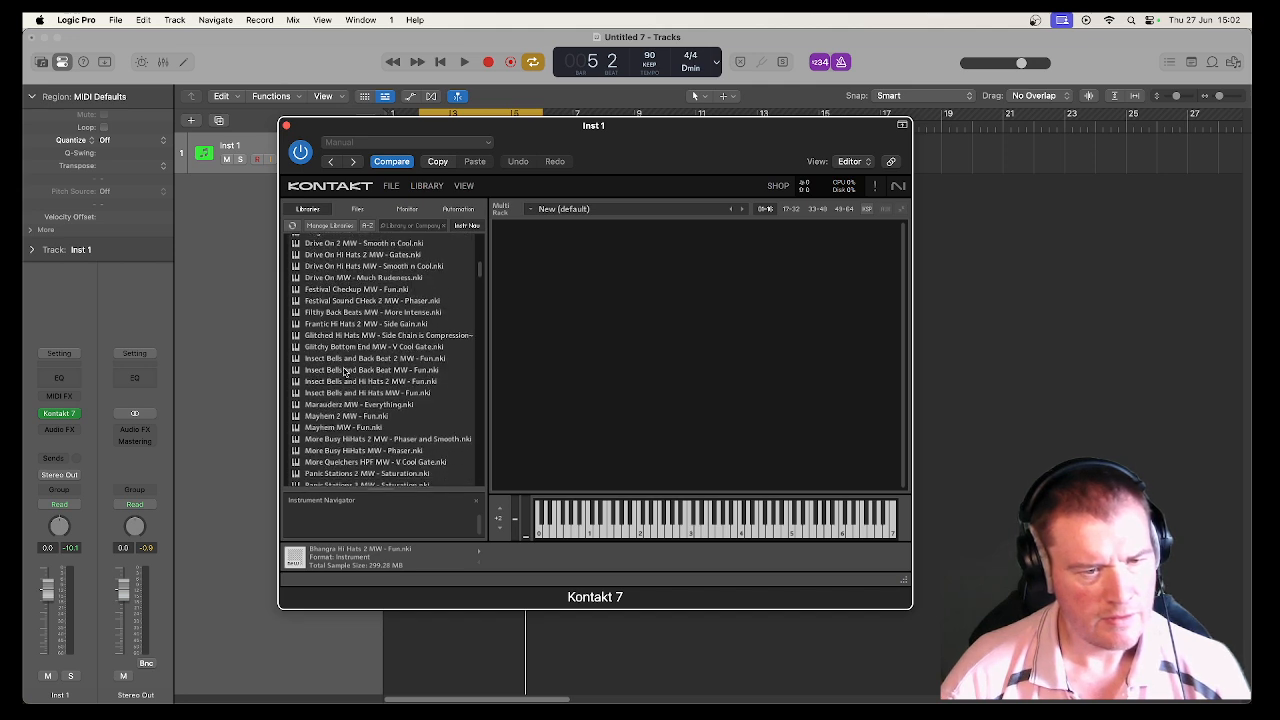
drag(345, 370, 626, 371)
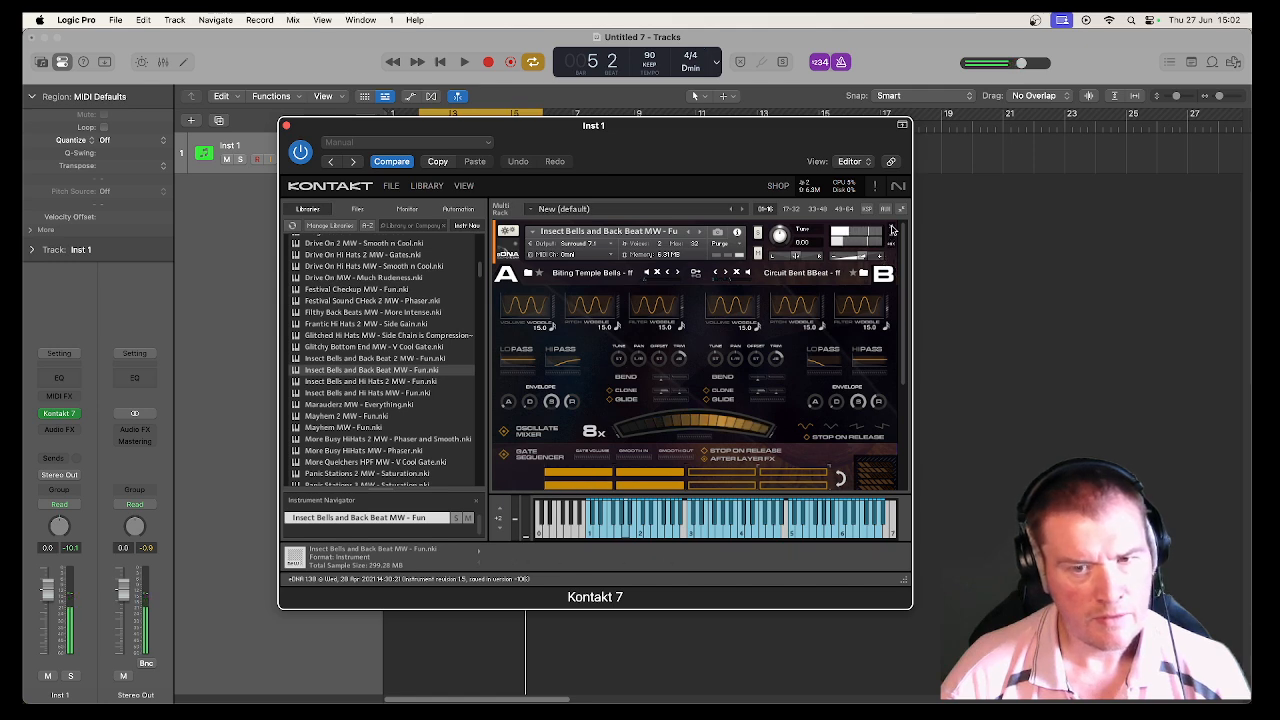
click(893, 230)
Check the remaining Extreme Warped Brunels instruments, and search the Kontakt libraries for "bel".
scroll(338, 364, down, 3)
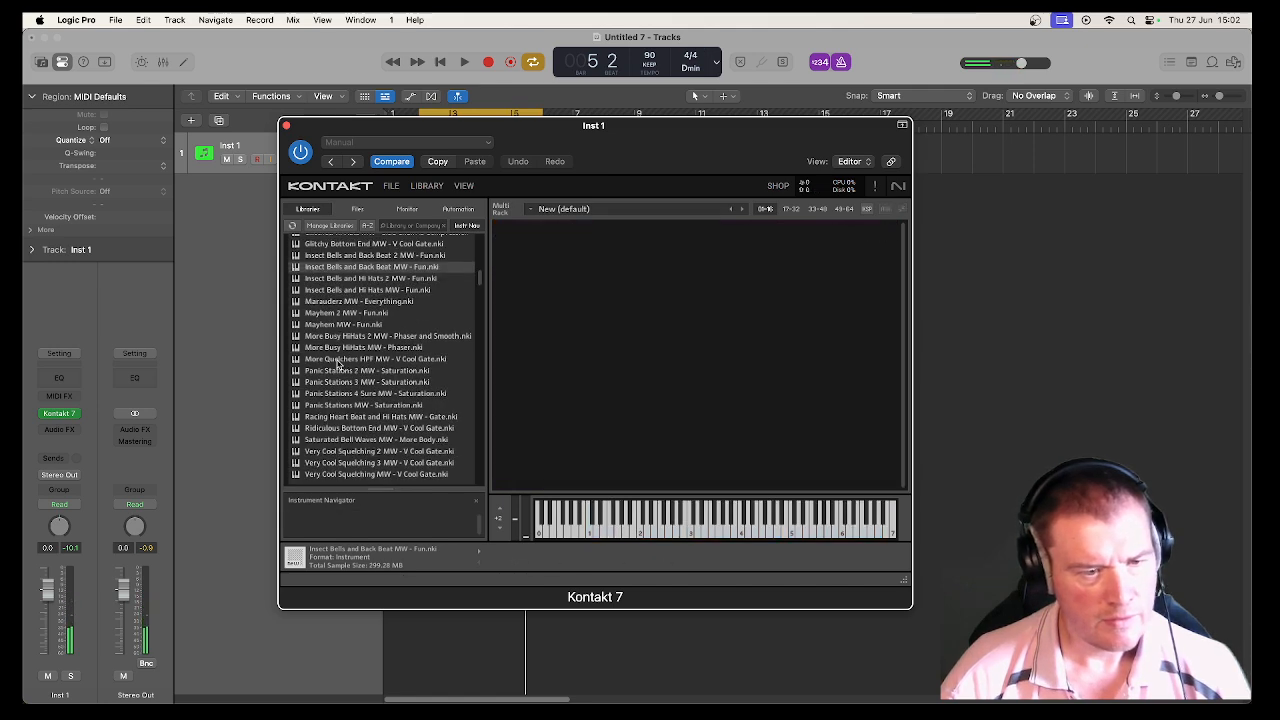
scroll(338, 364, down, 2)
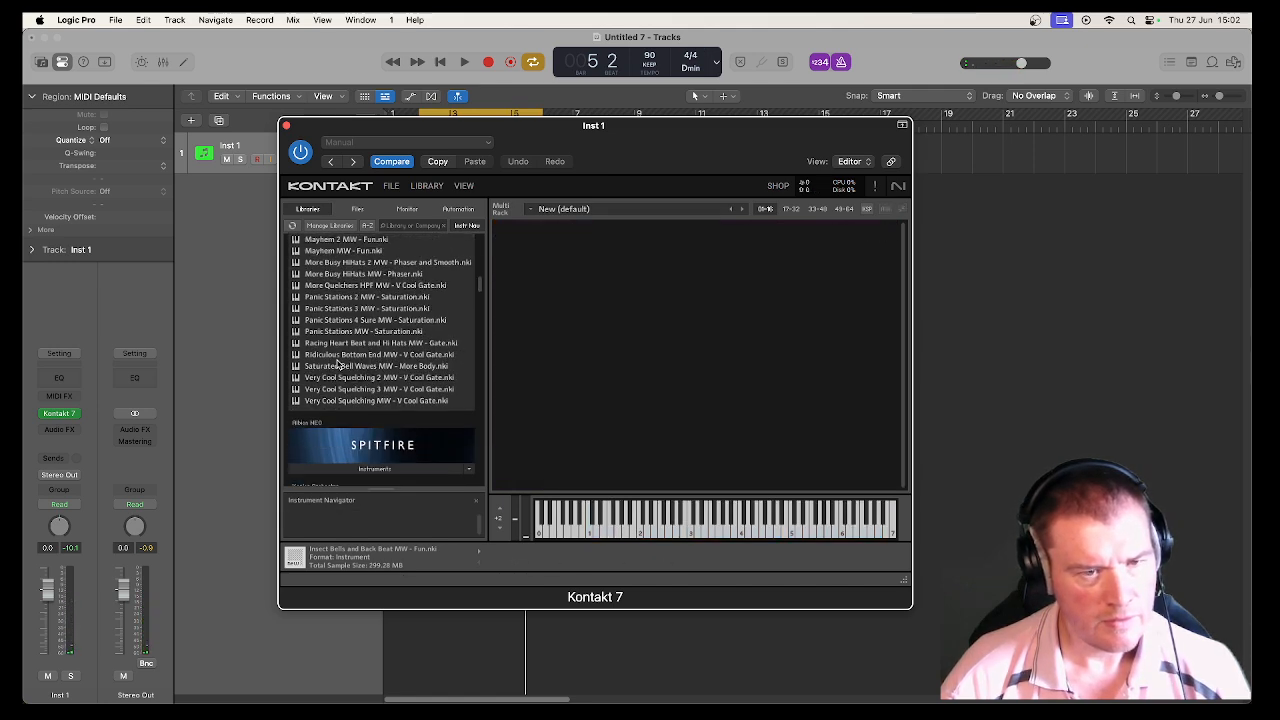
scroll(338, 364, up, 7)
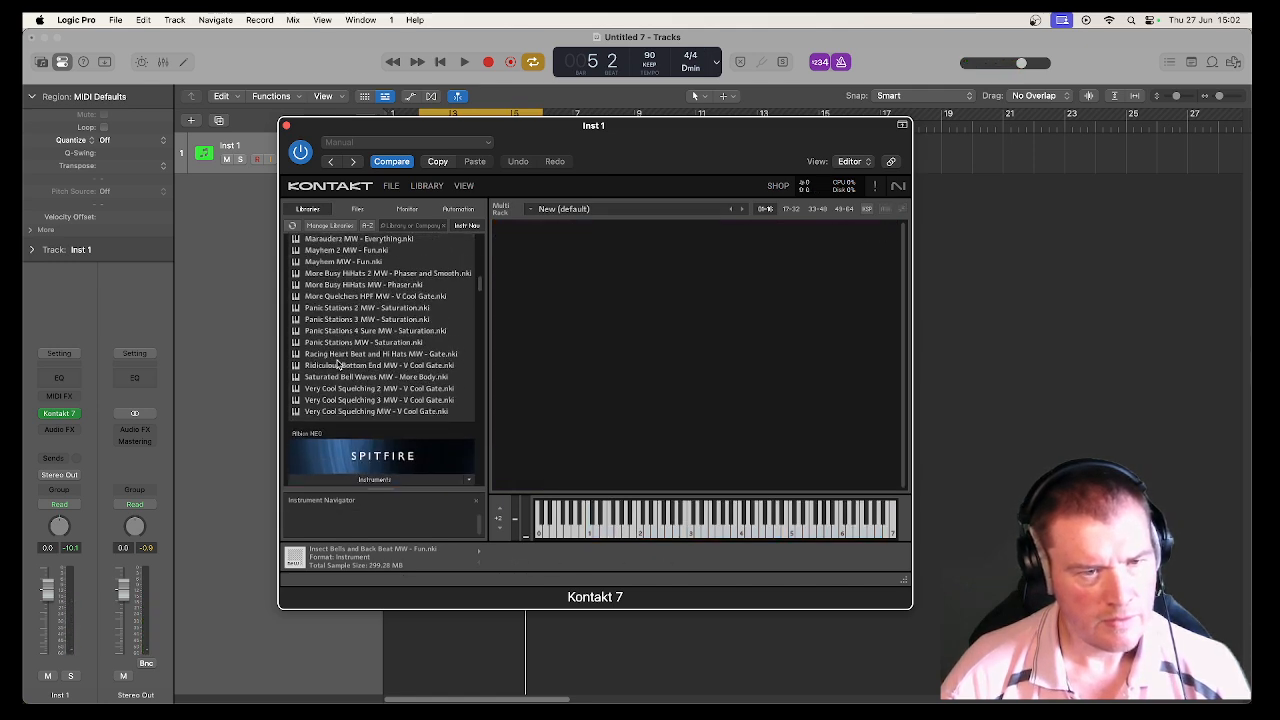
click(418, 226)
text(bel)
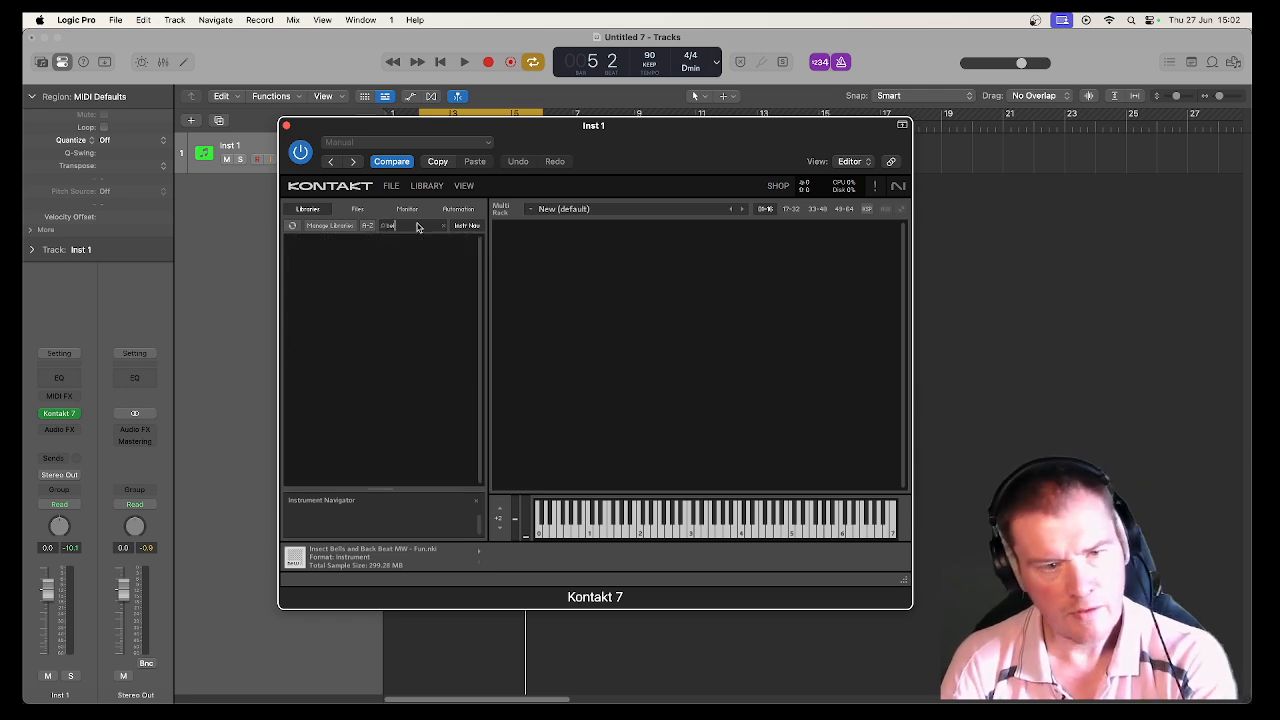
Clear the library search, and check Kontakt's file browser before returning to the instrument libraries.
text(l)
key(BackSpace)
key(BackSpace)
key(BackSpace)
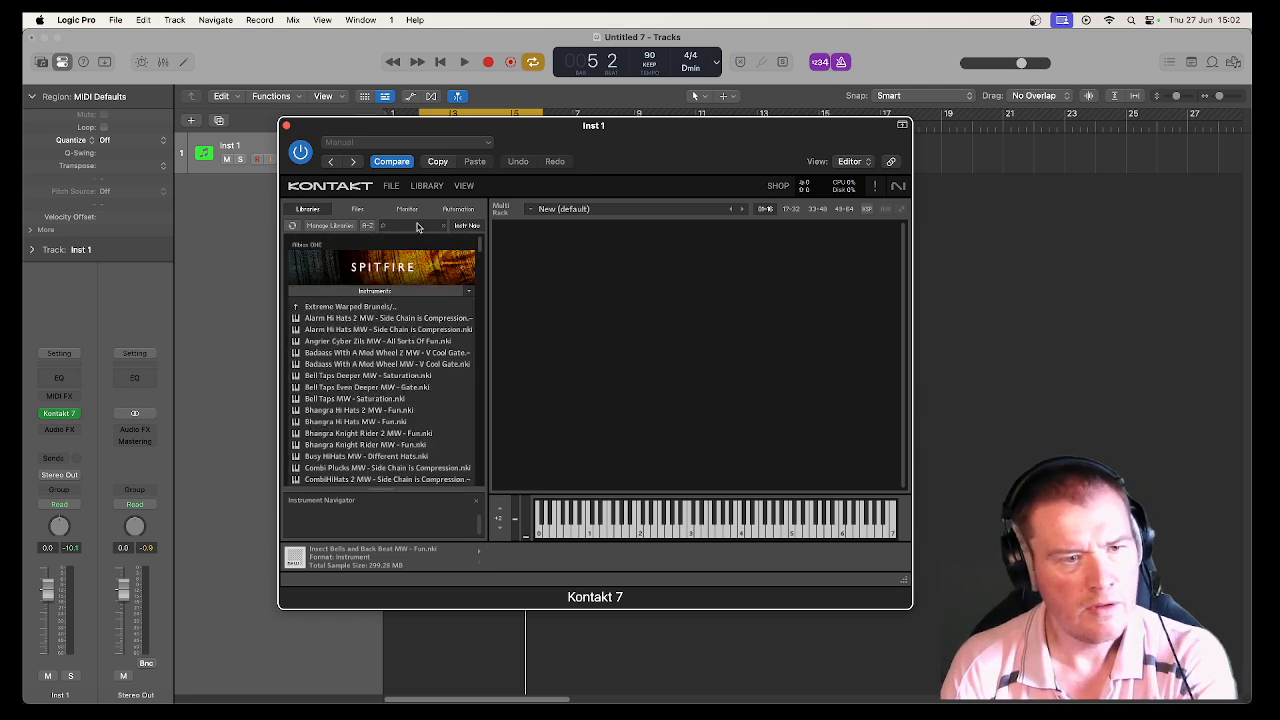
click(359, 209)
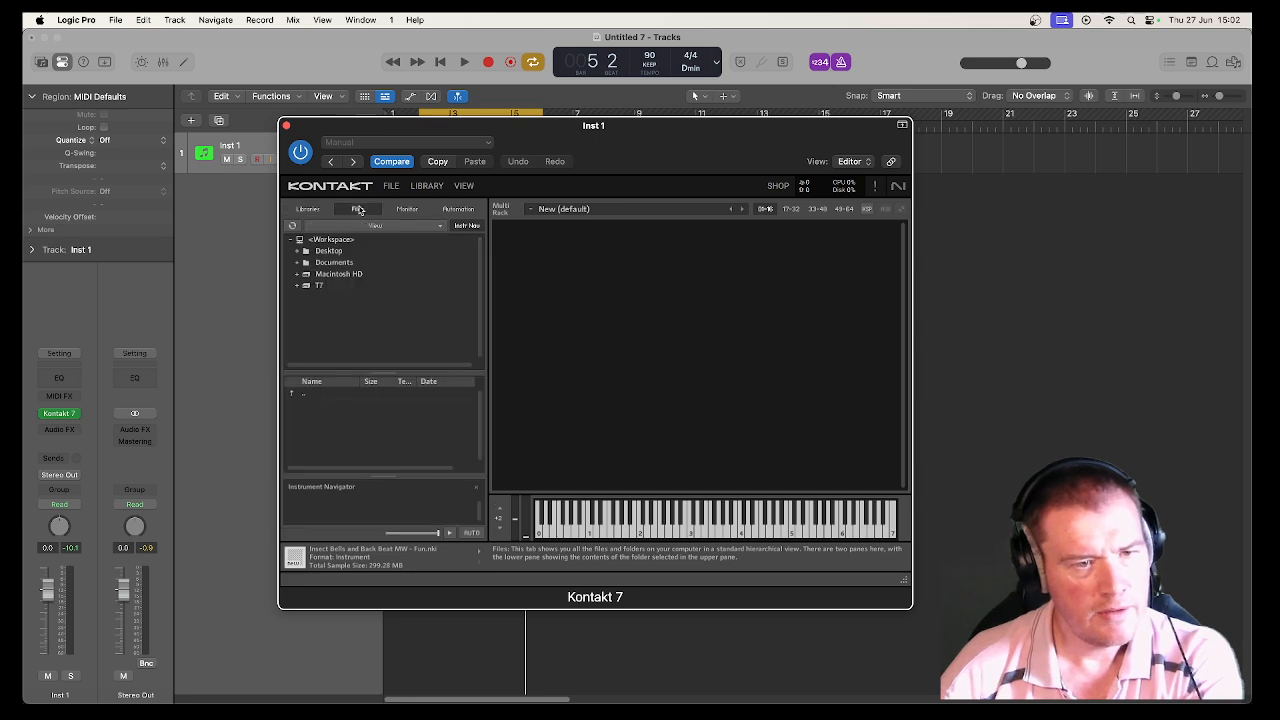
click(308, 209)
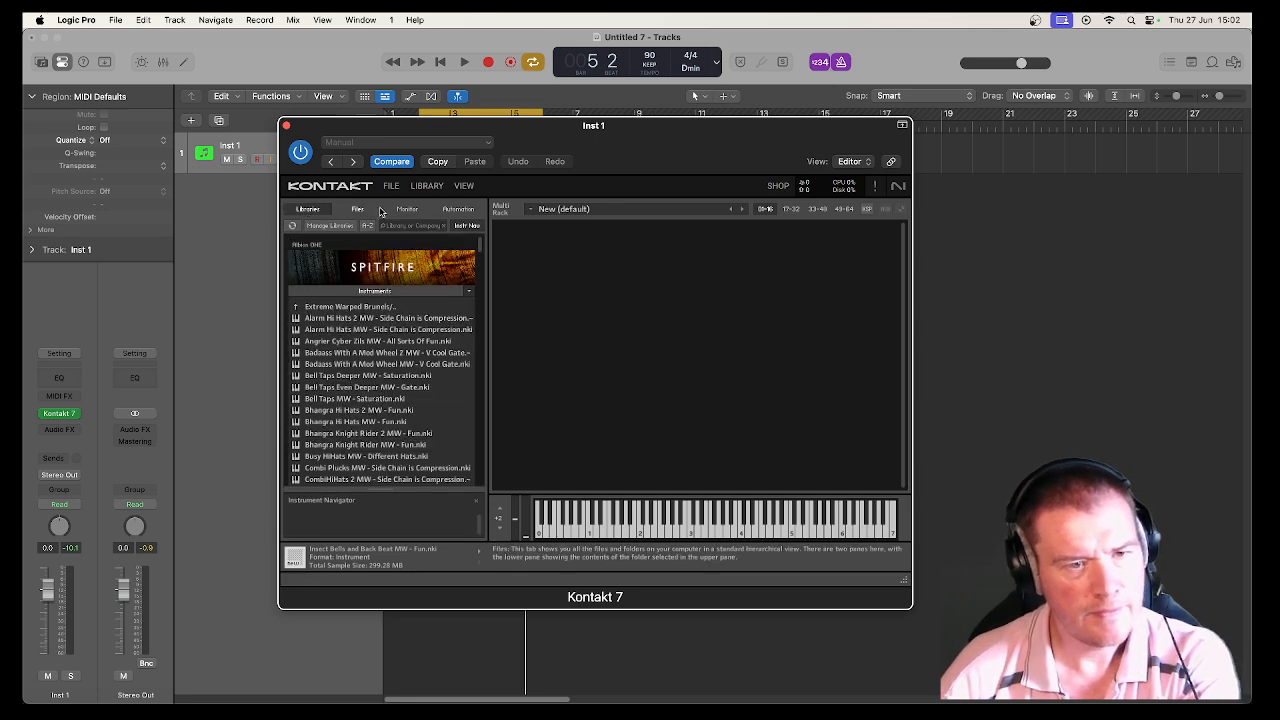
Open Kontakt's full library browser and search the presets for "bell".
click(419, 187)
click(391, 186)
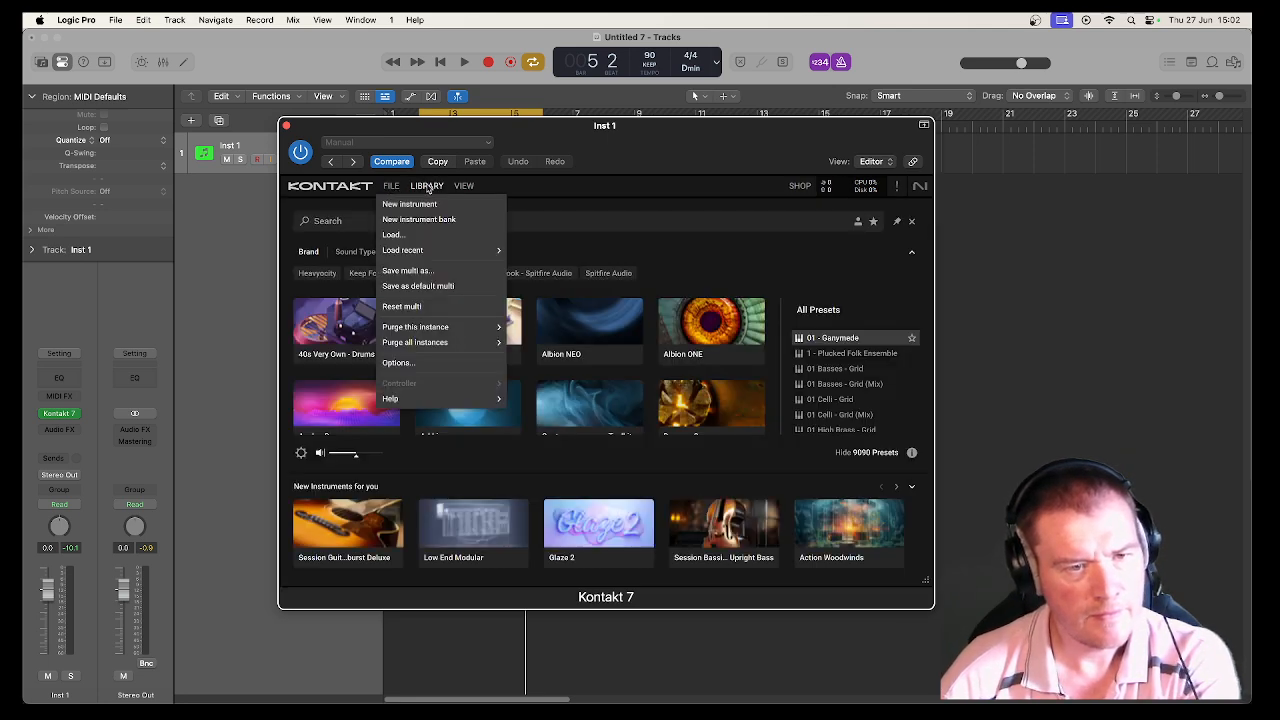
click(429, 188)
click(429, 188)
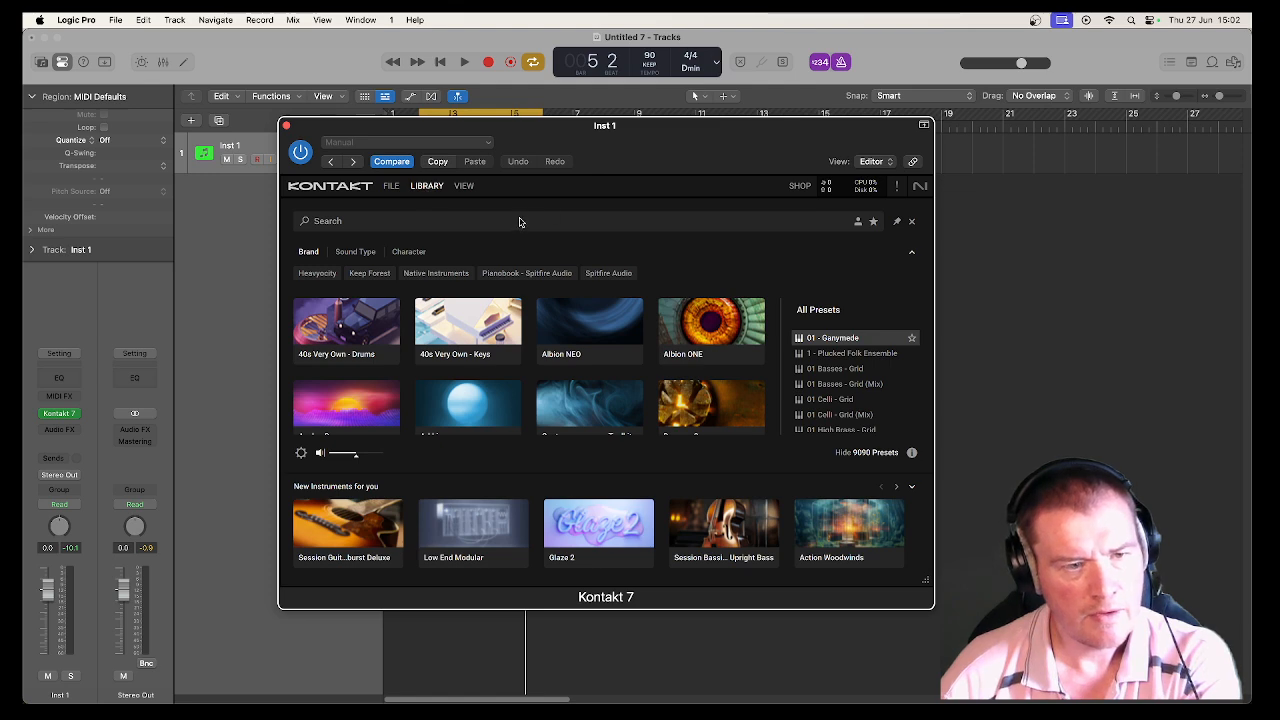
text(bell)
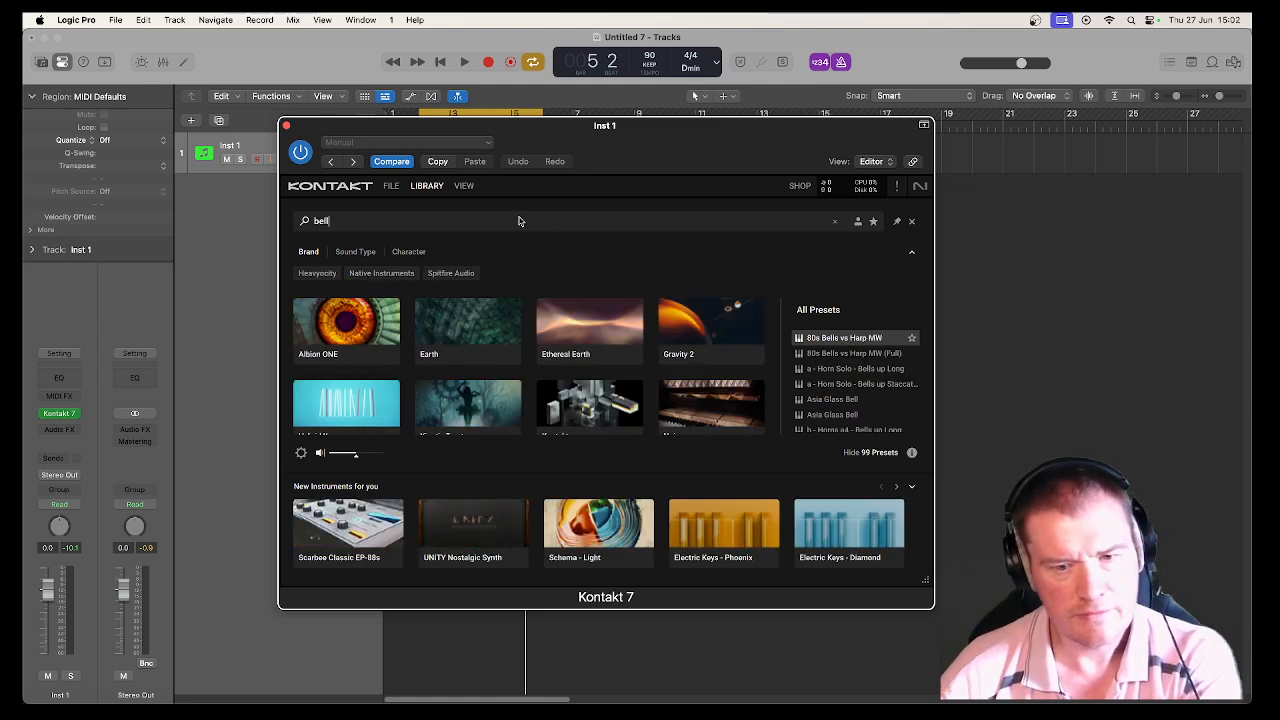
Audition bell presets, including Bell Computer, Bell Pad Mood Swings and Bell Pad Reflections.
click(818, 387)
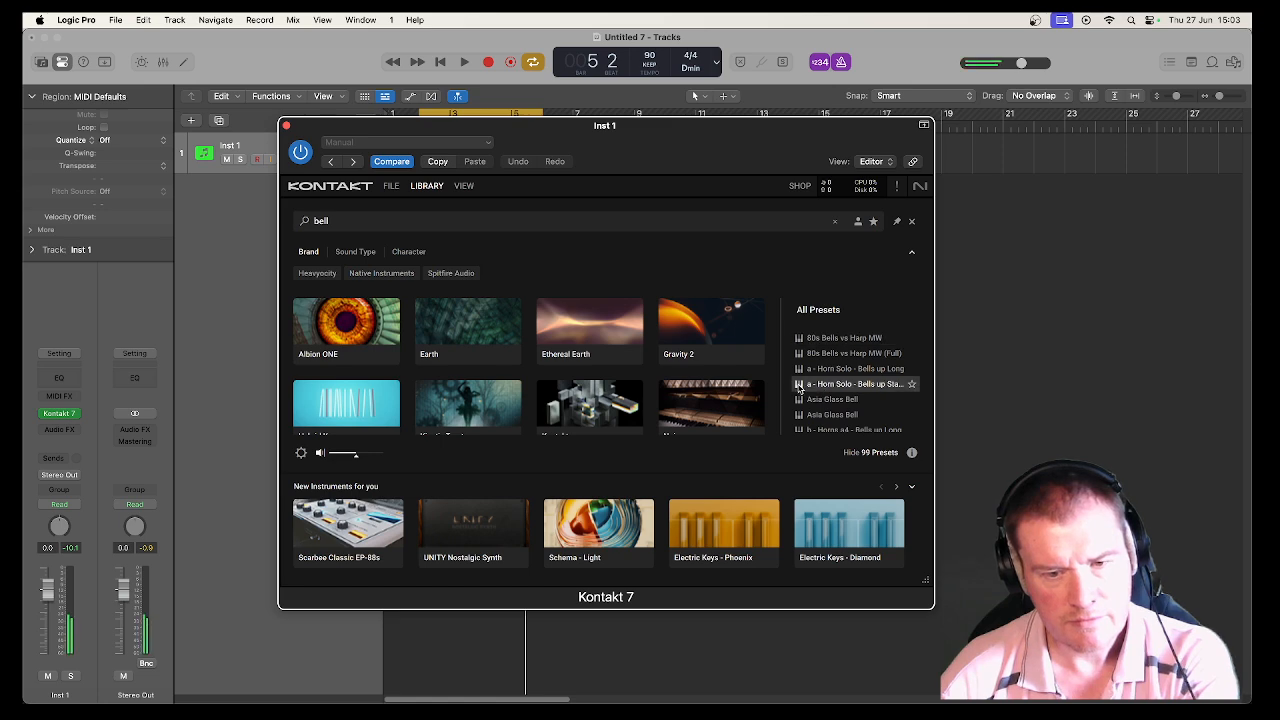
click(800, 400)
scroll(800, 400, down, 3)
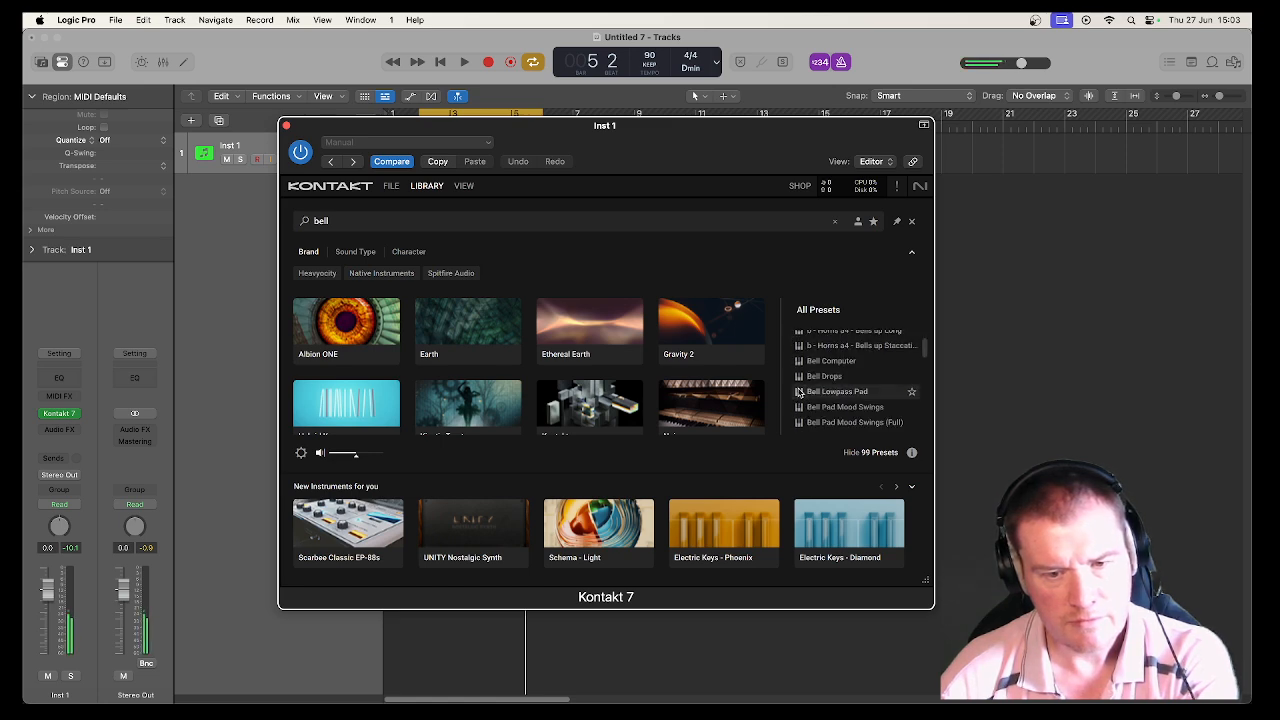
click(800, 377)
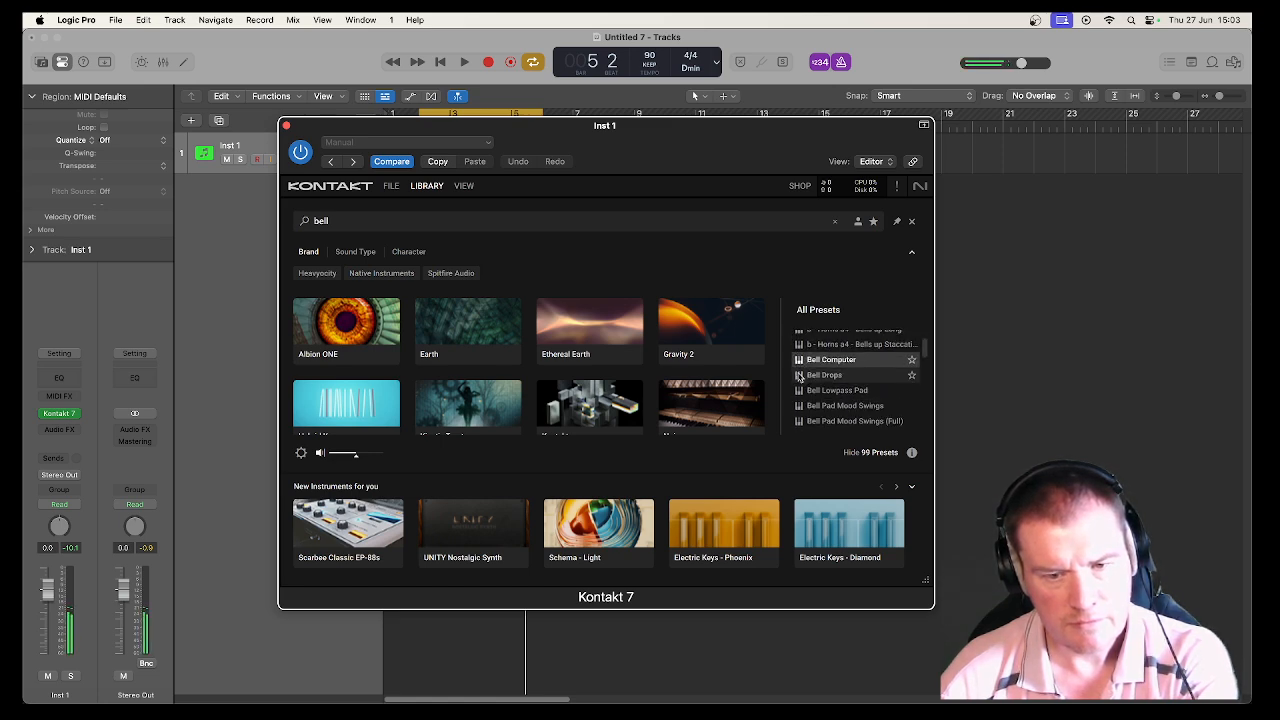
scroll(800, 370, down, 2)
click(799, 372)
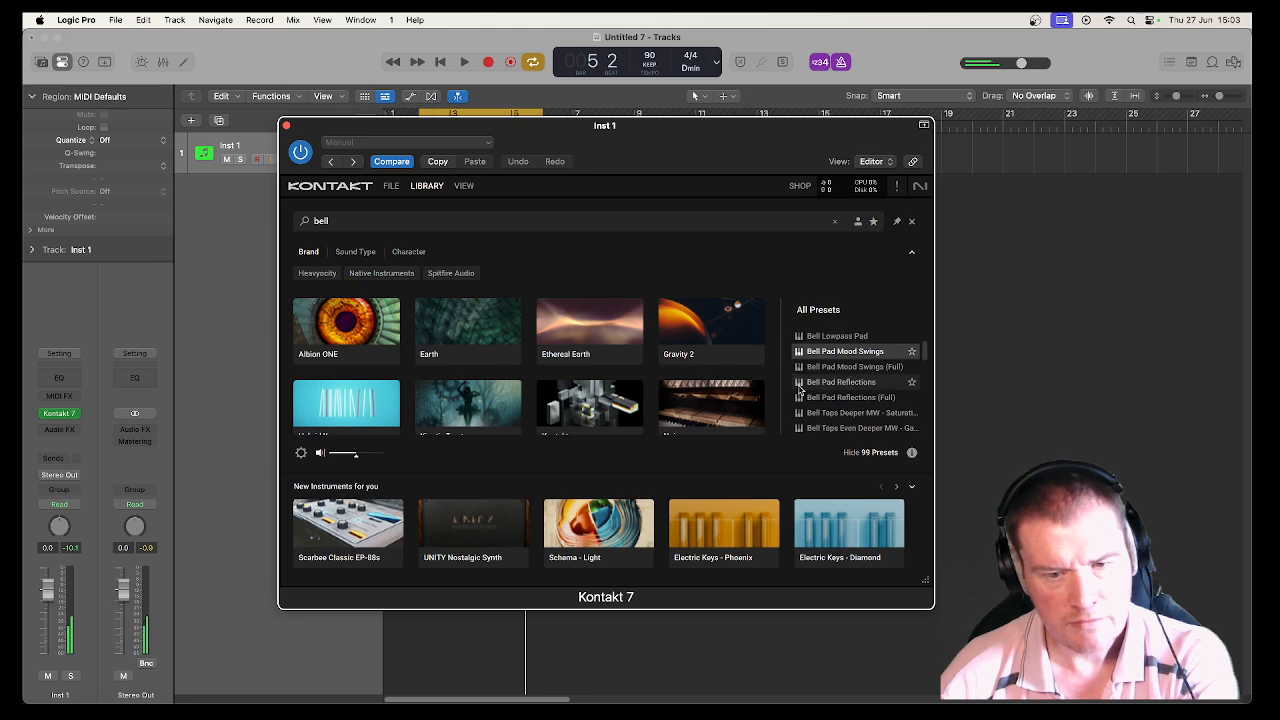
click(800, 384)
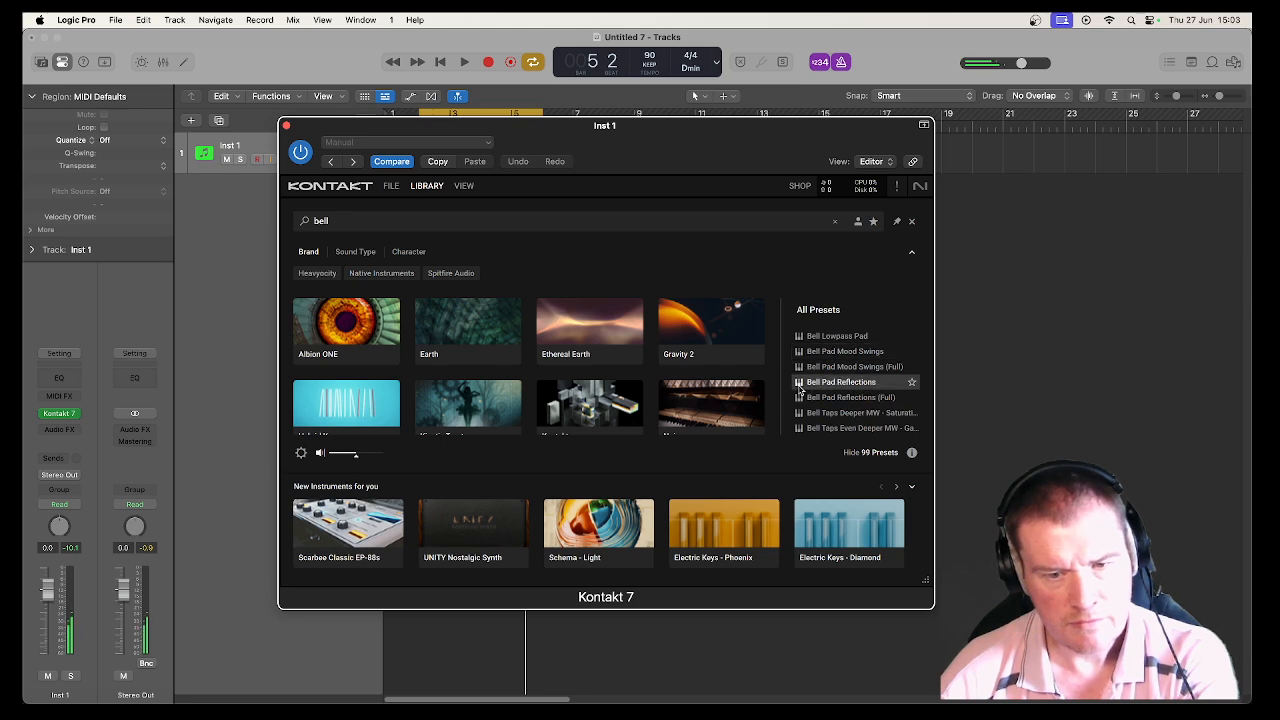
Compare Bell Pad Mood Swings with Bell Lowpass Pad, and load Bell Pad Mood Swings on the first track.
click(802, 352)
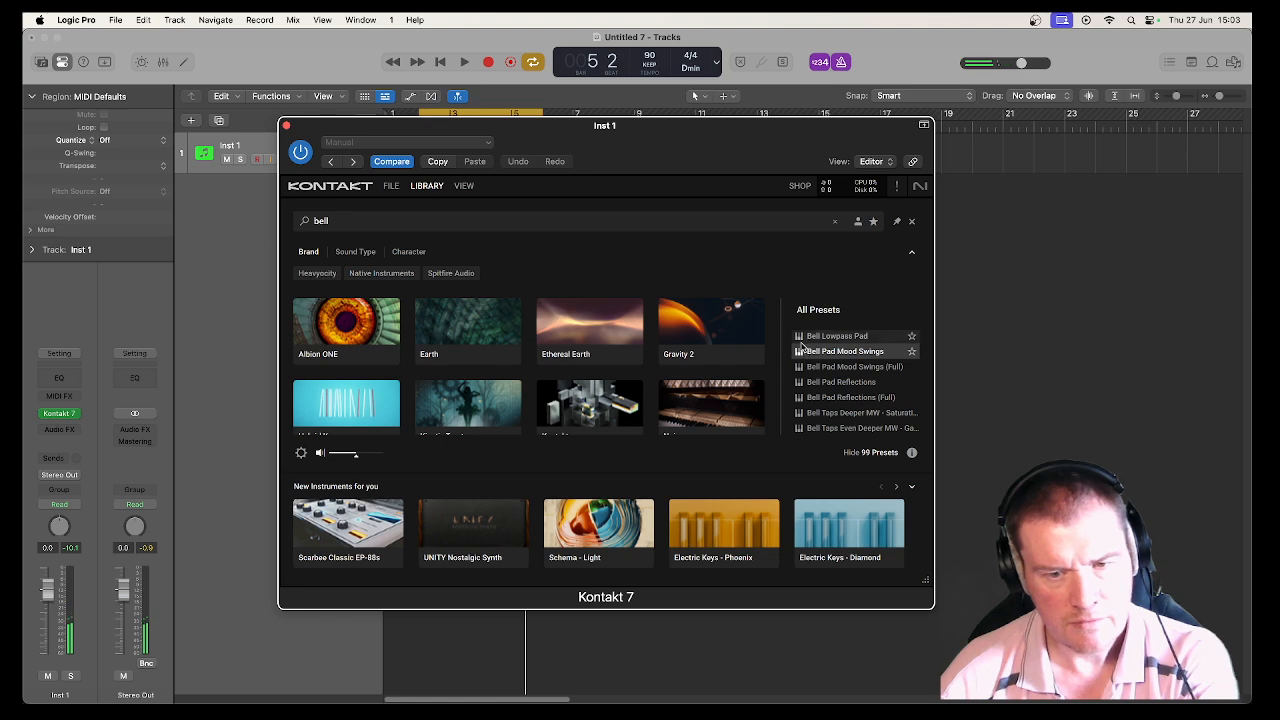
click(799, 339)
click(799, 356)
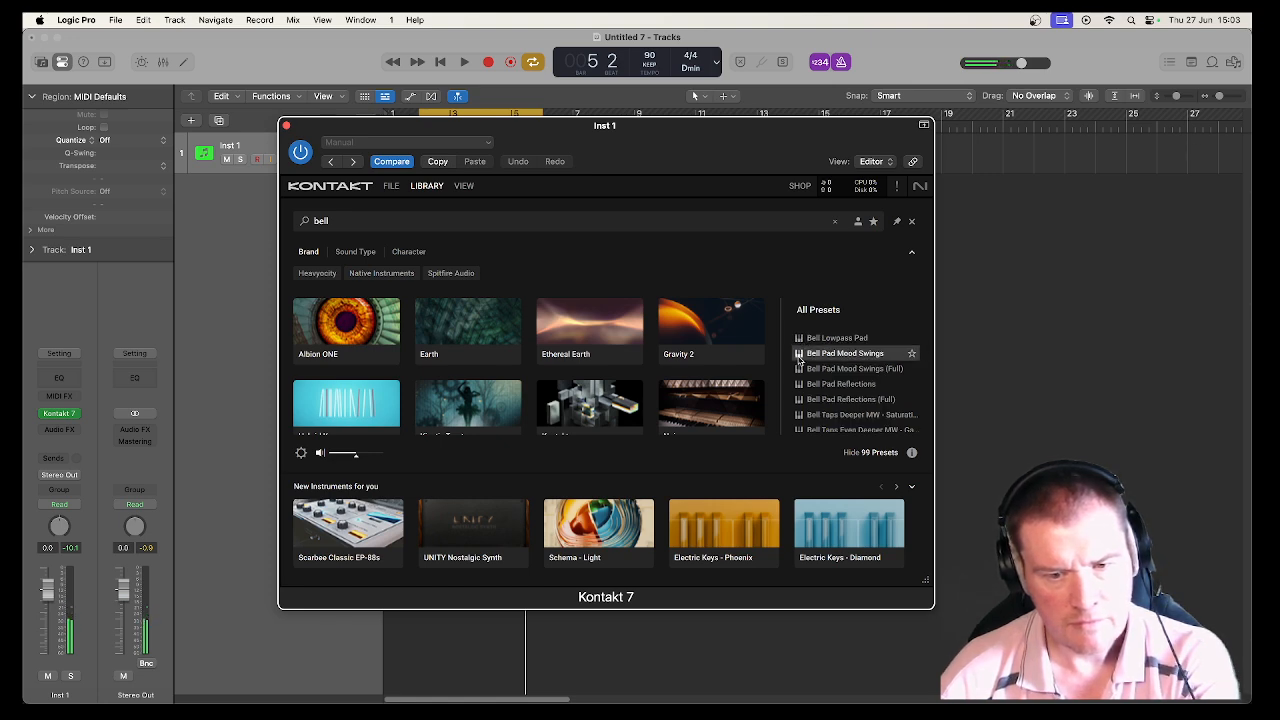
scroll(799, 358, down, 1)
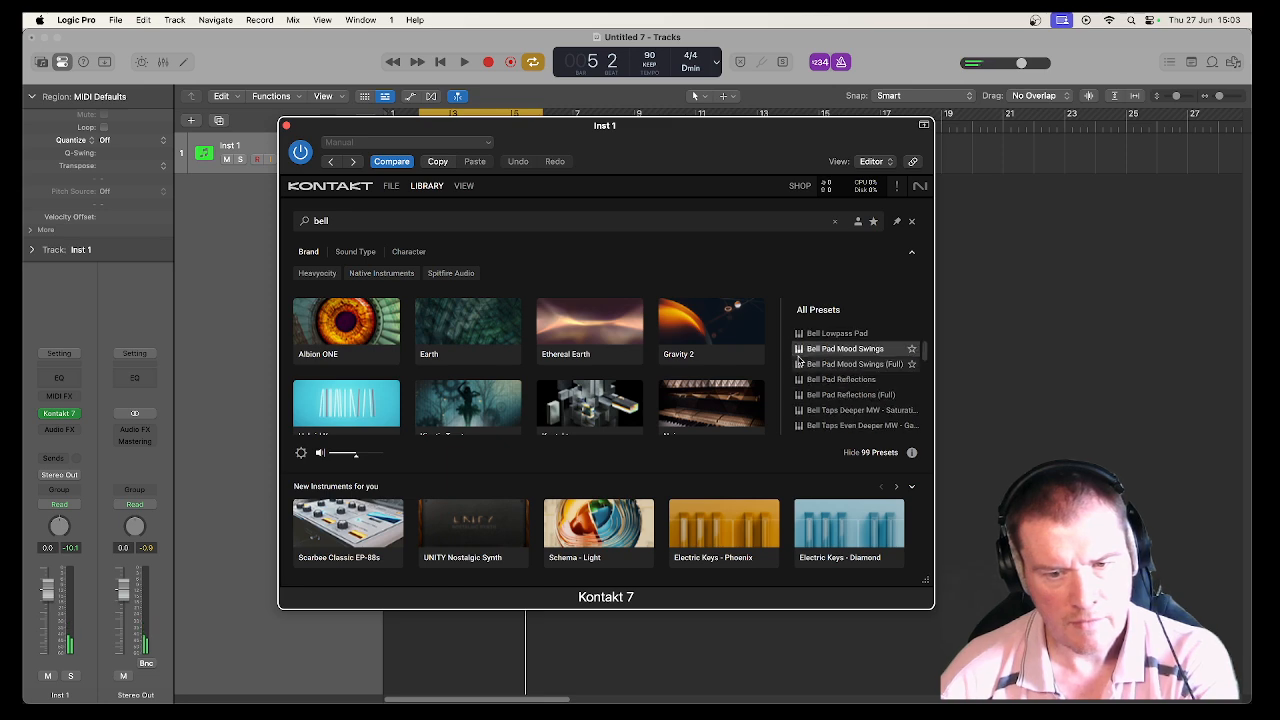
double_click(799, 350)
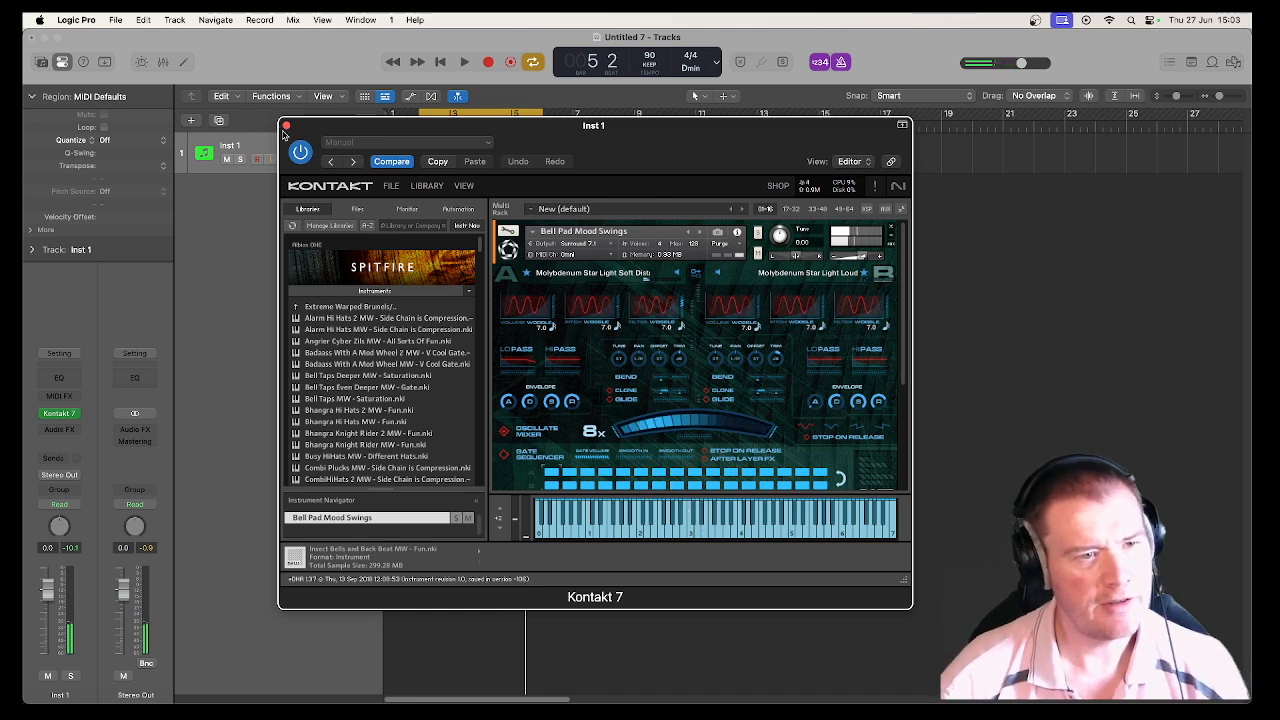
Close the instrument window, add one more software instrument track, and load Kontakt 7 on it.
click(286, 125)
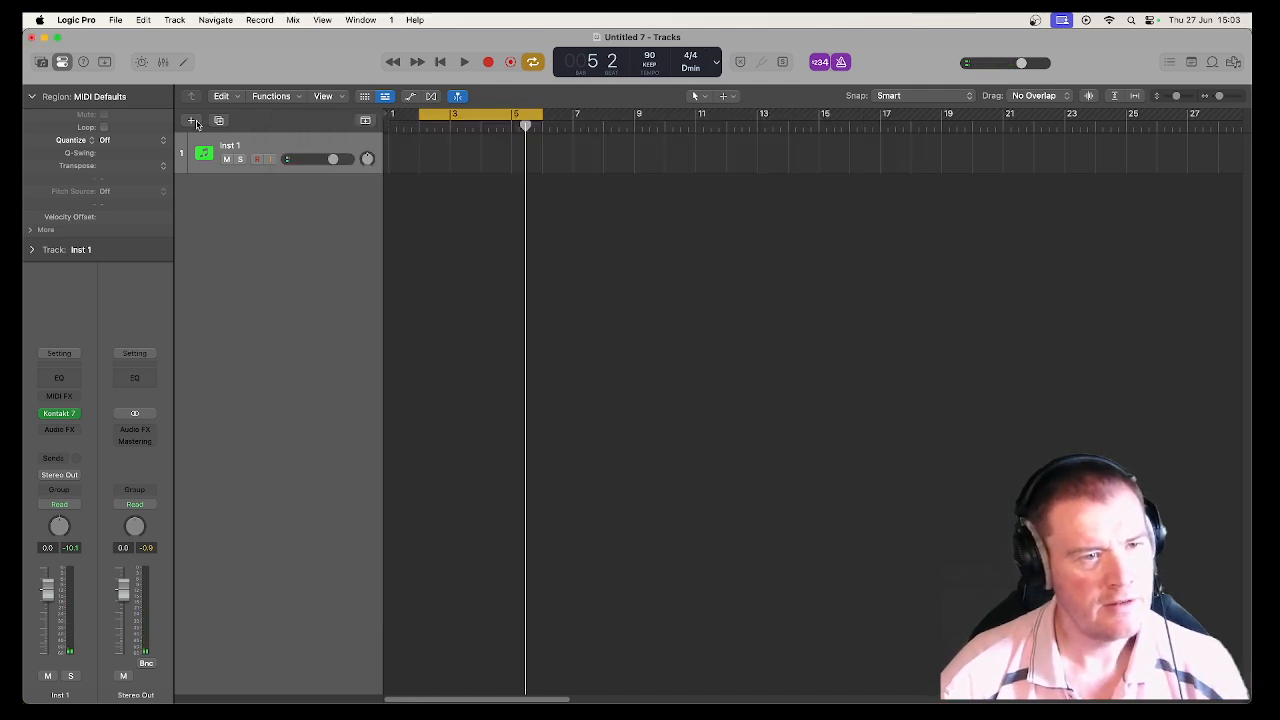
click(193, 121)
click(902, 546)
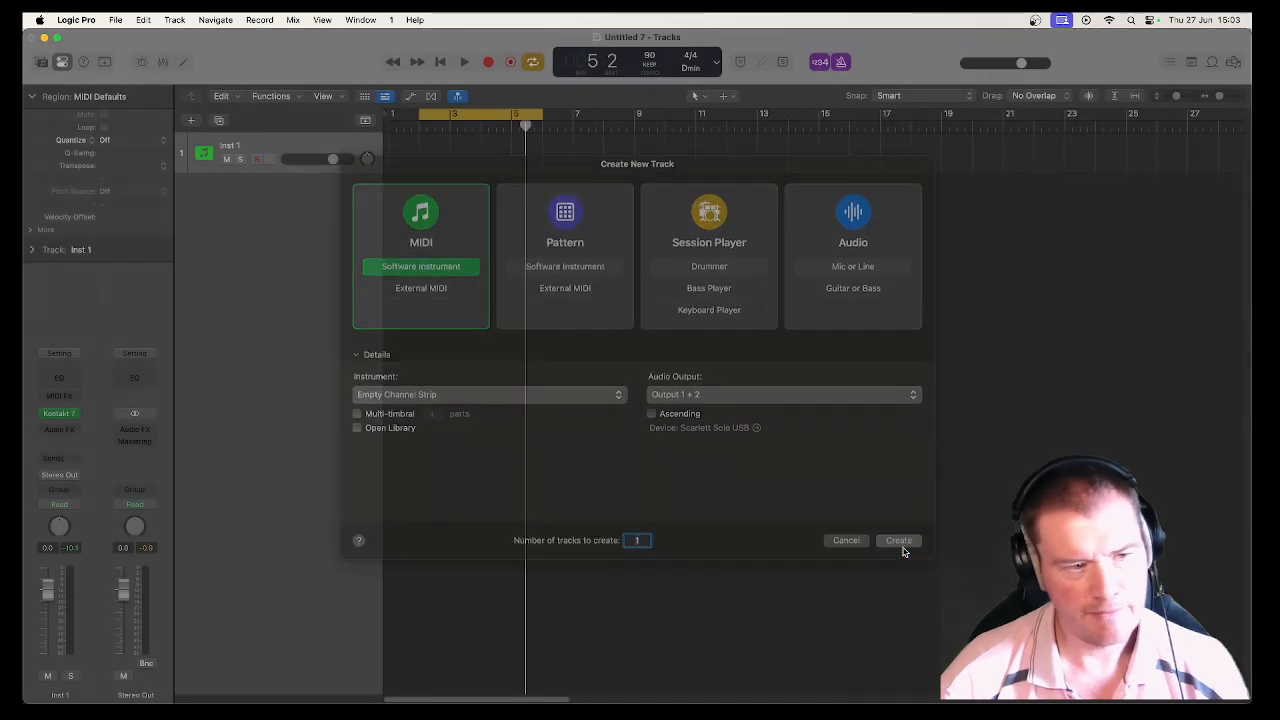
click(72, 414)
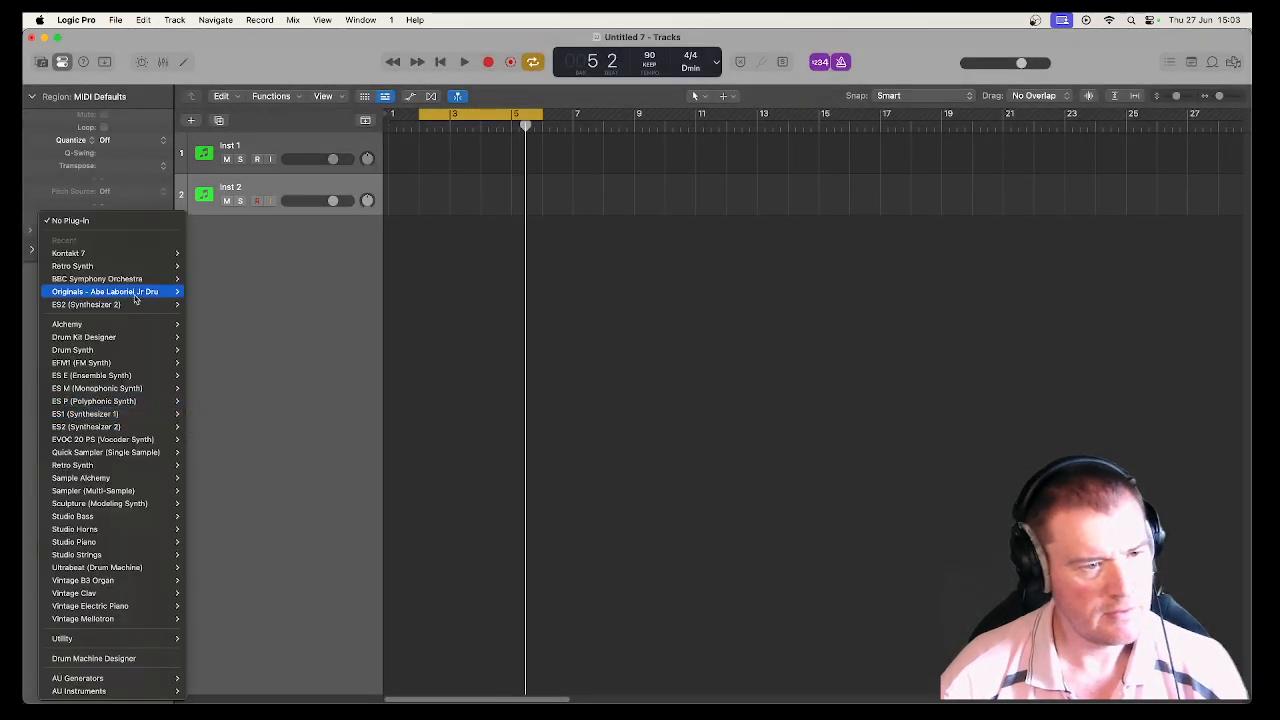
mouse_move(137, 254)
click(216, 267)
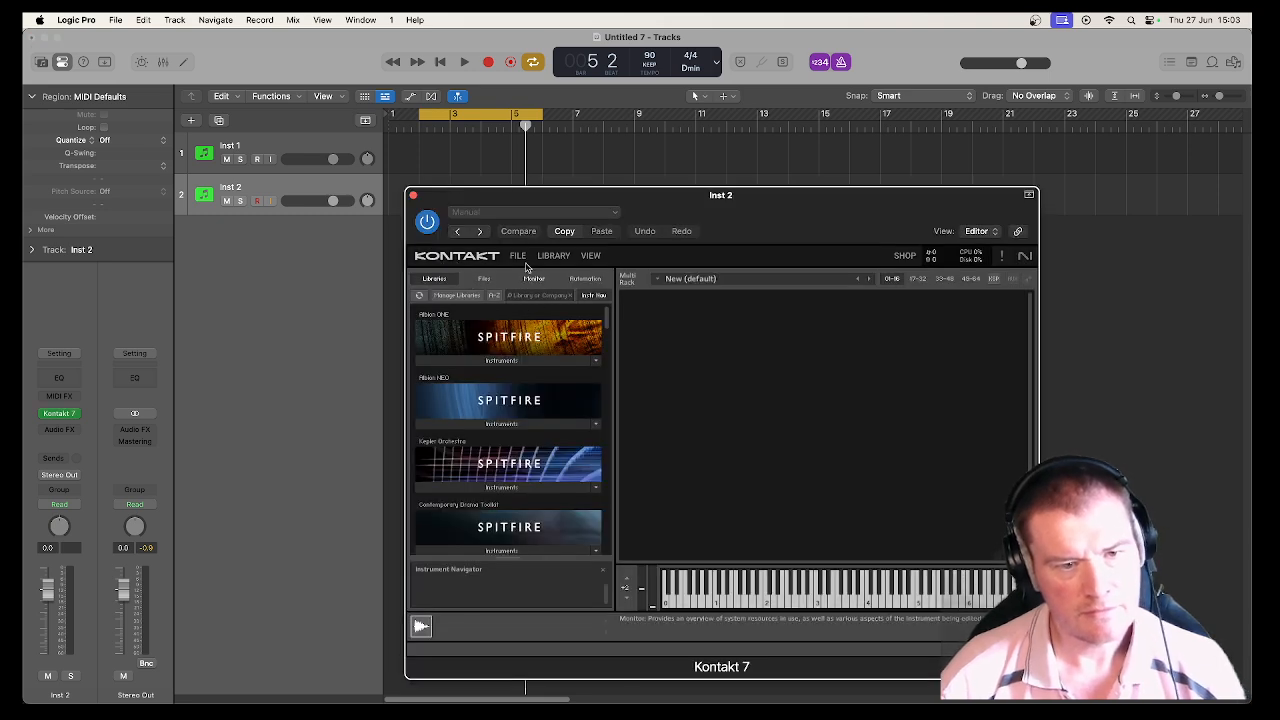
Open the library browser in the second track's Kontakt and search the presets for "bell".
click(518, 256)
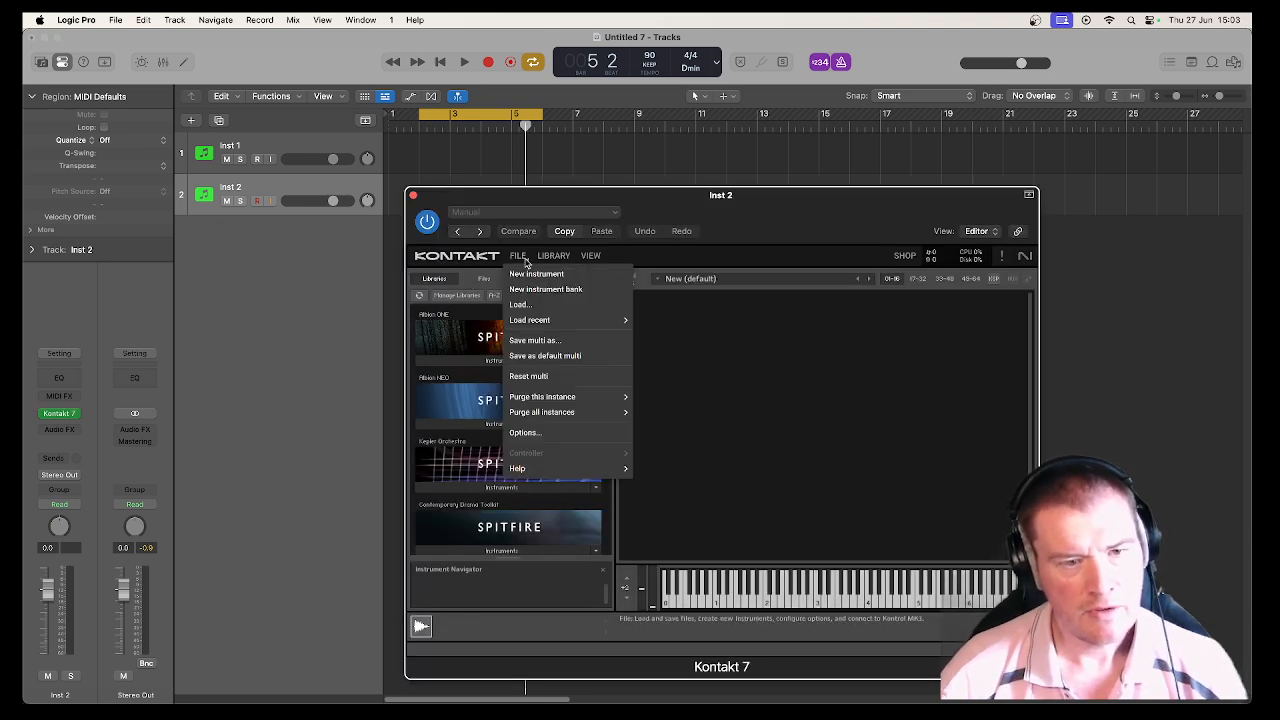
click(546, 262)
click(531, 291)
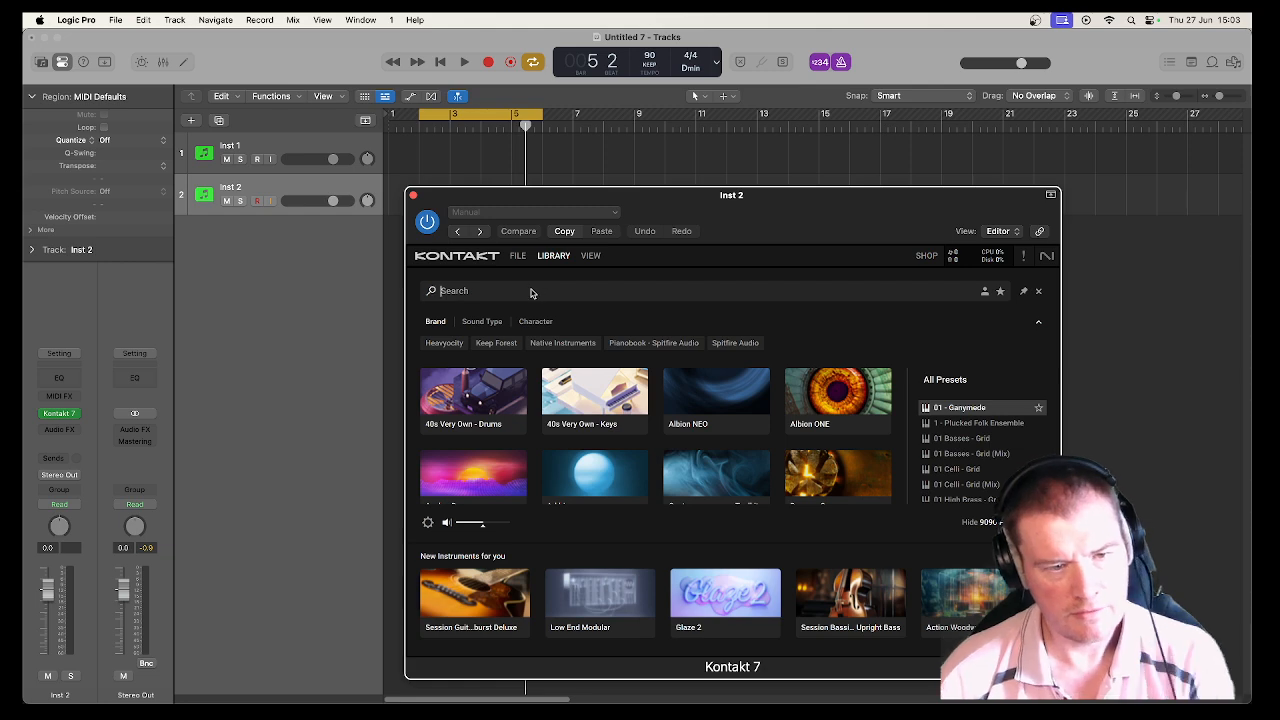
text(bell)
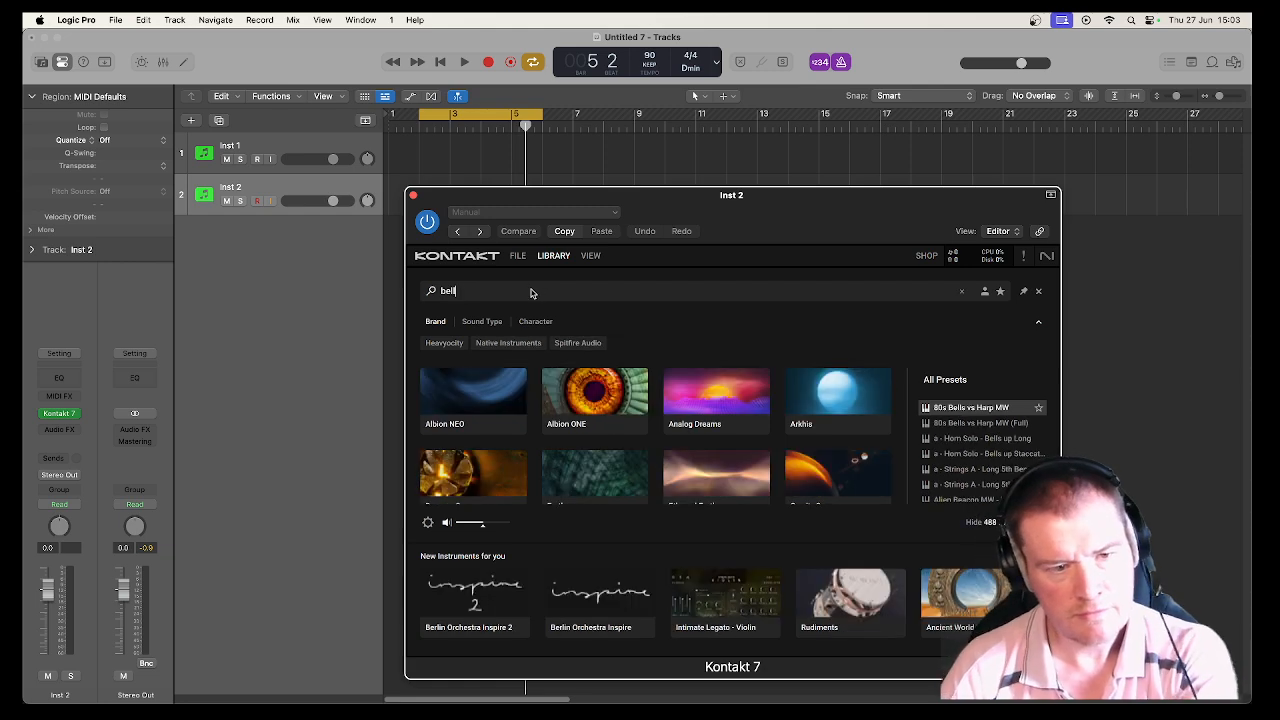
Audition the Bell Taps Even Deeper MW, Bell Taps Deeper MW, Bell Pad Reflections (Full) and Bell Waves presets.
scroll(985, 481, down, 5)
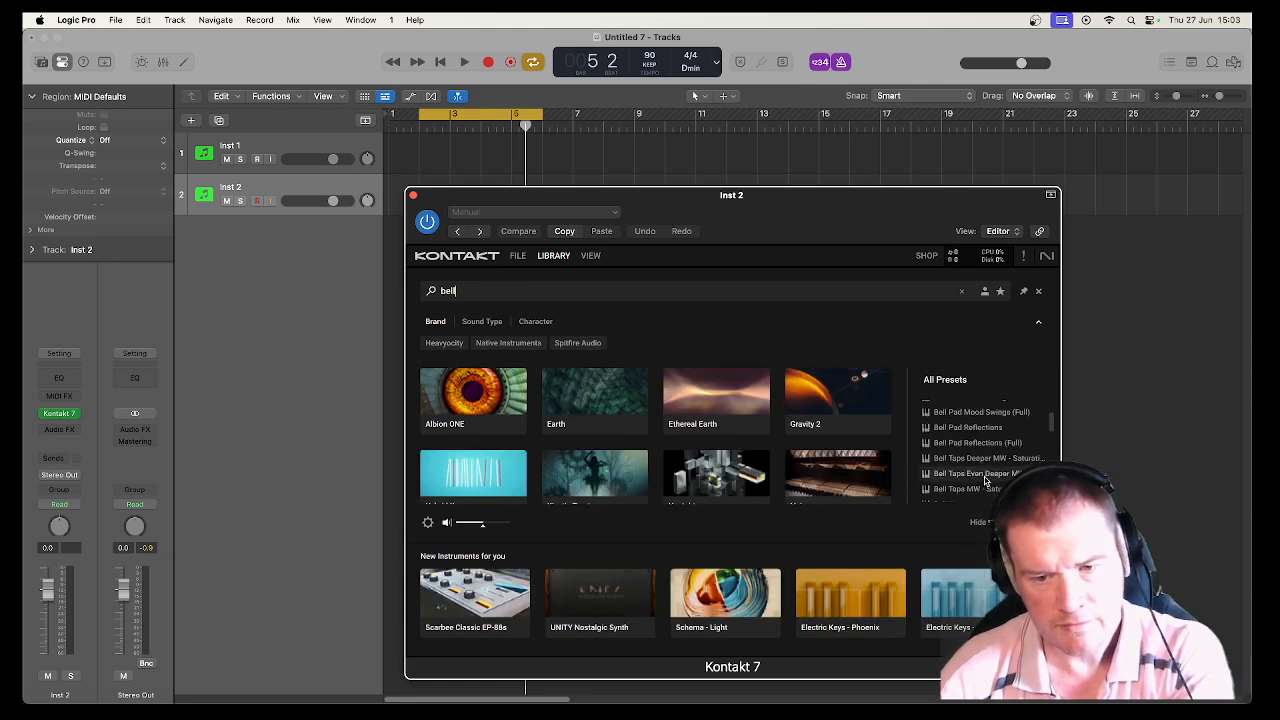
click(926, 475)
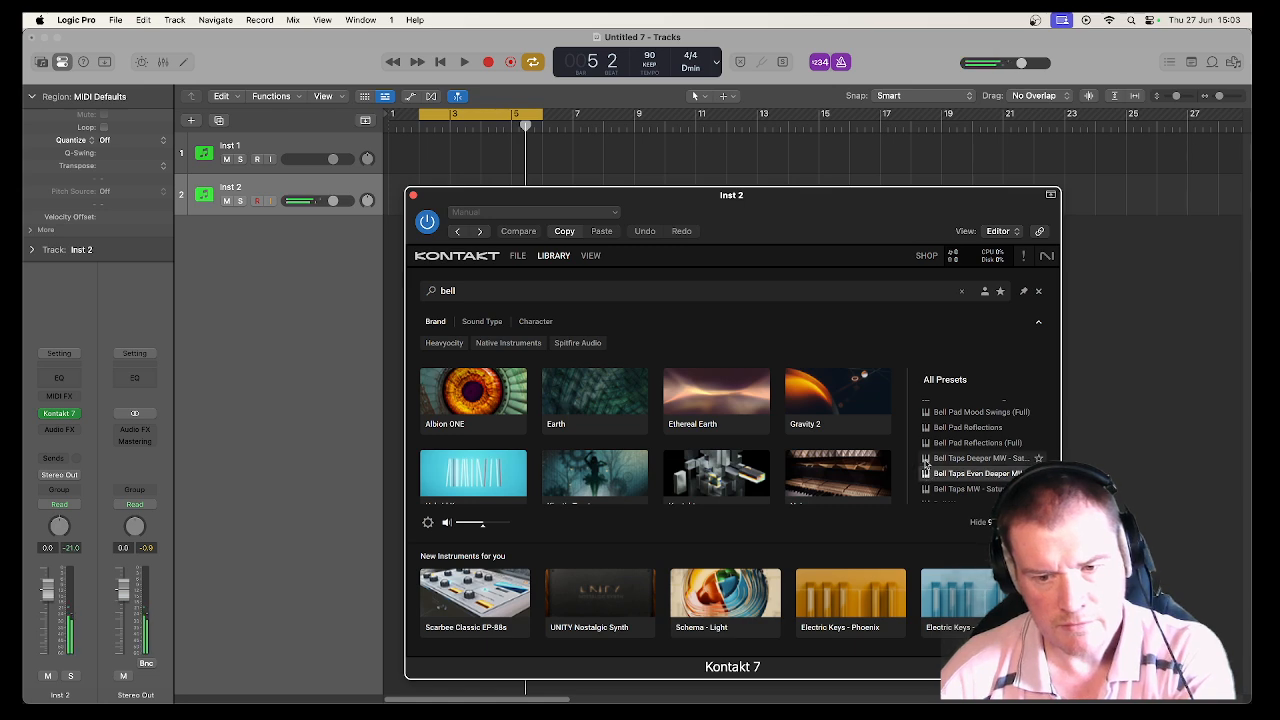
click(926, 460)
click(927, 445)
scroll(927, 447, down, 1)
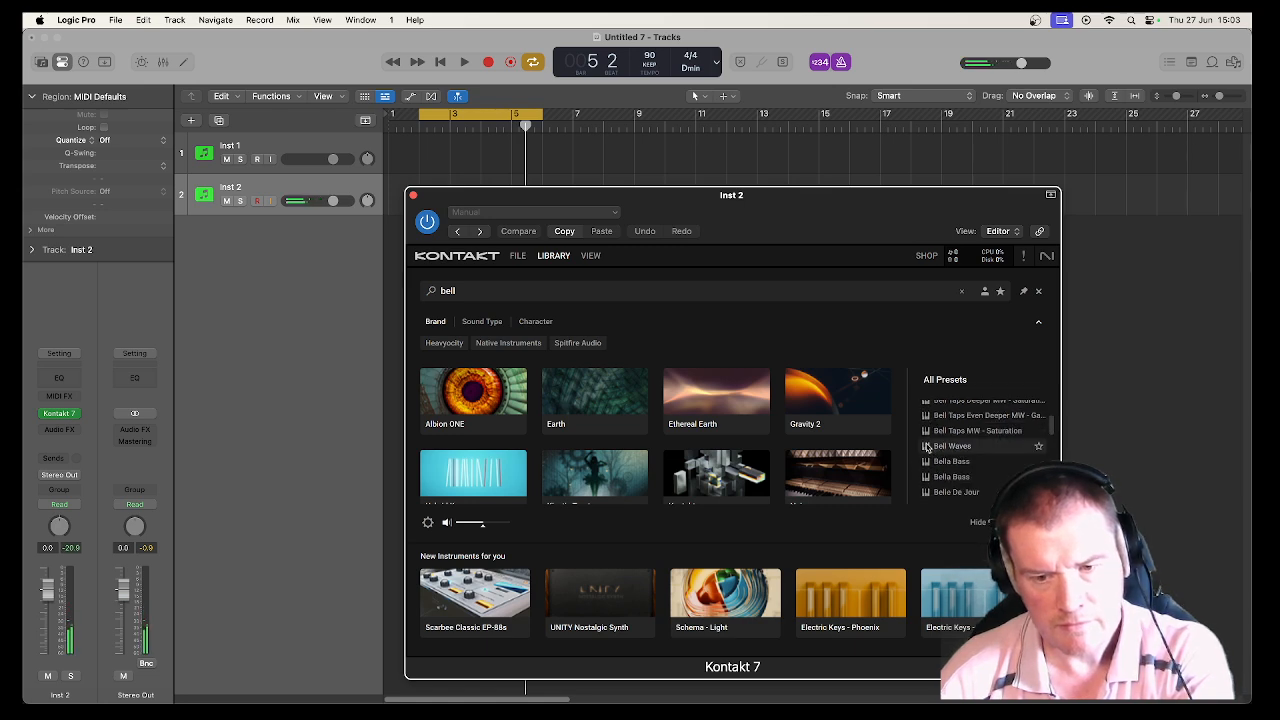
click(927, 447)
scroll(927, 447, down, 3)
click(927, 446)
Audition the Biting Temple Bells, Blurred FM Bell and CHX Distant Bells presets.
scroll(927, 447, down, 3)
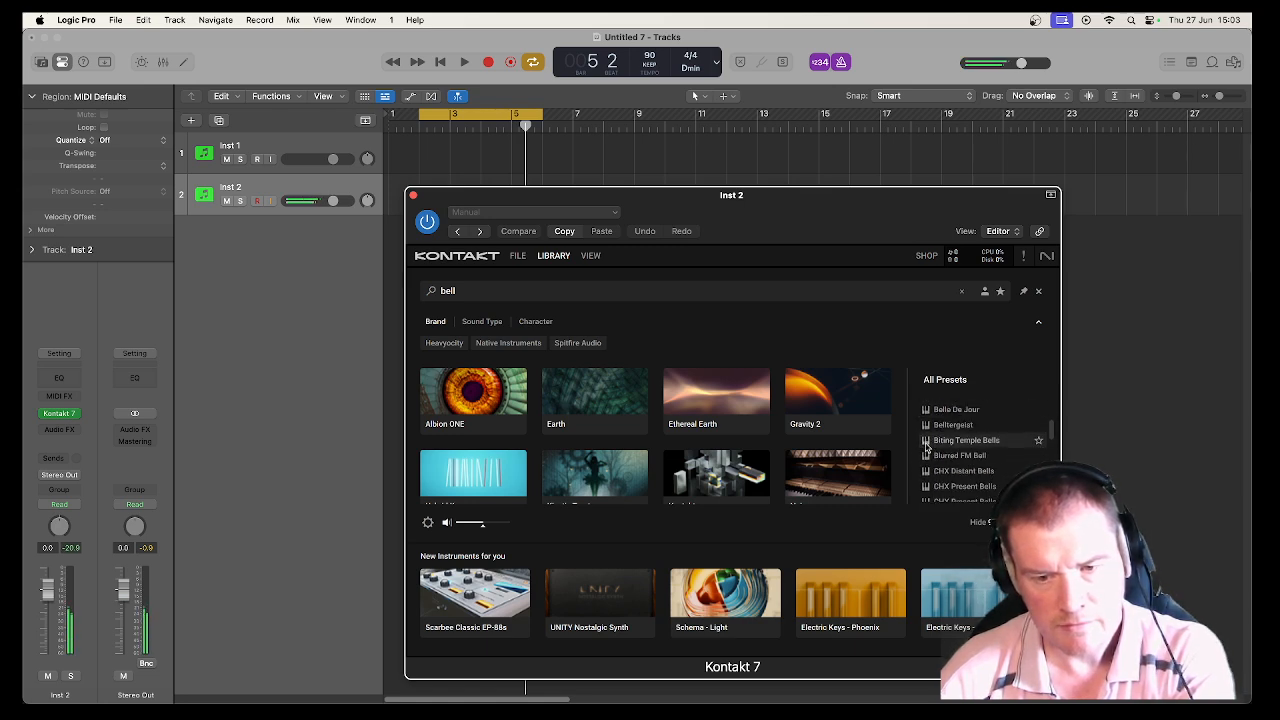
click(927, 445)
scroll(926, 444, down, 1)
click(926, 444)
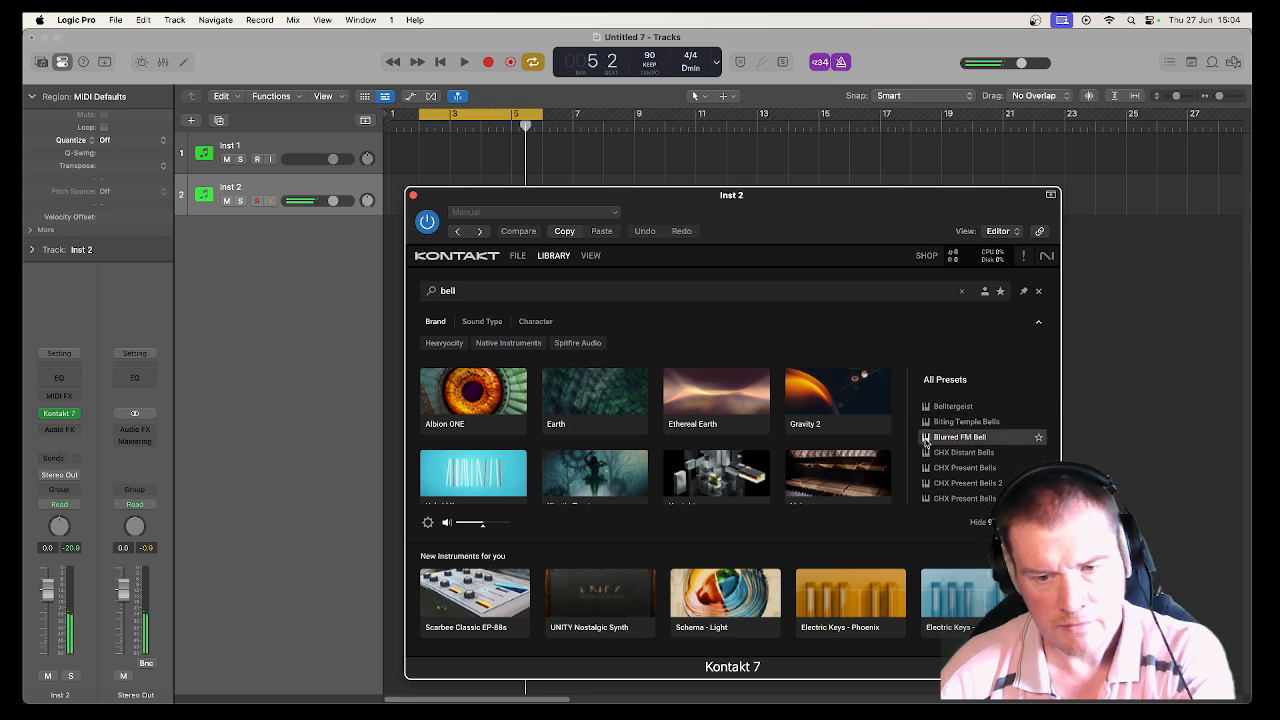
scroll(926, 444, down, 1)
click(926, 444)
scroll(926, 444, down, 2)
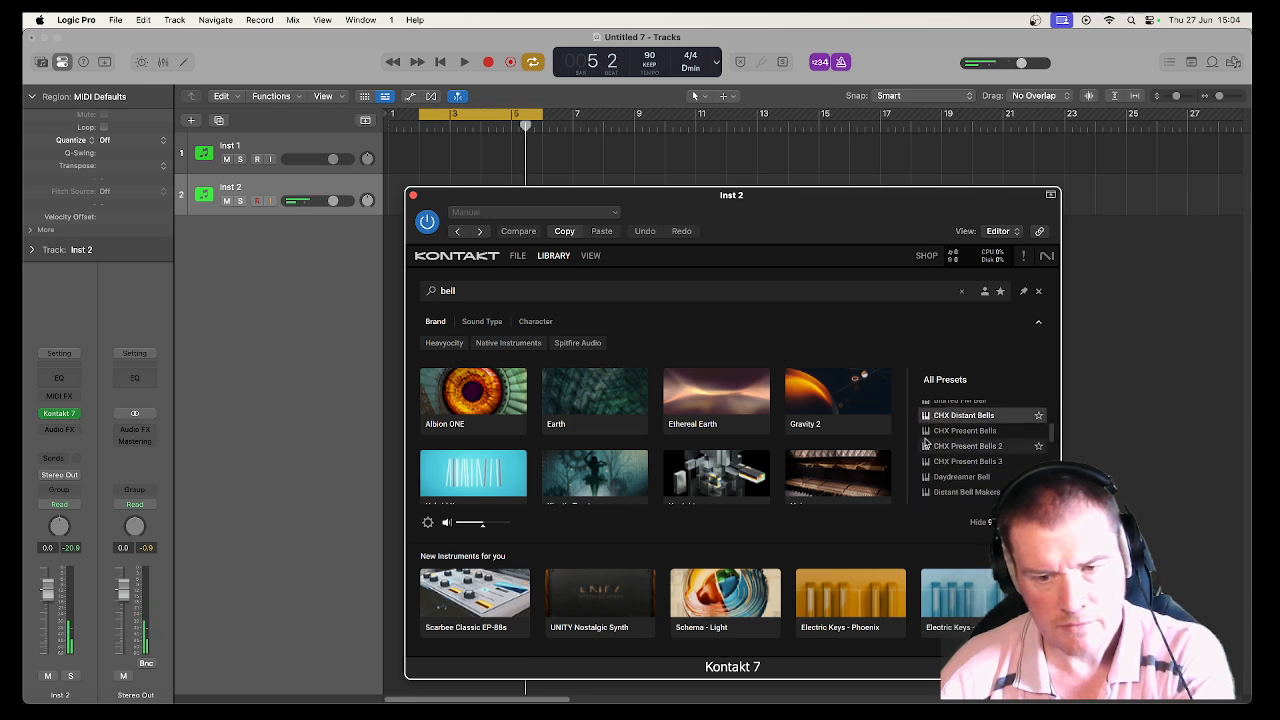
Audition the CHX Present Bells 2, Daydreamer Bell and Distant Bell Makers presets.
click(926, 443)
scroll(927, 447, down, 2)
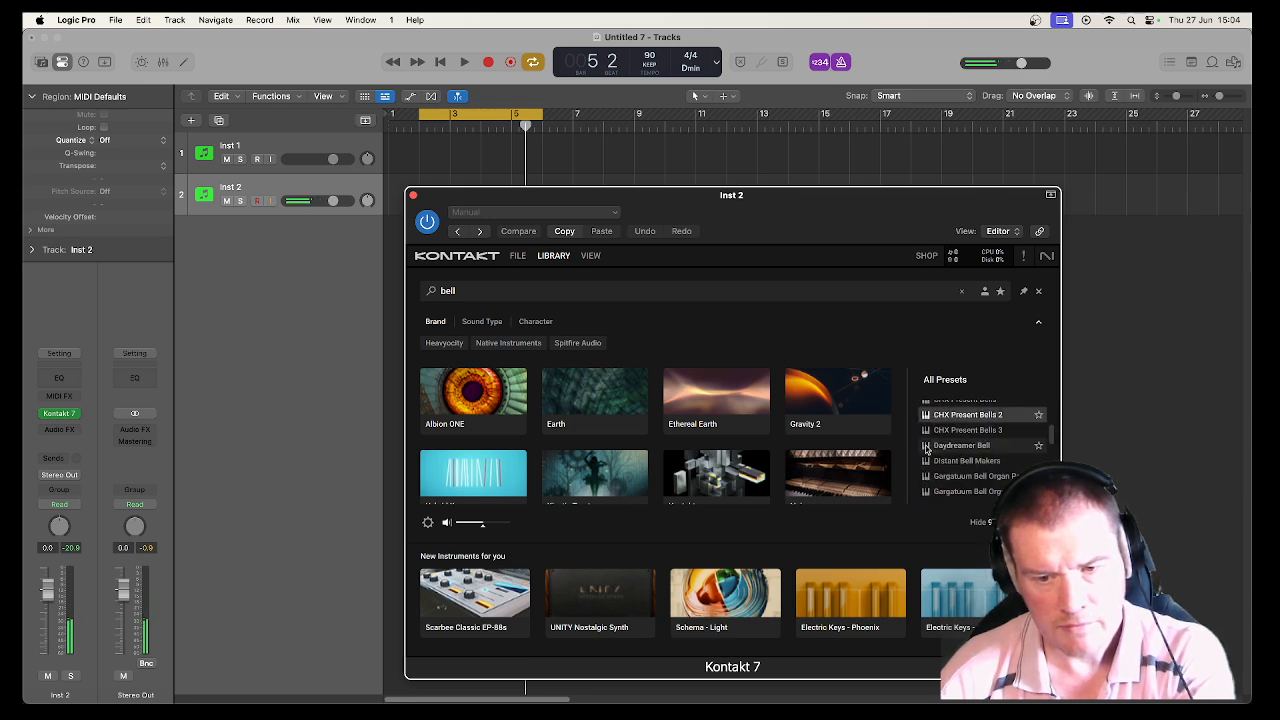
click(926, 446)
scroll(927, 450, down, 1)
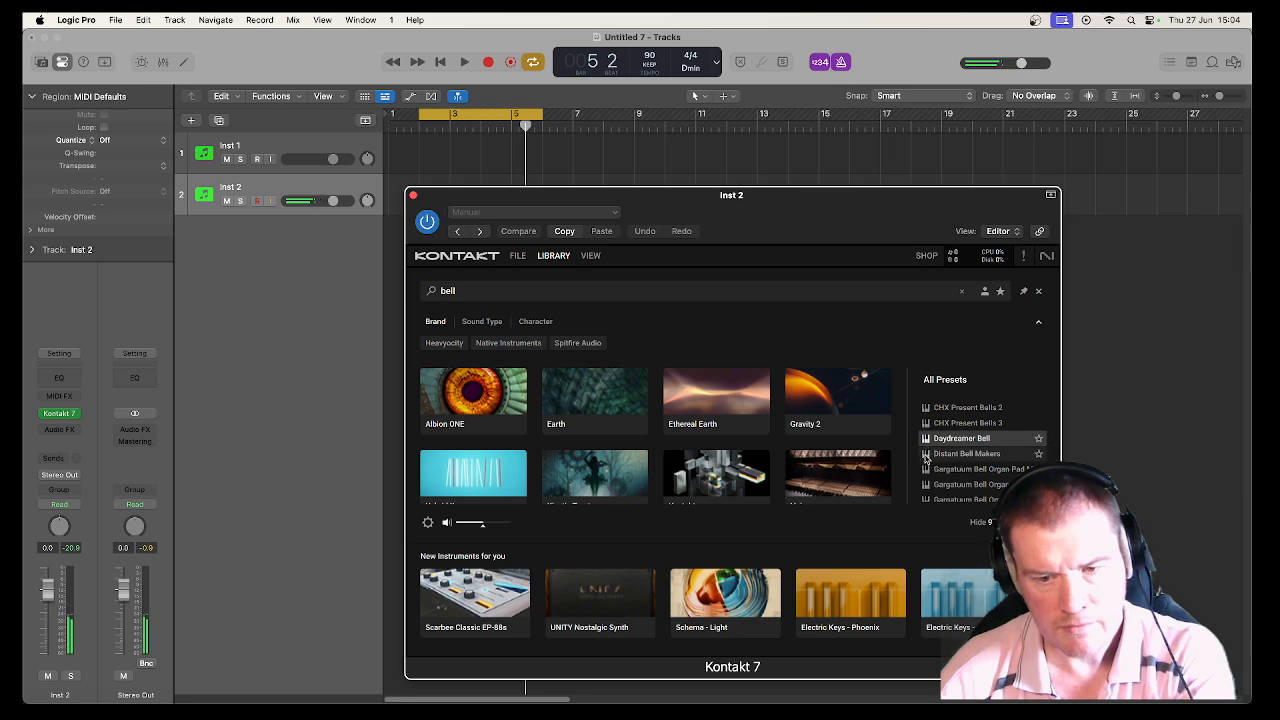
click(926, 455)
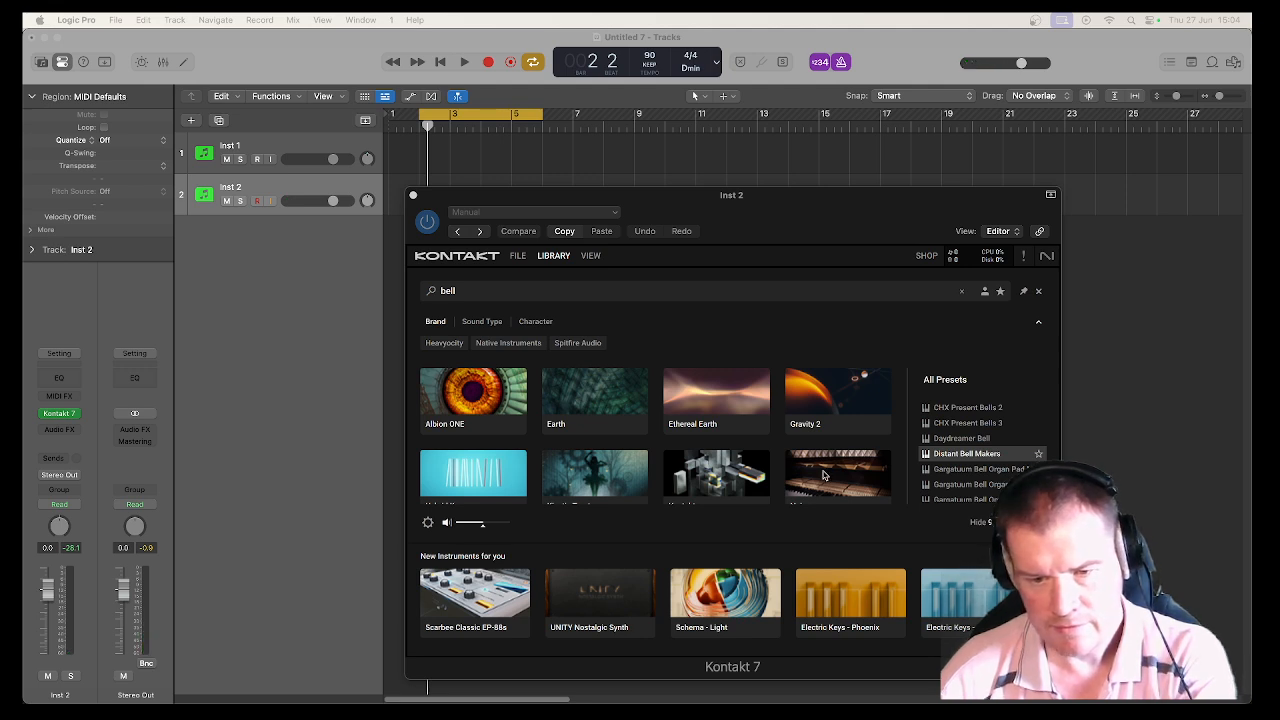
Audition the Gargatuum Bell Organ Pad, Glassy Bell, Gypsy Horse Bells and Hellz Bellz presets.
click(928, 470)
click(928, 470)
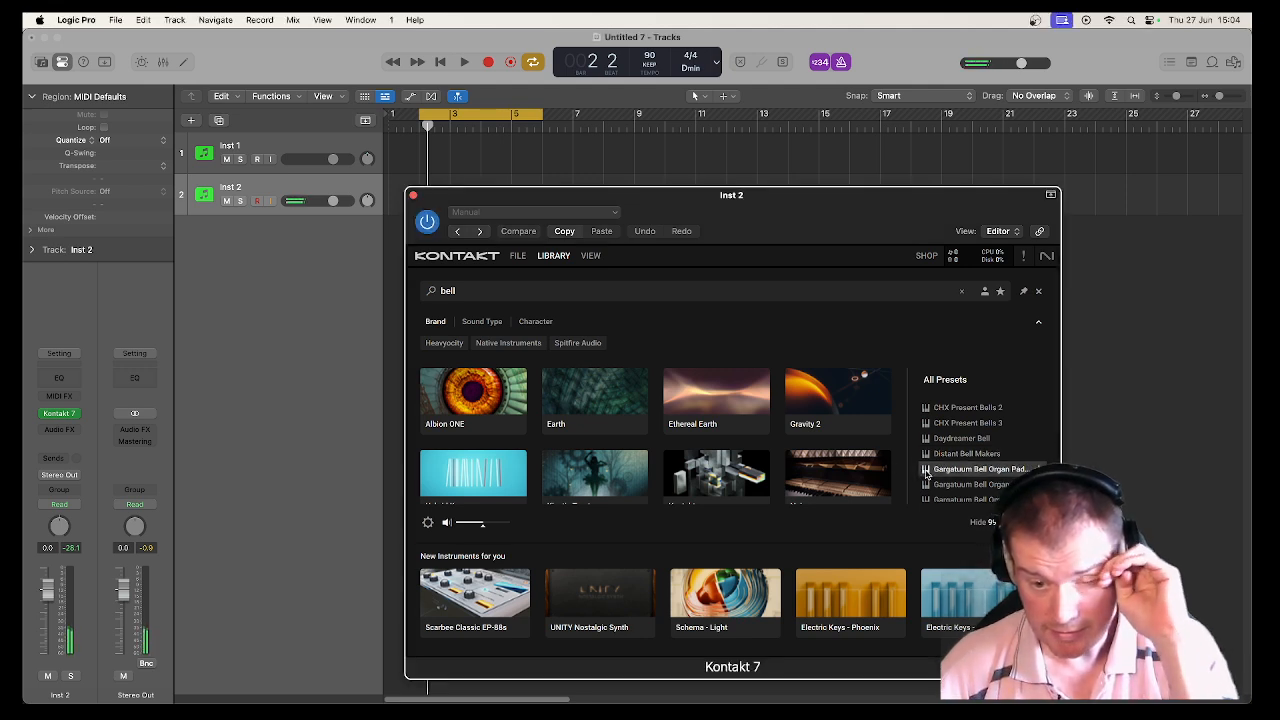
scroll(926, 474, down, 4)
click(926, 464)
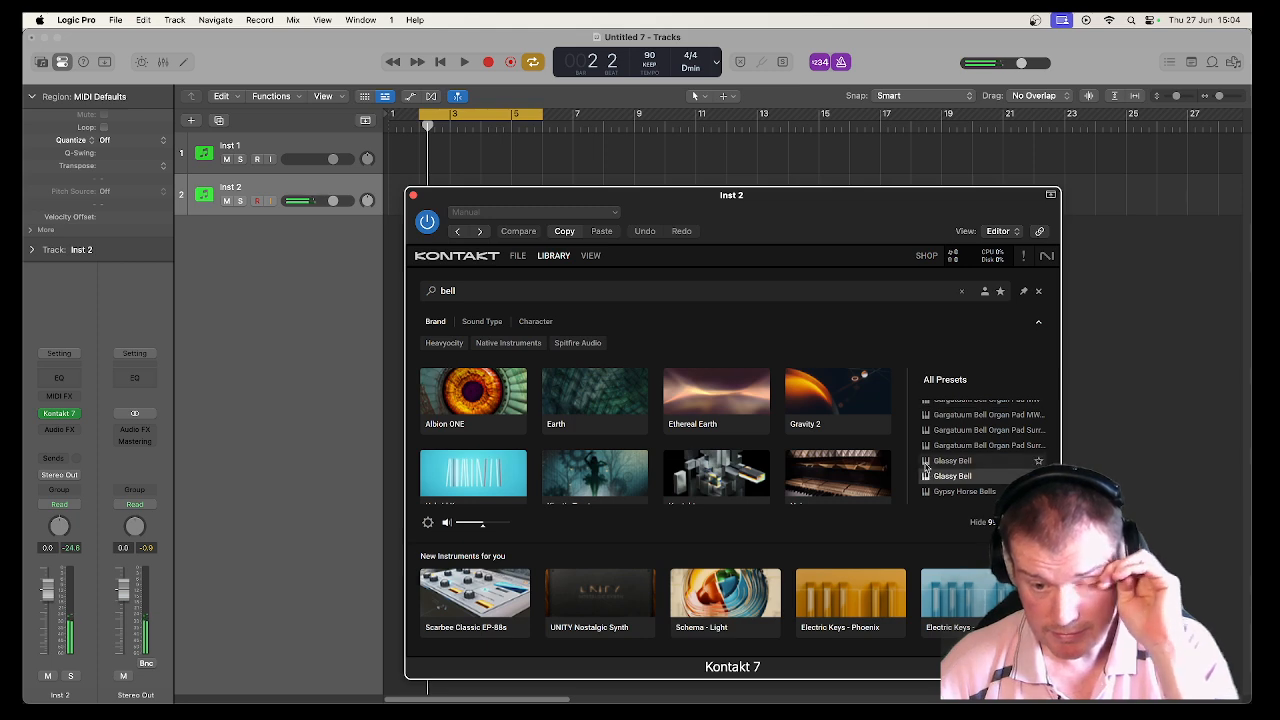
scroll(926, 466, down, 1)
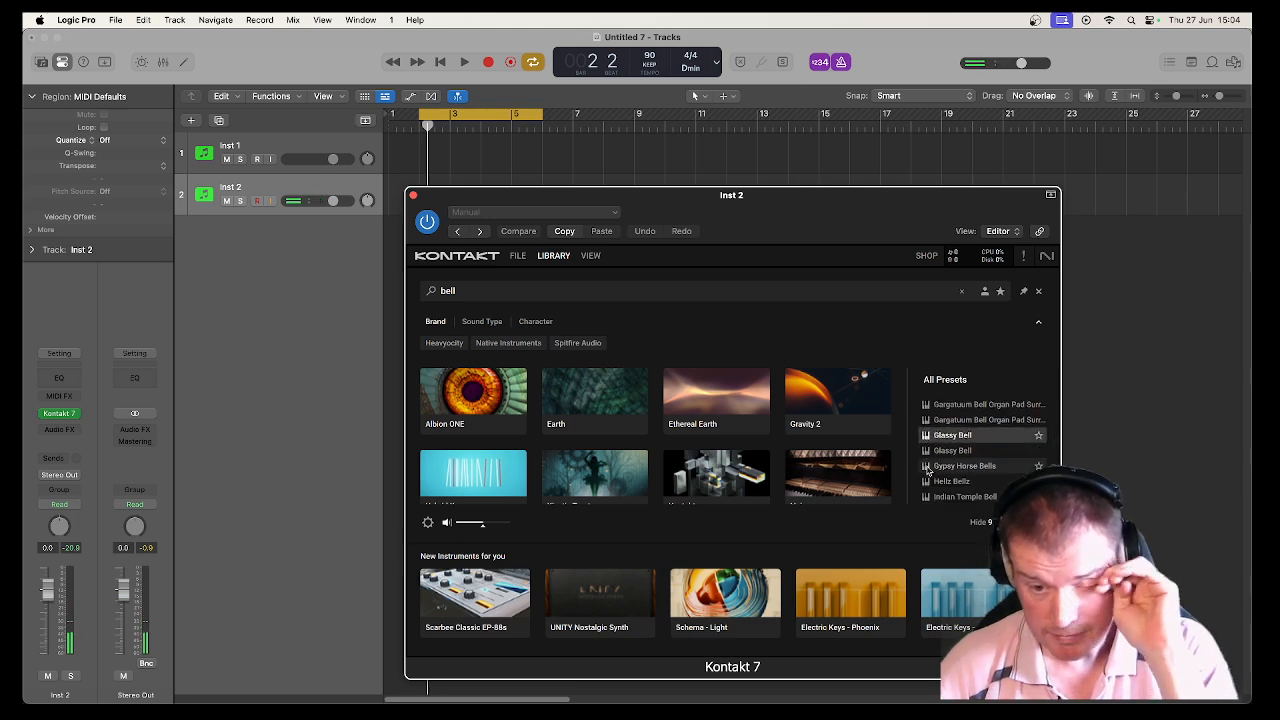
click(926, 465)
scroll(927, 467, down, 1)
click(926, 465)
scroll(926, 466, down, 1)
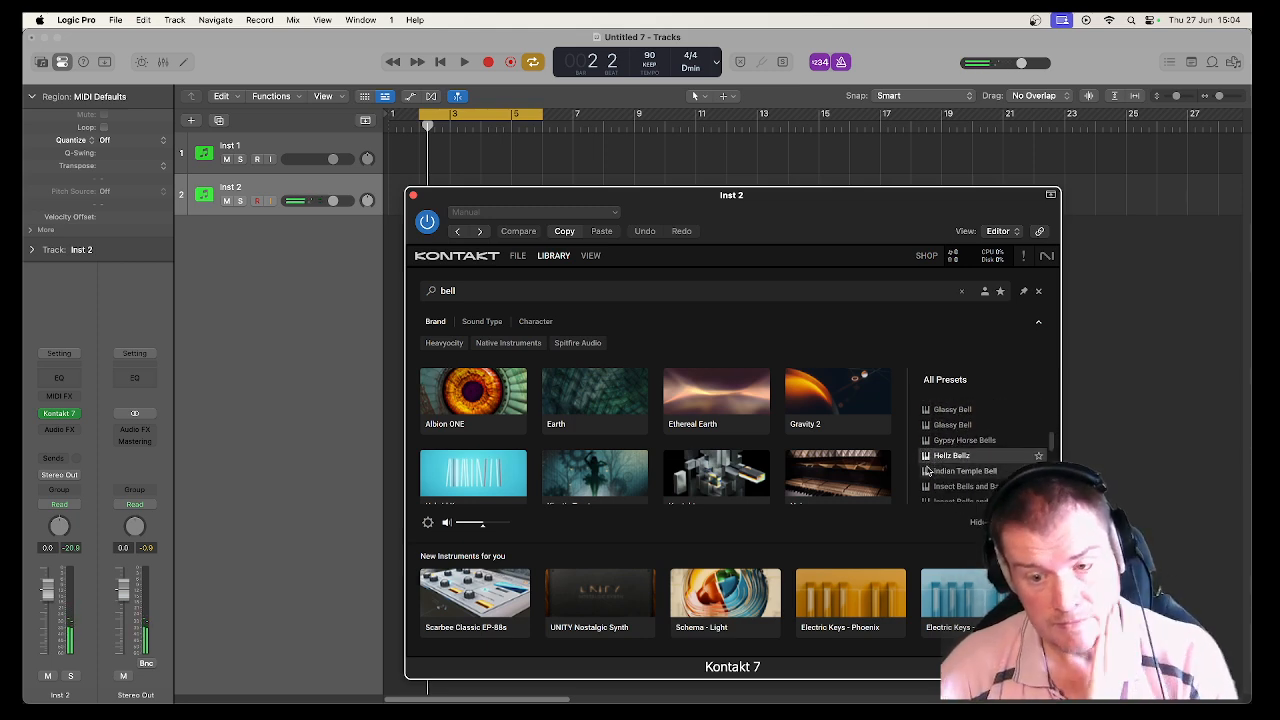
Audition the Indian Temple Bell, Insect Bells and Bock Beat, and Japanese Temple Bell presets.
click(926, 465)
scroll(926, 465, down, 2)
click(926, 464)
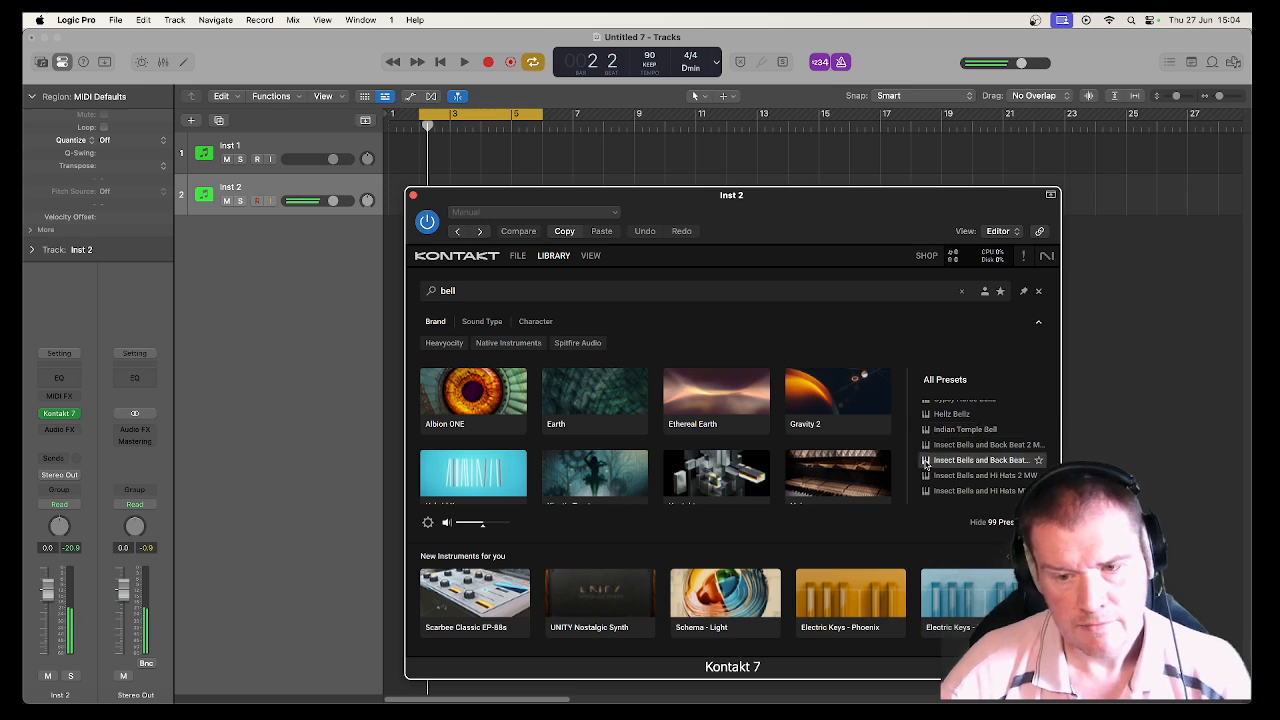
scroll(926, 465, down, 3)
click(926, 465)
click(922, 438)
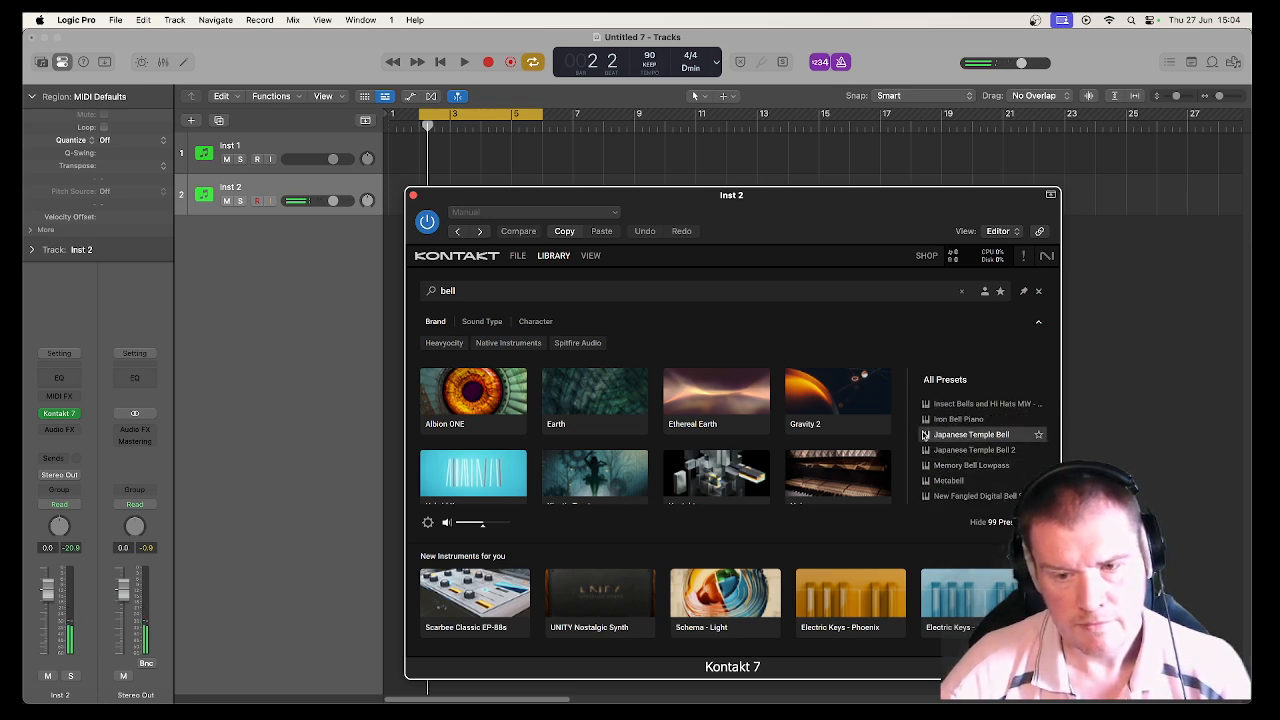
Audition the Rusty Bells vs Wolf Call MW, Shaper Bell and Strangely Mysterious Soft Bell presets.
scroll(924, 445, down, 2)
click(926, 453)
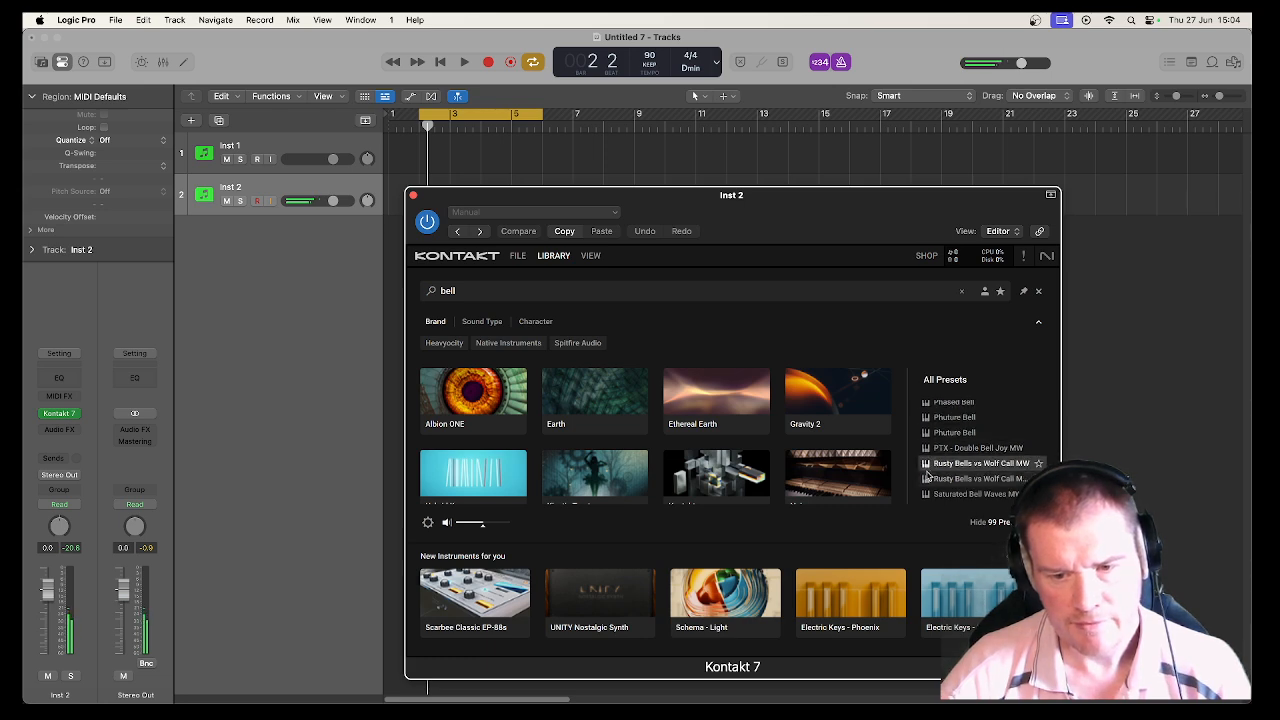
scroll(926, 470, down, 3)
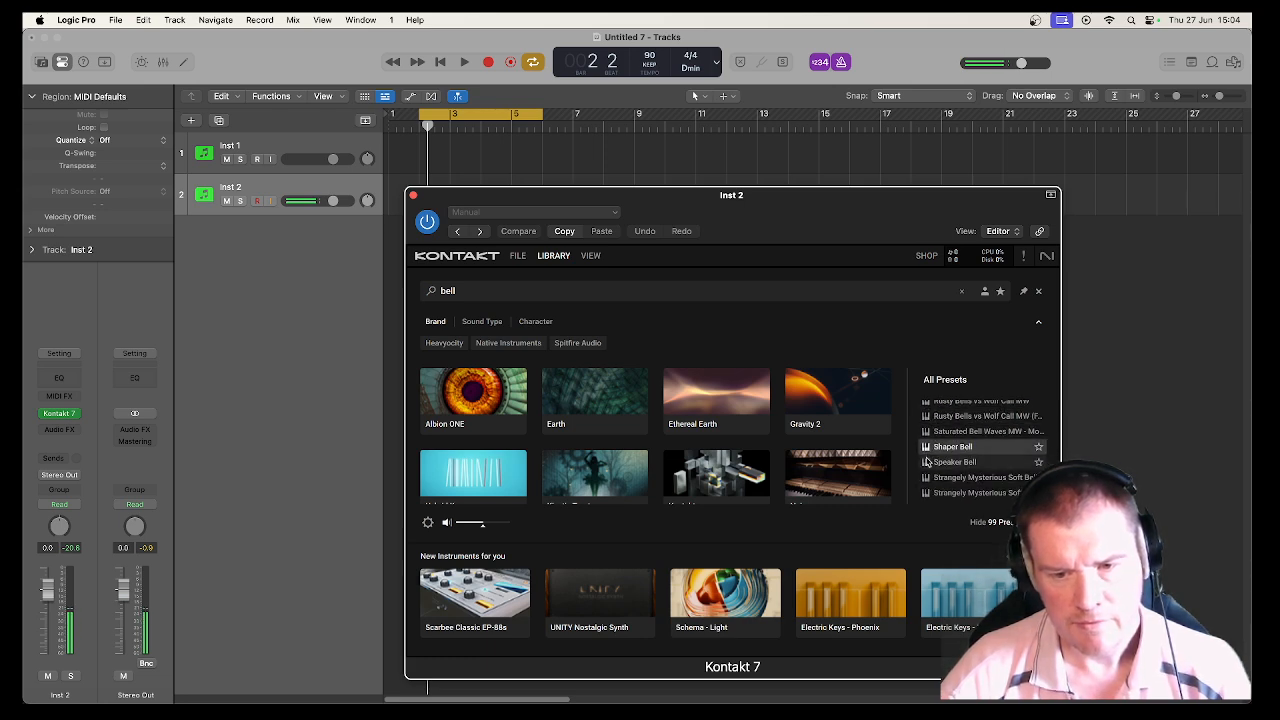
scroll(926, 462, down, 3)
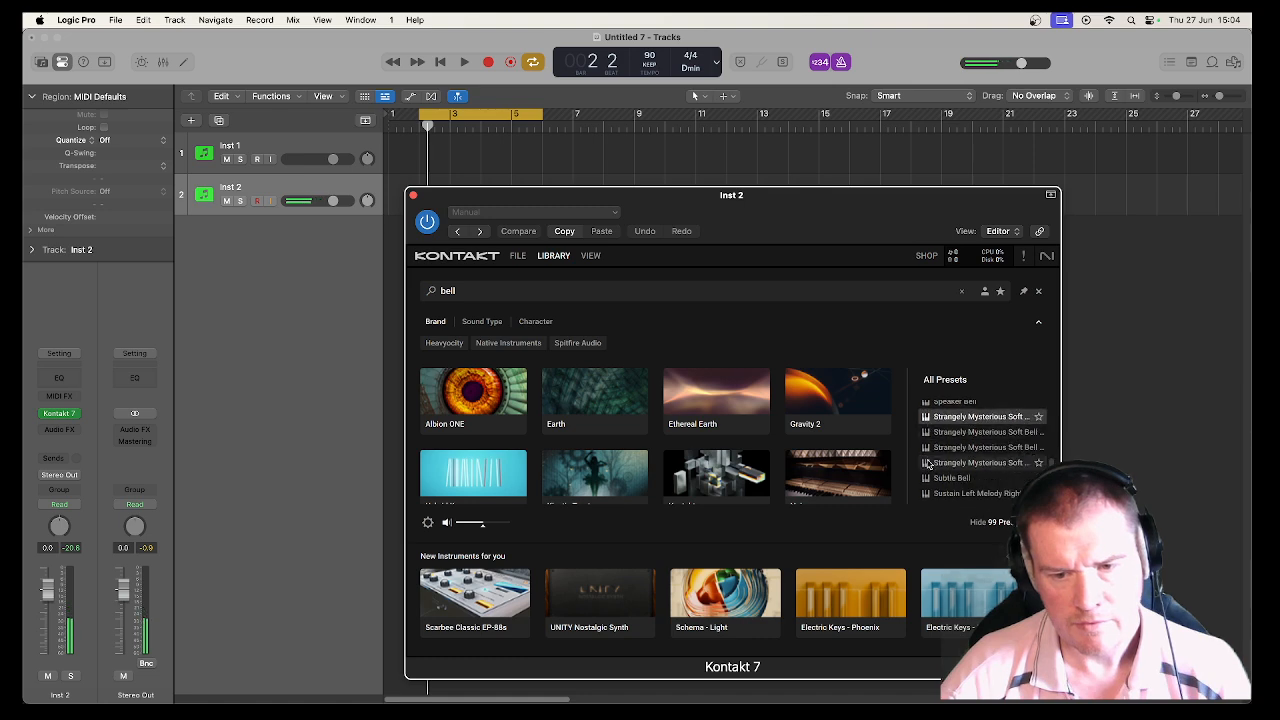
click(928, 463)
Audition the Subtle Bell, Sustain Left Melody Right, Tiberian Temple Bell and Warped Bell vs Droog Pad presets.
scroll(928, 462, down, 2)
click(928, 449)
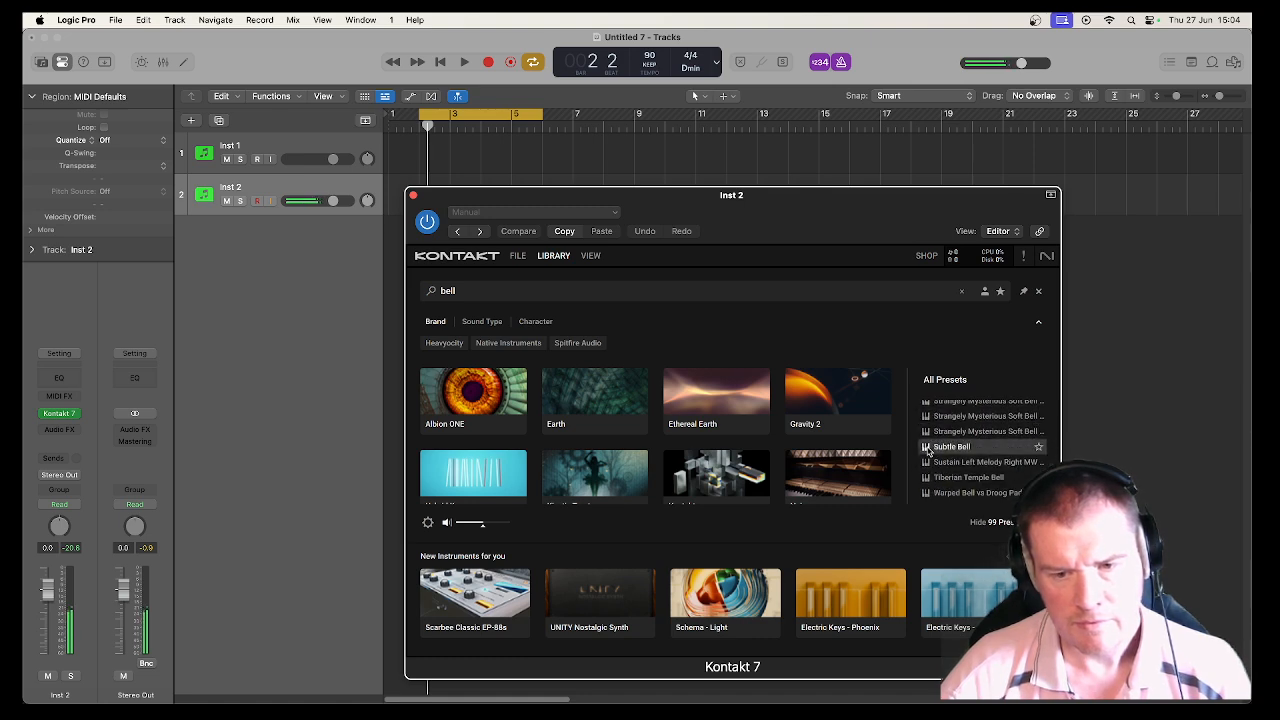
scroll(928, 451, down, 1)
click(928, 446)
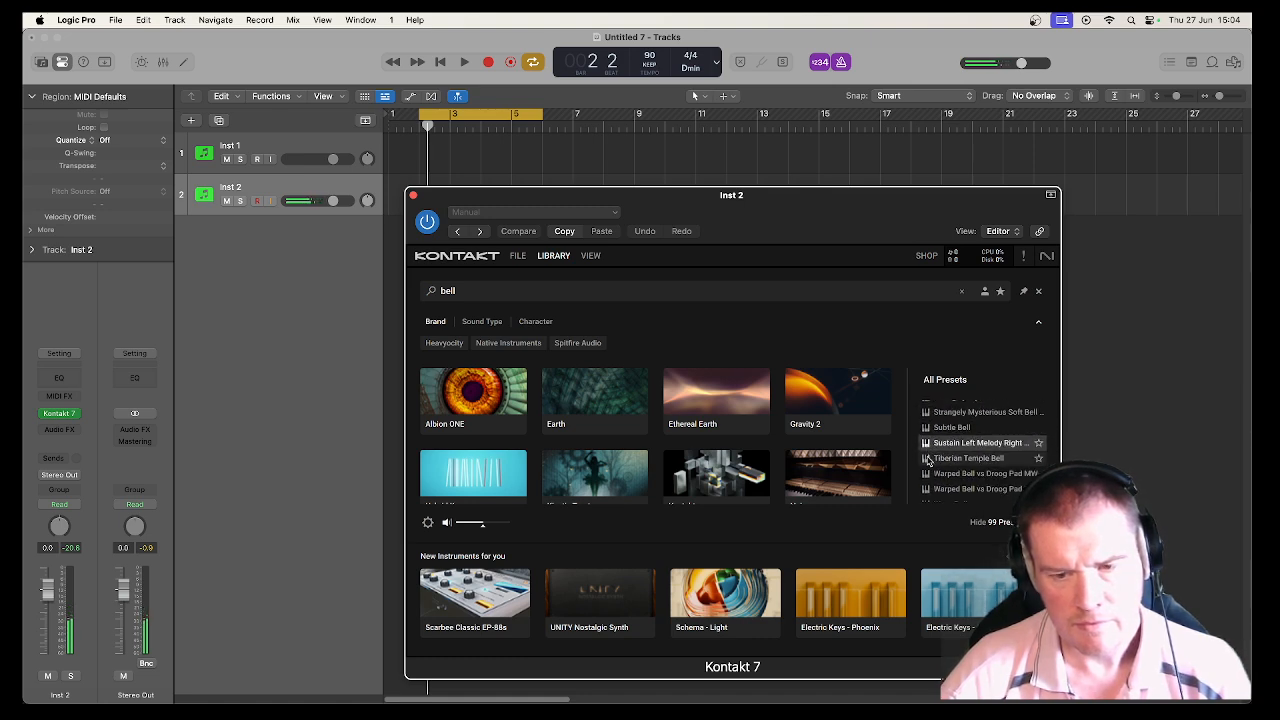
click(928, 460)
scroll(928, 459, down, 1)
click(928, 443)
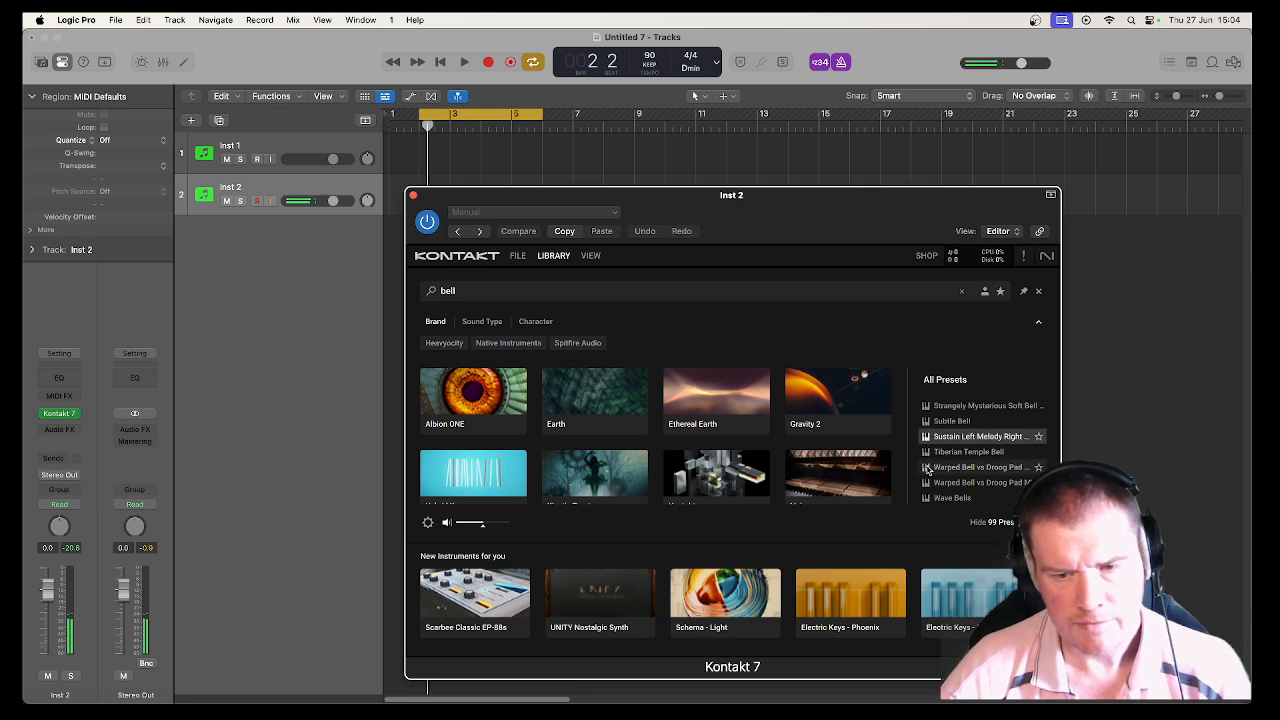
click(928, 467)
Audition the Winter Night Bell preset, load it on the Inst 2 track and close the Kontakt window.
scroll(927, 455, down, 5)
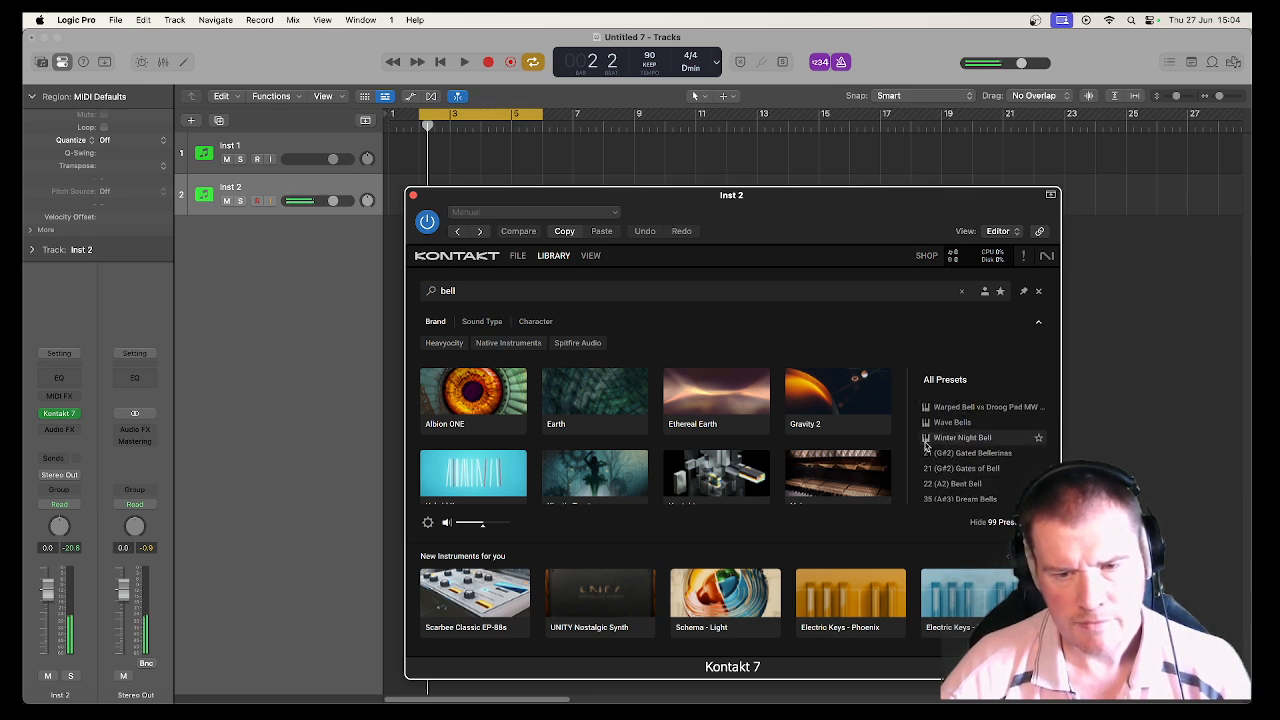
click(927, 441)
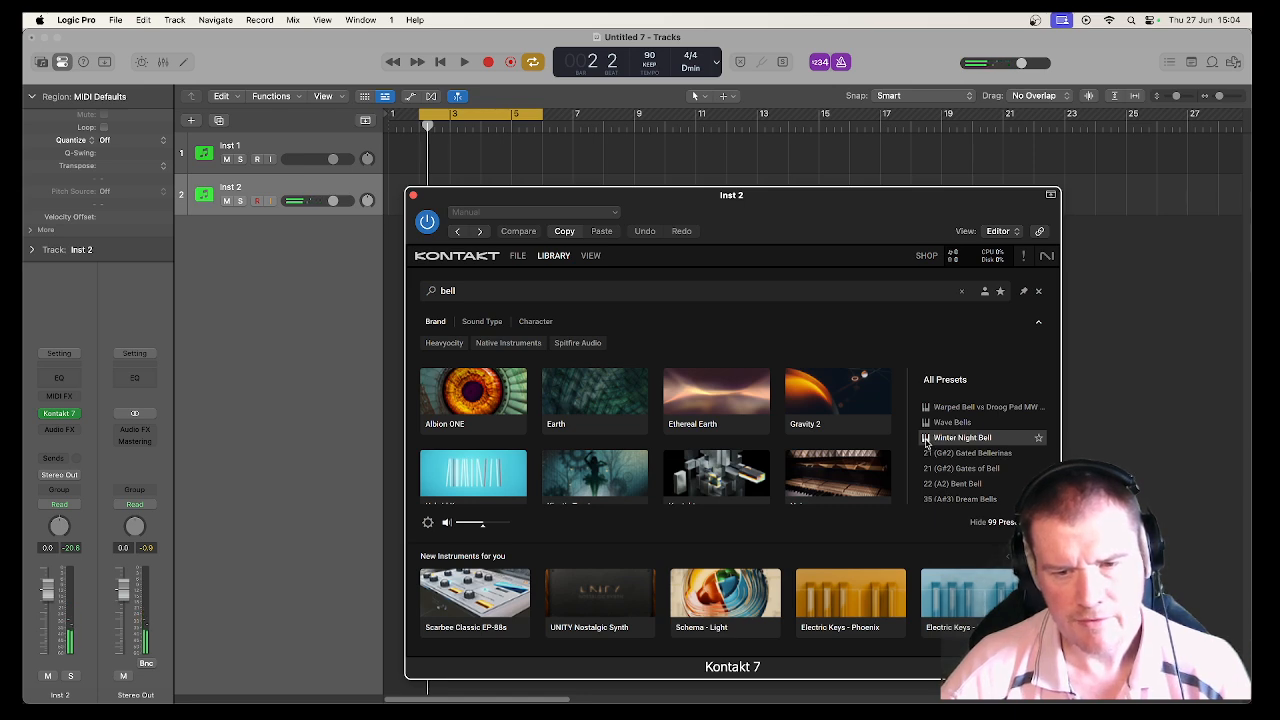
double_click(927, 441)
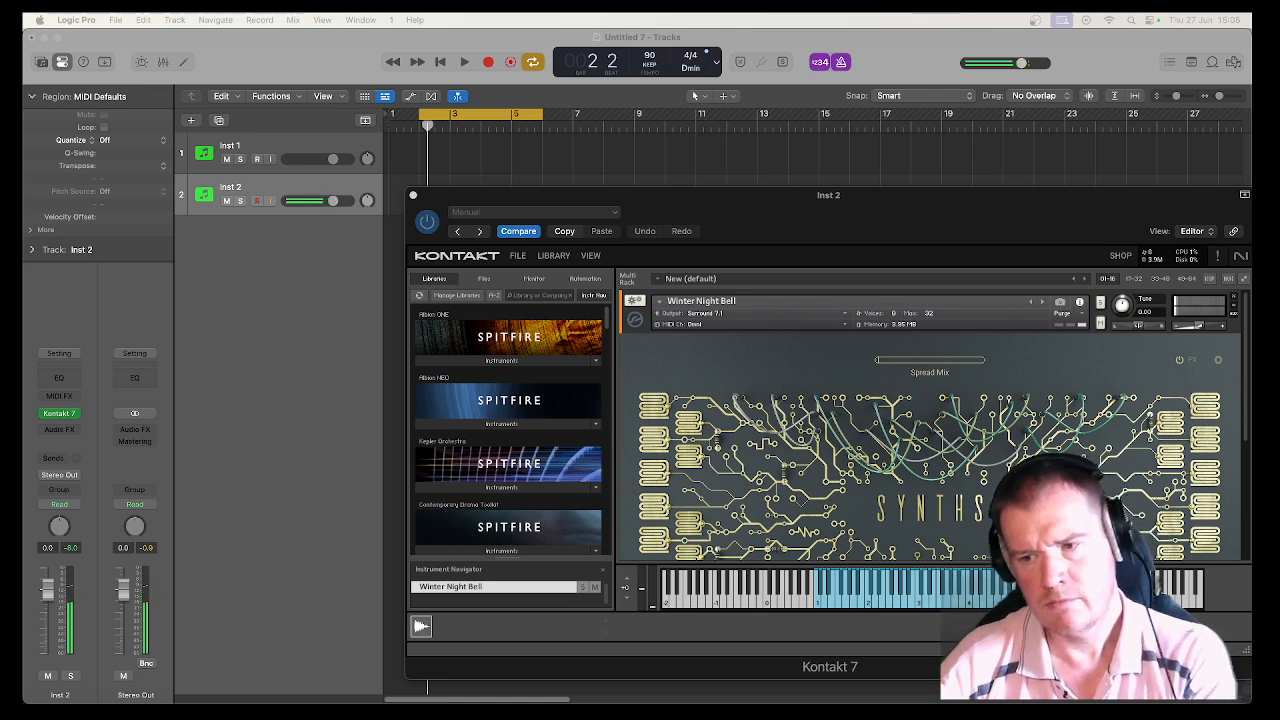
click(352, 299)
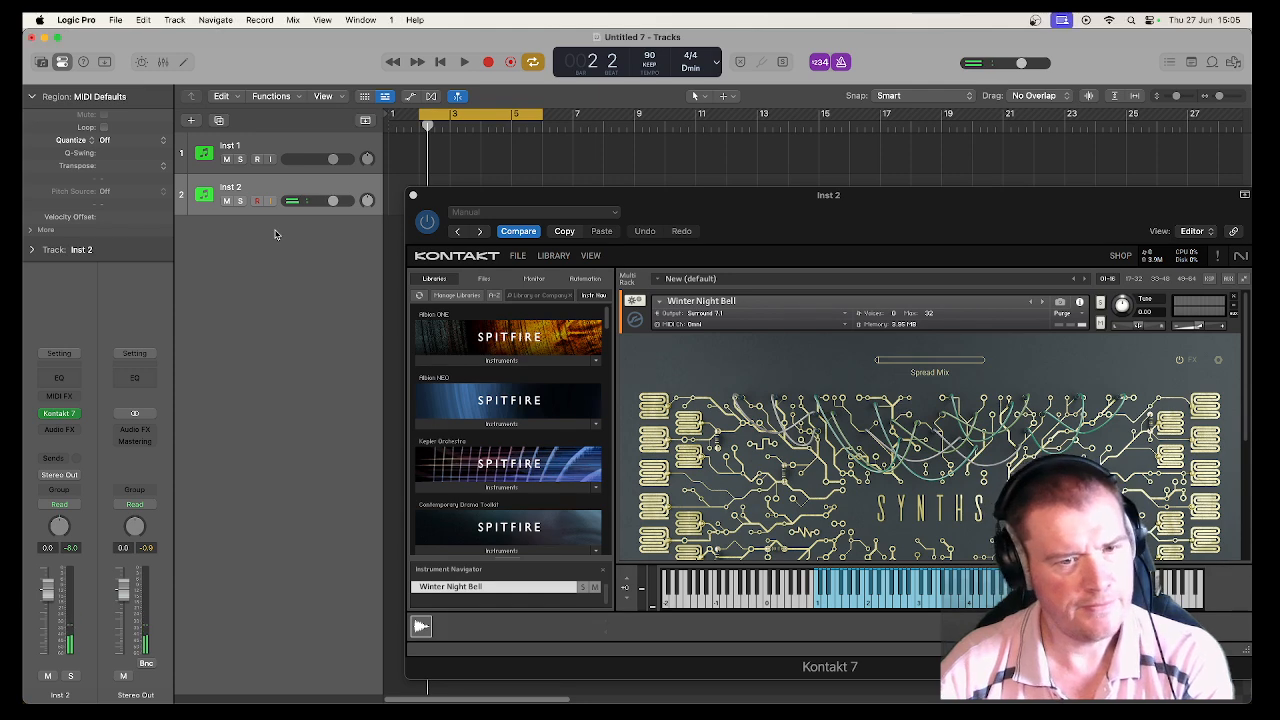
click(413, 195)
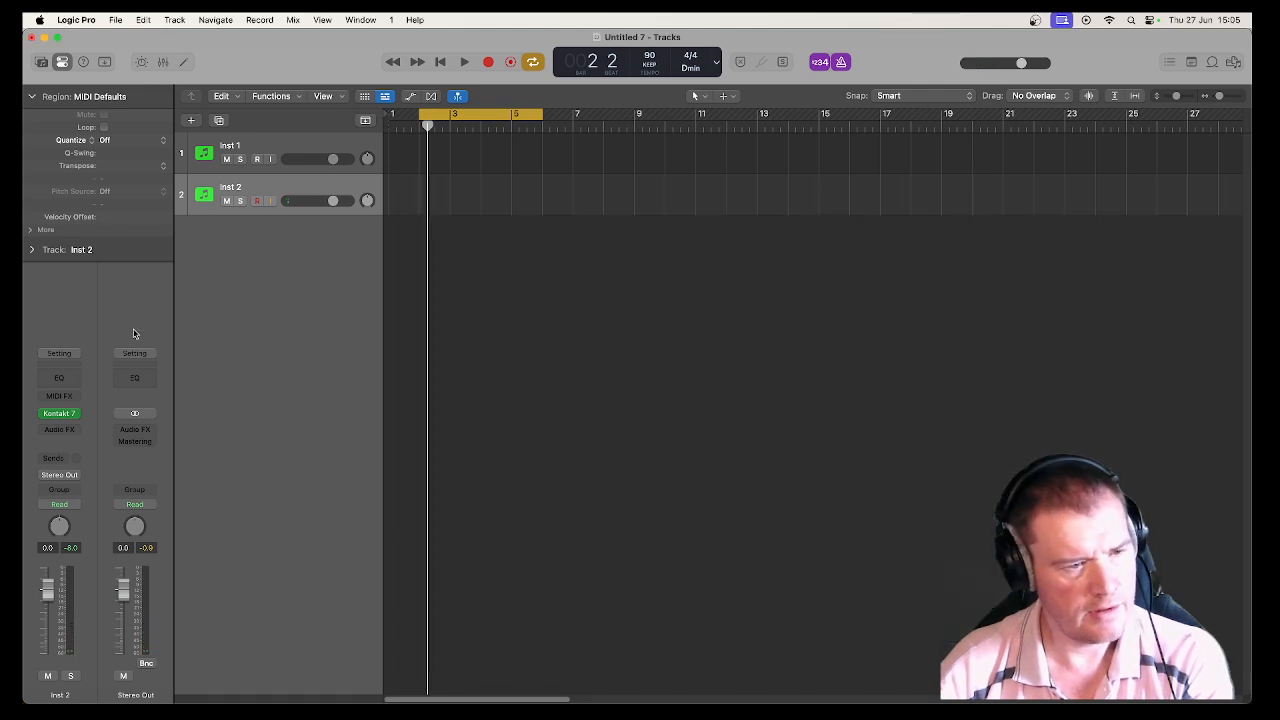
Insert the Arpeggiator MIDI effect on the Inst 2 track with the up/down note order.
click(65, 402)
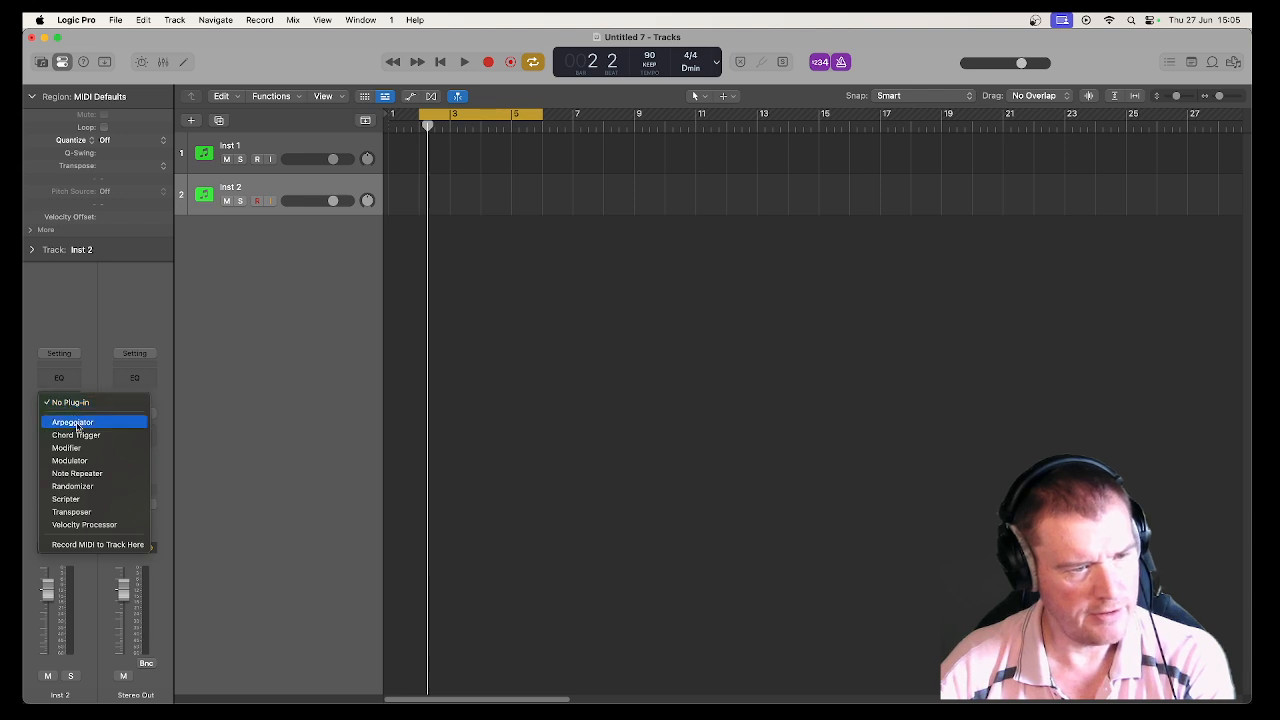
click(77, 426)
click(650, 402)
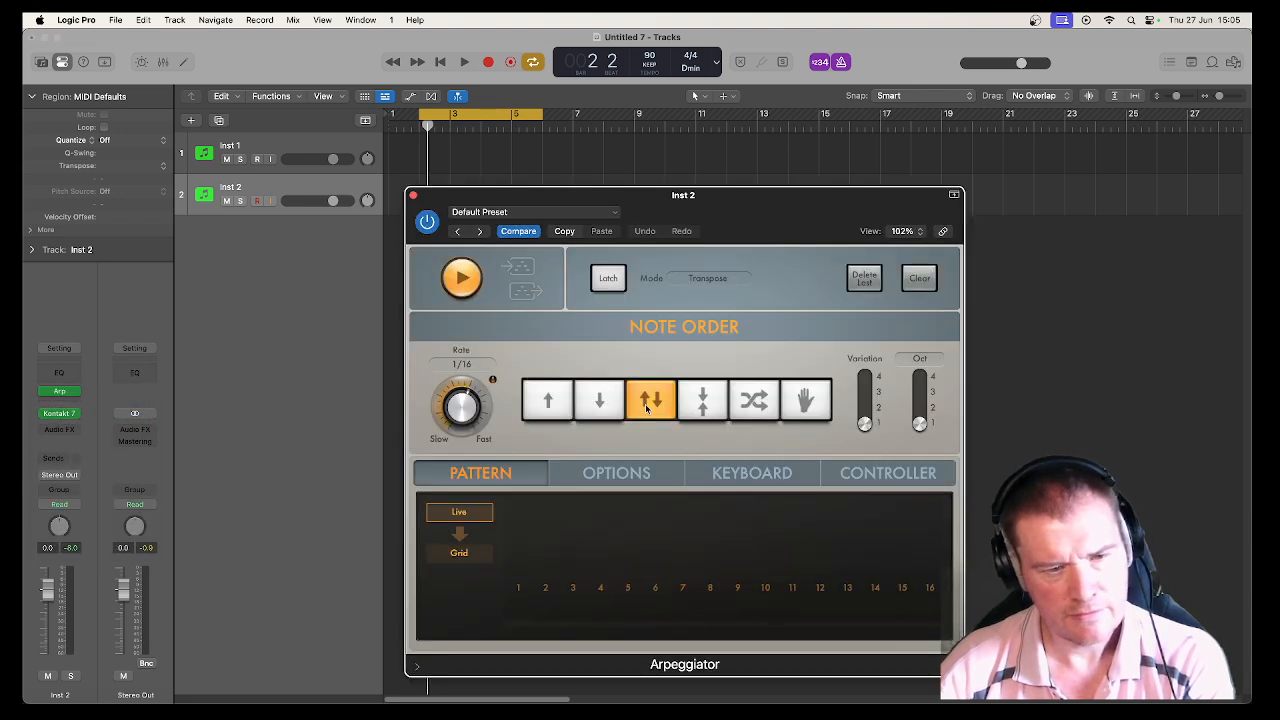
Try the Complex Chord Groove 07 arpeggiator preset with the rate set to 1/8.
click(498, 214)
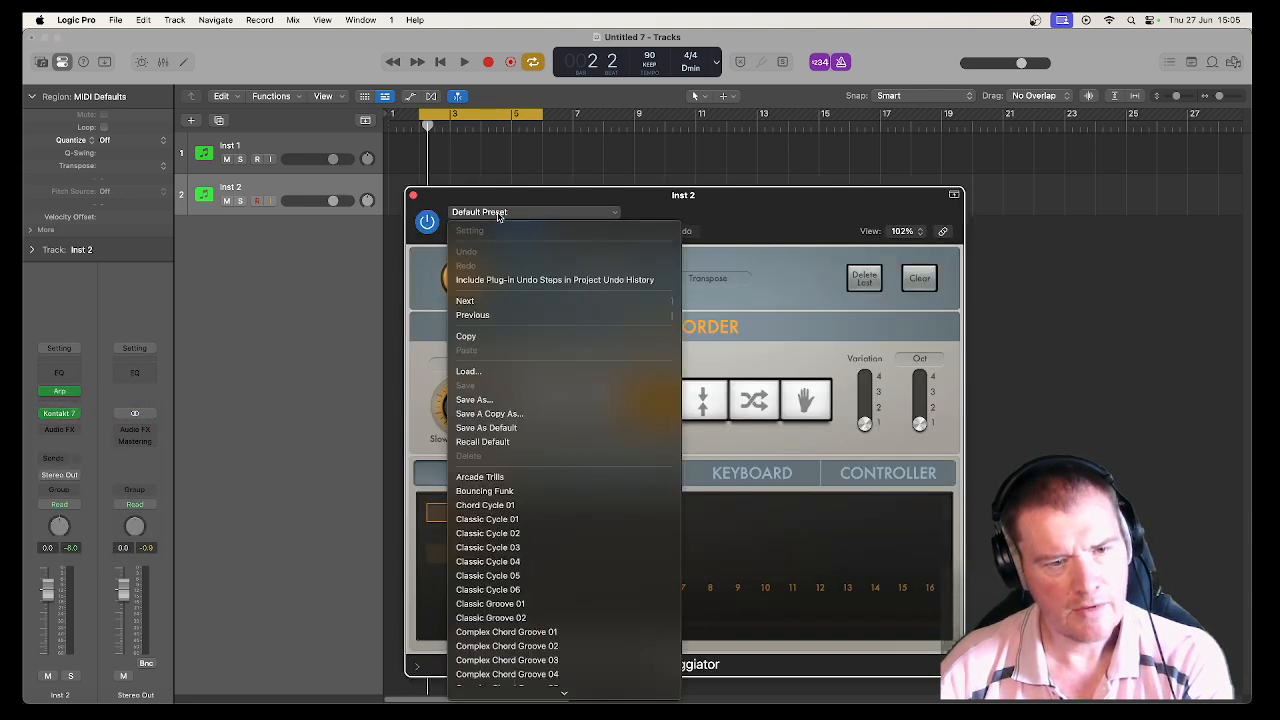
scroll(609, 490, down, 5)
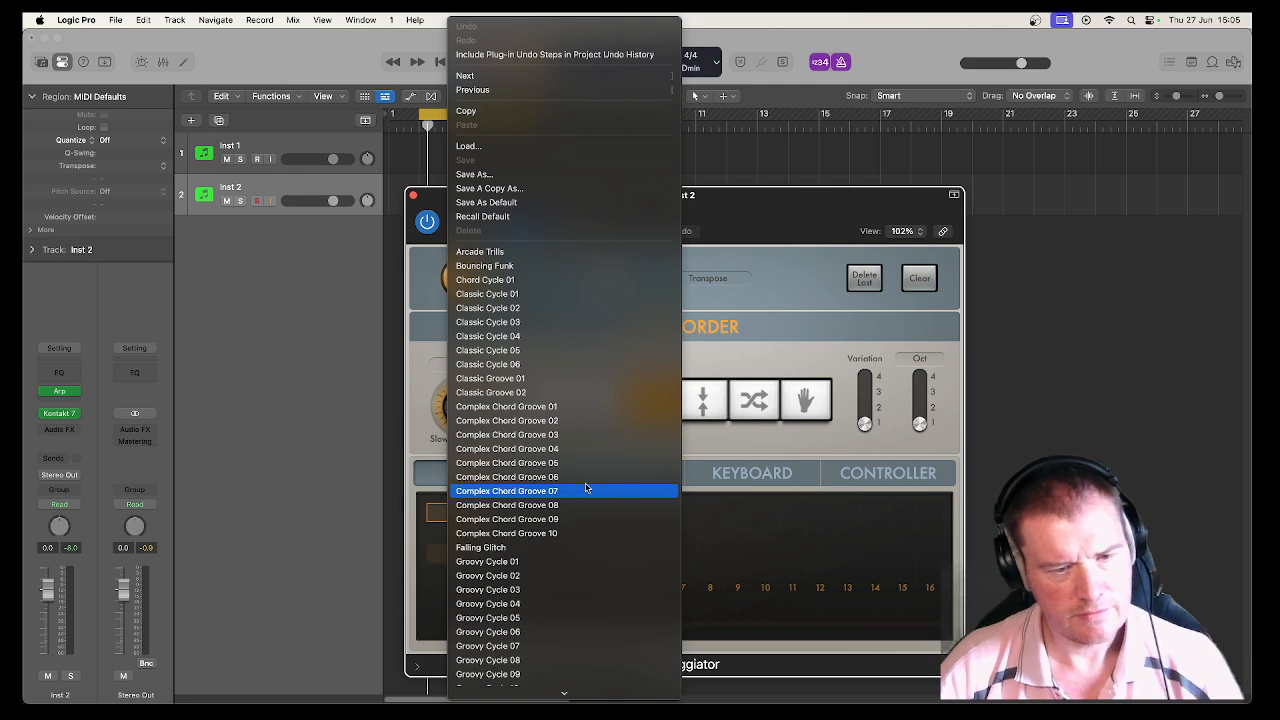
click(586, 490)
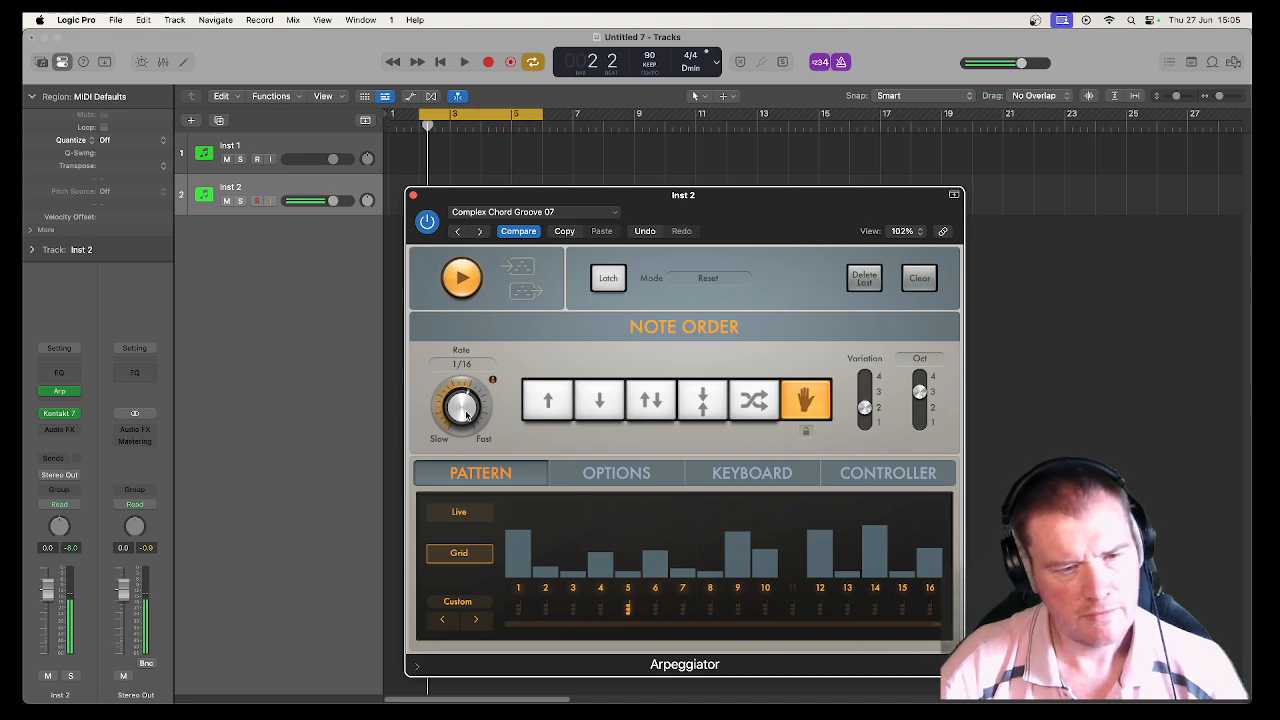
drag(466, 415, 467, 424)
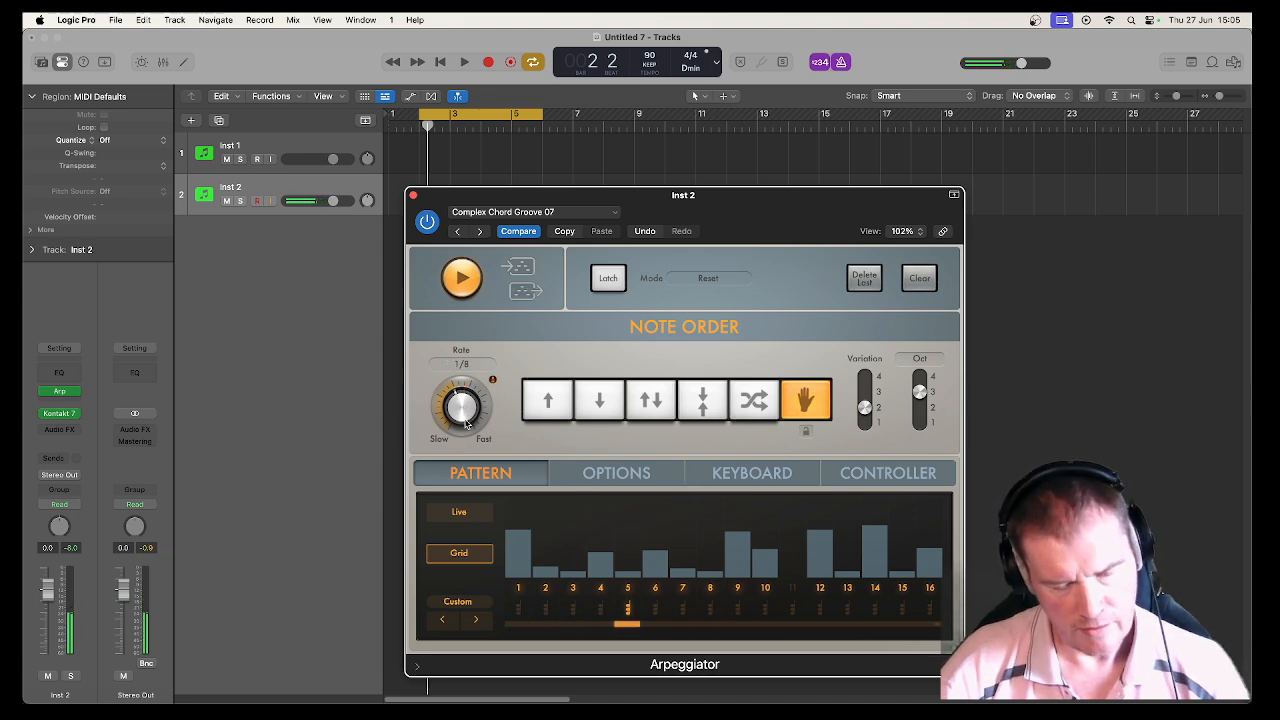
Try the Groovy Cycle 02 and Chord Cycle 01 arpeggiator presets.
click(519, 214)
scroll(537, 505, down, 6)
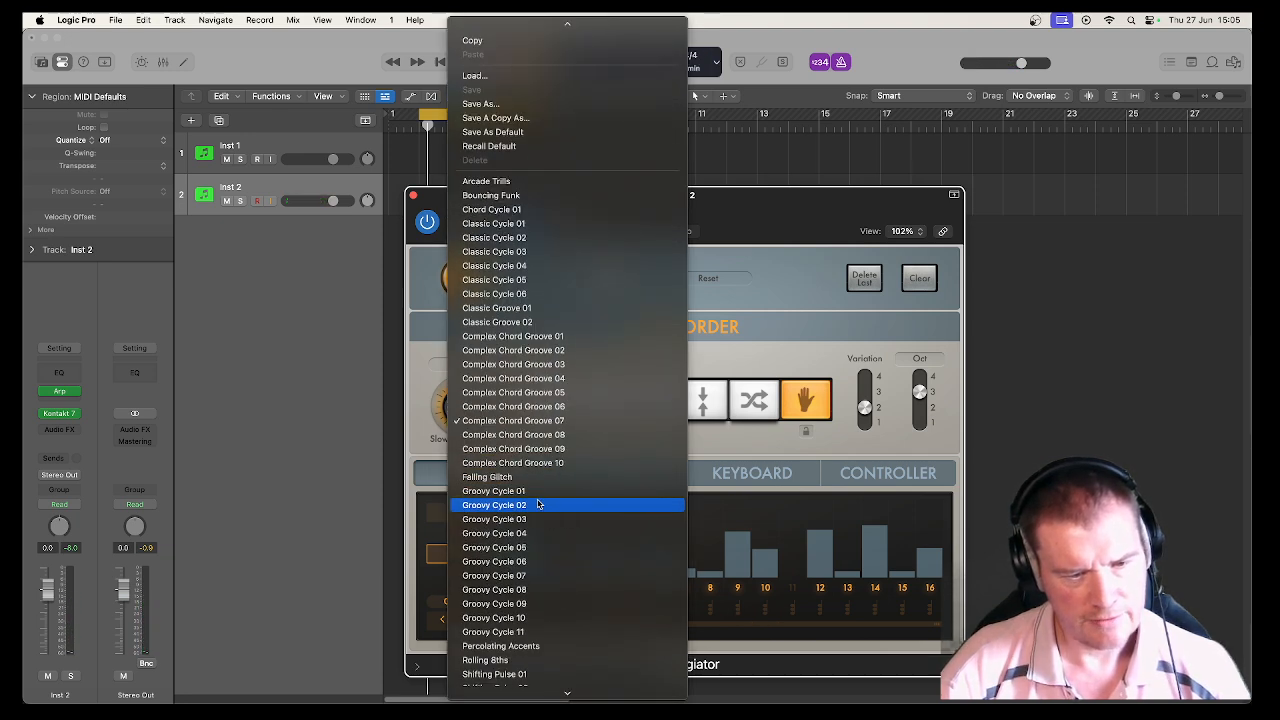
click(537, 505)
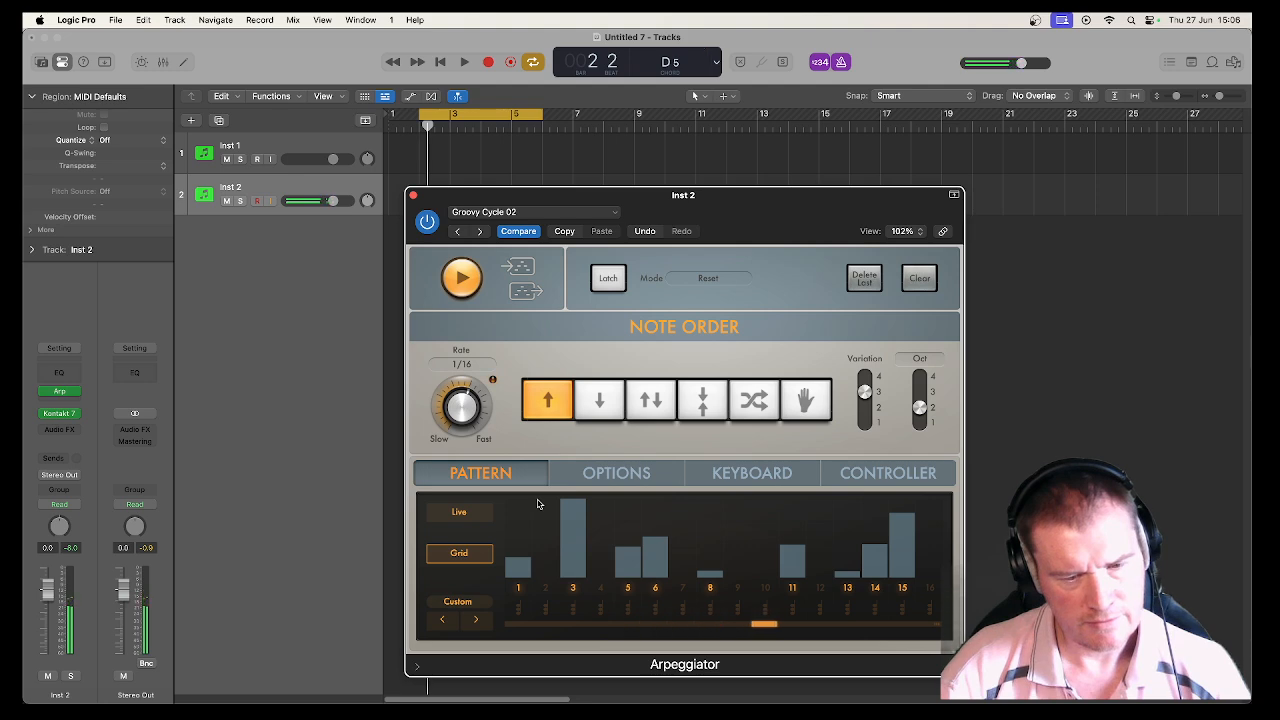
click(521, 214)
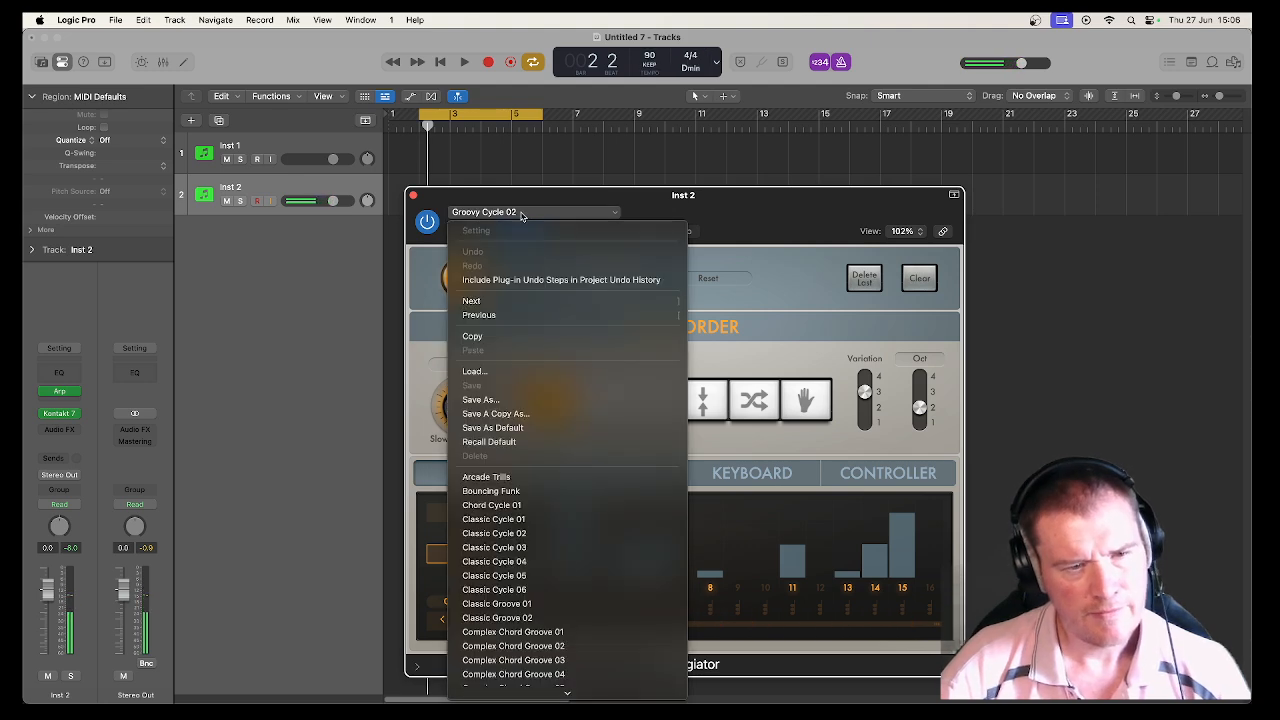
scroll(593, 526, down, 3)
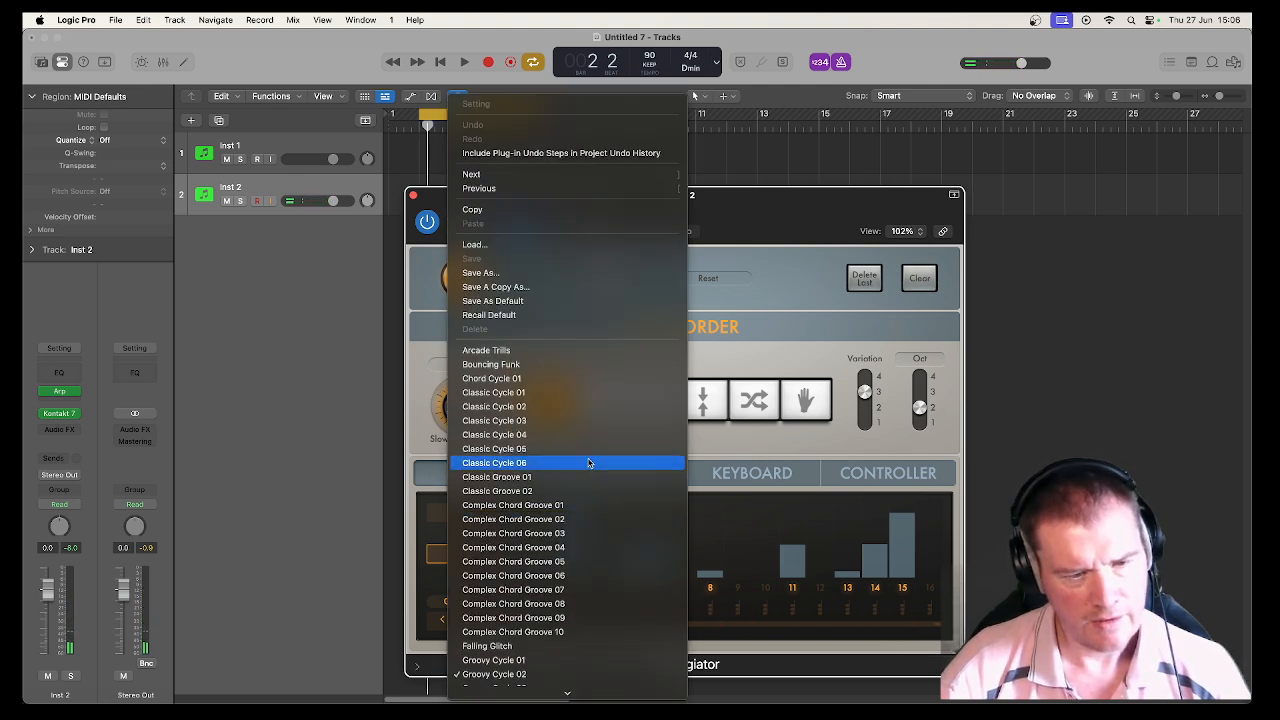
click(584, 386)
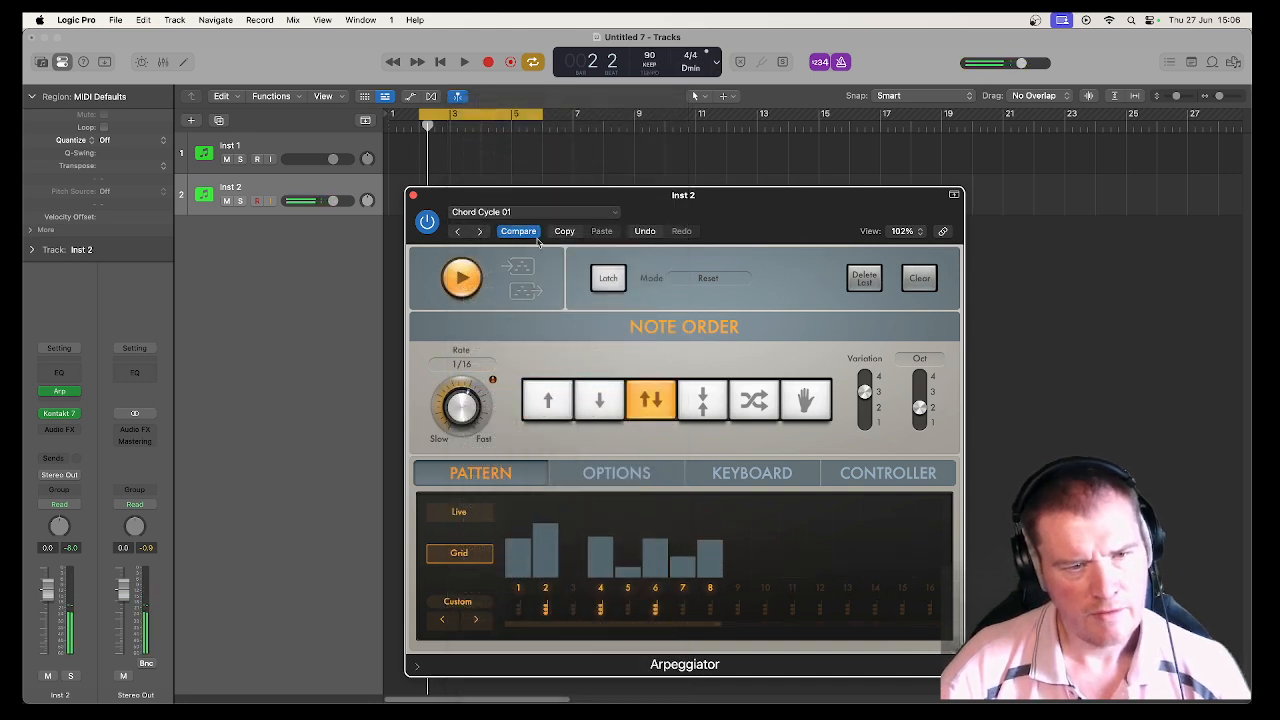
Advance through the Classic Cycle arpeggiator presets to Classic Cycle 03.
click(478, 232)
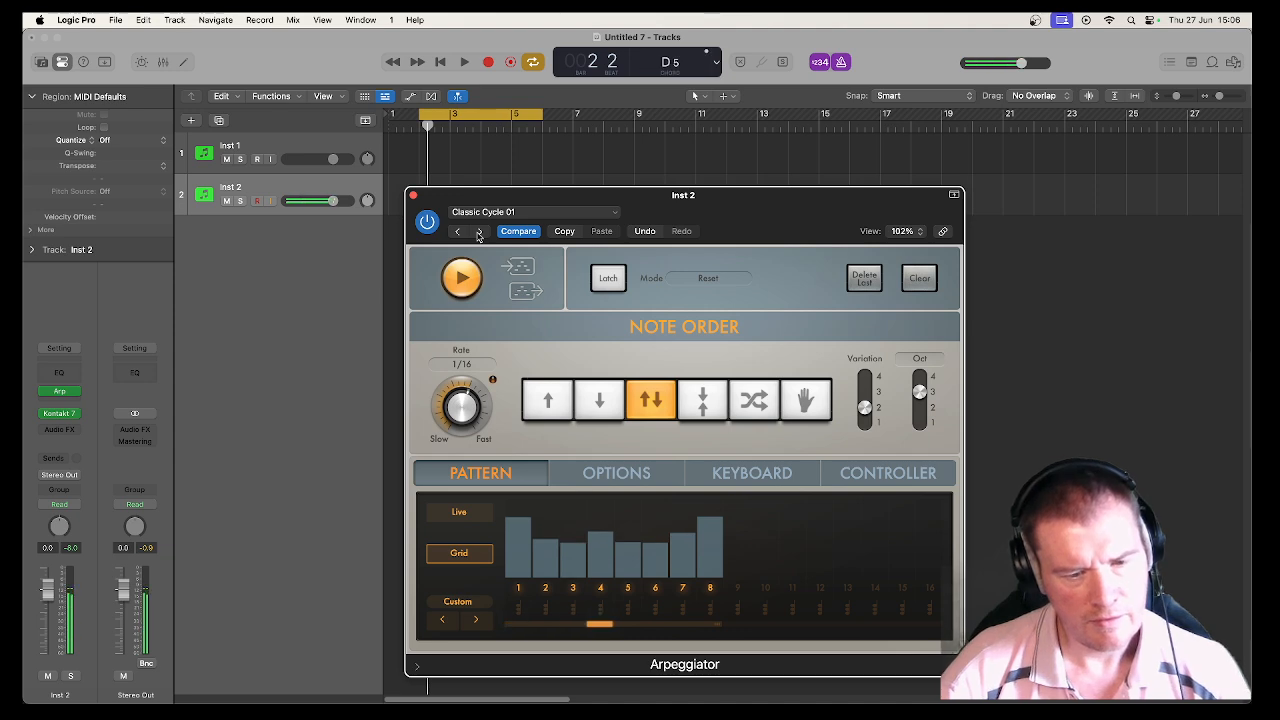
click(478, 232)
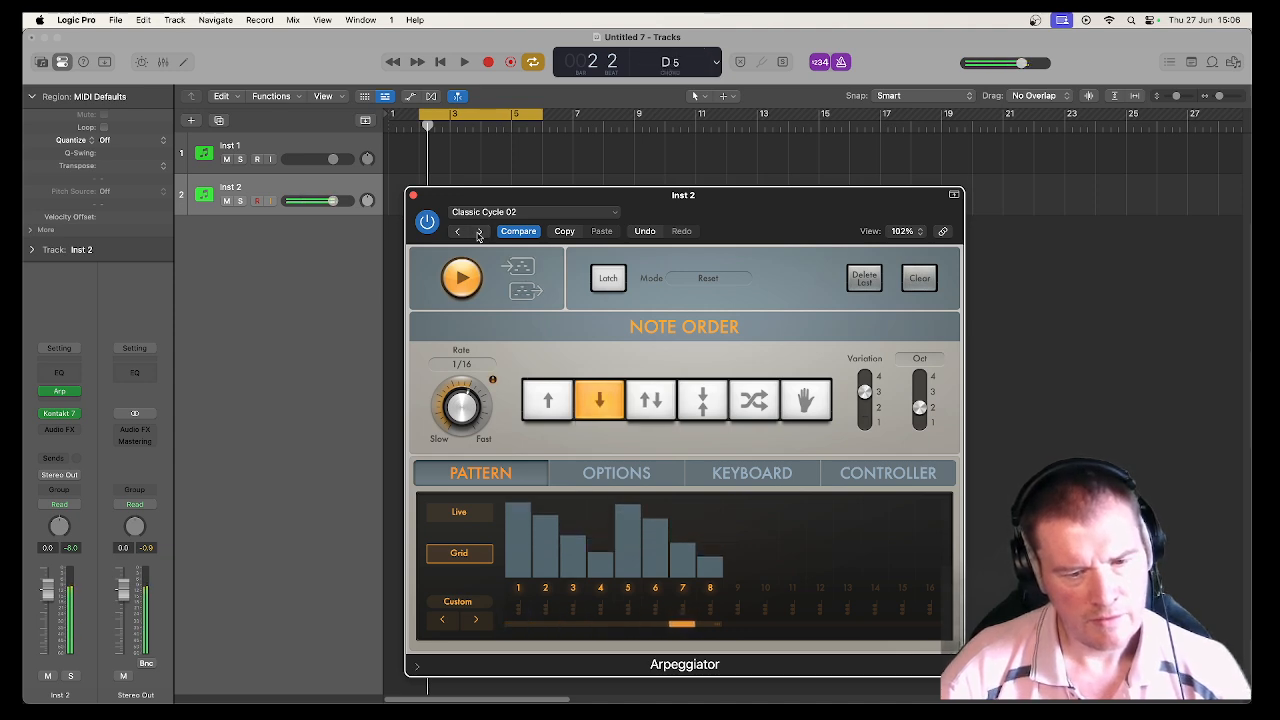
click(478, 232)
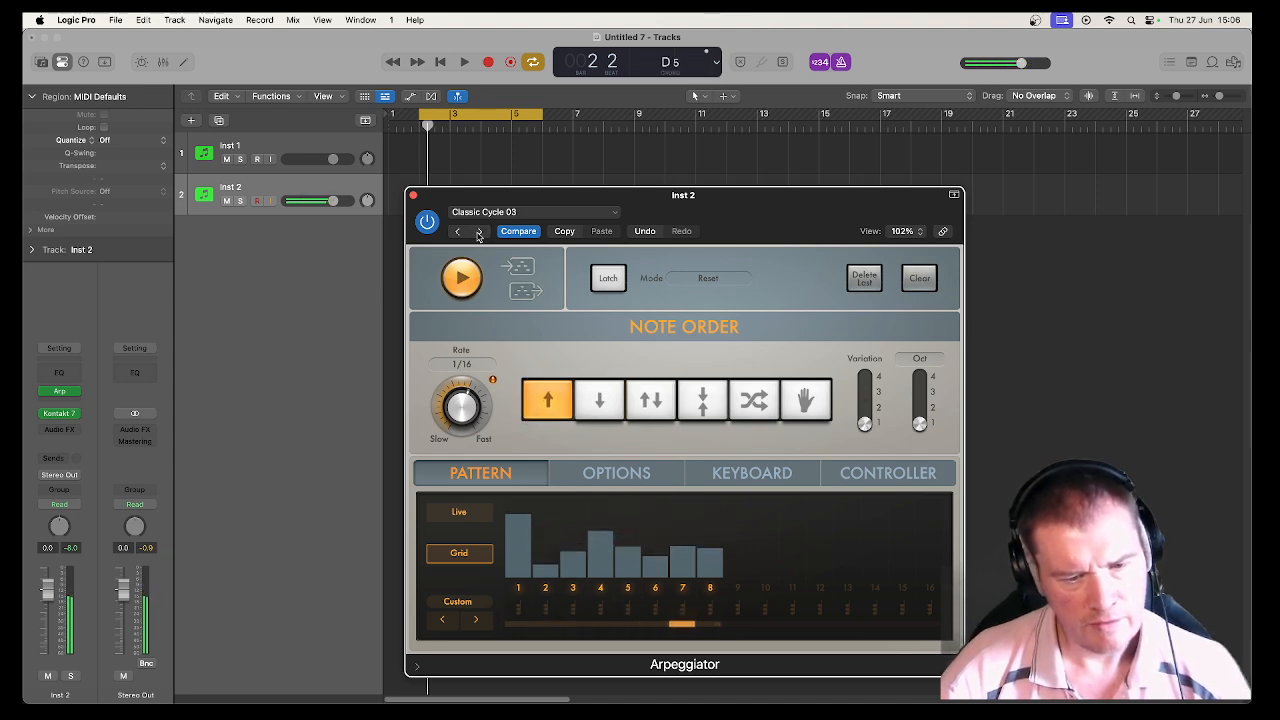
Set the arpeggiator rate to 1/8 and its note order to up/down, and close its window.
drag(464, 407, 466, 431)
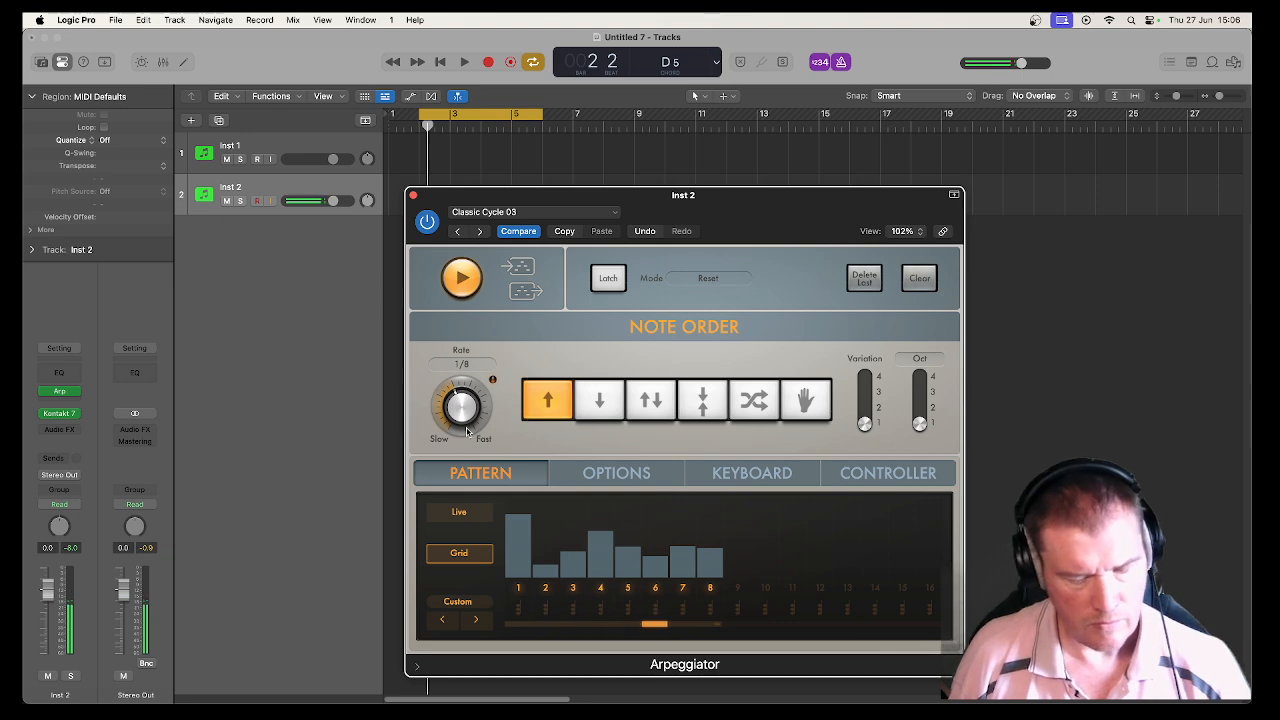
click(652, 401)
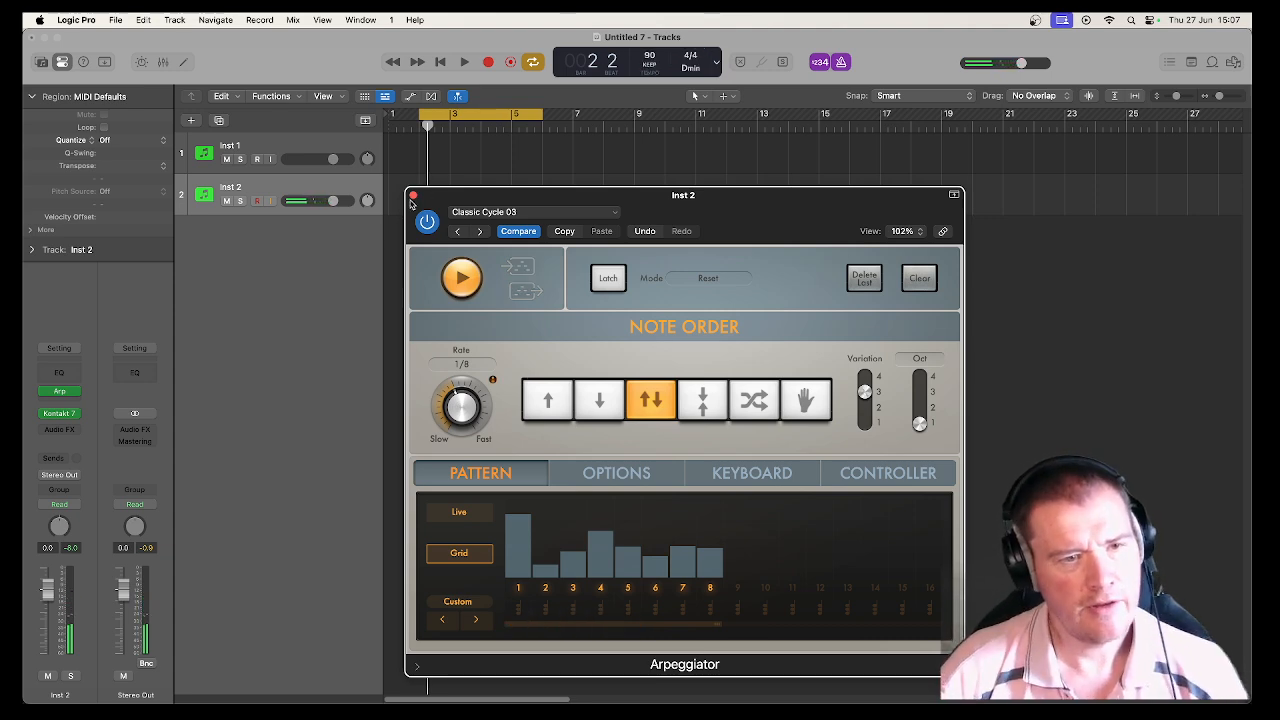
click(413, 196)
Record a sustained D5 chord on the Inst 2 track over the four-bar cycle starting at bar 2.
click(487, 62)
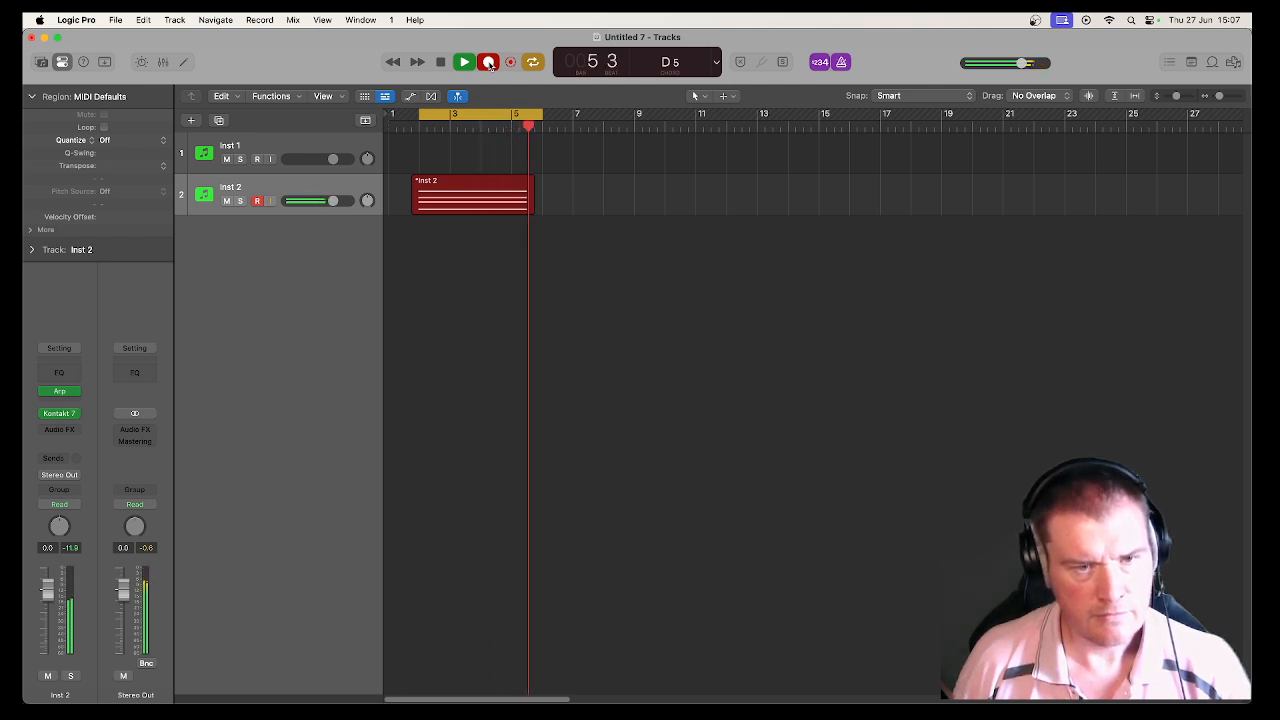
key(space)
key(space)
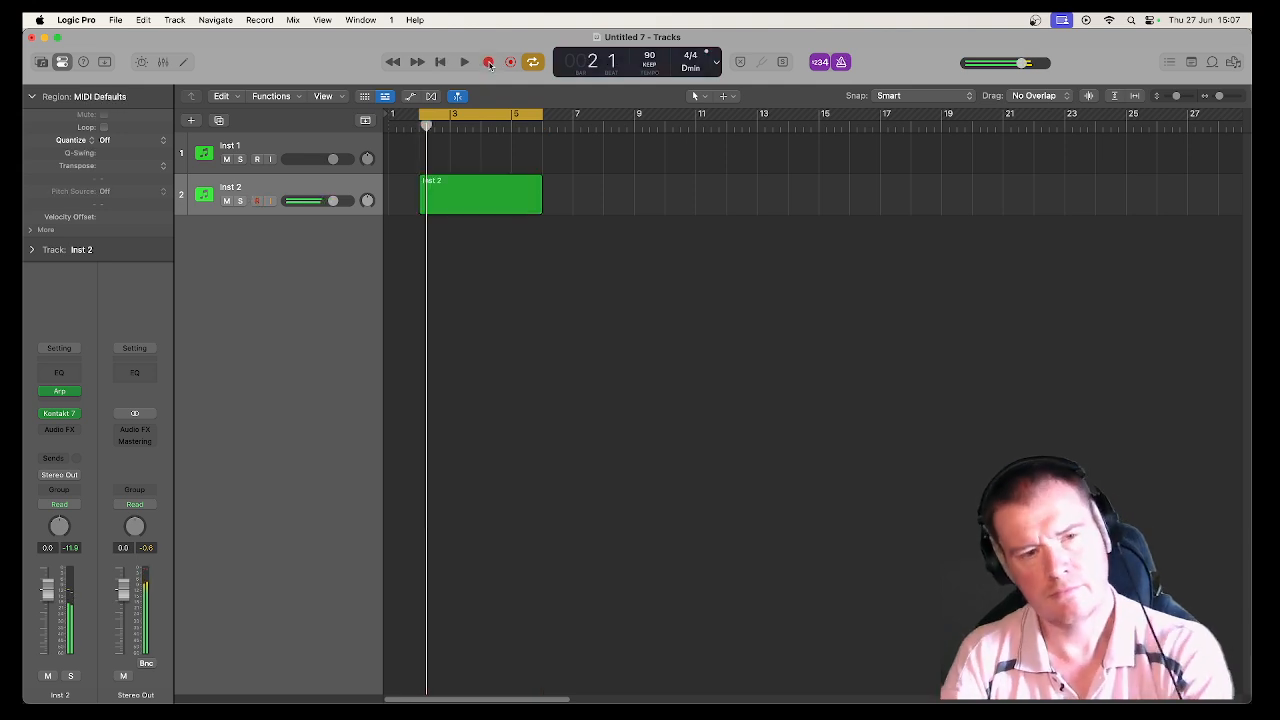
Open the Inst 2 region in the Piano Roll and align the ends of its four sustained notes with bar 6.
double_click(512, 186)
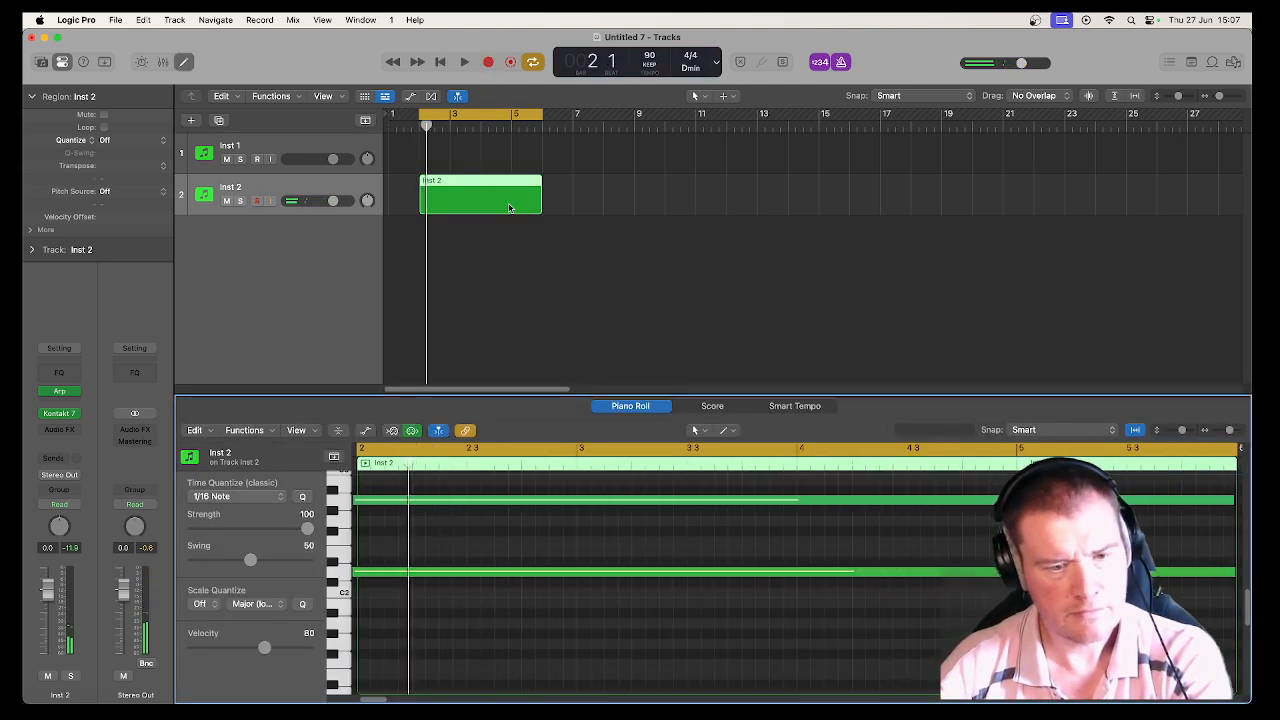
key(super+a)
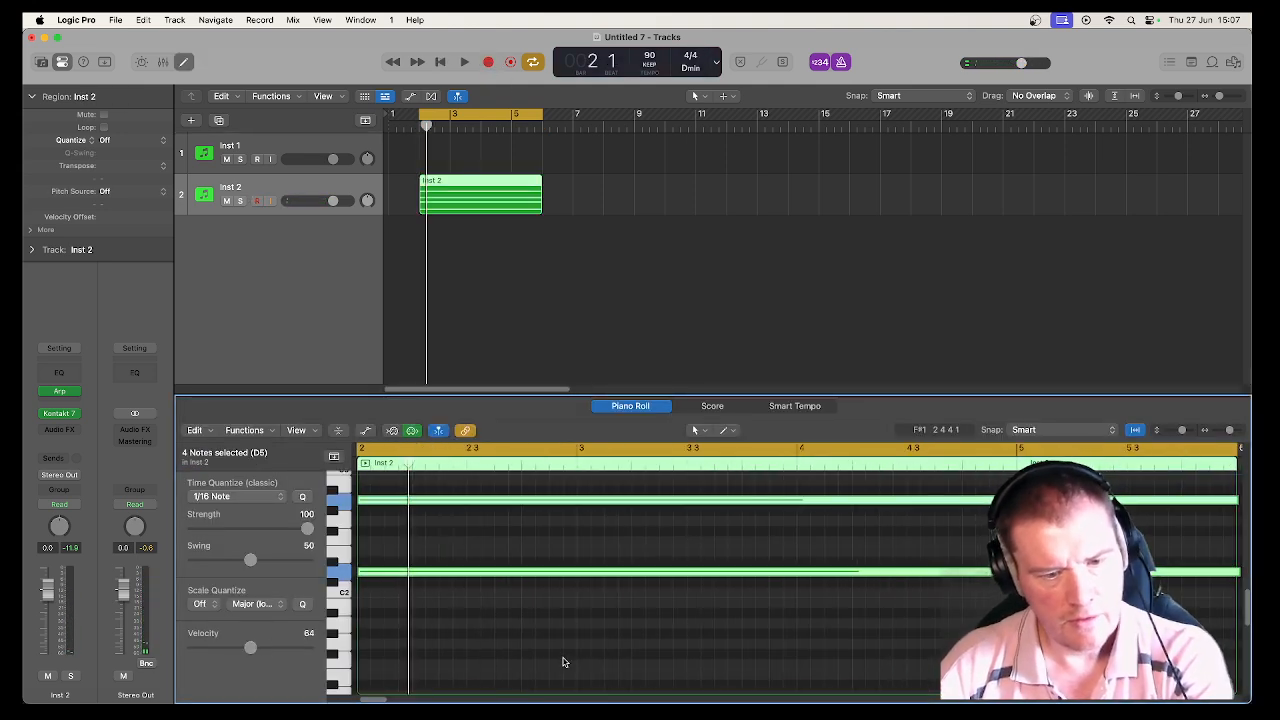
scroll(620, 620, right, 5)
scroll(888, 608, up, 3)
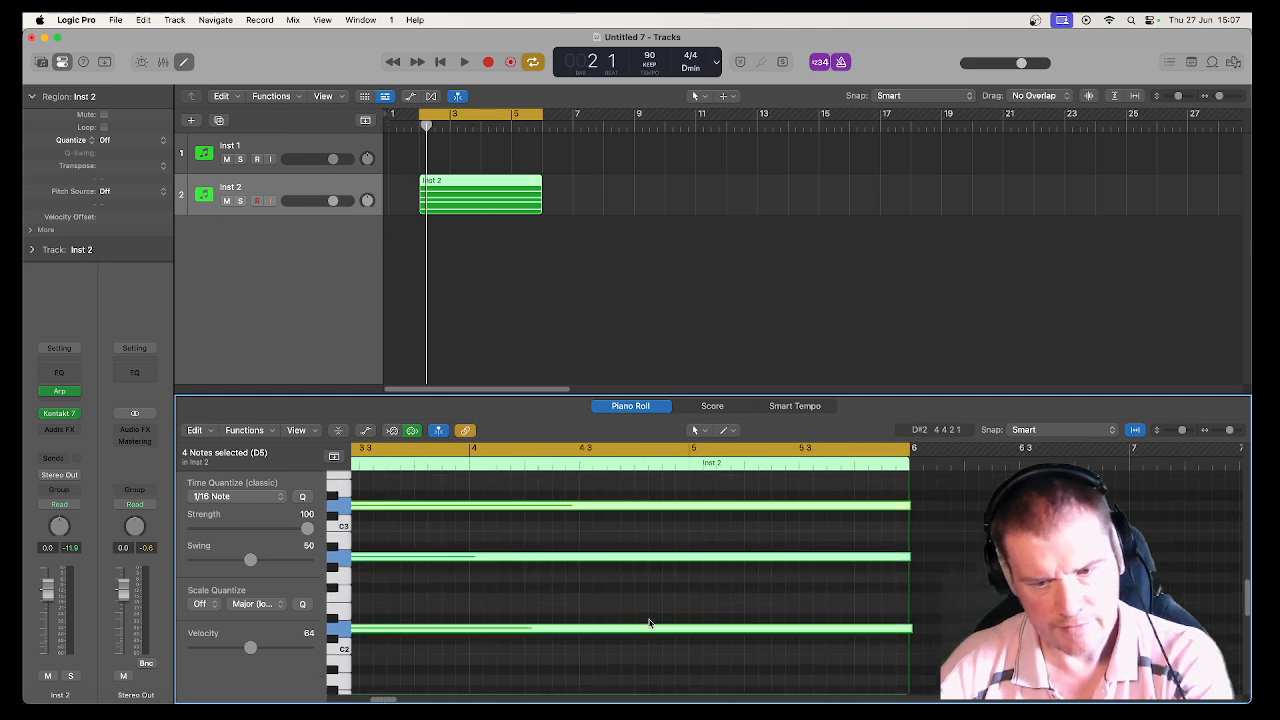
shift+click(905, 540)
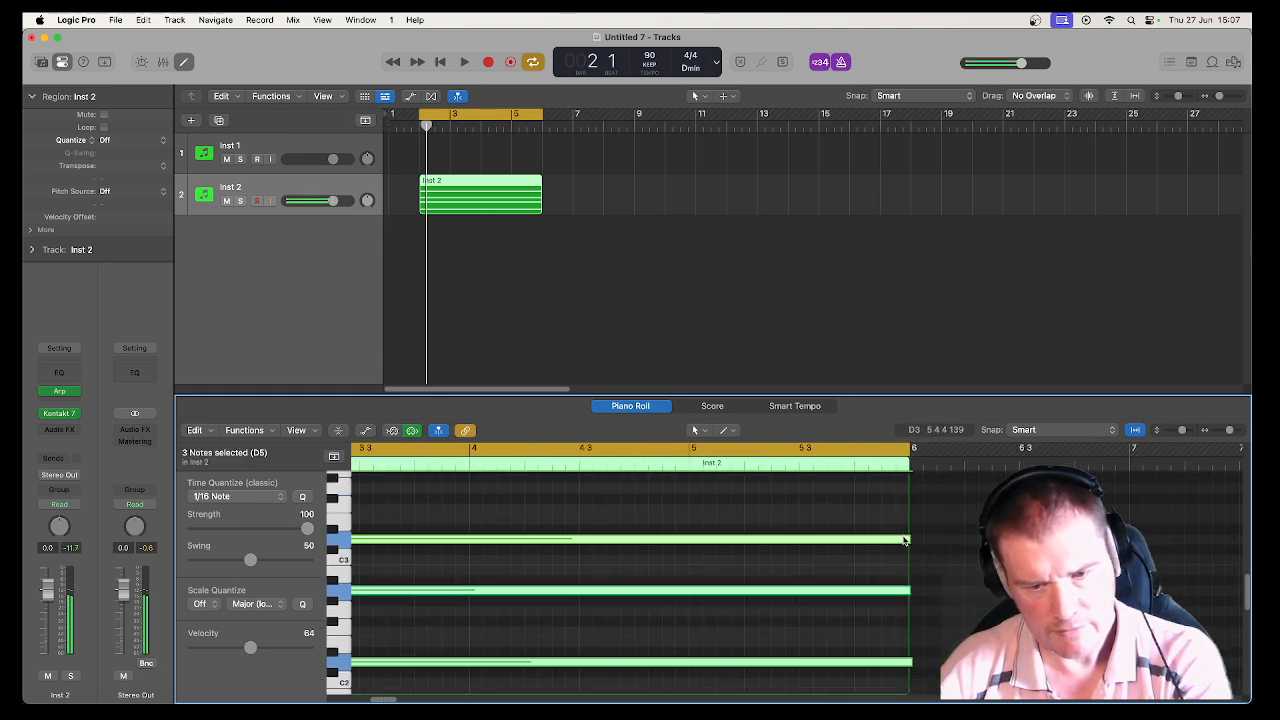
mouse_move(907, 543)
mouse_down()
mouse_move(897, 540)
mouse_move(908, 541)
mouse_up()
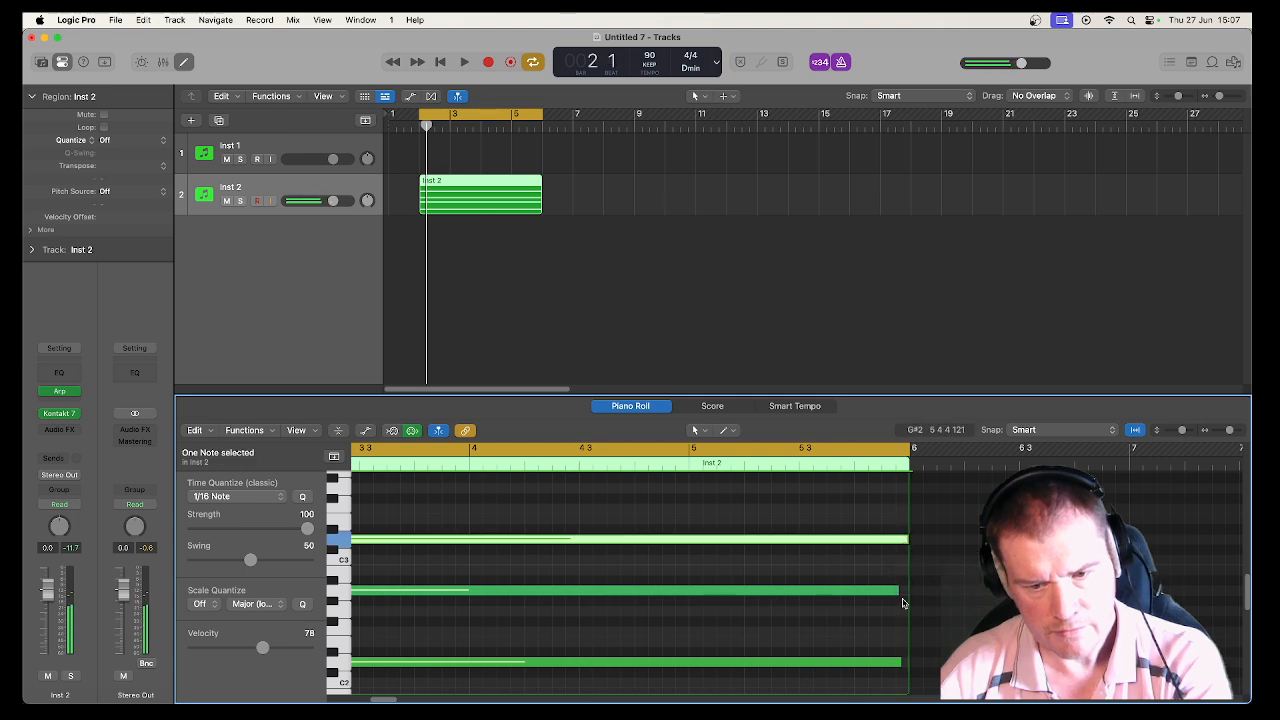
drag(897, 591, 905, 597)
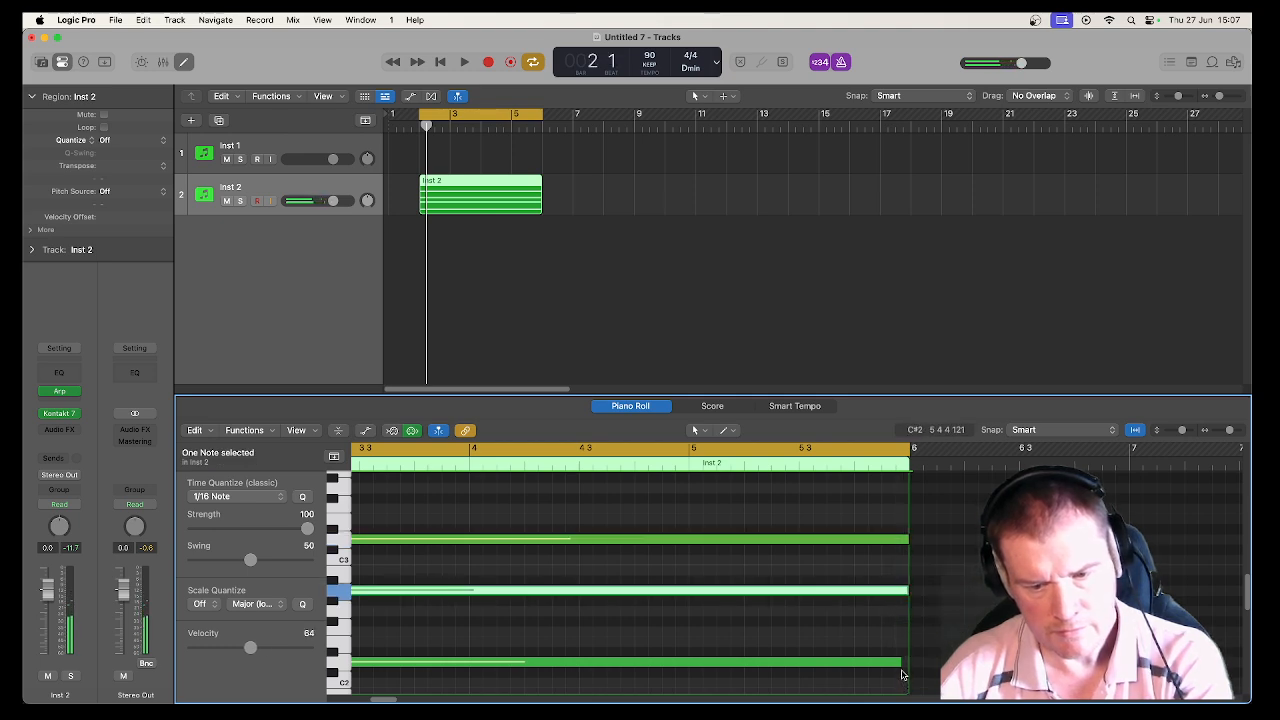
drag(900, 663, 908, 663)
scroll(937, 589, up, 3)
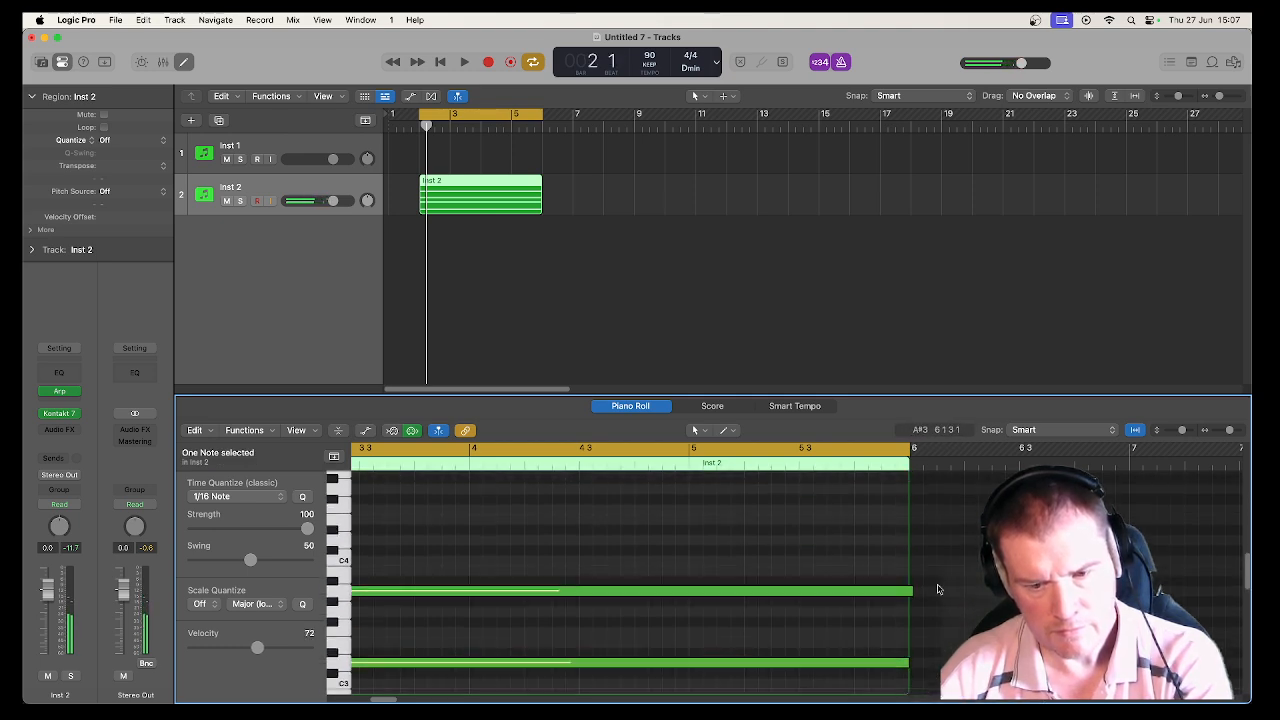
drag(911, 592, 909, 598)
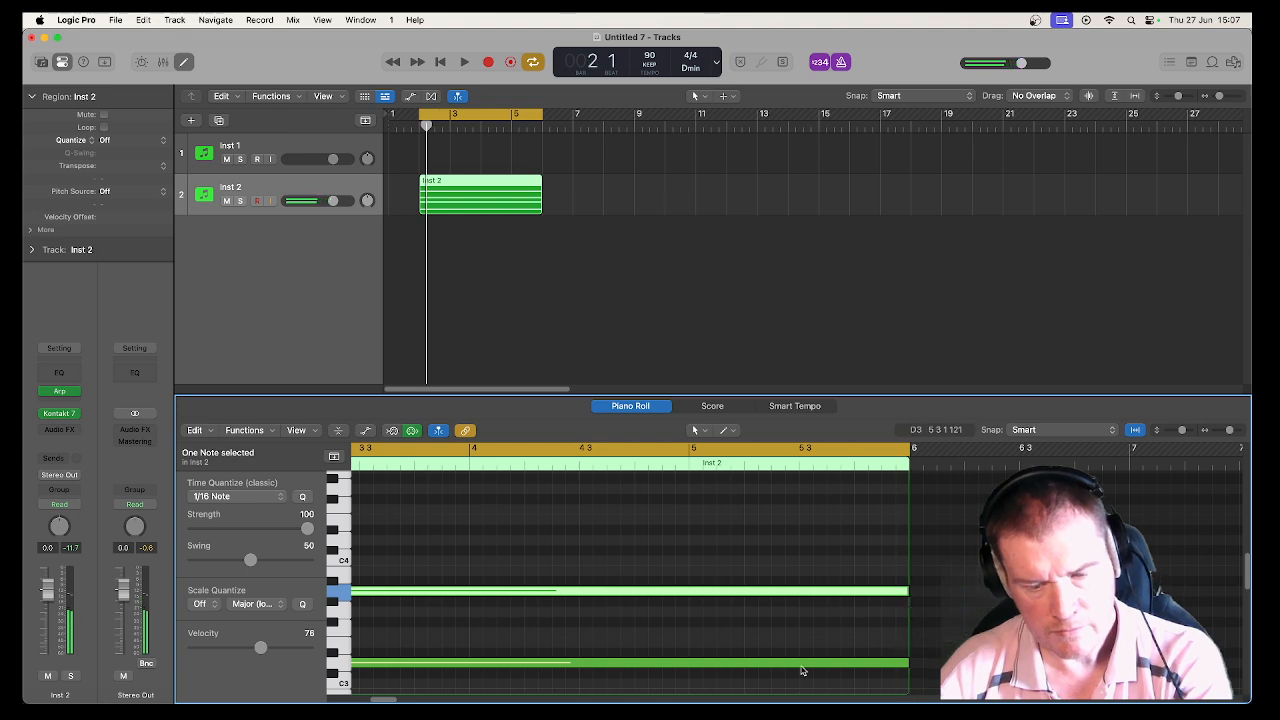
Check the note starts at bar 2 and play back the Inst 2 part.
scroll(443, 651, left, 5)
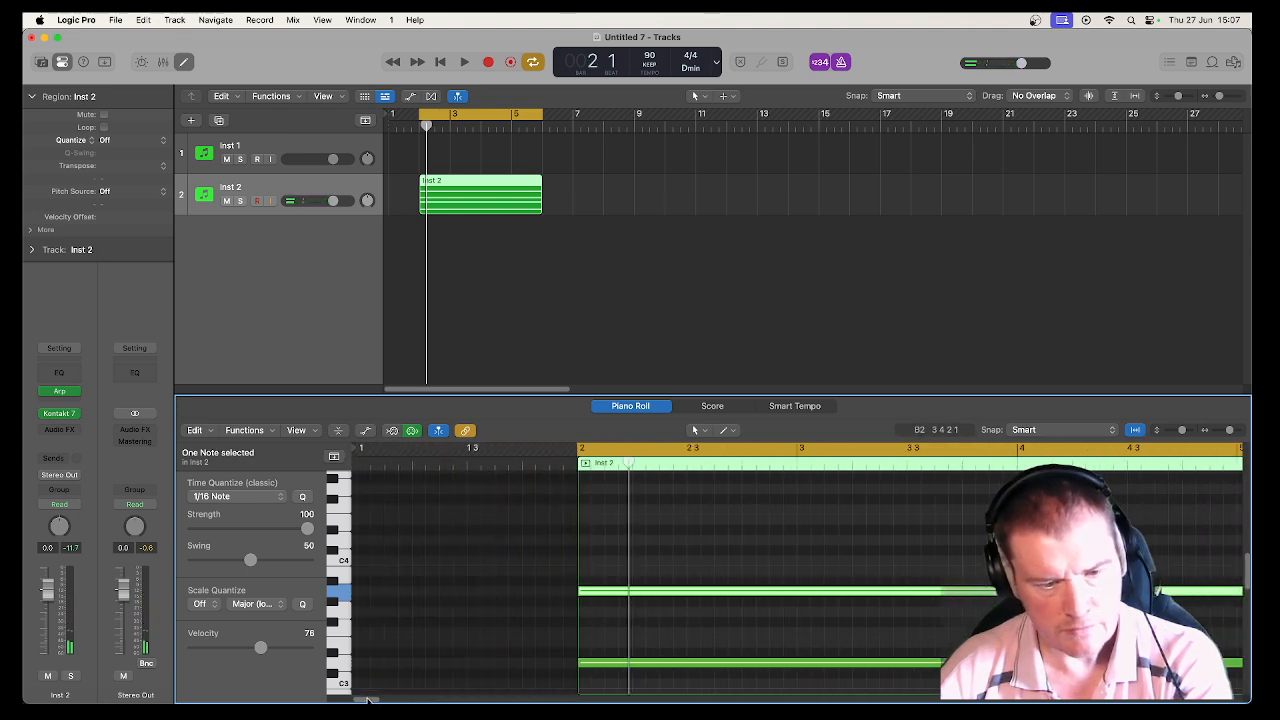
scroll(461, 637, down, 3)
scroll(461, 637, up, 3)
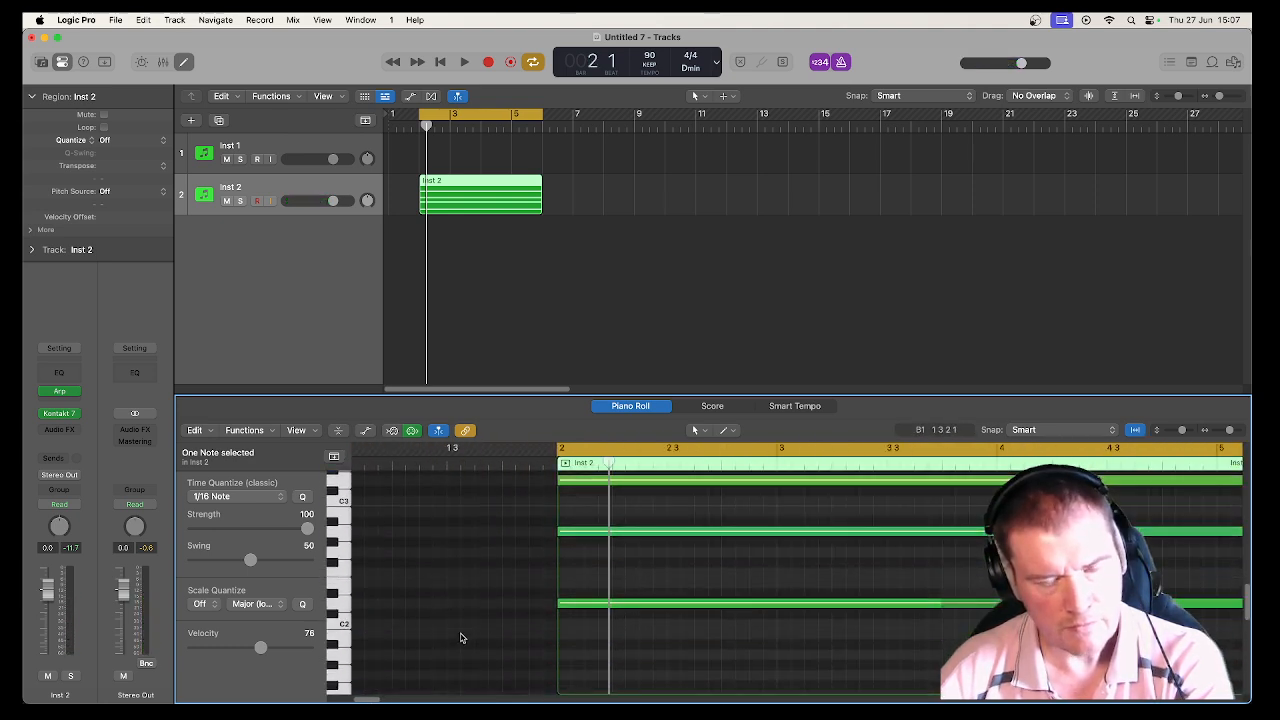
key(space)
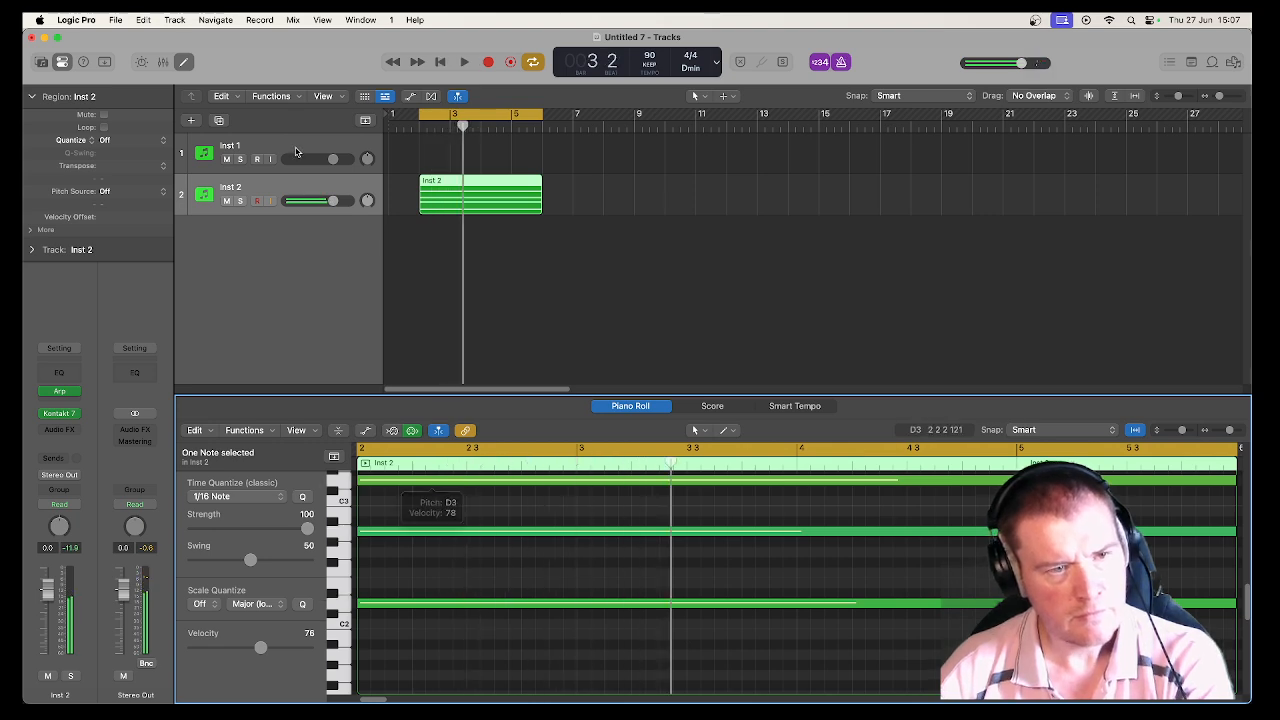
key(space)
Record sustained D3 and A3 notes on the Inst 1 track over the four-bar cycle starting at bar 2.
click(296, 151)
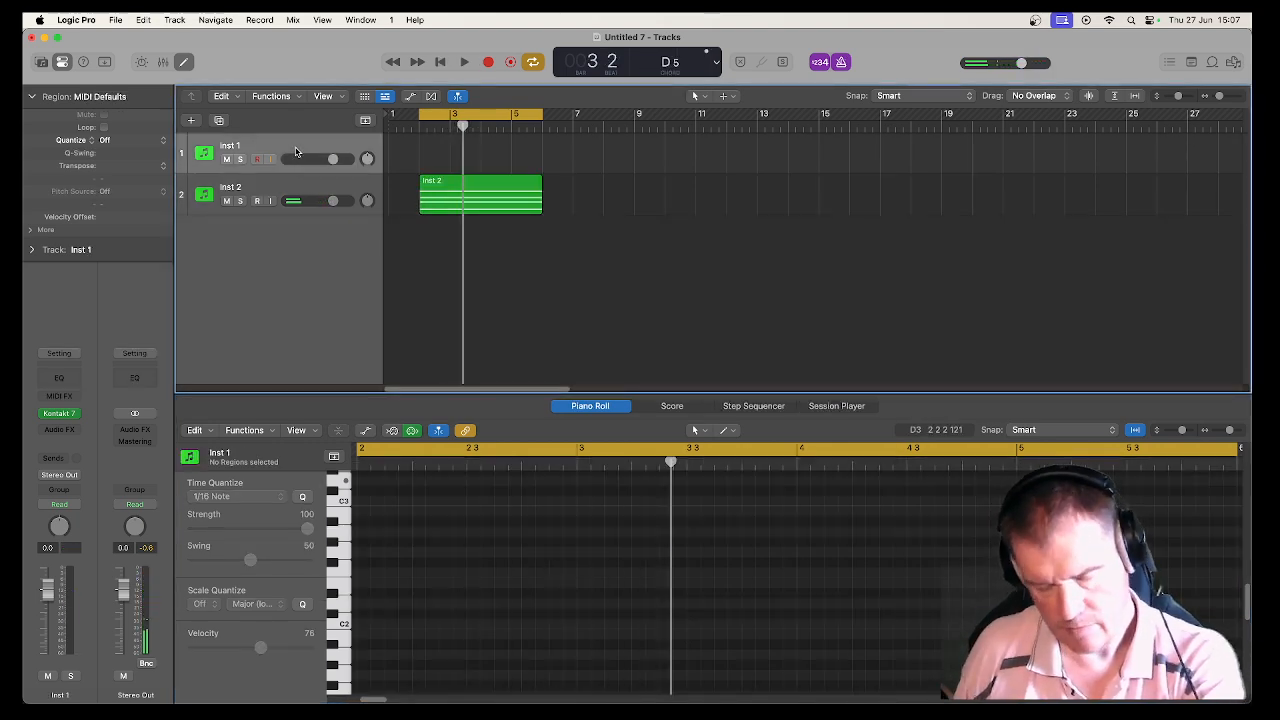
key(space)
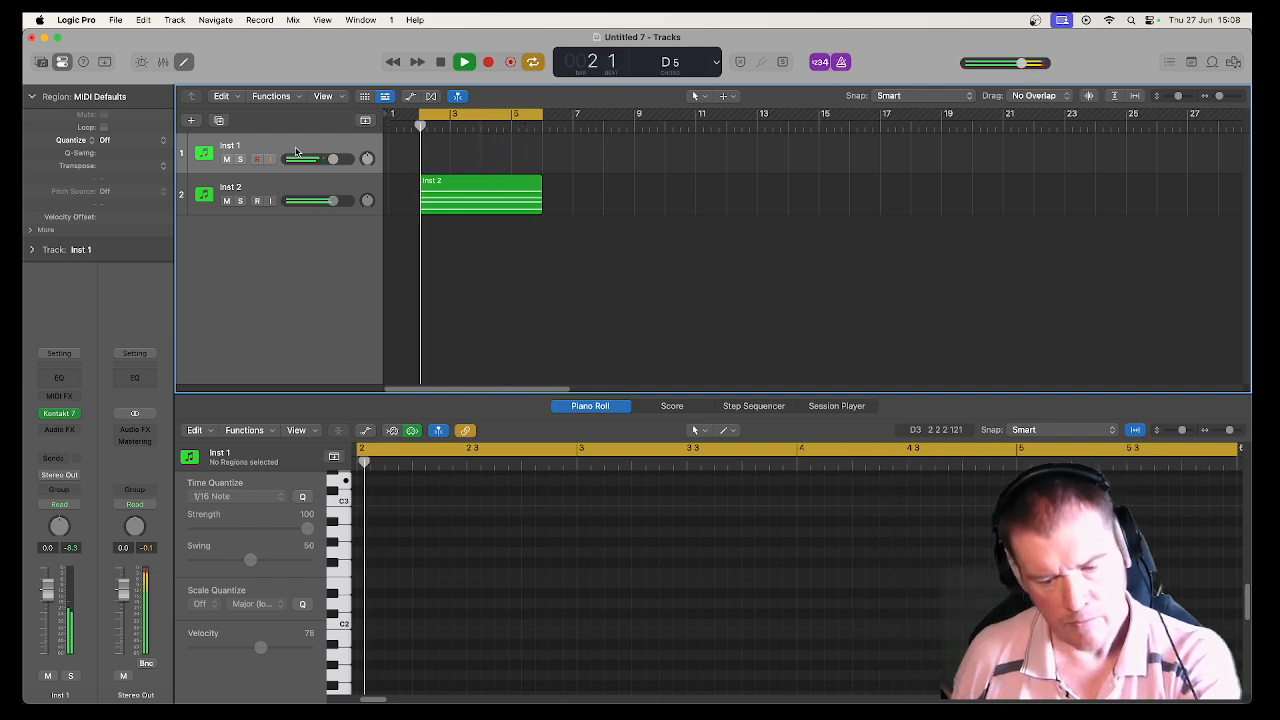
key(r)
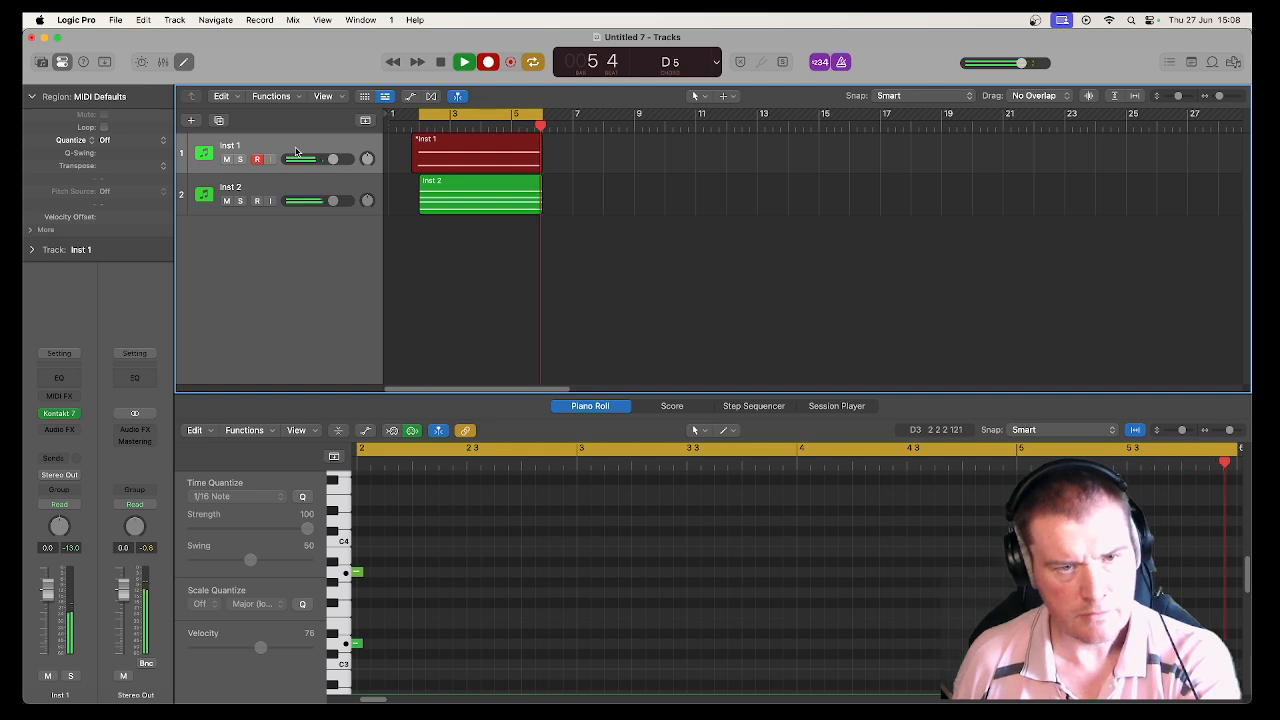
key(space)
Quantize the Inst 1 notes to 1/16 notes and trim the start of their region to bar 2.
click(694, 531)
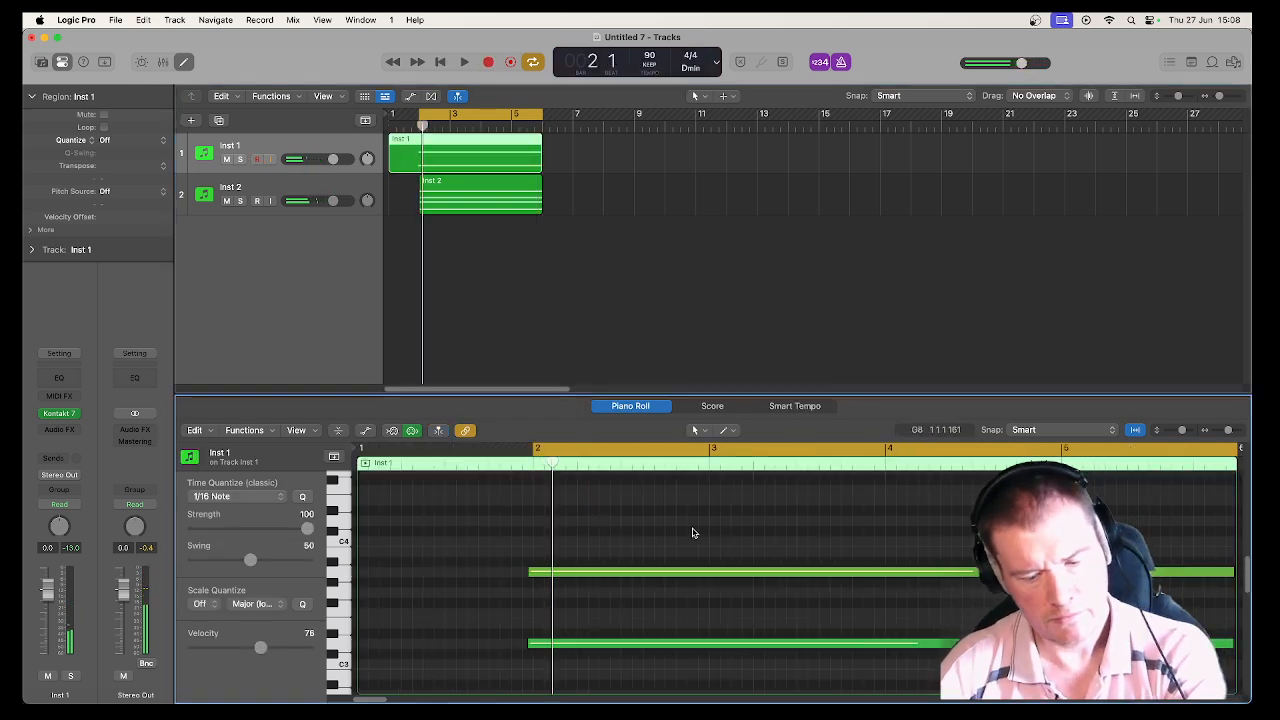
key(super+a)
key(q)
drag(524, 571, 536, 571)
drag(390, 162, 421, 162)
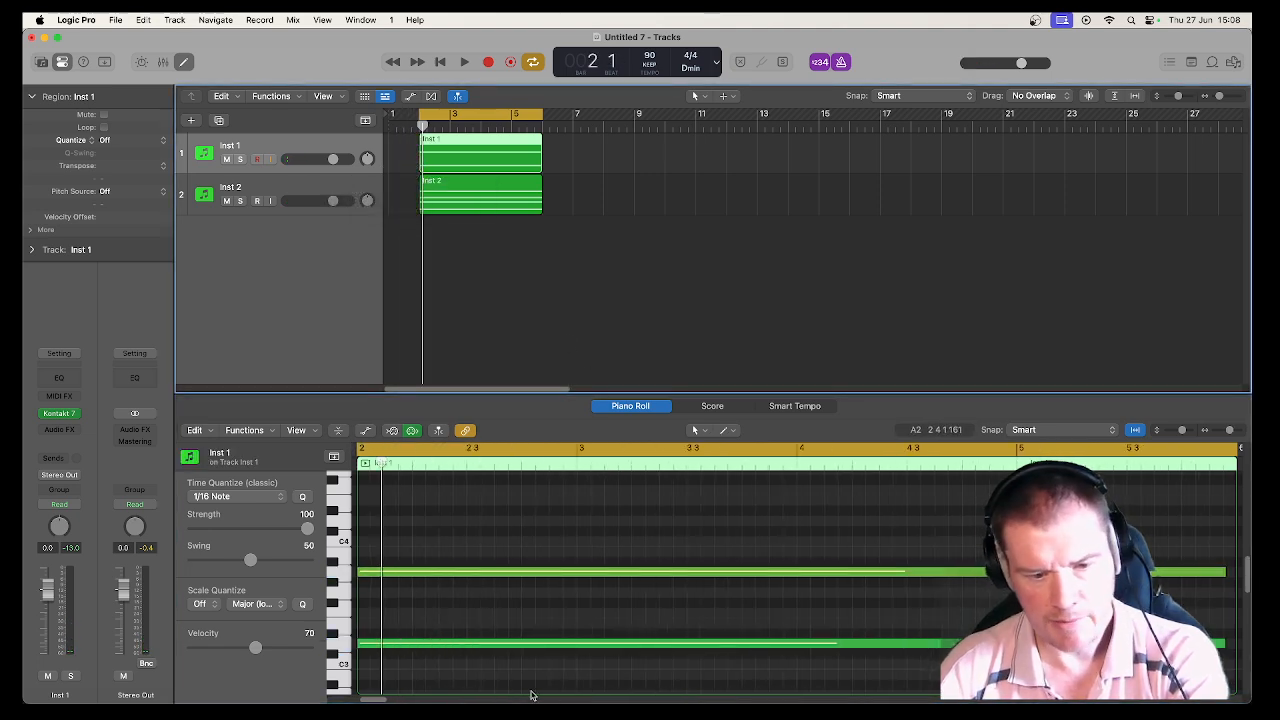
drag(380, 698, 386, 697)
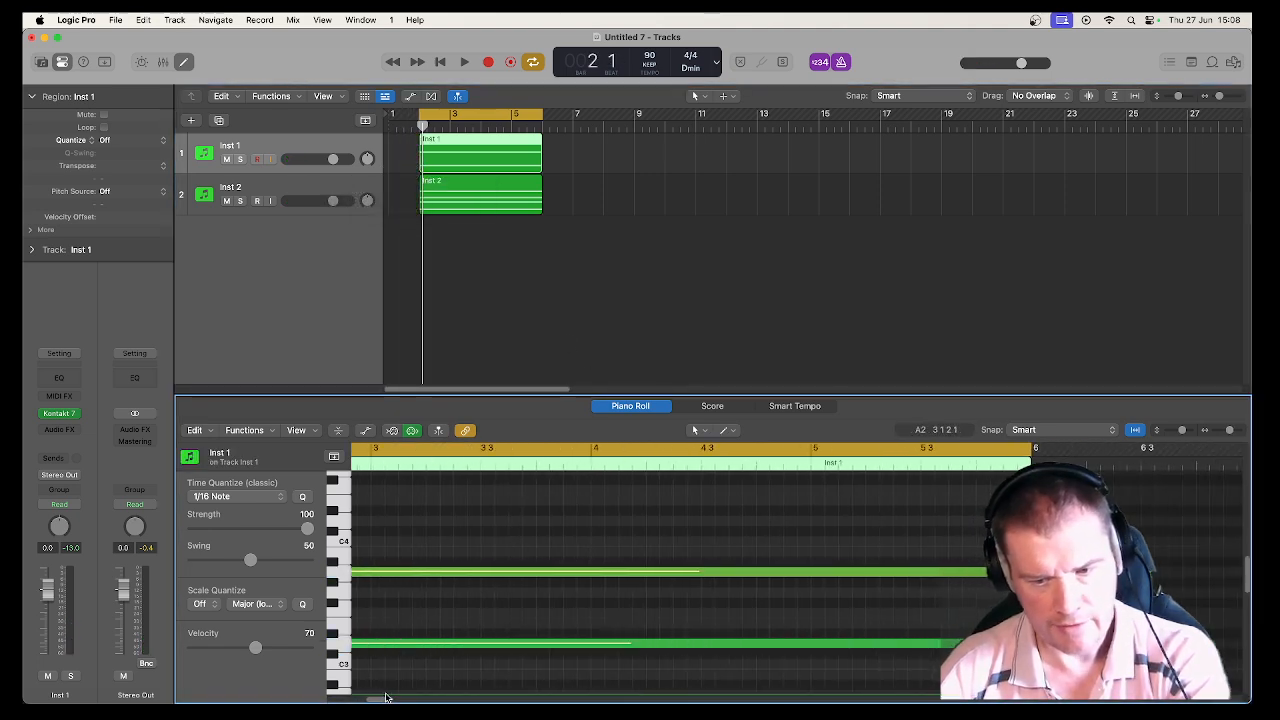
Play back the Inst 1 and Inst 2 regions together over the cycle.
key(space)
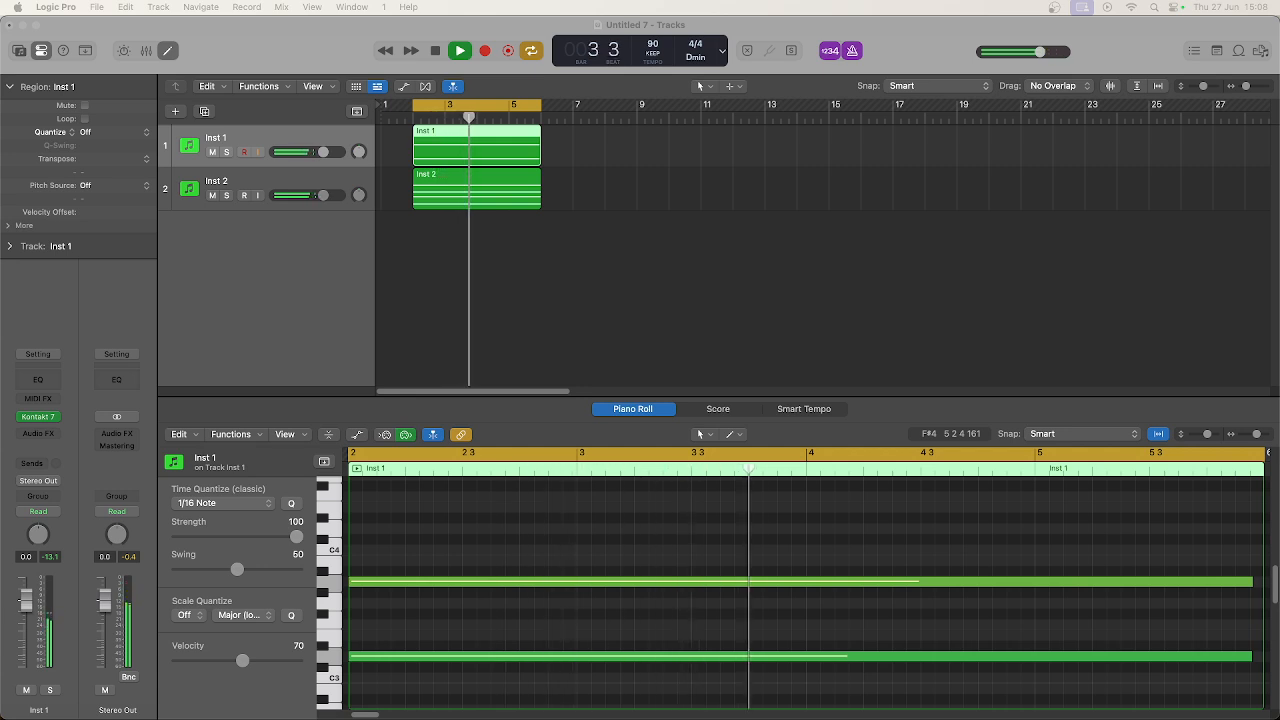
key(space)
click(894, 316)
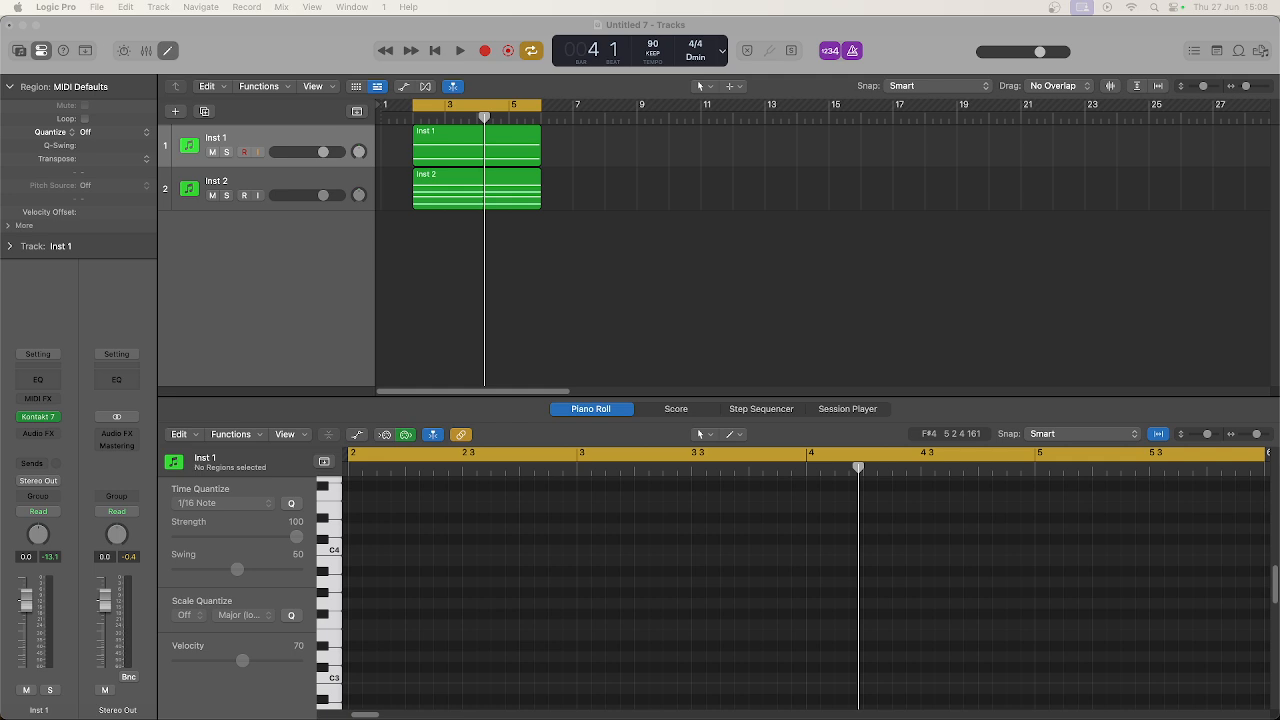
click(730, 334)
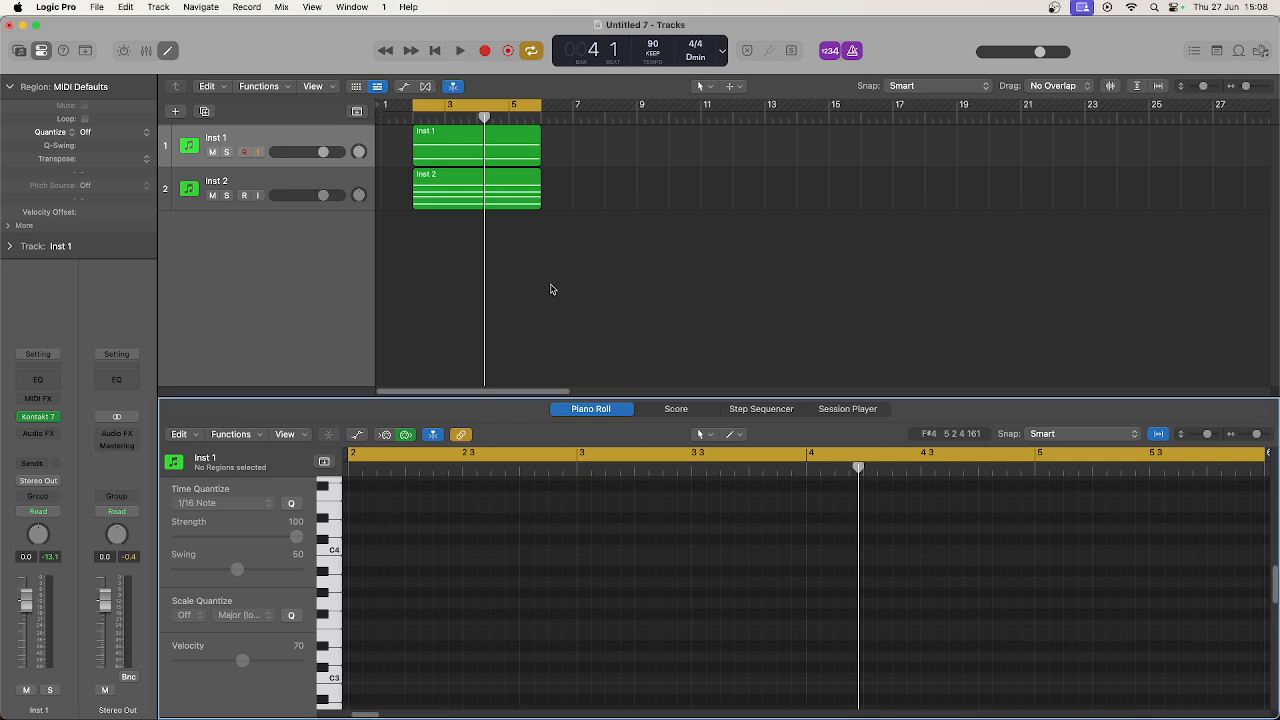
click(550, 289)
key(space)
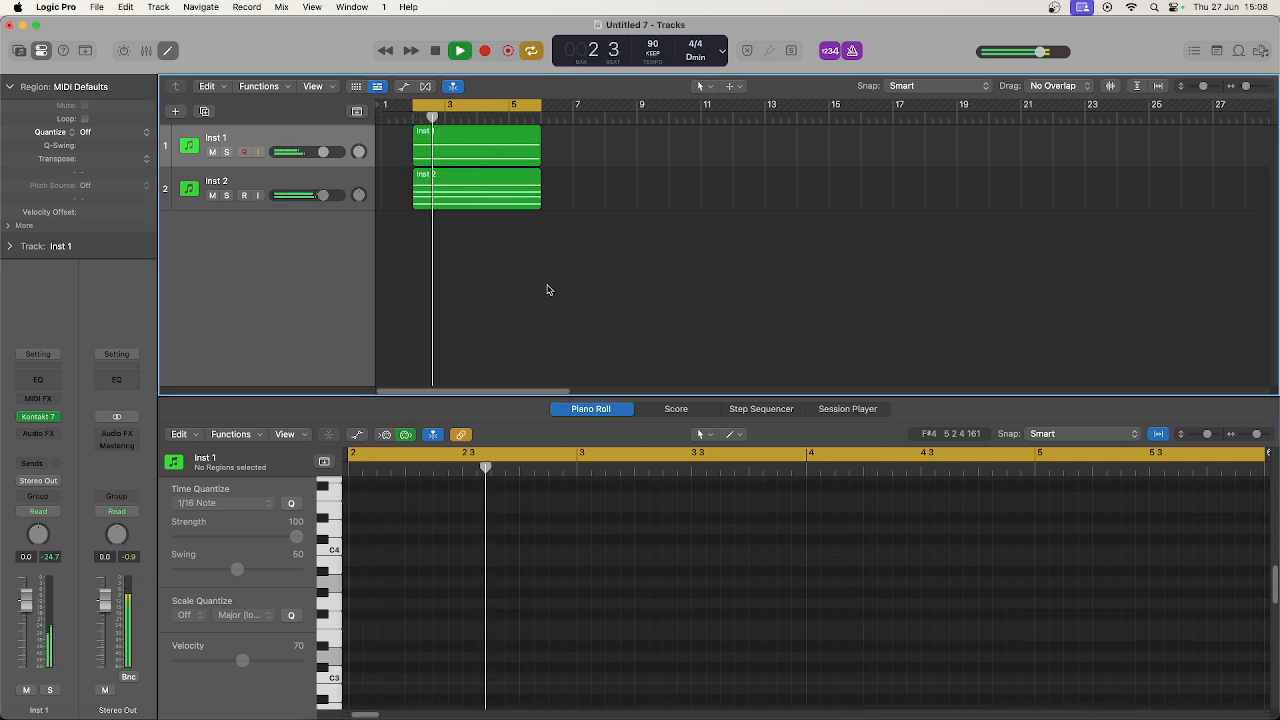
Transpose all four notes in the Inst 2 region up 12 semitones and play back the result.
click(512, 182)
key(space)
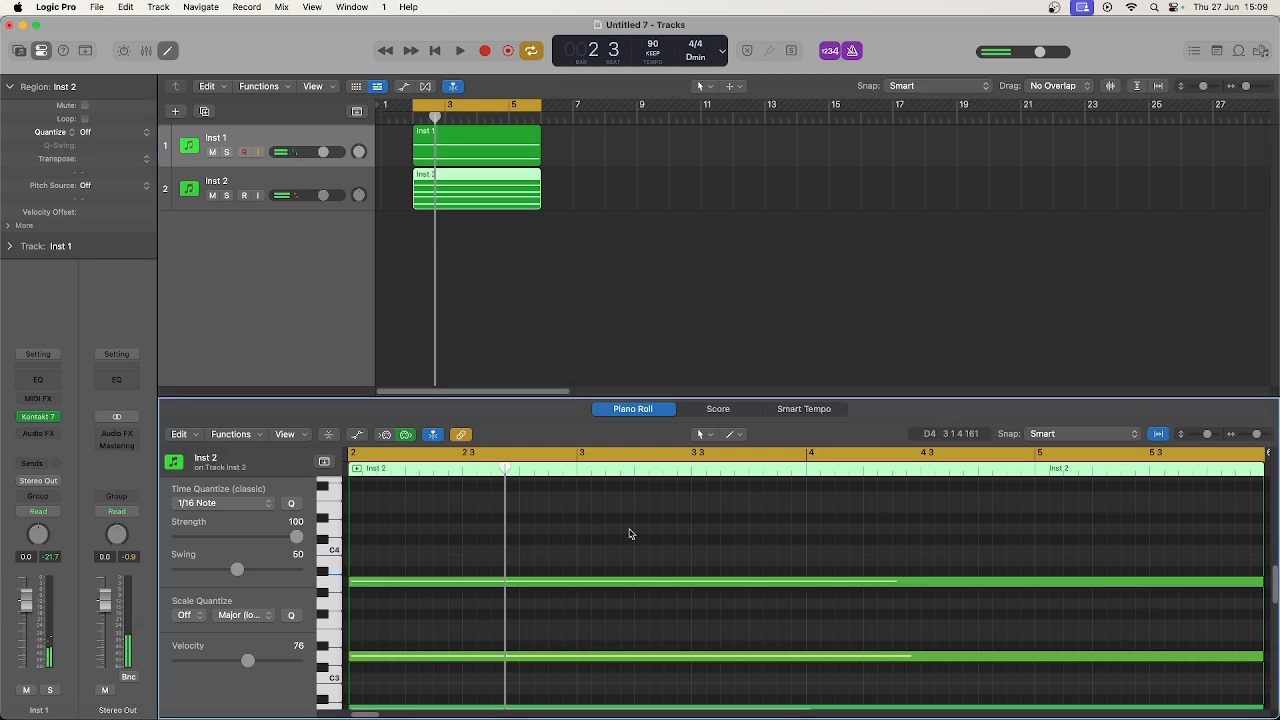
scroll(630, 534, down, 3)
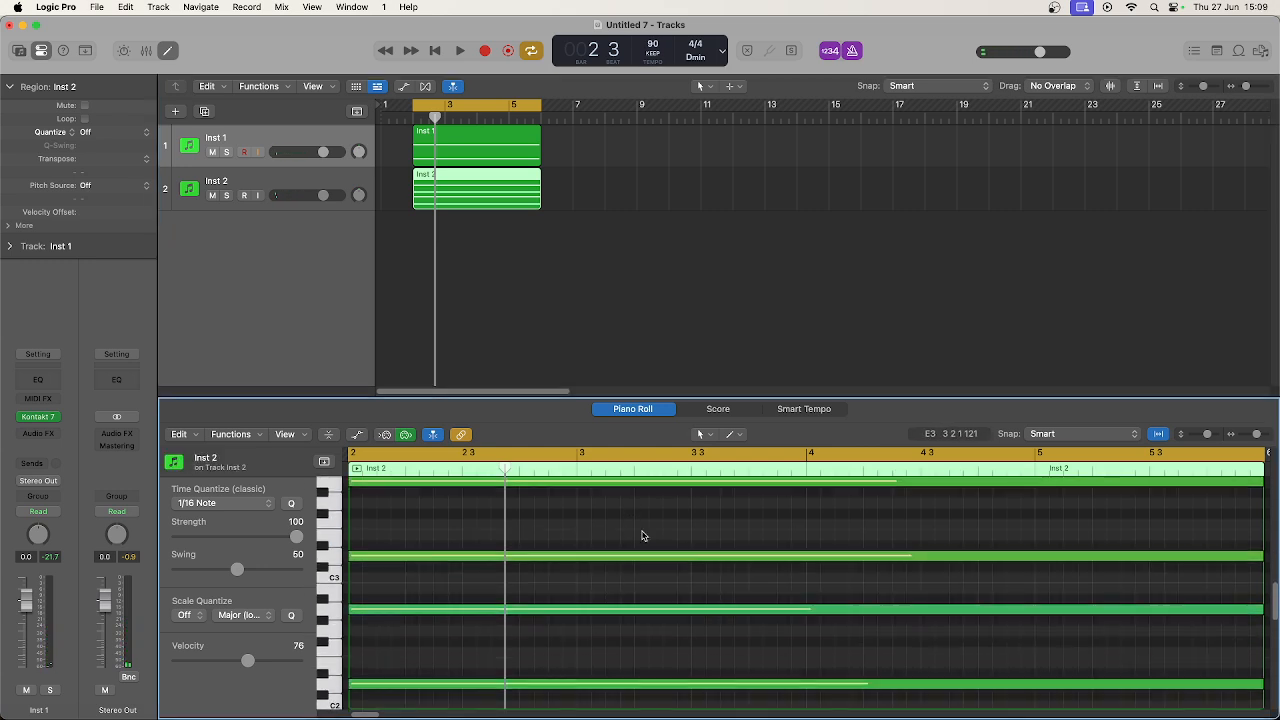
key(super+a)
click(196, 437)
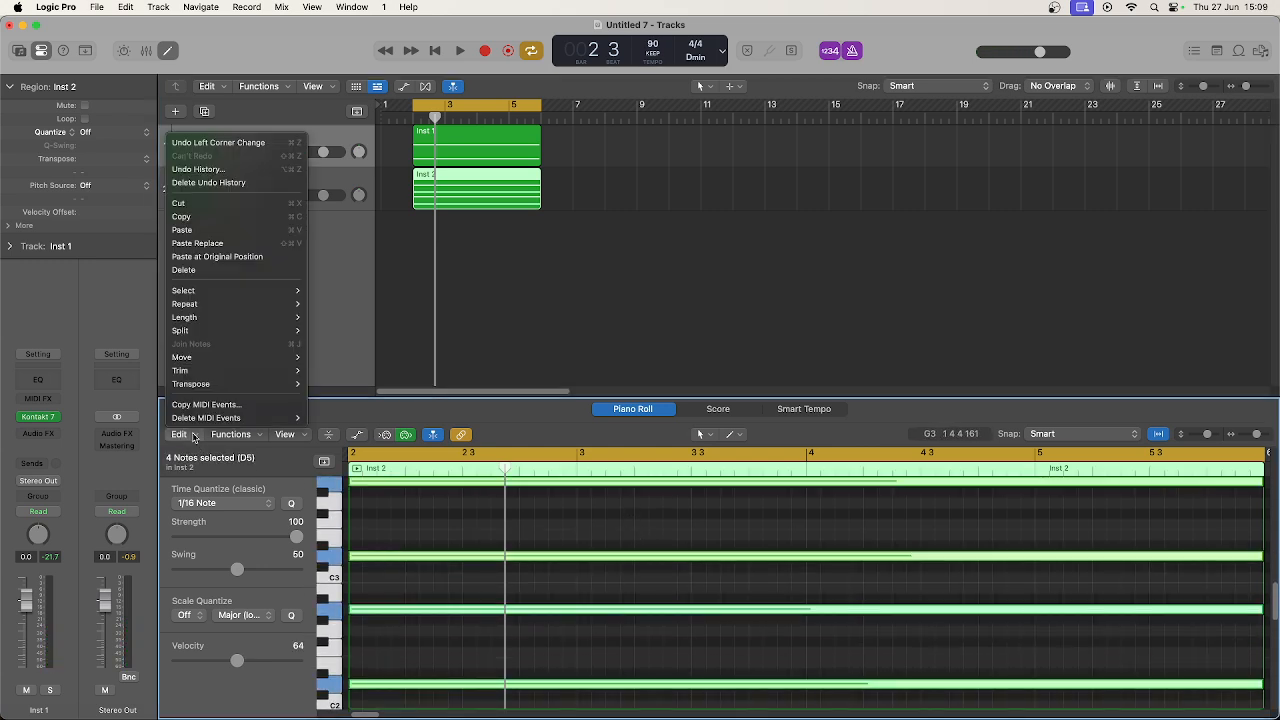
mouse_move(285, 384)
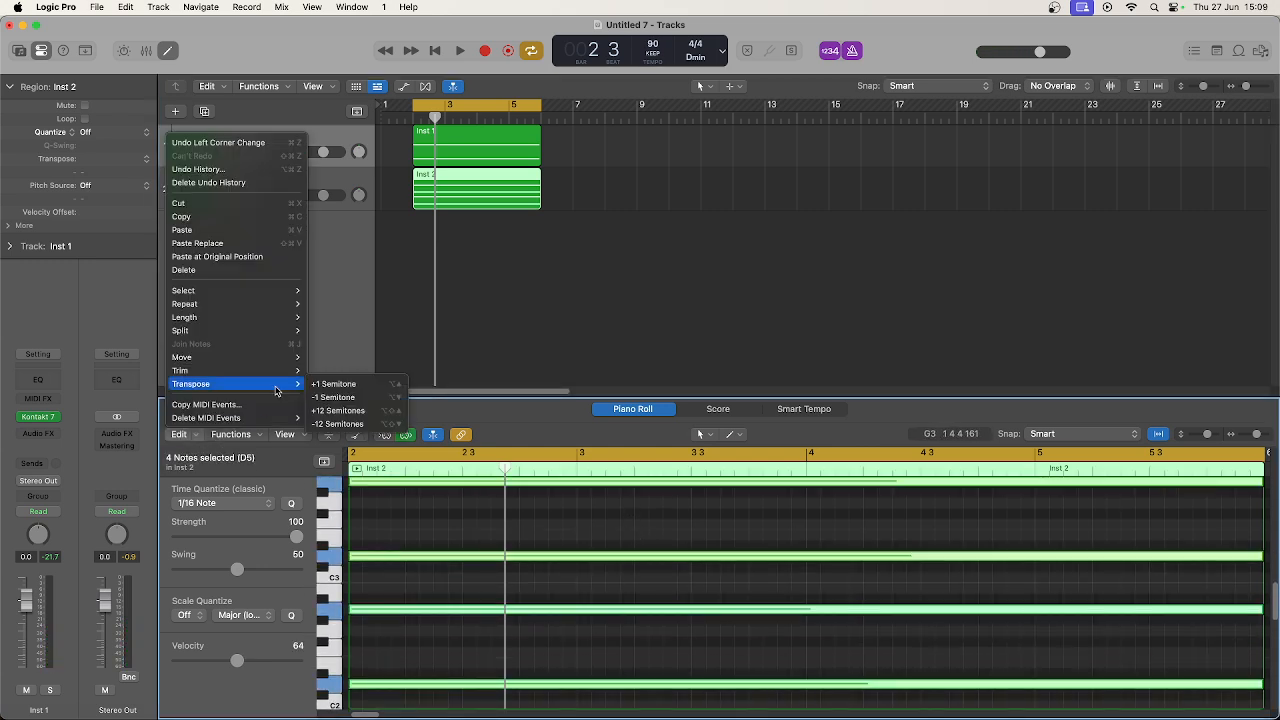
click(345, 412)
click(533, 608)
key(space)
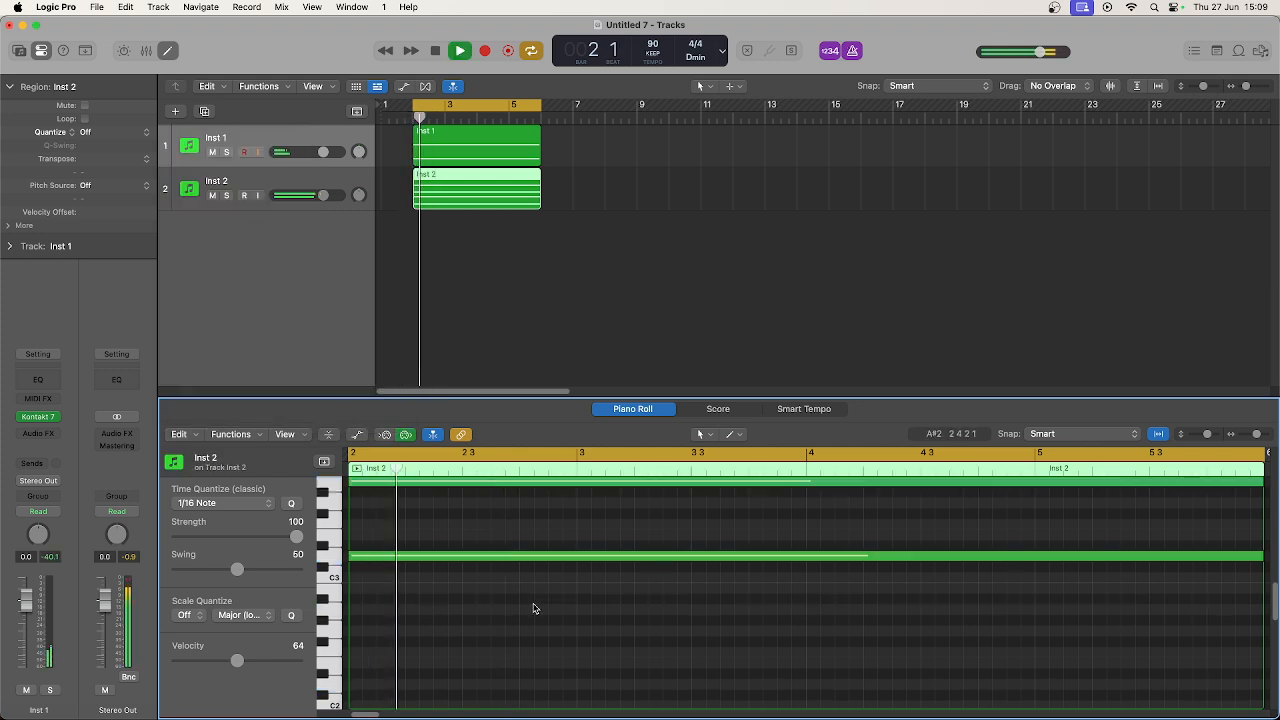
scroll(533, 608, up, 4)
scroll(533, 608, down, 1)
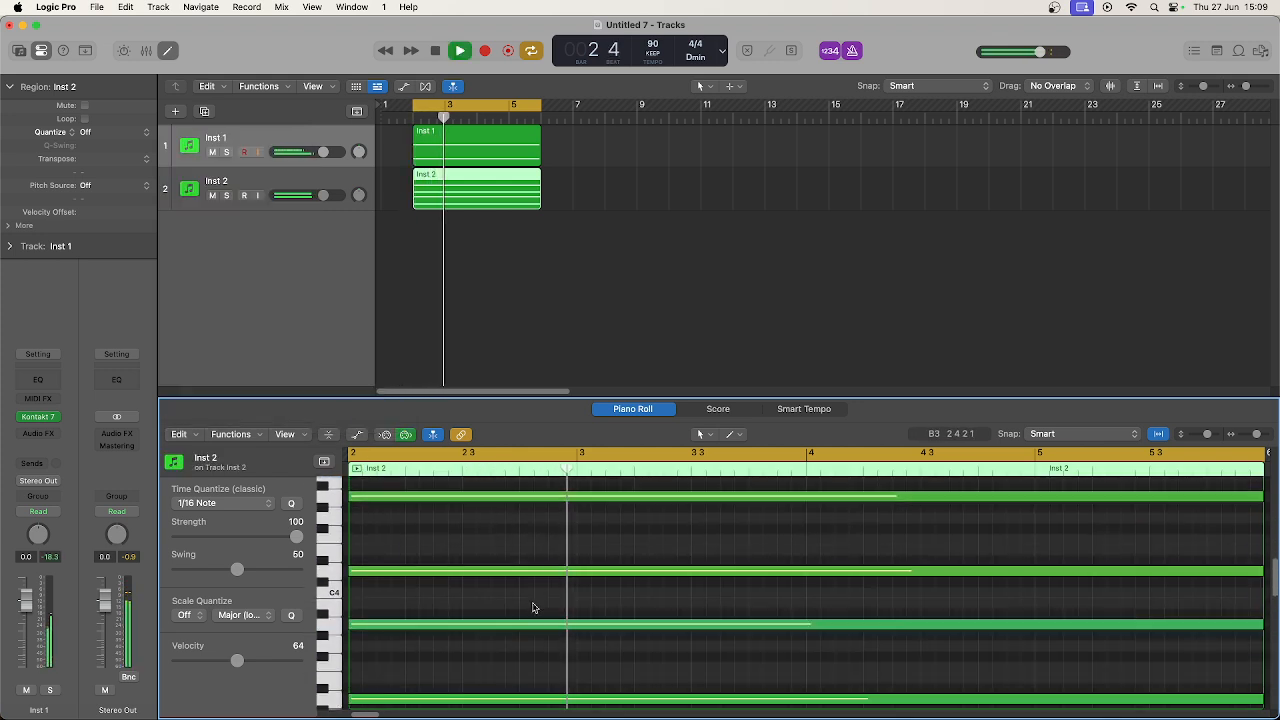
Try moving the highest note of the Inst 2 chord down to G3 and F3, auditioning each pitch.
key(space)
click(485, 497)
drag(485, 500, 489, 652)
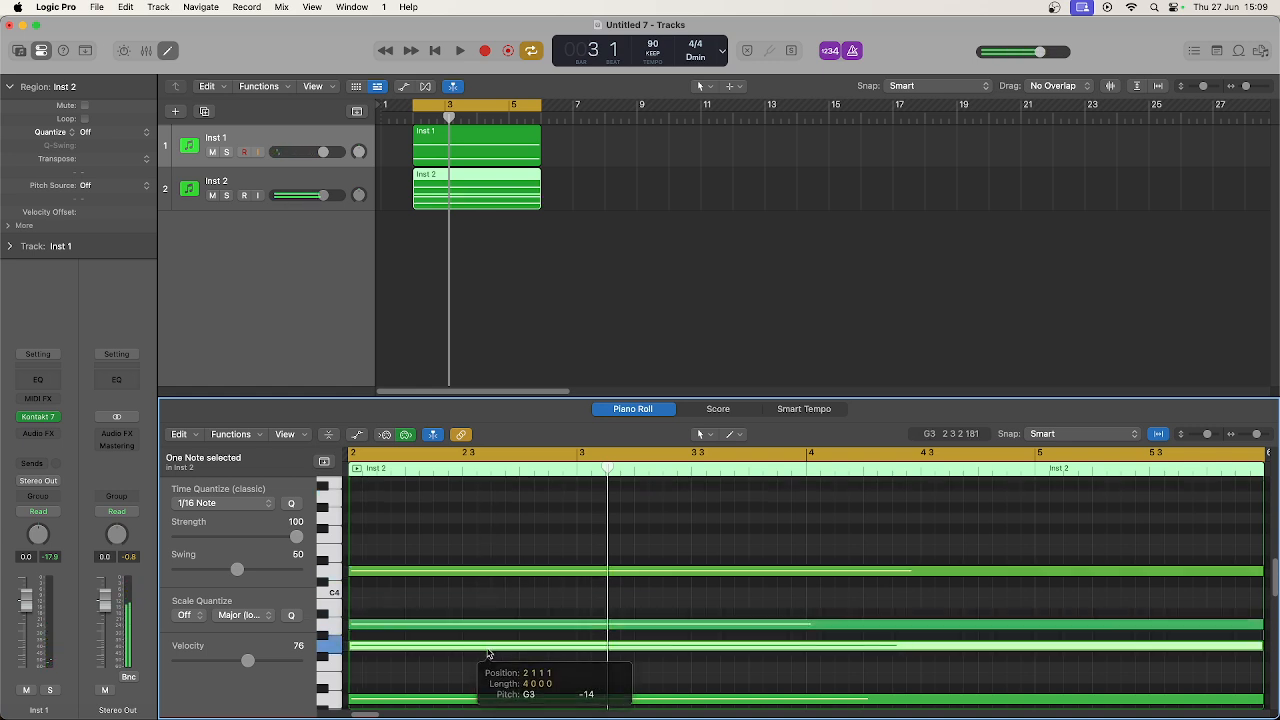
key(space)
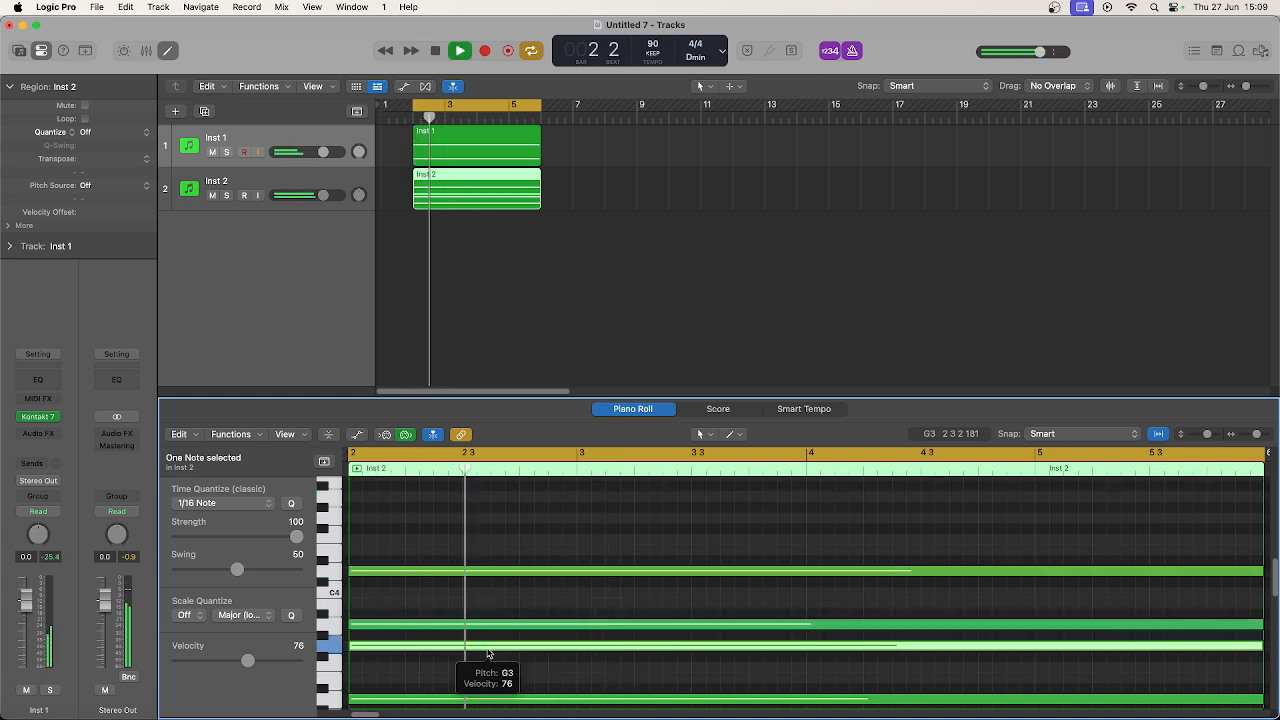
key(space)
drag(489, 654, 486, 666)
key(space)
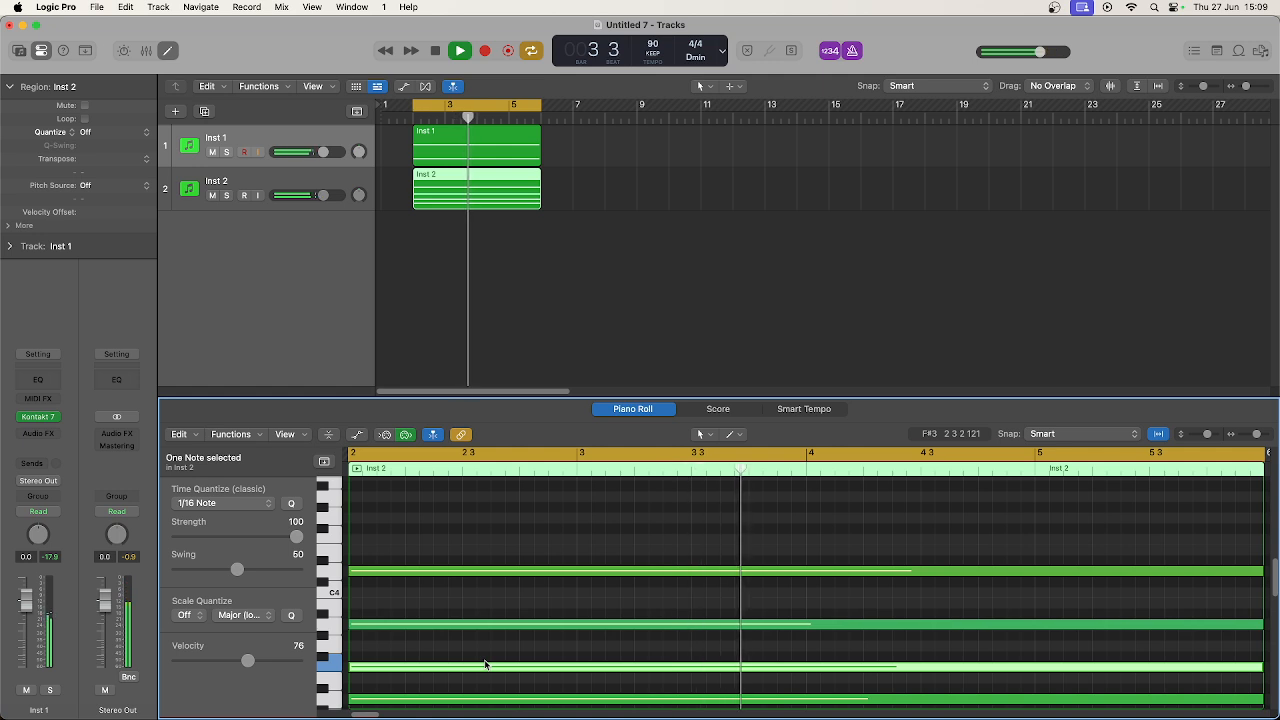
Move the selected Inst 2 note from F3 down to A2 and play back the chord with the pad.
key(space)
drag(484, 669, 460, 561)
key(space)
scroll(473, 593, up, 5)
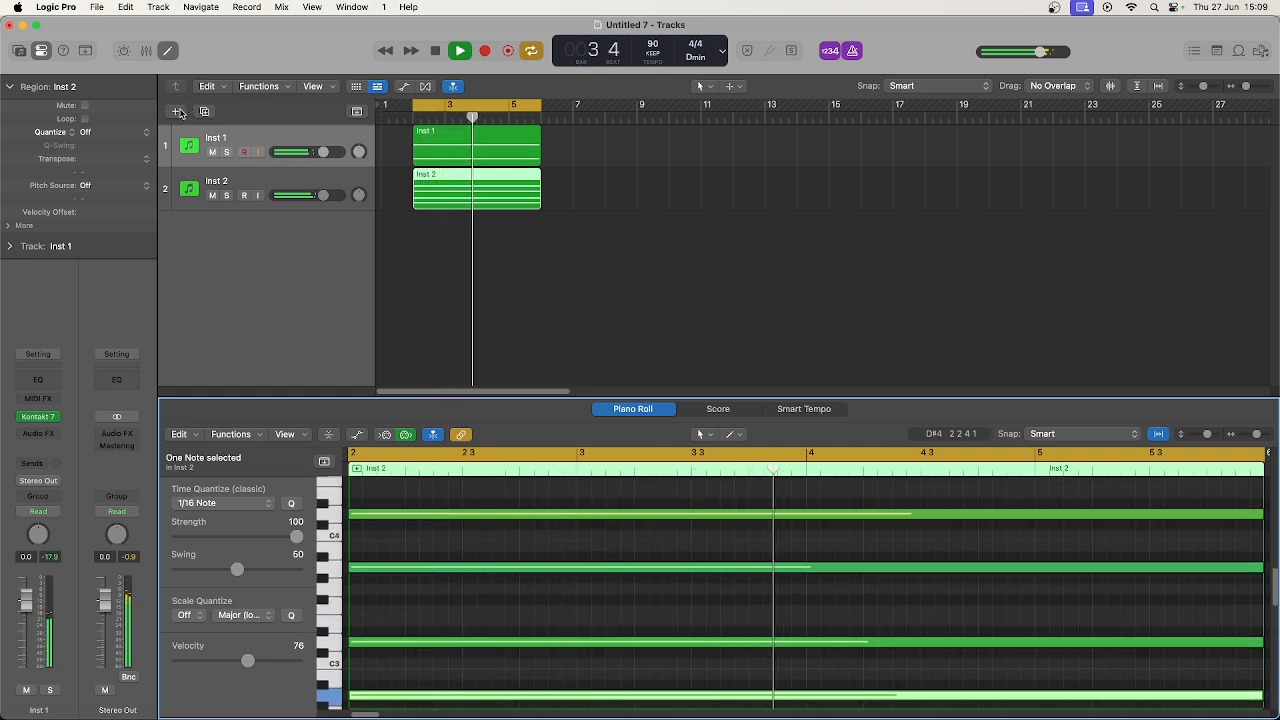
key(space)
Rename the Inst 1 track as Pad HArsher and the Inst 2 track as Bell.
double_click(218, 136)
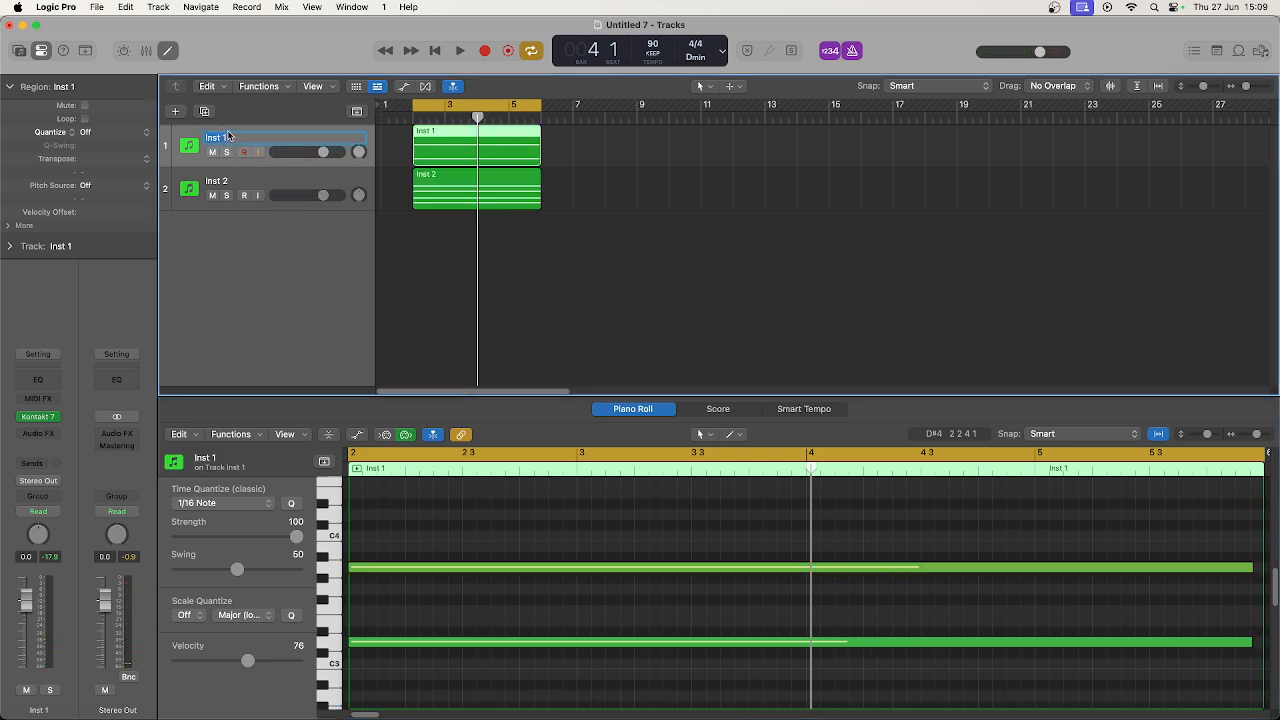
text(Pad HArsher)
key(Return)
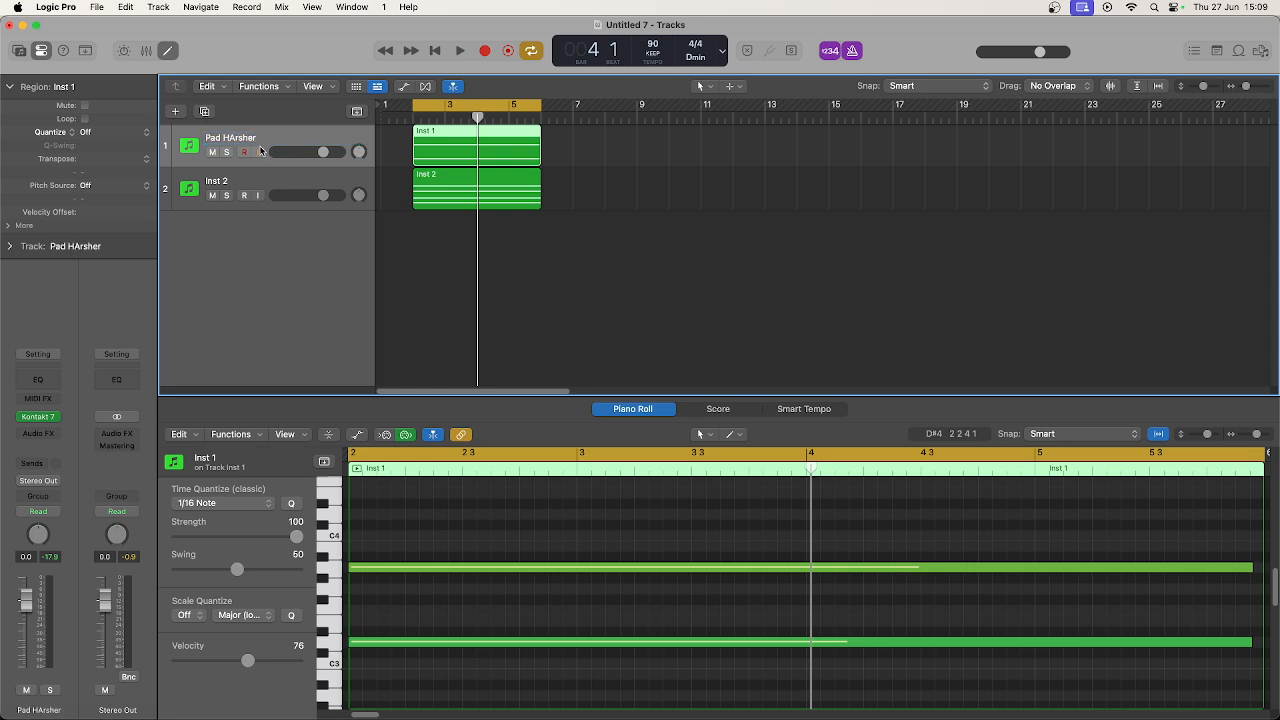
double_click(234, 183)
text(Bell)
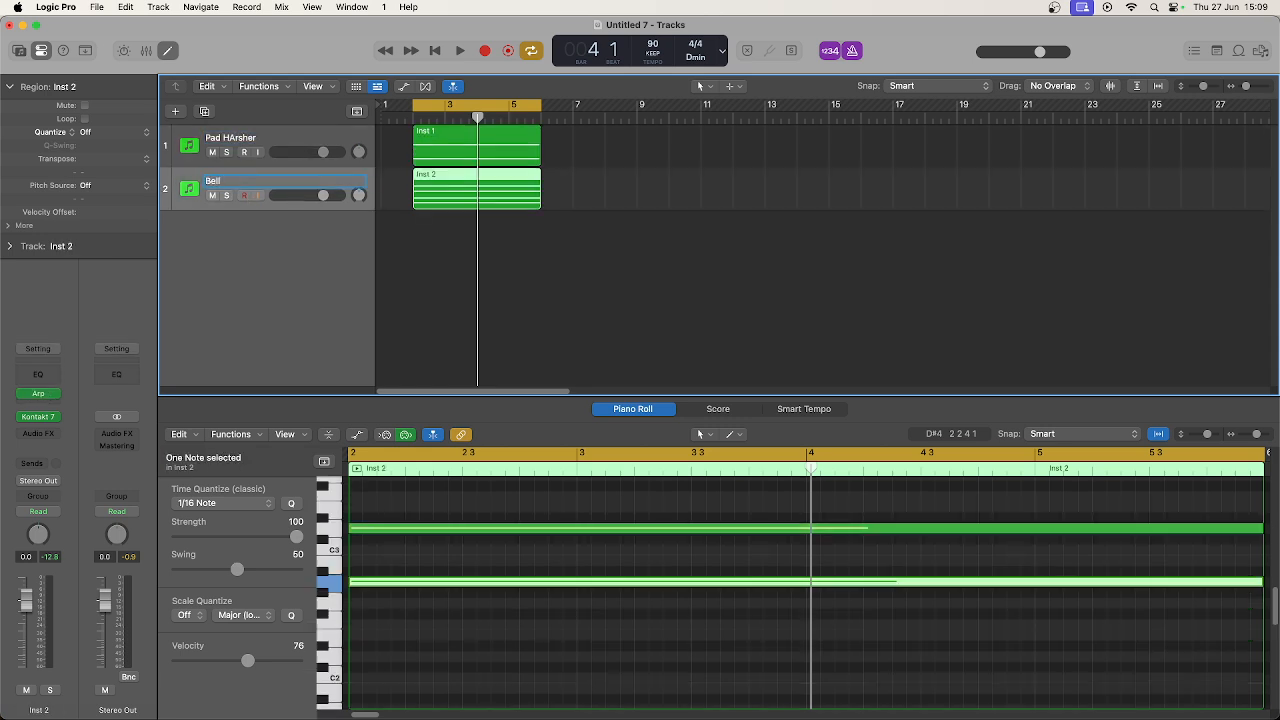
key(Return)
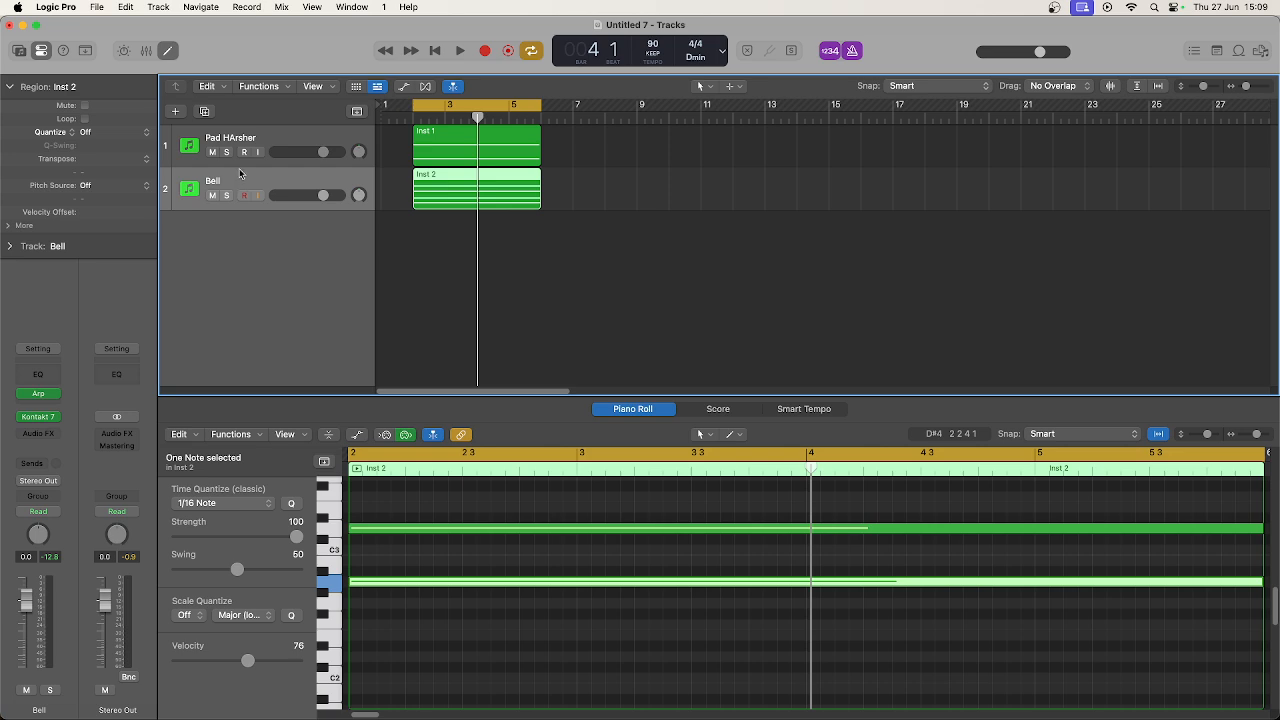
Correct the first track's name to Pad Harsher.
double_click(232, 137)
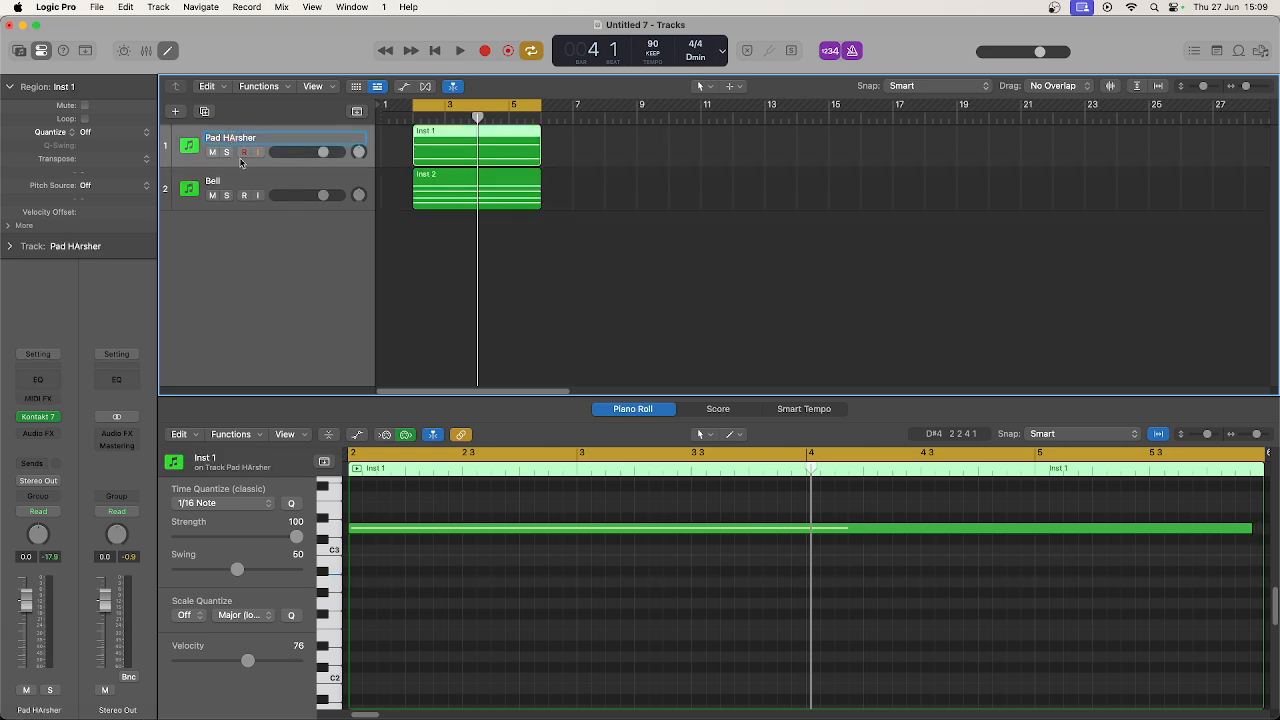
key(BackSpace)
text(a)
key(Return)
Add a software instrument track below Pad Harsher and load Kontakt 7 as its instrument.
click(184, 112)
click(910, 558)
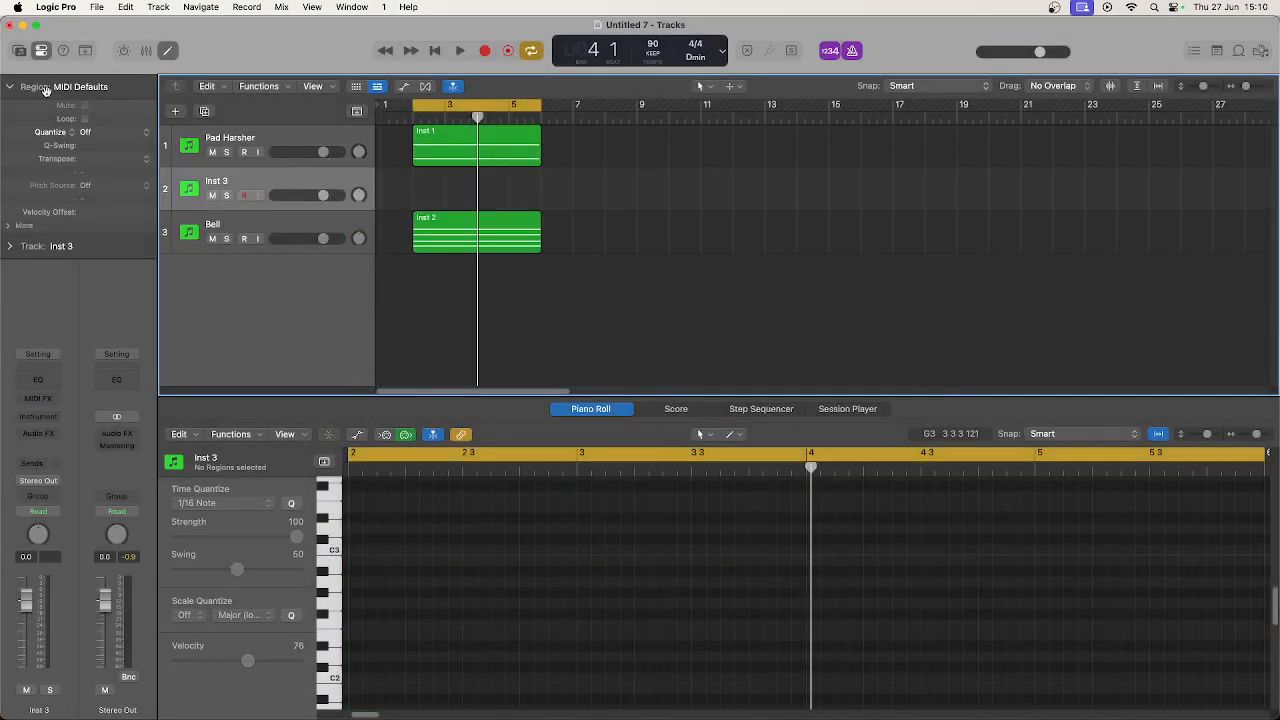
click(50, 417)
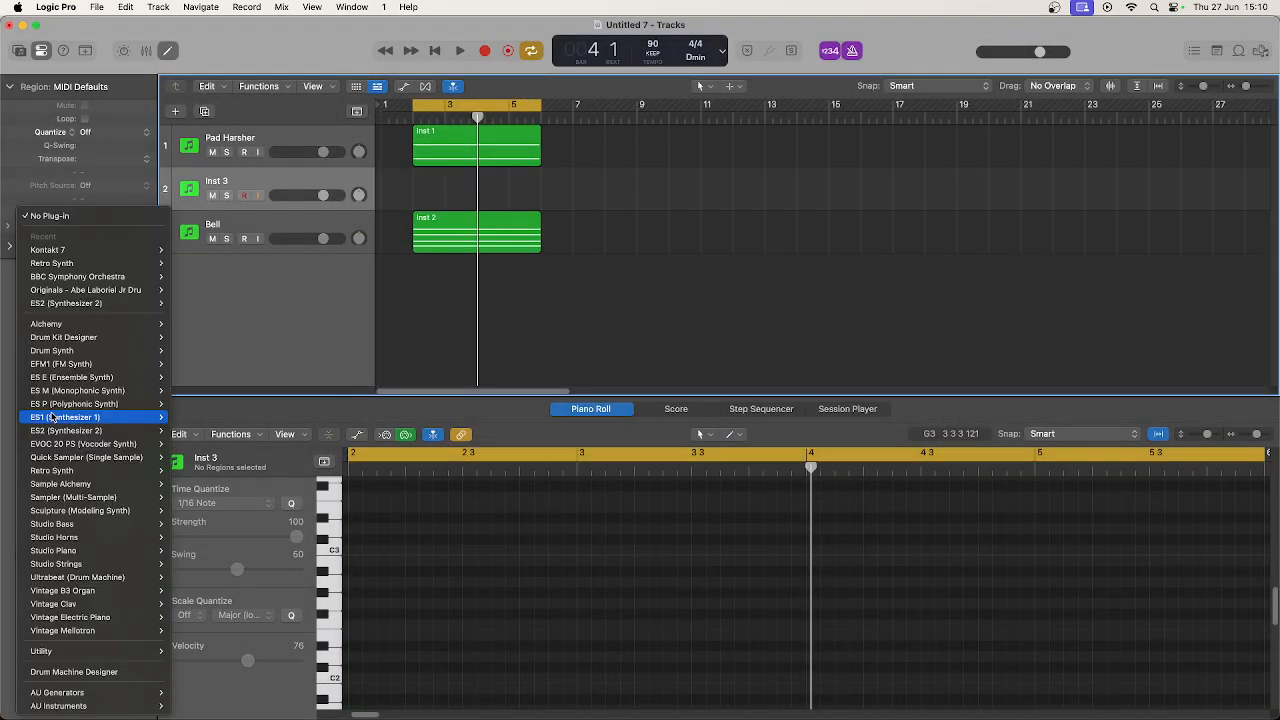
click(185, 262)
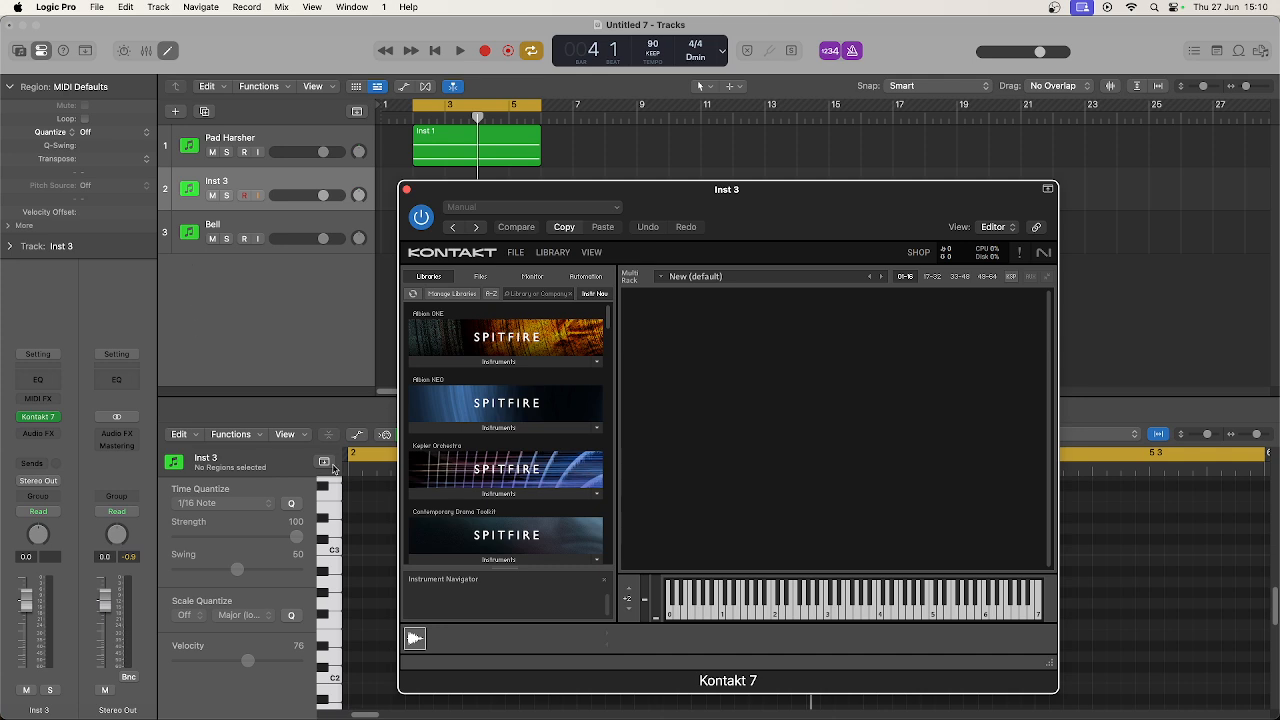
Audition the Felt Strings instrument from the Albion NEO library's Electronic folder in Kontakt and remove it from the rack.
click(478, 427)
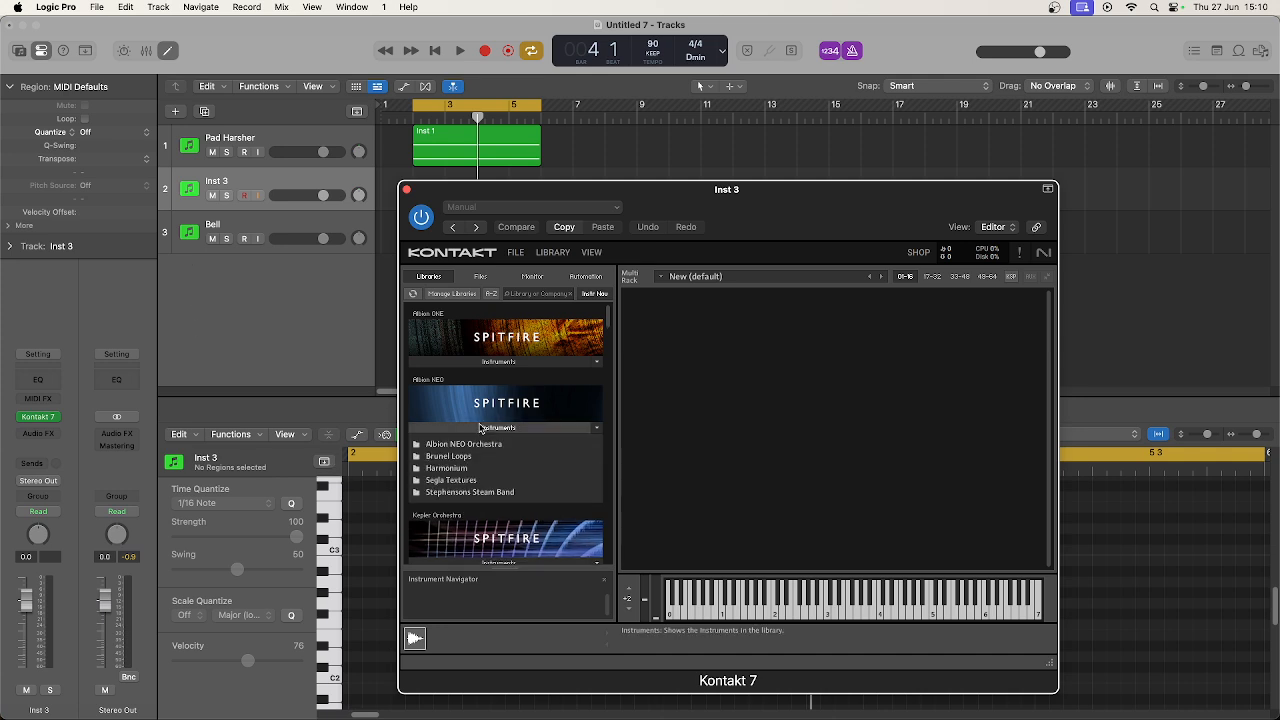
click(470, 481)
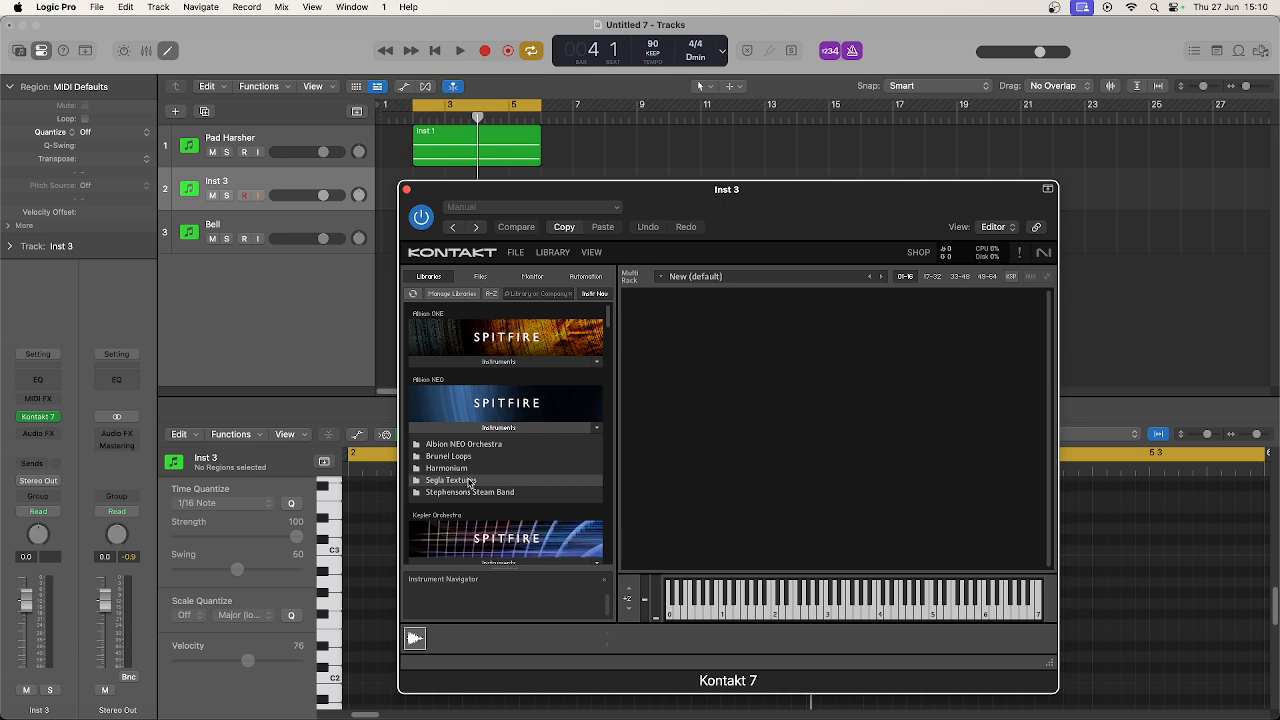
click(449, 458)
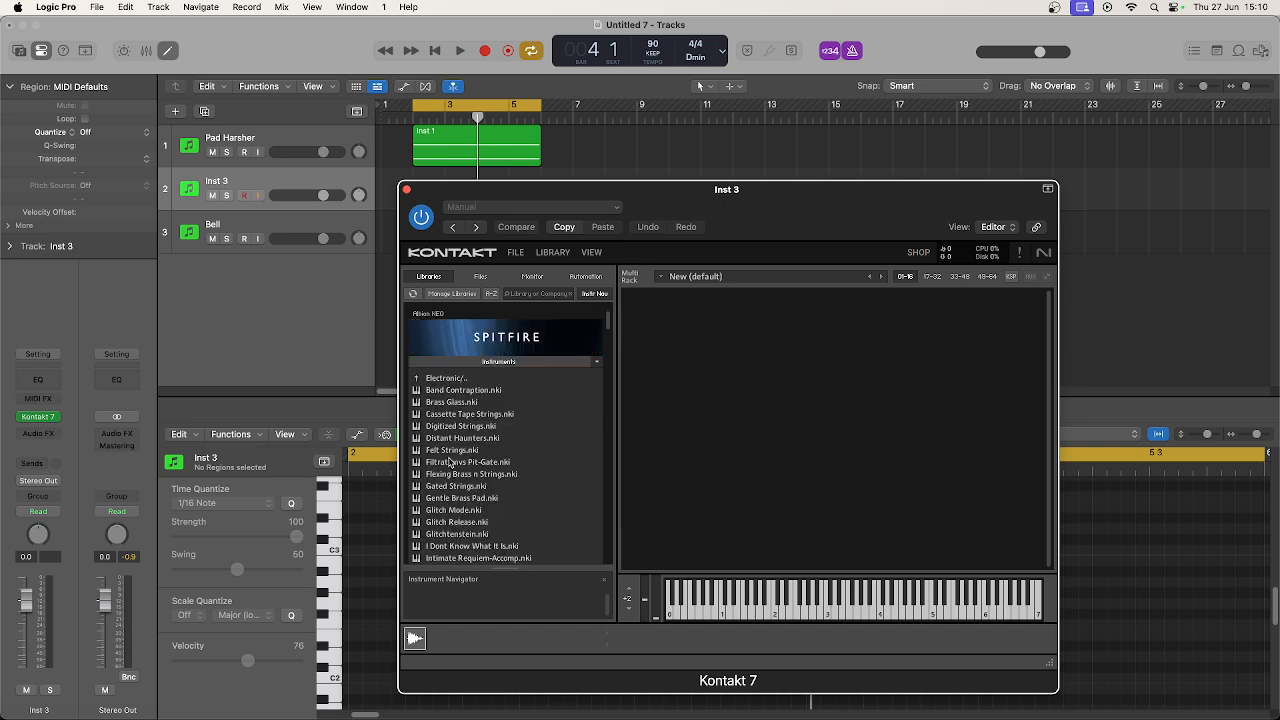
drag(451, 457, 758, 456)
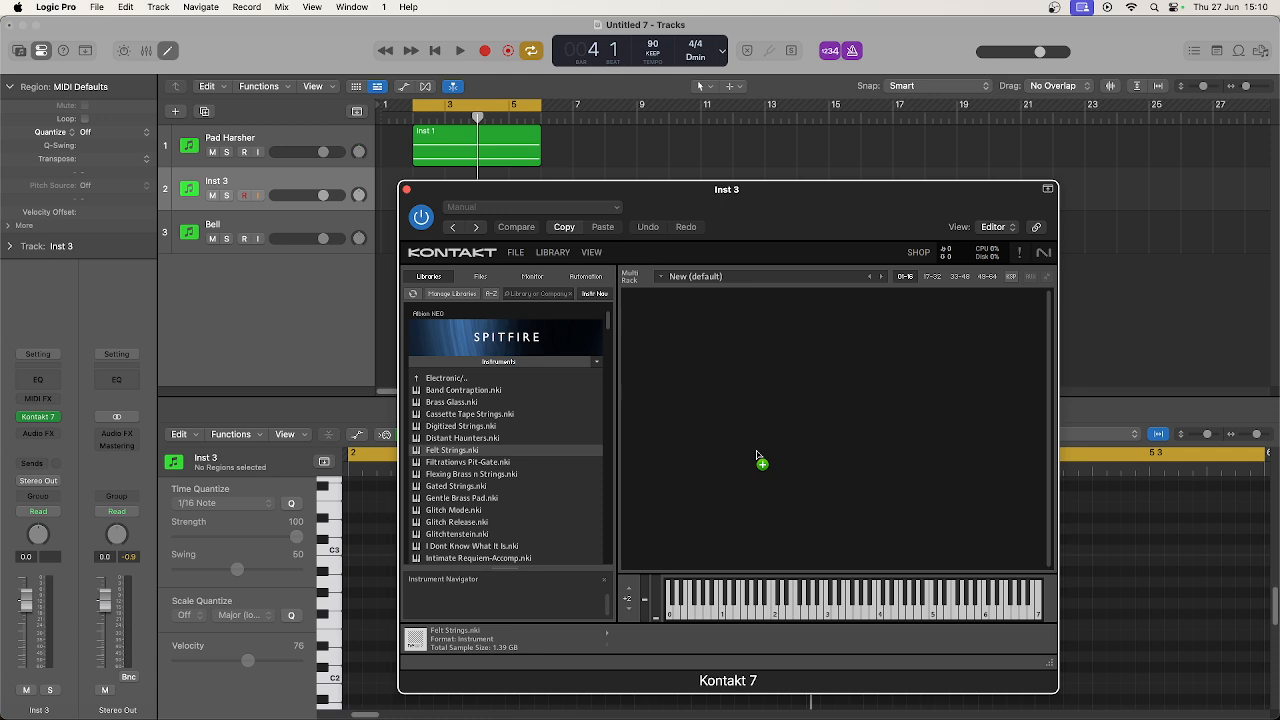
drag(757, 455, 757, 455)
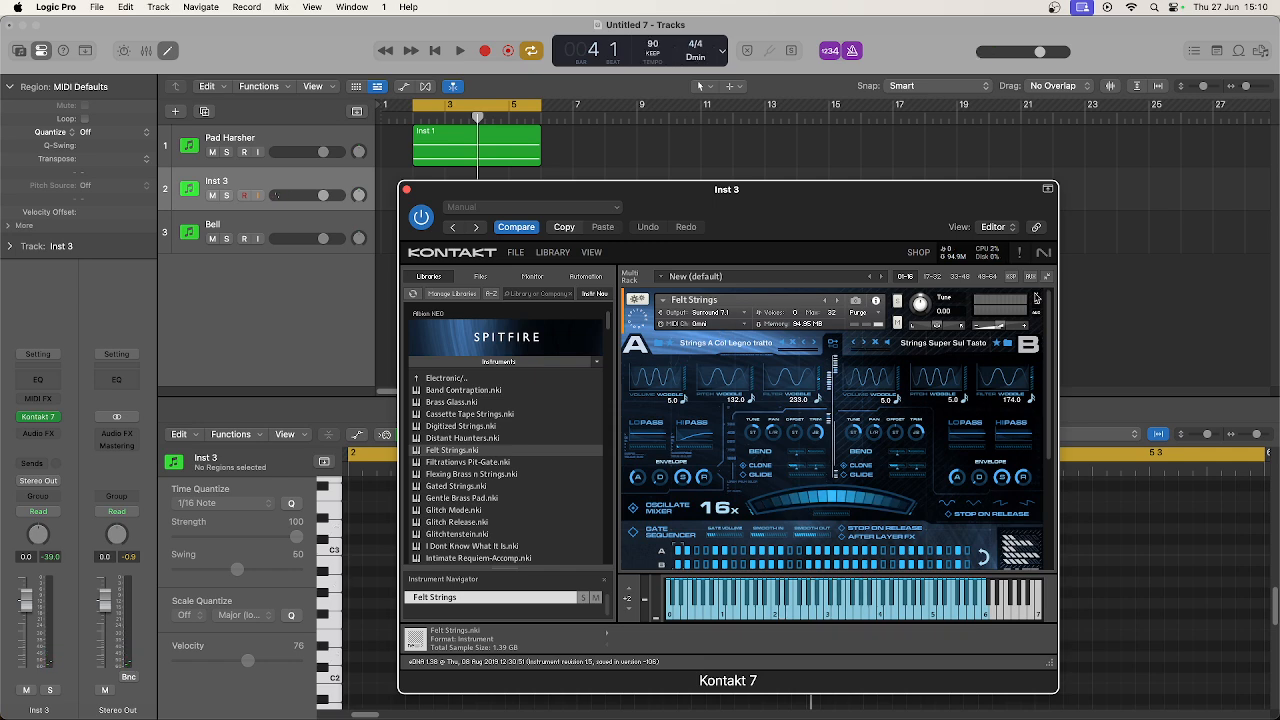
click(1036, 297)
Audition the Rei Strings instrument from Albion NEO, remove it from the rack and collapse the library's instrument list.
scroll(458, 450, down, 5)
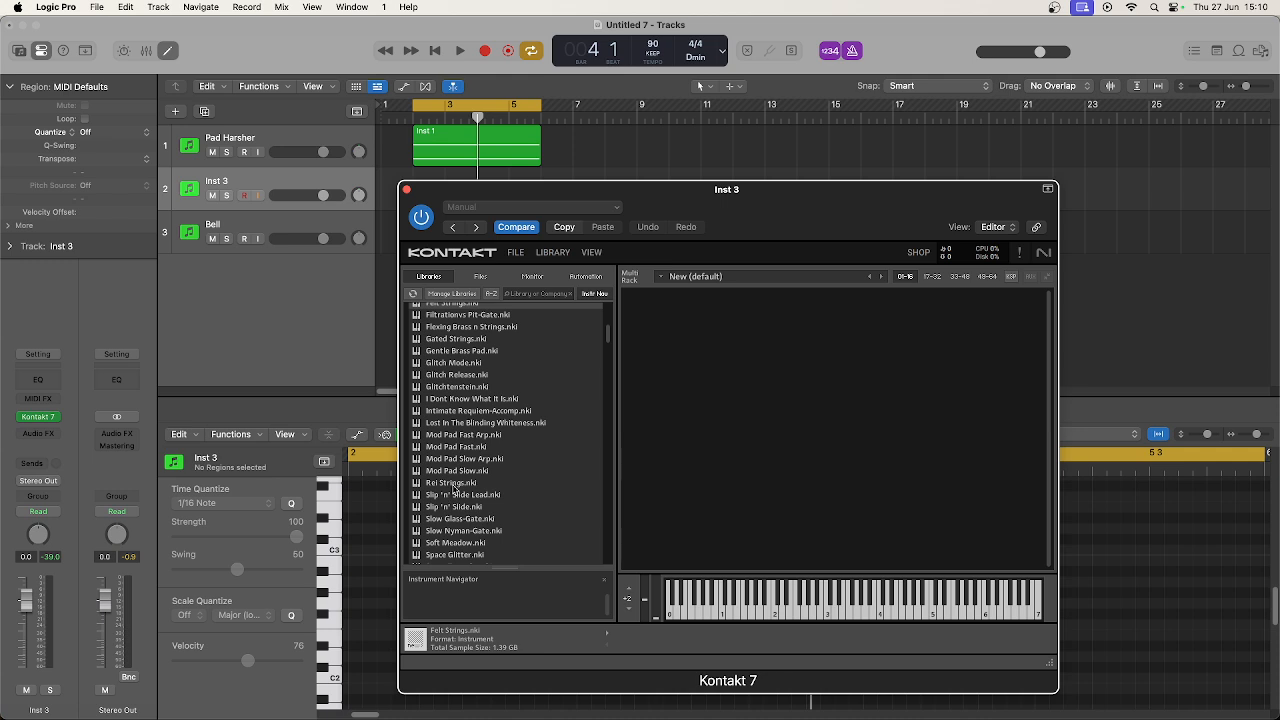
drag(453, 484, 884, 462)
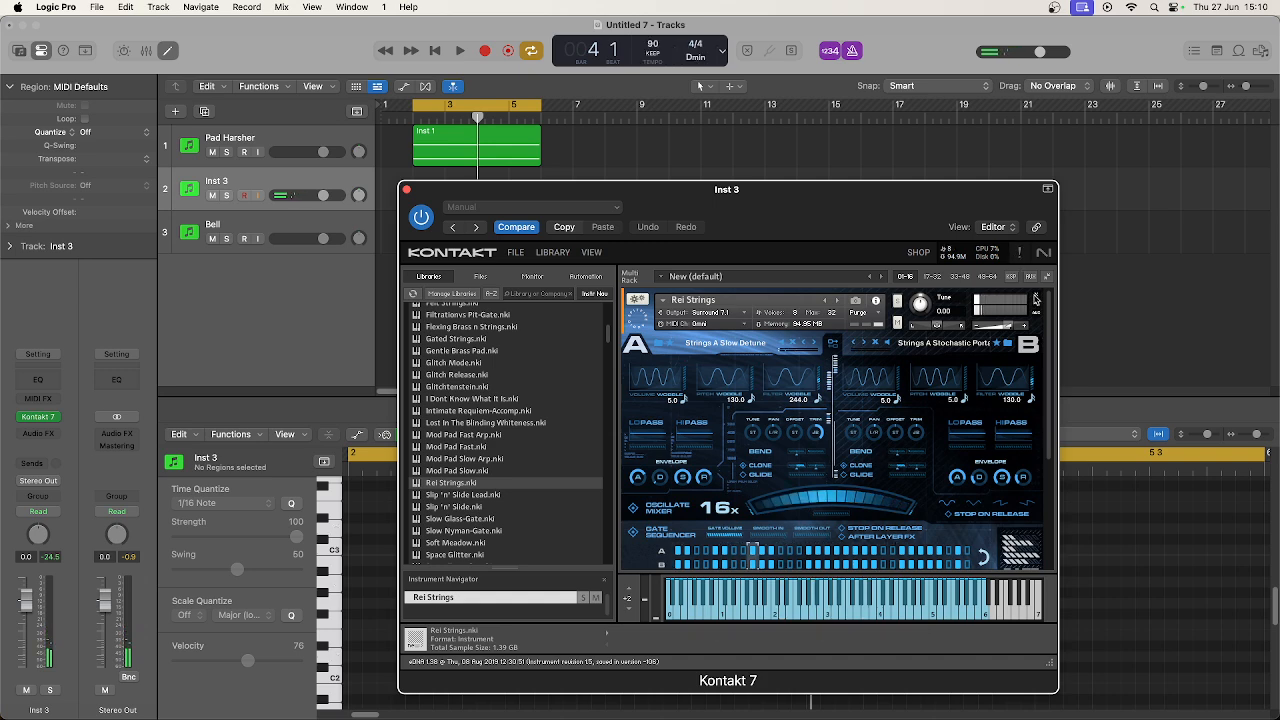
click(1036, 297)
scroll(533, 400, up, 5)
click(518, 430)
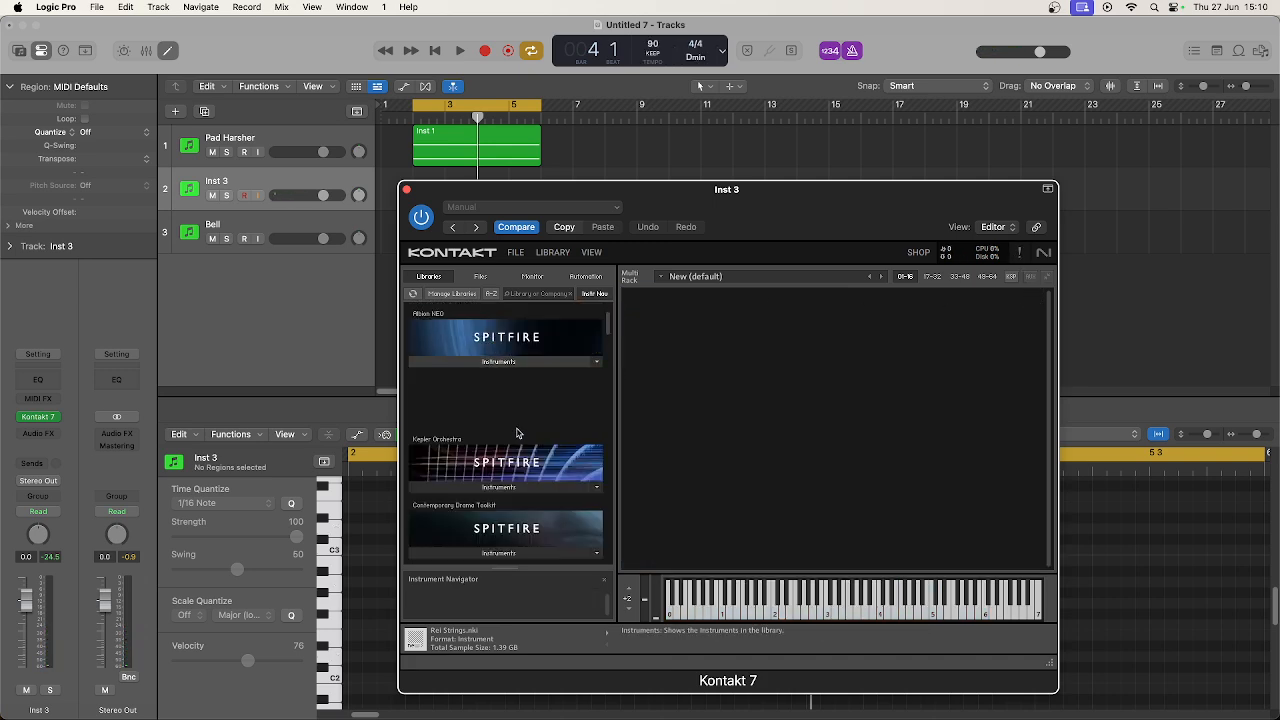
Load Sequis in Kontakt, choose the Blue Skies snapshot from Textures, play some notes and close the plug-in window.
scroll(517, 432, down, 2)
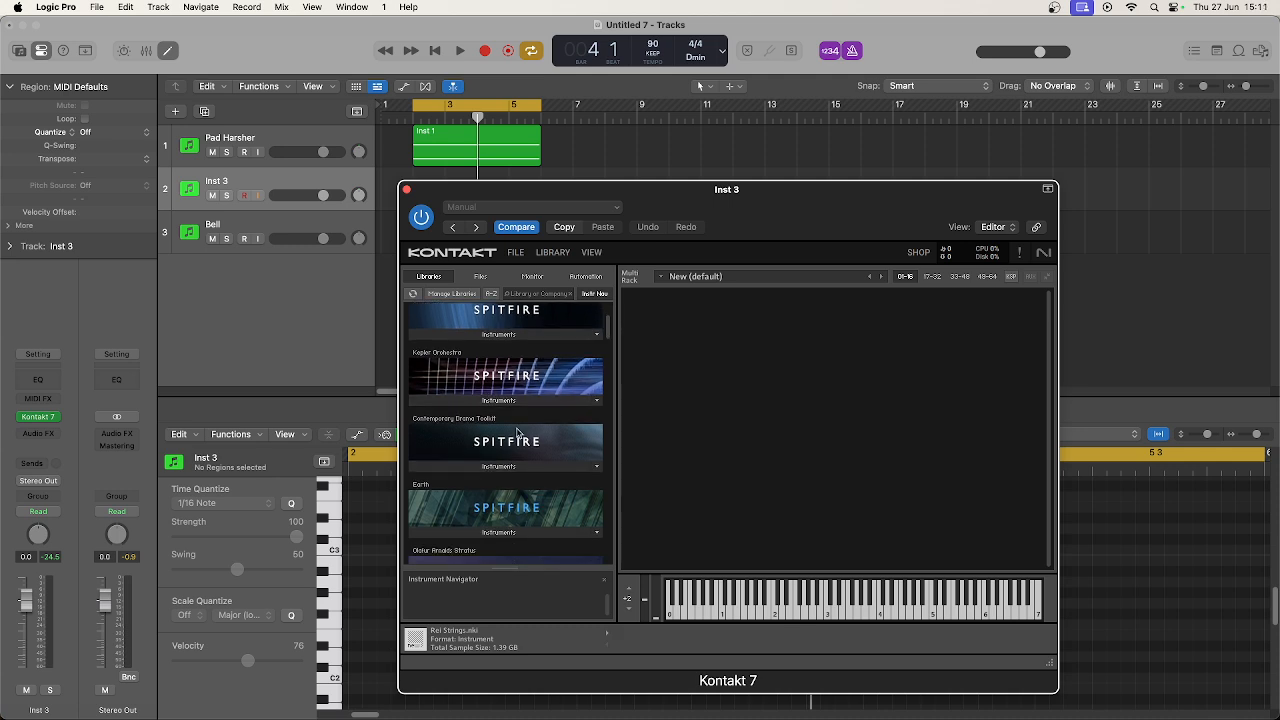
scroll(517, 432, down, 15)
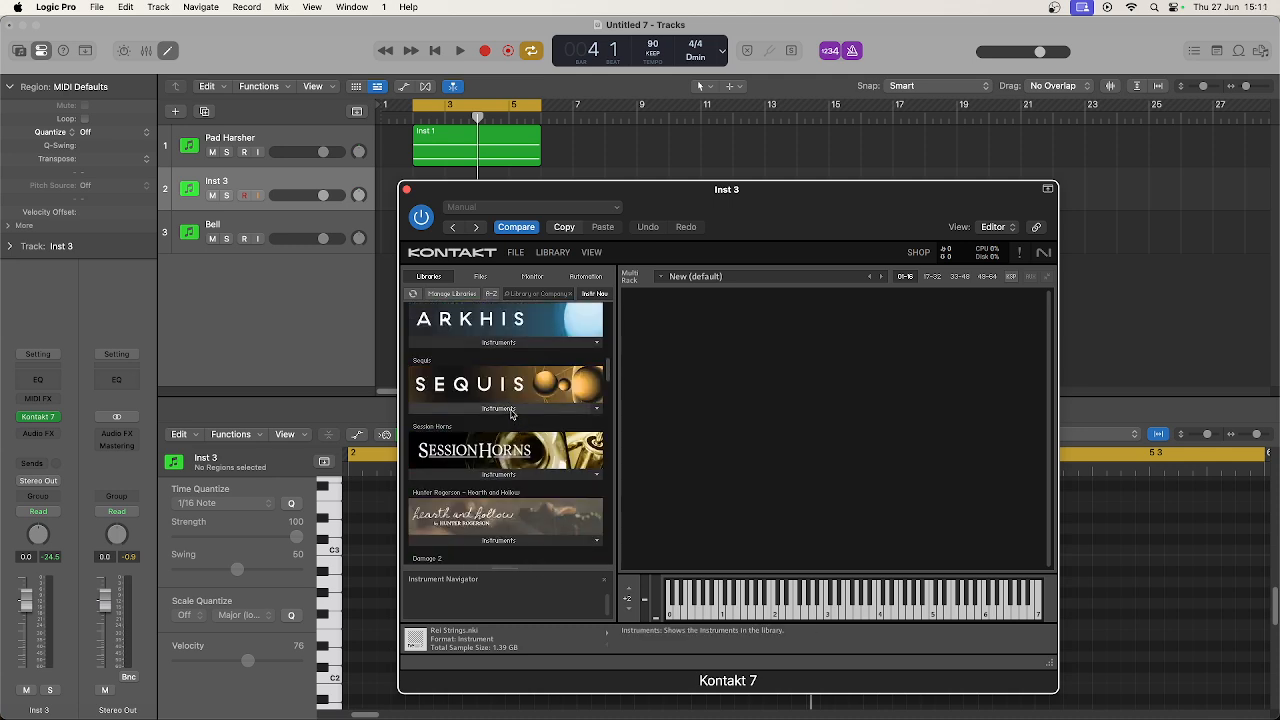
click(510, 409)
drag(441, 425, 835, 408)
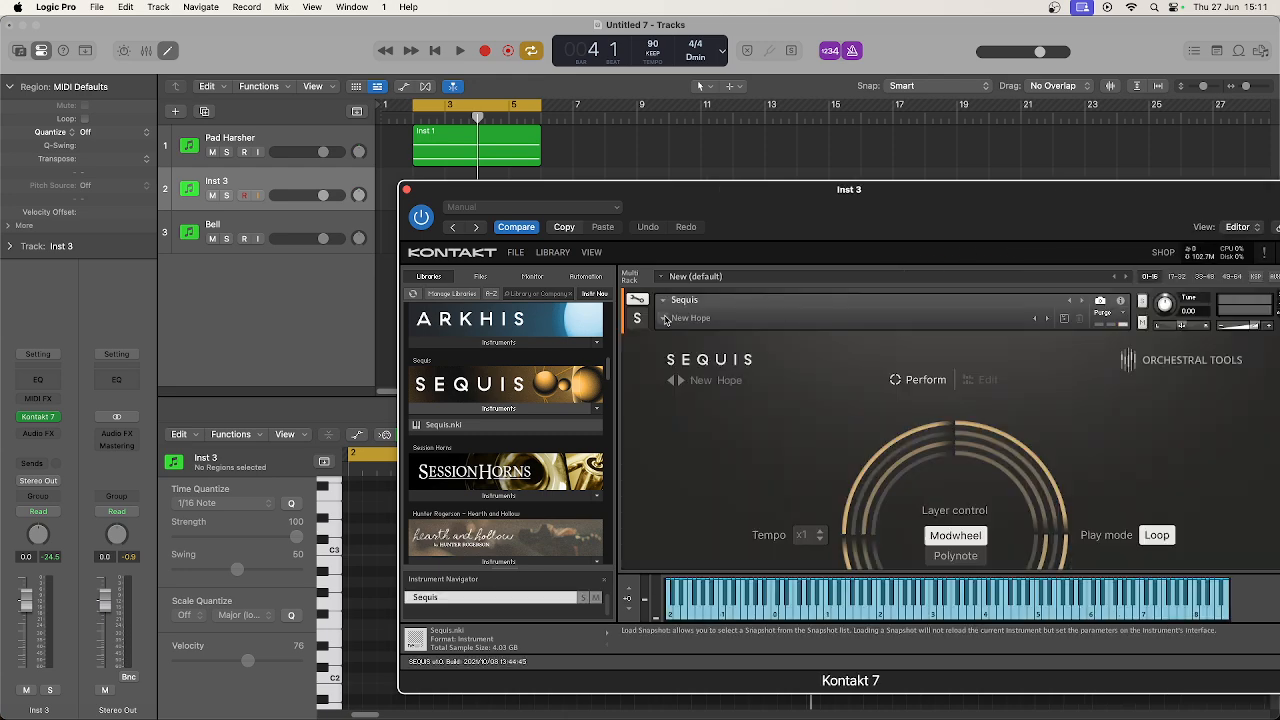
click(666, 319)
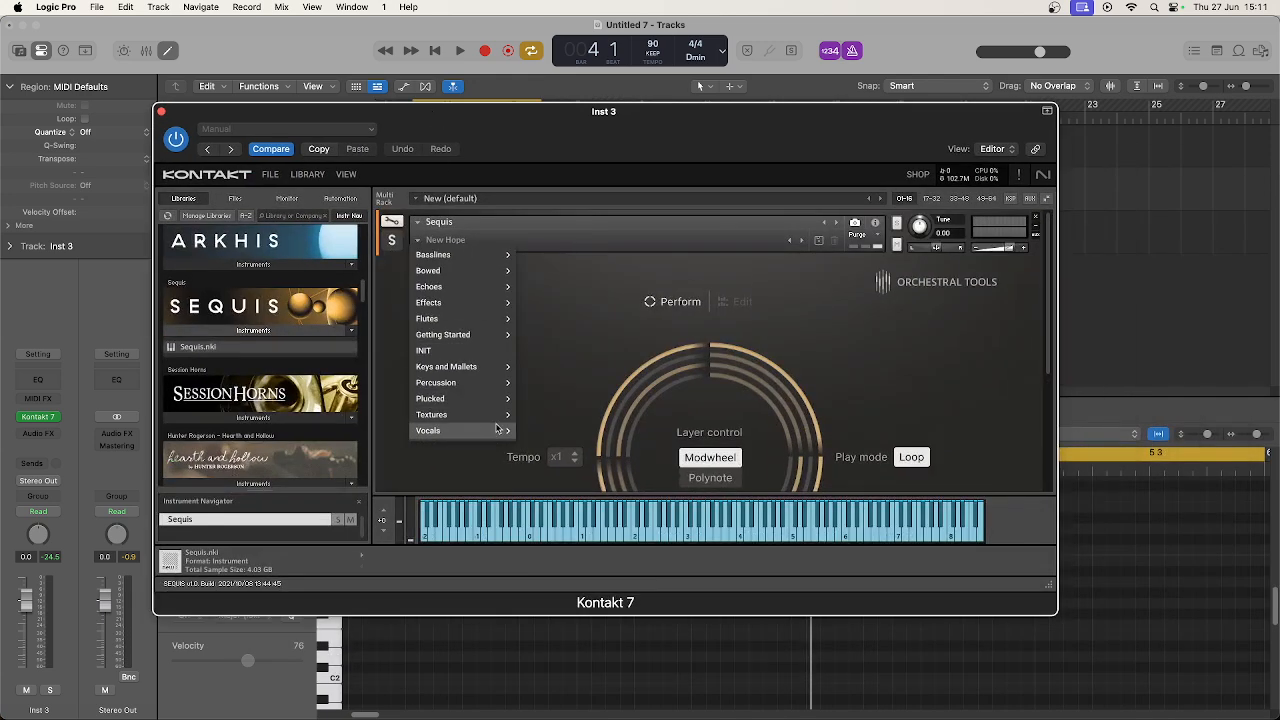
mouse_move(497, 421)
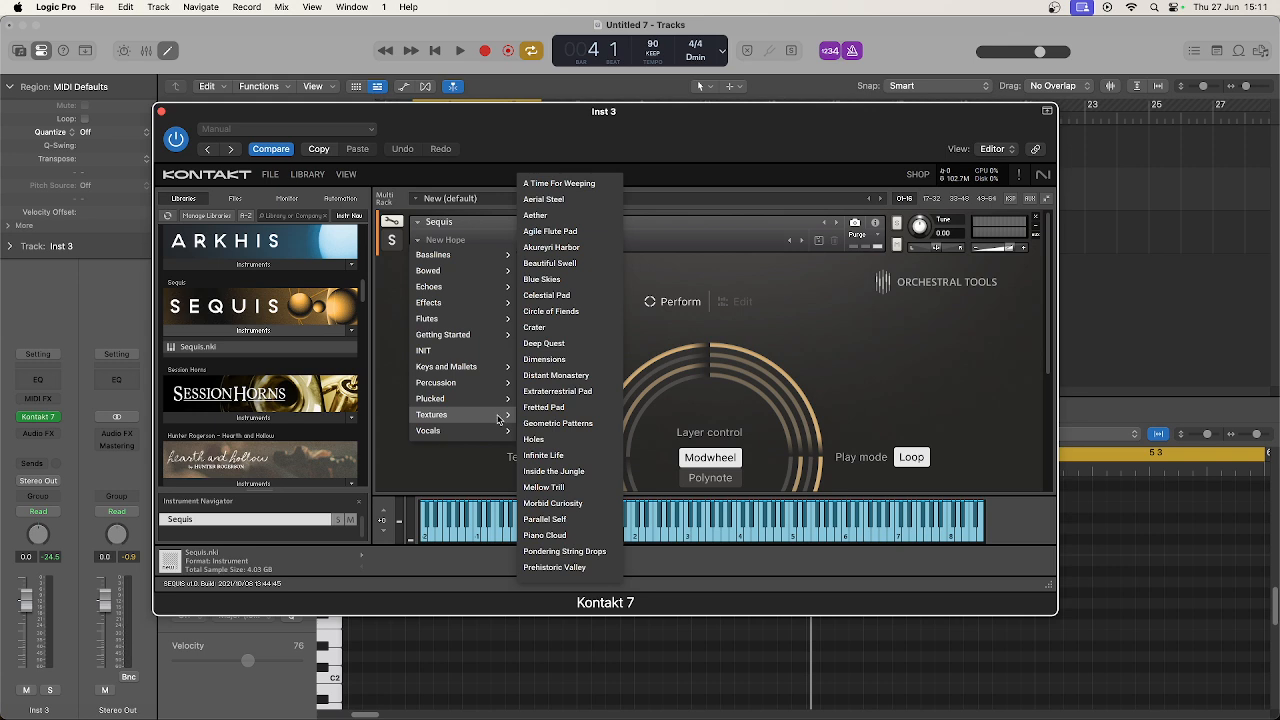
click(555, 279)
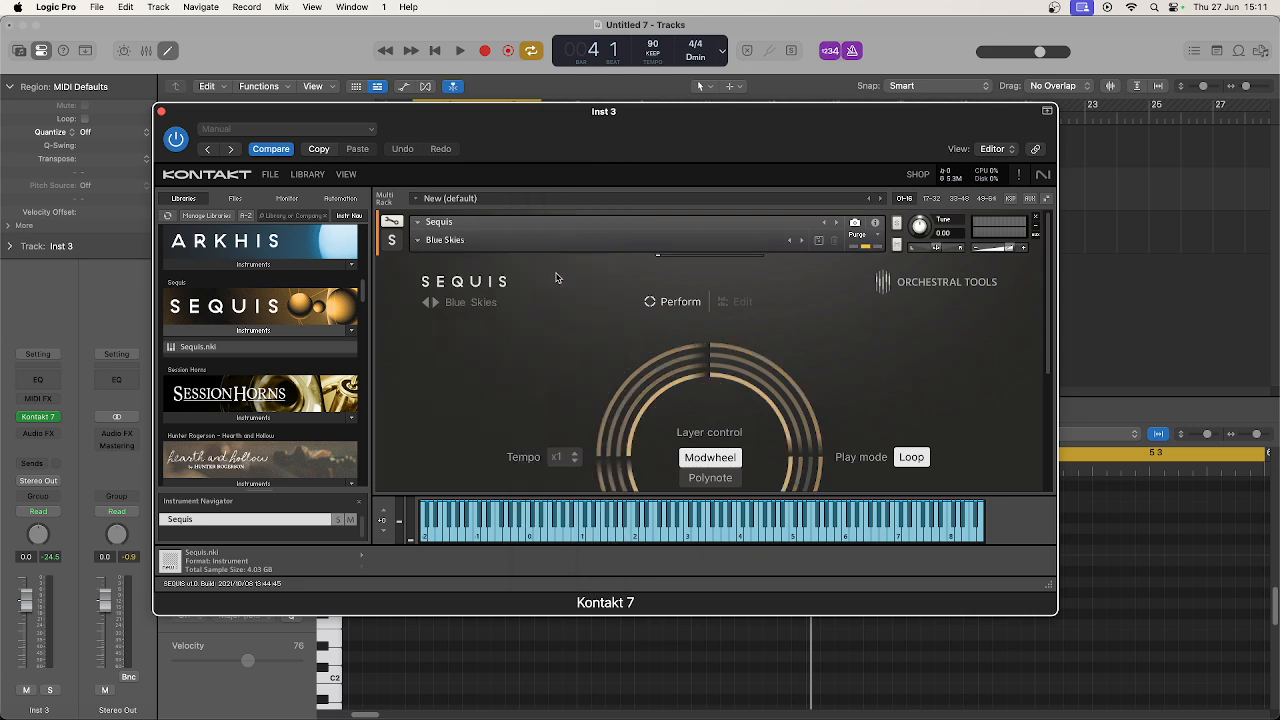
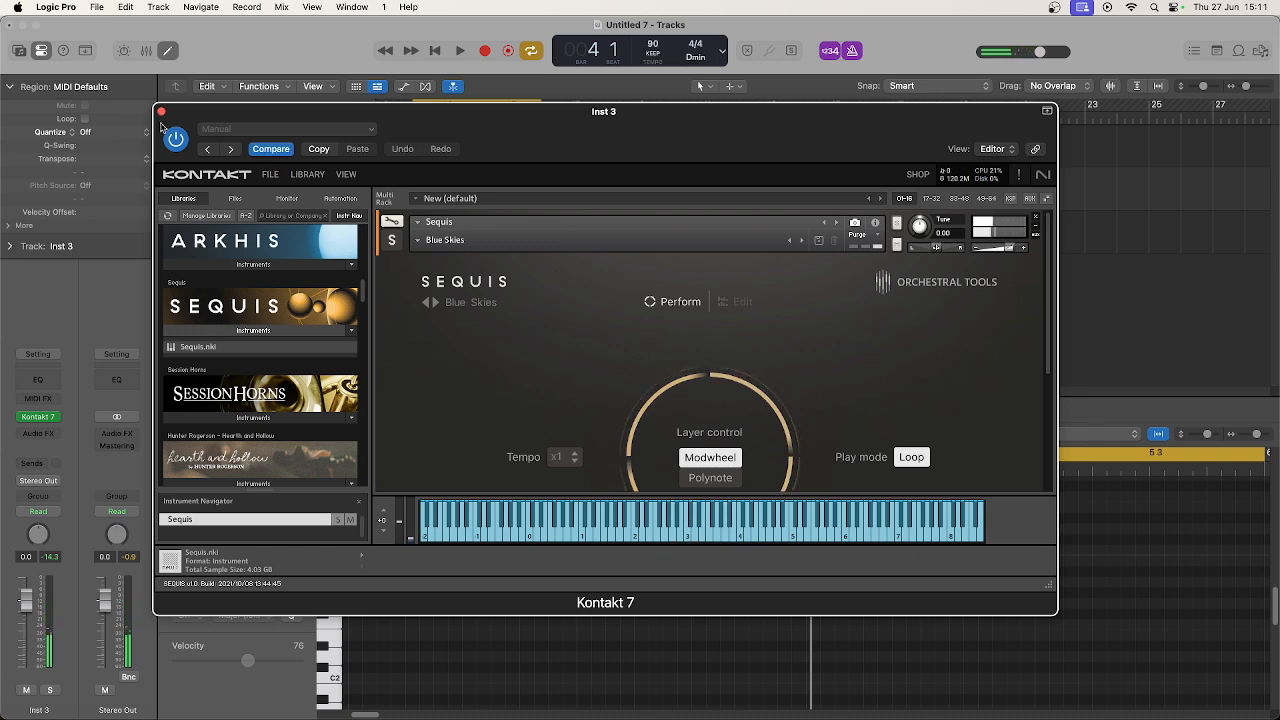
click(161, 111)
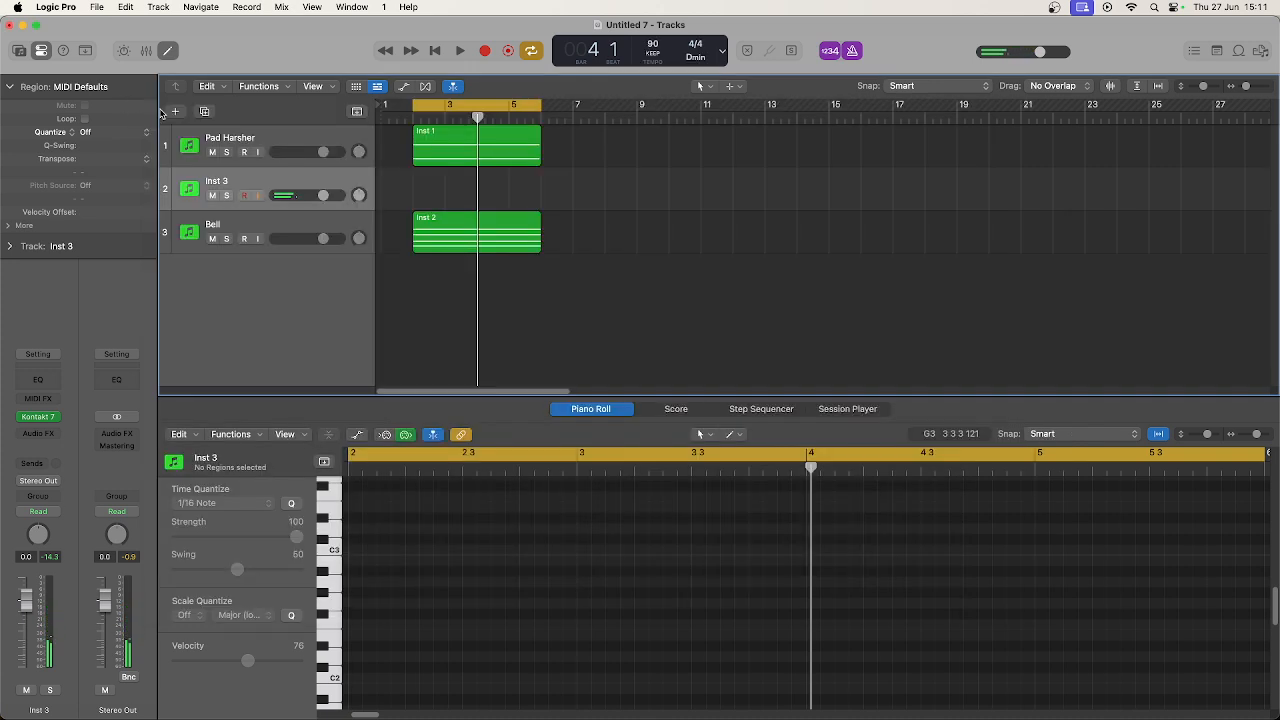
Rename the Inst 3 track as SEQ Blue Skies.
double_click(239, 183)
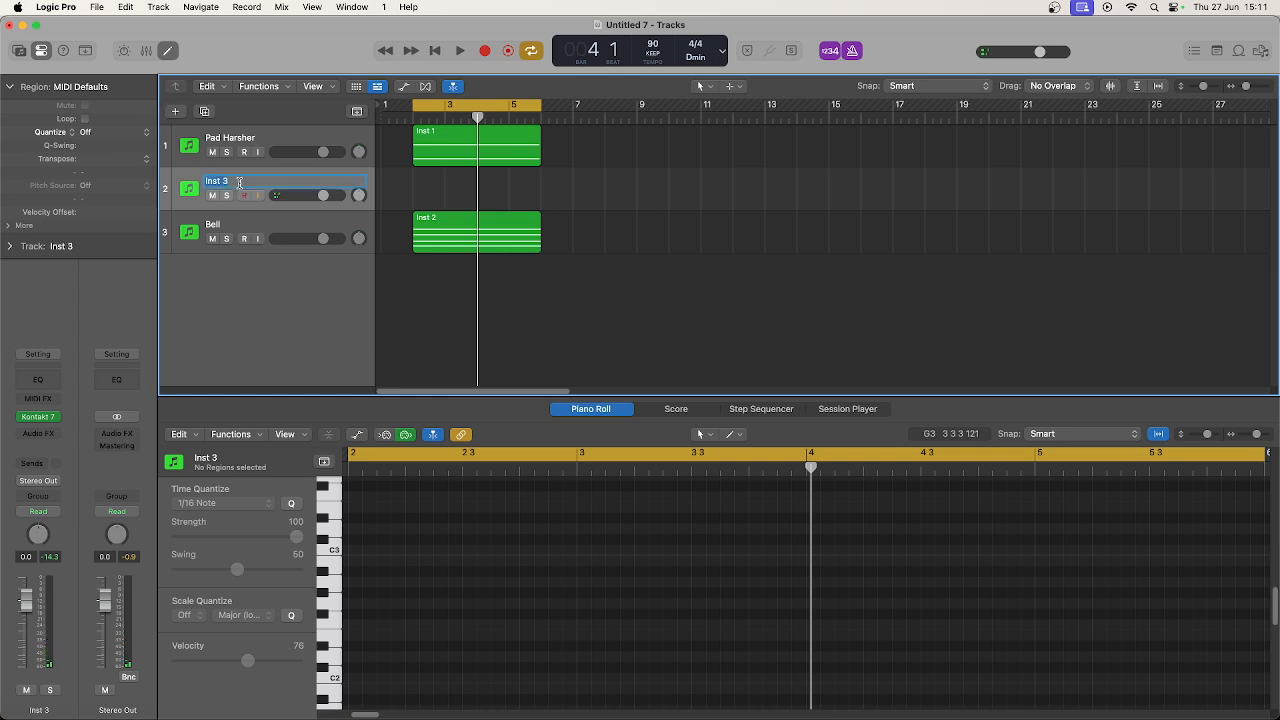
text(Se)
key(Return)
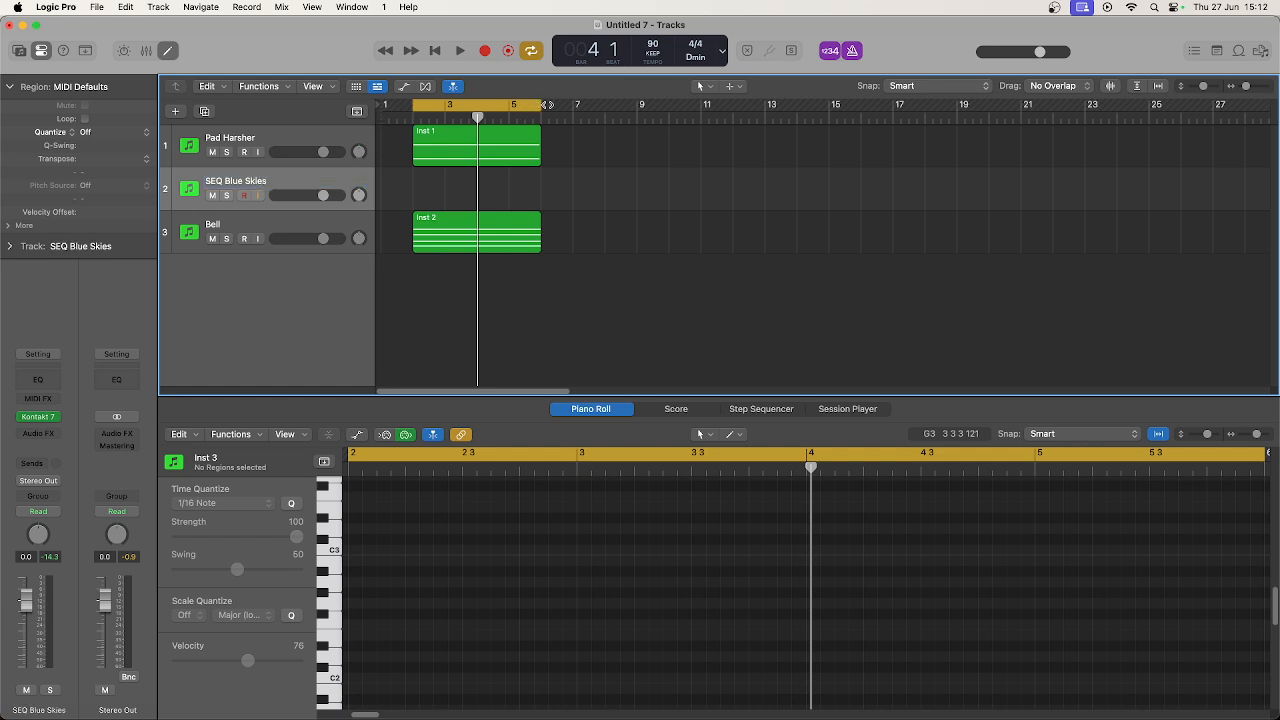
Extend the cycle range to bar 17 and repeat the Inst 1 and Inst 2 regions once, filling up to bar 10.
click(538, 105)
click(538, 105)
drag(540, 105, 893, 105)
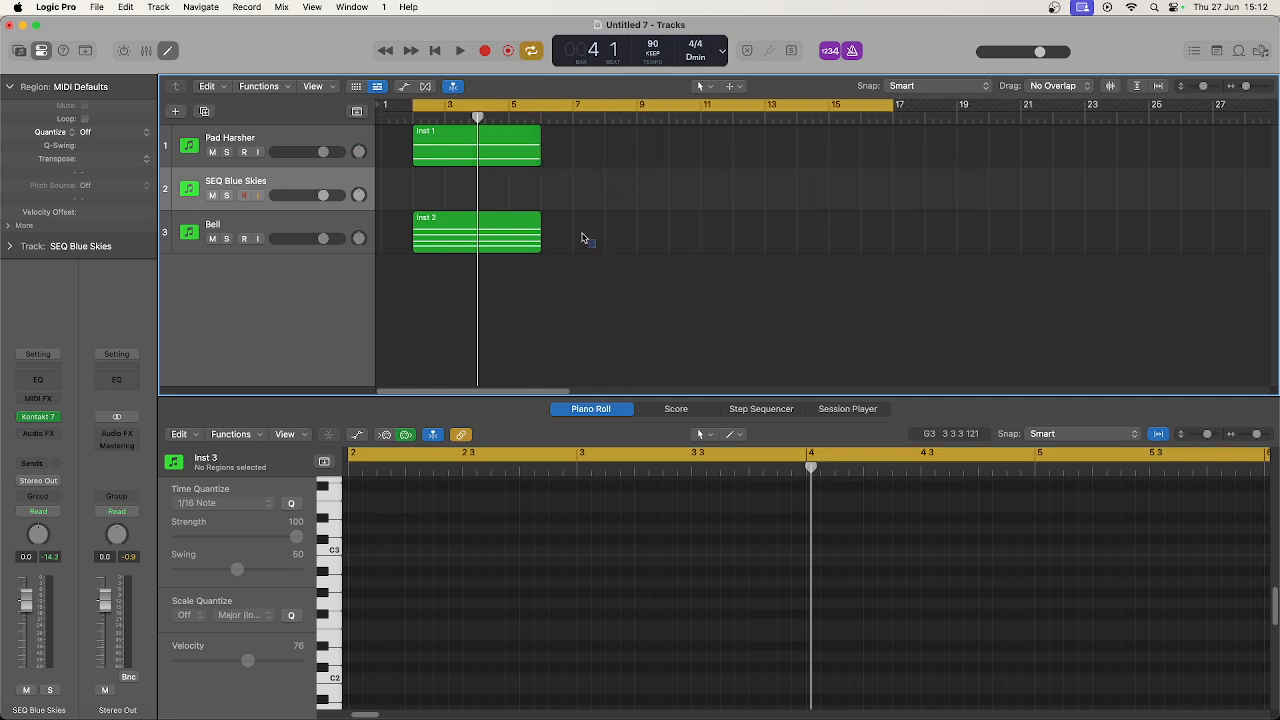
drag(582, 234, 476, 145)
key(super+r)
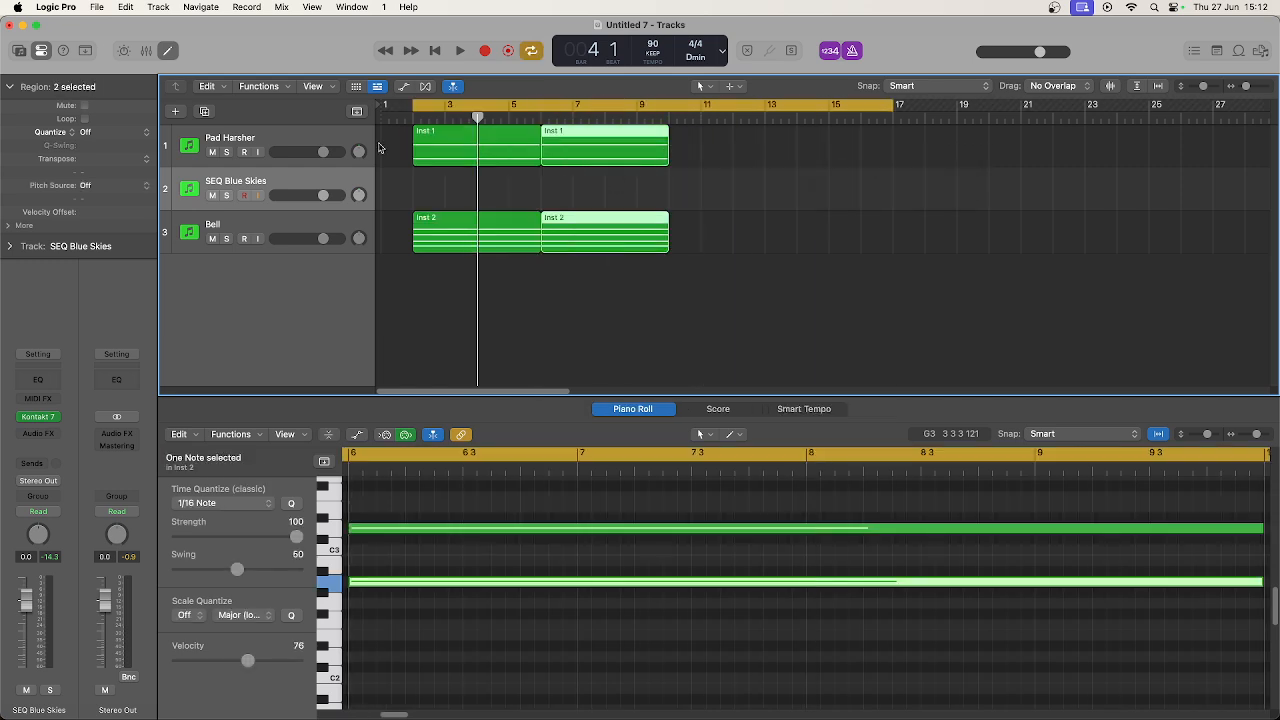
Record a sustained chord on the SEQ Blue Skies track from bar 2 to about bar 10.
click(316, 181)
click(412, 117)
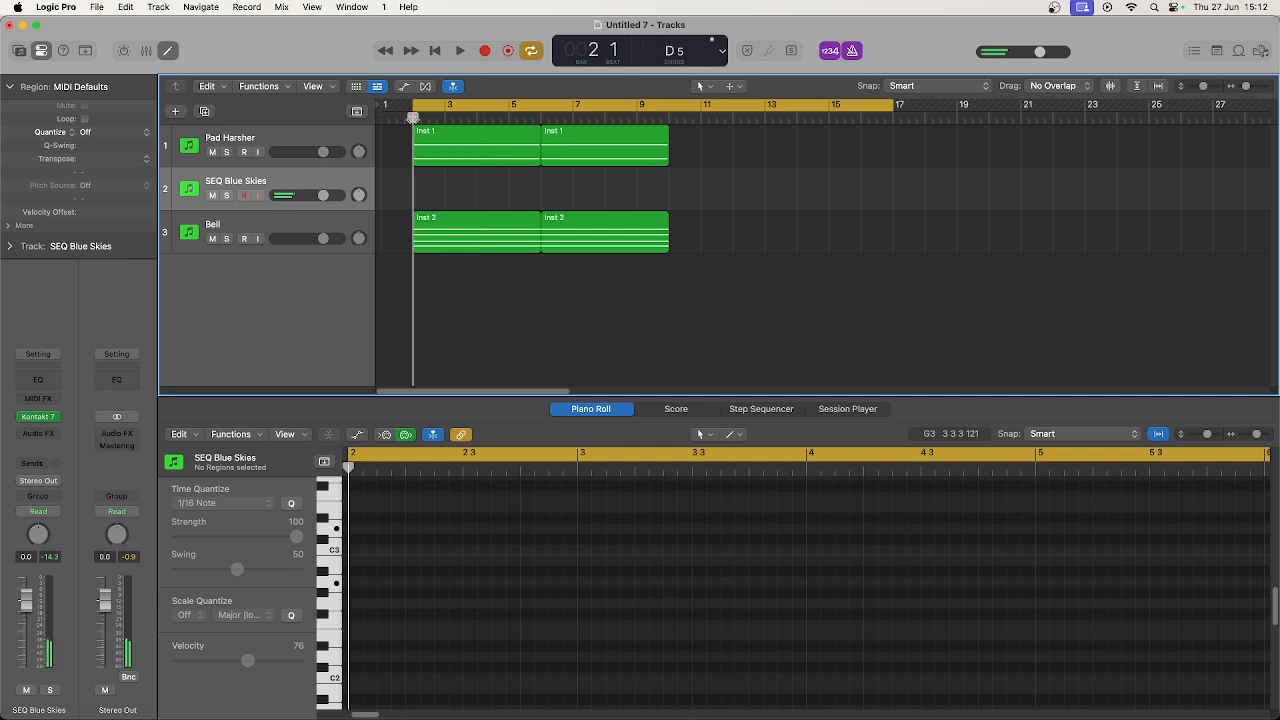
key(r)
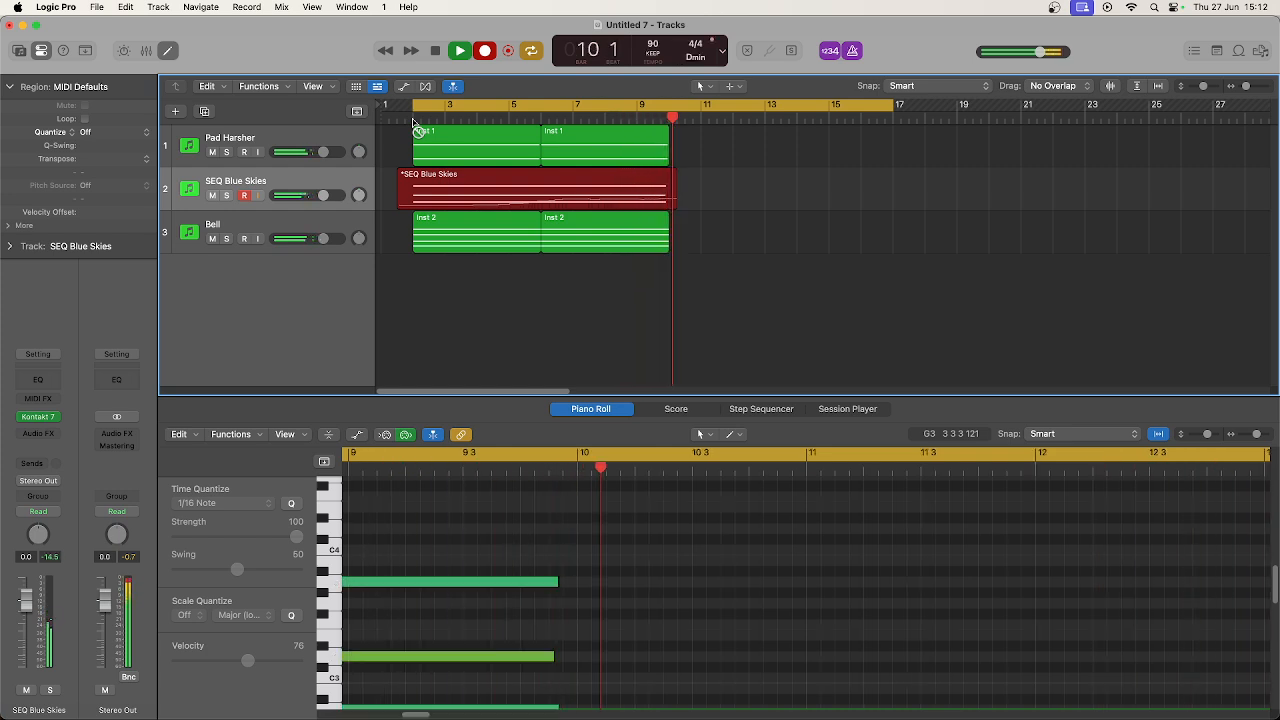
key(space)
Move both Inst 1 regions on the Pad Harsher track two bars later to start at bar 4 and start playback.
click(426, 135)
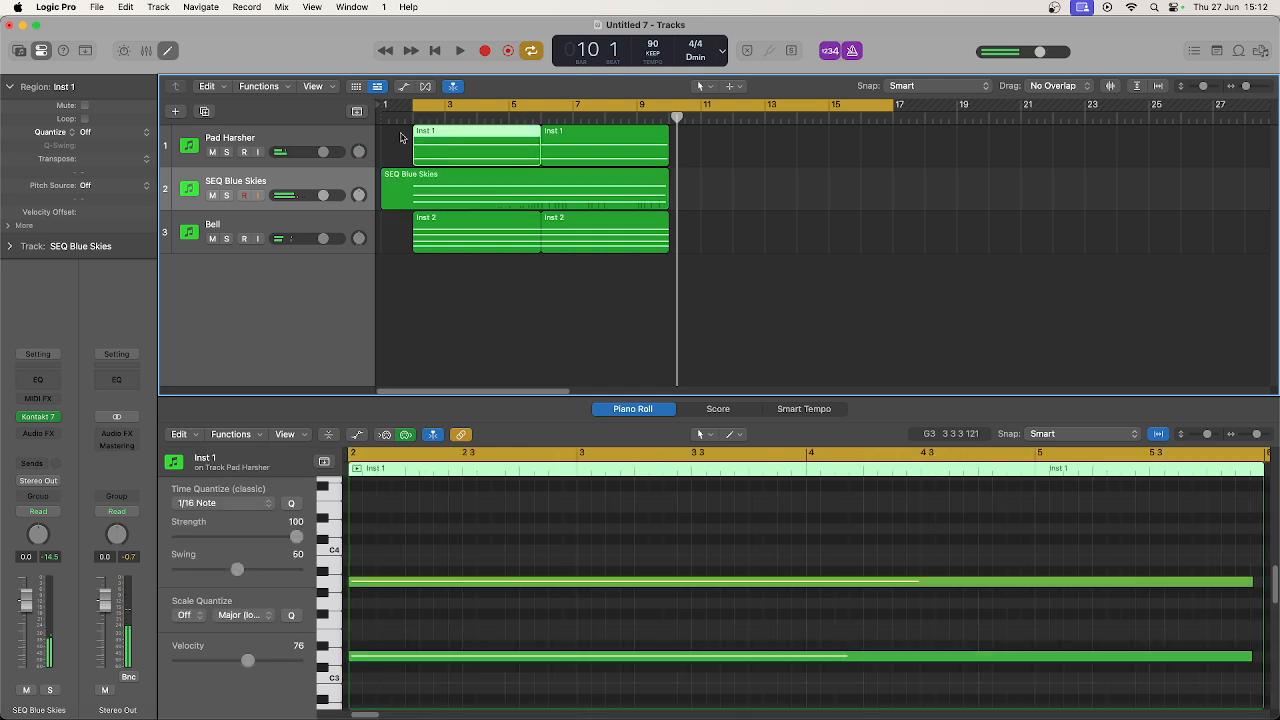
shift+click(607, 140)
drag(504, 131, 565, 133)
key(space)
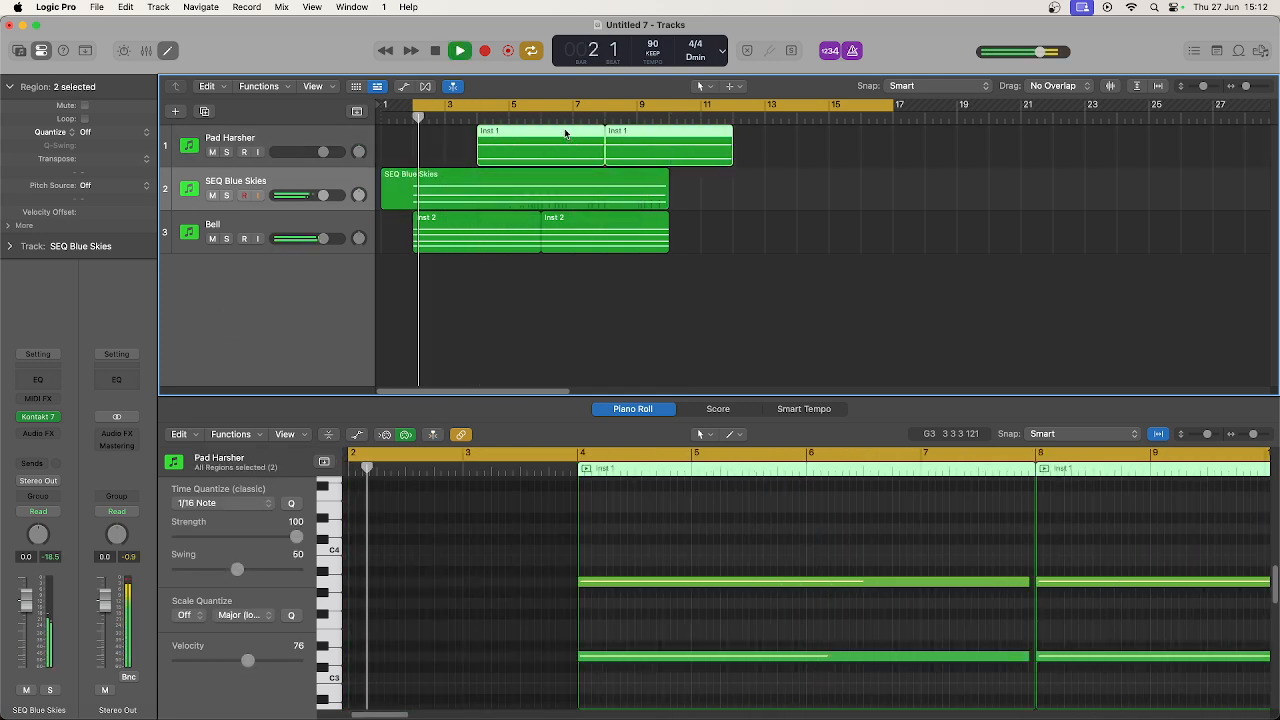
Quantize all notes in the SEQ Blue Skies region to 1/16 notes and play back the layered tracks.
click(542, 181)
key(space)
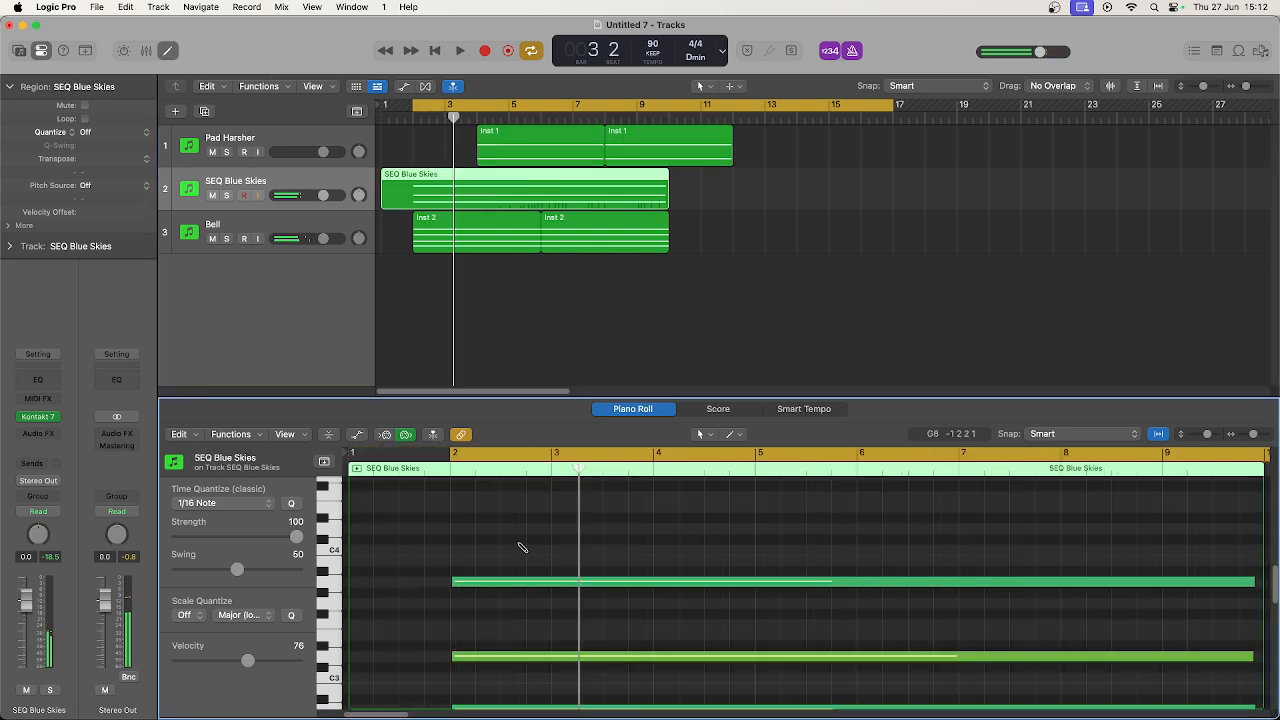
key(super+a)
key(space)
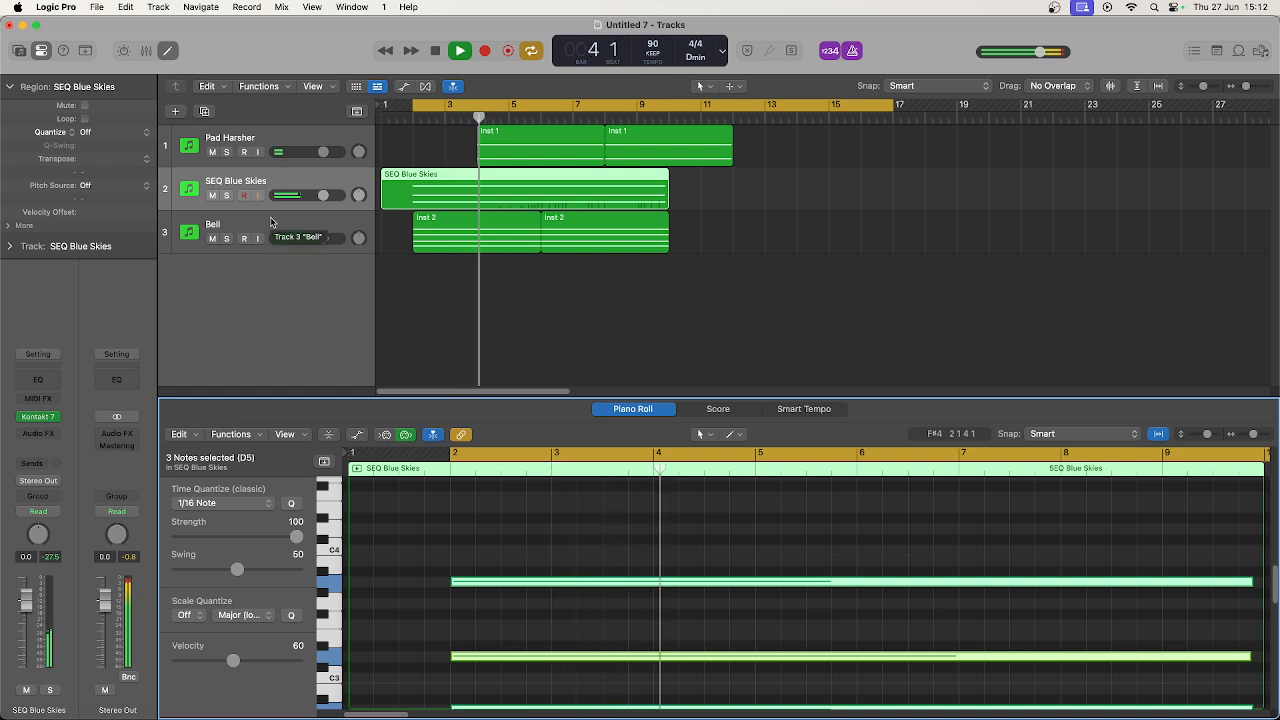
key(space)
Insert a stereo ChromaVerb reverb on the Bell track.
click(271, 222)
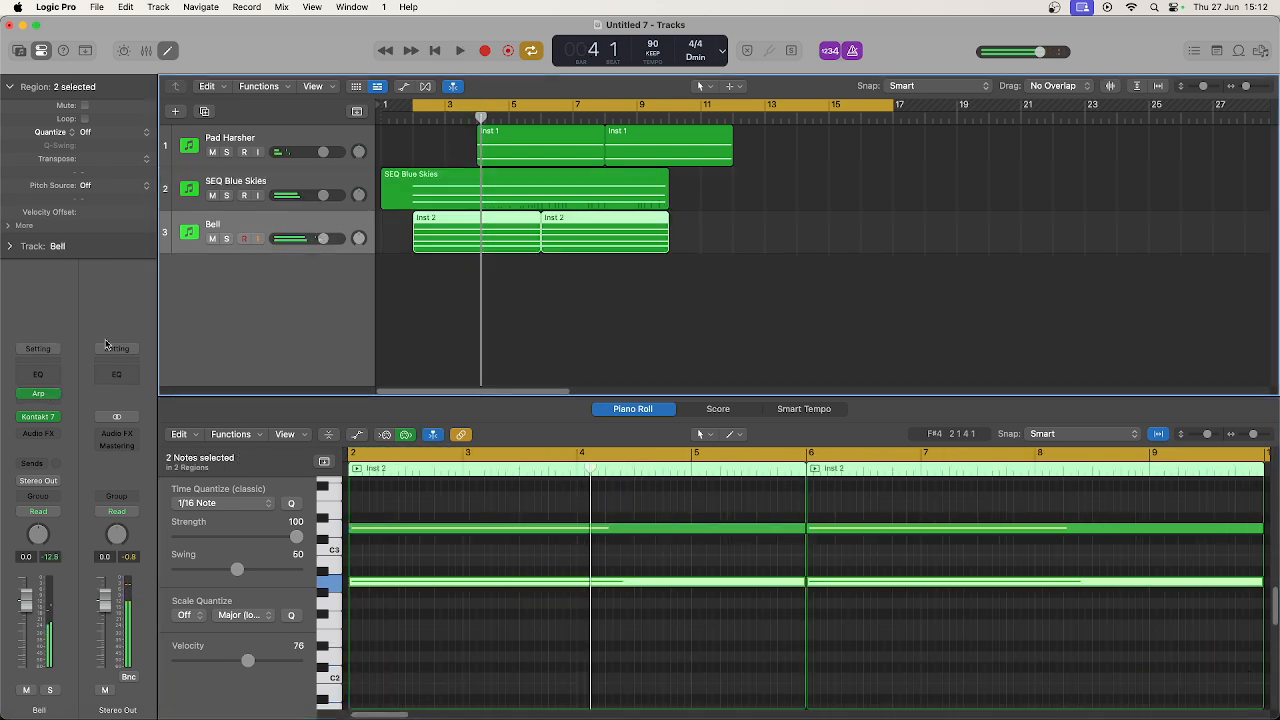
click(55, 438)
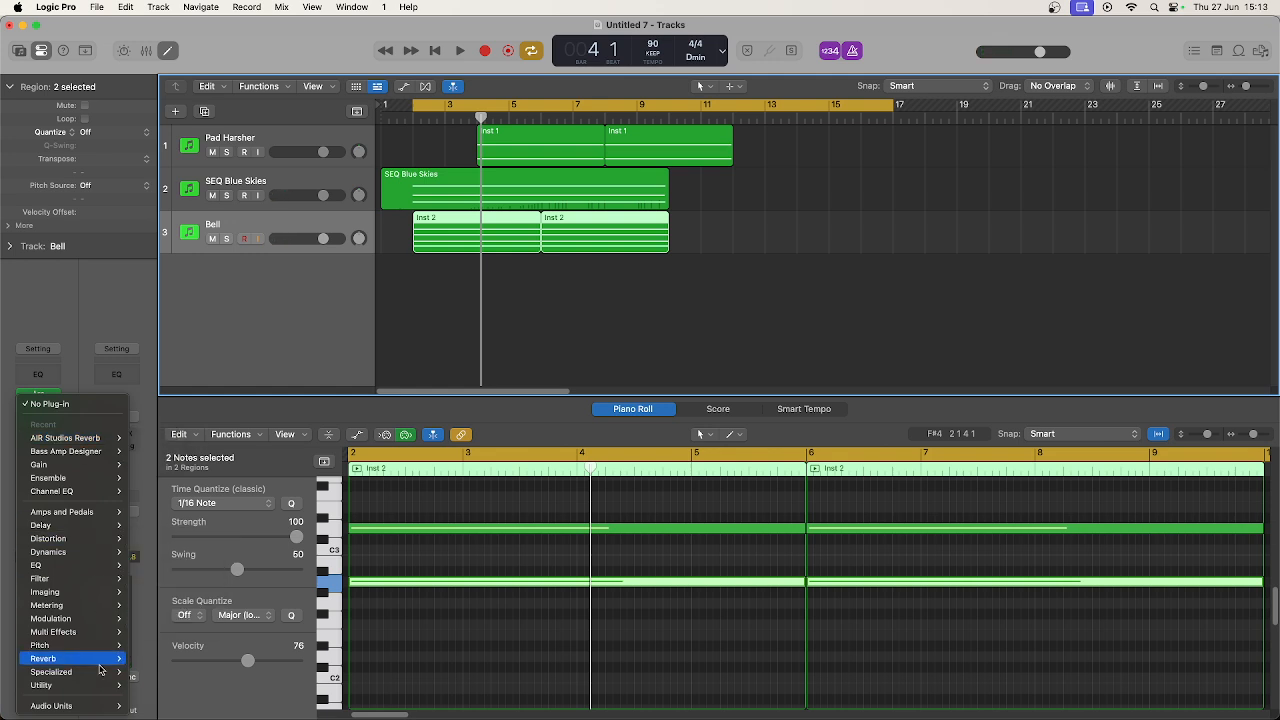
mouse_move(105, 659)
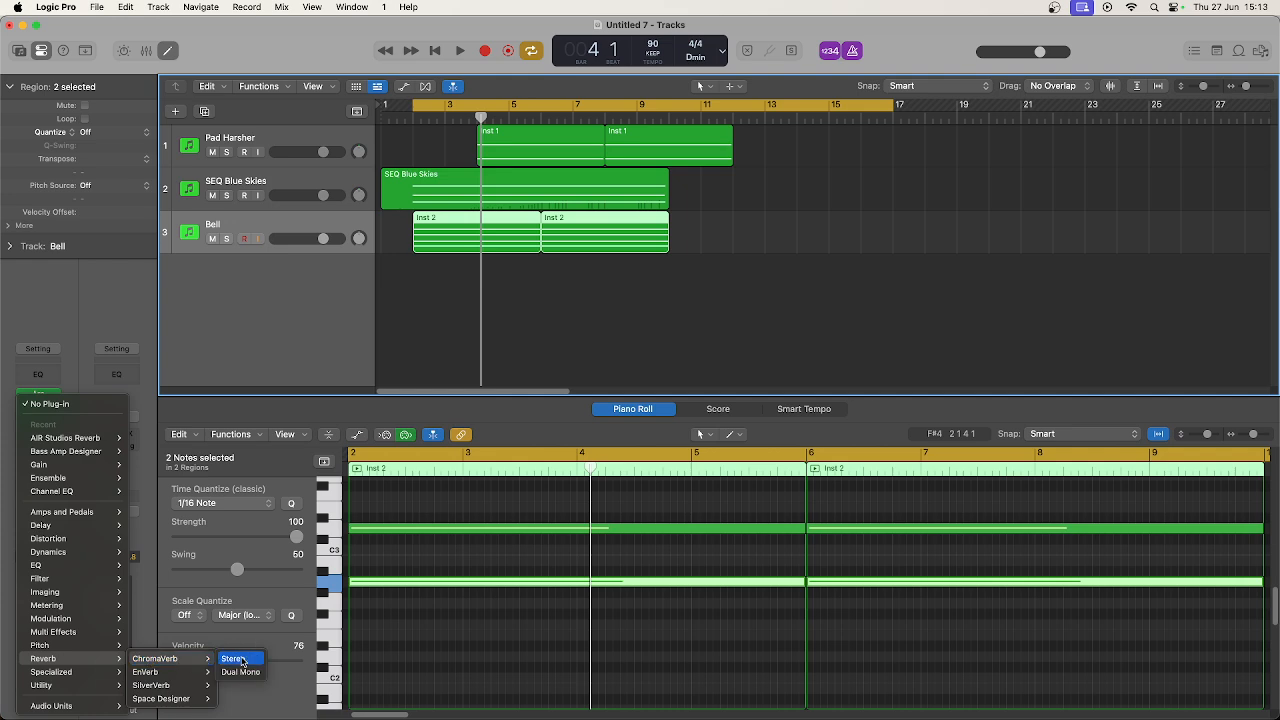
click(241, 662)
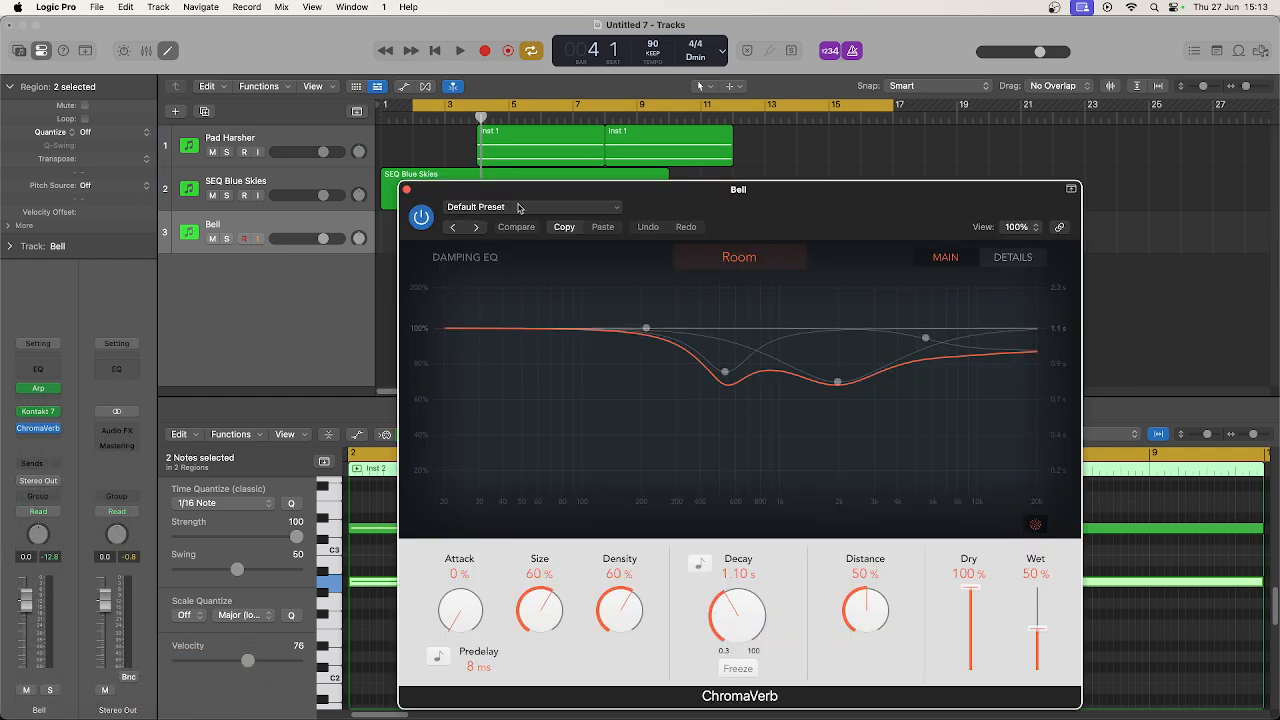
Load the Orchestra Hall preset in the Bell track's ChromaVerb and raise the wet level to 53% during playback.
click(521, 208)
mouse_move(664, 530)
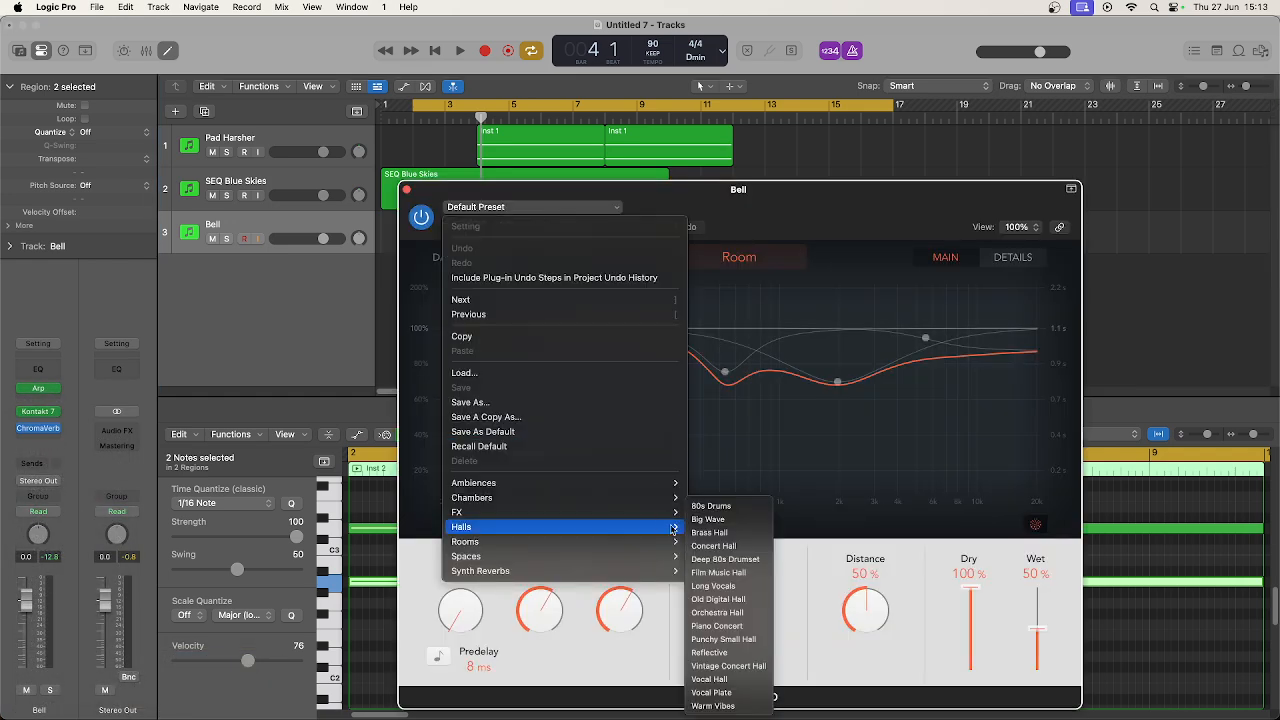
click(717, 612)
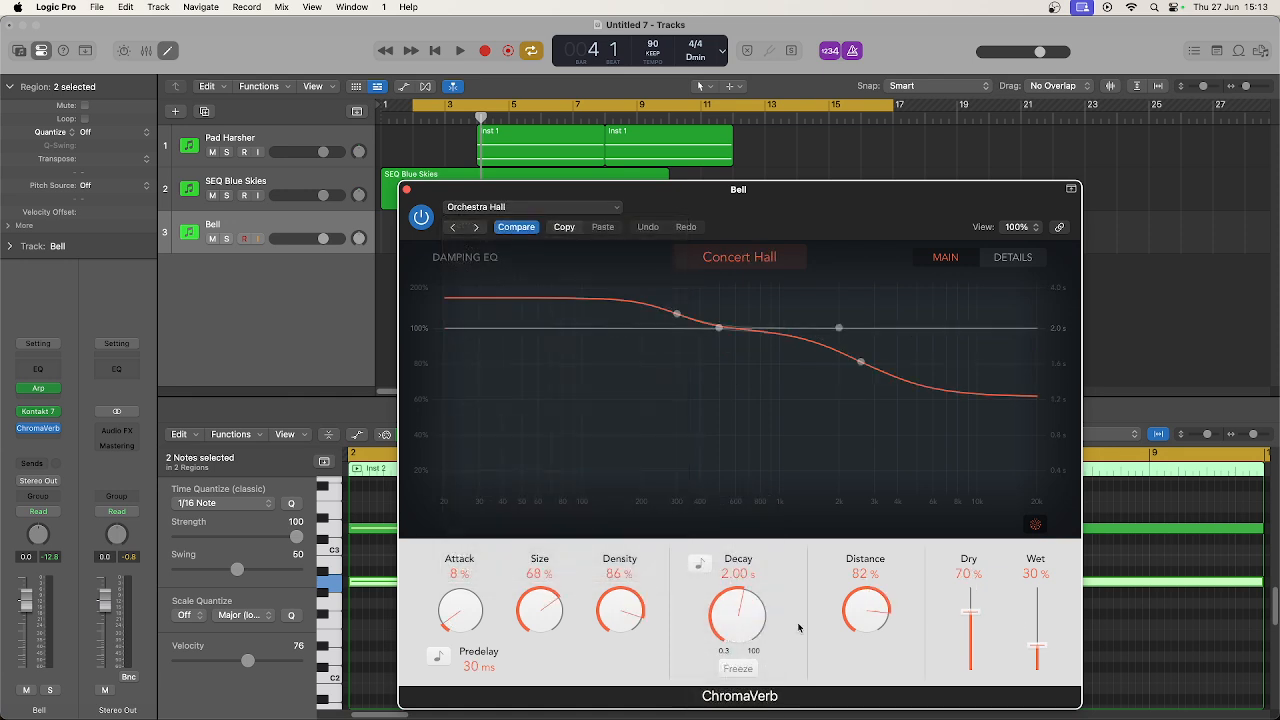
key(space)
mouse_move(1043, 646)
mouse_down()
mouse_move(1040, 600)
mouse_move(1046, 626)
mouse_up()
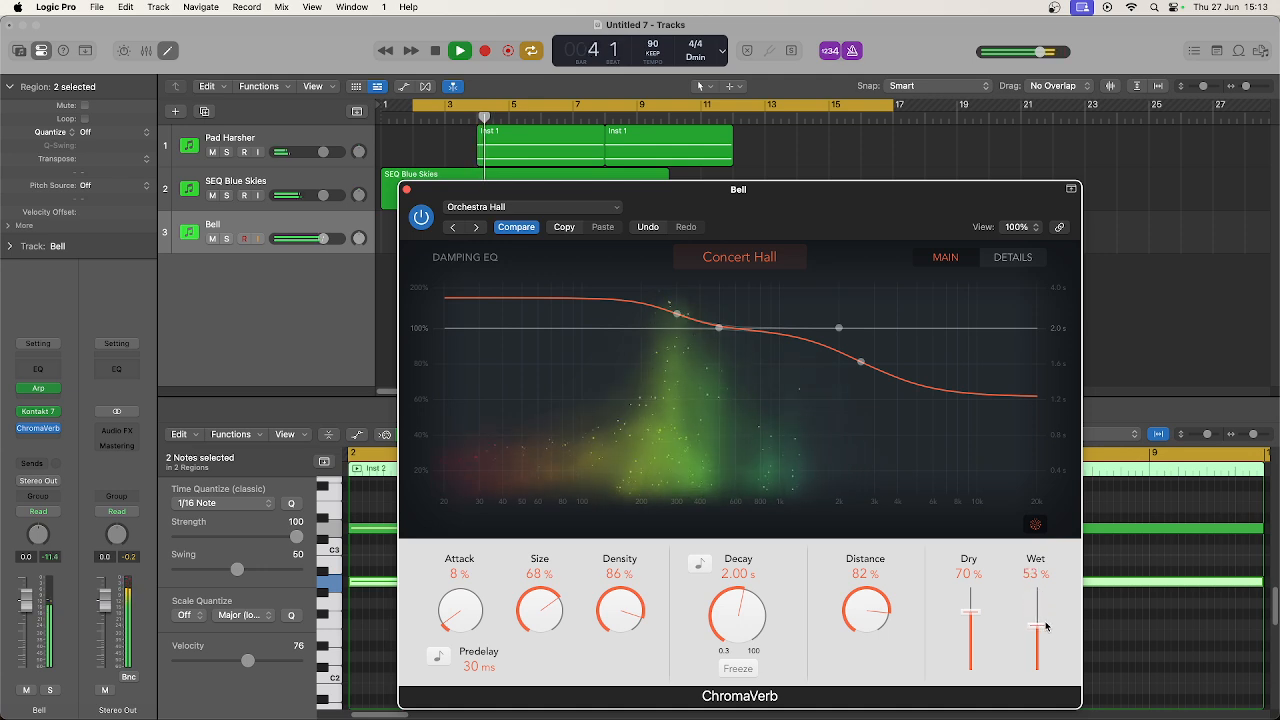
click(406, 190)
key(space)
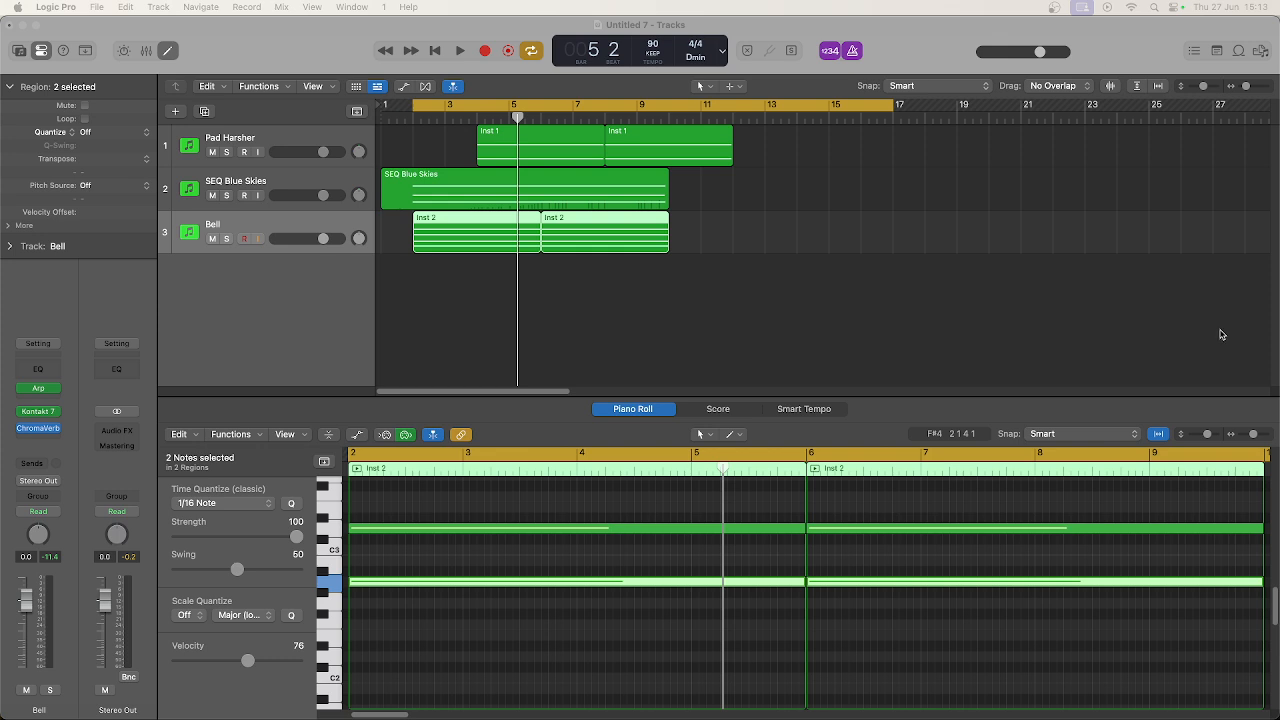
Play the layers from bar 2 and turn off steps 2 and 5 in the Bell track's arpeggiator grid pattern.
click(413, 119)
key(space)
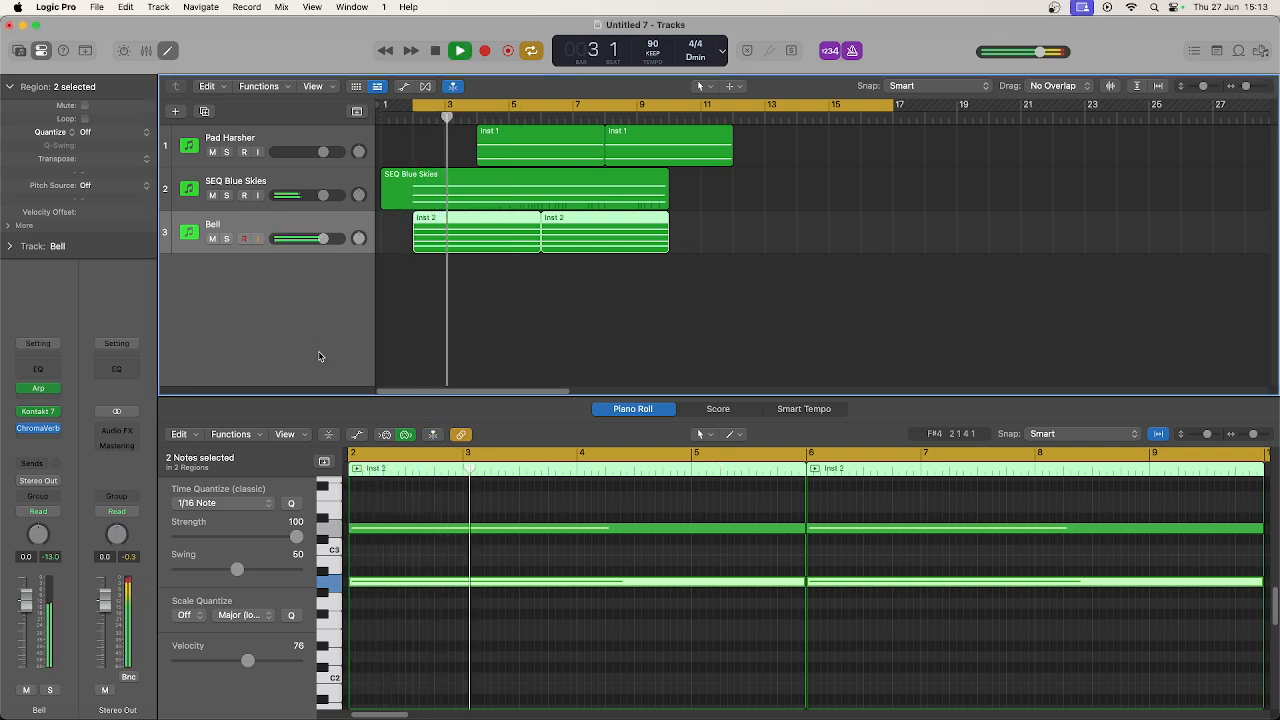
key(space)
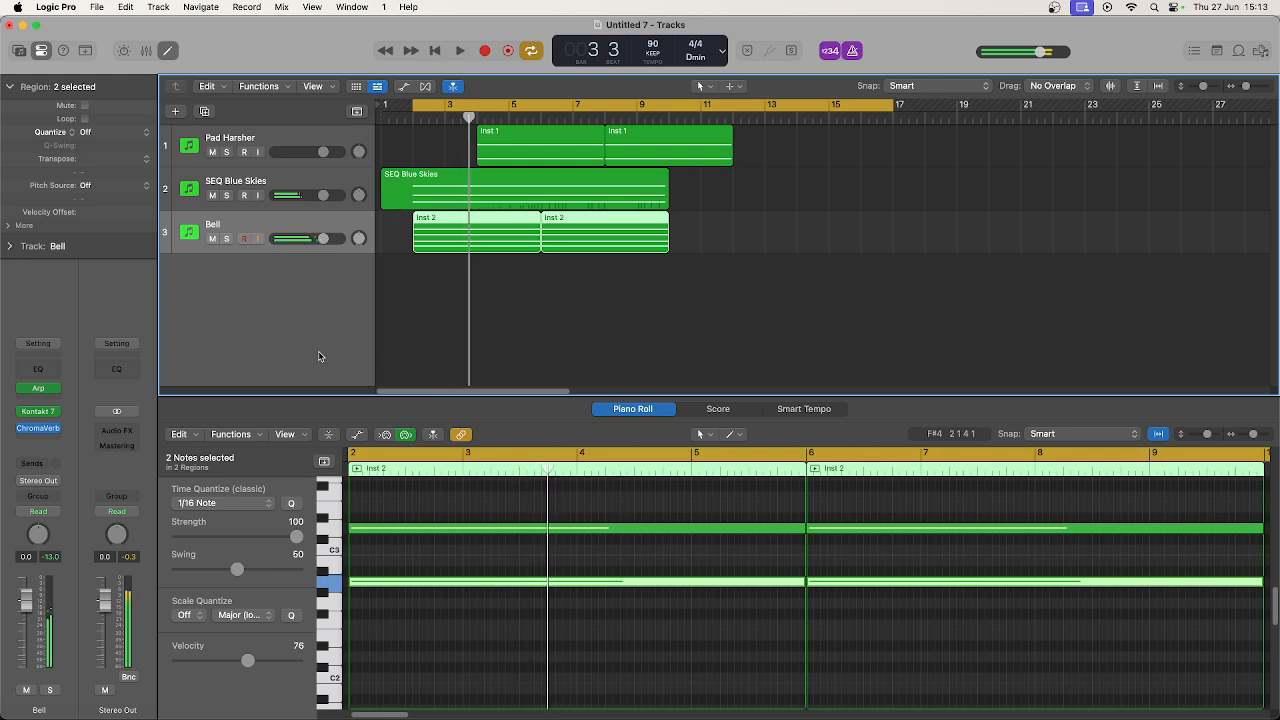
click(41, 389)
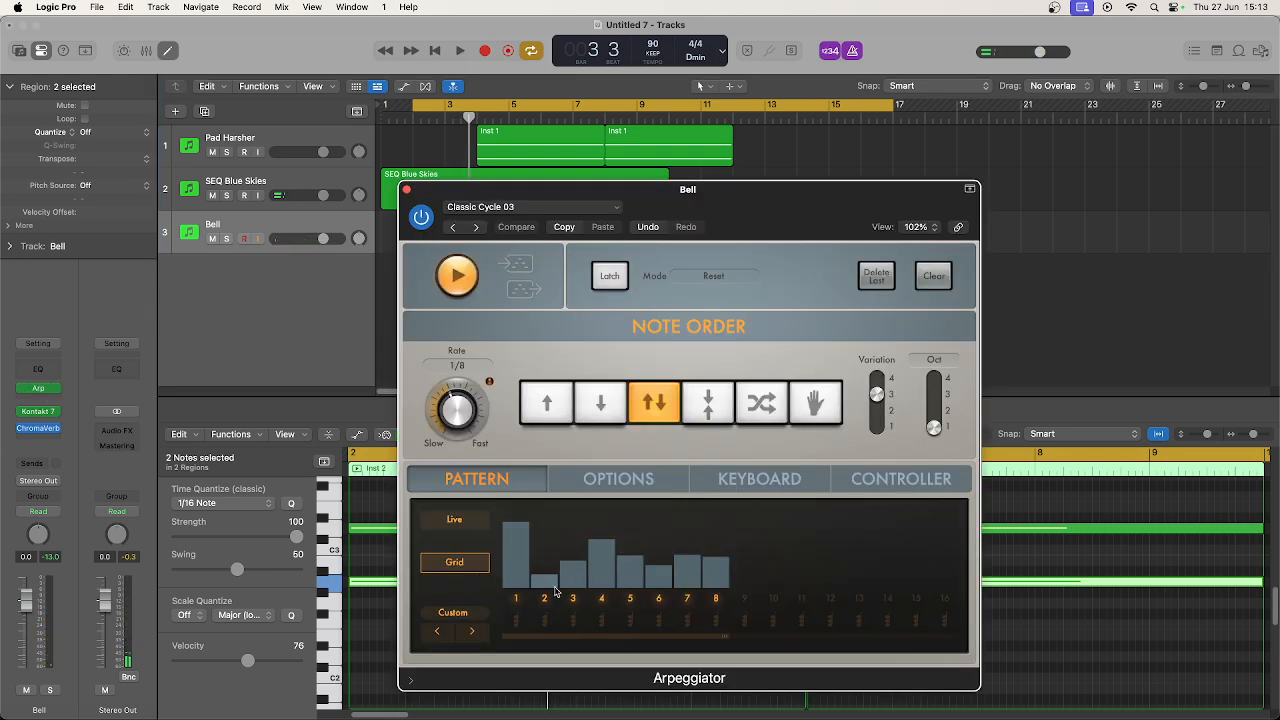
click(634, 602)
key(space)
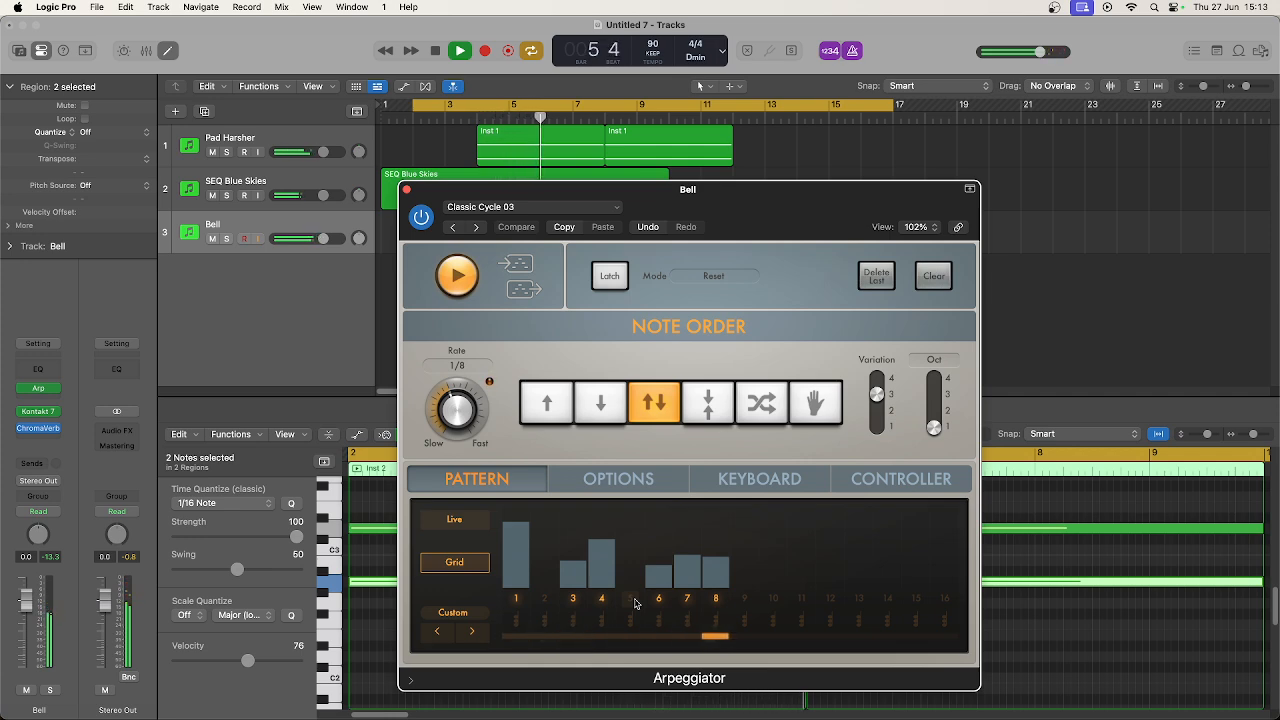
click(406, 190)
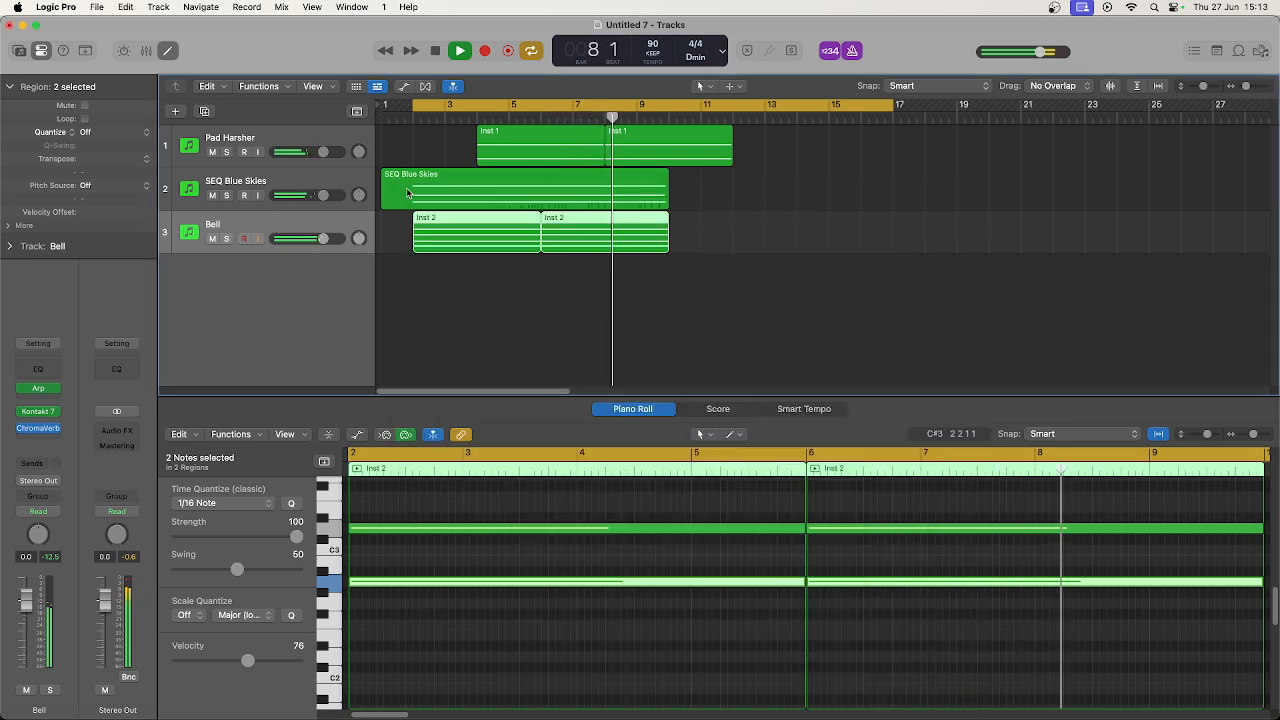
Change the Bell track's ChromaVerb preset to Vintage Concert Hall and set the wet level to 54%.
click(38, 428)
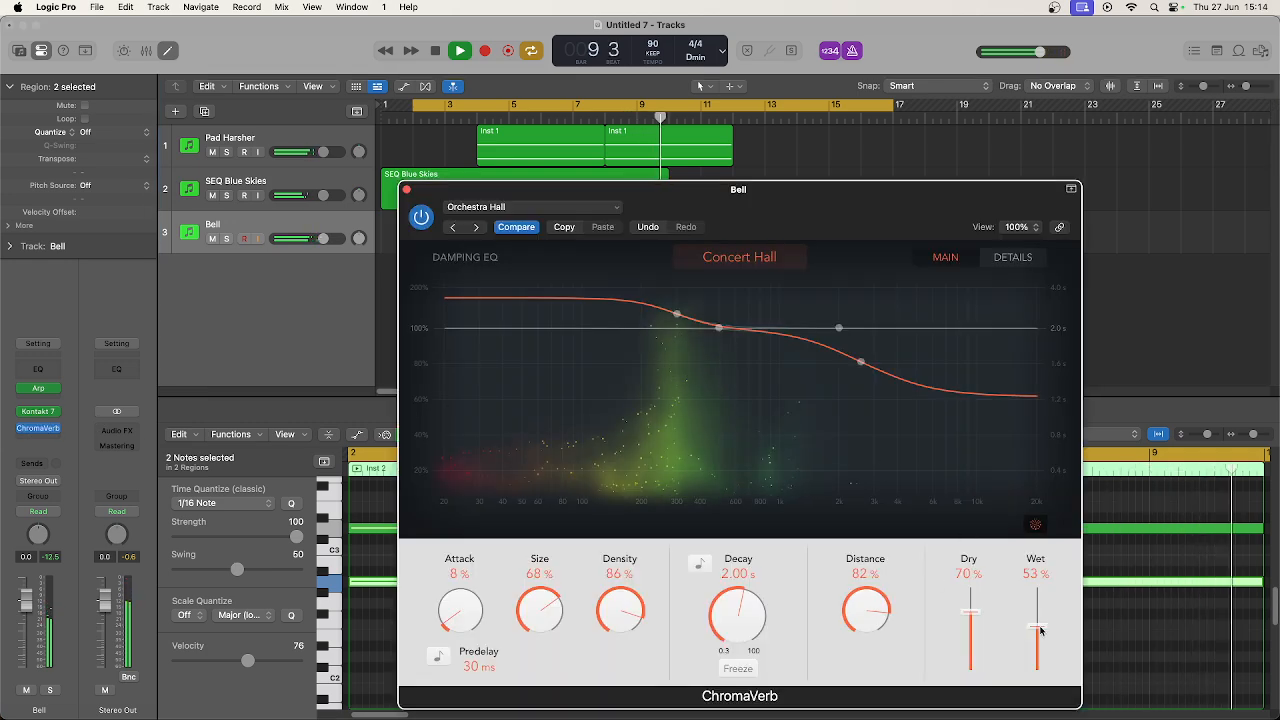
mouse_move(1037, 626)
mouse_down()
mouse_move(1042, 598)
mouse_move(1042, 620)
mouse_up()
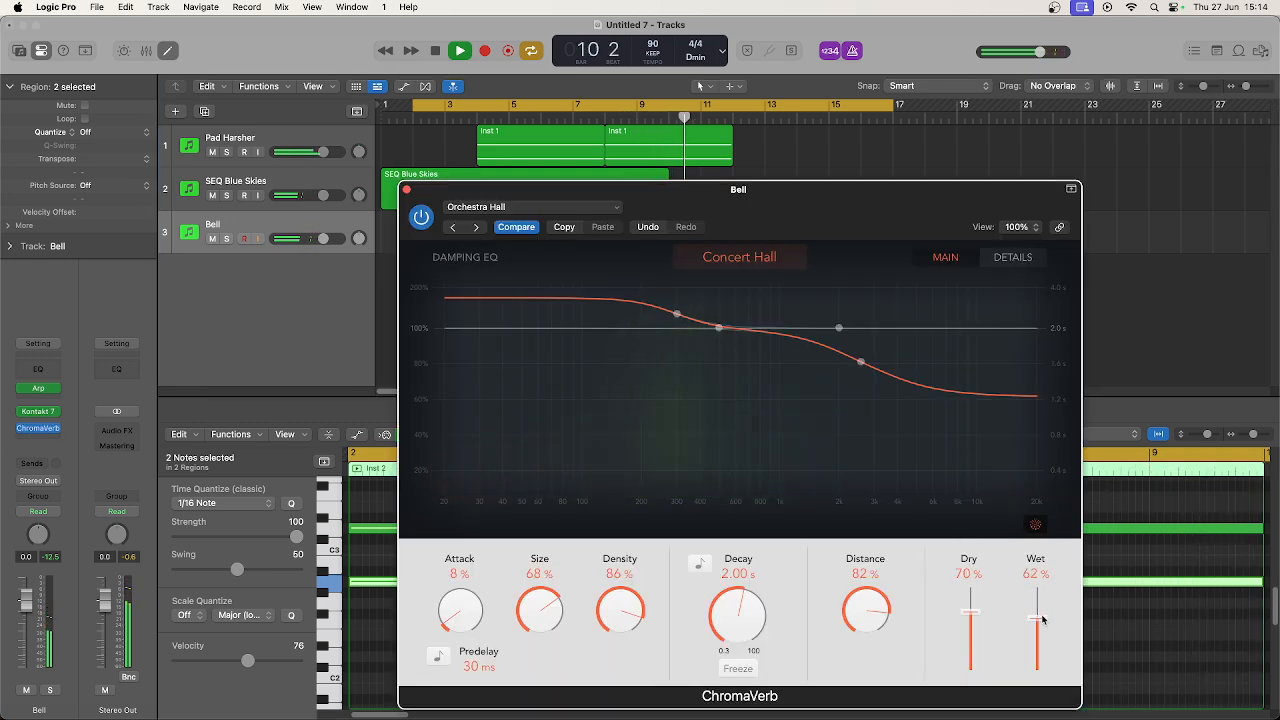
click(569, 207)
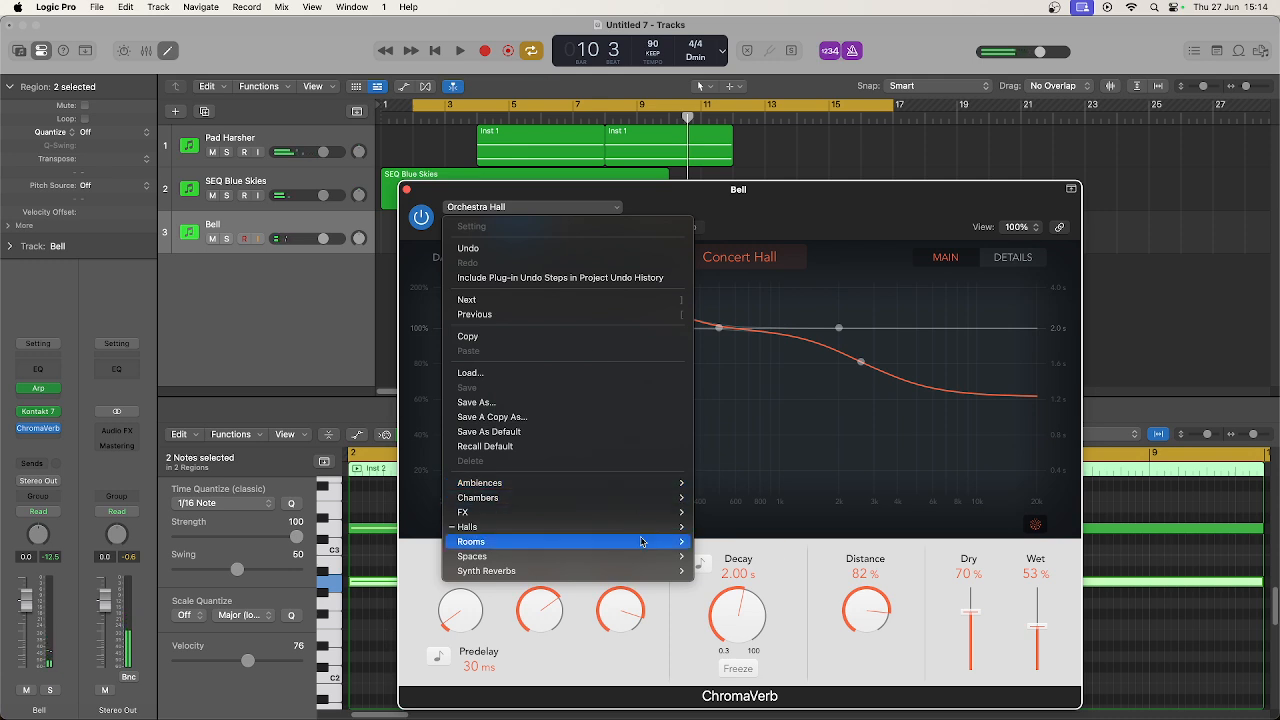
mouse_move(632, 529)
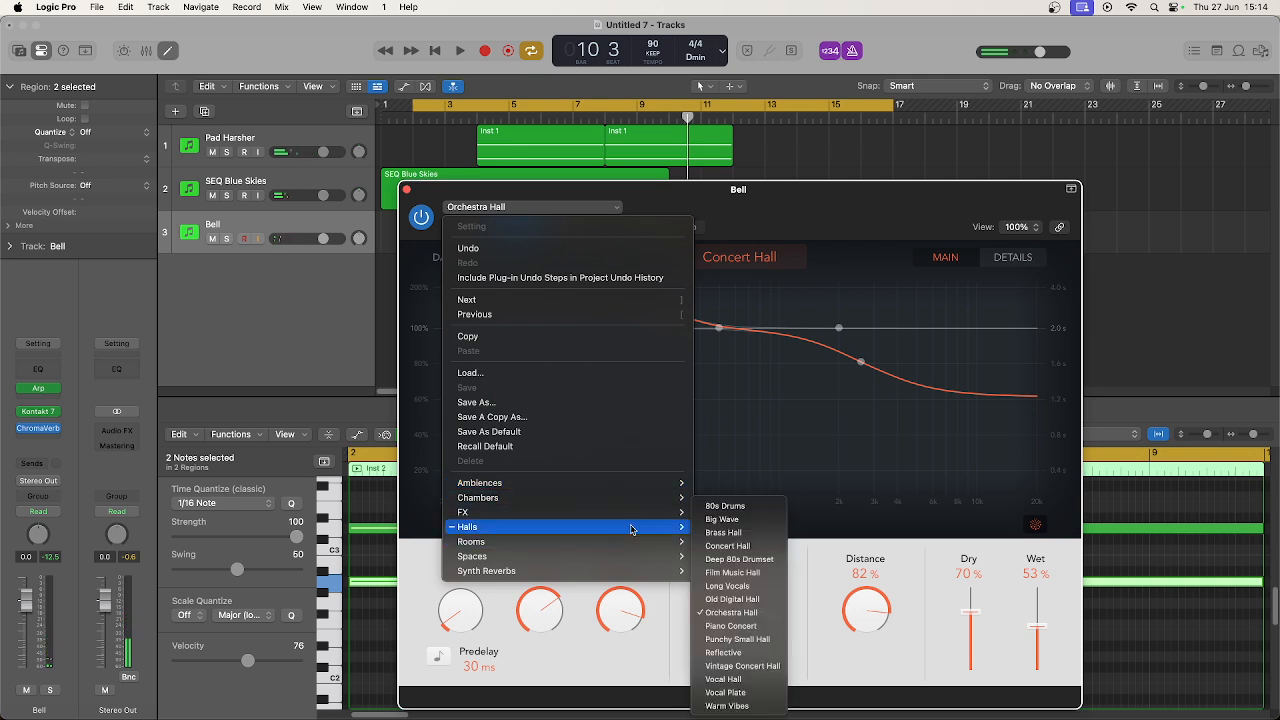
click(747, 668)
key(space)
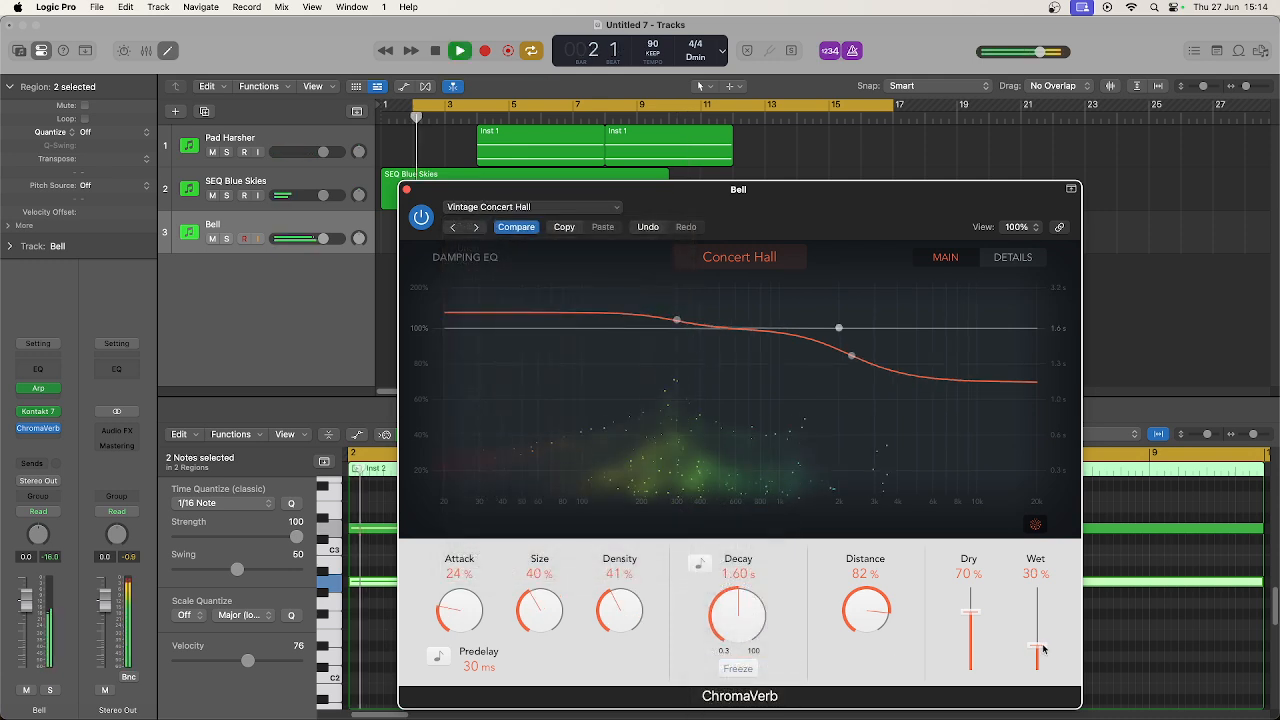
drag(1046, 648, 1040, 623)
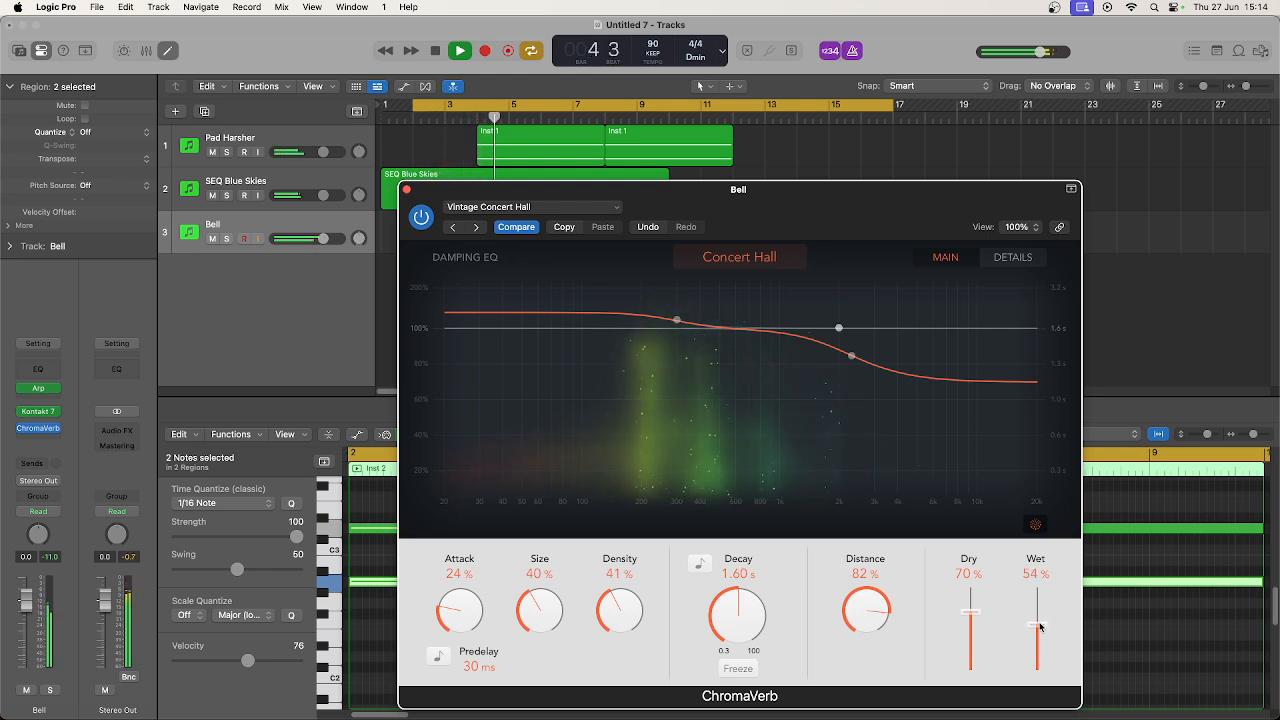
click(405, 188)
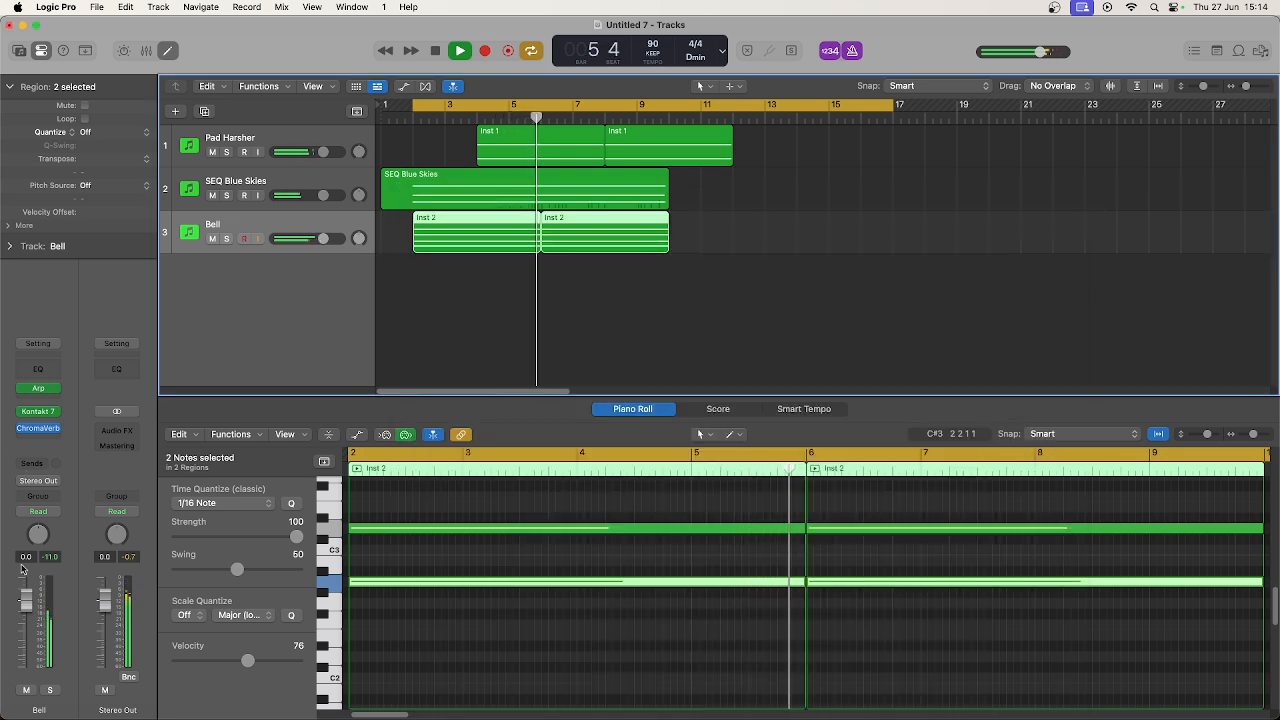
Add a Channel EQ to the Bell track with a low cut at 1580 Hz and an 18 dB/Oct slope.
click(46, 375)
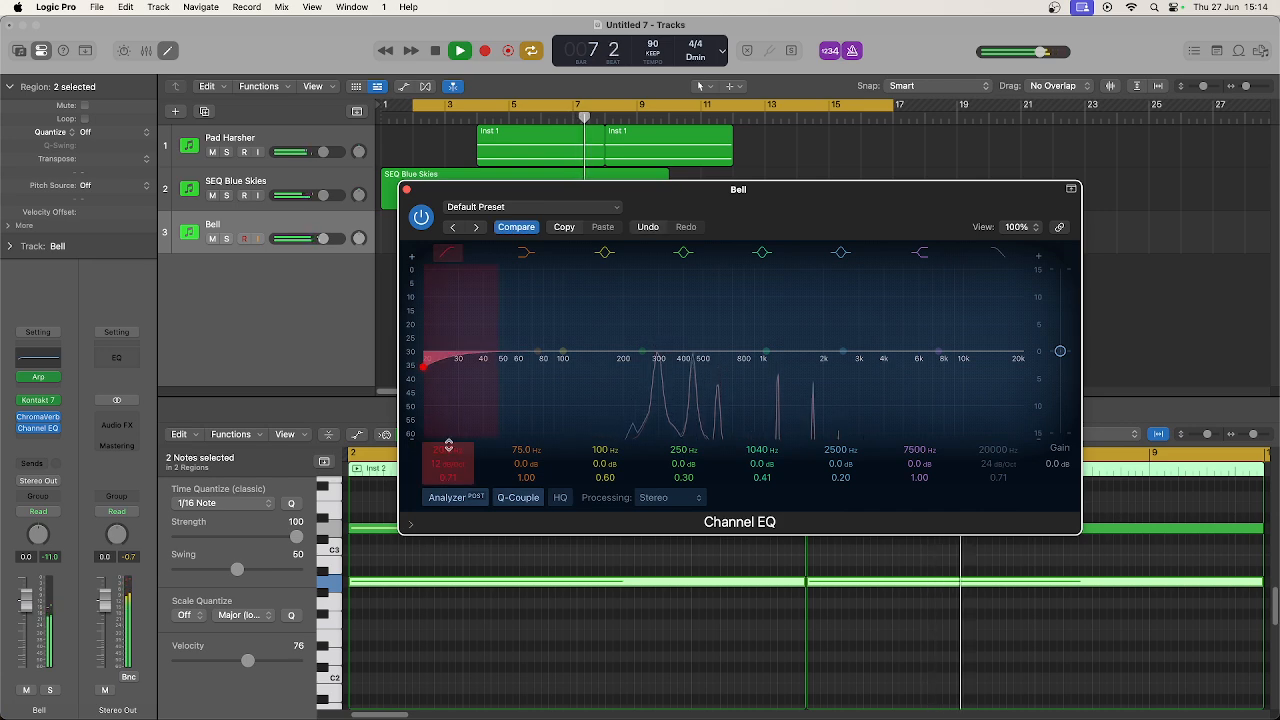
drag(448, 444, 448, 410)
mouse_move(437, 466)
mouse_down()
mouse_move(445, 420)
mouse_move(447, 474)
mouse_move(447, 440)
mouse_up()
key(space)
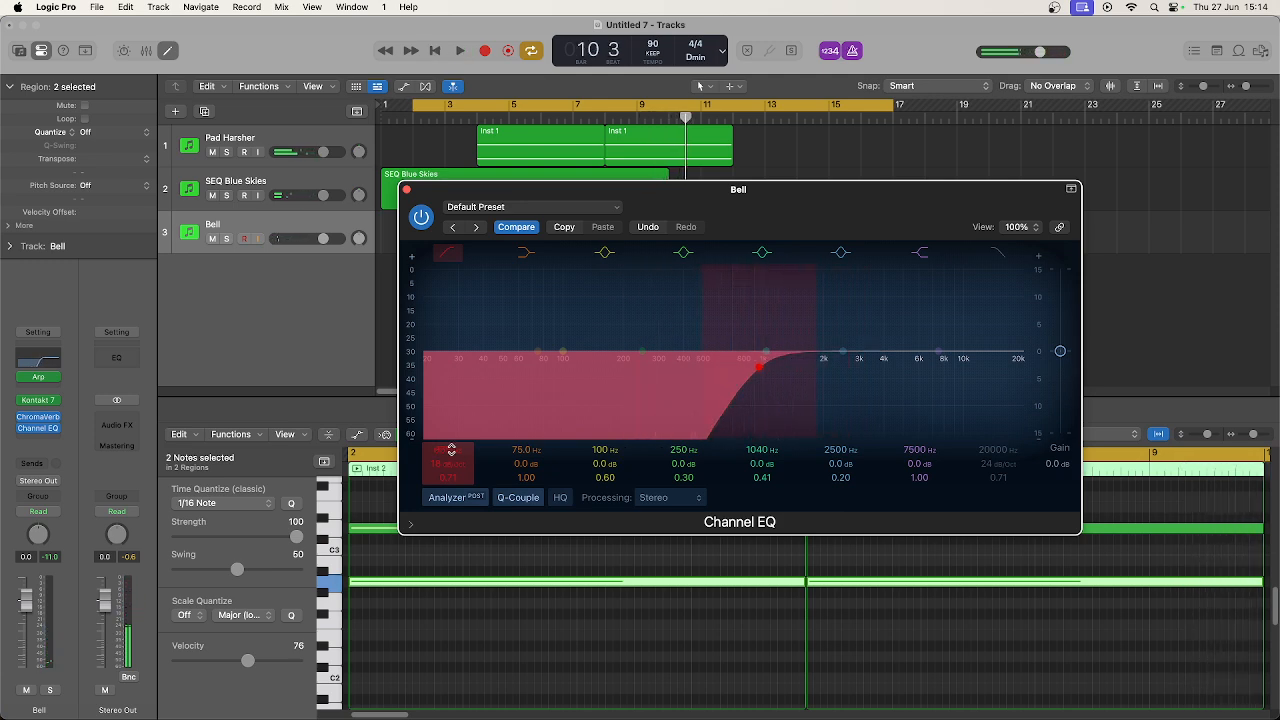
key(space)
mouse_move(451, 450)
mouse_down()
mouse_move(451, 465)
mouse_move(451, 434)
mouse_move(451, 448)
mouse_up()
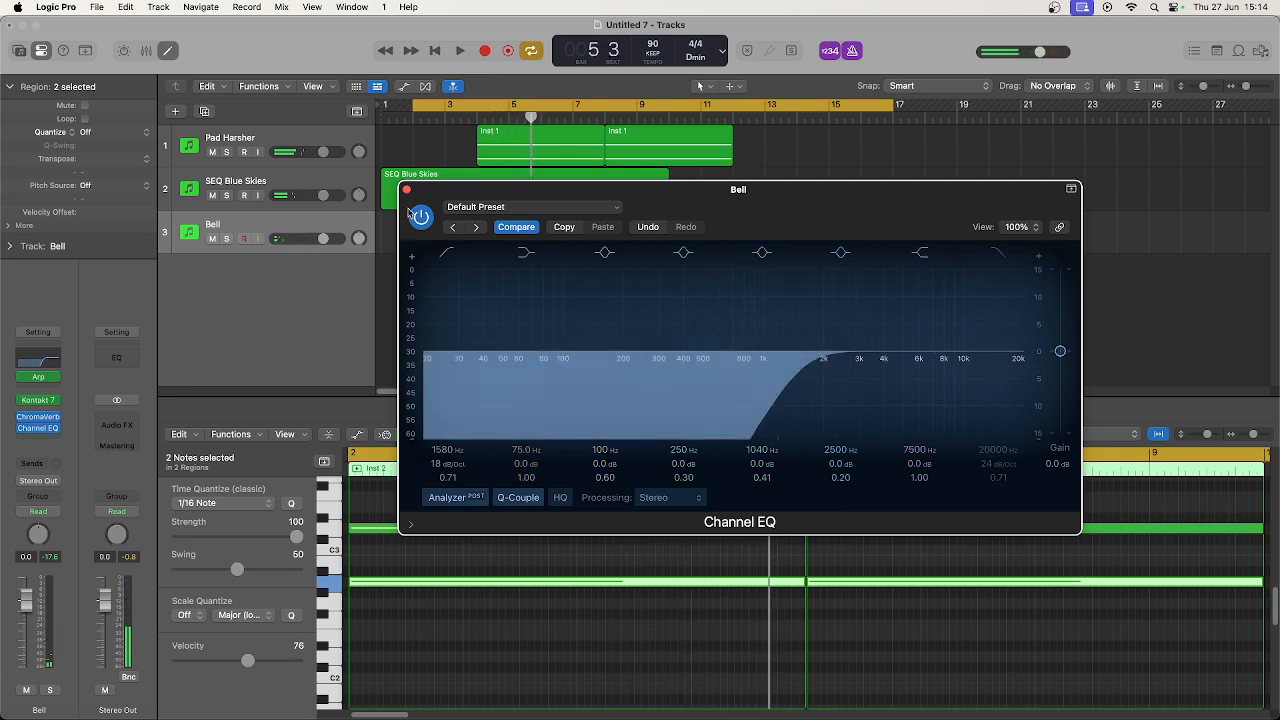
click(407, 190)
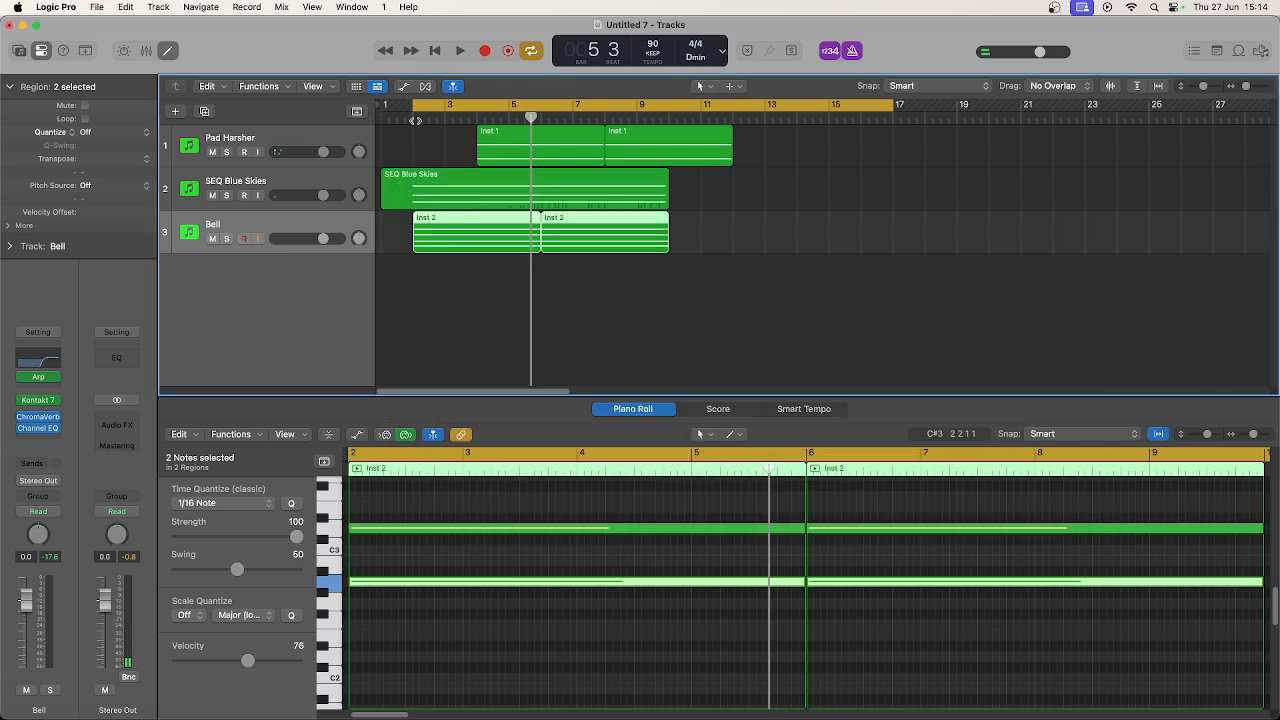
Show automation from bar 2 and set the Bell track to region automation of the Channel EQ's Low Cut Frequency.
click(414, 118)
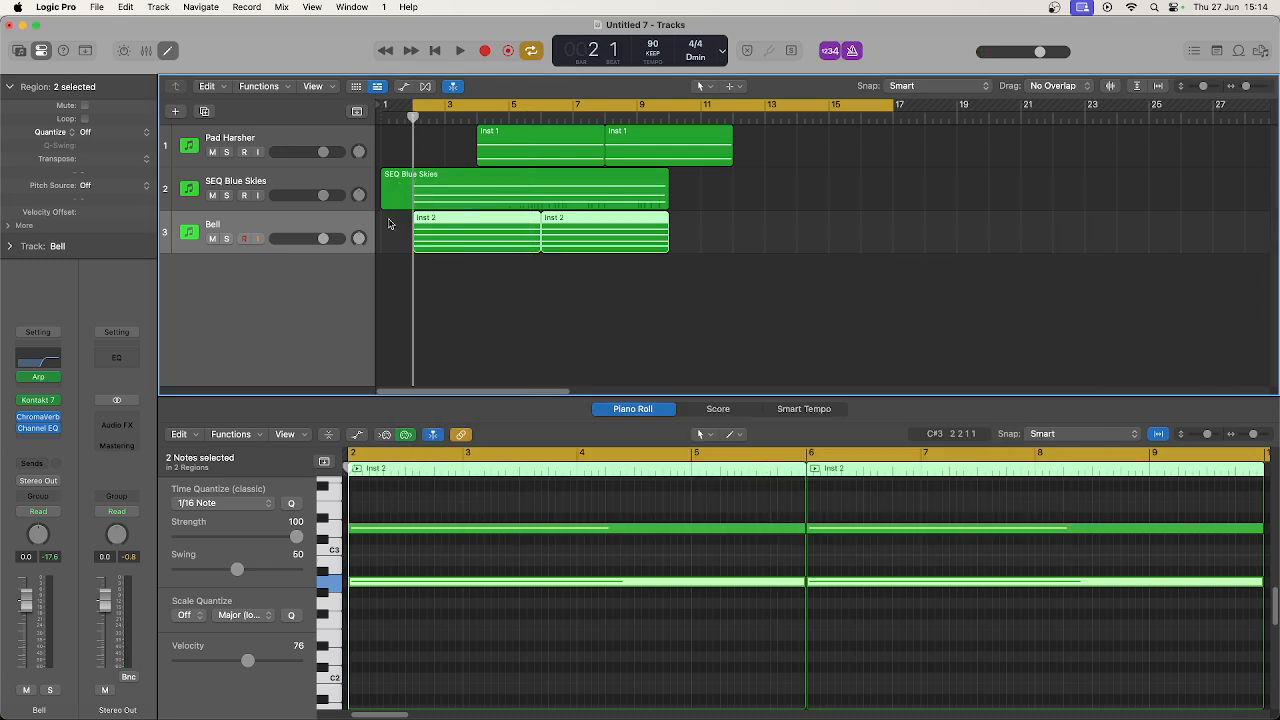
click(404, 87)
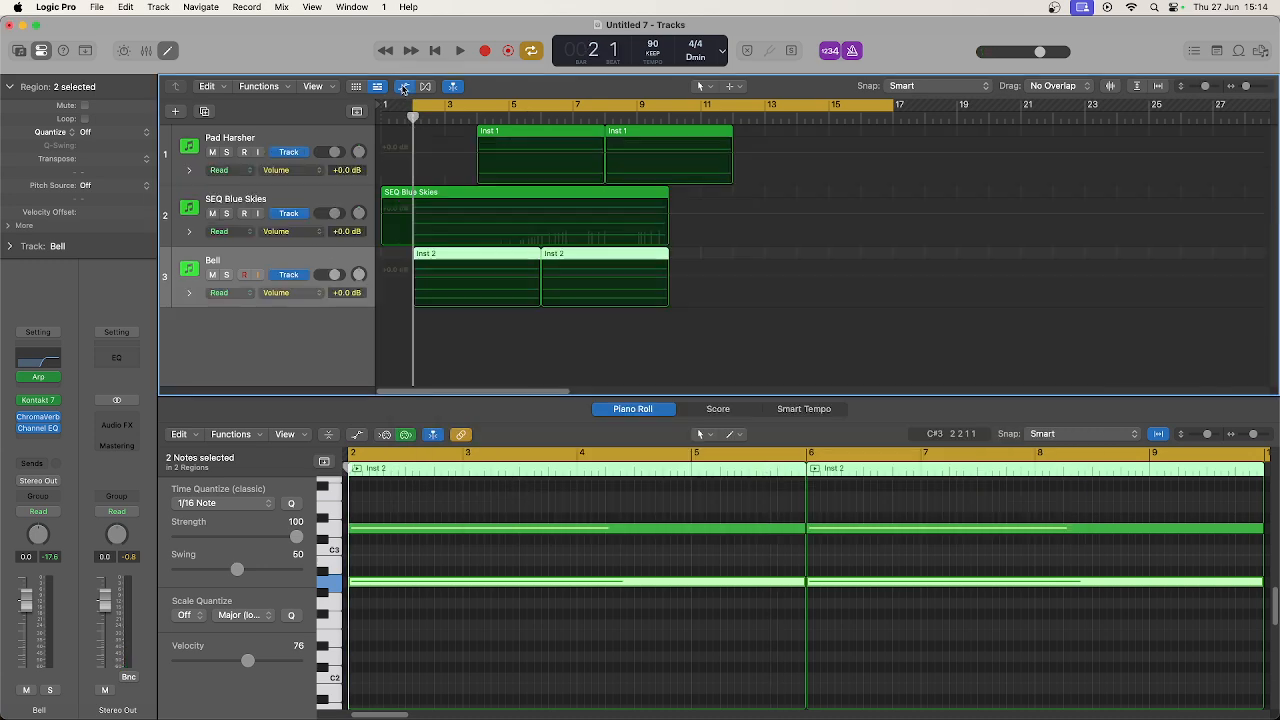
click(291, 278)
click(302, 294)
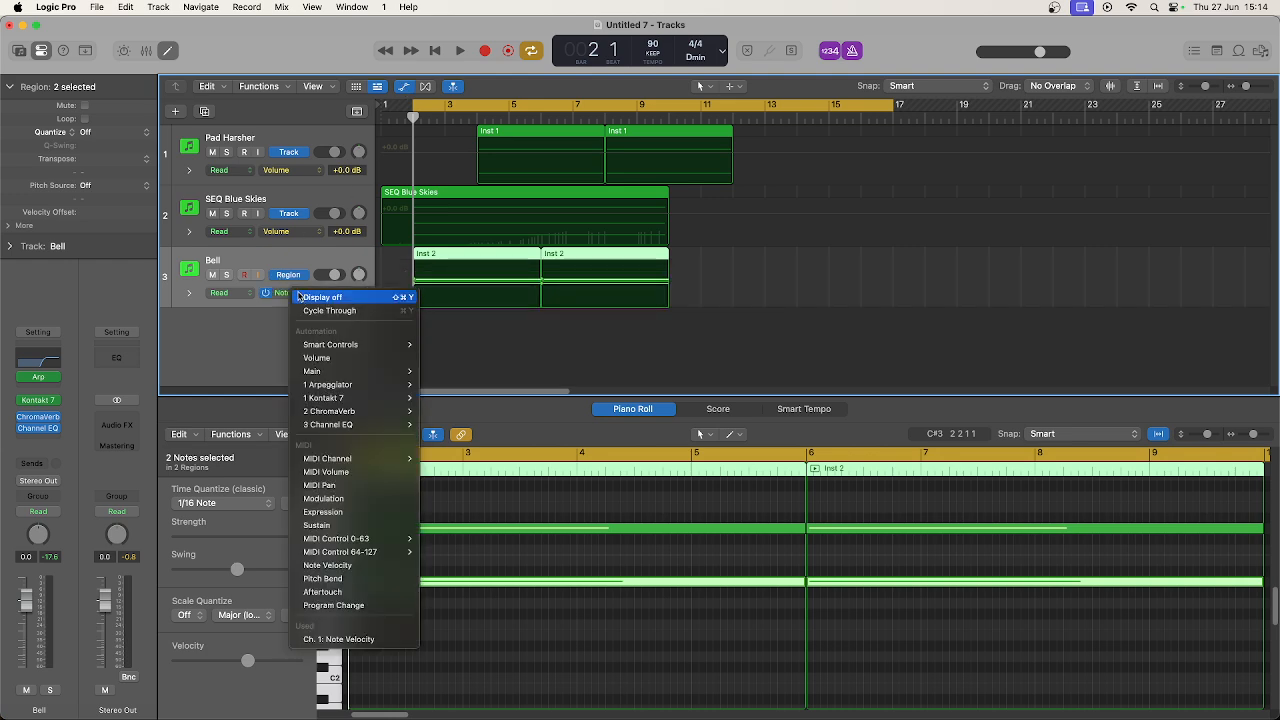
mouse_move(366, 424)
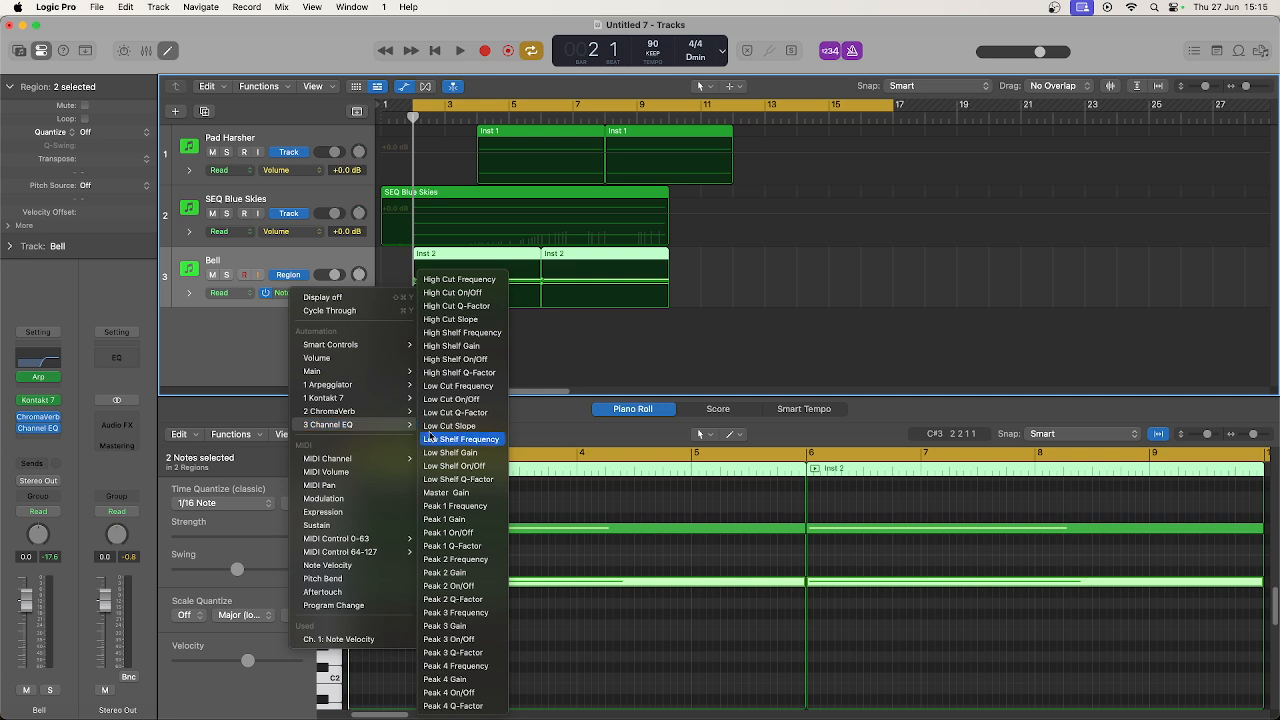
click(460, 386)
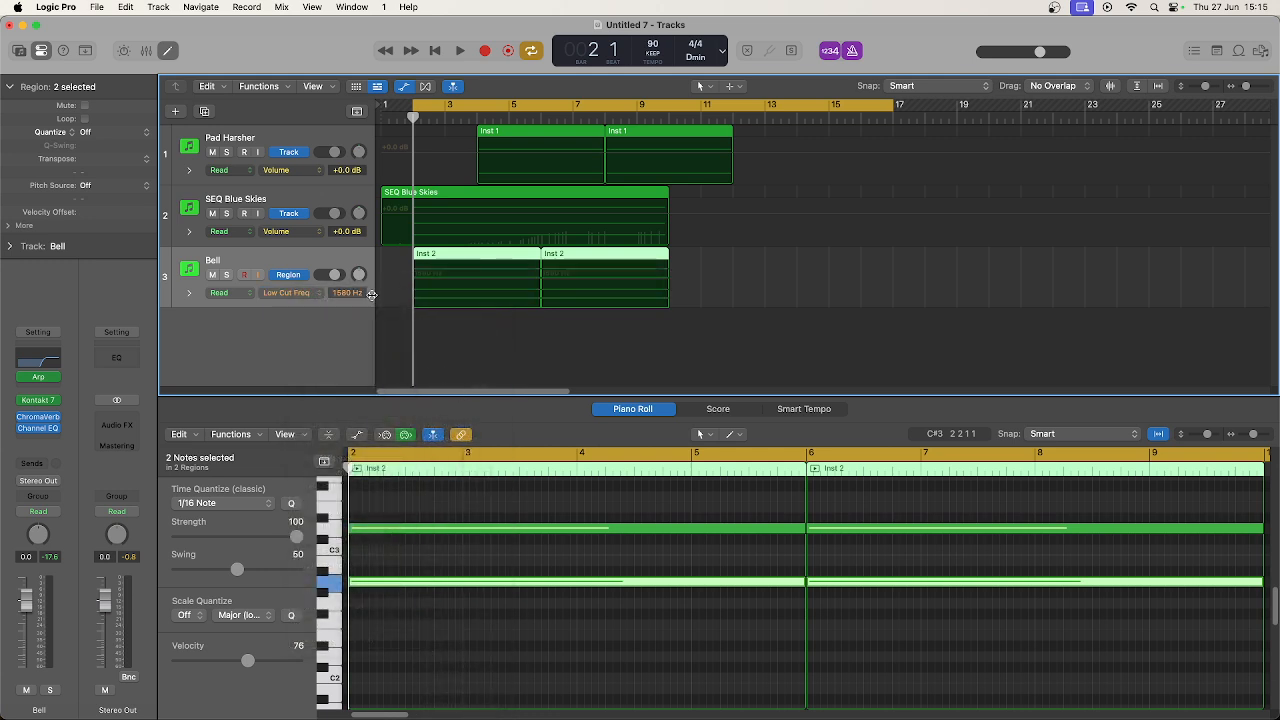
Automate the Bell's low cut from 2360 Hz at bar 2 down to 690 Hz near bar 6, hold 690 Hz in the second region, and play it back.
click(425, 291)
key(space)
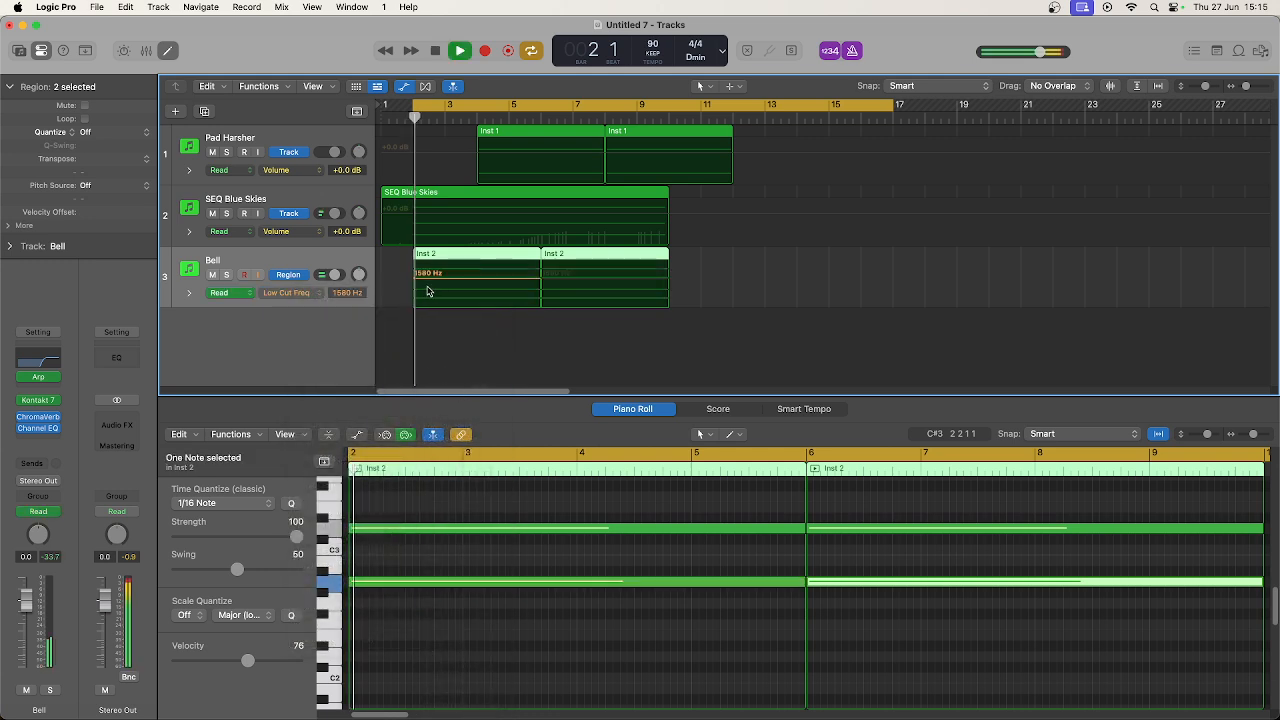
mouse_move(414, 278)
mouse_down()
mouse_move(414, 298)
mouse_move(414, 276)
mouse_up()
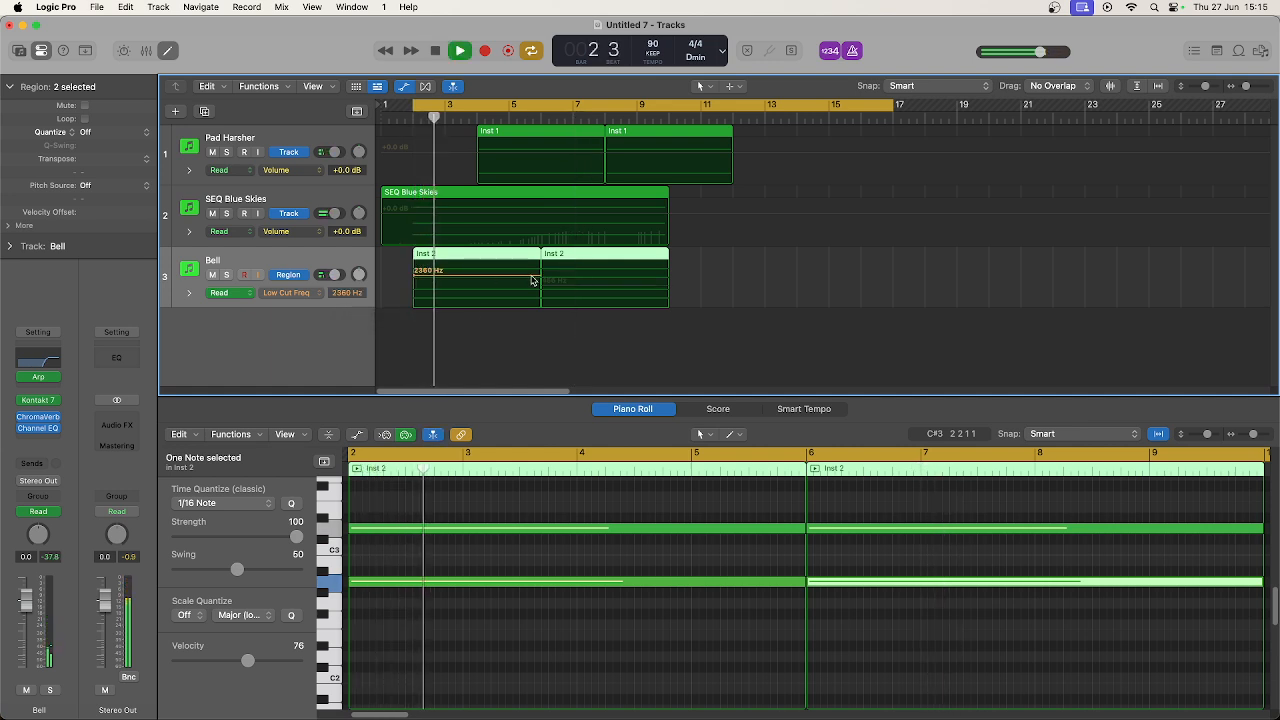
drag(531, 278, 531, 285)
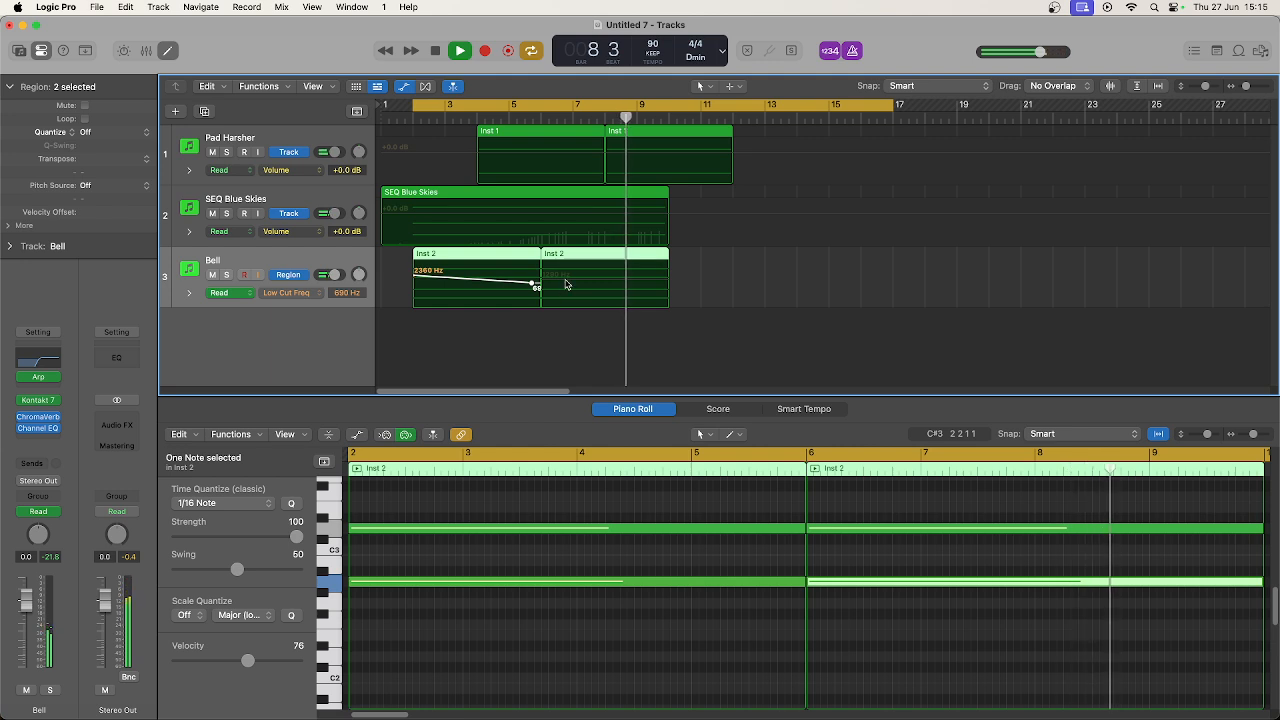
click(555, 287)
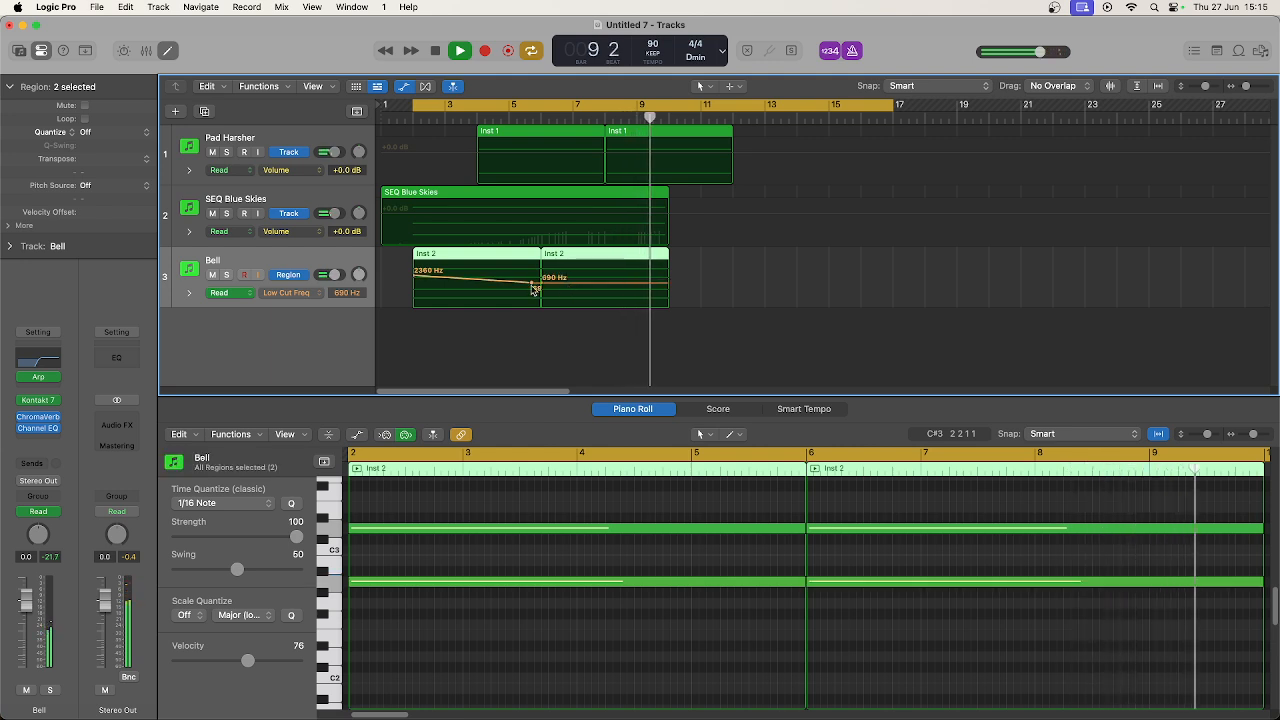
key(space)
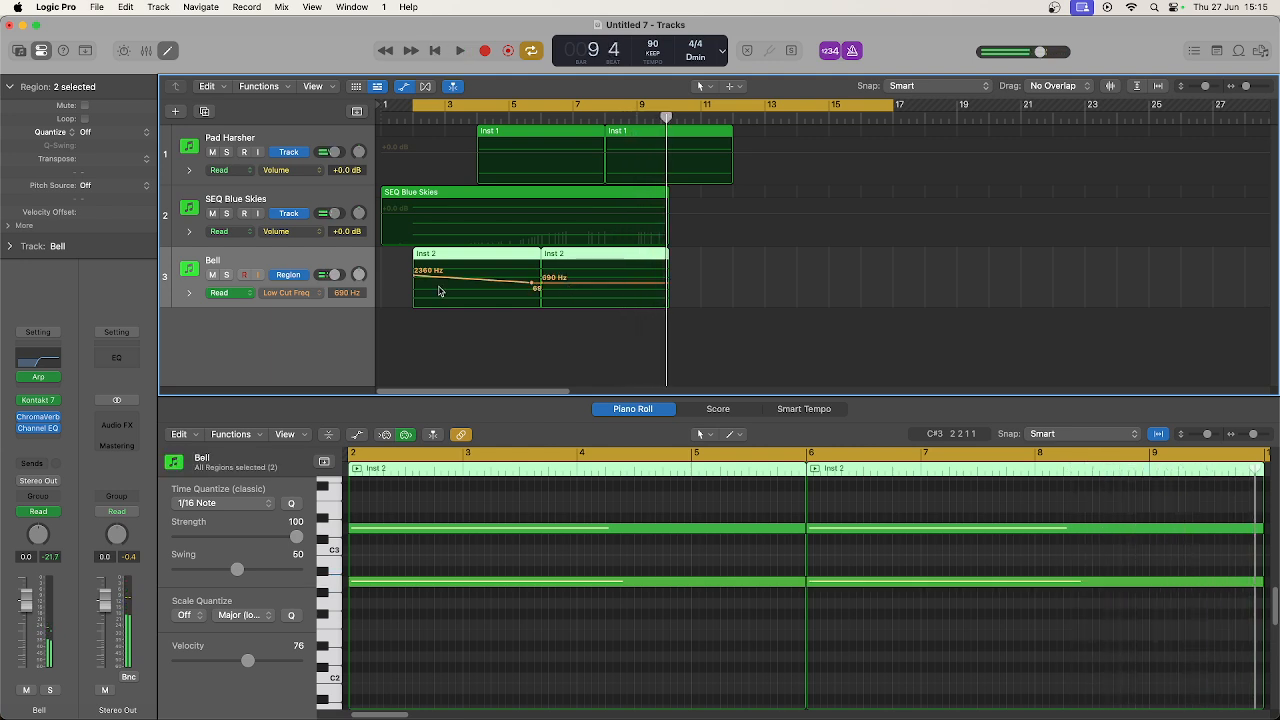
key(space)
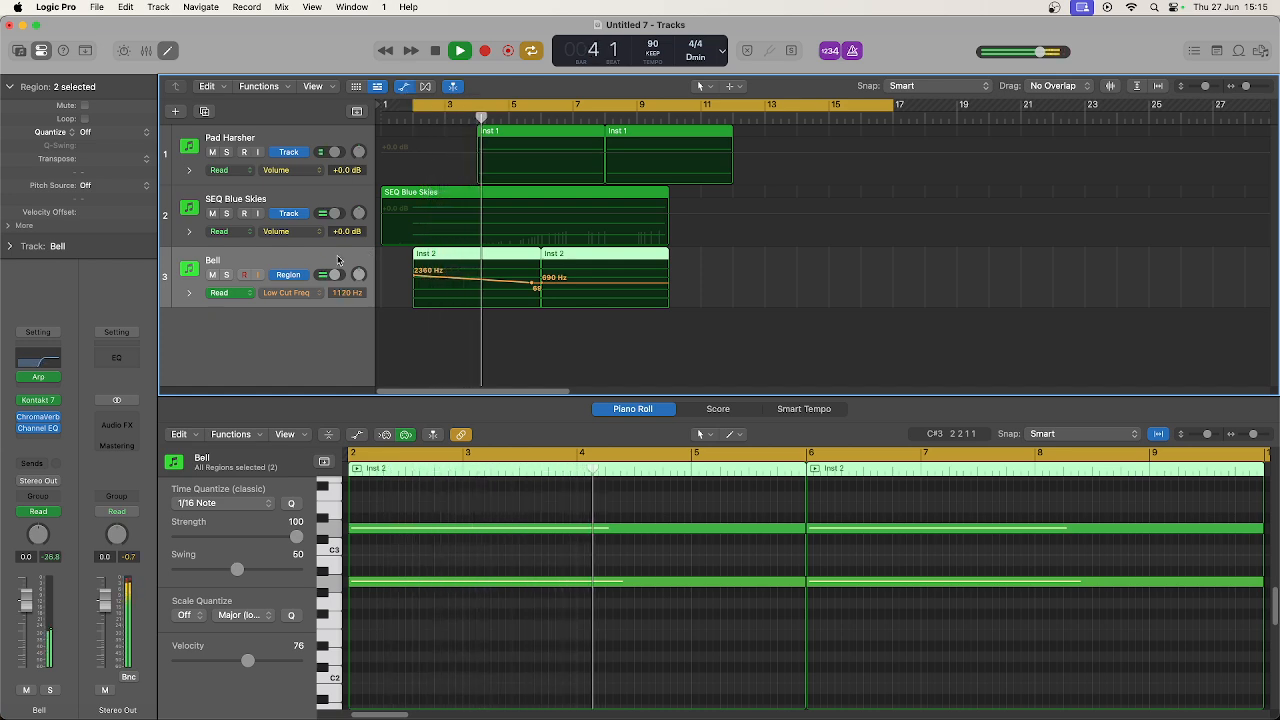
Check the Bell track's automated low cut moving in its Channel EQ during playback, then close the EQ and stop.
click(40, 361)
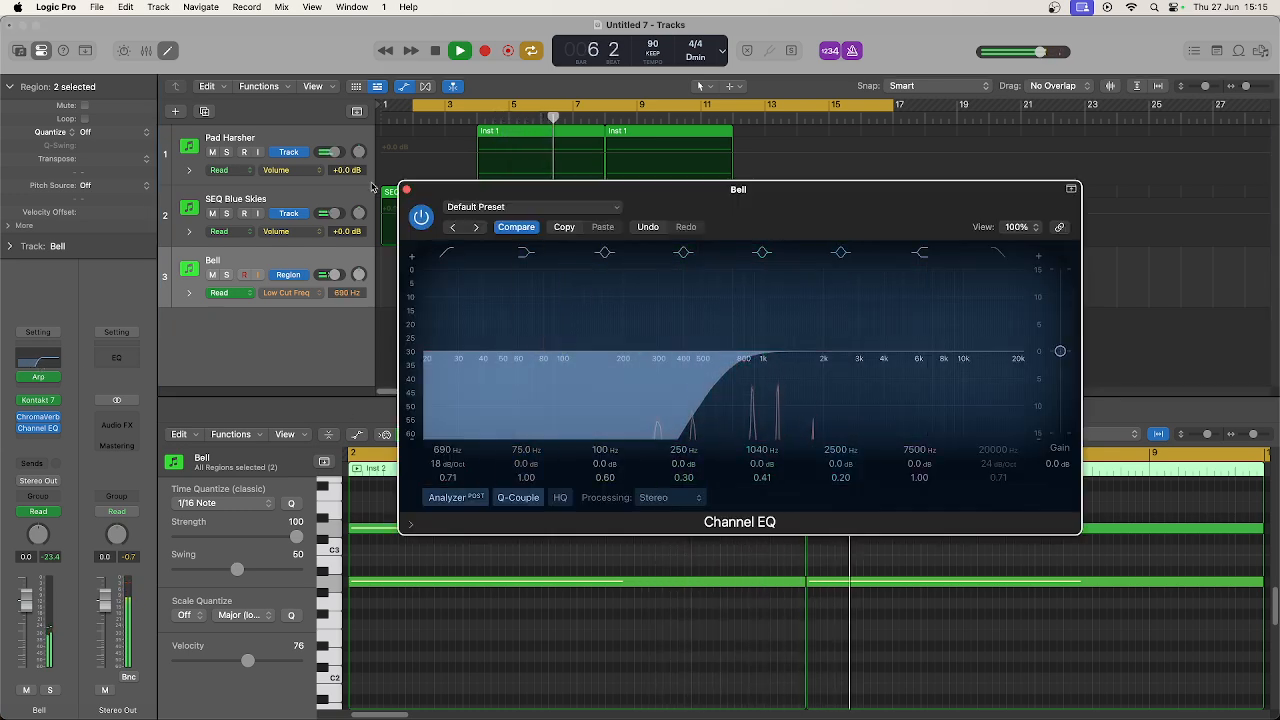
click(407, 189)
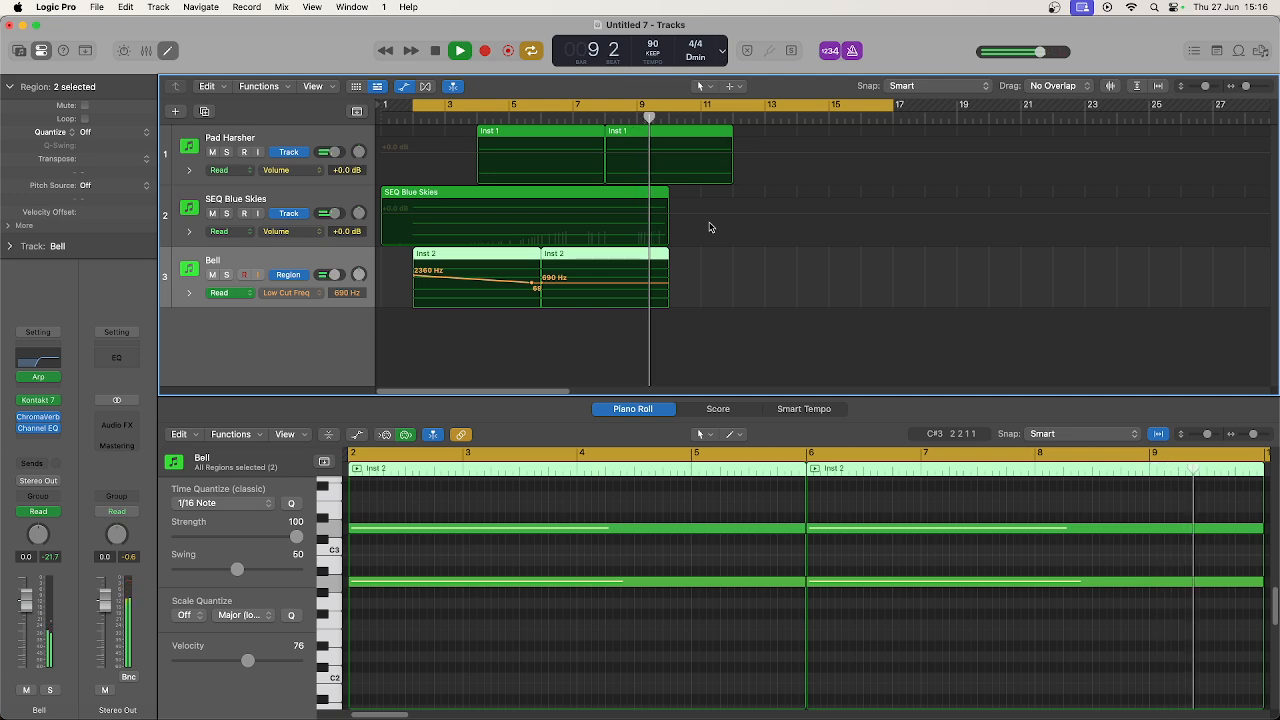
key(space)
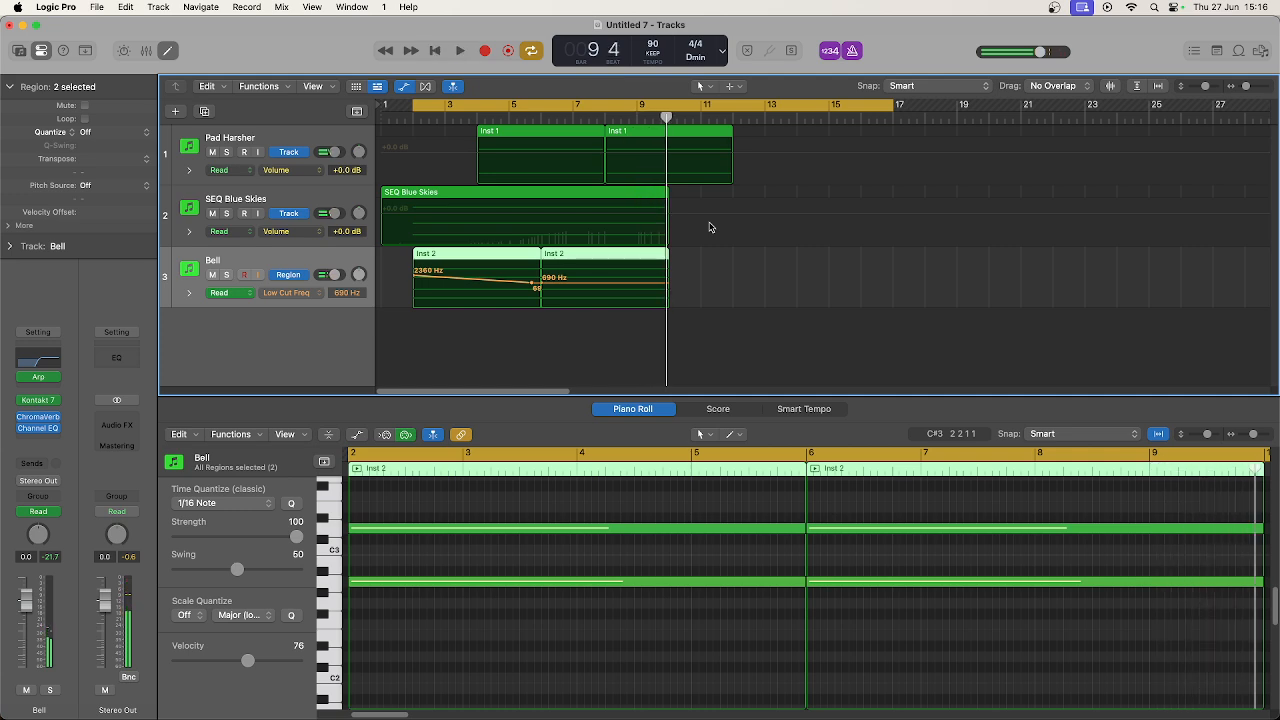
Show the secondary ruler above the tracks and hide the automation lanes.
click(332, 87)
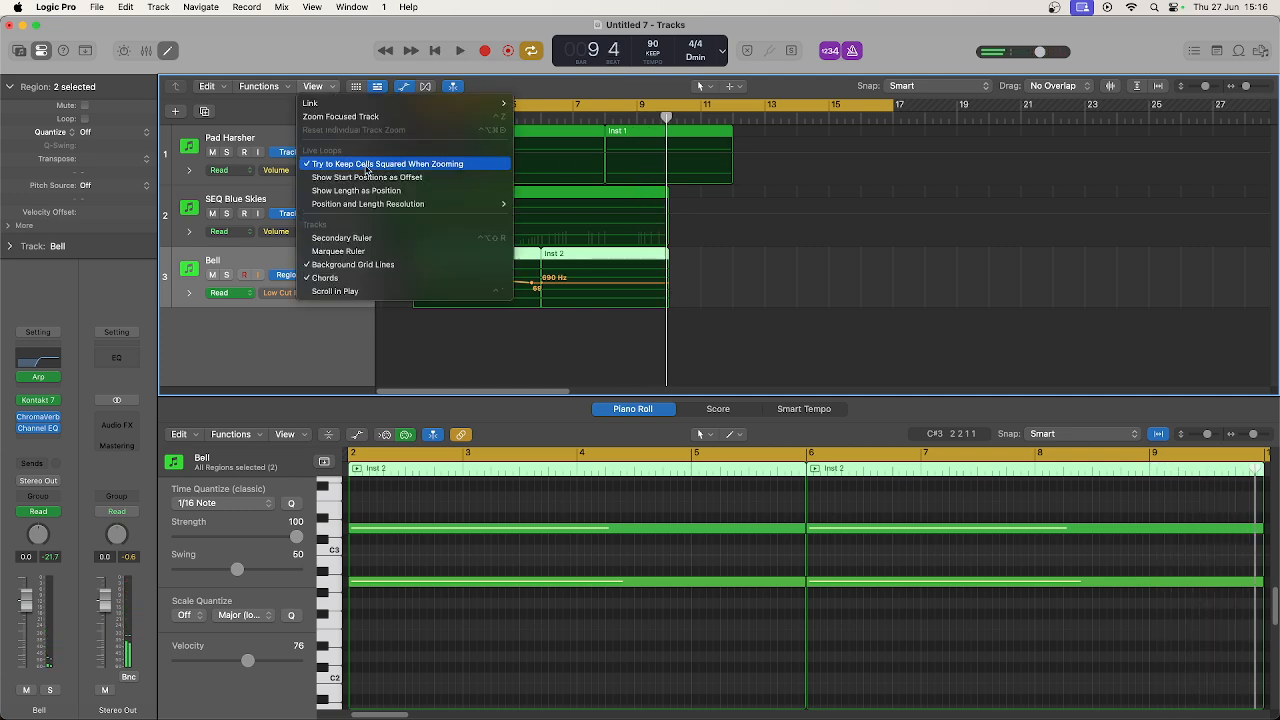
click(431, 235)
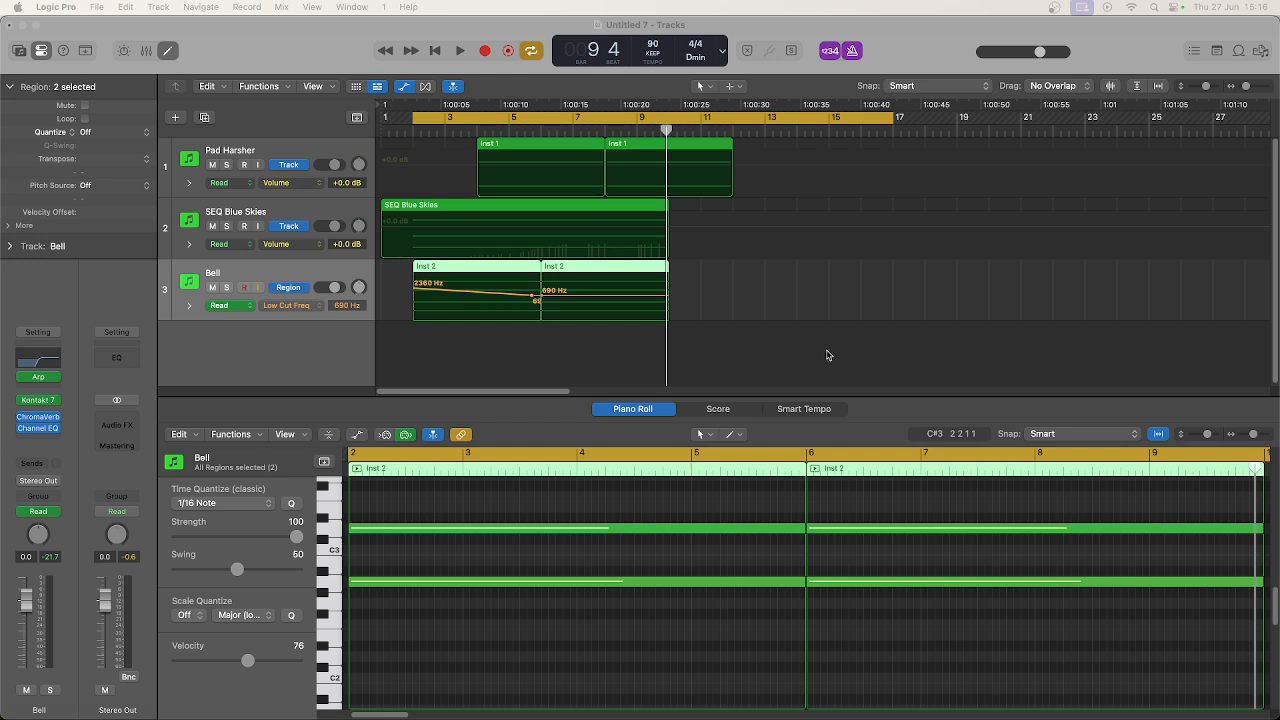
click(407, 93)
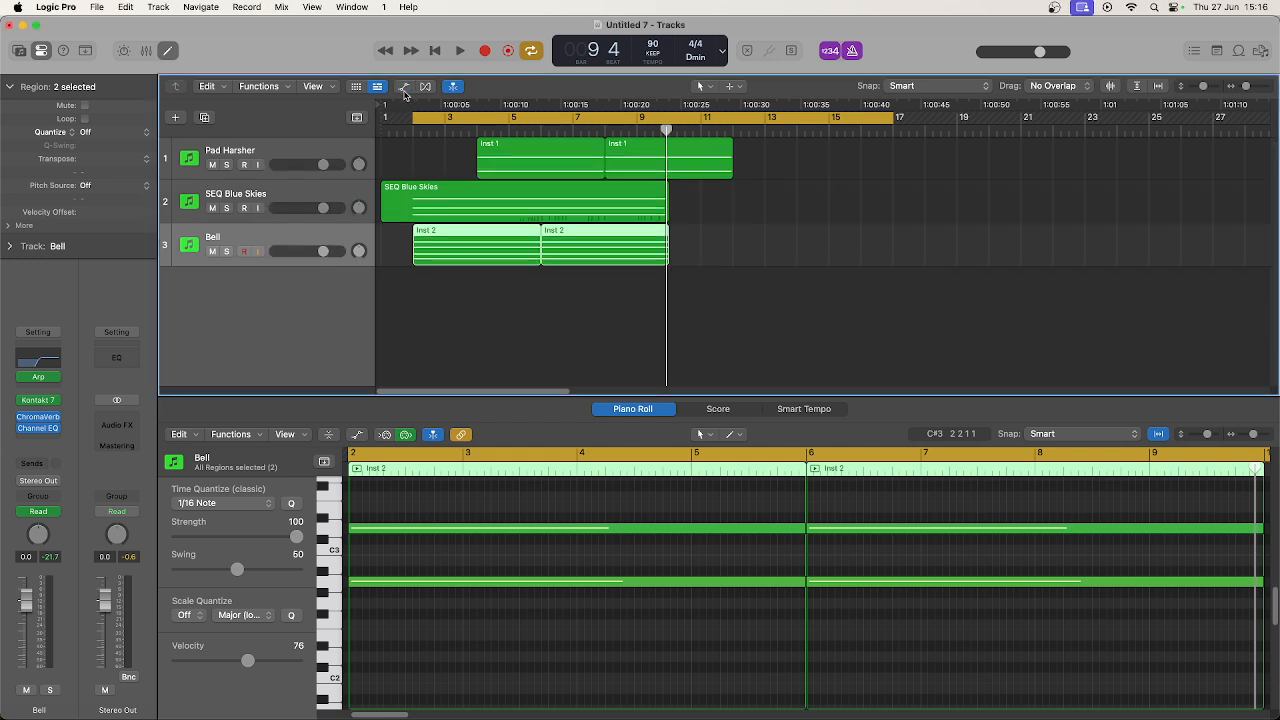
Add one software instrument track directly below Pad Harsher and load Kontakt 7 in stereo on it.
click(346, 150)
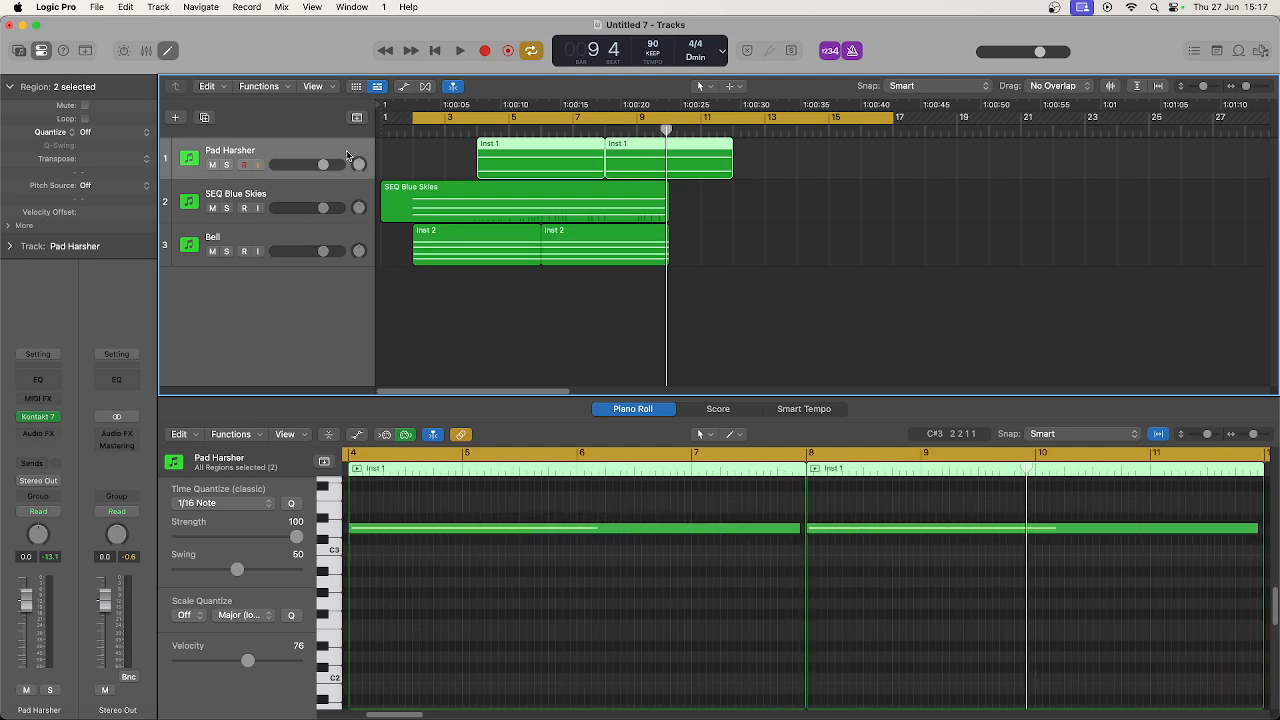
key(space)
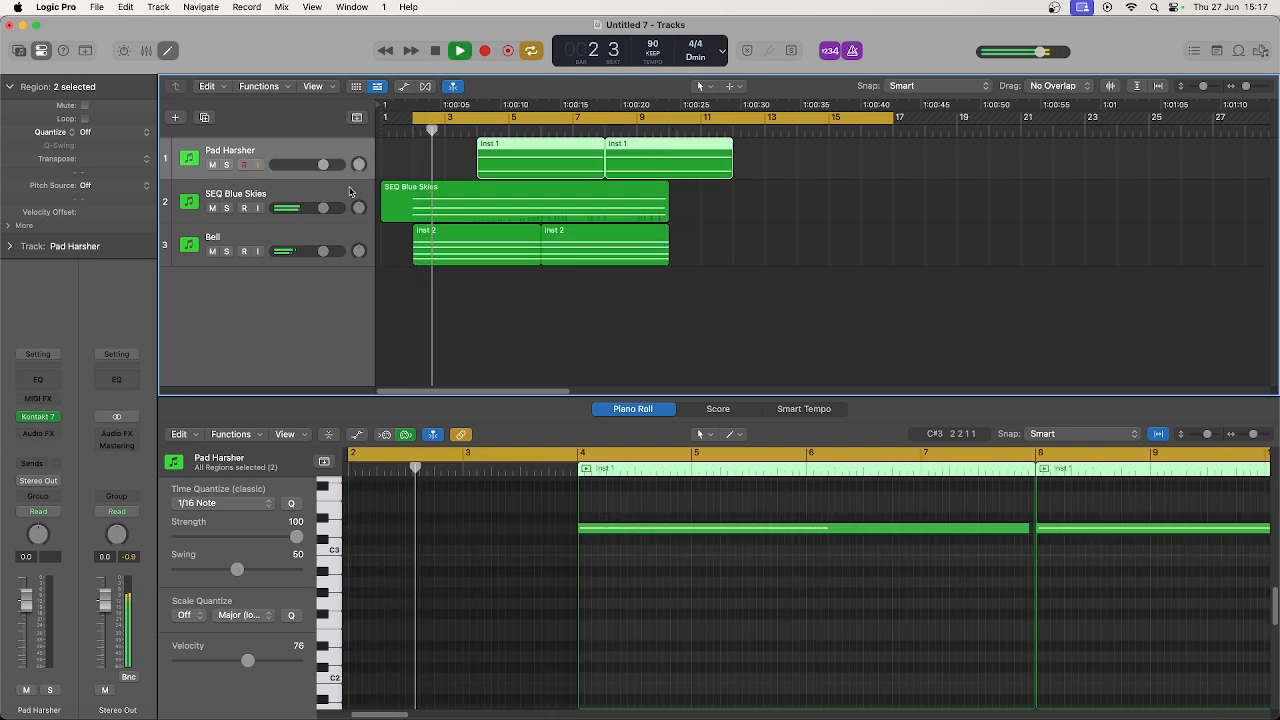
key(space)
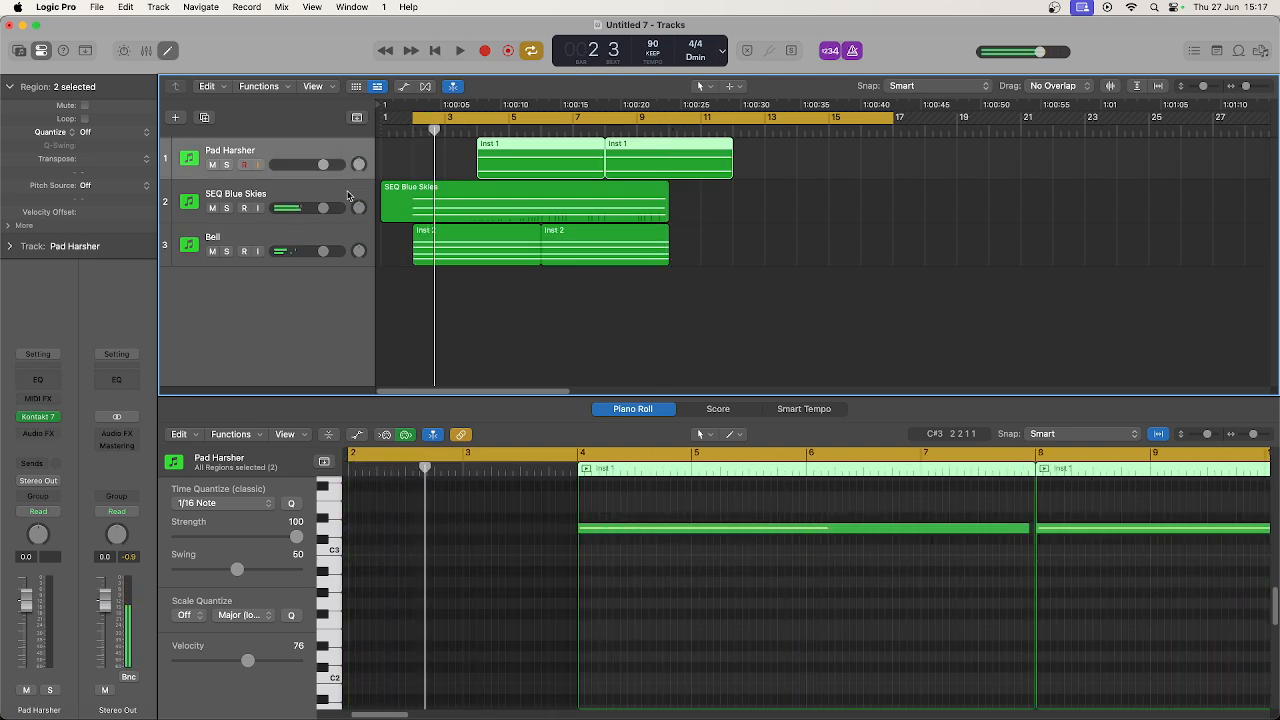
click(176, 118)
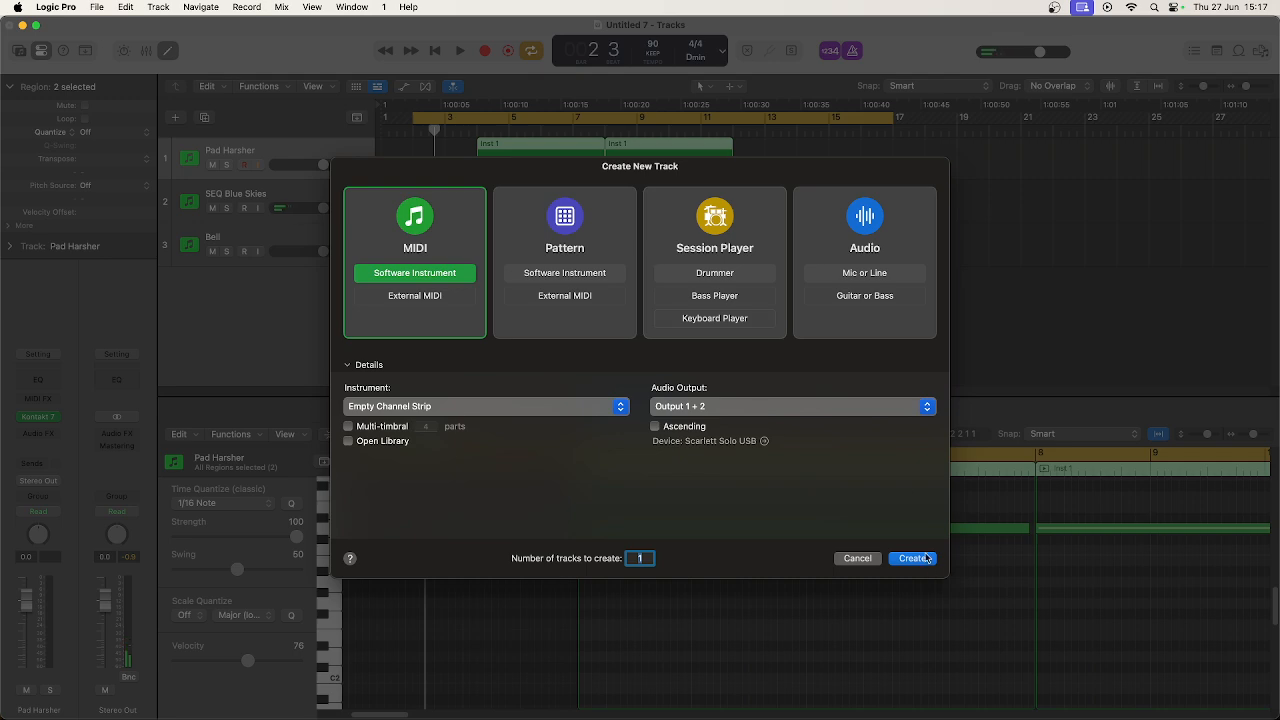
click(913, 558)
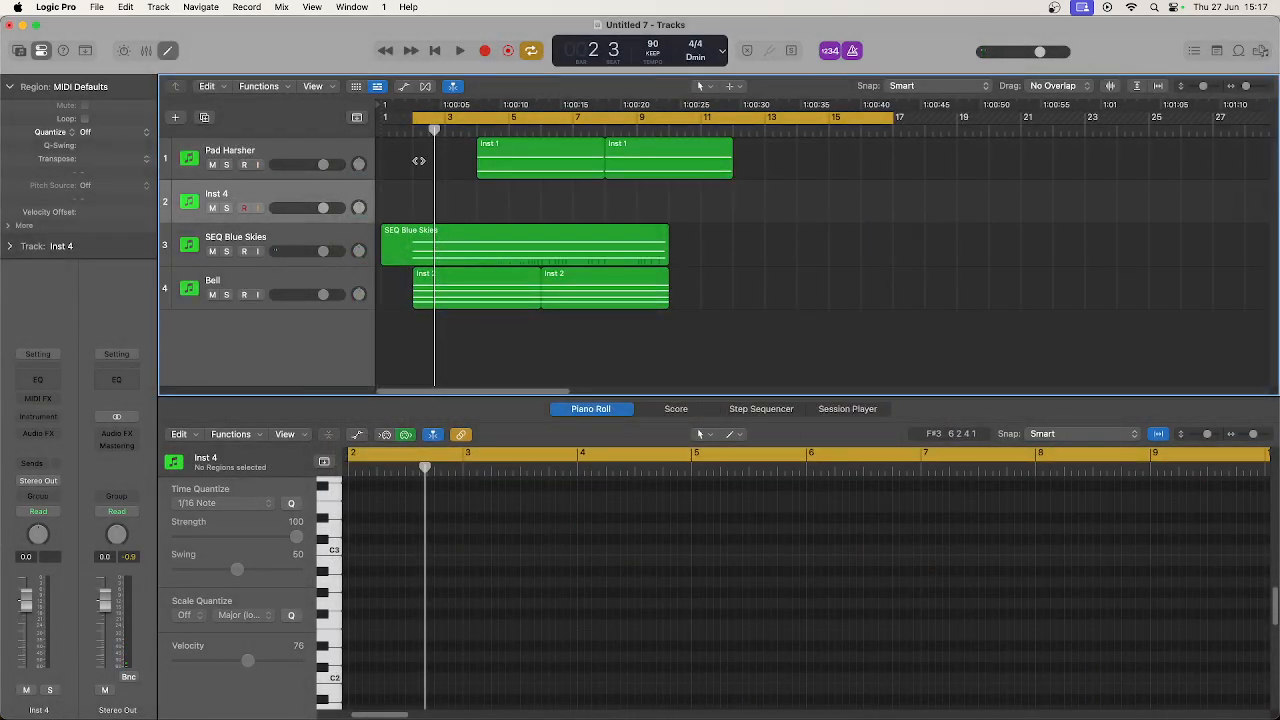
click(50, 418)
mouse_move(52, 421)
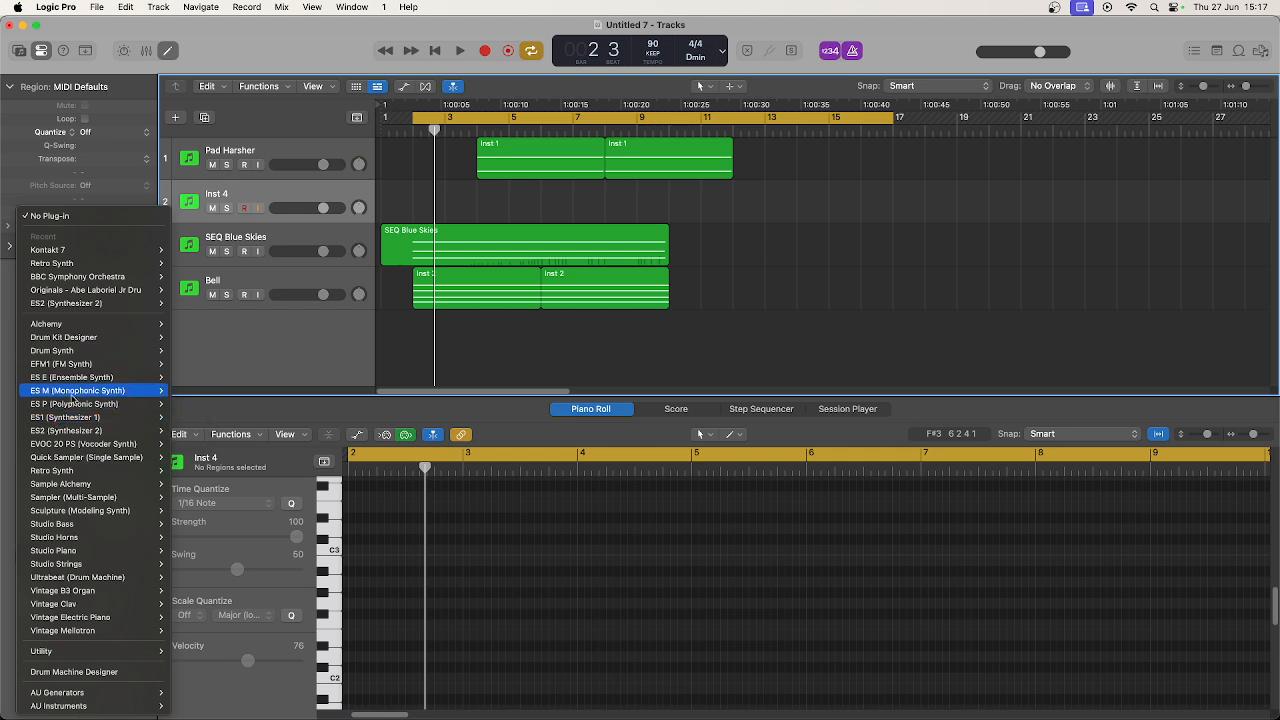
mouse_move(108, 330)
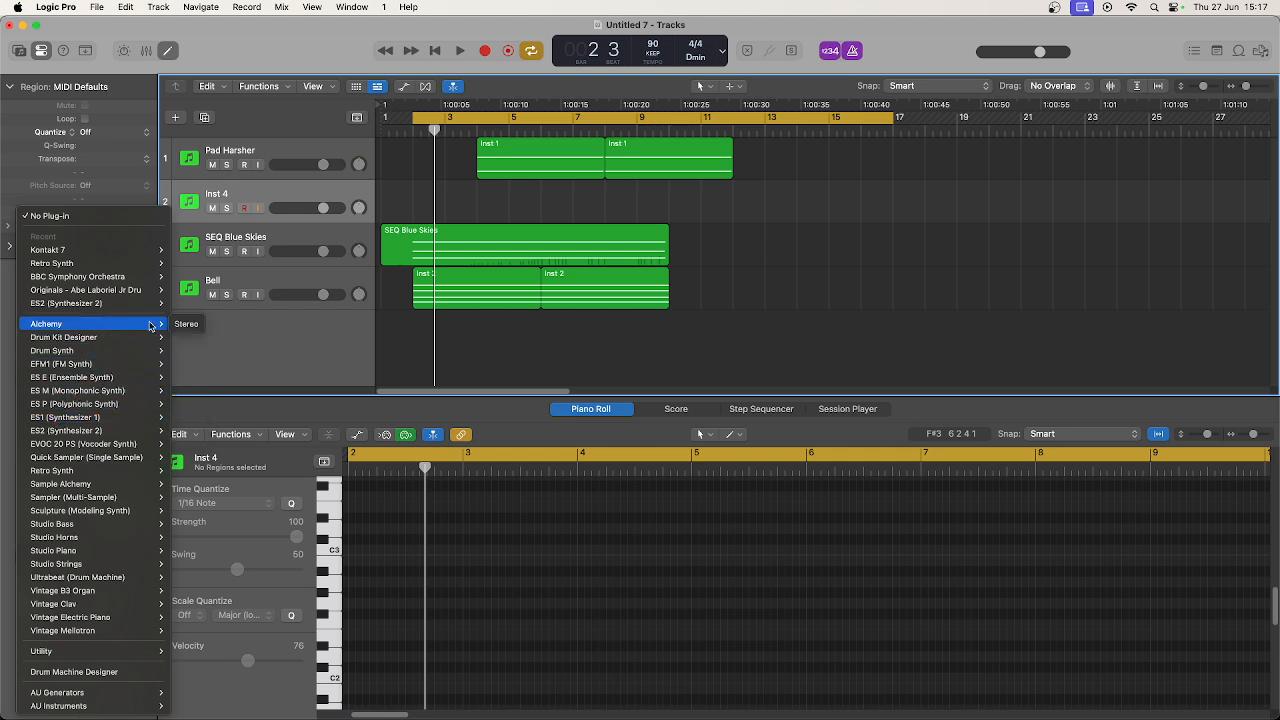
mouse_move(140, 250)
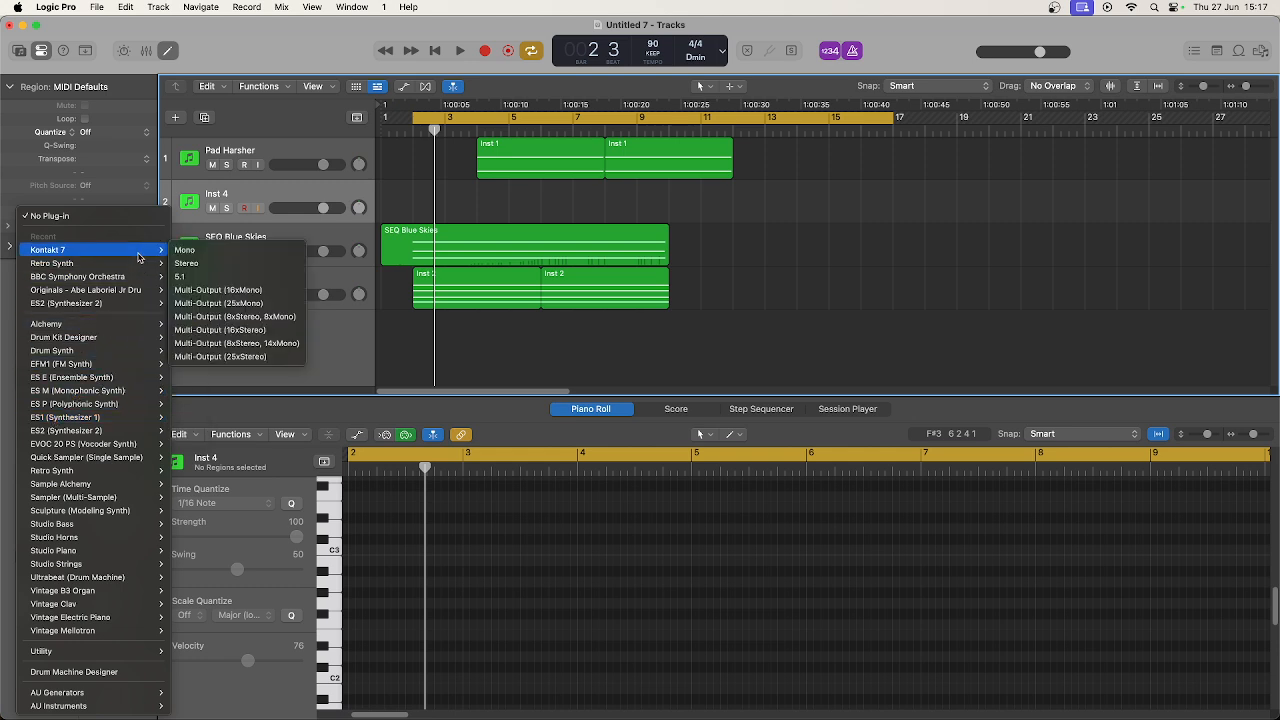
click(200, 263)
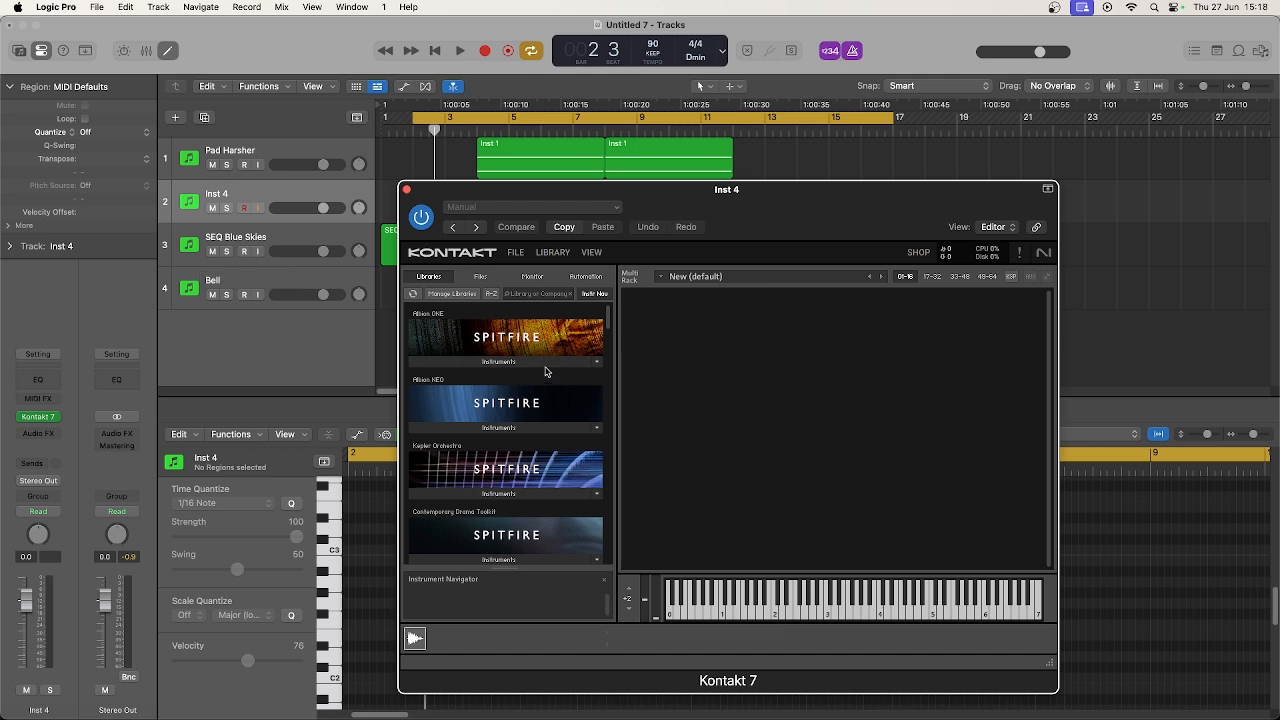
Load the Arkhis instrument (Arkhis.nki) from the Kontakt libraries on the new track.
scroll(541, 361, down, 10)
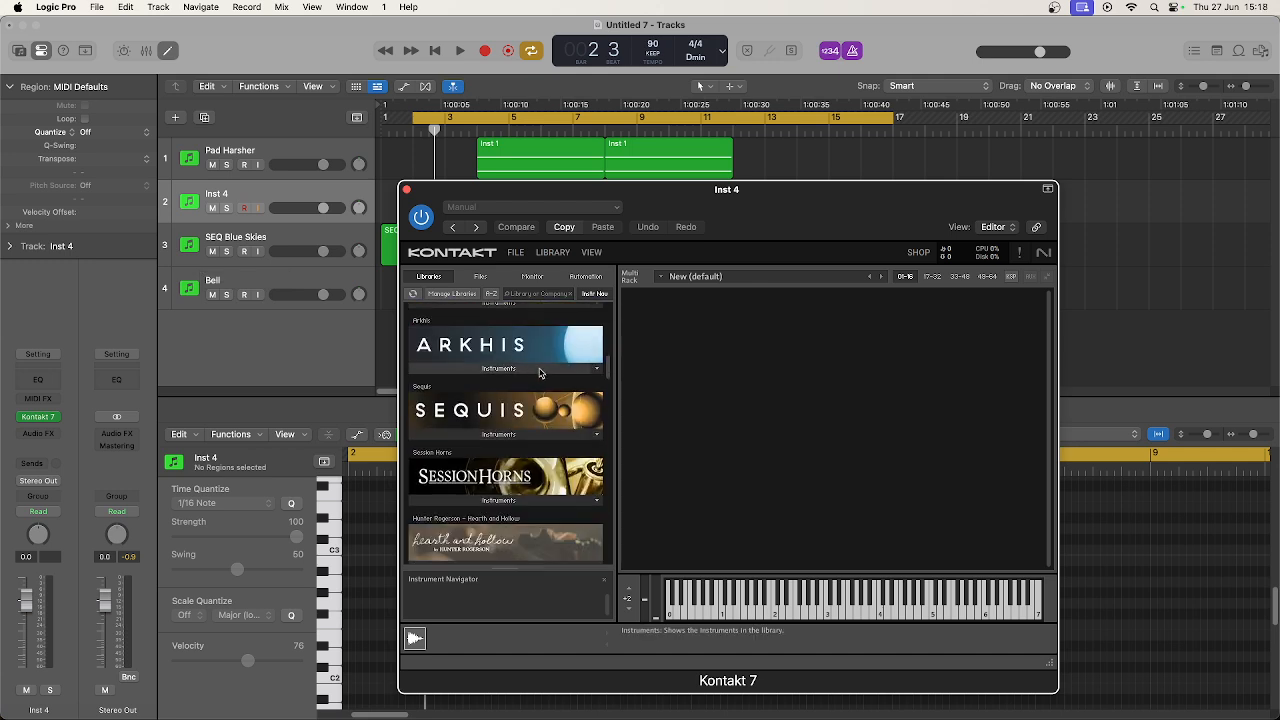
click(531, 368)
drag(445, 389, 841, 398)
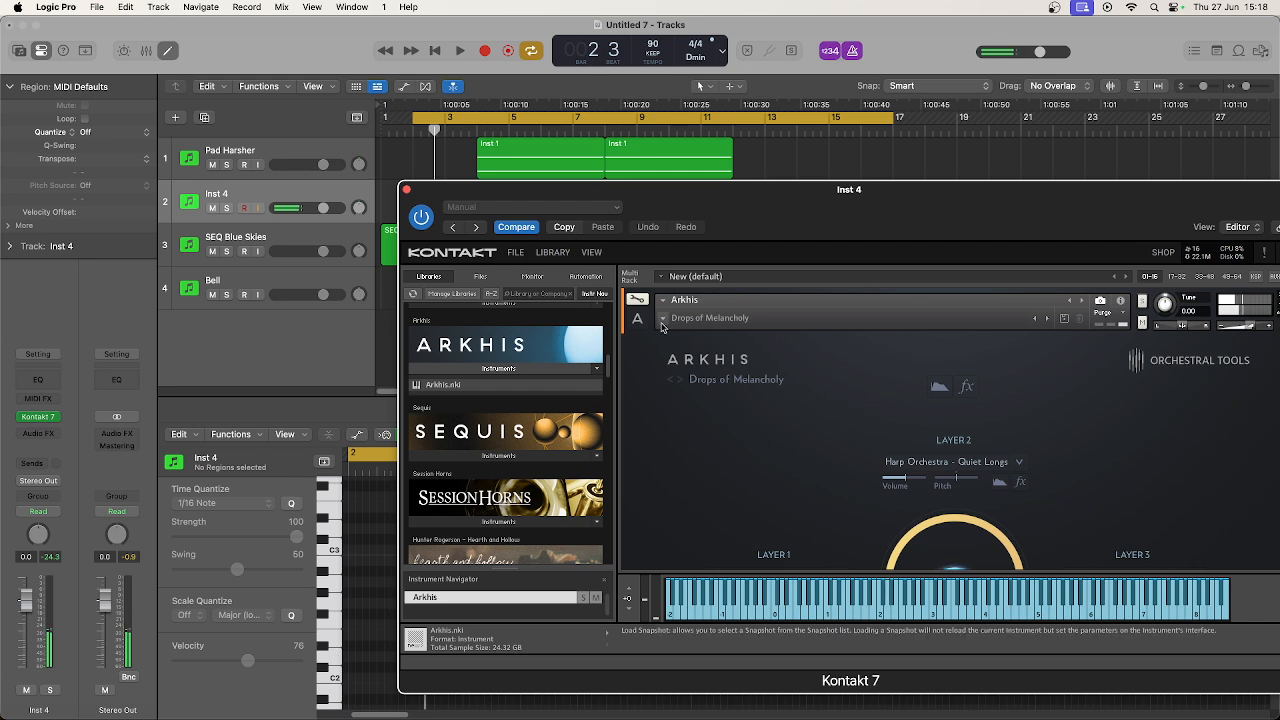
Audition the Arkhis textures Evolving Dissonance and Seven Hills and the swell Swelling Brass Waves.
click(662, 318)
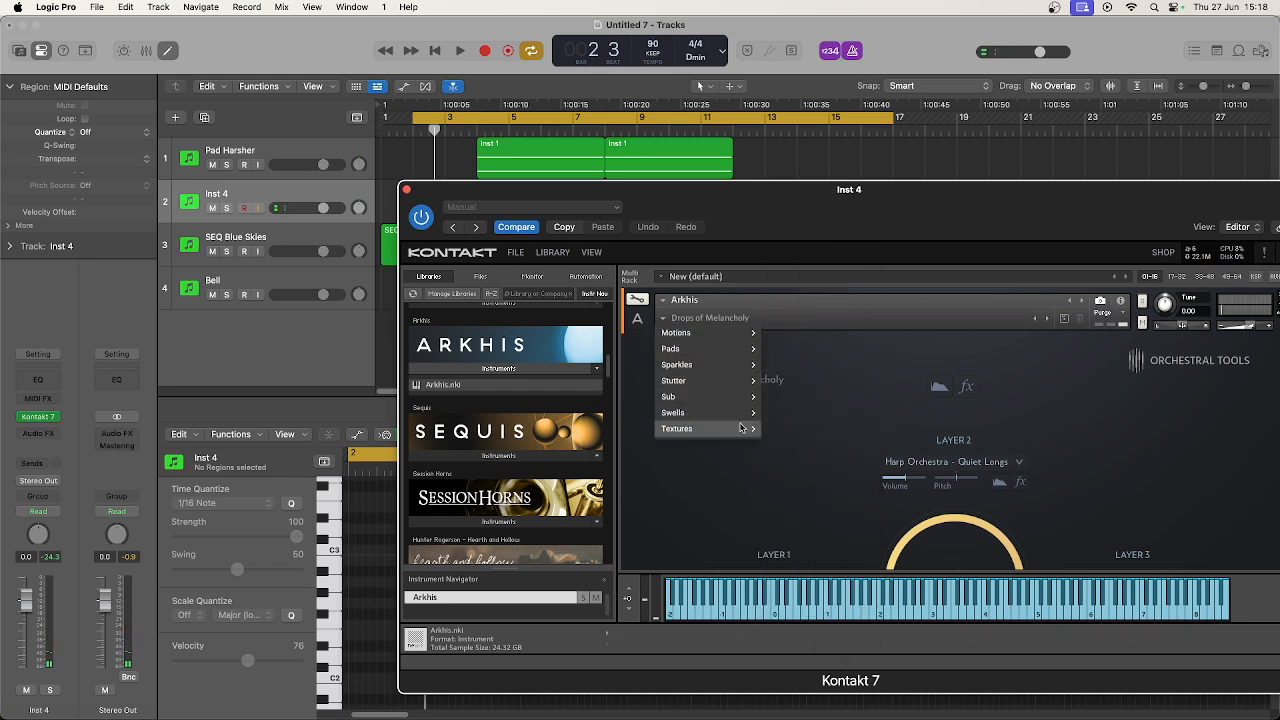
mouse_move(743, 433)
click(798, 437)
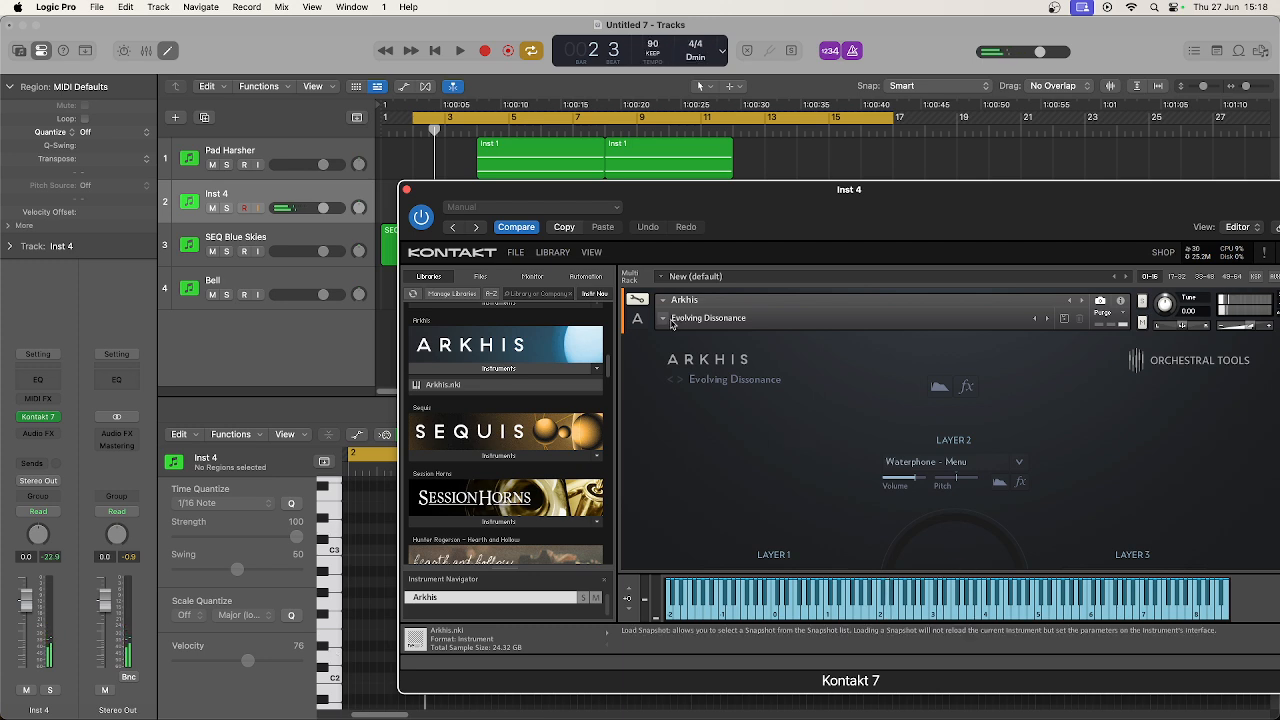
click(674, 320)
mouse_move(752, 431)
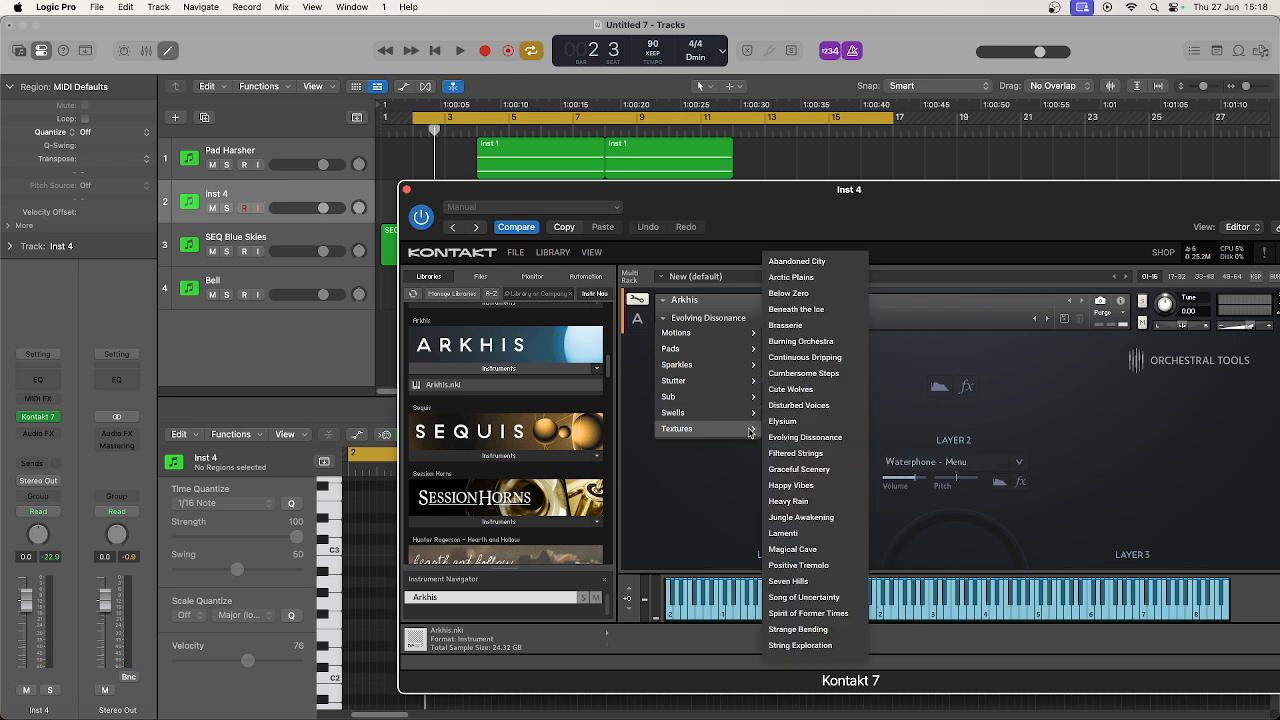
click(806, 581)
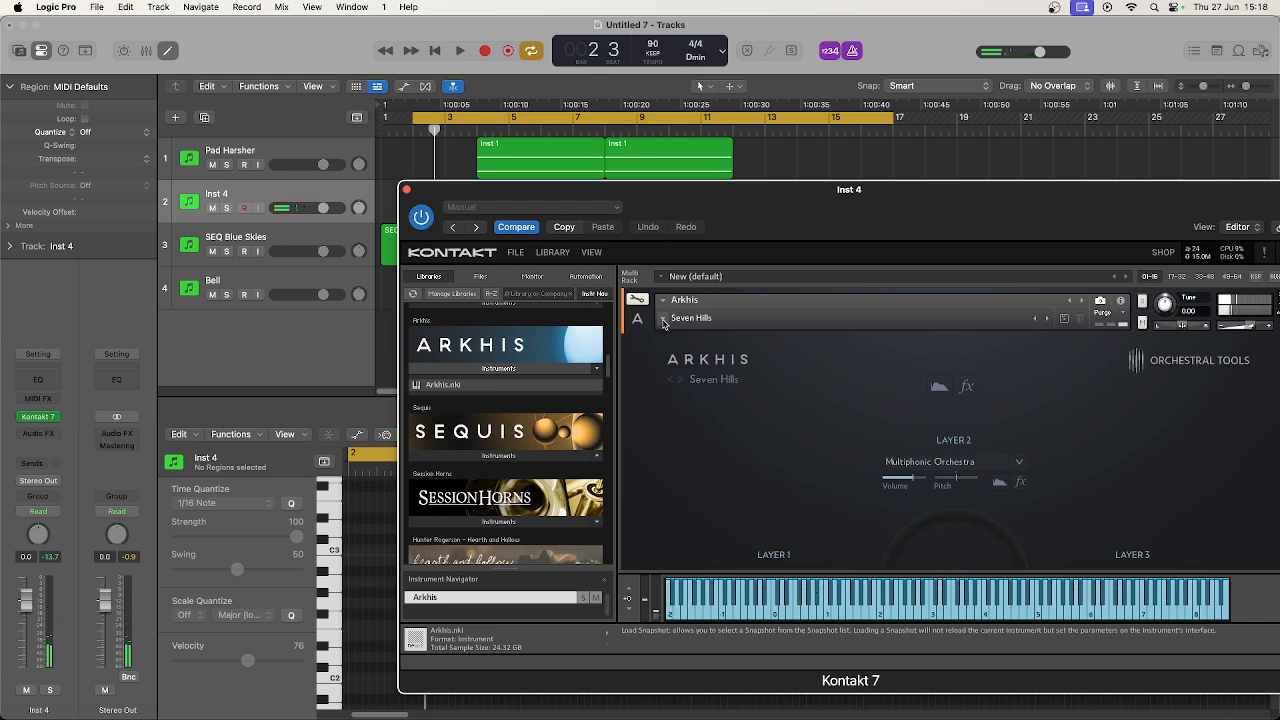
click(664, 319)
mouse_move(754, 431)
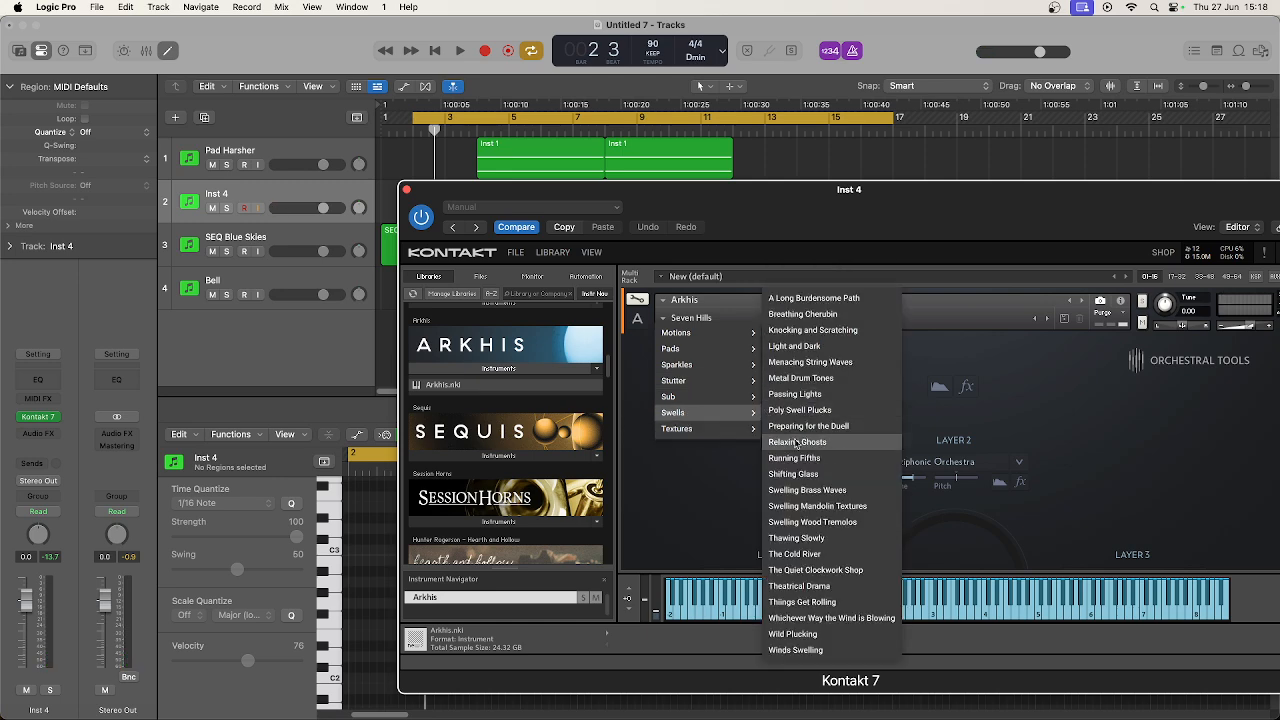
click(808, 490)
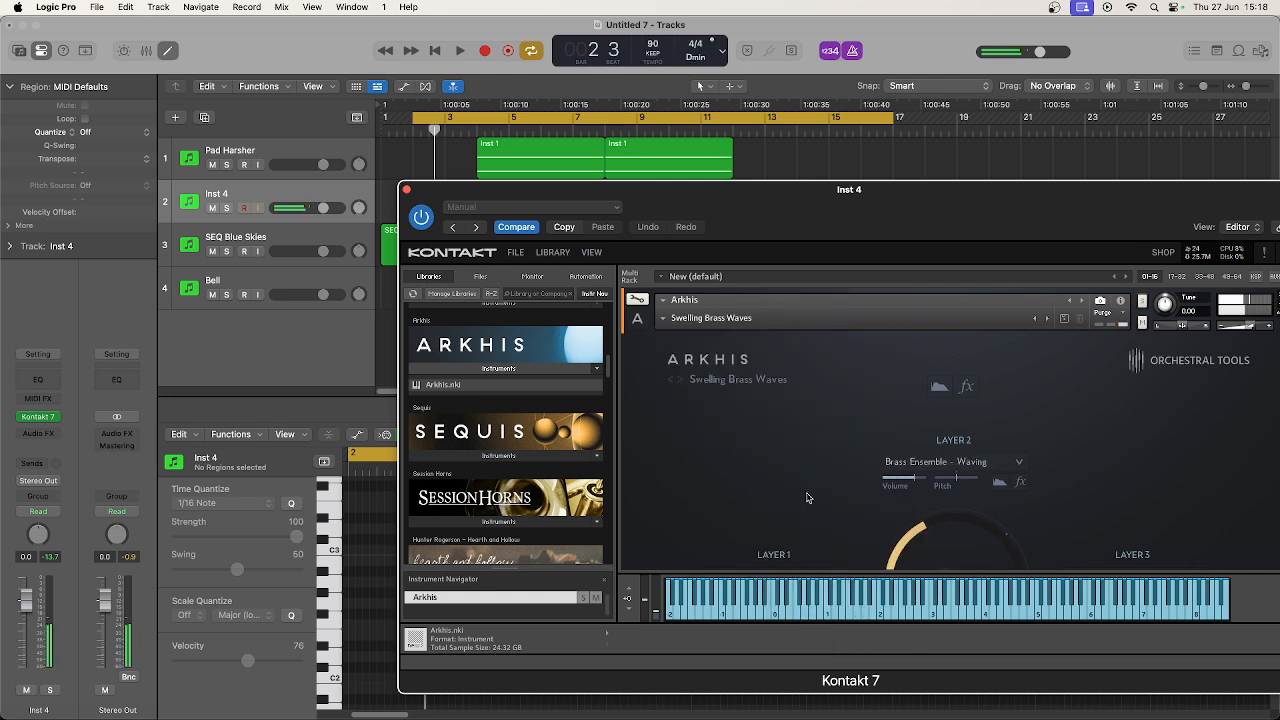
Load the Lonely Pad snapshot from Arkhis's Pads category and close the Kontakt window.
click(664, 318)
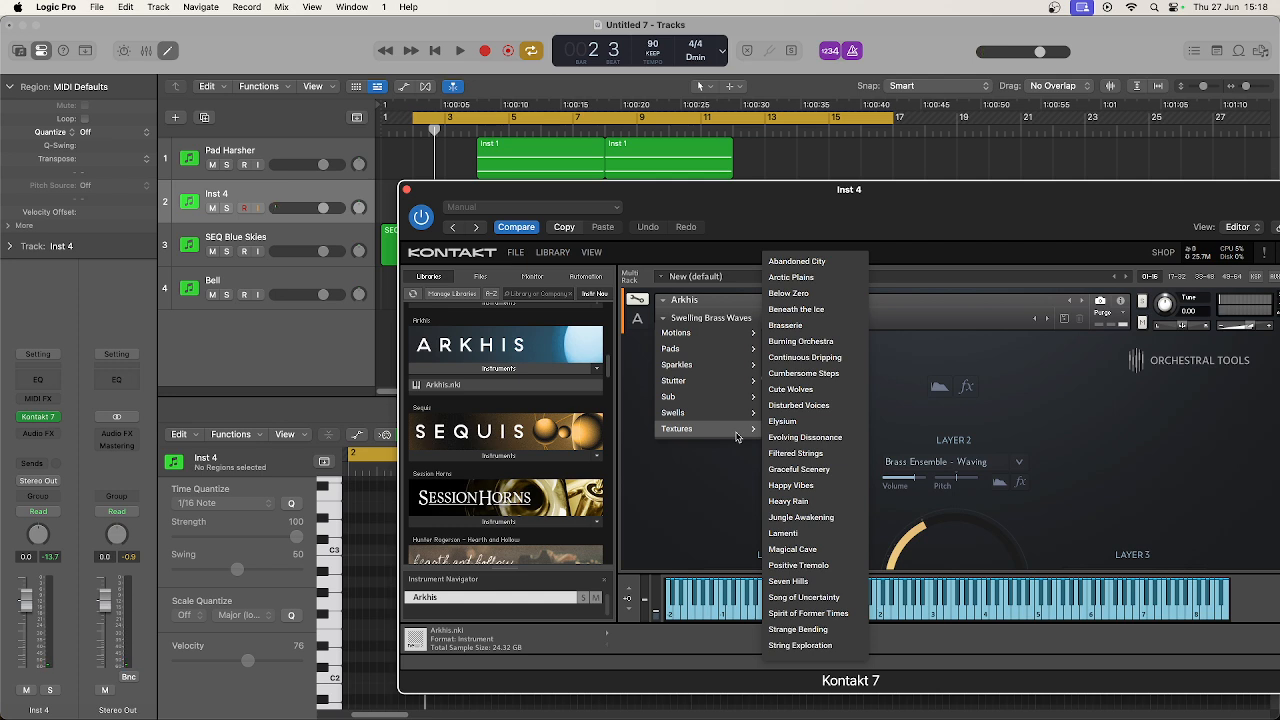
mouse_move(754, 353)
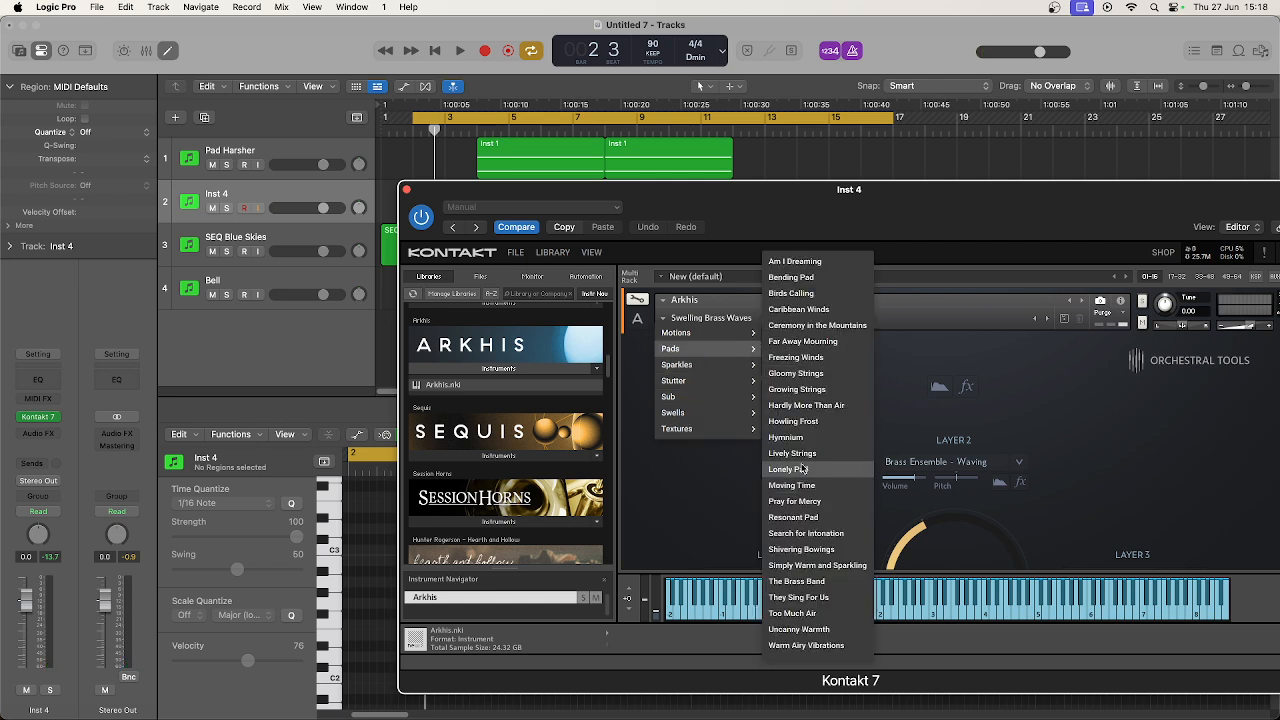
click(802, 468)
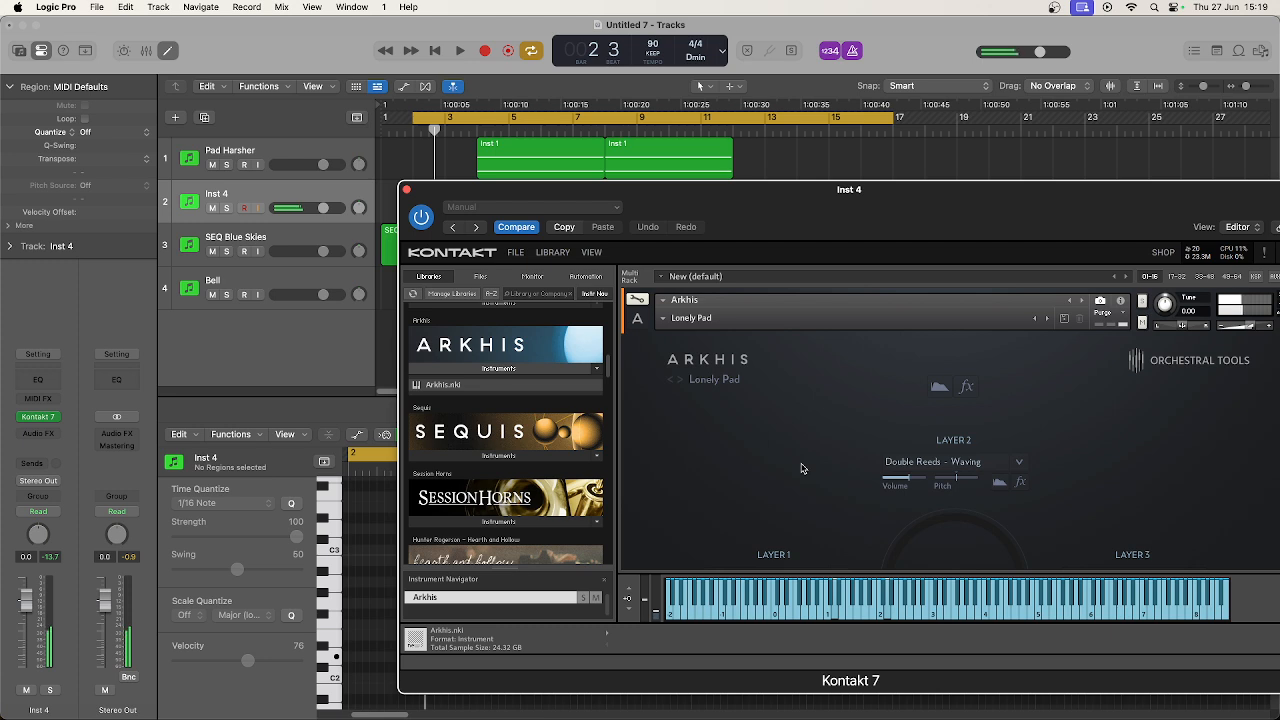
click(407, 191)
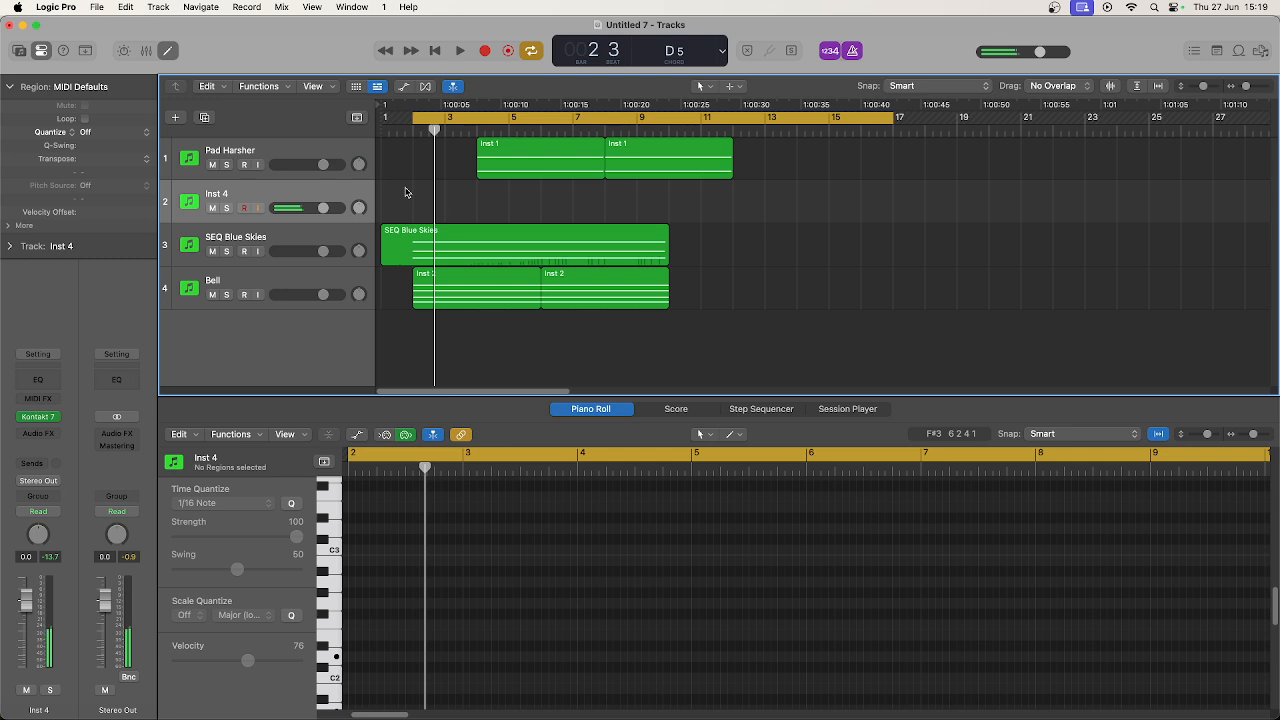
Record a Lonely Pad part on the Inst 4 track from bar 2 to bar 10 and select all its notes.
click(484, 51)
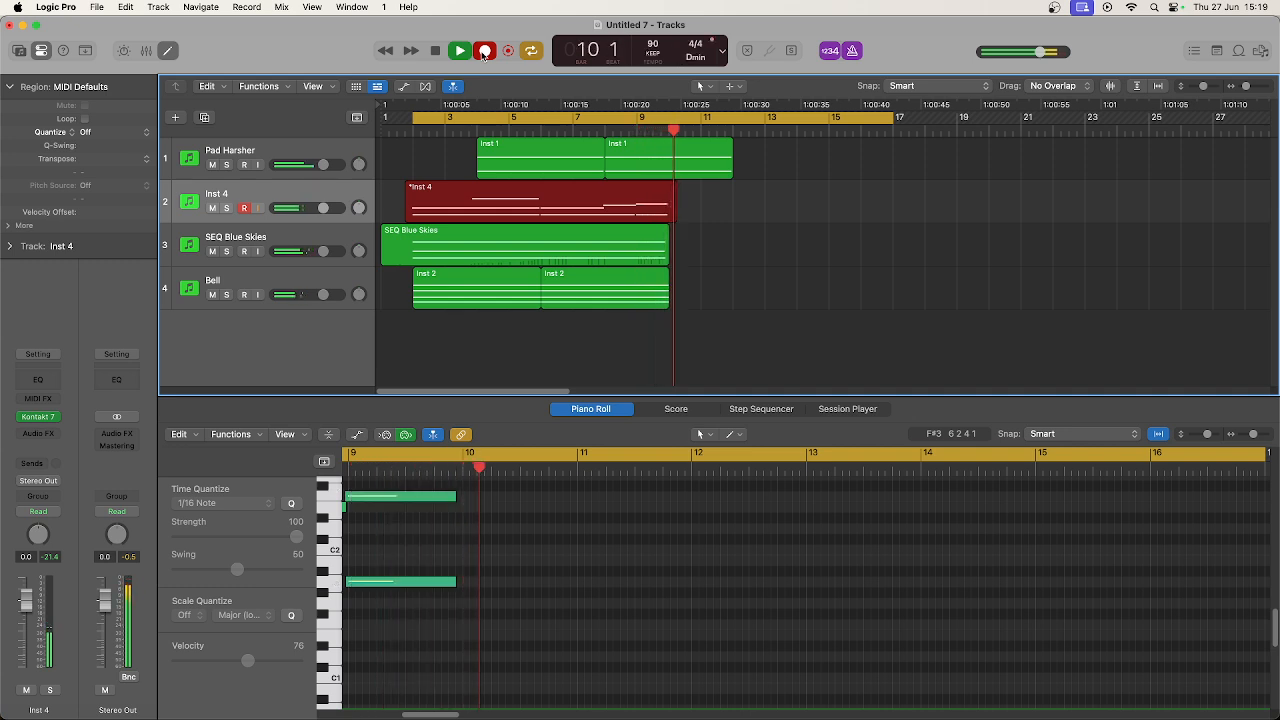
click(483, 51)
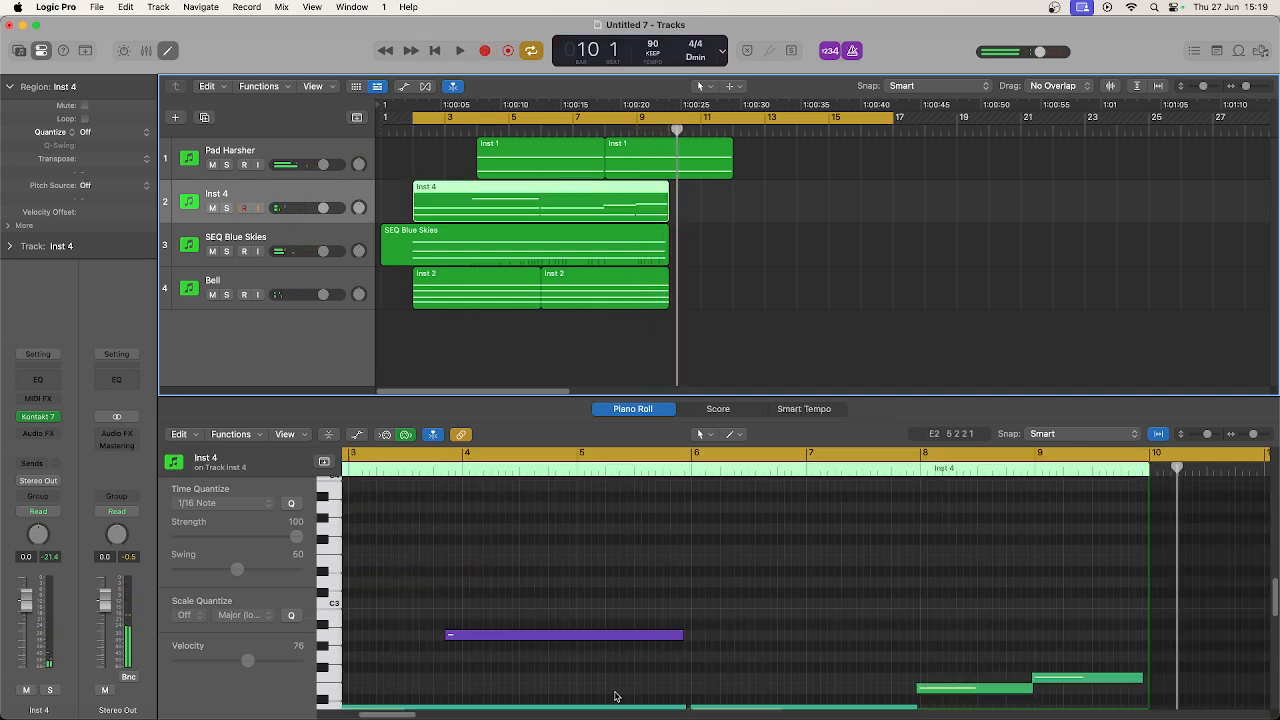
key(super+a)
scroll(597, 624, left, 3)
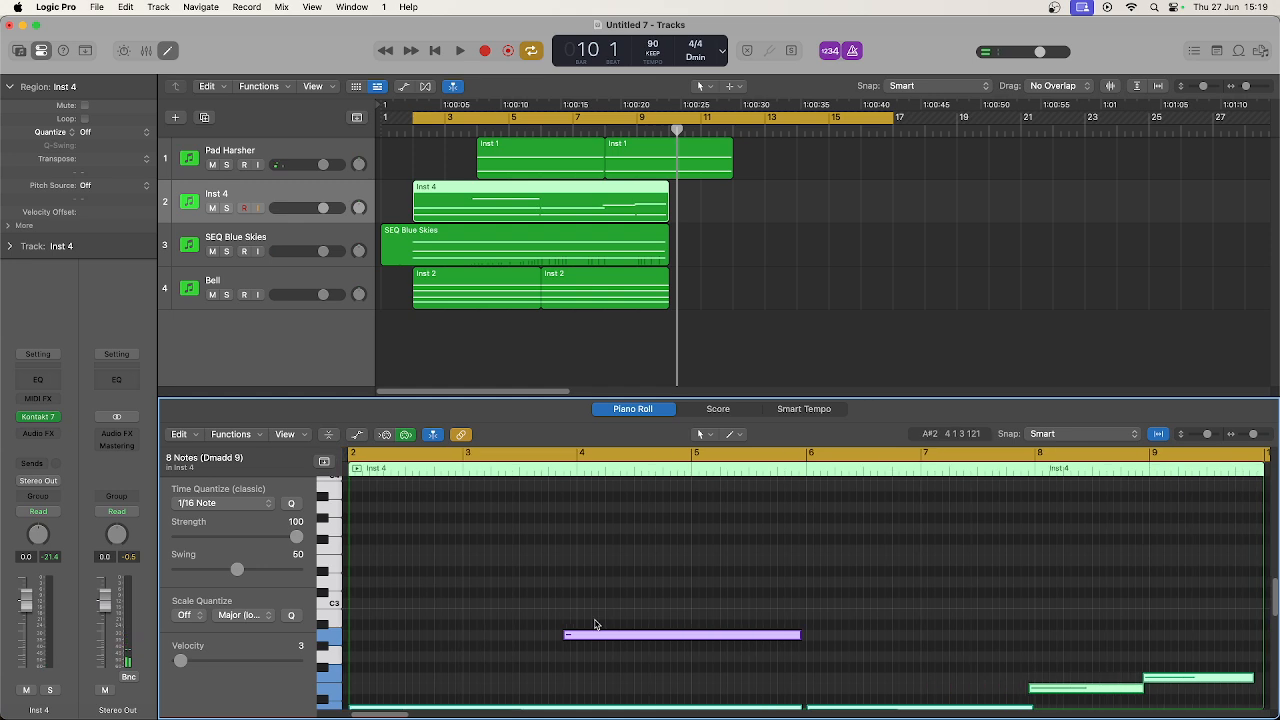
Play back the Inst 4 region on its own and lower the track's volume to -4.0 dB.
key(alt+space)
scroll(610, 600, down, 3)
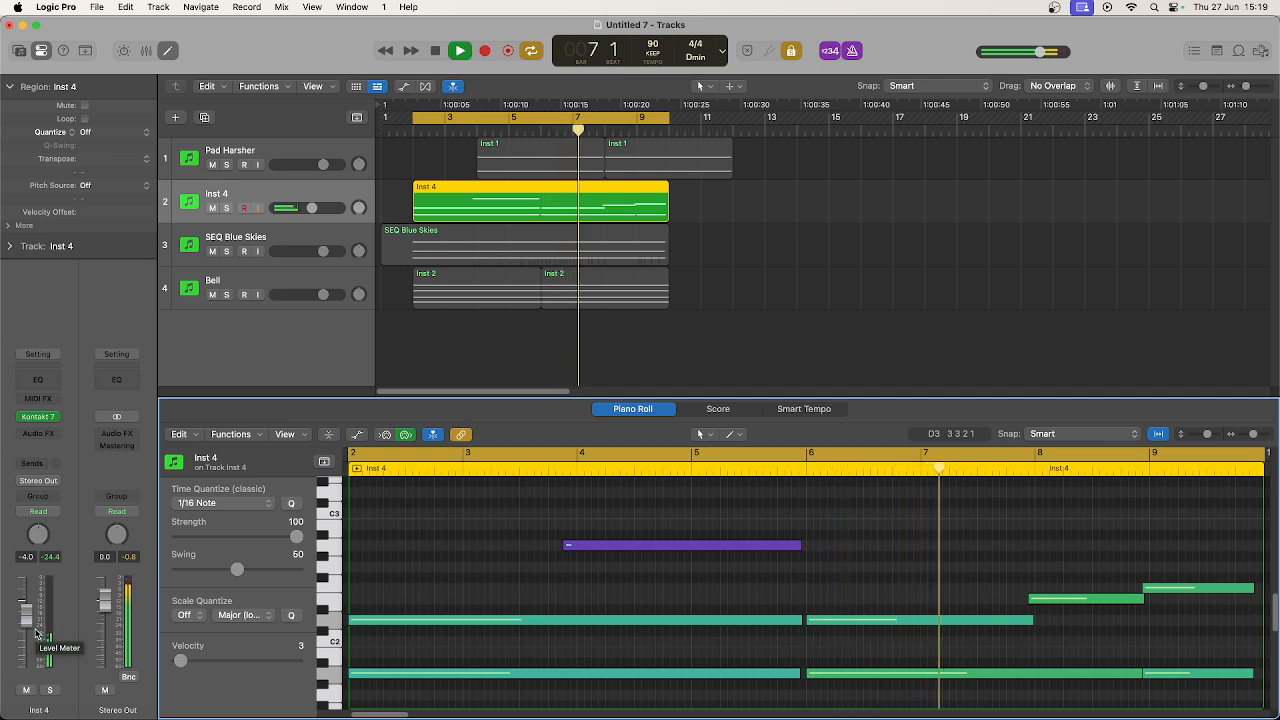
key(space)
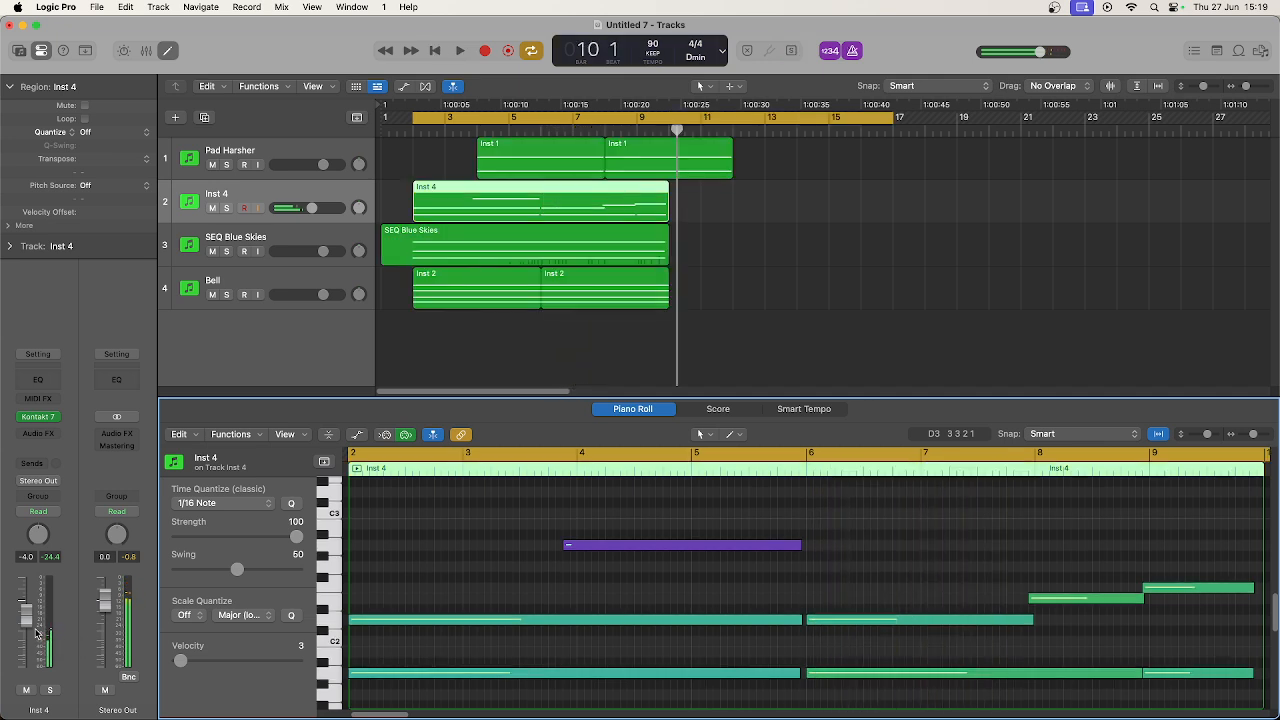
Play back all four tracks together past bar 11 to check how the Inst 4 pad fits.
click(308, 197)
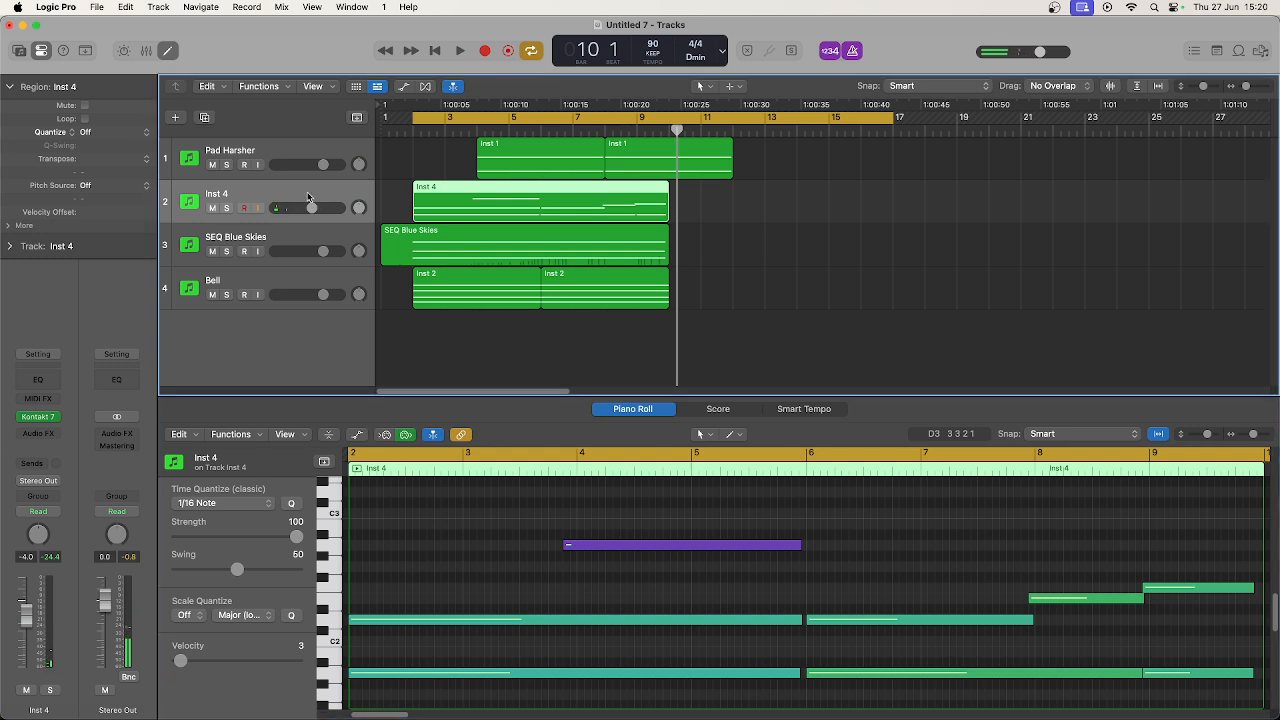
key(space)
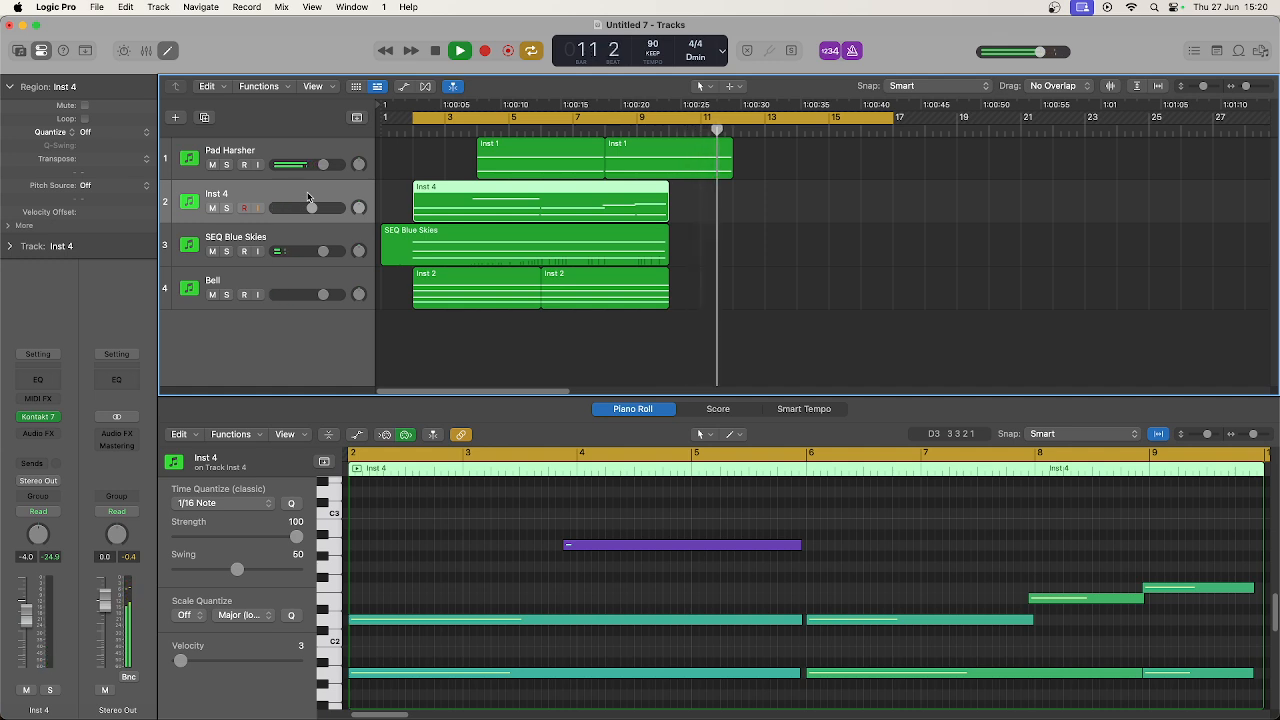
key(space)
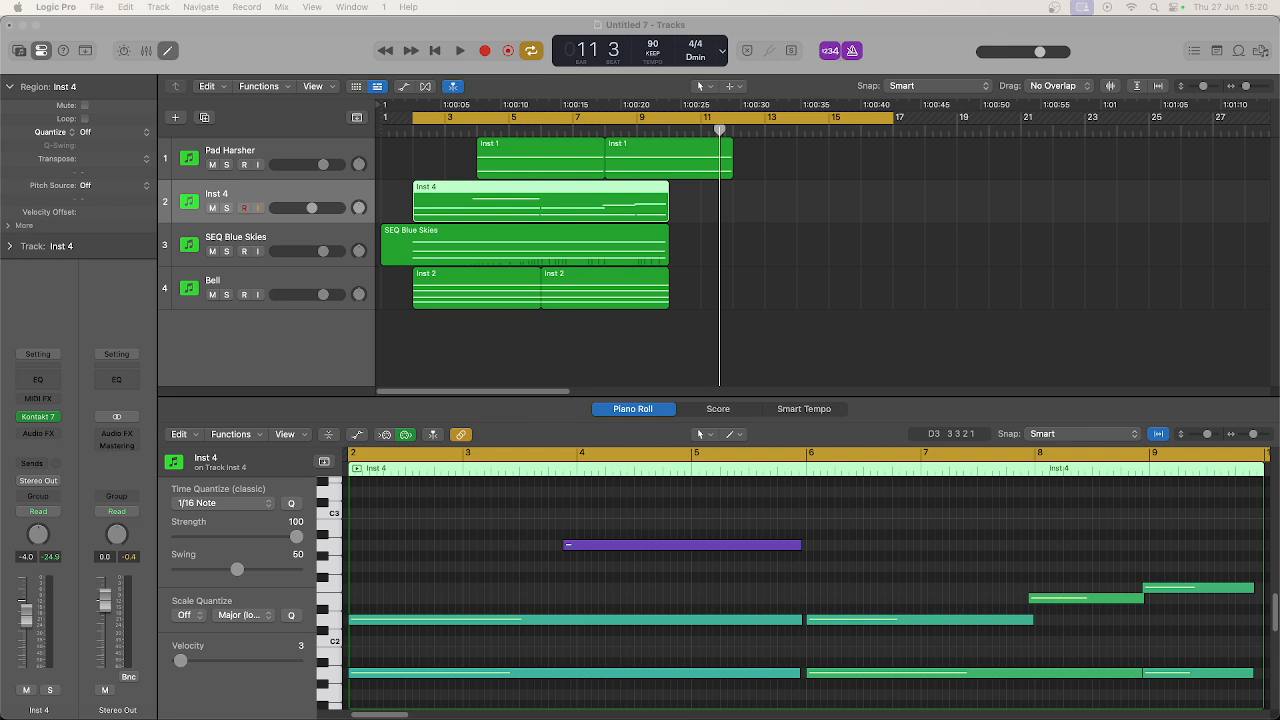
Switch off cycle mode while playing all the tracks, and stop playback just past bar 10.
click(663, 131)
key(space)
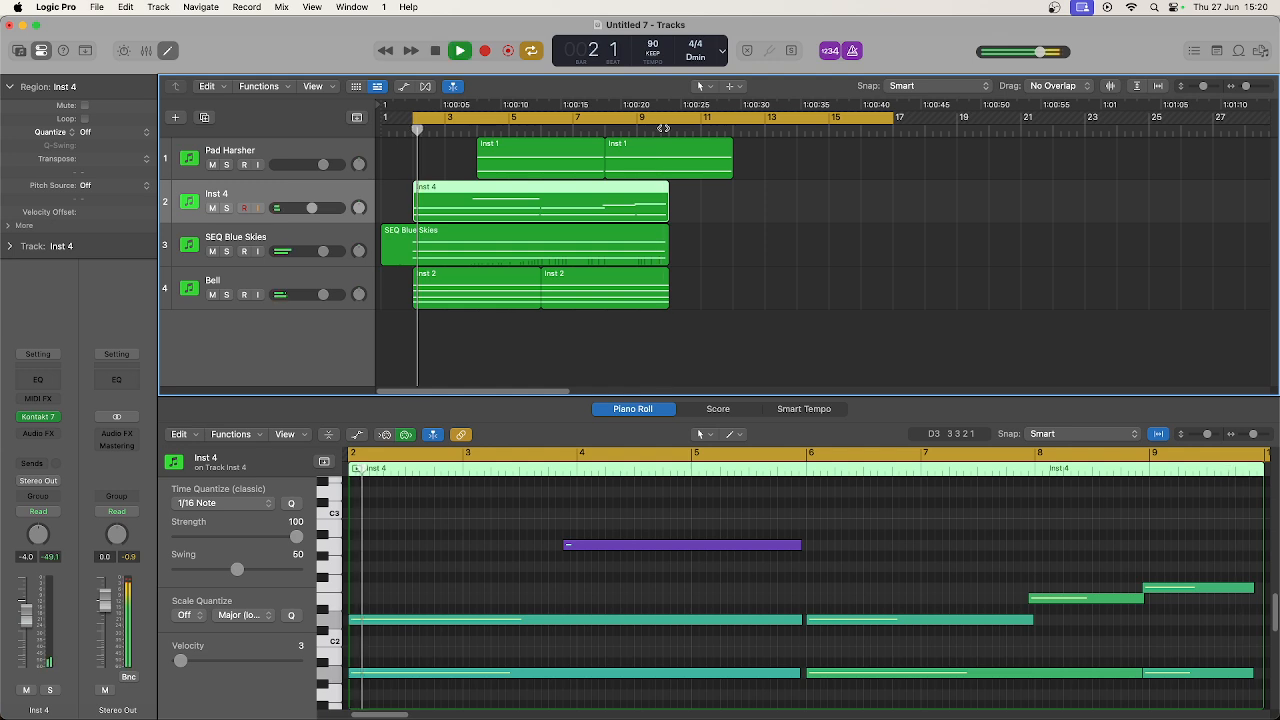
click(664, 119)
click(664, 119)
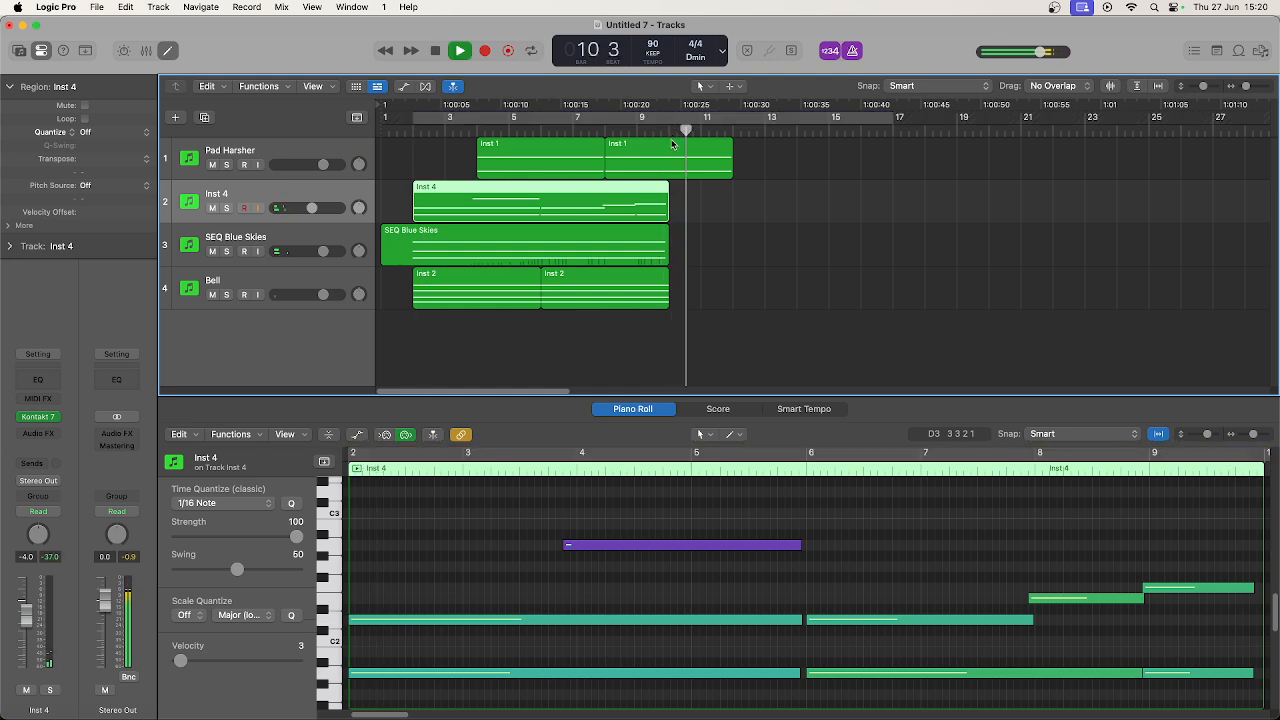
key(space)
Place the playhead at the start of bar 10, where the Inst 4 region ends.
click(672, 150)
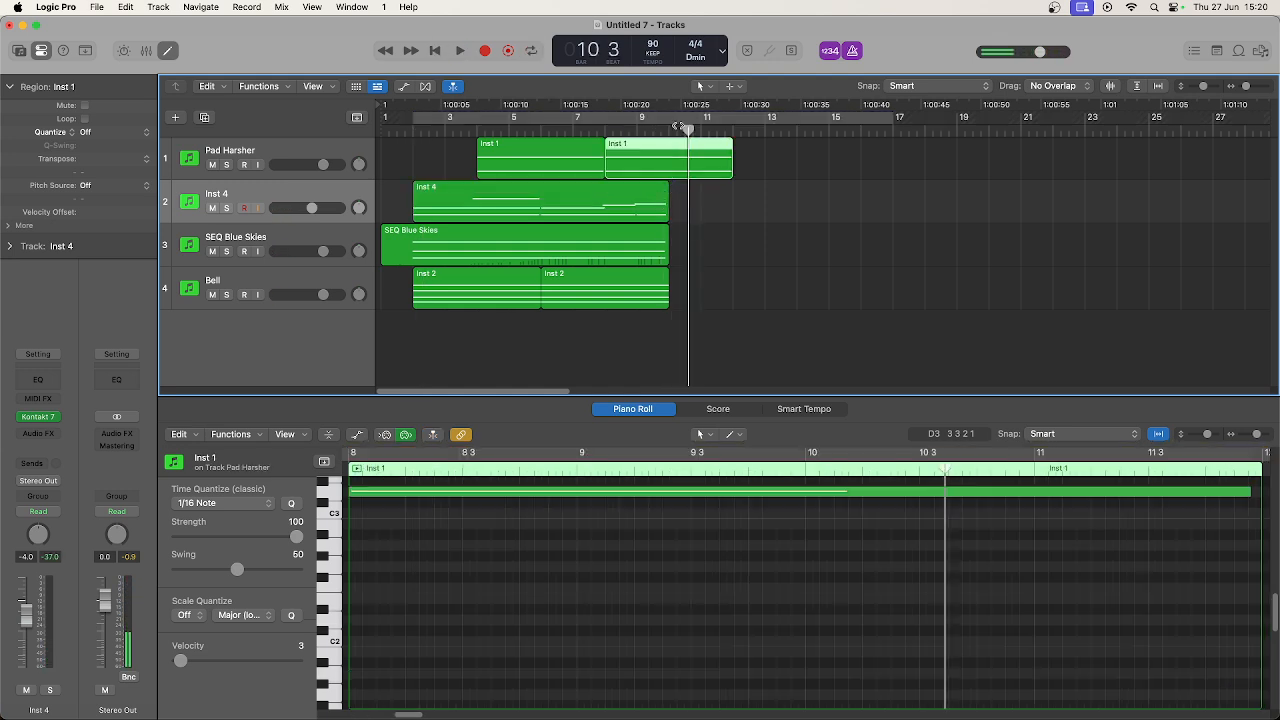
click(665, 131)
drag(667, 131, 670, 131)
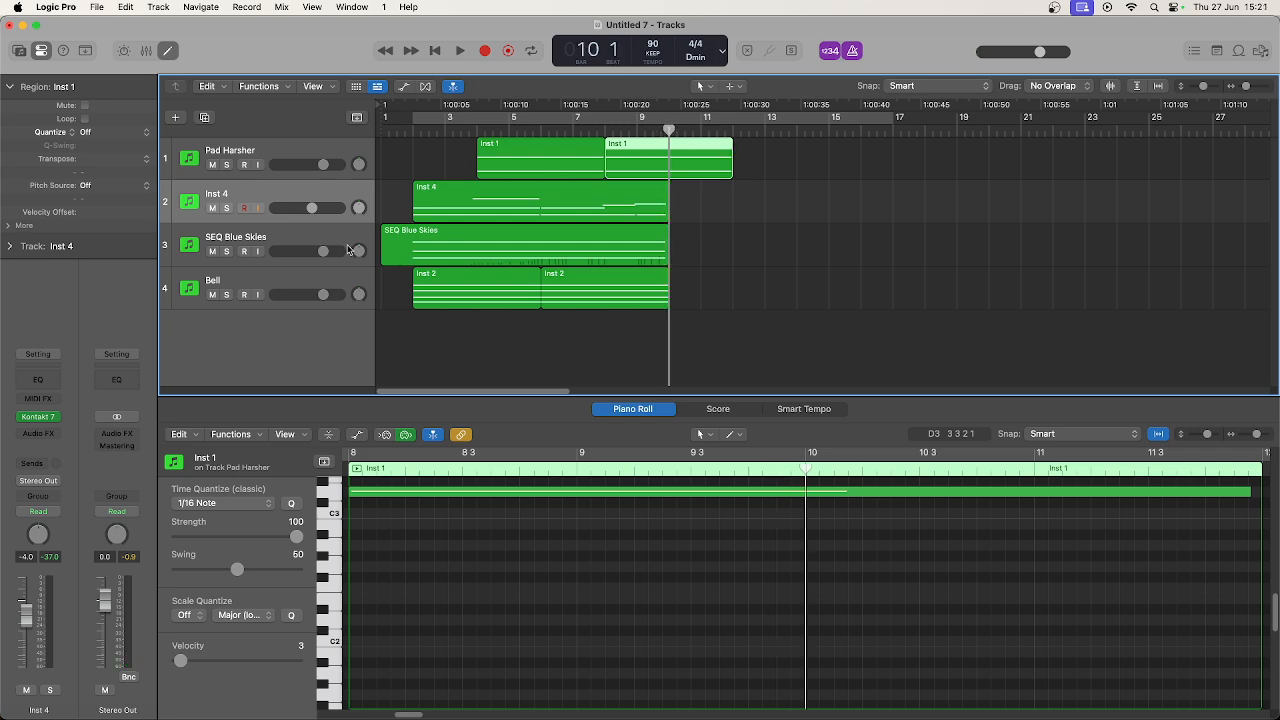
Create a software instrument track below Bell and load the stereo version of Kontakt 7 on it.
click(345, 277)
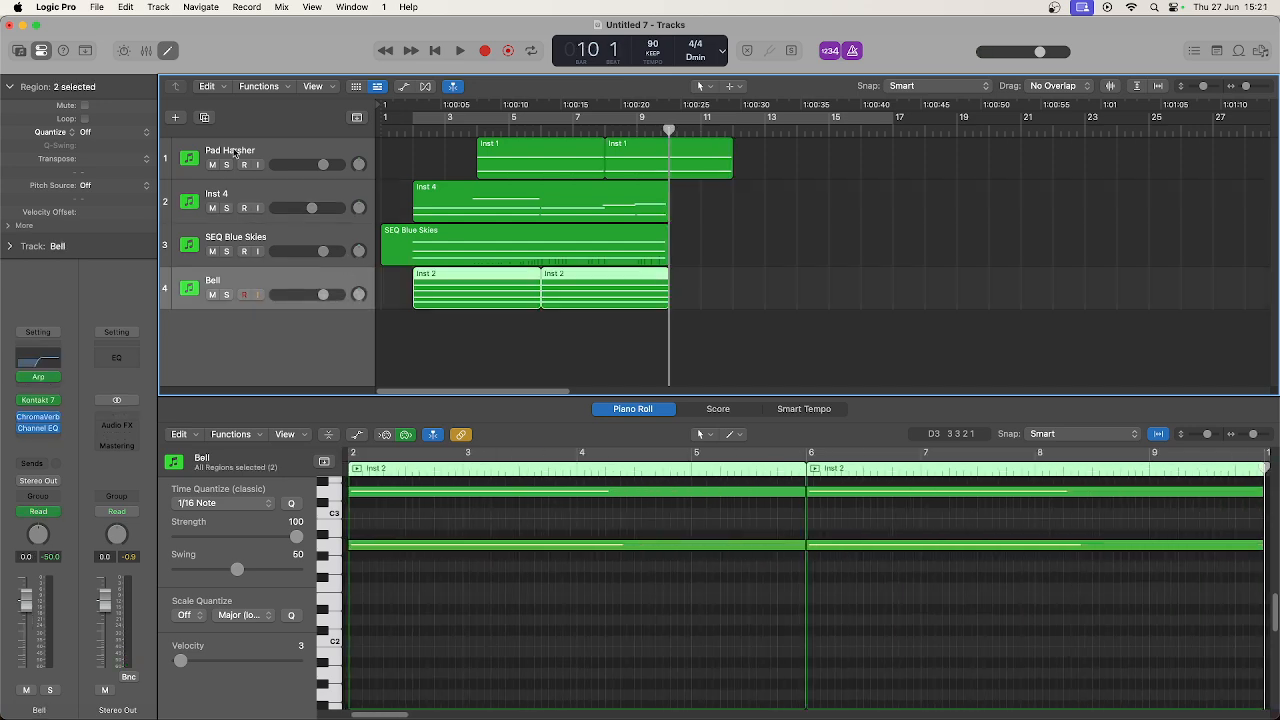
click(170, 119)
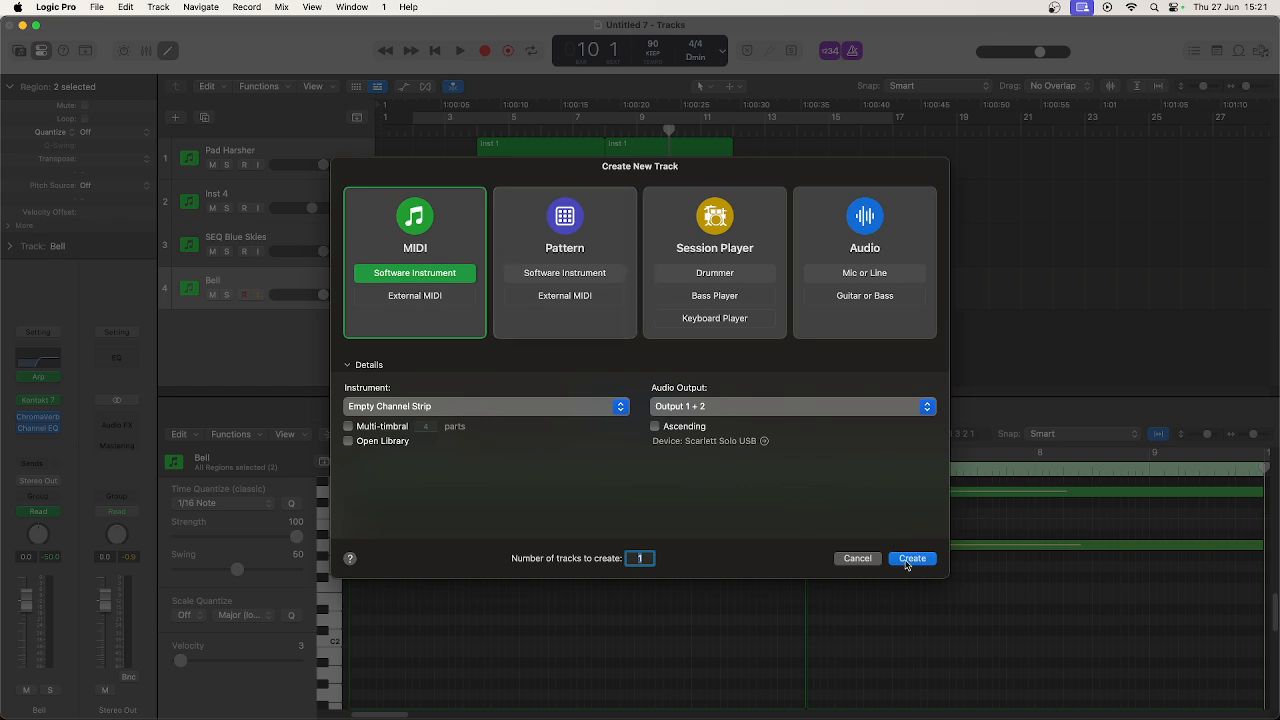
click(907, 563)
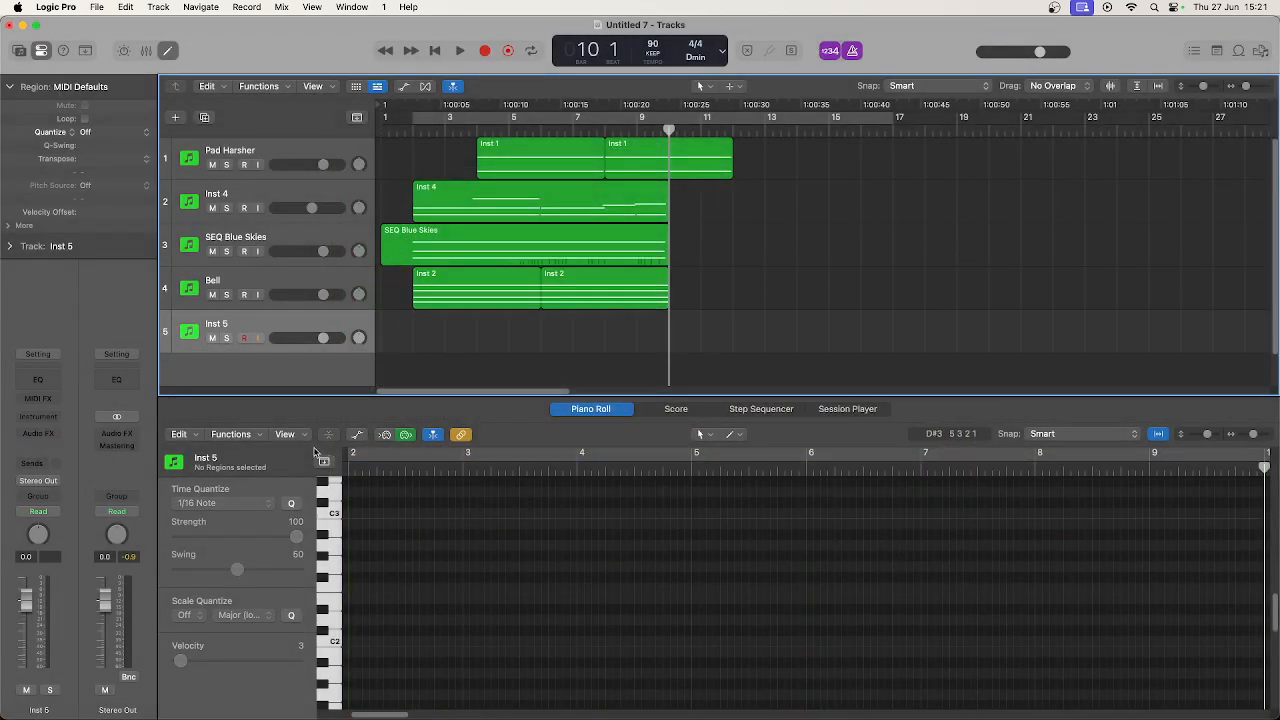
click(39, 417)
mouse_move(41, 420)
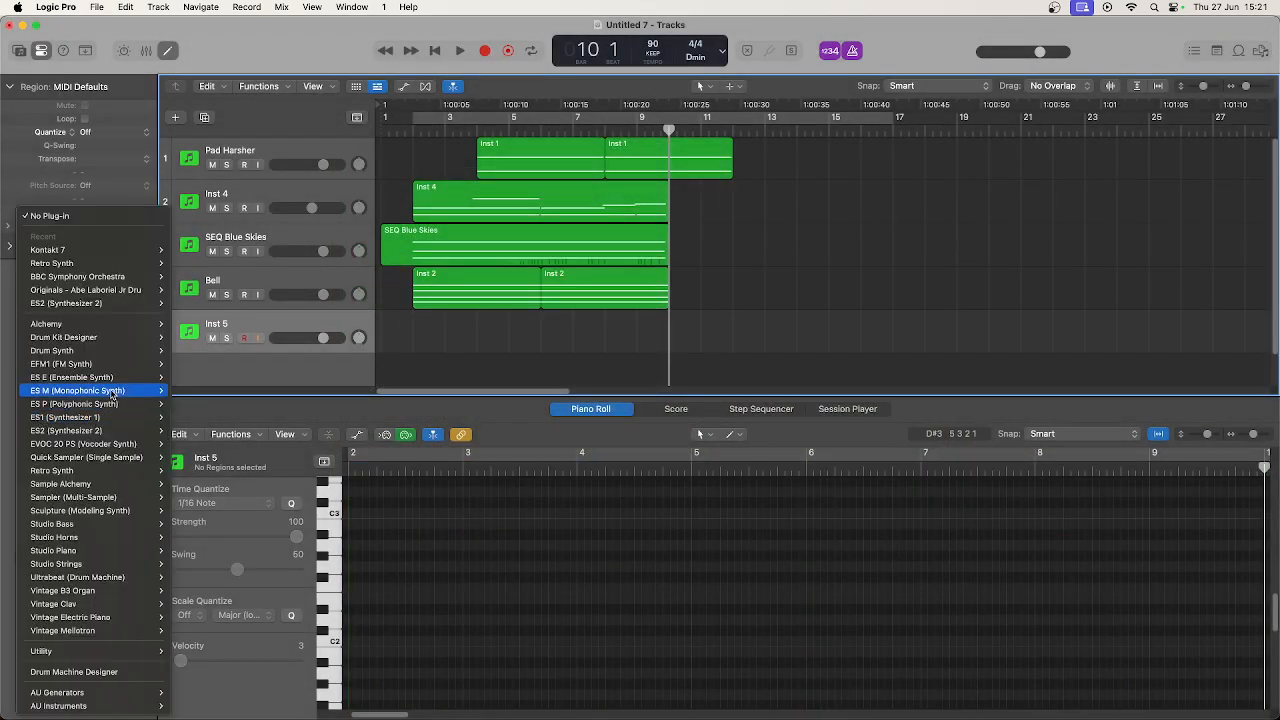
mouse_move(147, 250)
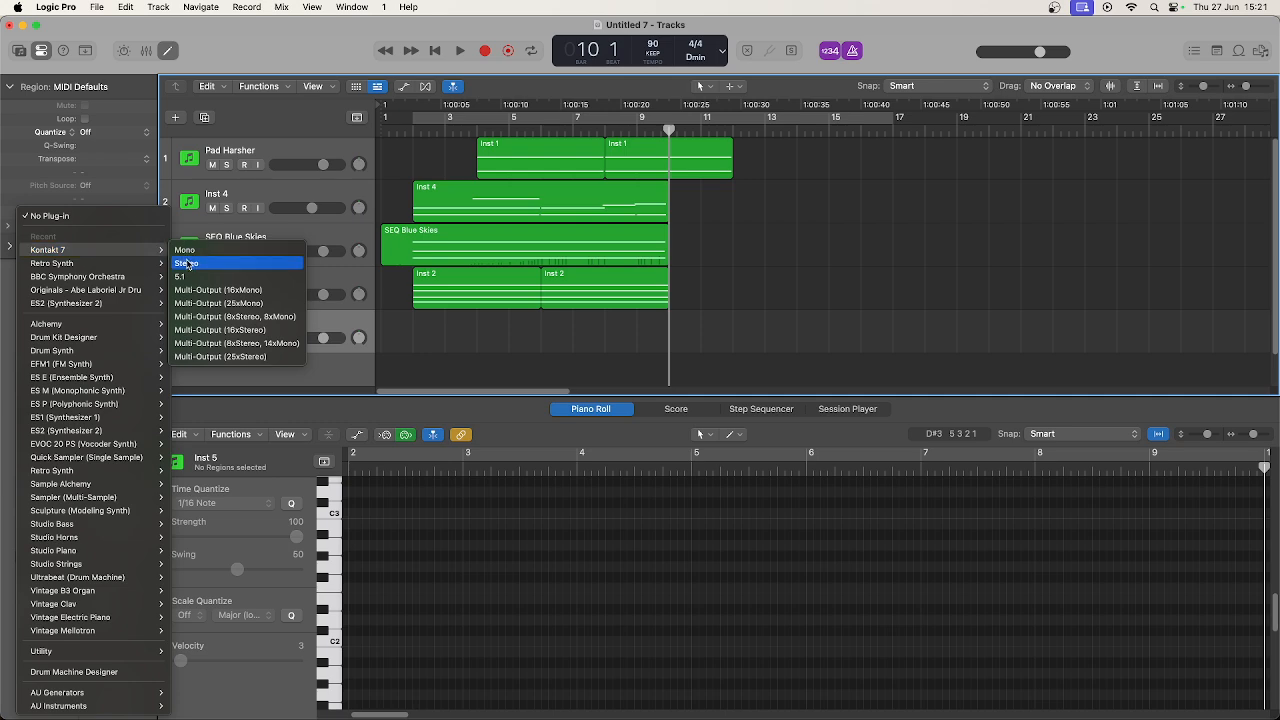
click(186, 263)
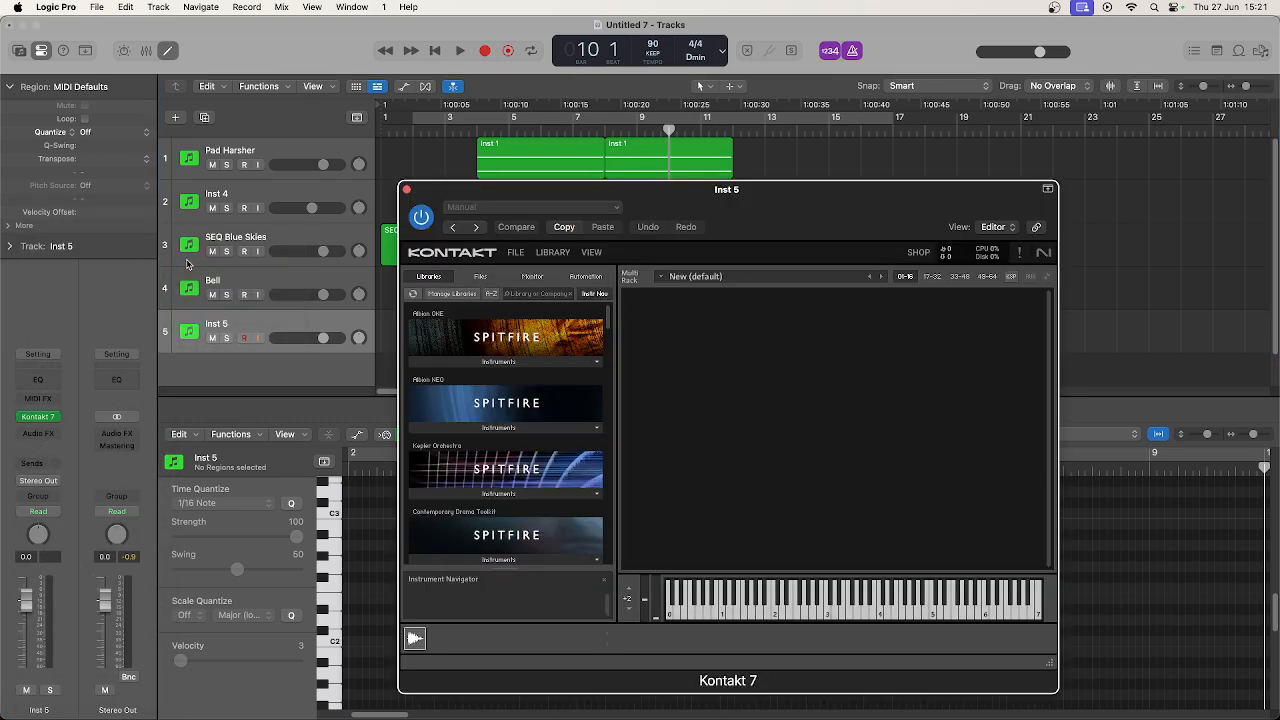
Find the Mosaic Bass library in Kontakt and load Mosaic Bass.nki into the rack.
scroll(529, 485, down, 5)
scroll(529, 485, down, 5)
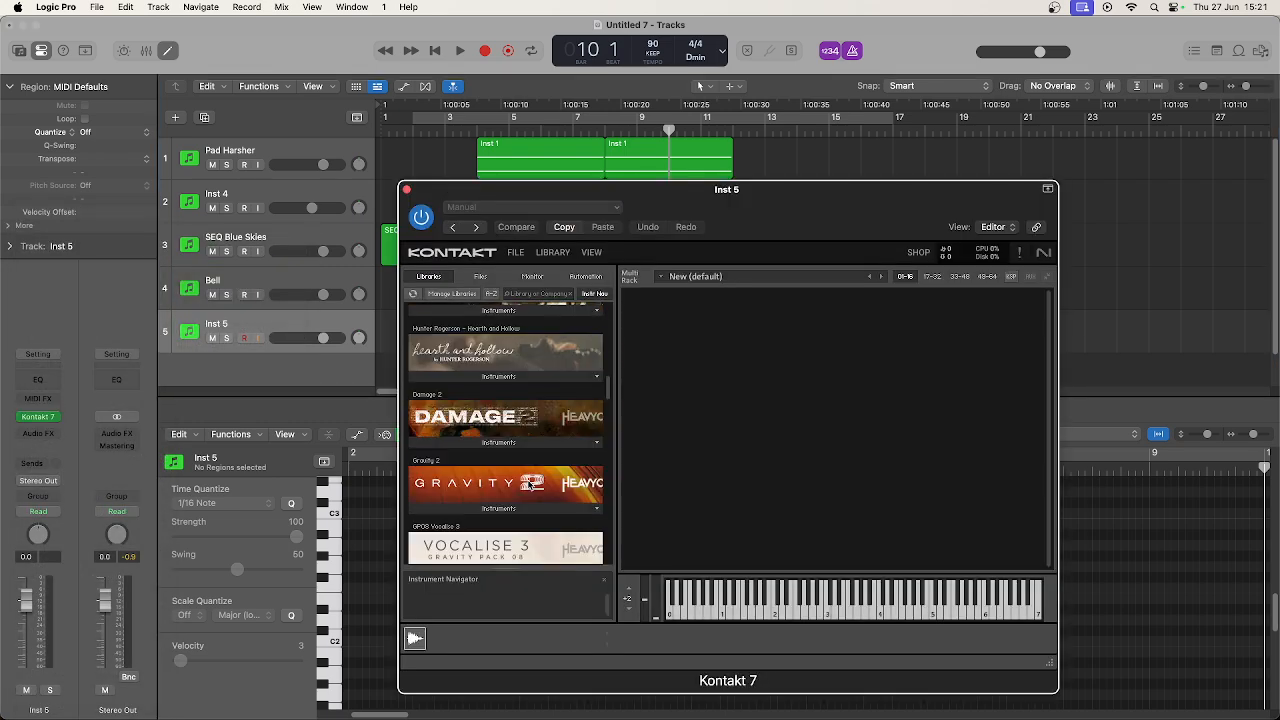
scroll(531, 484, down, 5)
scroll(529, 485, down, 5)
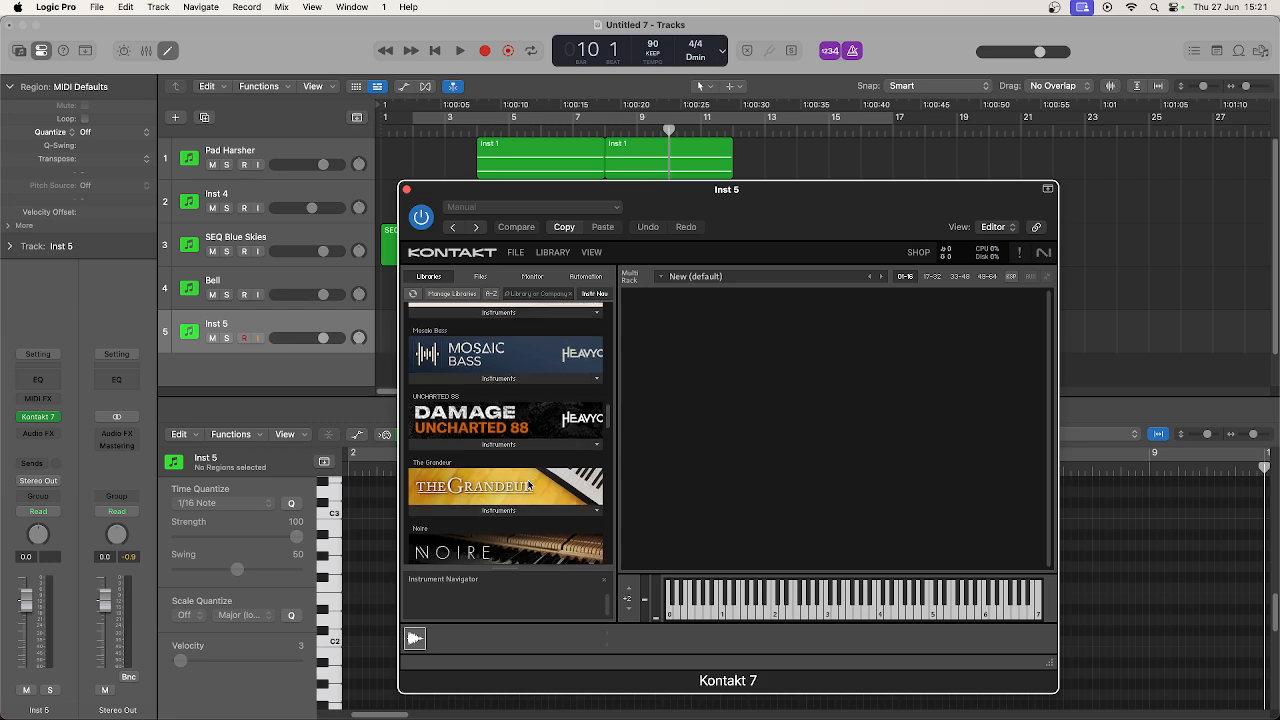
scroll(529, 485, up, 15)
scroll(529, 485, up, 3)
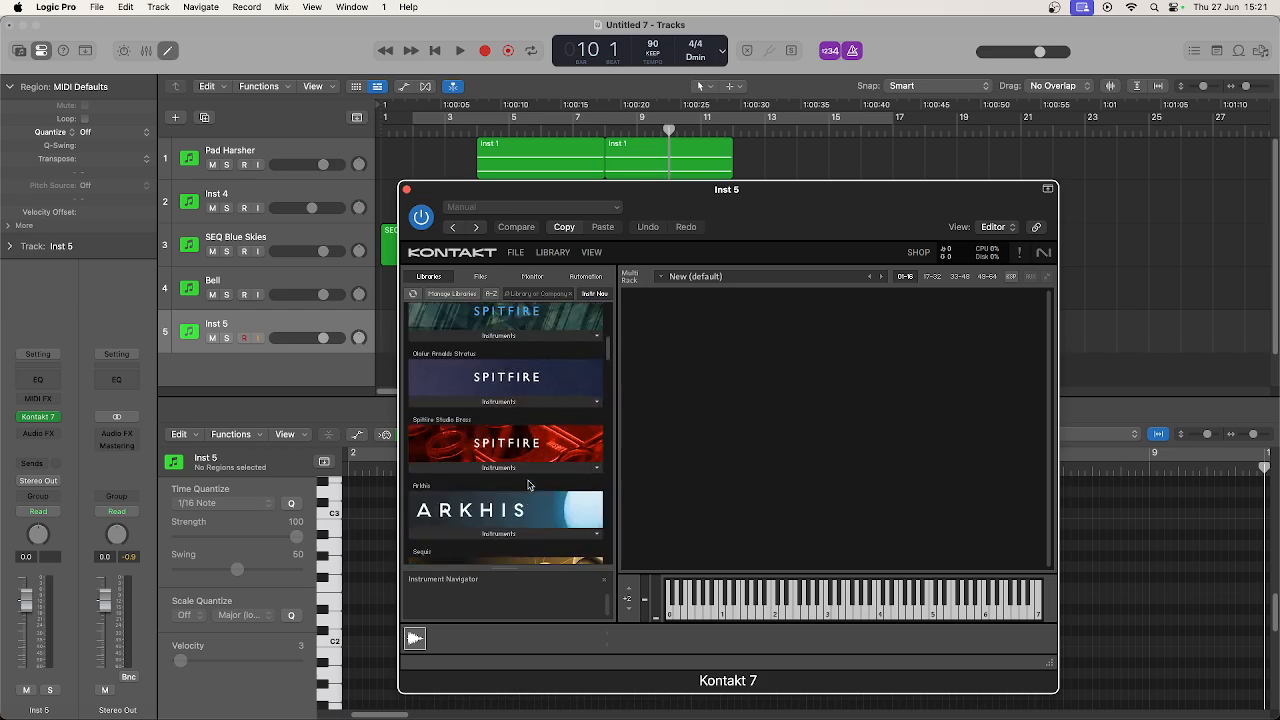
scroll(529, 485, down, 8)
scroll(529, 485, down, 6)
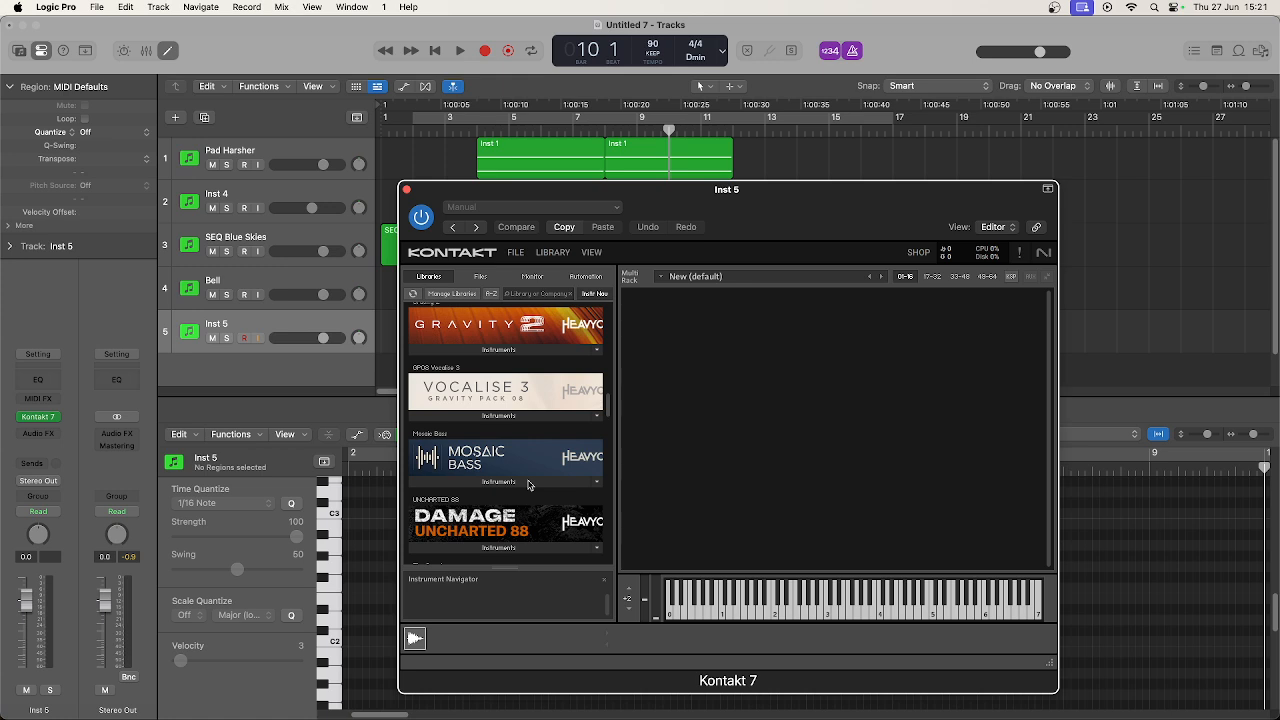
click(529, 481)
drag(464, 498, 760, 467)
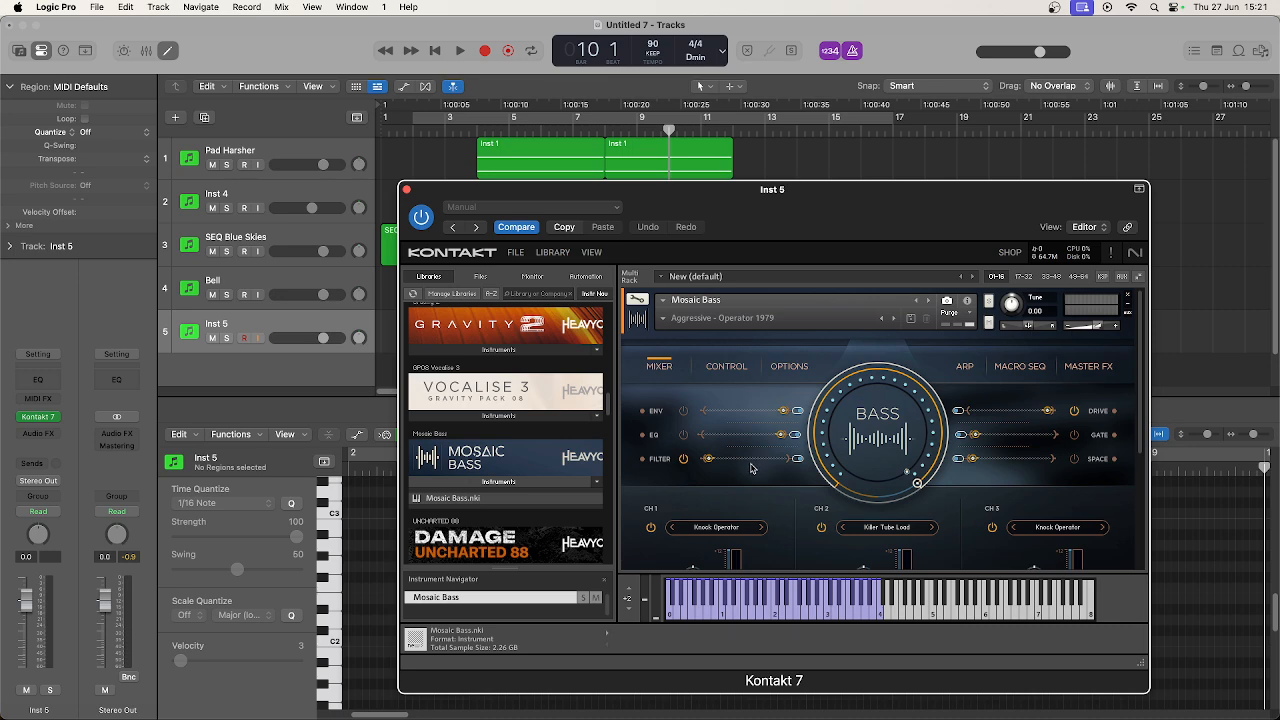
Load the Echo Groover (RHY) snapshot from Mosaic Bass's Mellow Rhythms category to audition it.
click(667, 318)
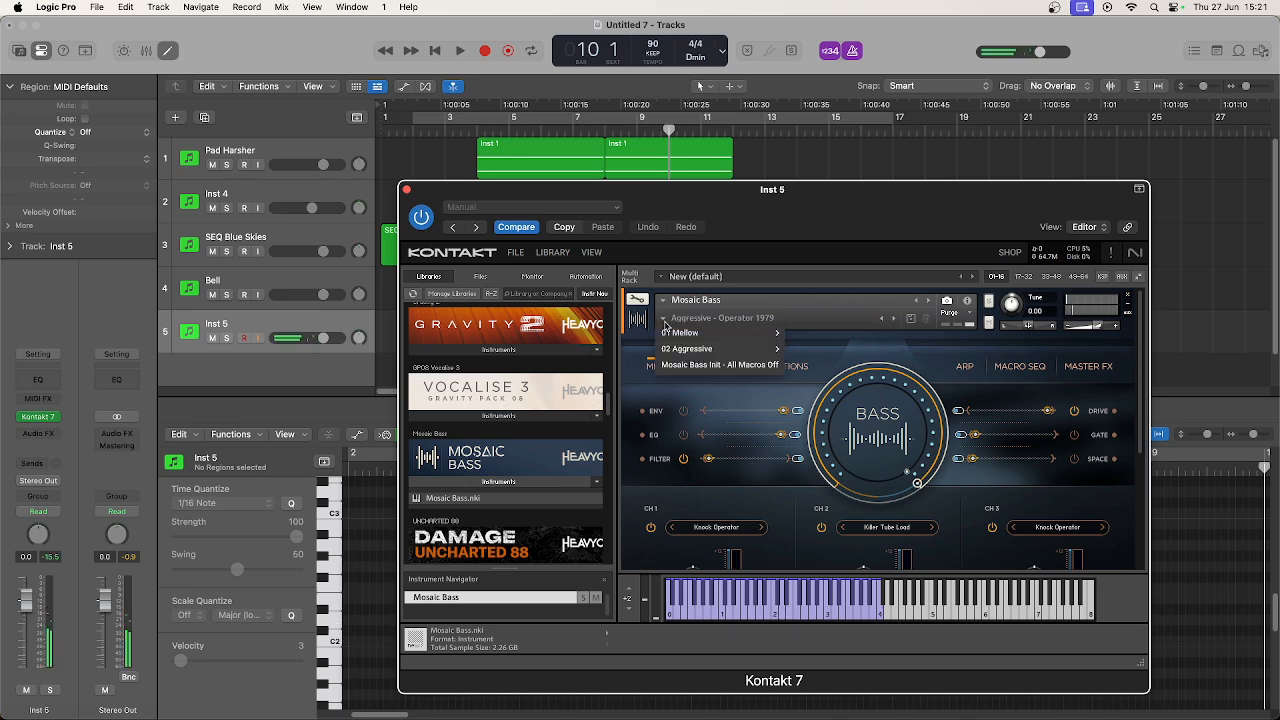
mouse_move(712, 338)
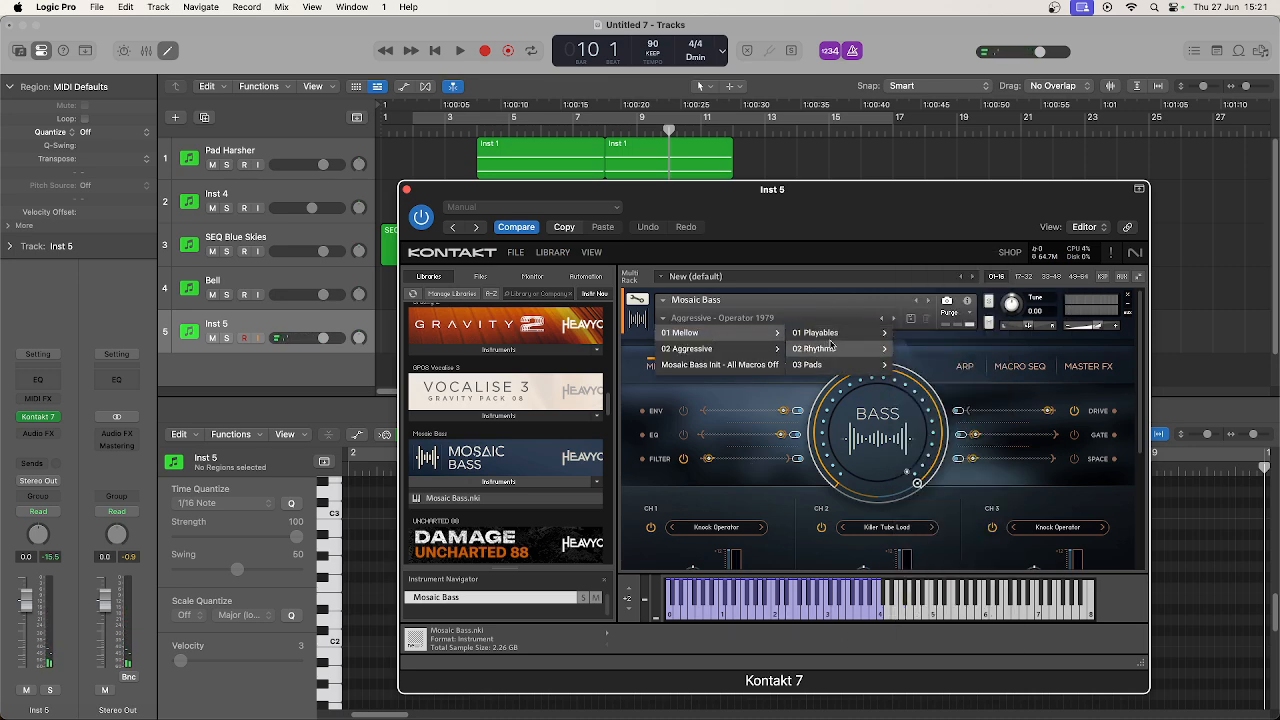
mouse_move(855, 349)
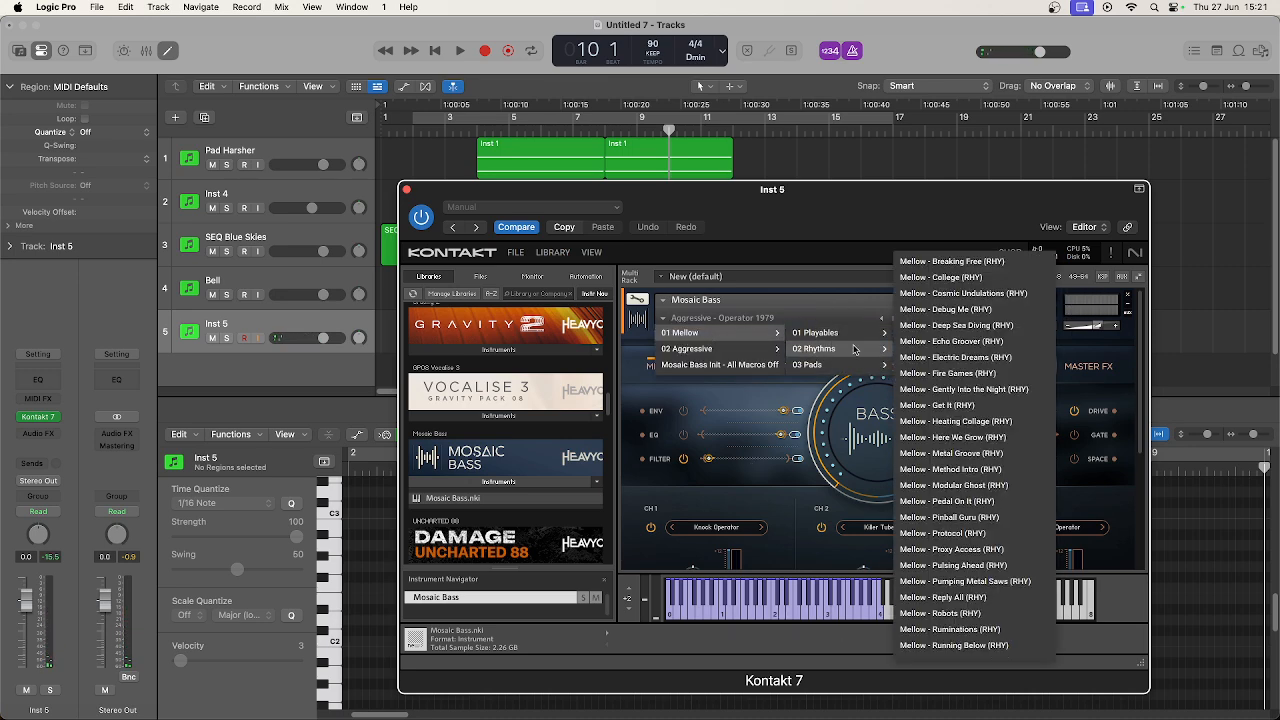
click(985, 342)
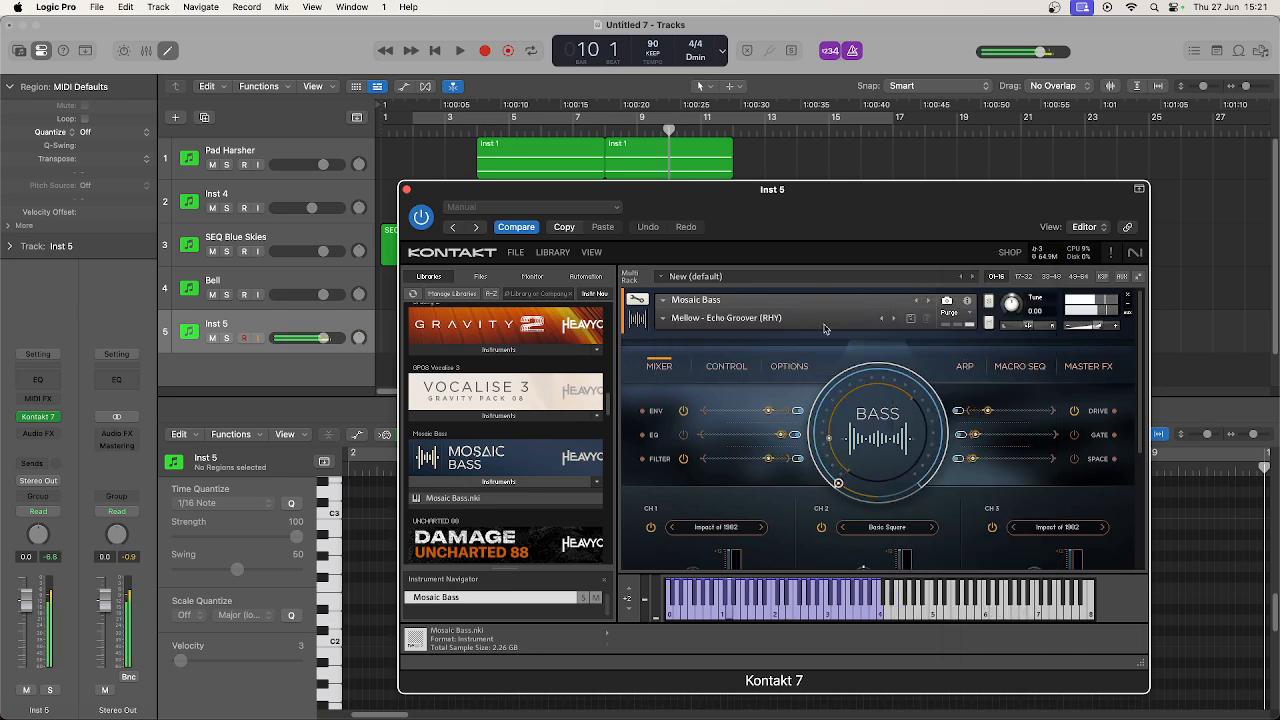
Load the Fat Daft Master snapshot from Mosaic Bass's Mellow Playables category.
click(742, 318)
mouse_move(745, 332)
mouse_move(847, 332)
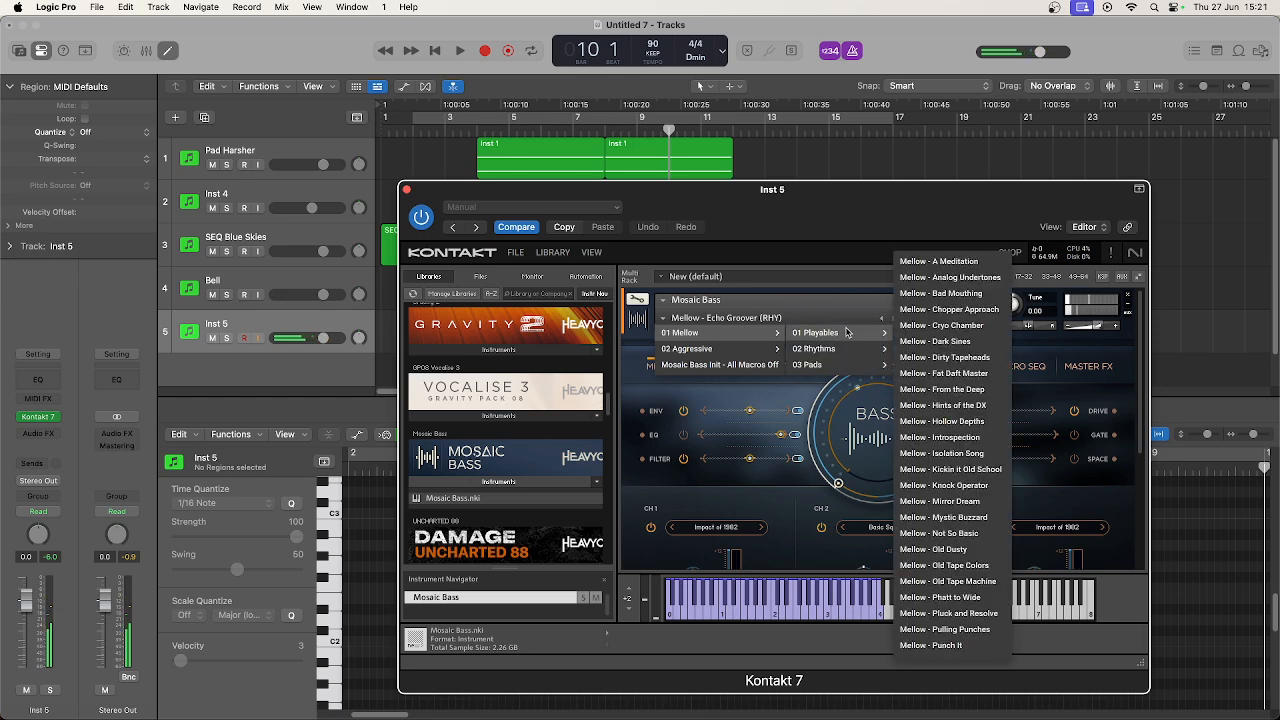
click(950, 373)
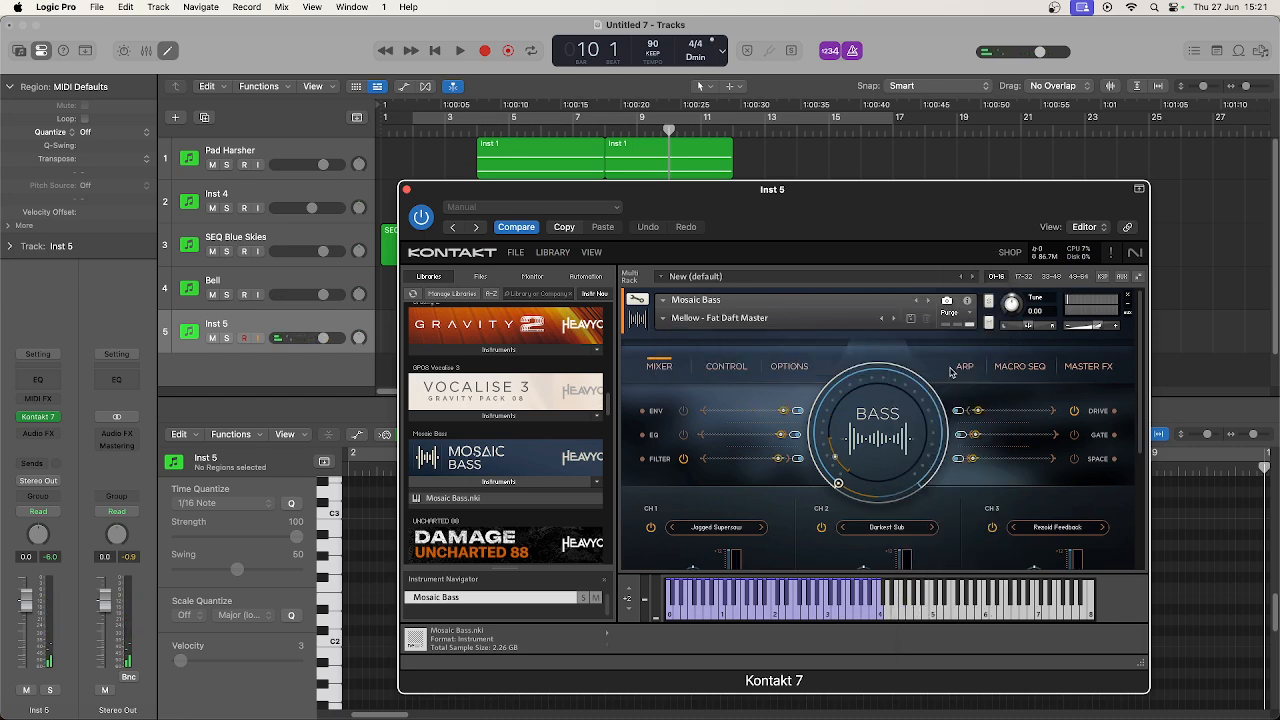
Audition the following Mellow Playables snapshots one after another, from From the Deep up to Not So Basic.
click(894, 319)
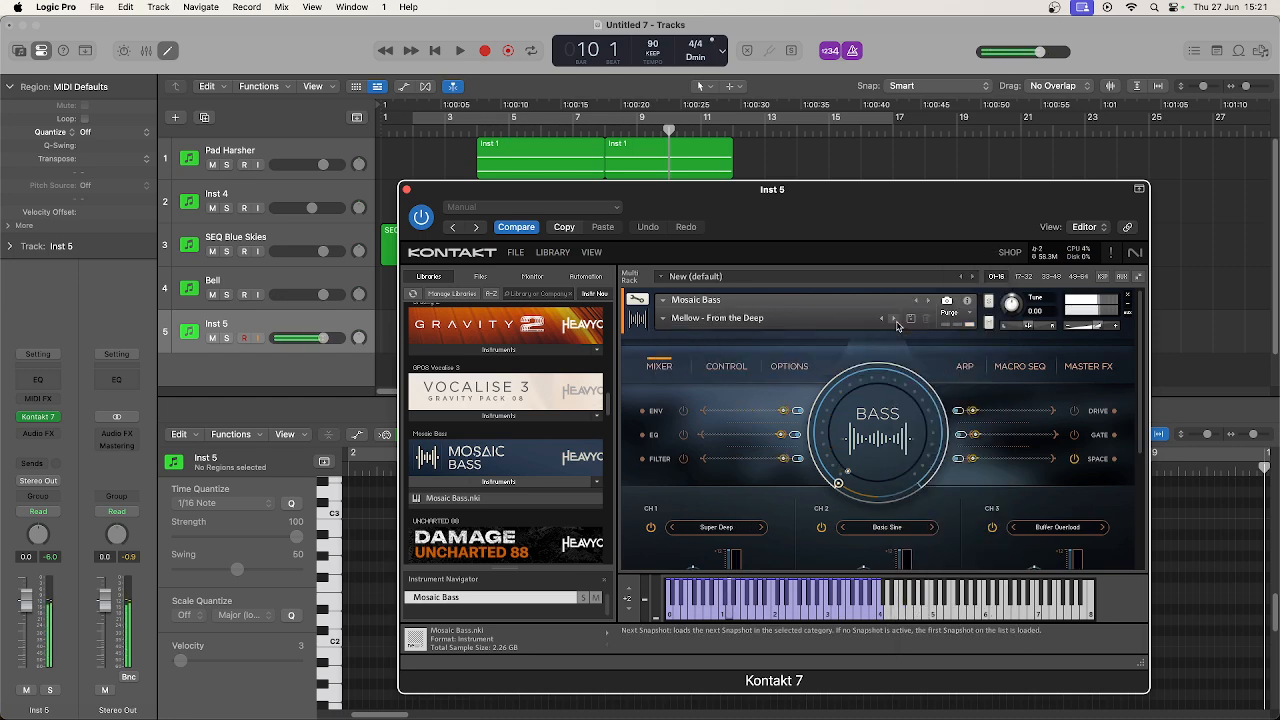
click(894, 319)
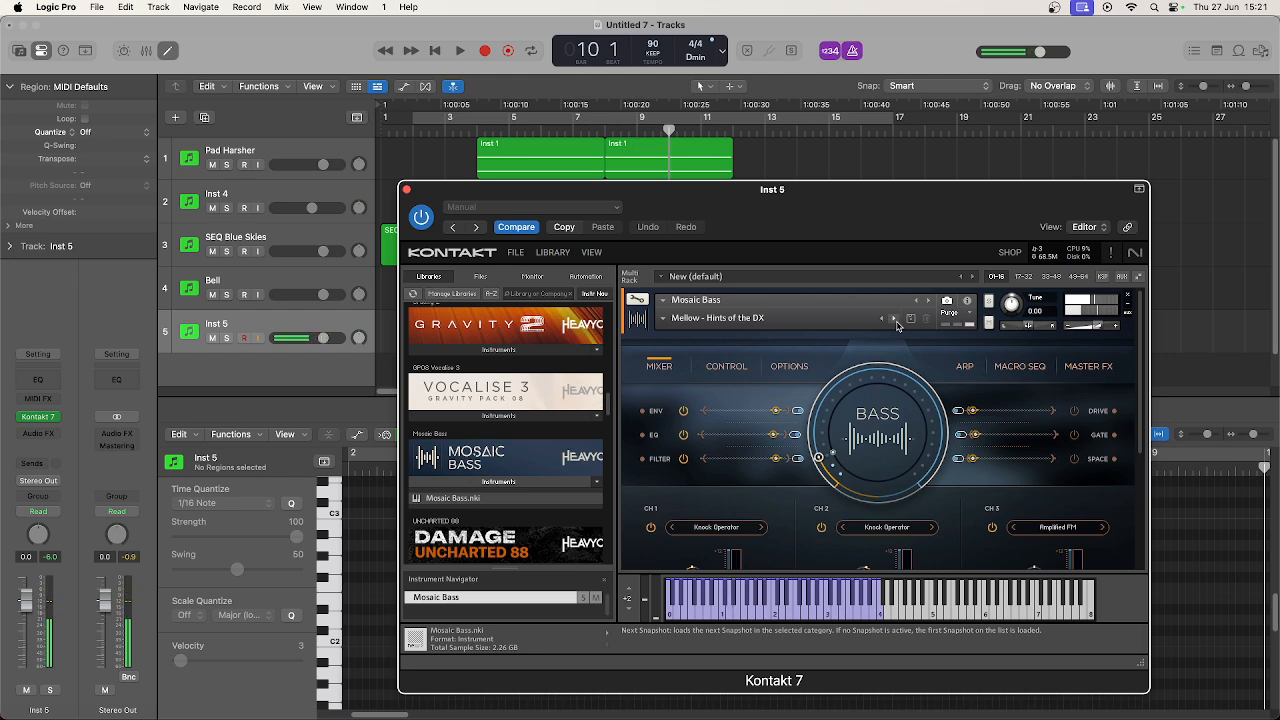
click(896, 321)
click(894, 319)
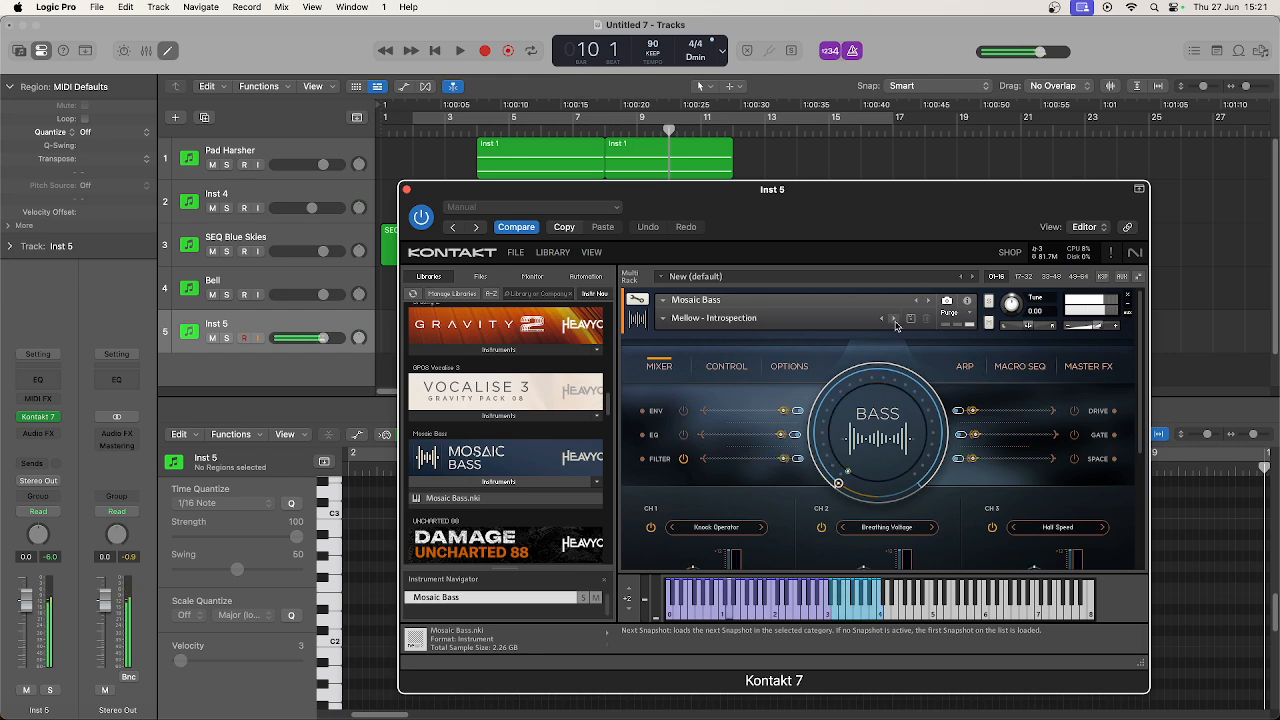
click(894, 319)
click(894, 319)
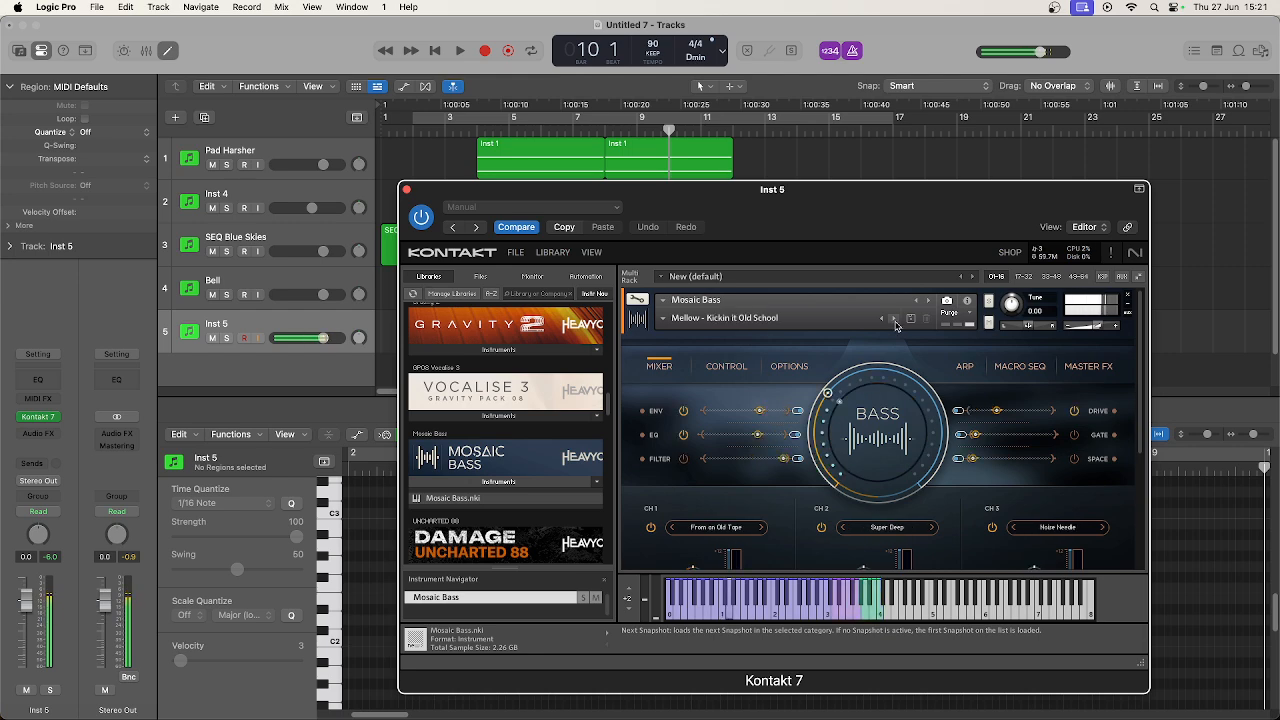
click(894, 319)
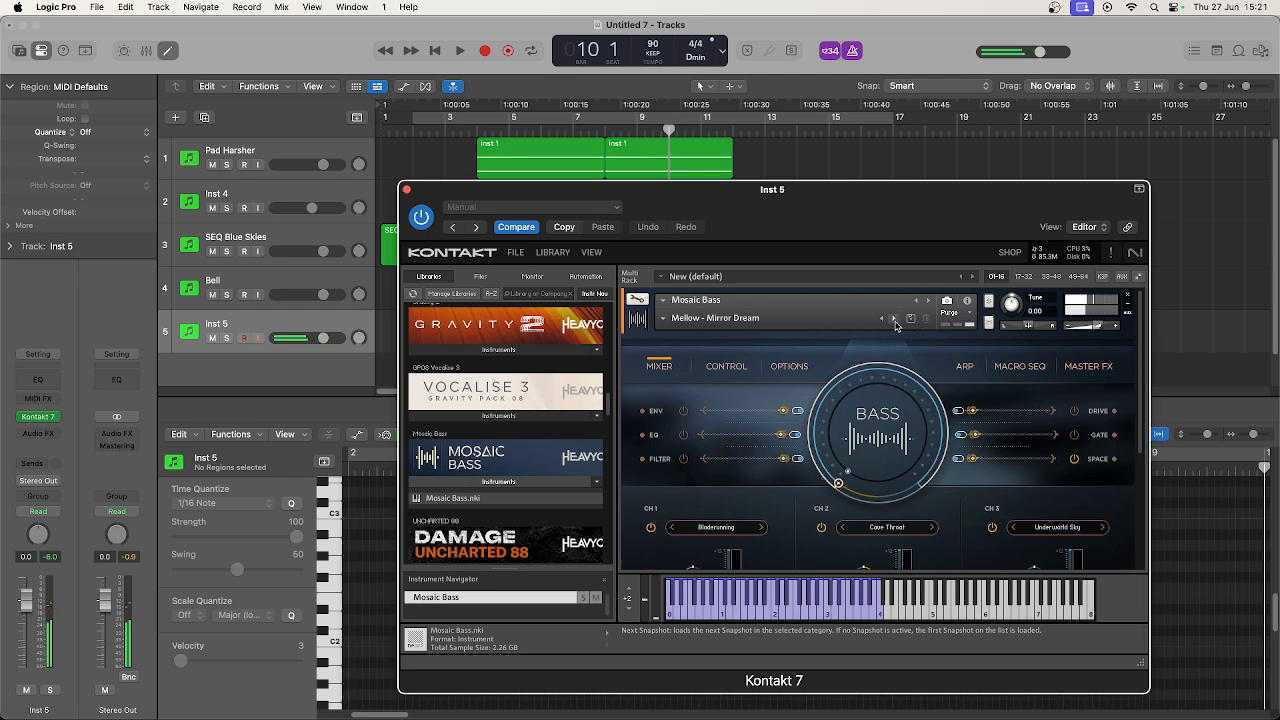
click(895, 321)
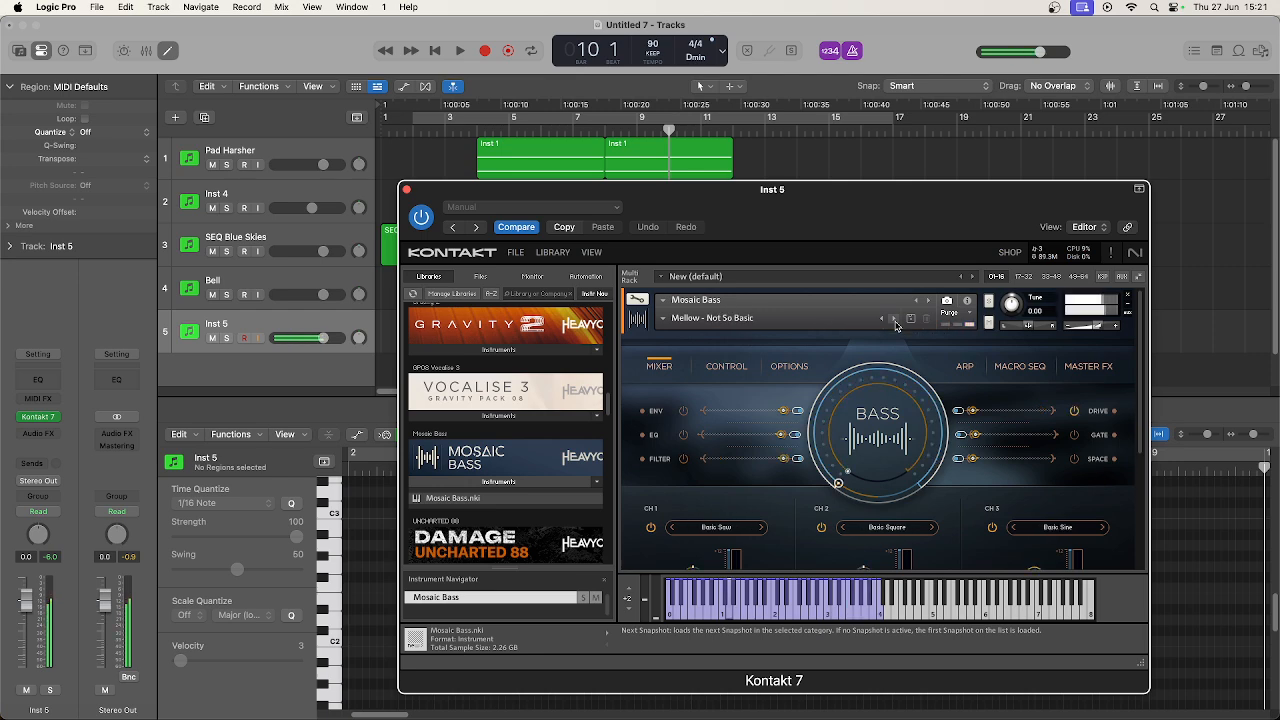
Audition the Mosaic Bass snapshots that follow Mellow - Not So Basic, up to Mellow - Pluck and Resolve.
click(894, 319)
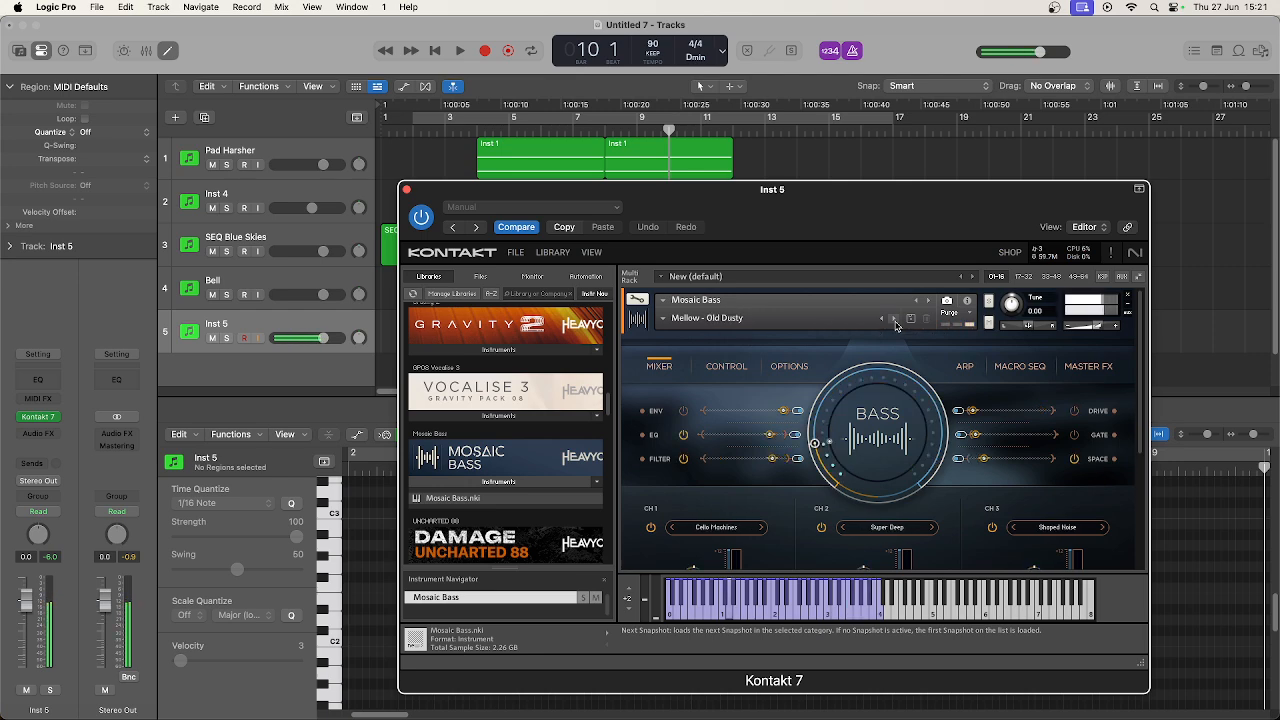
click(894, 319)
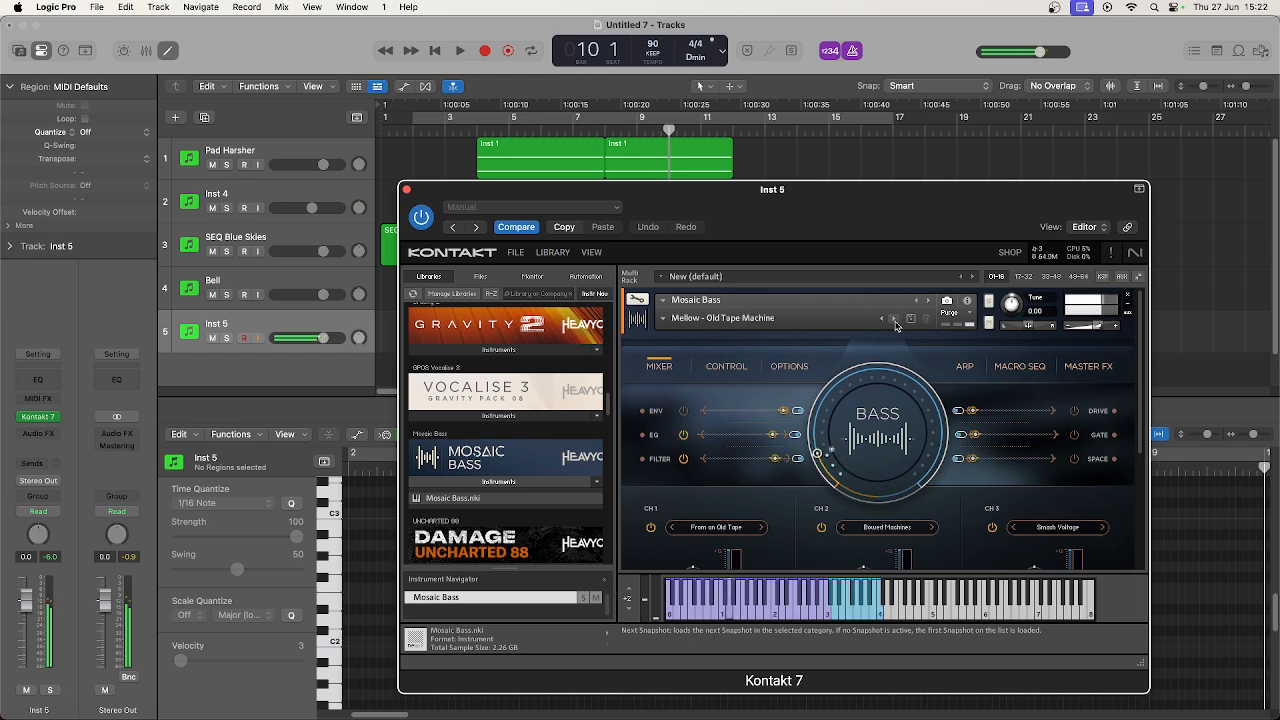
click(894, 319)
click(894, 320)
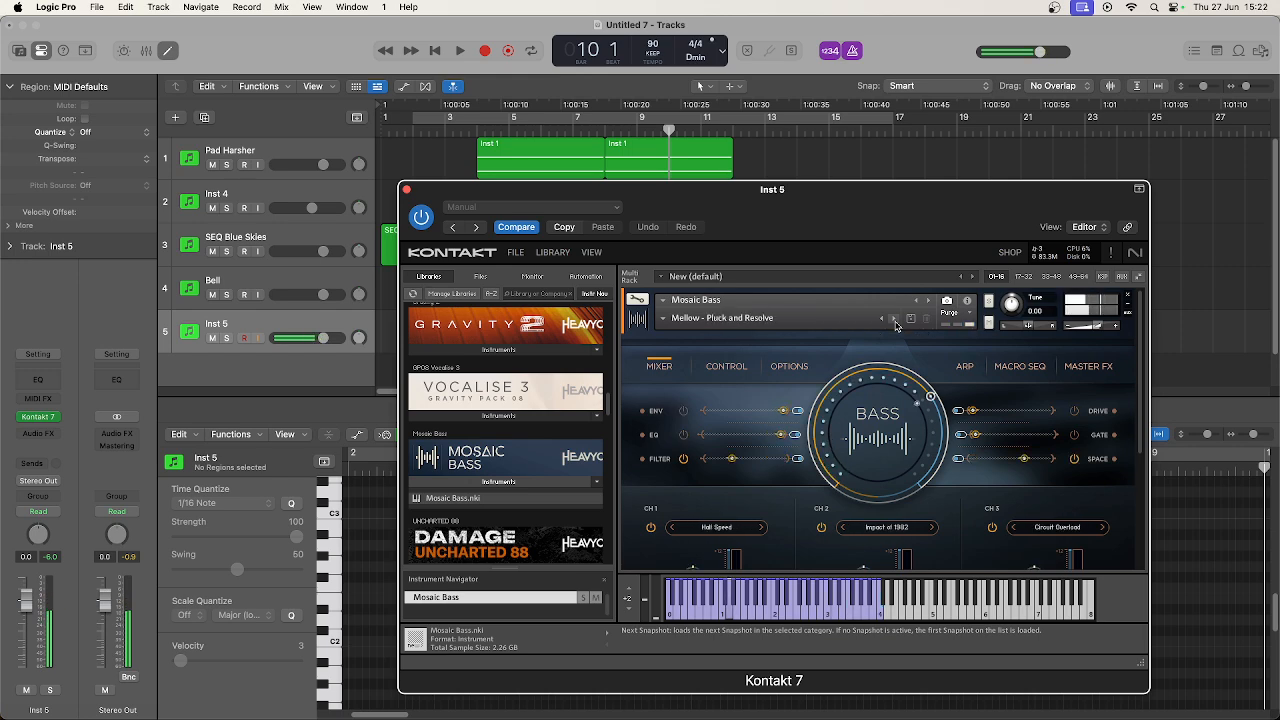
Load the Mellow - Gently Into the Night (RHY) snapshot from Mosaic Bass's Mellow Rhythms category.
click(662, 318)
mouse_move(688, 337)
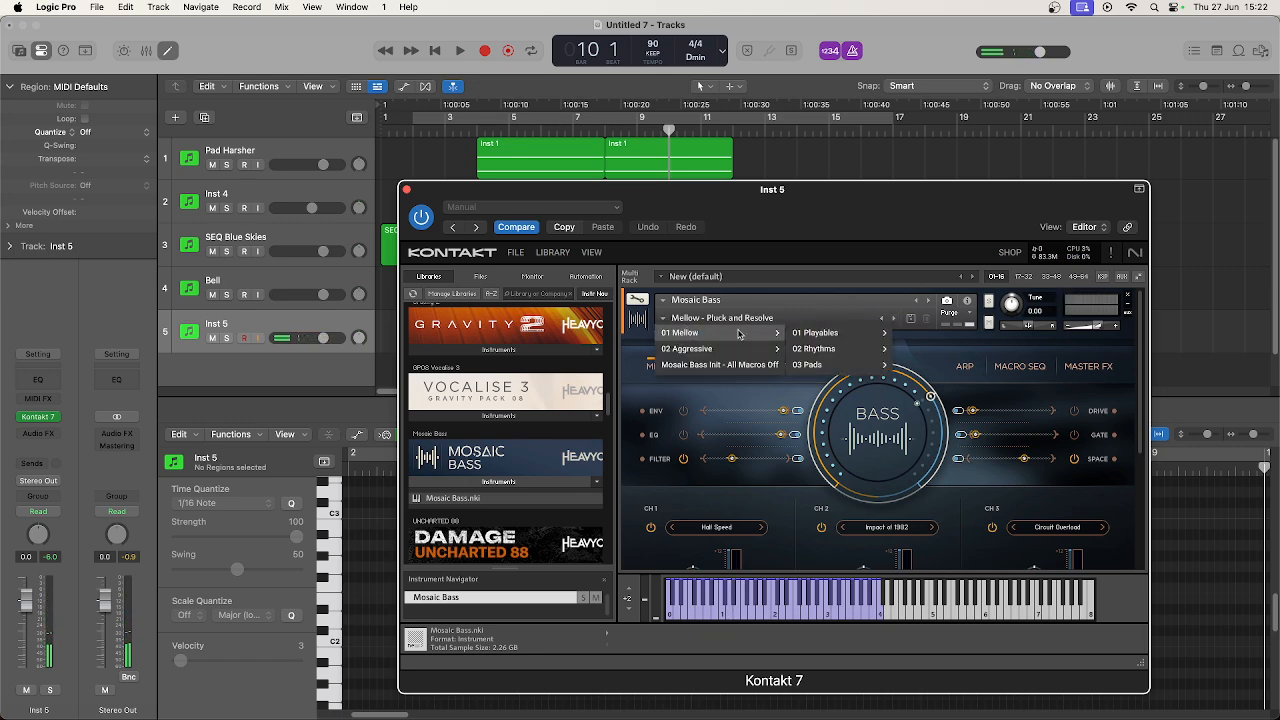
mouse_move(852, 349)
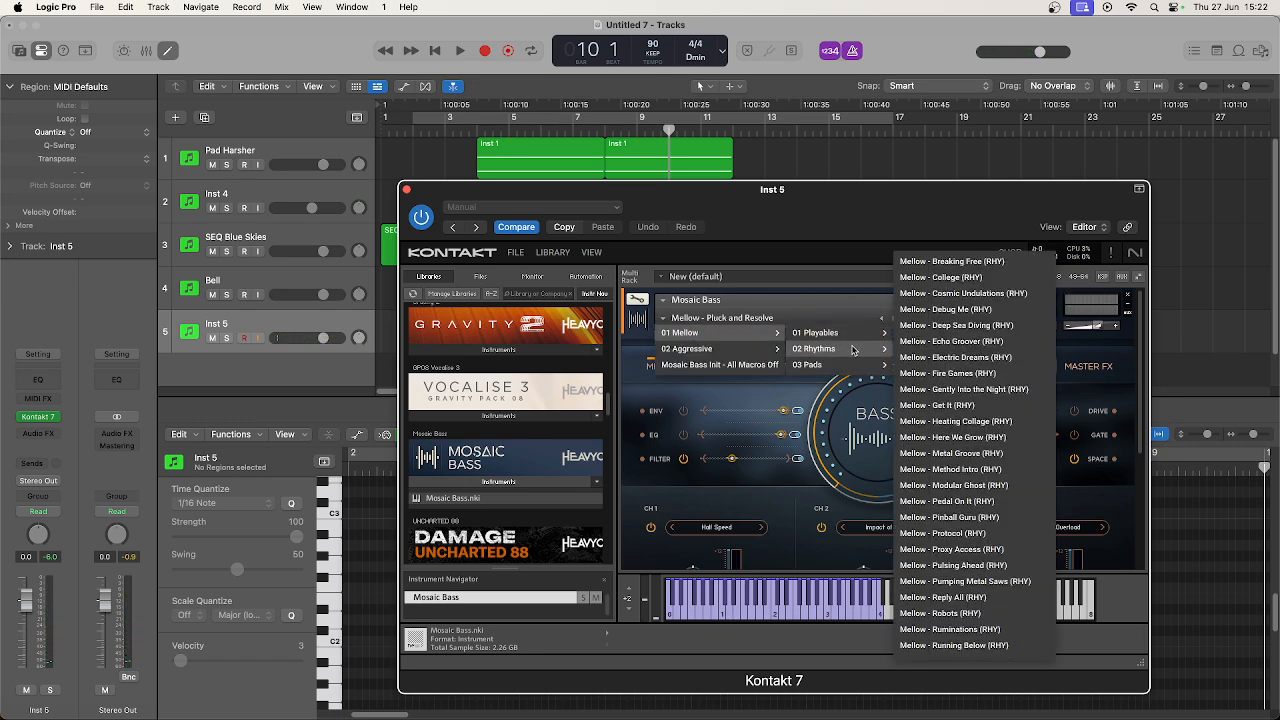
click(935, 389)
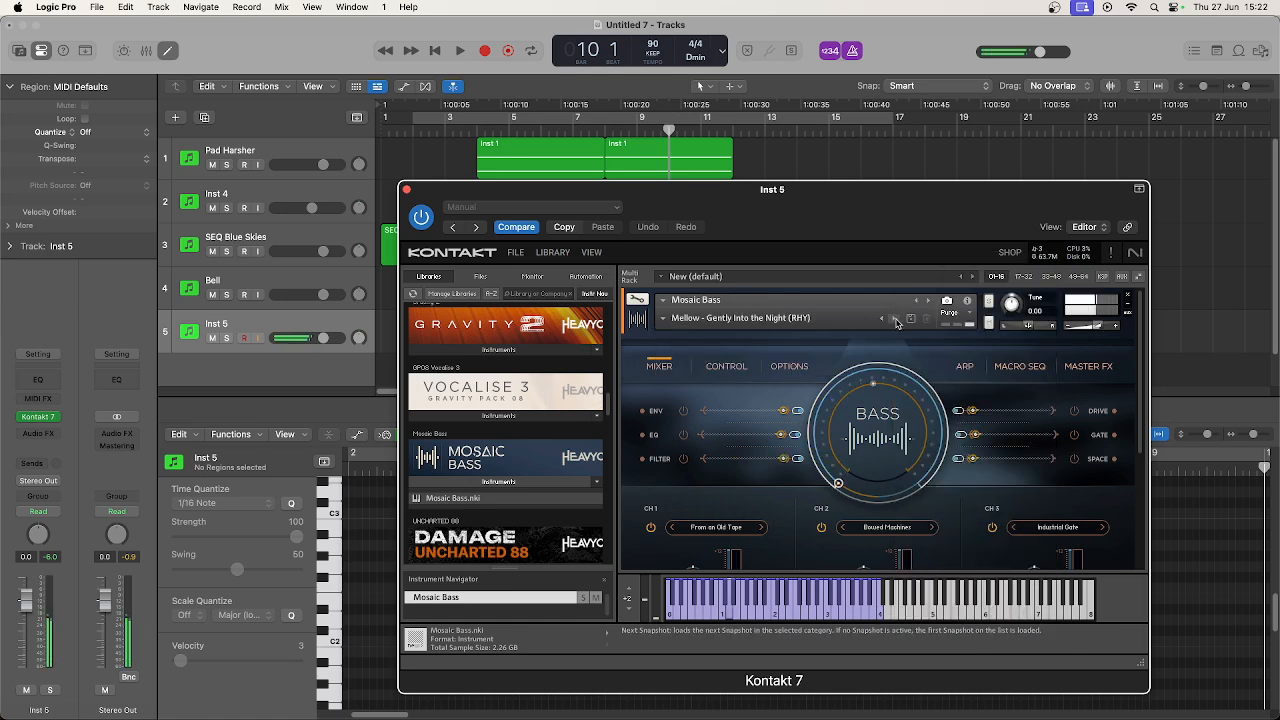
Audition the Mellow rhythm snapshots one after another, from Get It (RHY) through Reply All (RHY).
click(895, 319)
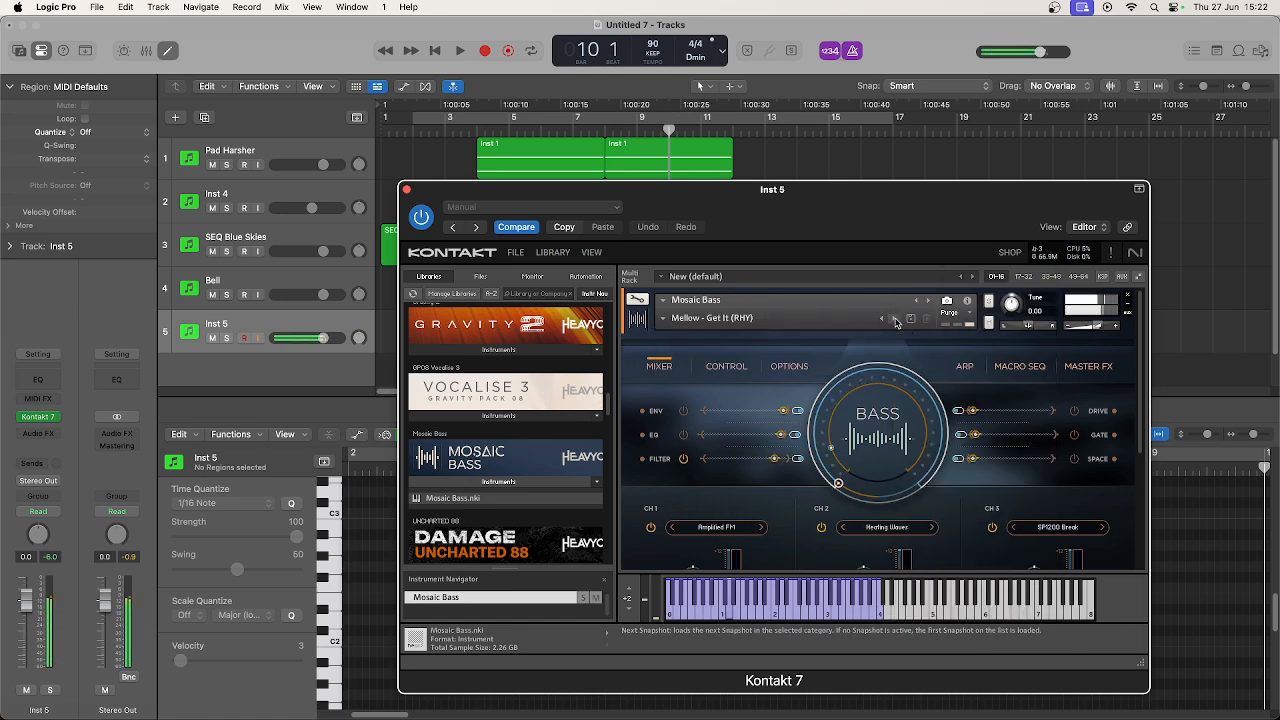
click(895, 320)
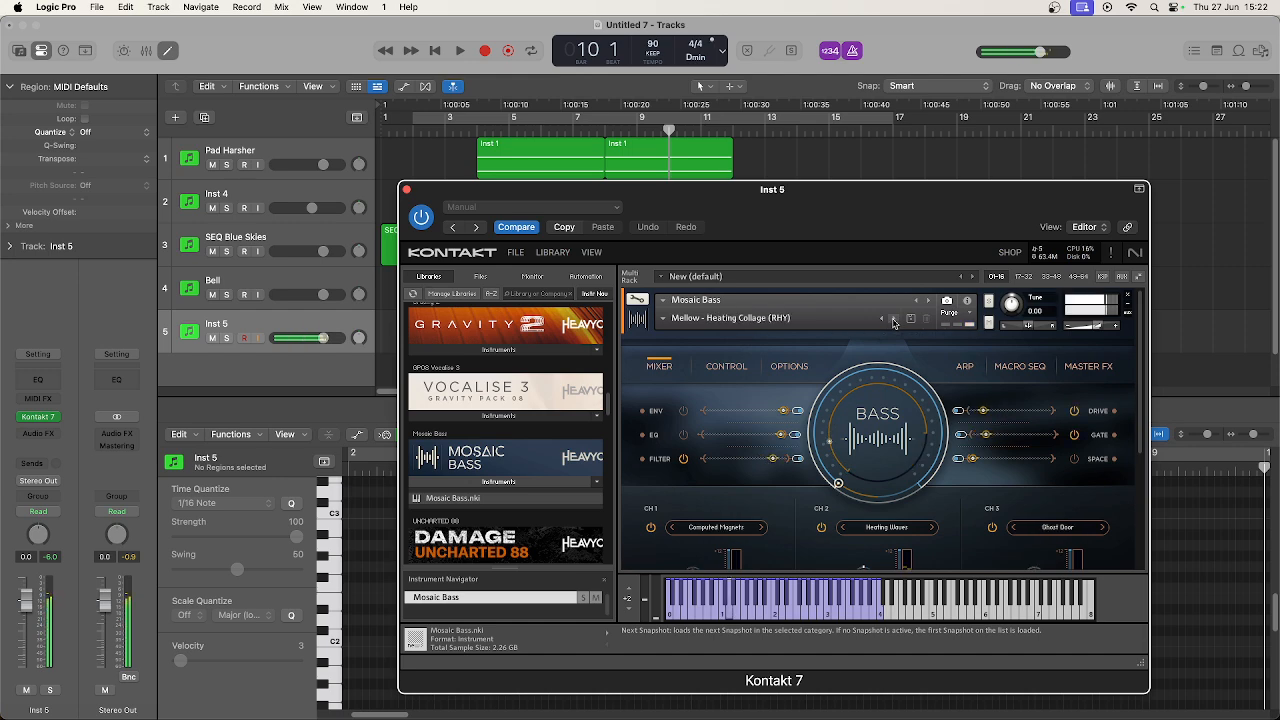
click(894, 320)
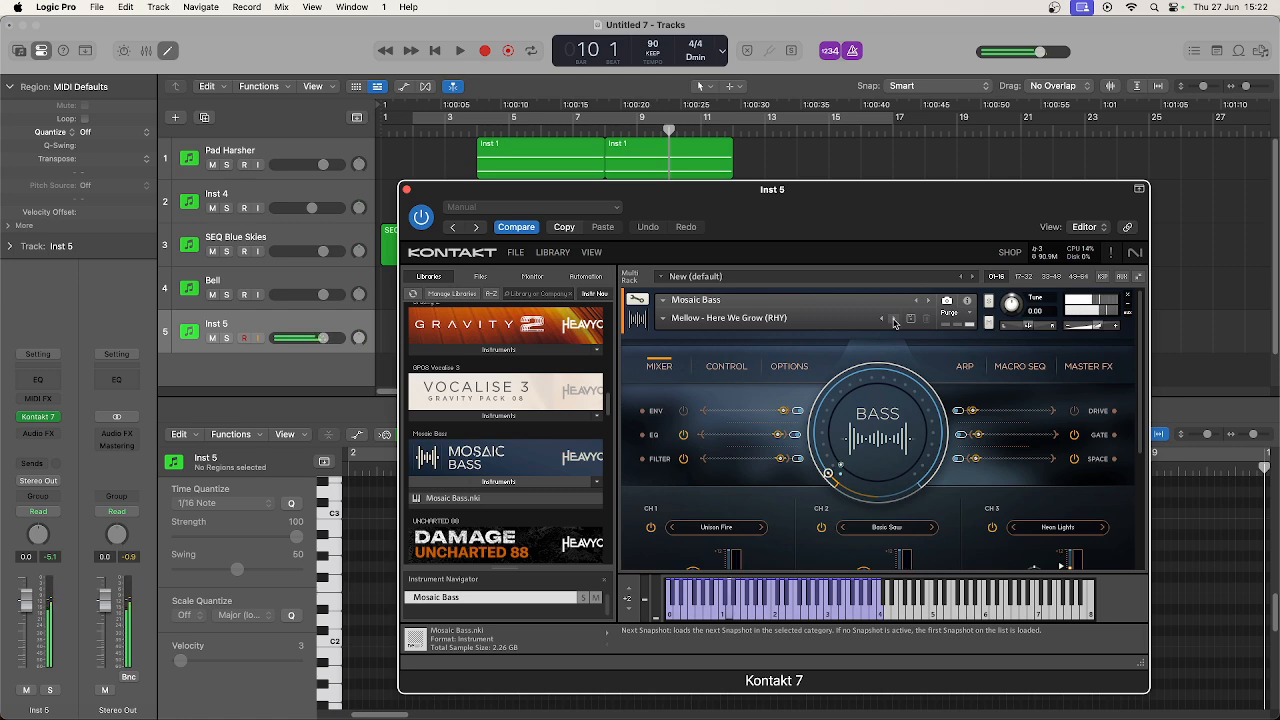
click(894, 320)
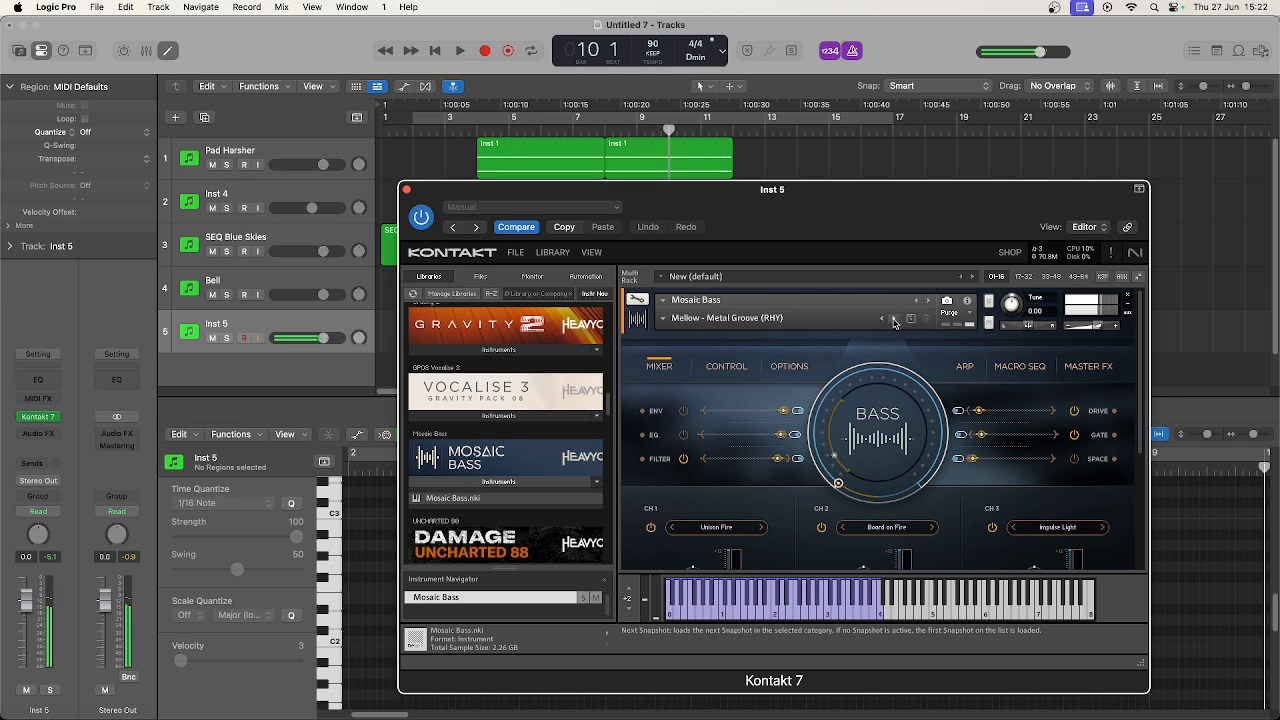
click(894, 320)
click(894, 320)
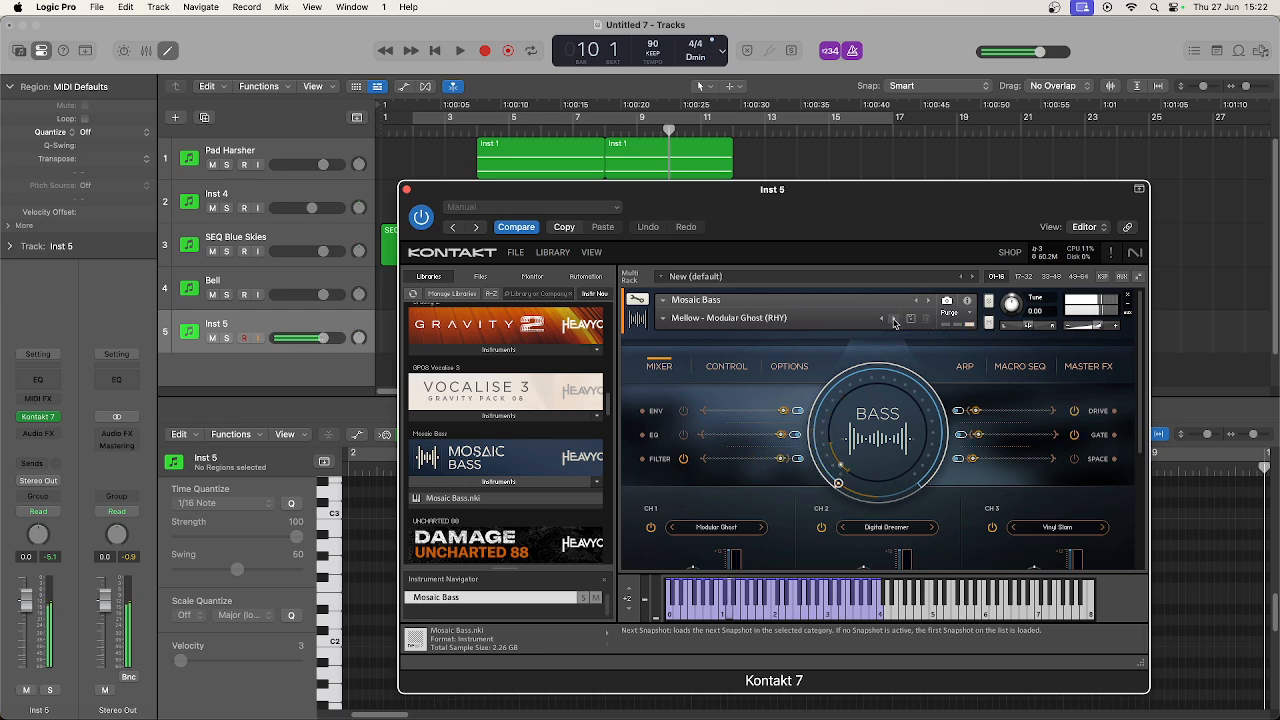
click(894, 320)
click(894, 320)
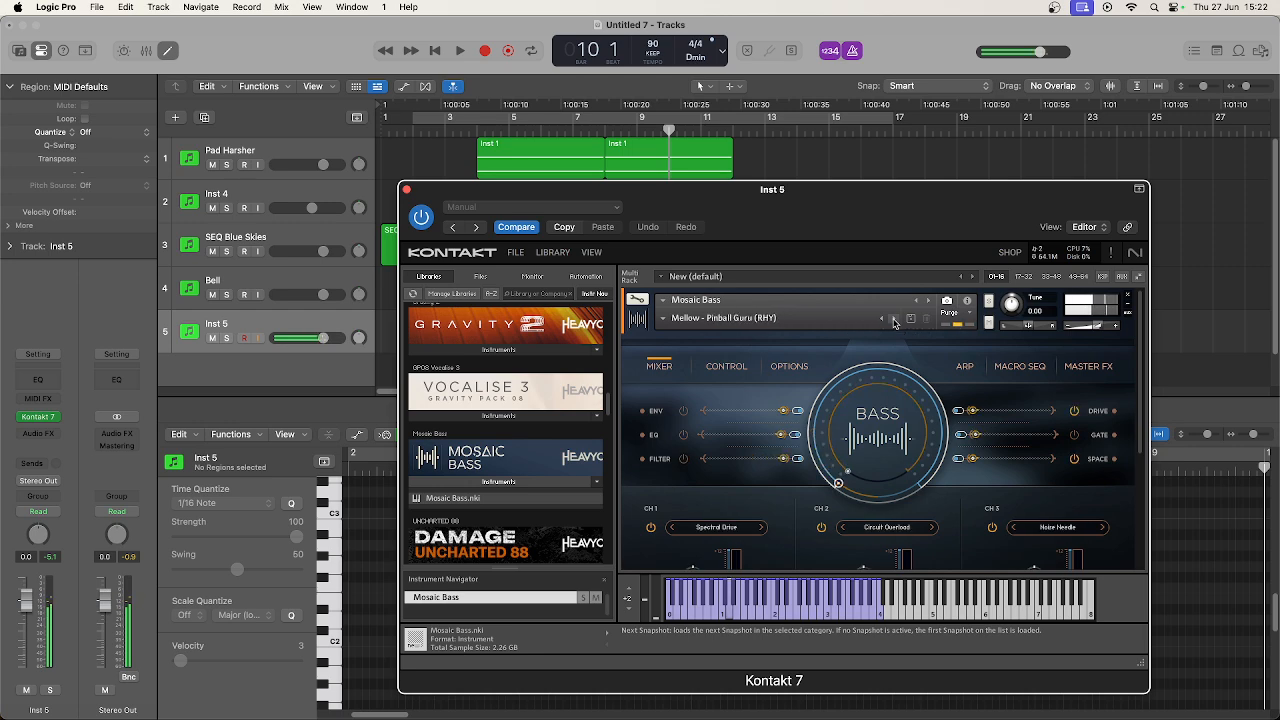
click(894, 320)
click(894, 320)
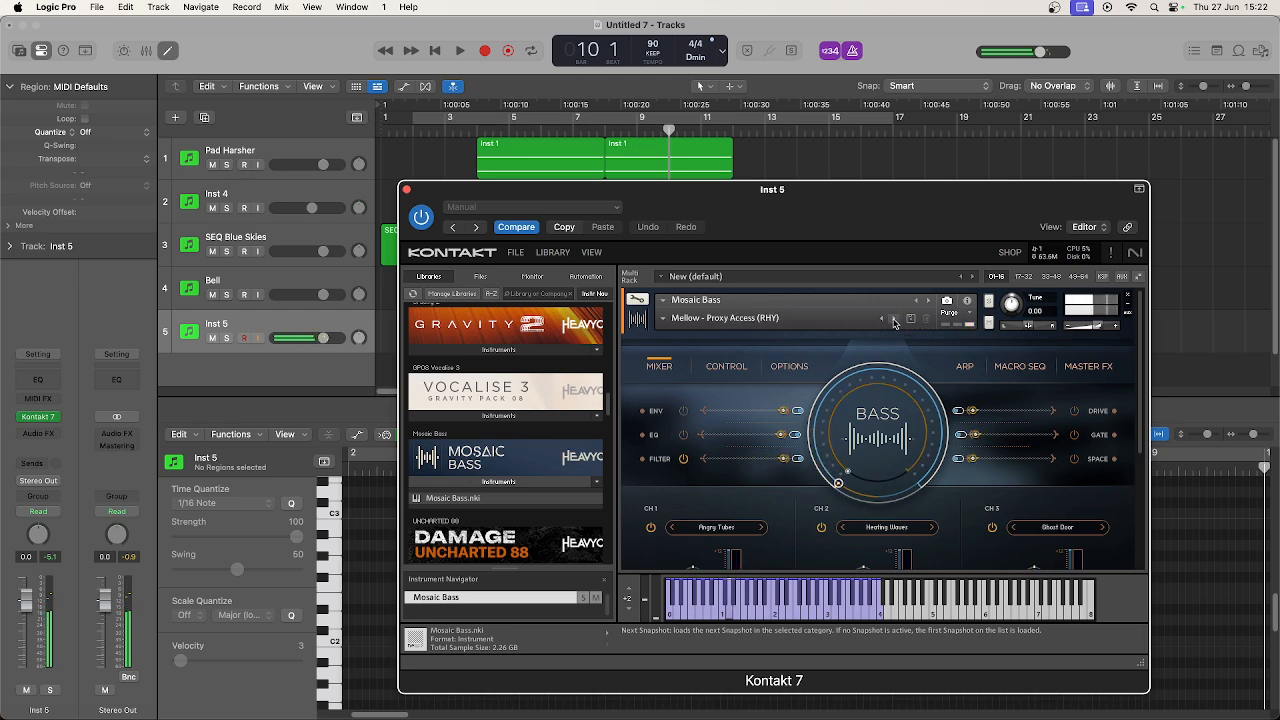
click(894, 320)
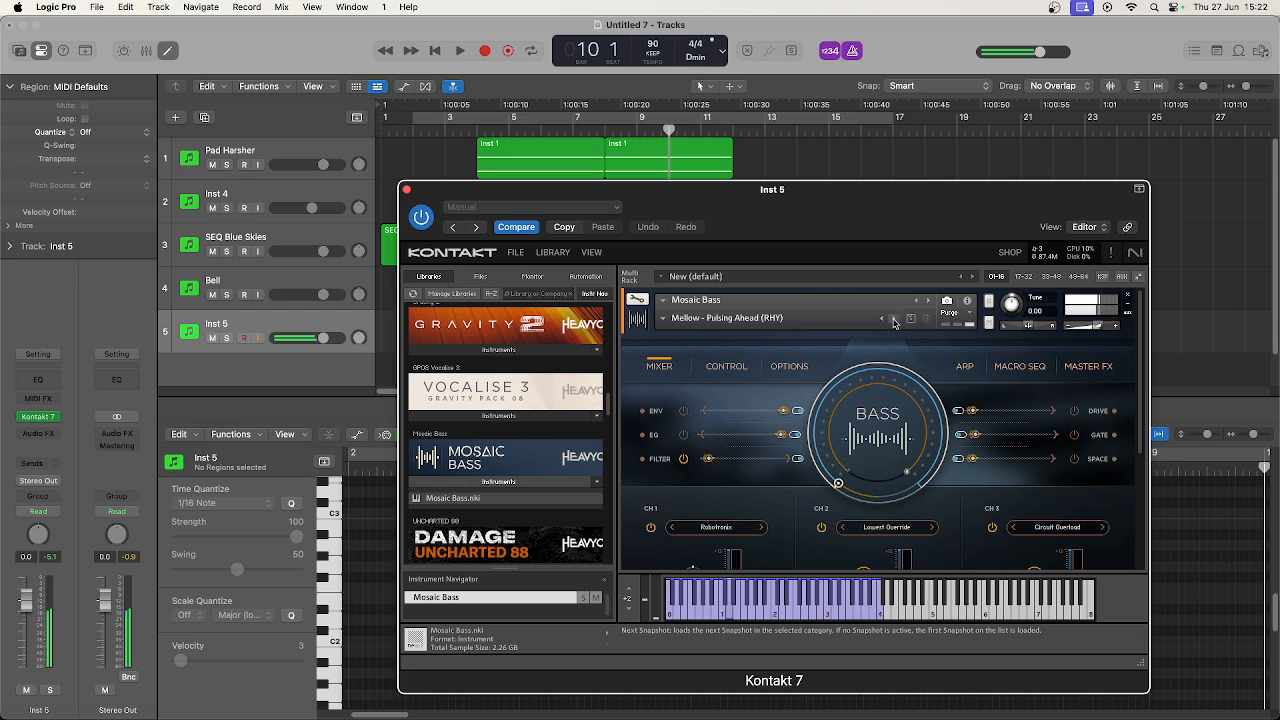
click(894, 320)
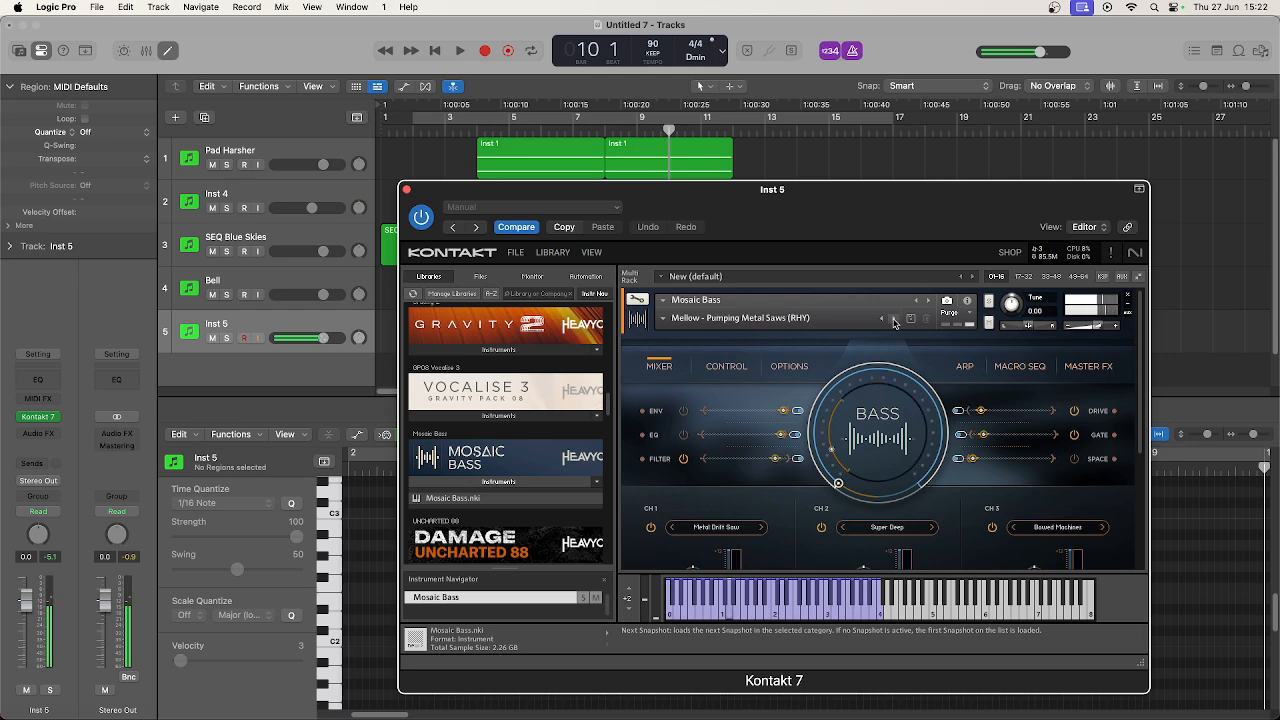
click(894, 320)
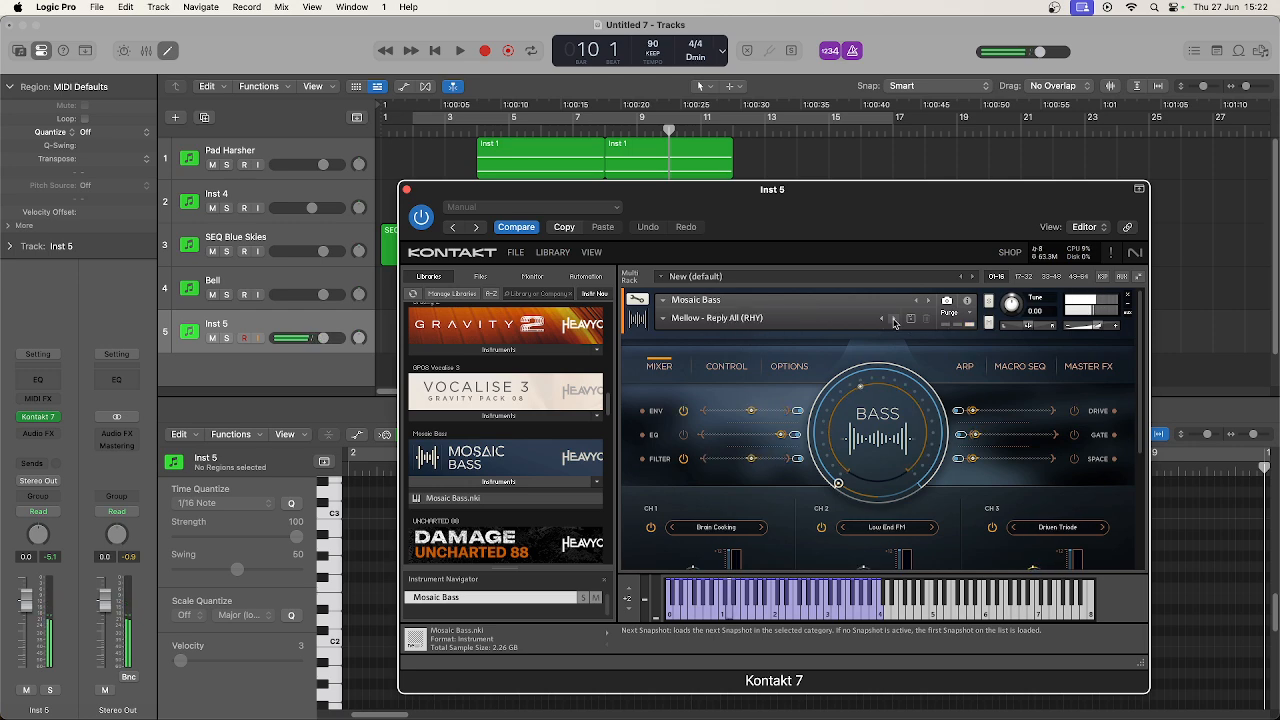
Load the Mellow - Here We Grow (RHY) snapshot from the Mellow Rhythms category and close the instrument window.
click(826, 320)
mouse_move(760, 333)
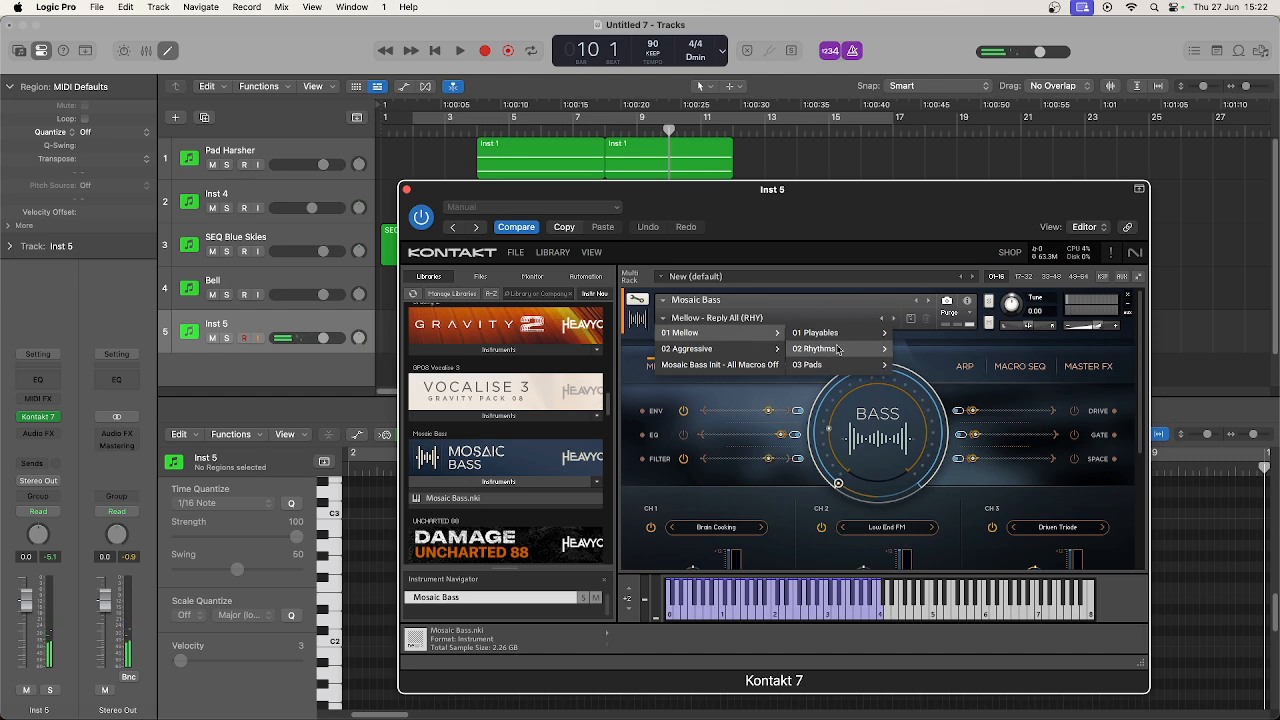
mouse_move(838, 348)
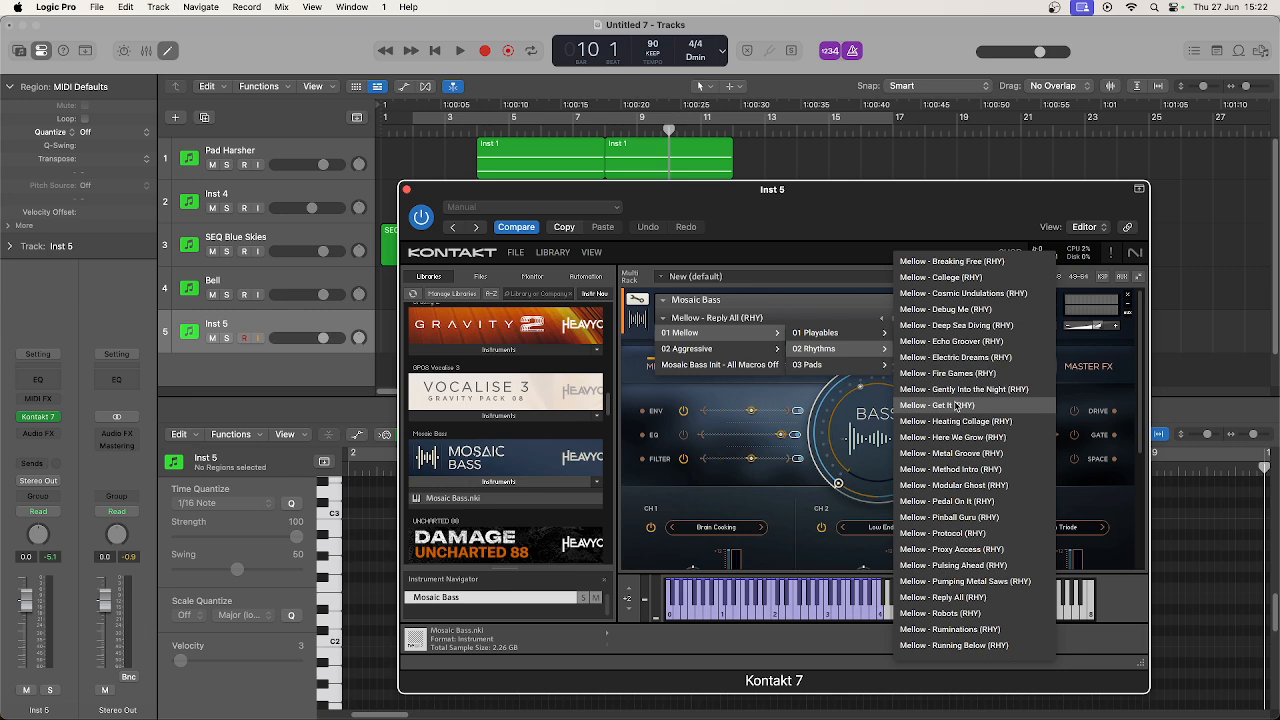
click(958, 437)
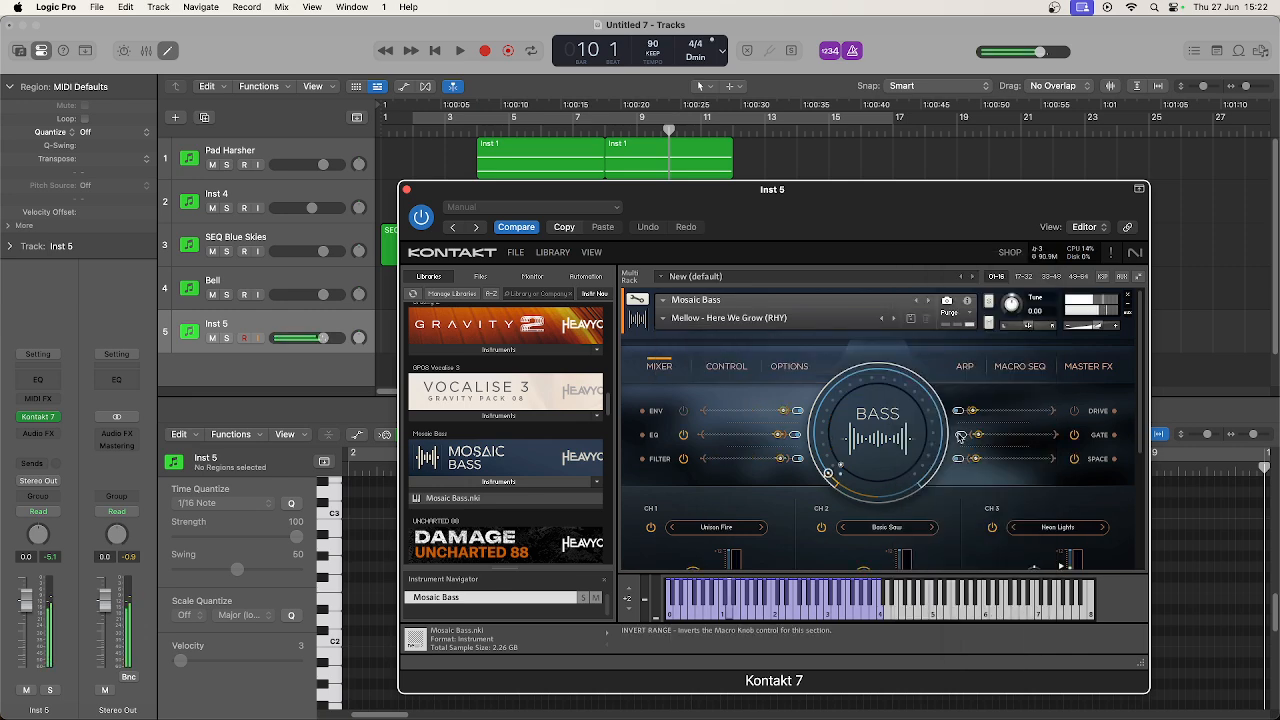
click(406, 189)
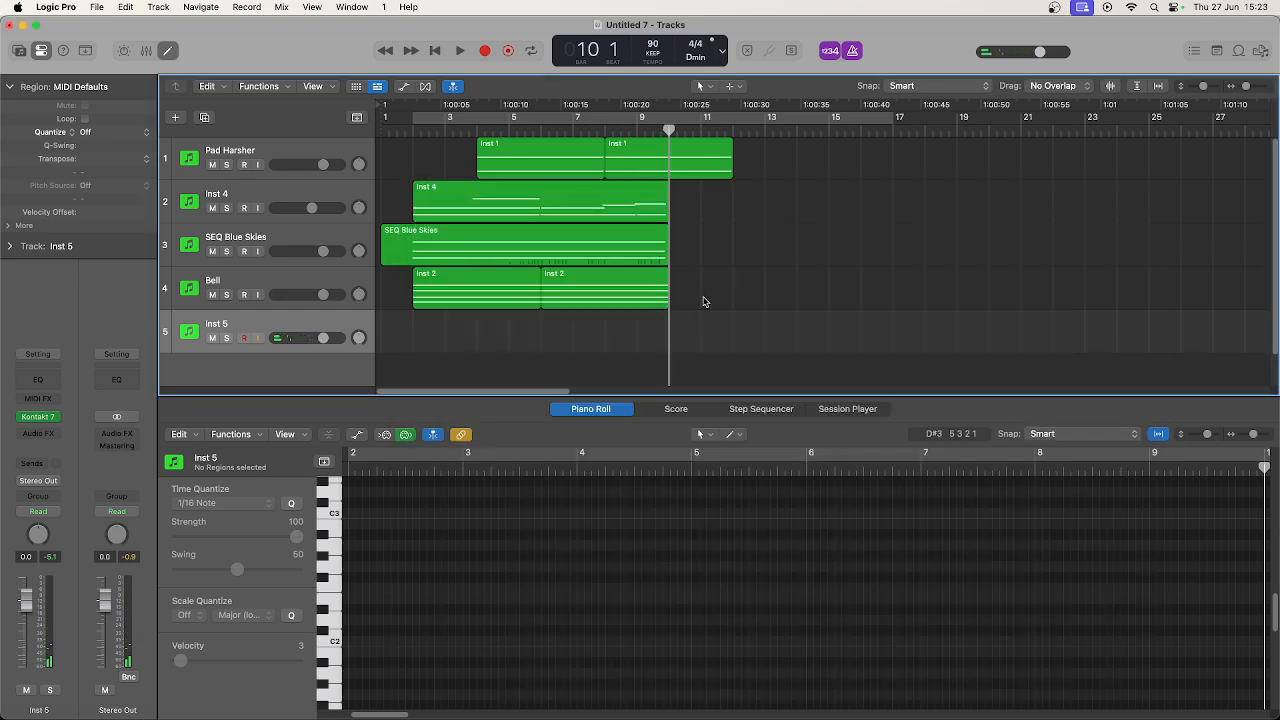
Trim the start of the SEQ Blue Skies region to bar 2, in line with the Inst 4 and Bell regions.
drag(707, 302, 449, 190)
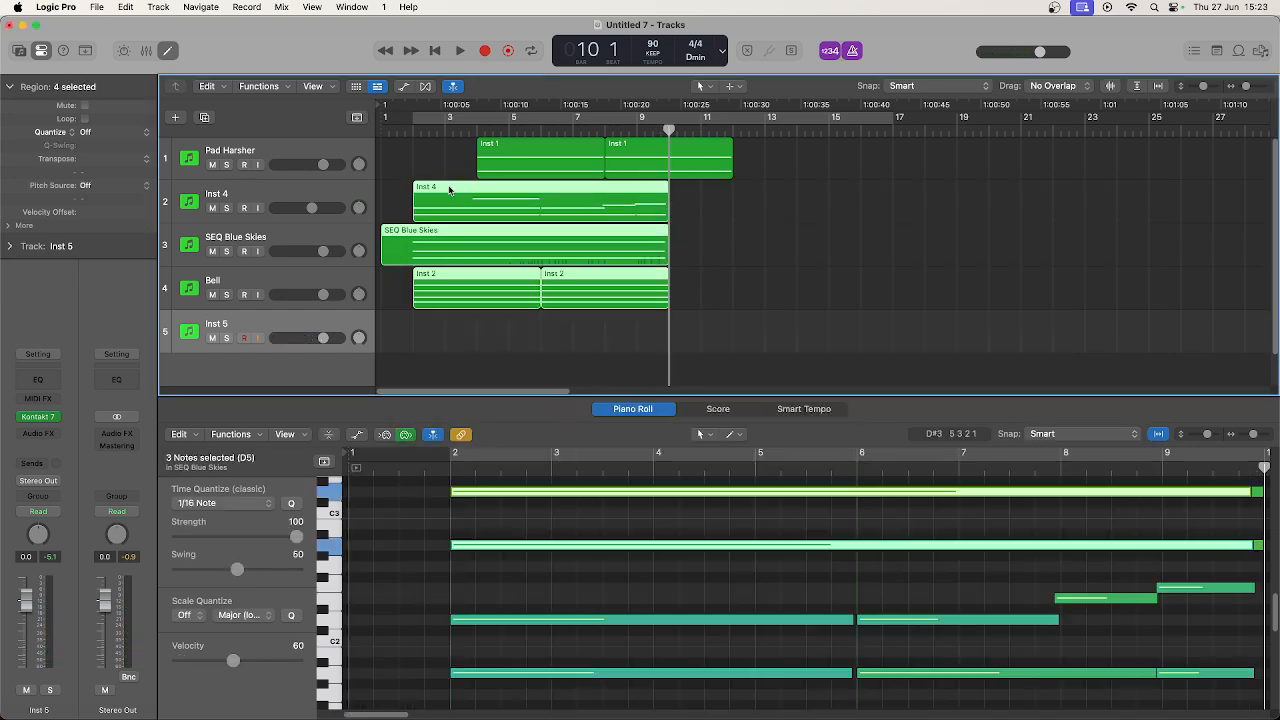
click(379, 200)
click(381, 253)
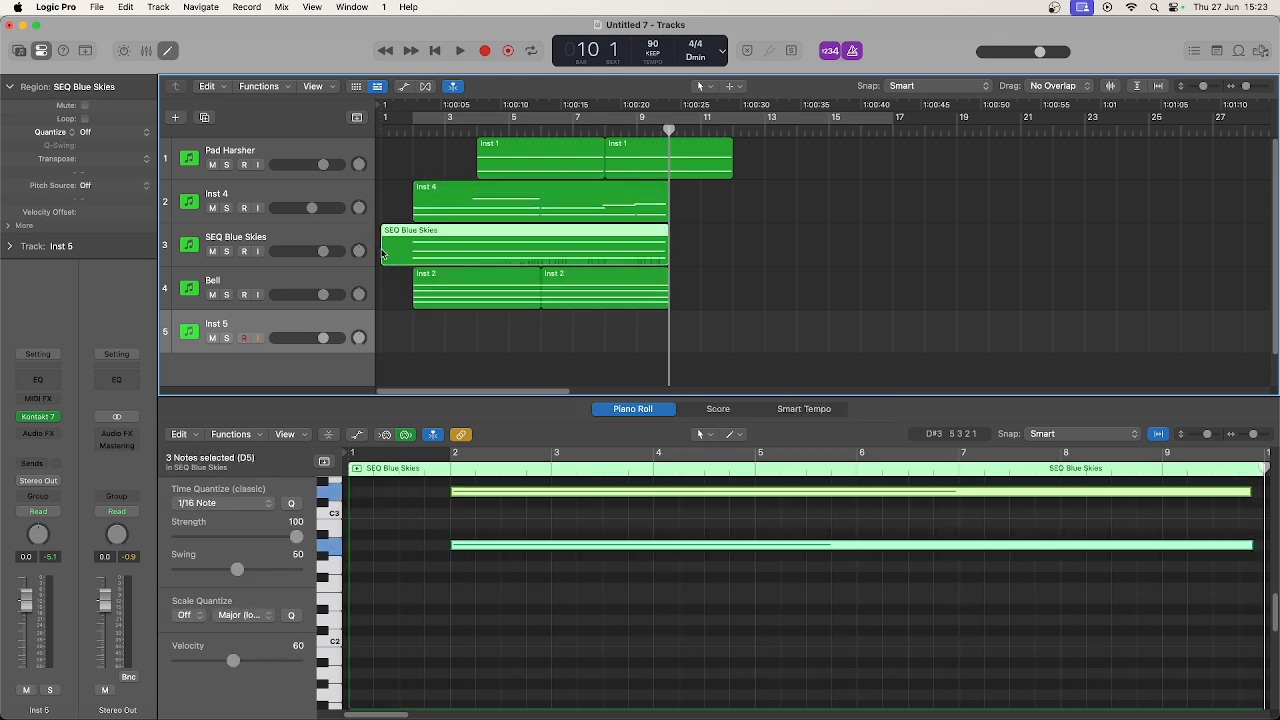
scroll(416, 566, up, 3)
click(421, 526)
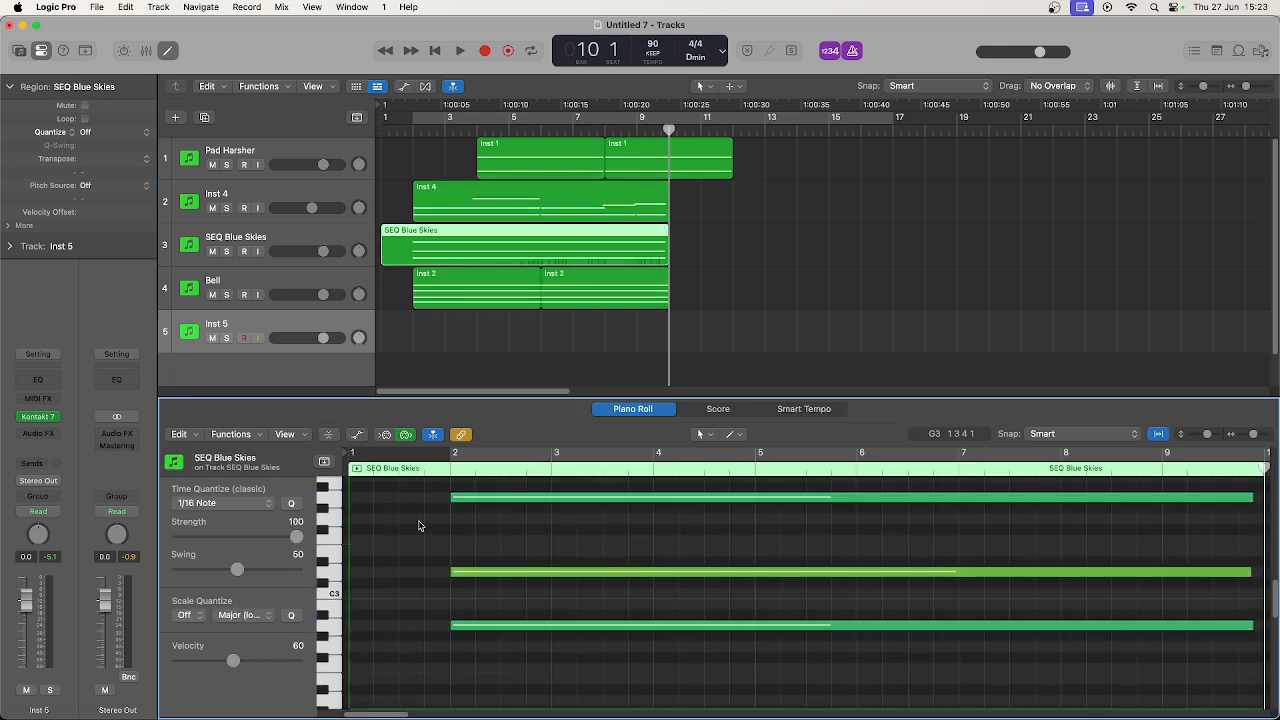
key(super+a)
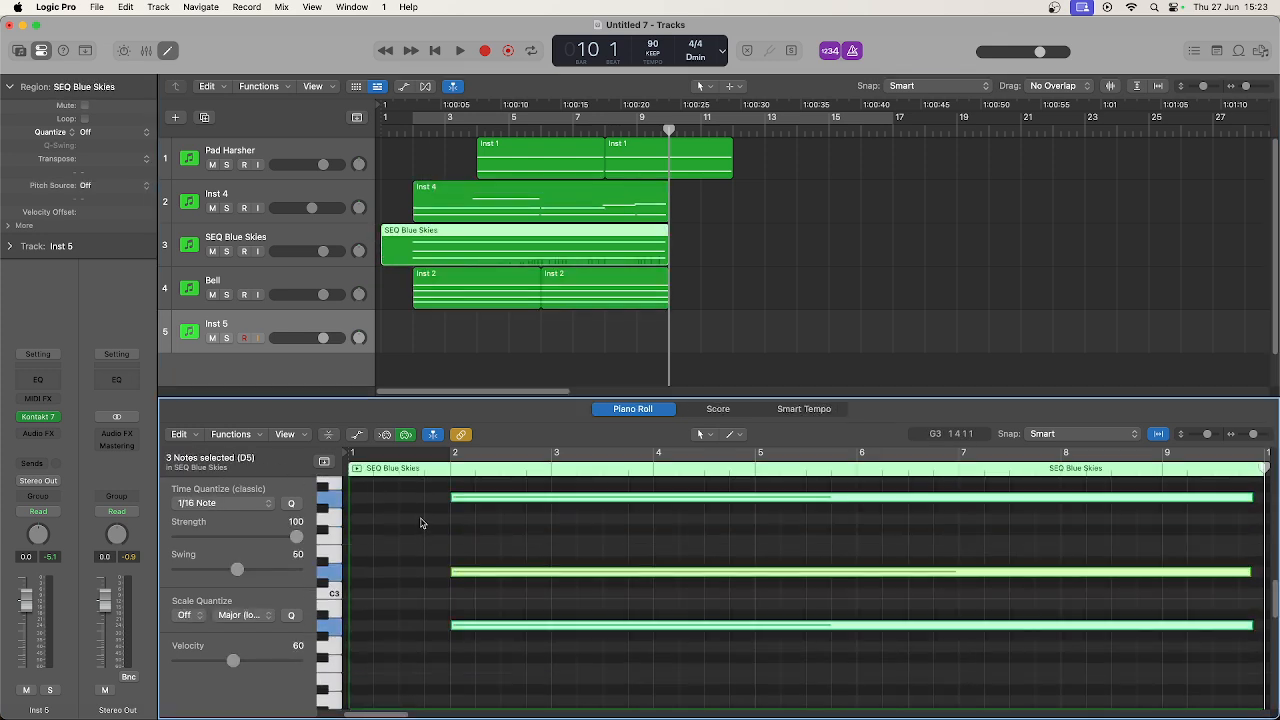
click(379, 264)
drag(381, 261, 414, 261)
Copy the Inst 4, SEQ Blue Skies and Bell regions to bar 10, and the two Pad Harsher regions to directly after the originals.
drag(396, 181, 605, 302)
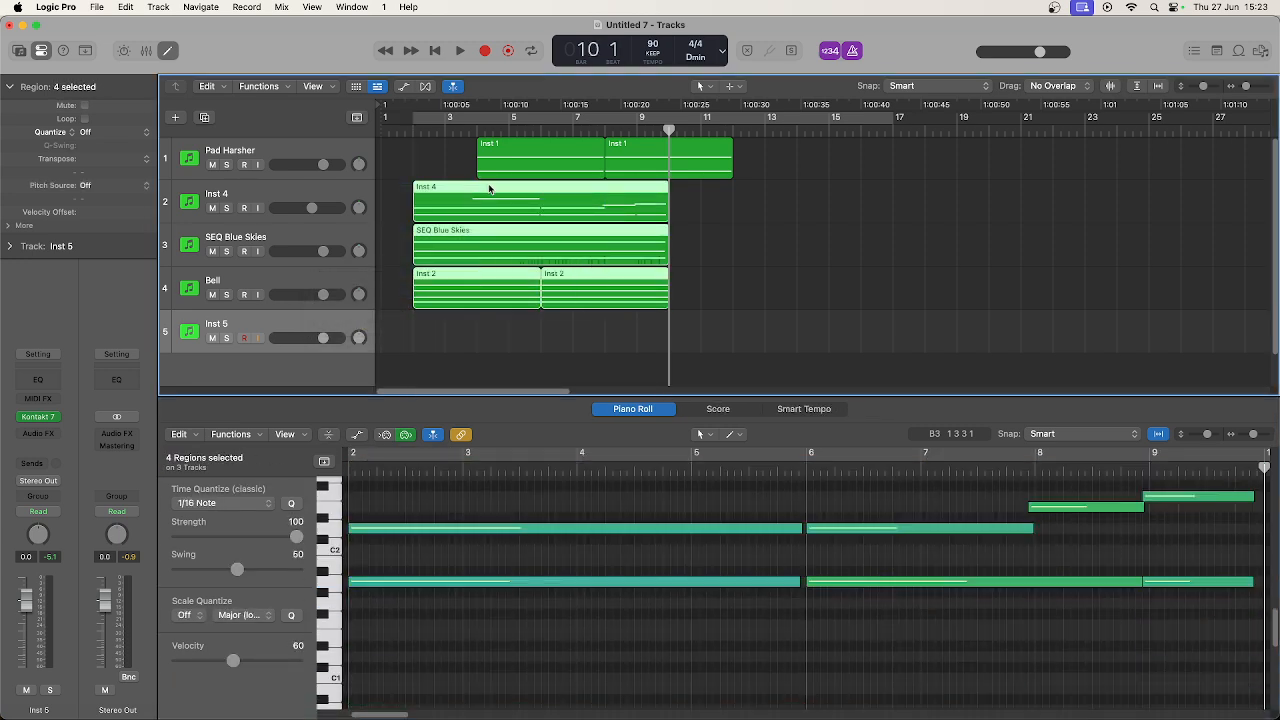
drag(483, 187, 745, 192)
drag(672, 158, 917, 154)
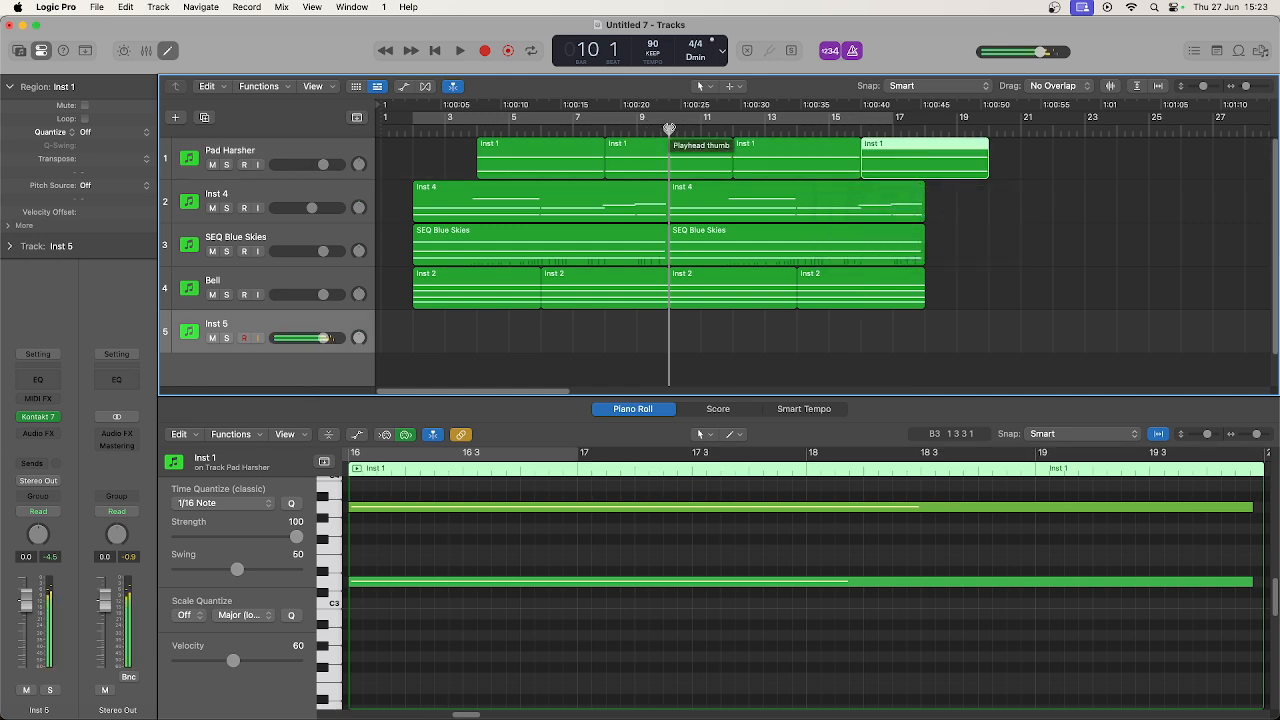
Rehearse over playback from bar 10, and record a three-note bass line on the Inst 5 track through bar 13.
key(space)
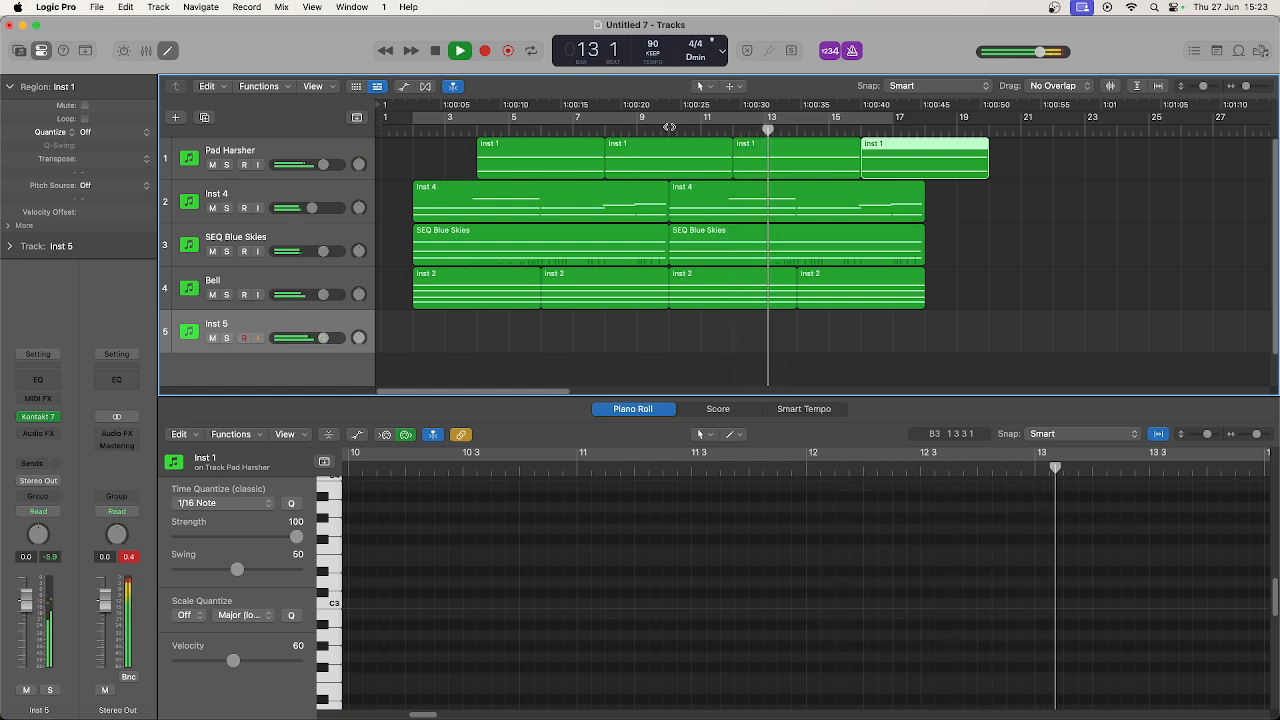
key(space)
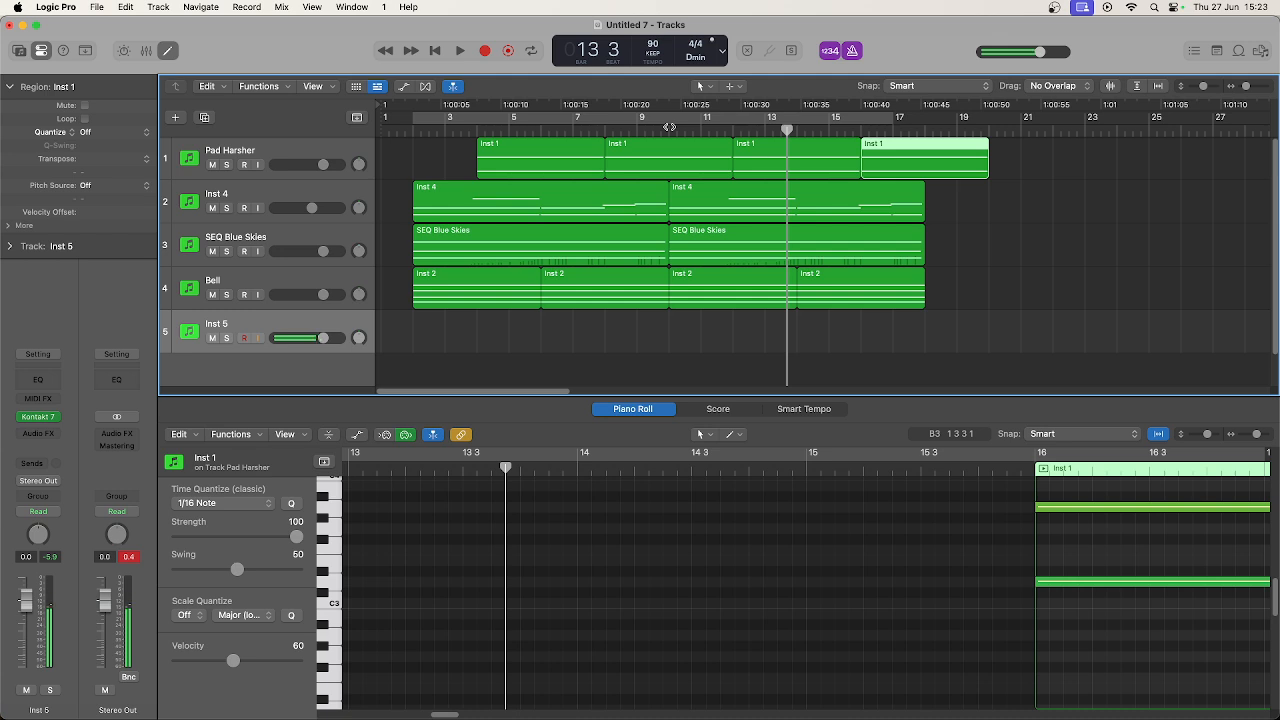
double_click(669, 127)
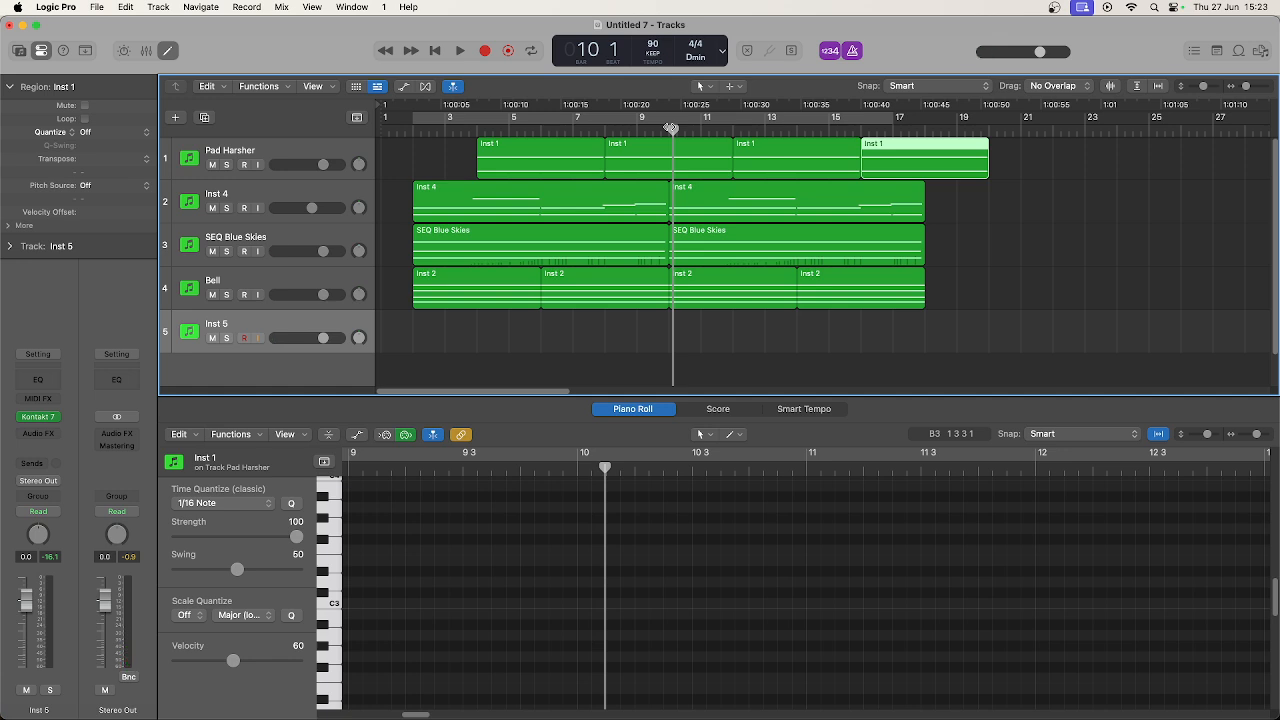
key(r)
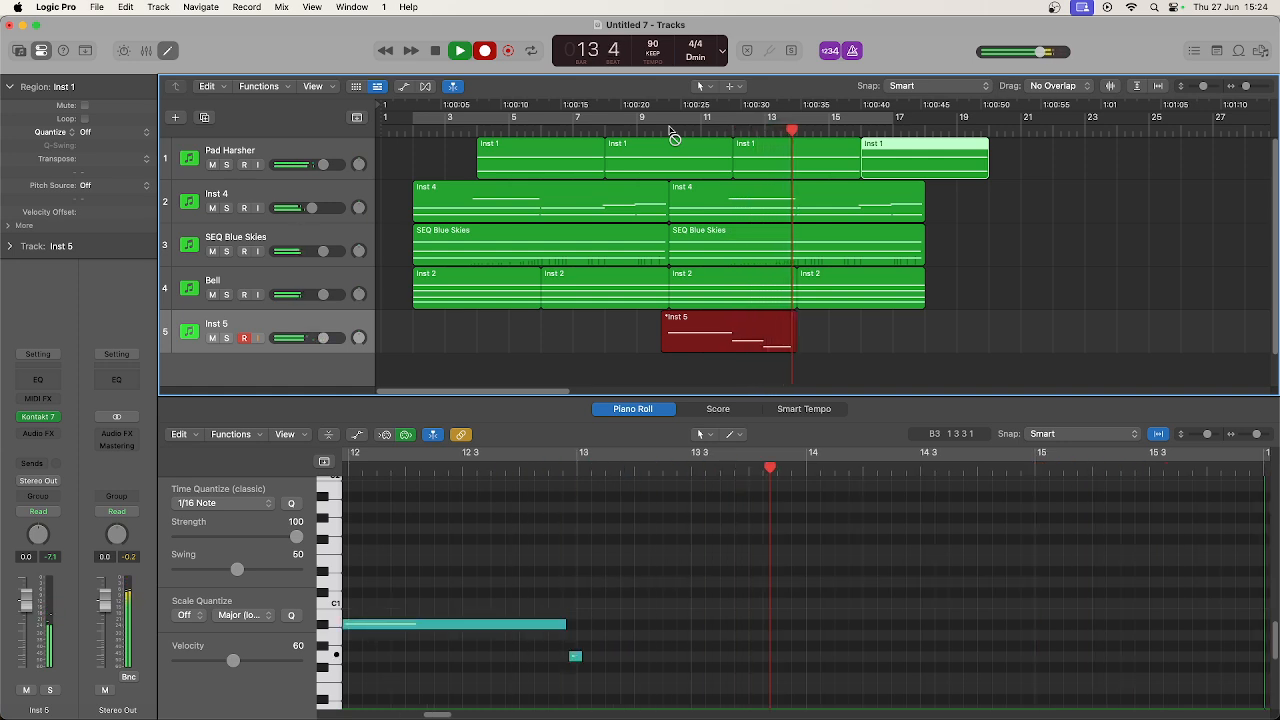
key(space)
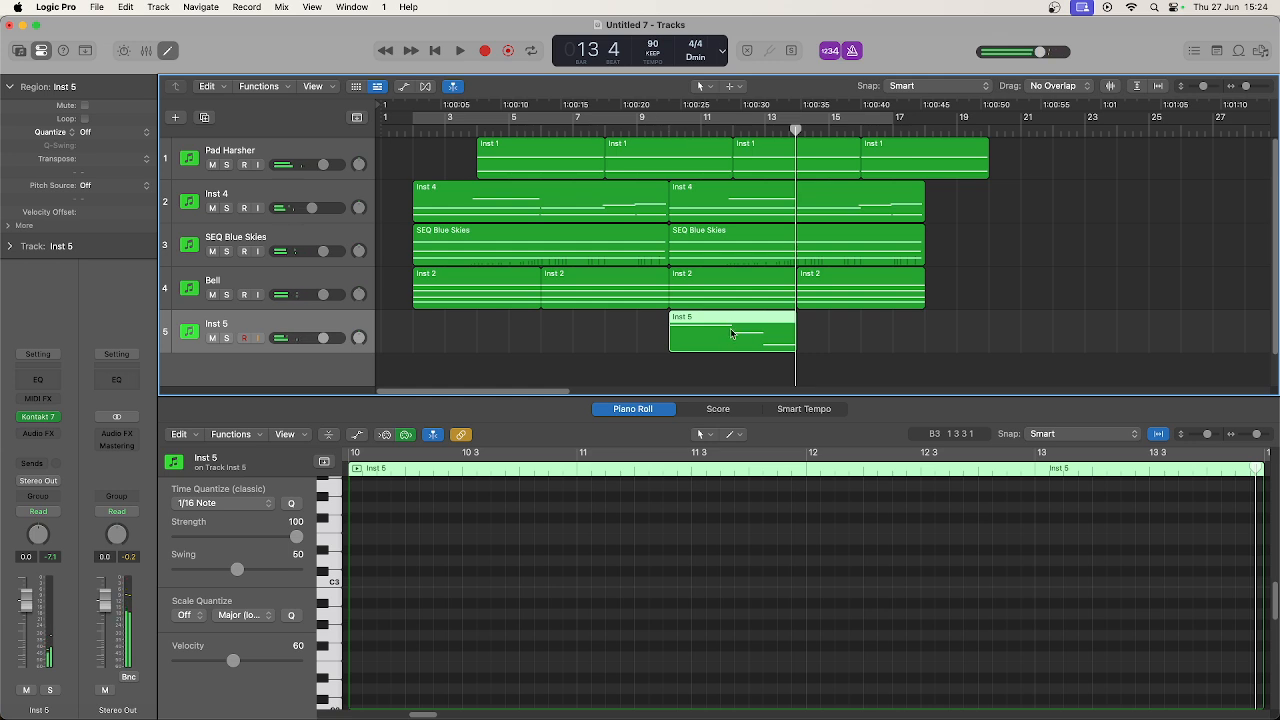
Quantize all notes of the recorded Inst 5 region to 1/16 notes in the Piano Roll.
double_click(725, 336)
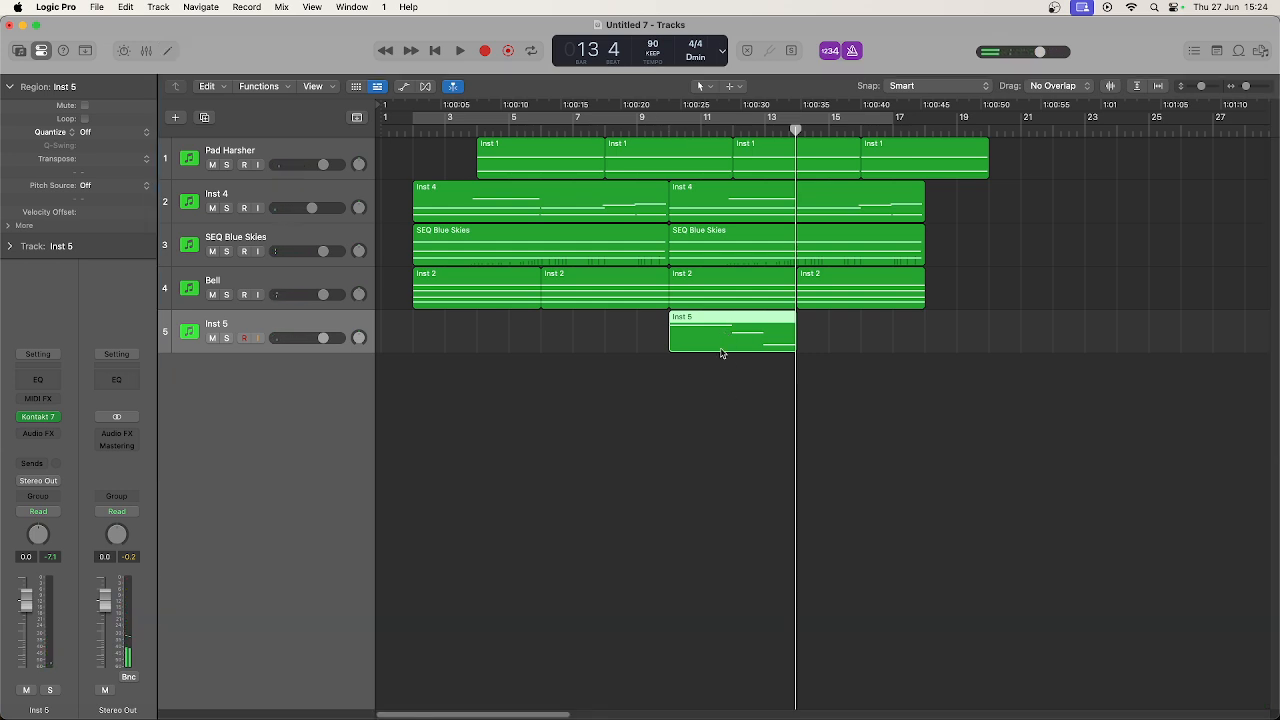
double_click(723, 345)
key(super+a)
key(q)
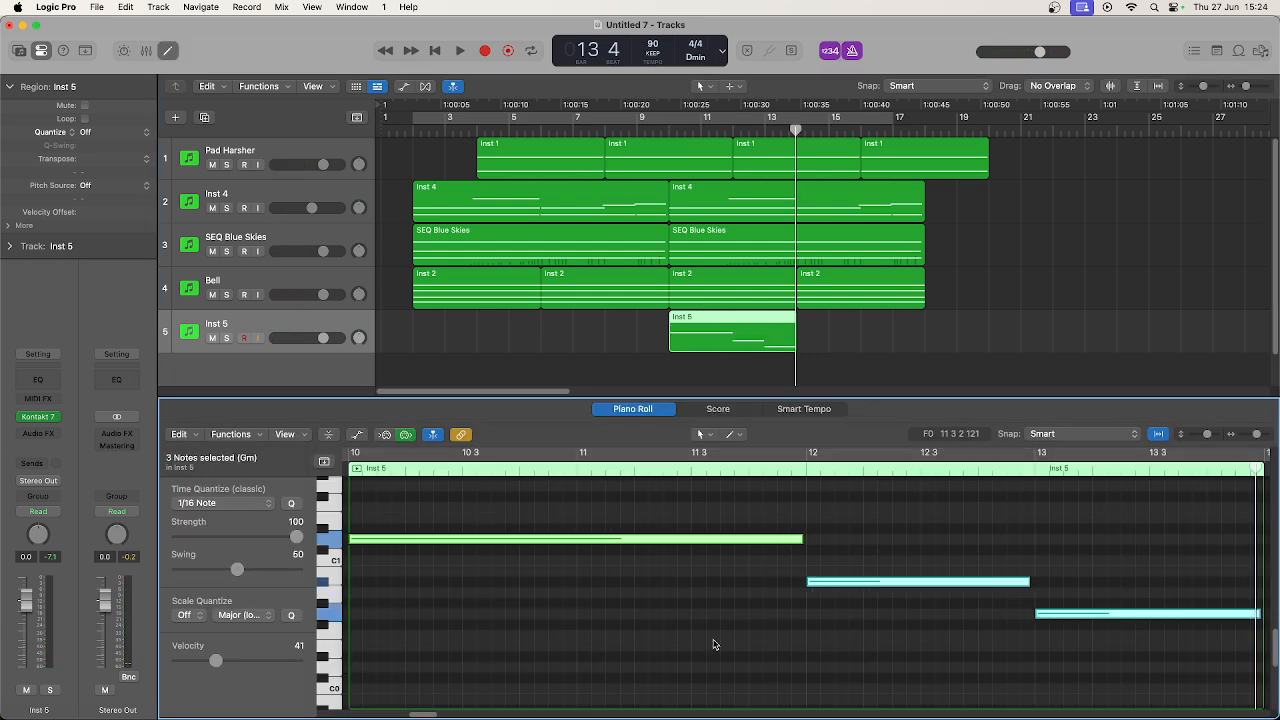
Play back the arrangement from bar 10 to check the quantized bass line.
key(space)
key(space)
key(space)
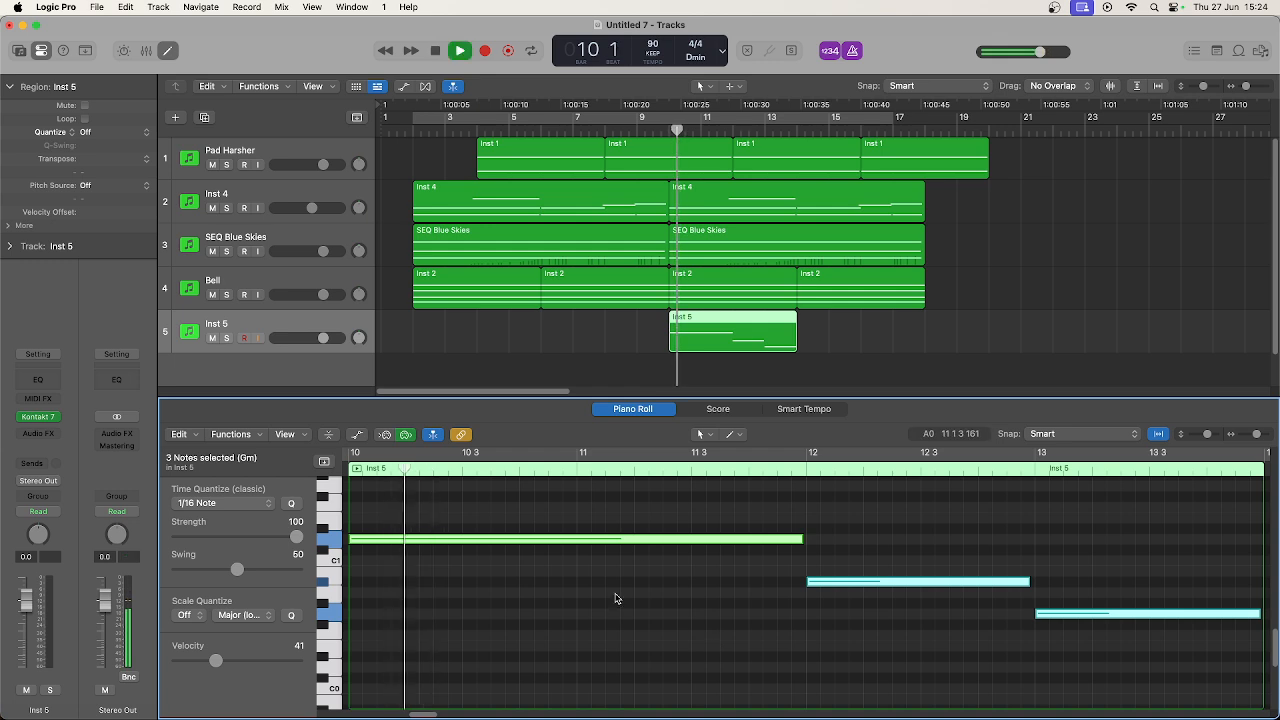
key(space)
key(space)
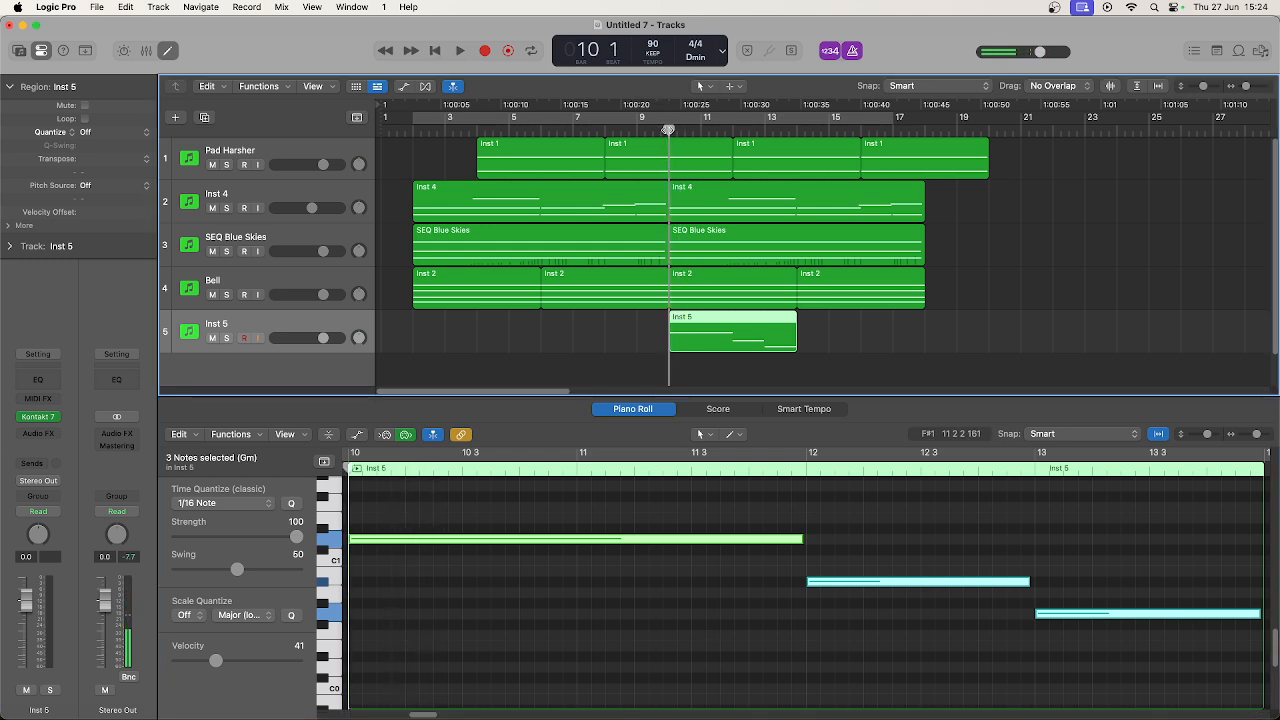
Adjust the velocities of the three bass notes in the Piano Roll to an even level, setting the last note to 63.
key(space)
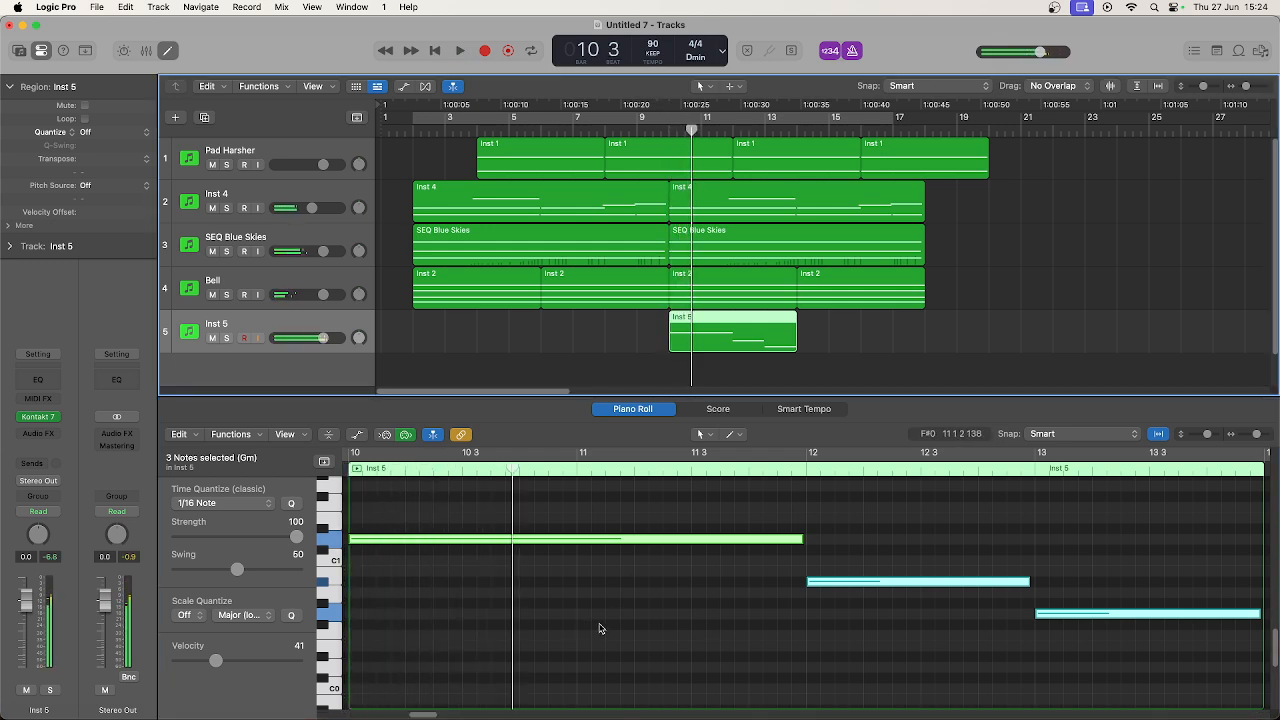
click(623, 541)
click(925, 553)
click(935, 581)
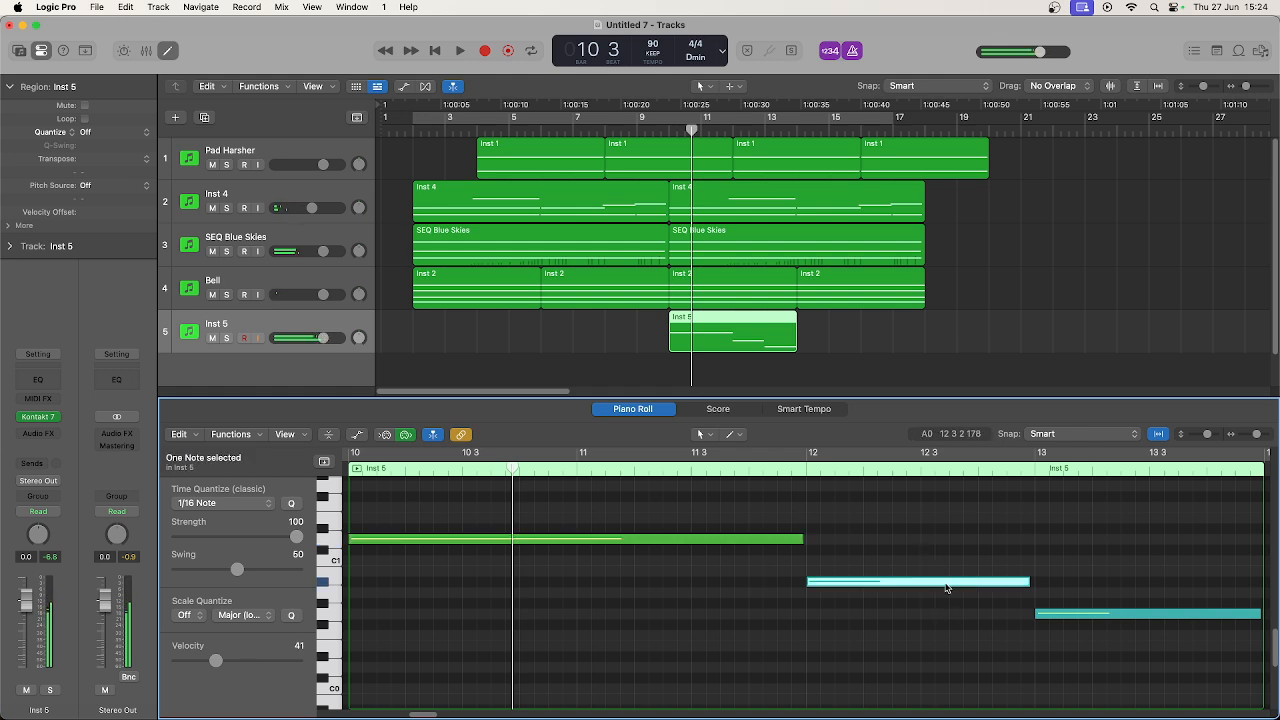
mouse_move(247, 660)
mouse_down()
mouse_move(216, 660)
mouse_move(254, 662)
mouse_move(239, 670)
mouse_up()
click(625, 540)
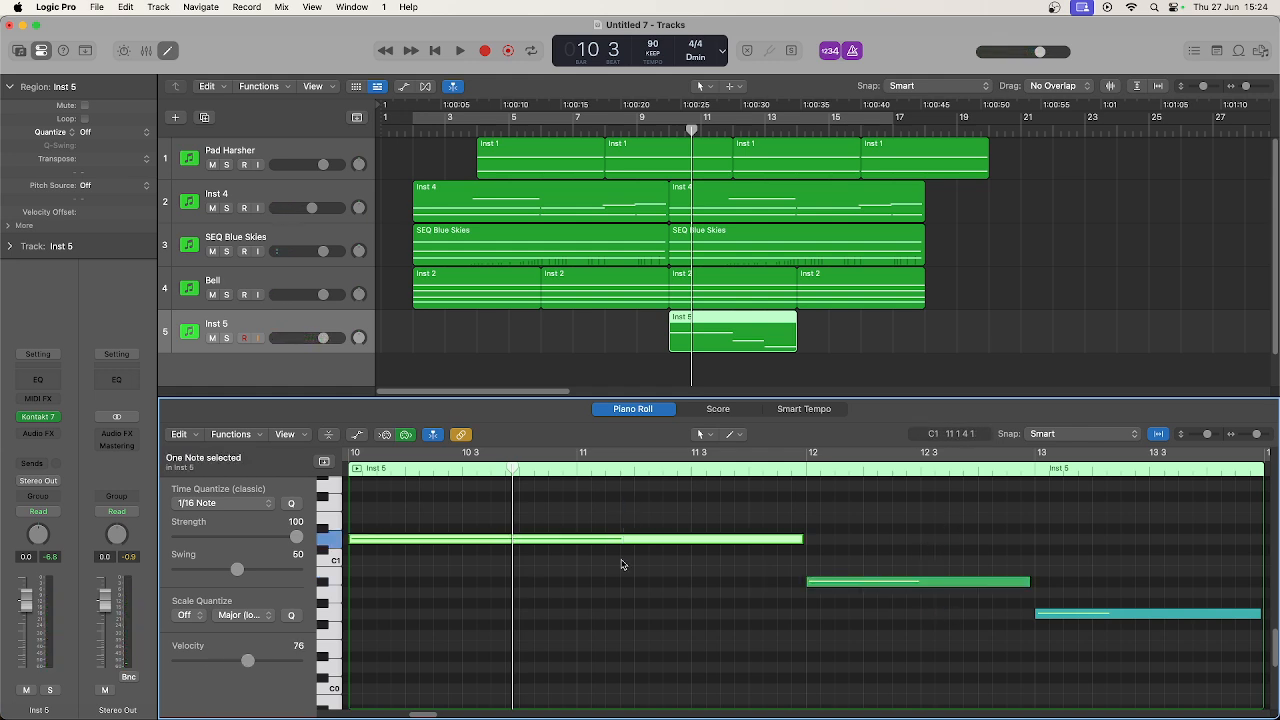
drag(248, 663, 233, 660)
click(1097, 577)
click(1101, 613)
Play back the arrangement from bar 10 to check the bass line with its adjusted velocities.
key(space)
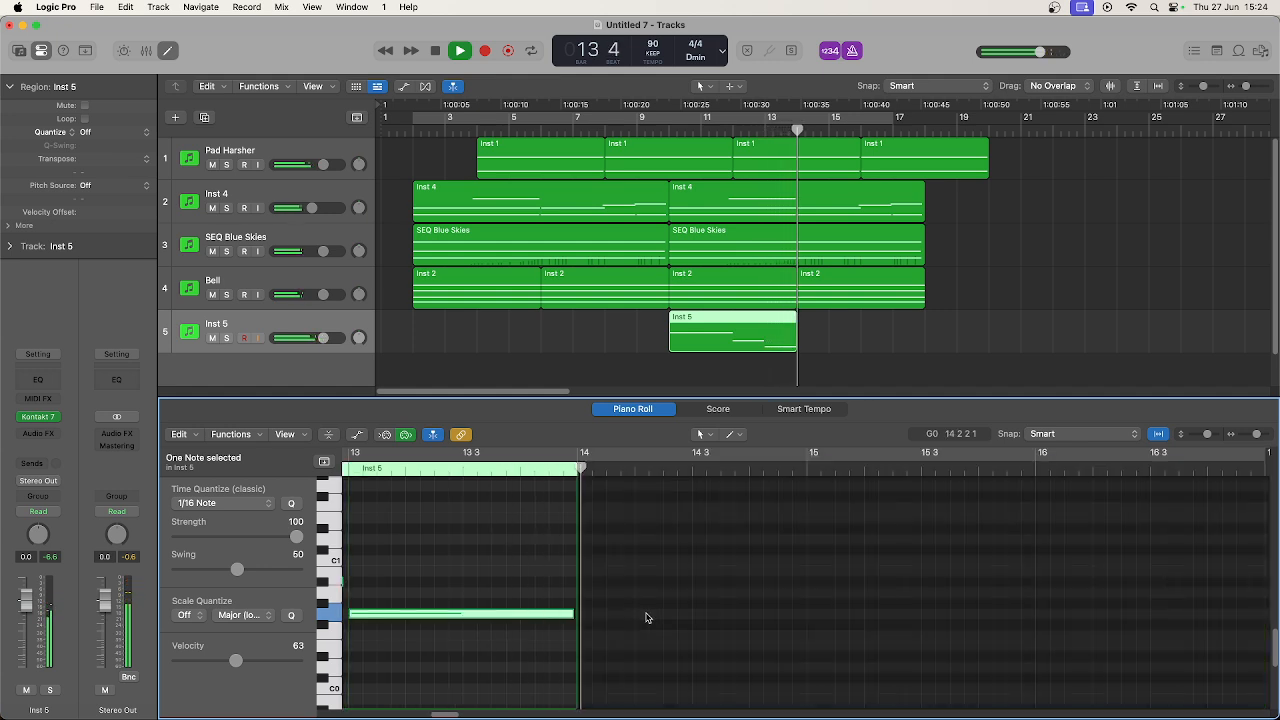
key(space)
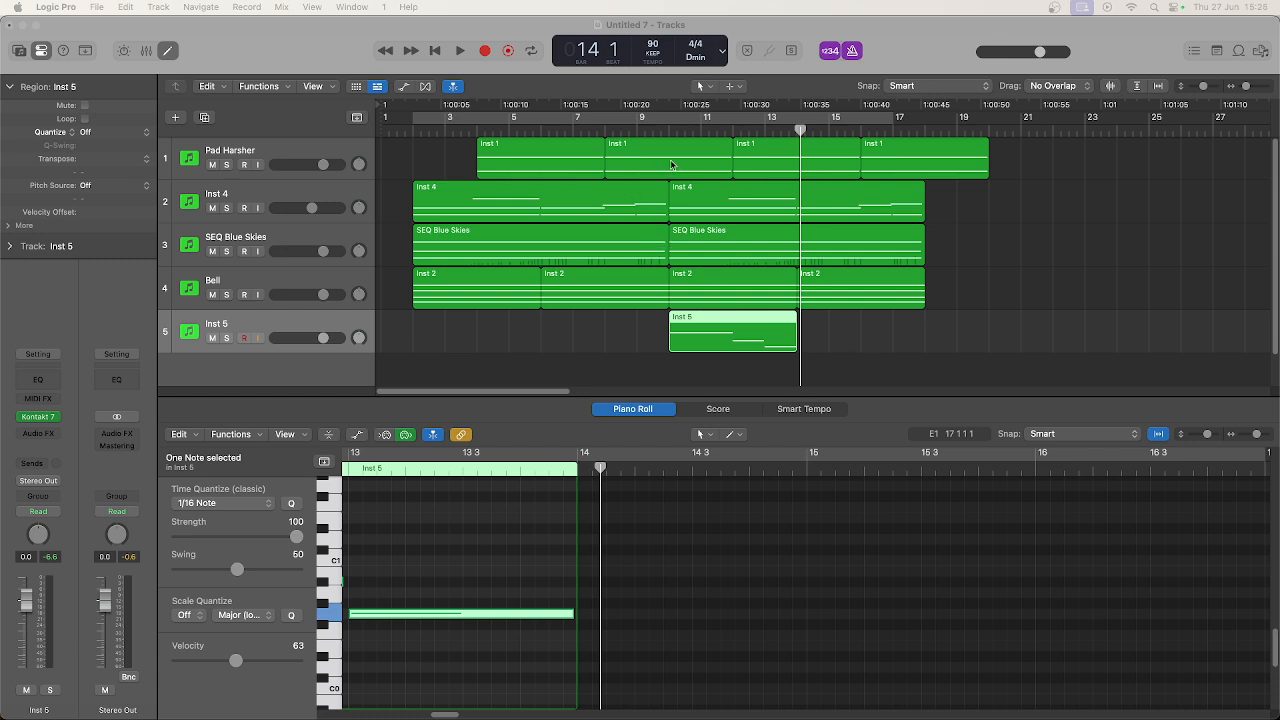
click(670, 131)
key(space)
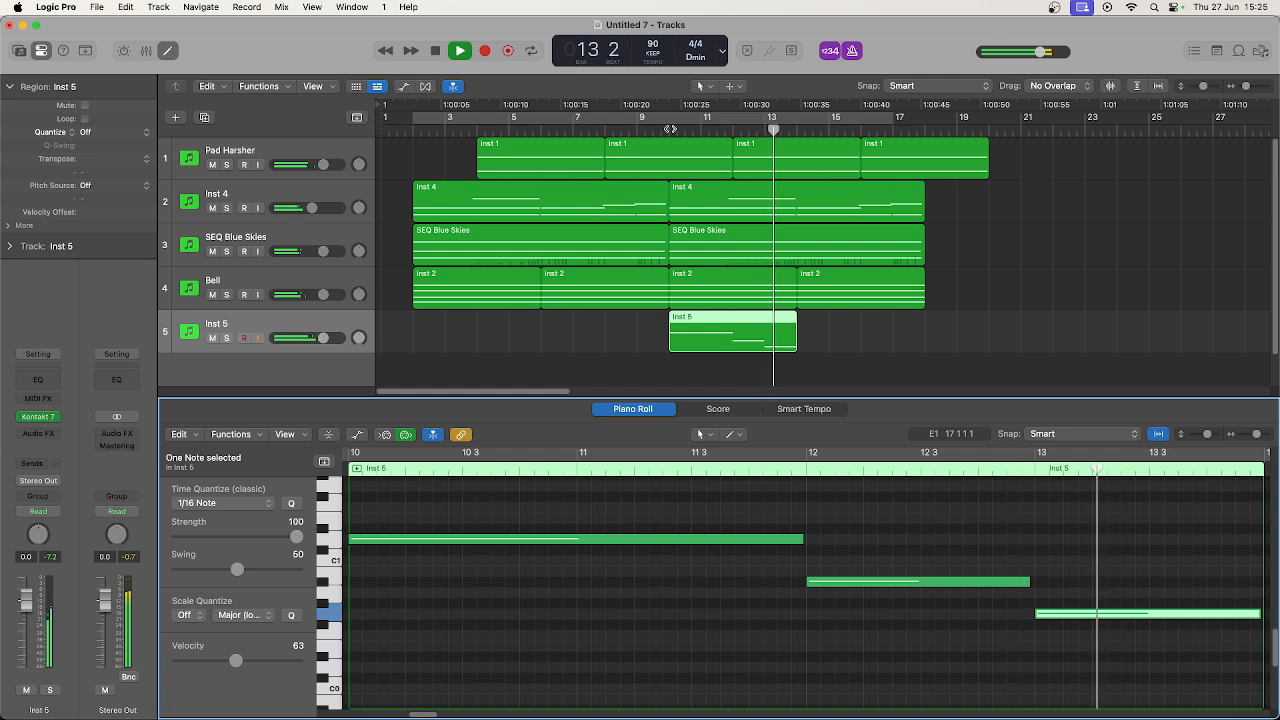
key(space)
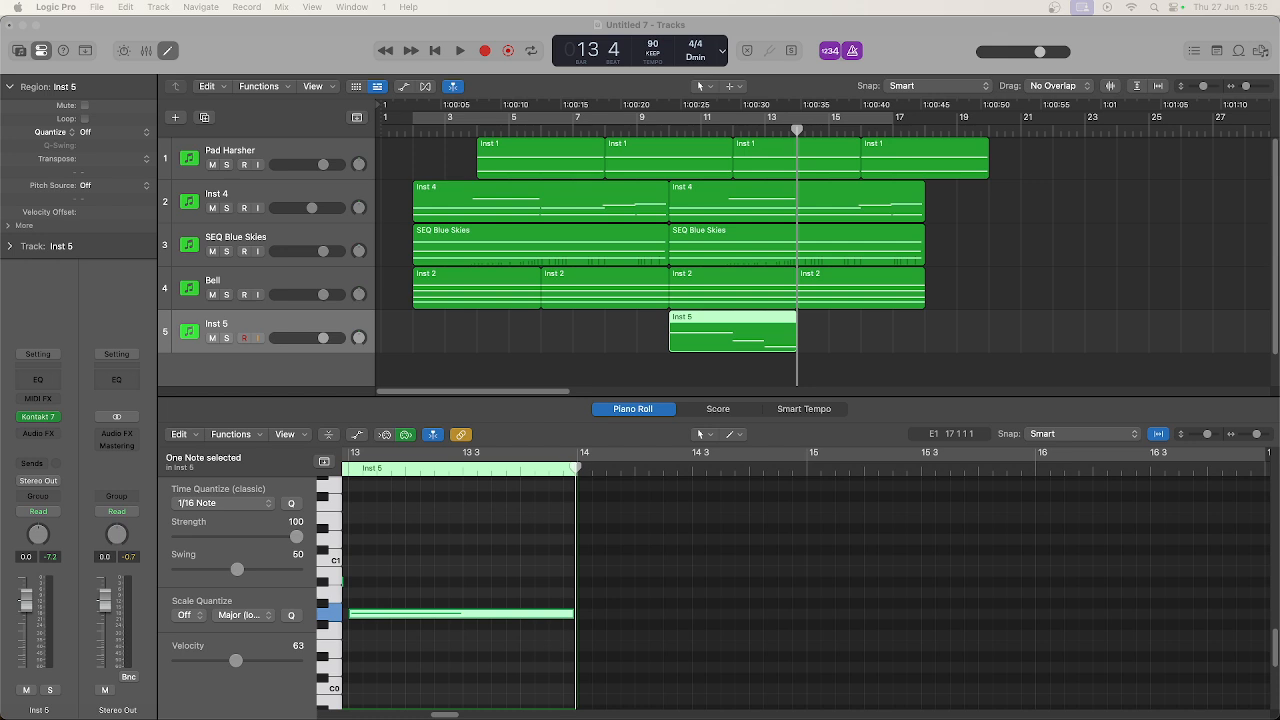
Rename the Inst 5 track as Synth Bass.
double_click(222, 327)
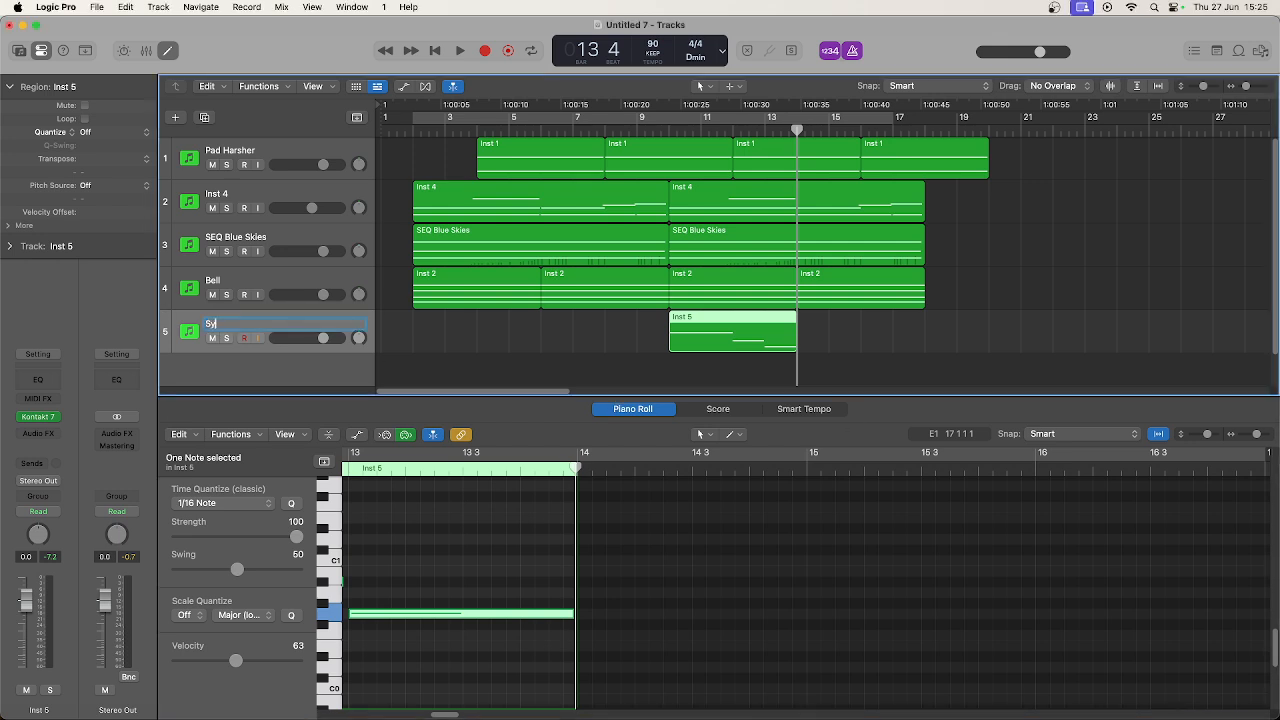
text(Synth BAss)
key(Return)
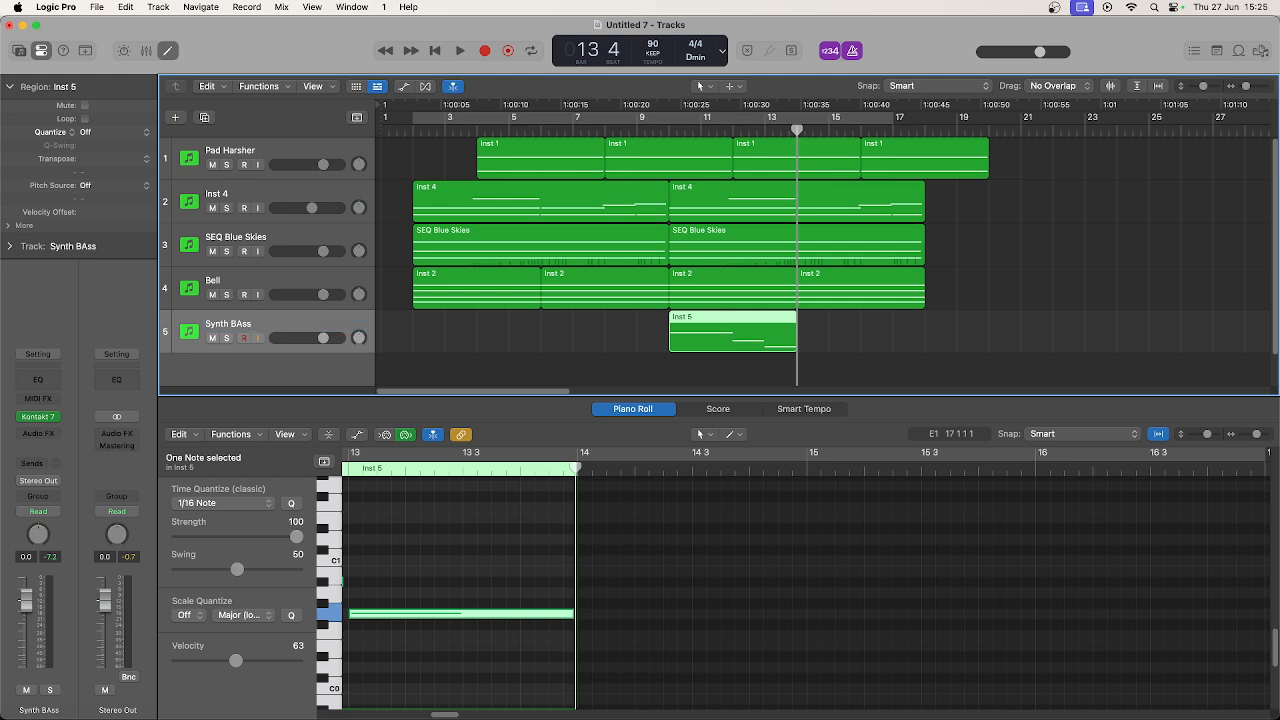
double_click(242, 327)
key(BackSpace)
text(a)
key(Return)
Create a new software instrument track and load Kontakt 7 on it in stereo.
click(175, 118)
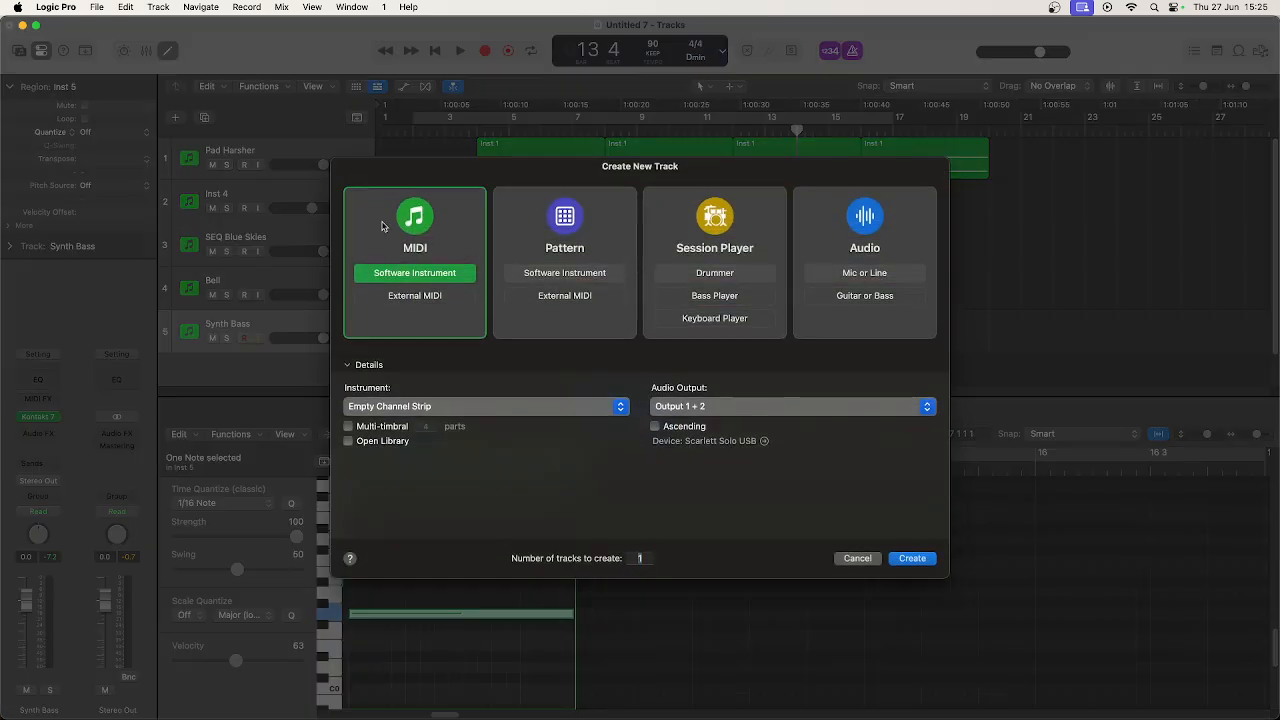
click(910, 558)
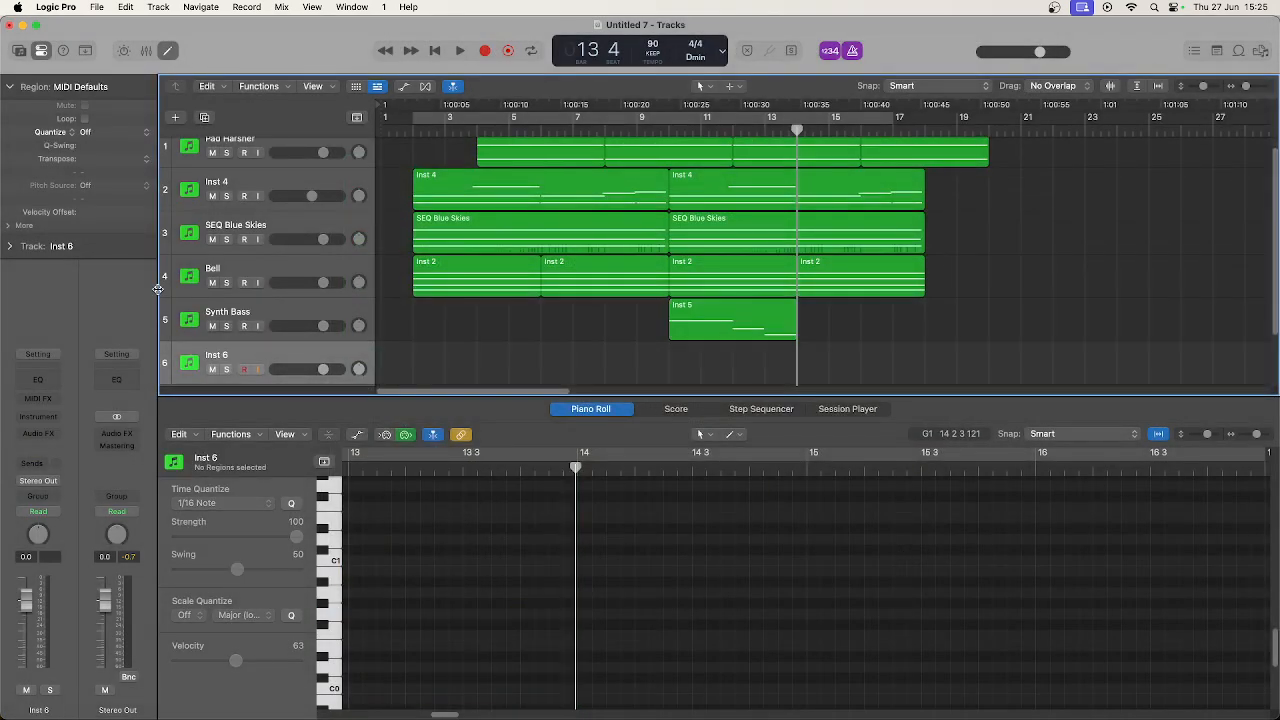
click(38, 416)
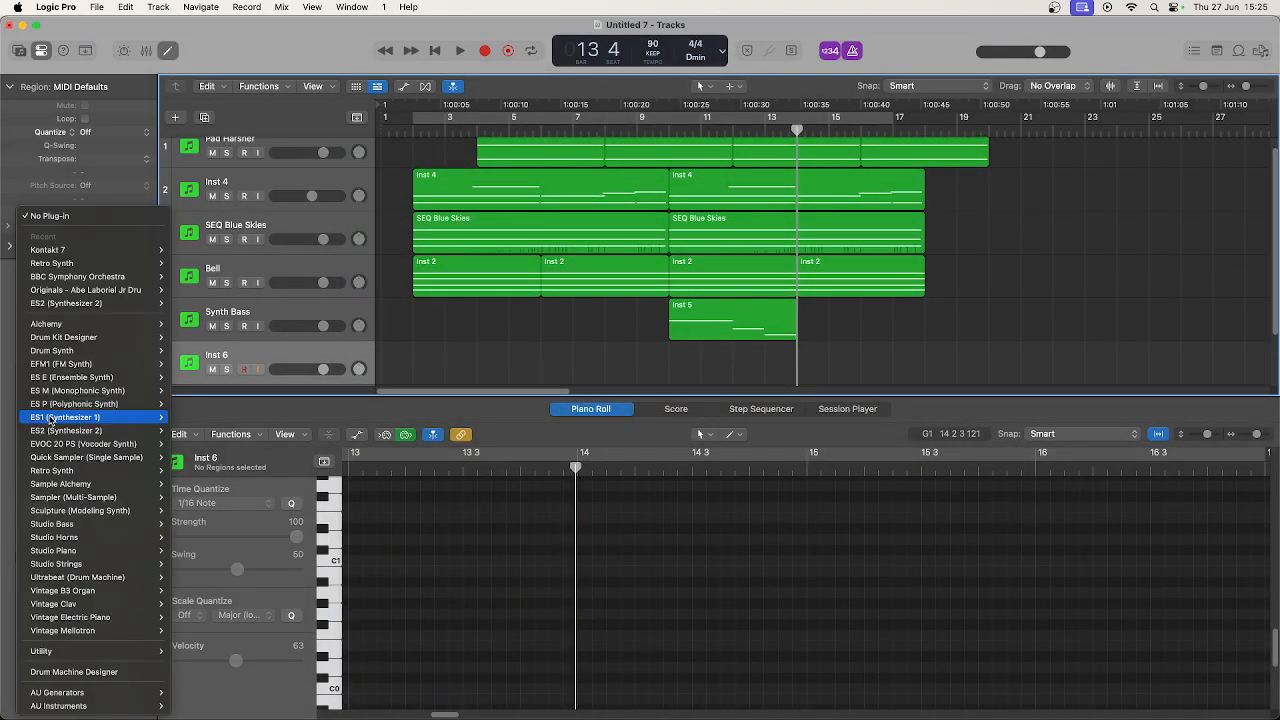
mouse_move(150, 249)
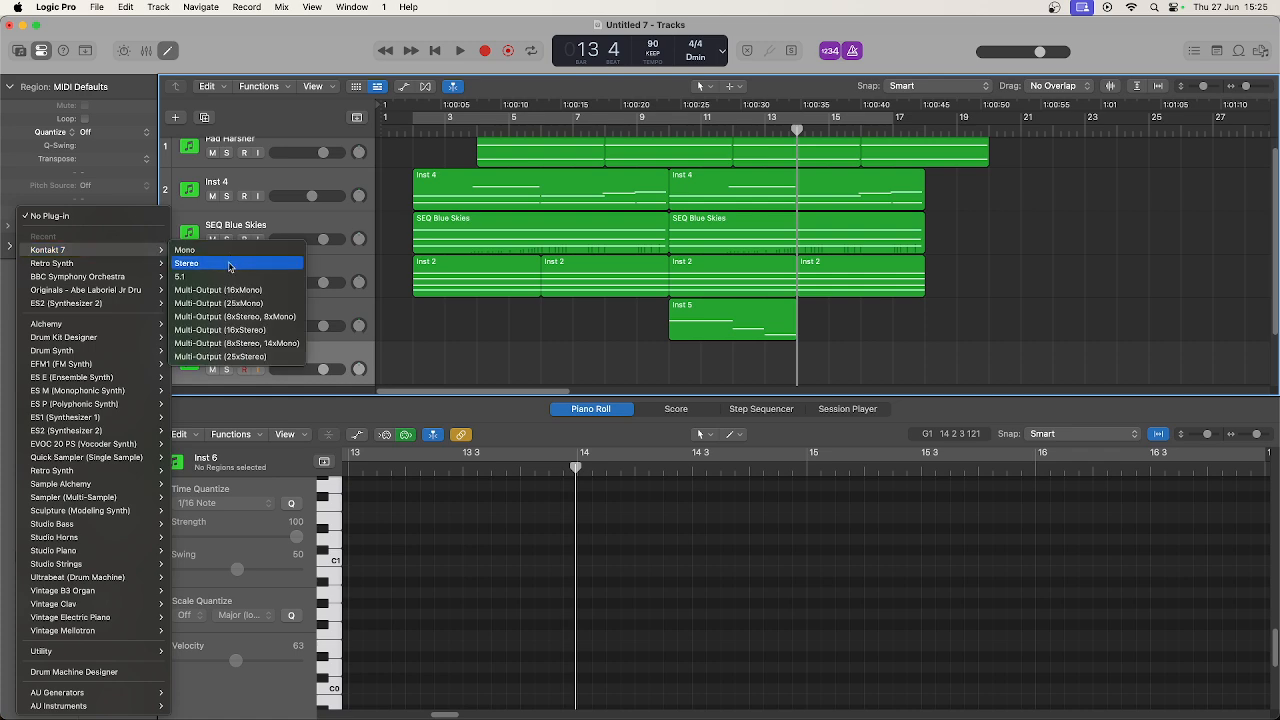
click(229, 266)
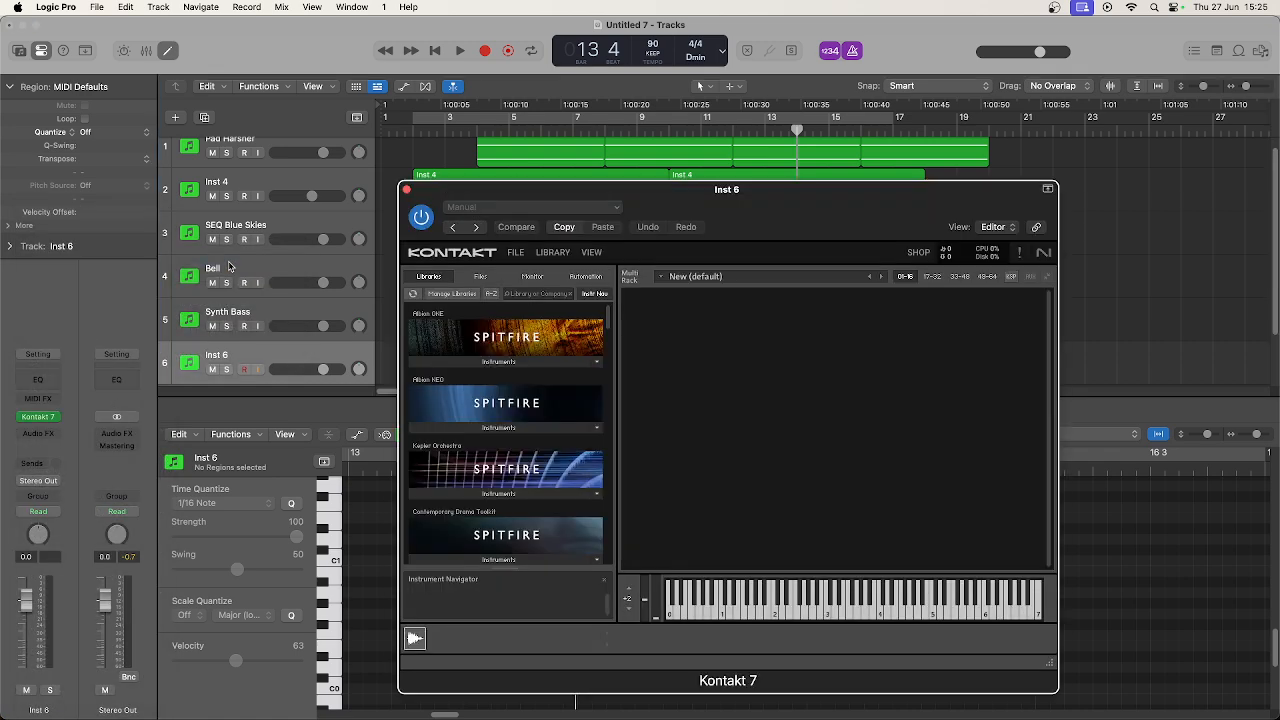
Load the D2 Loop Designer instrument from the Damage 2 library in Kontakt.
scroll(461, 401, down, 10)
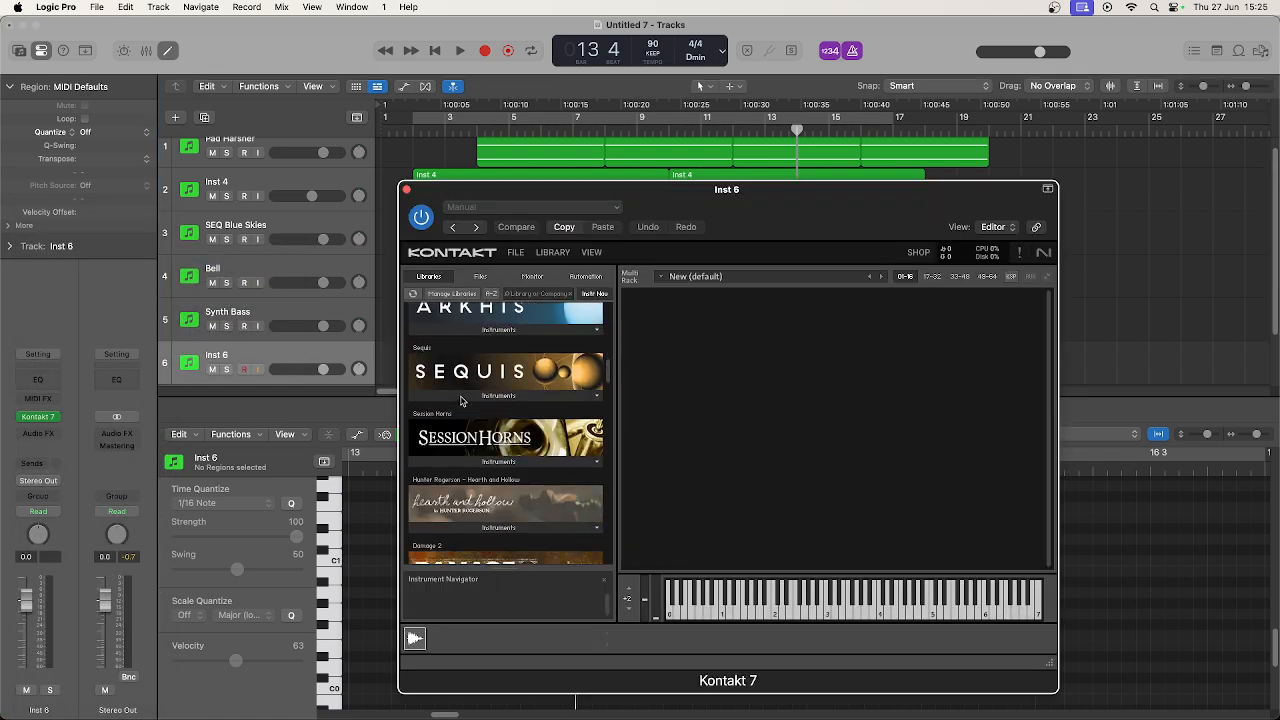
scroll(487, 469, down, 2)
click(487, 465)
scroll(487, 469, down, 3)
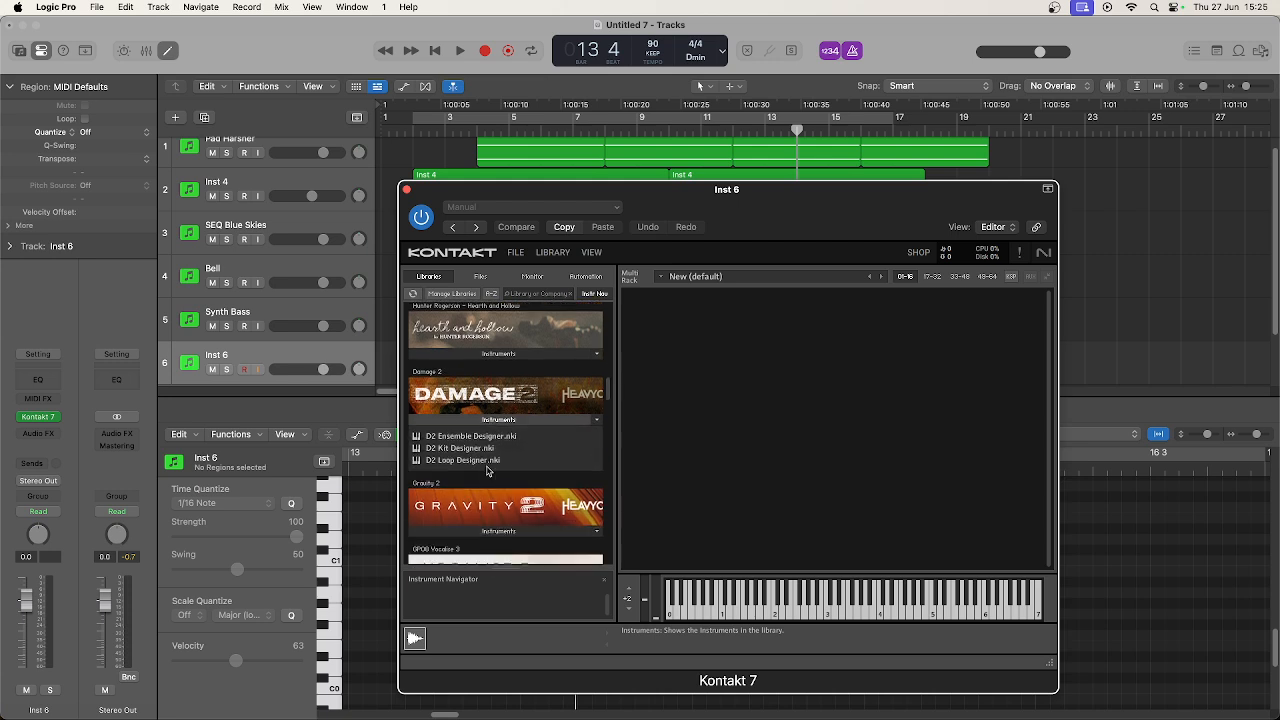
click(486, 462)
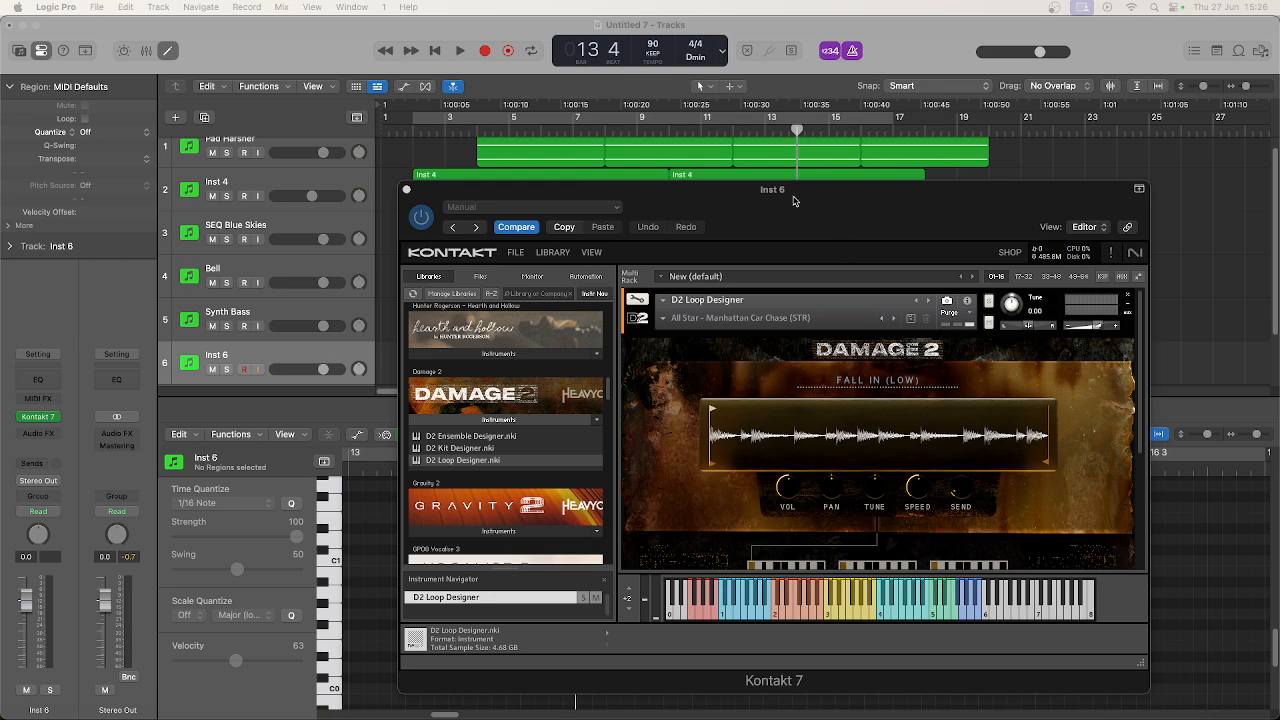
Choose the straight Hybrid Cinematic - High Loops (STR) preset, audition its loops and close the instrument window.
drag(794, 201, 656, 143)
click(525, 261)
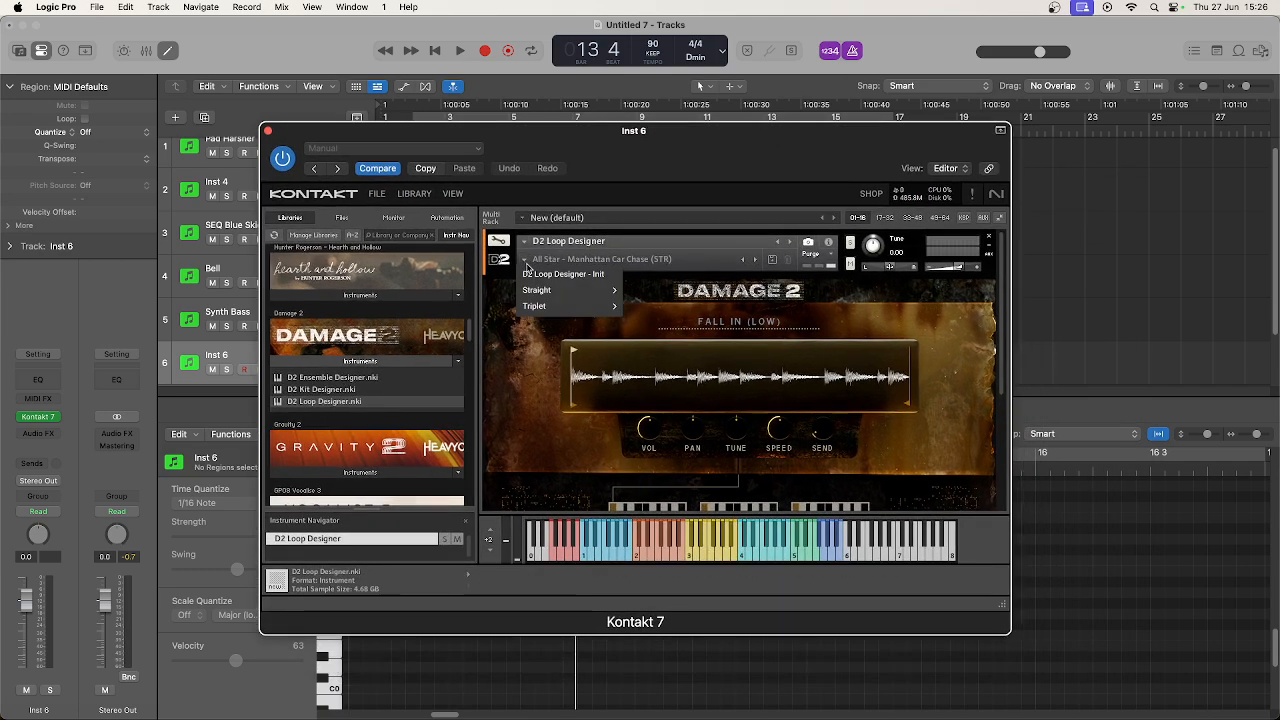
mouse_move(594, 293)
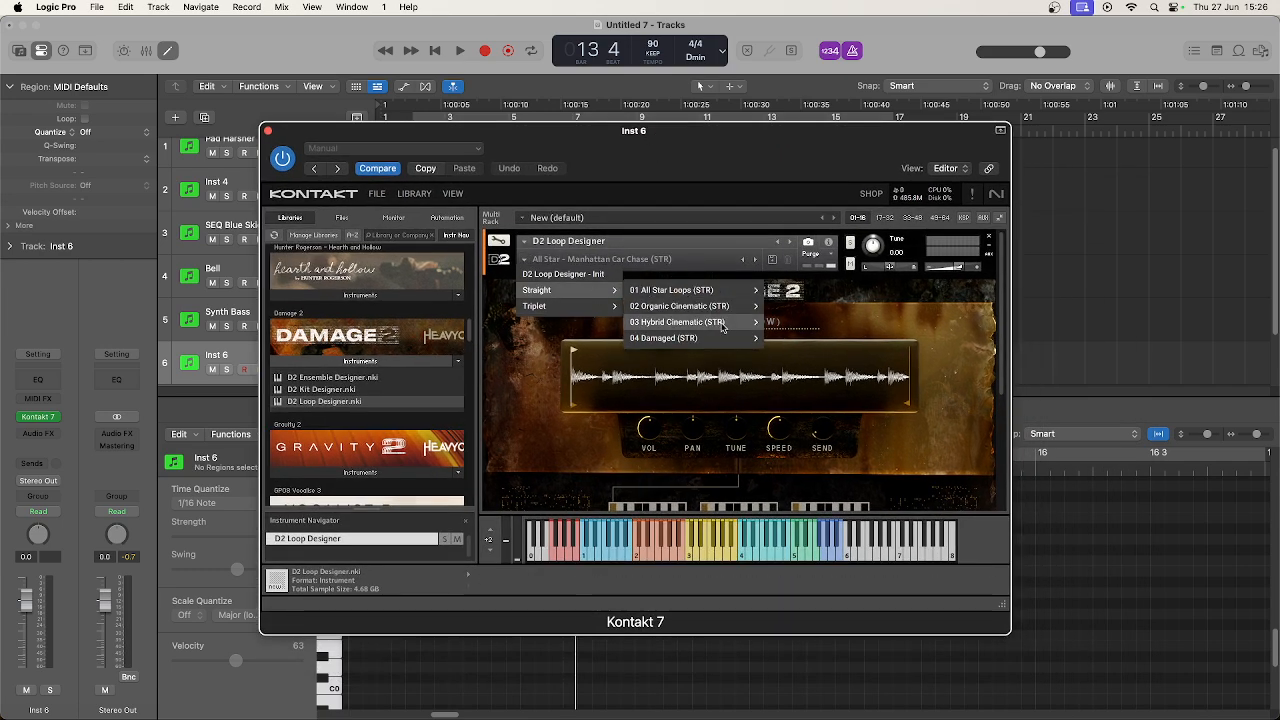
mouse_move(723, 326)
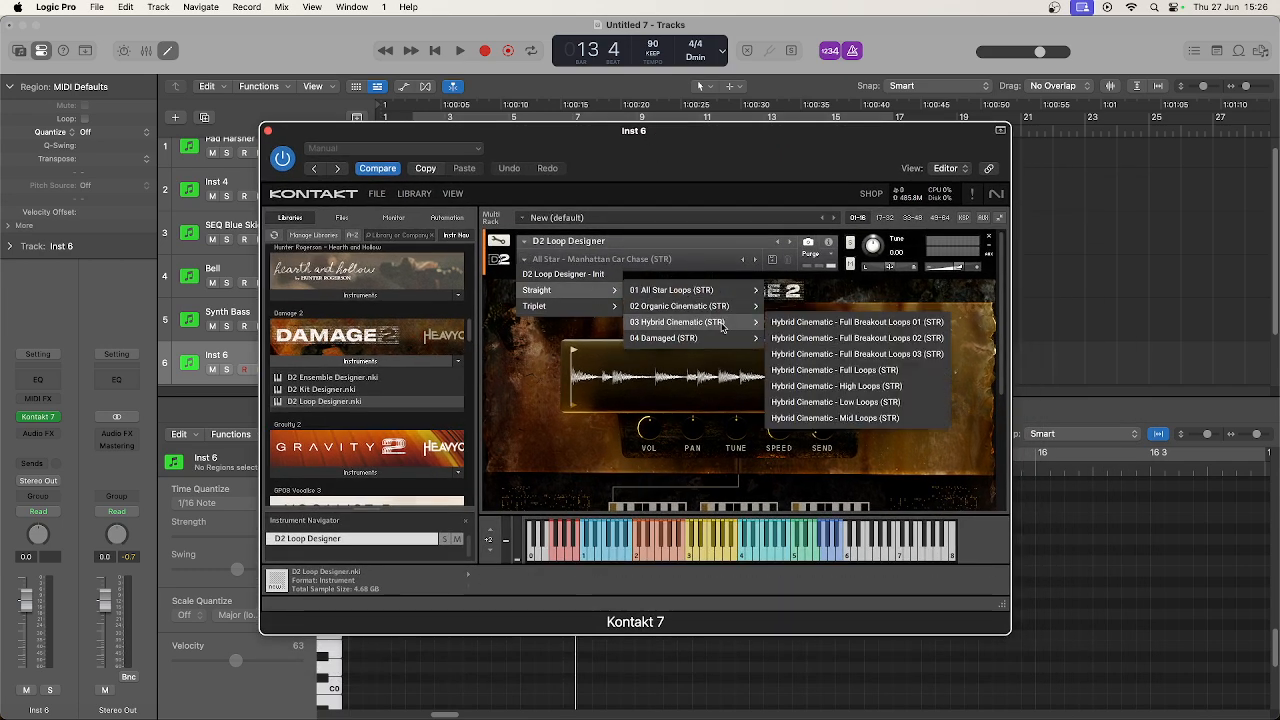
click(830, 385)
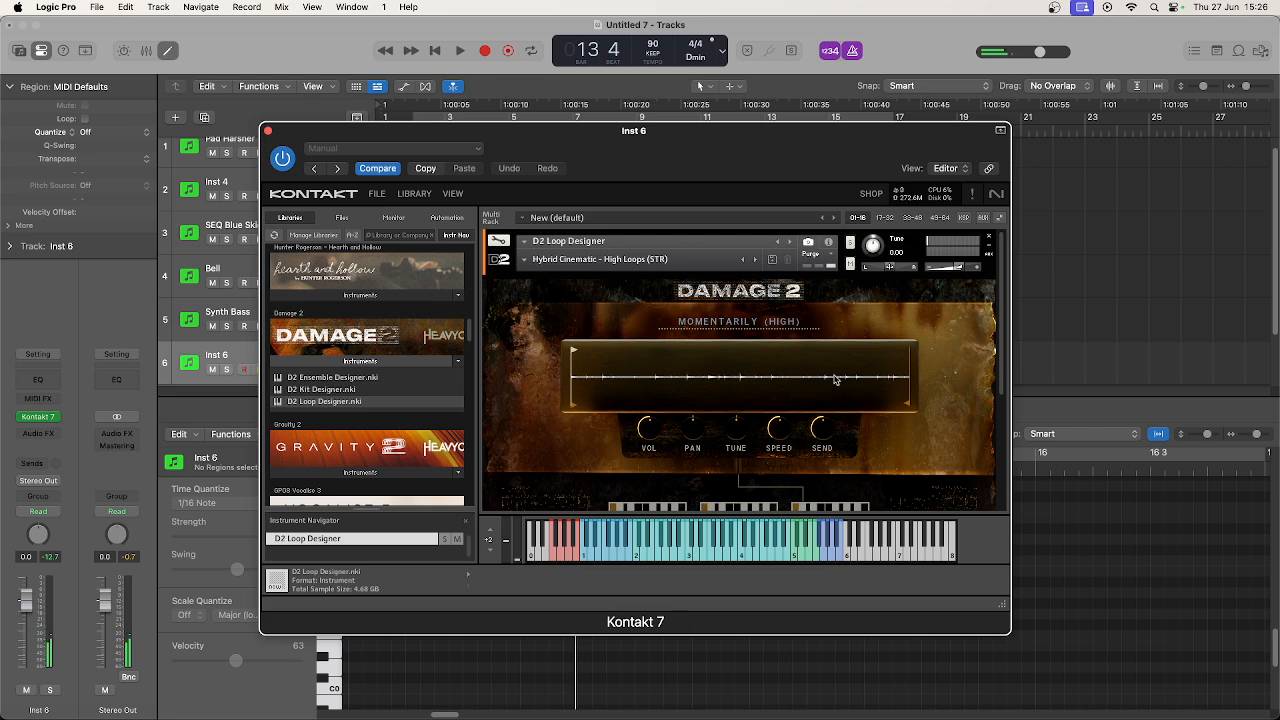
click(268, 132)
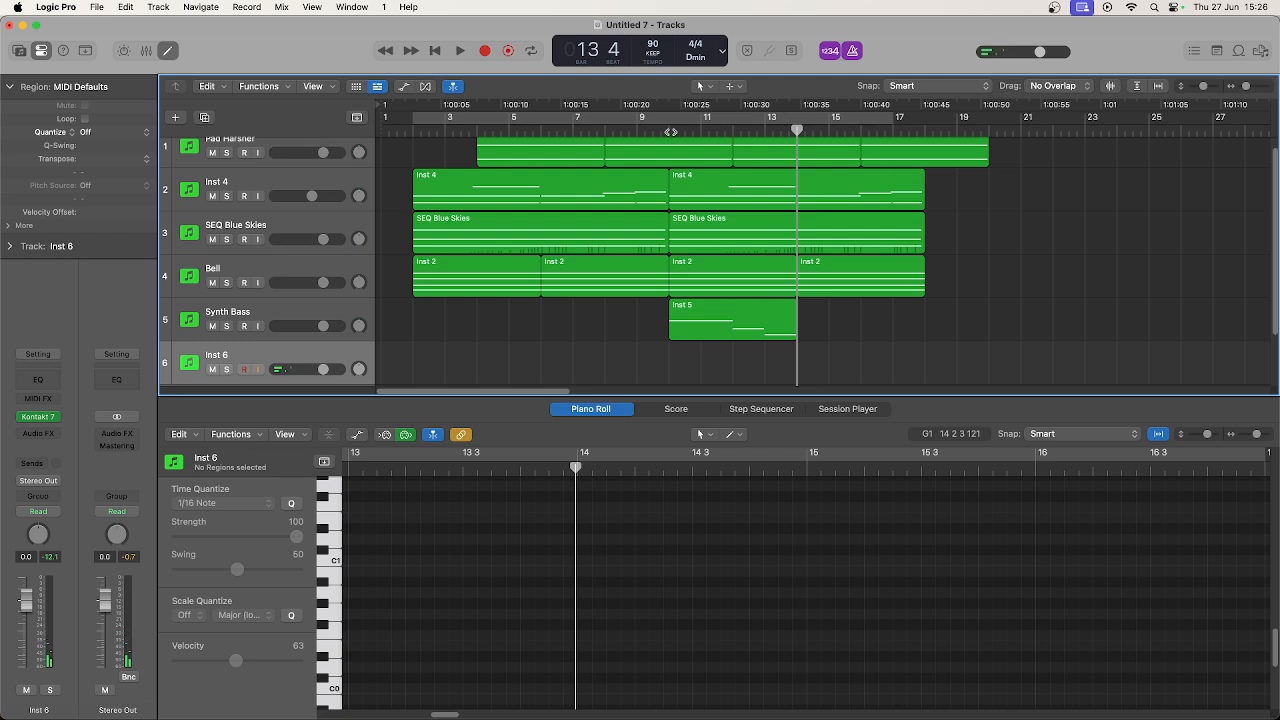
Record one sustained loop note on the Inst 6 track from bar 10 through bar 13, and select it in the Piano Roll.
click(670, 131)
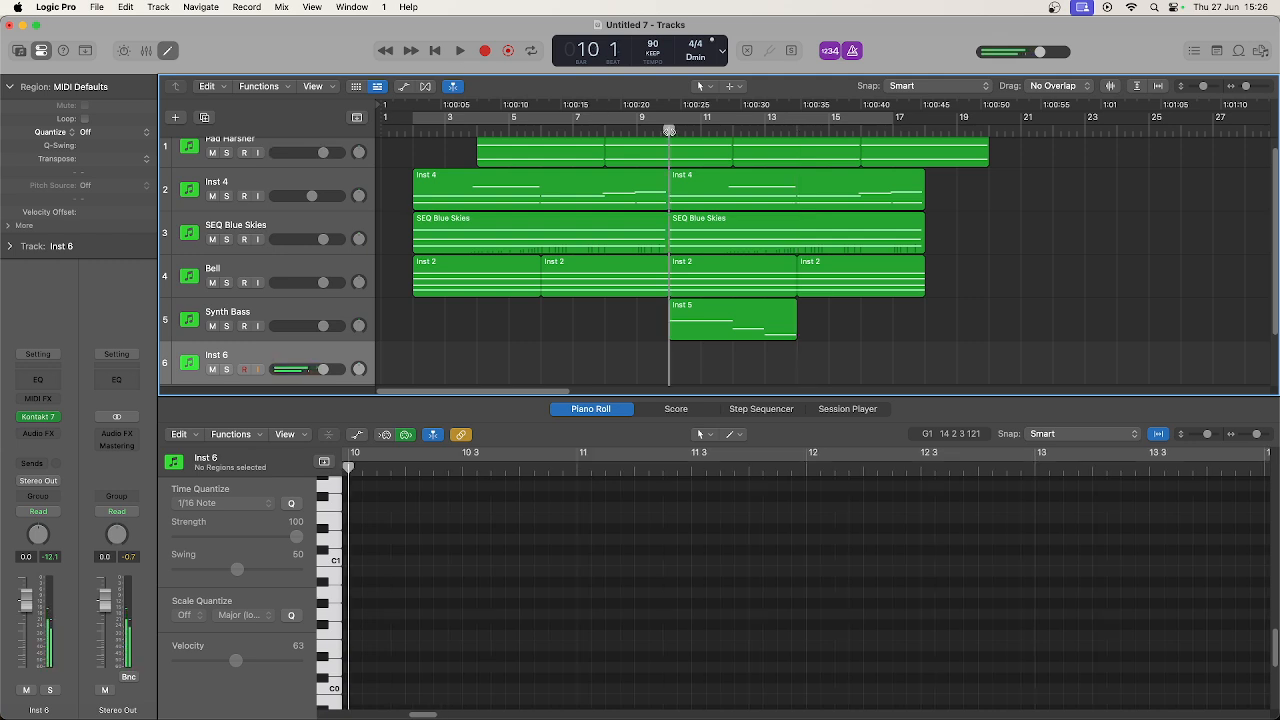
key(r)
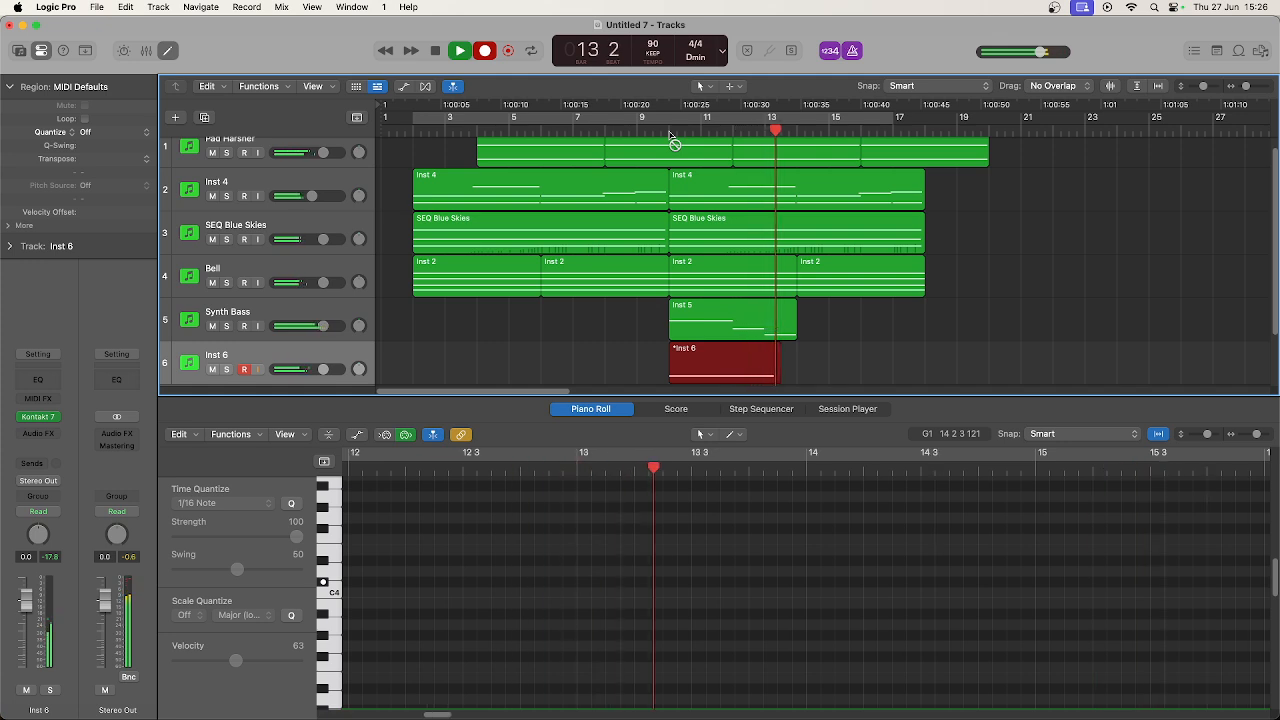
key(space)
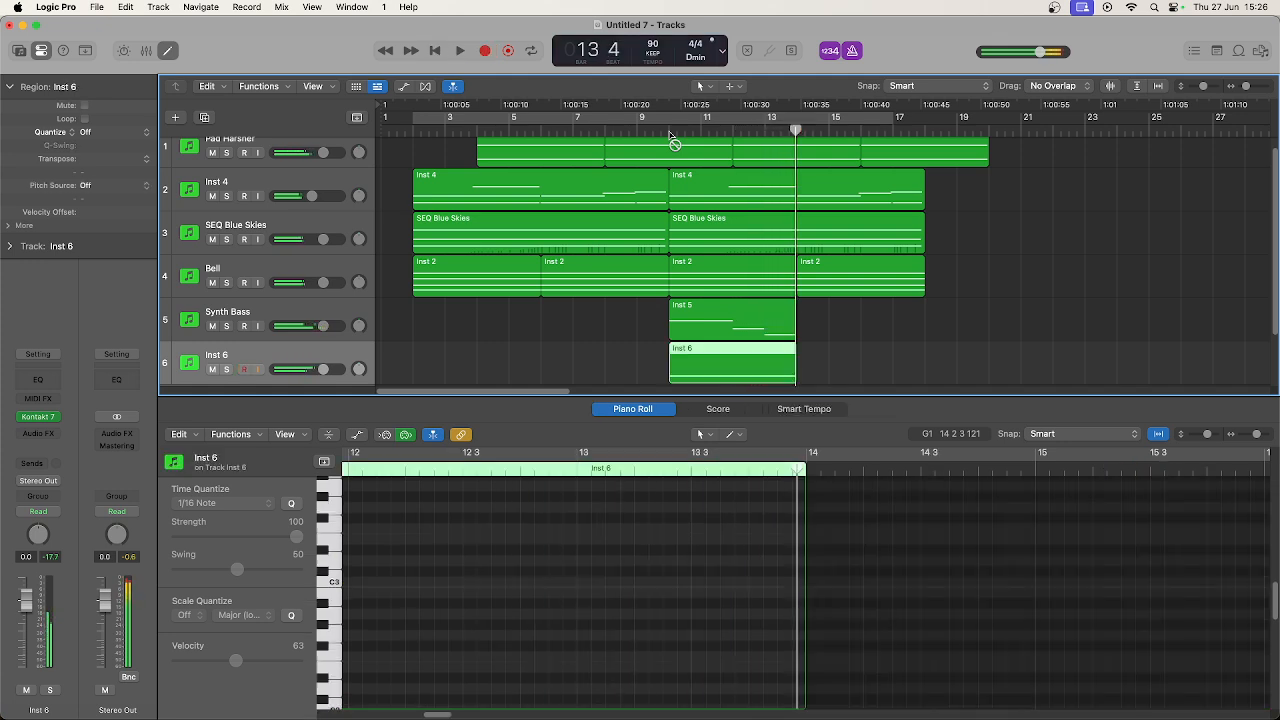
scroll(563, 552, up, 5)
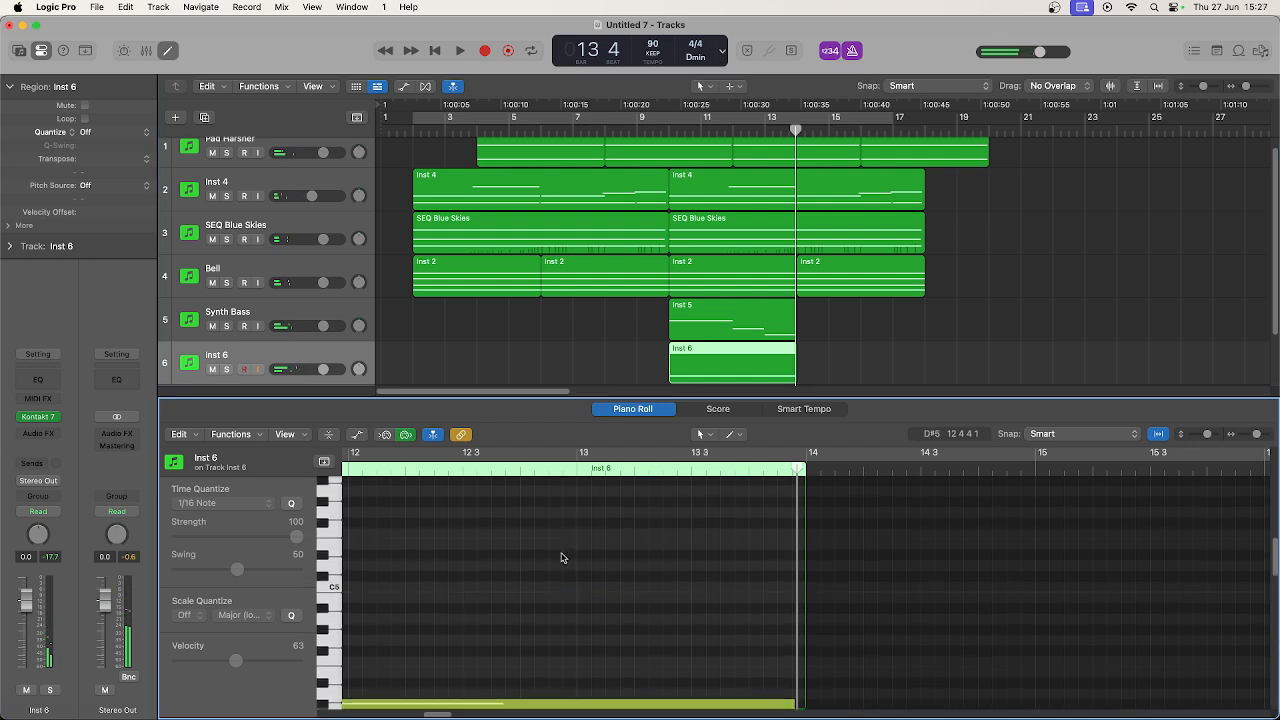
key(super+a)
scroll(557, 564, left, 5)
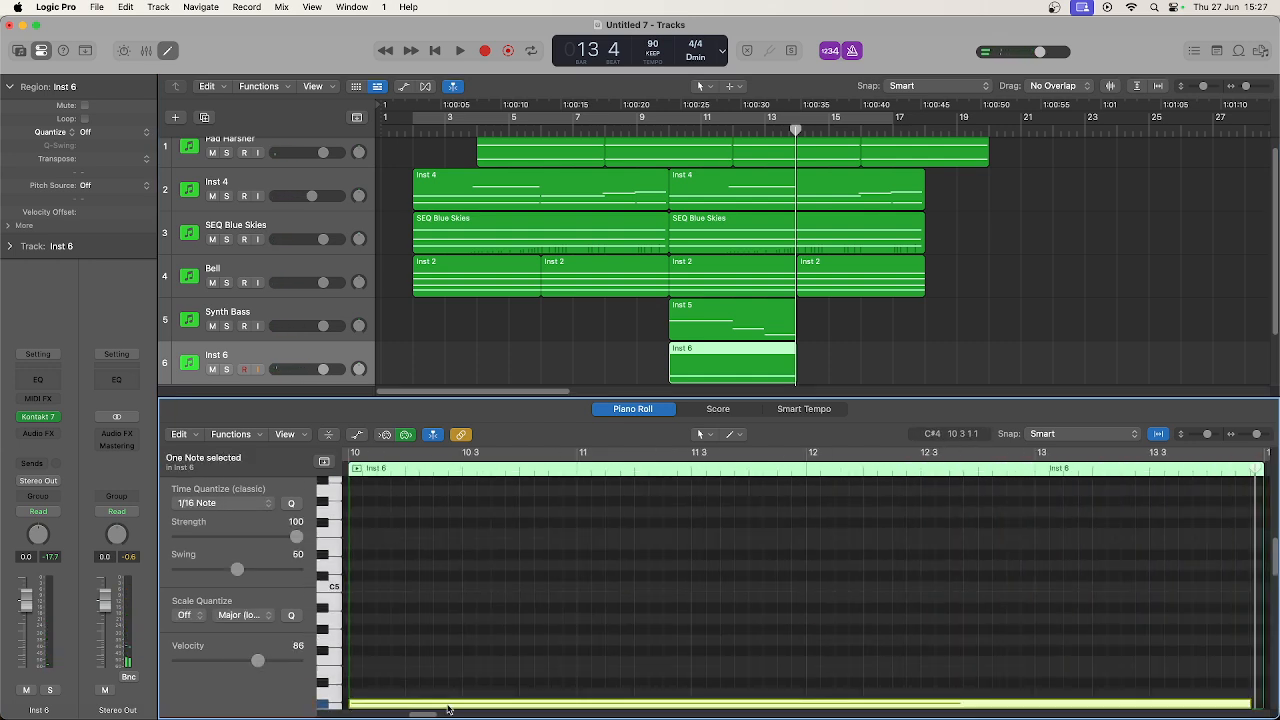
Play back from bar 10 and lower the Inst 6 track volume to -3.0 dB.
click(670, 128)
key(space)
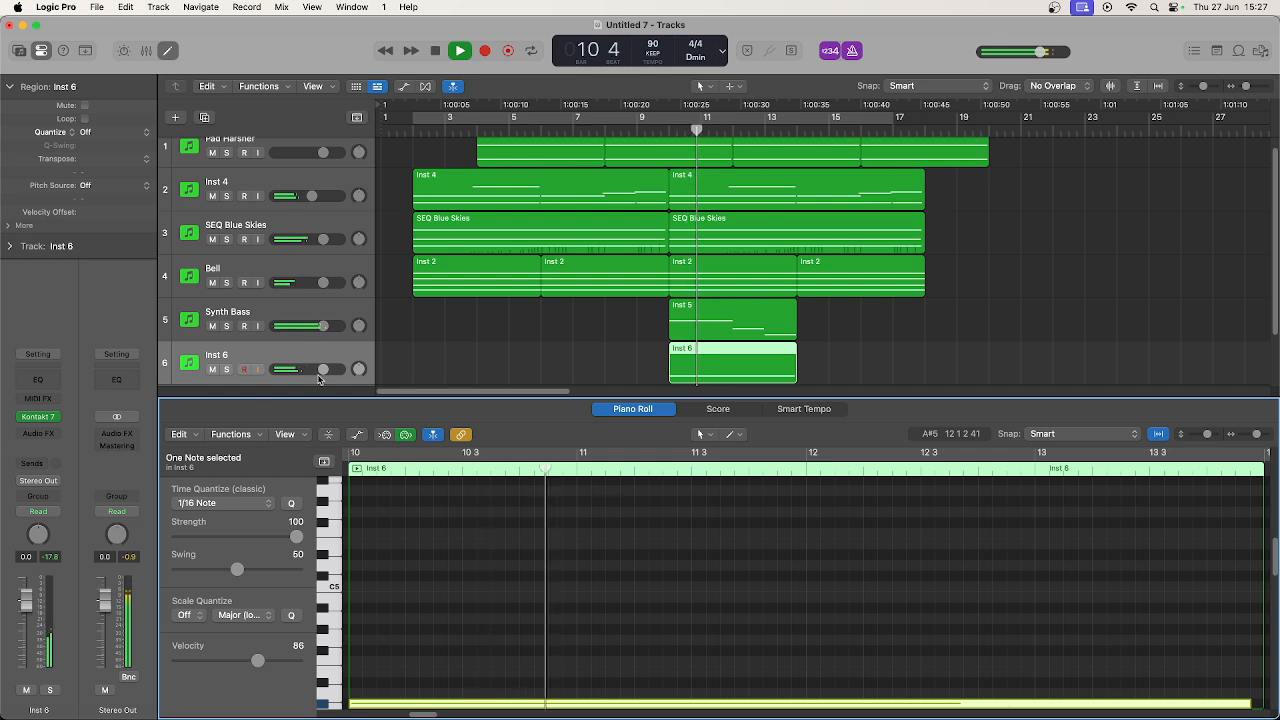
drag(323, 370, 314, 369)
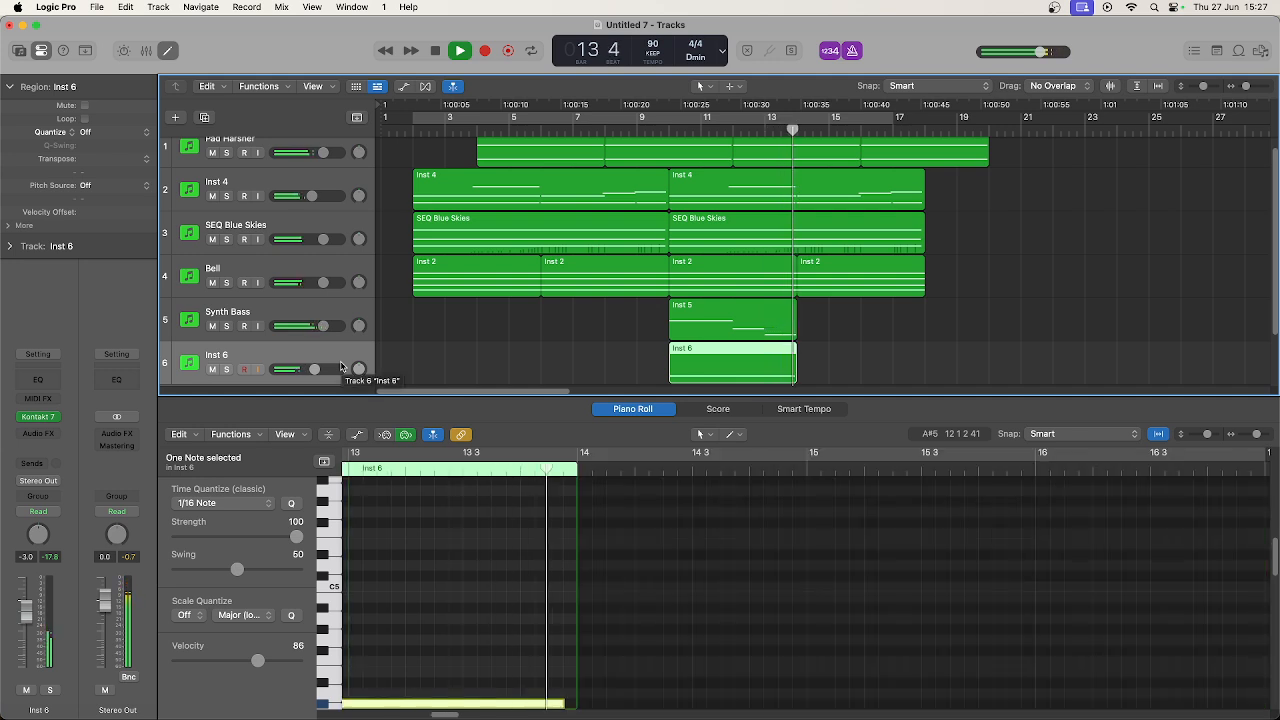
key(space)
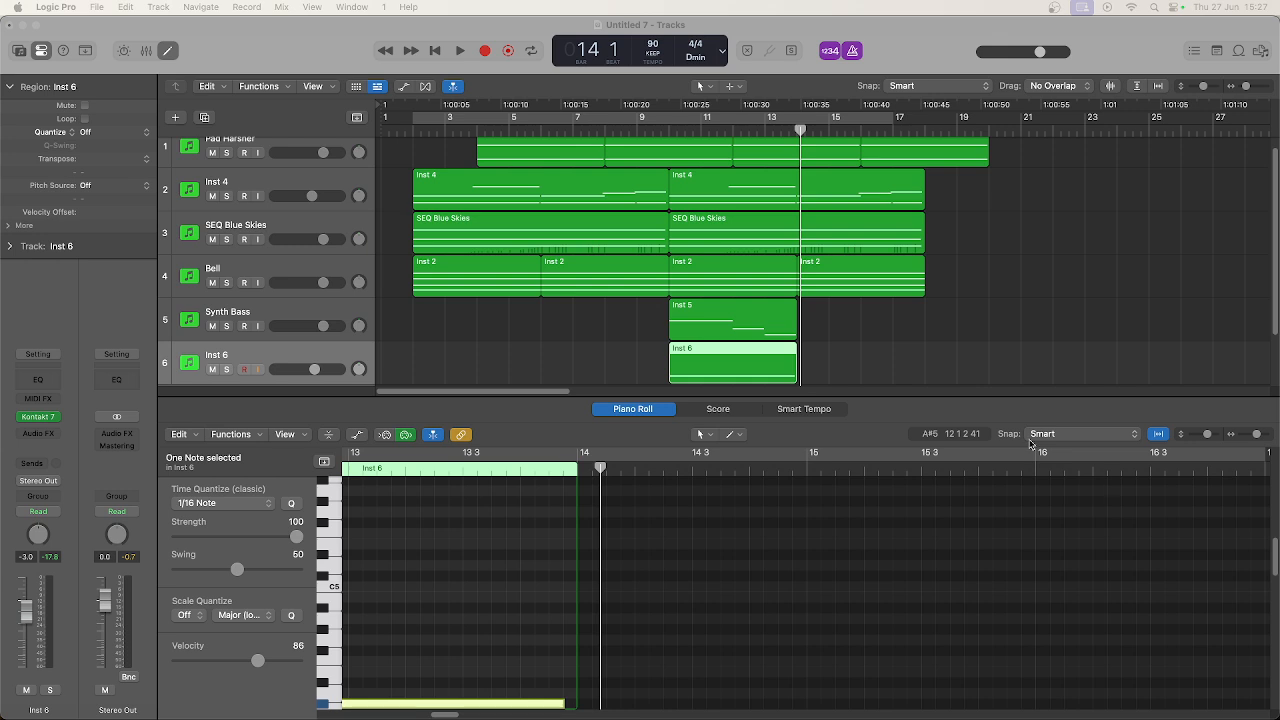
Copy the Synth Bass and Inst 6 regions twice, directly after the originals at bars 14 and 18.
drag(841, 368, 1001, 320)
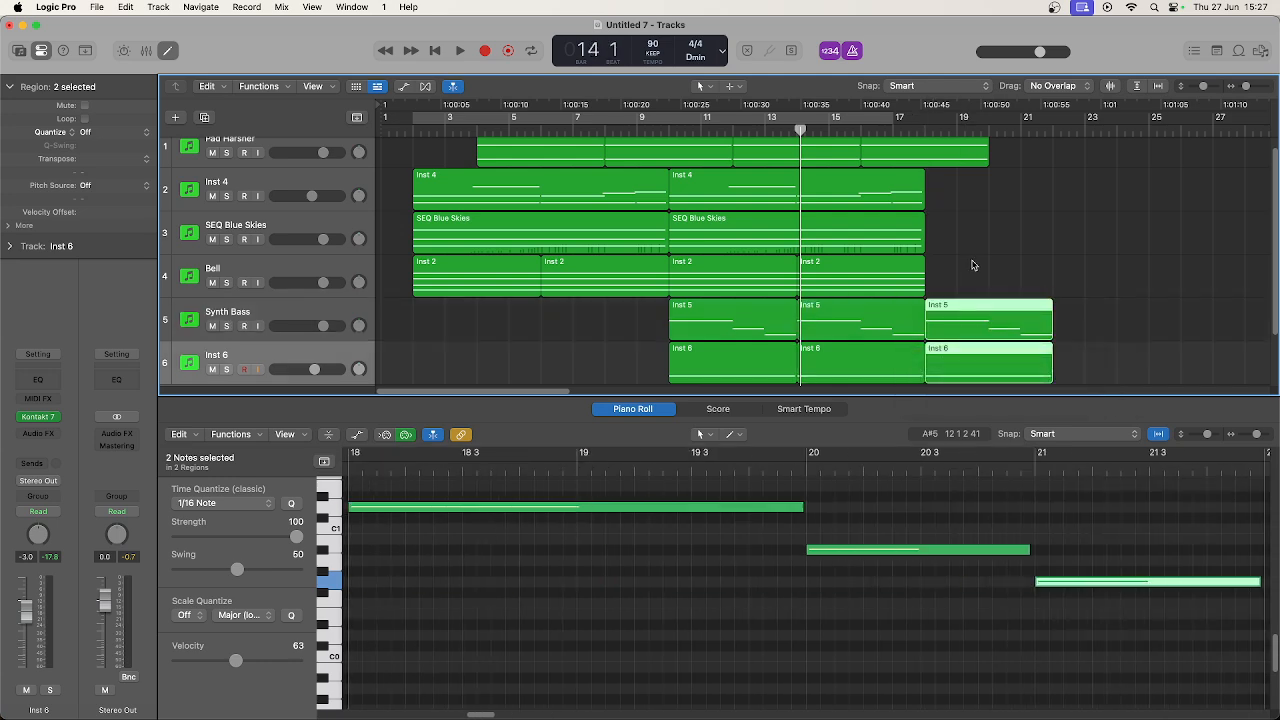
Delete the last Pad Harsher region, which starts at bar 16.
scroll(343, 208, up, 1)
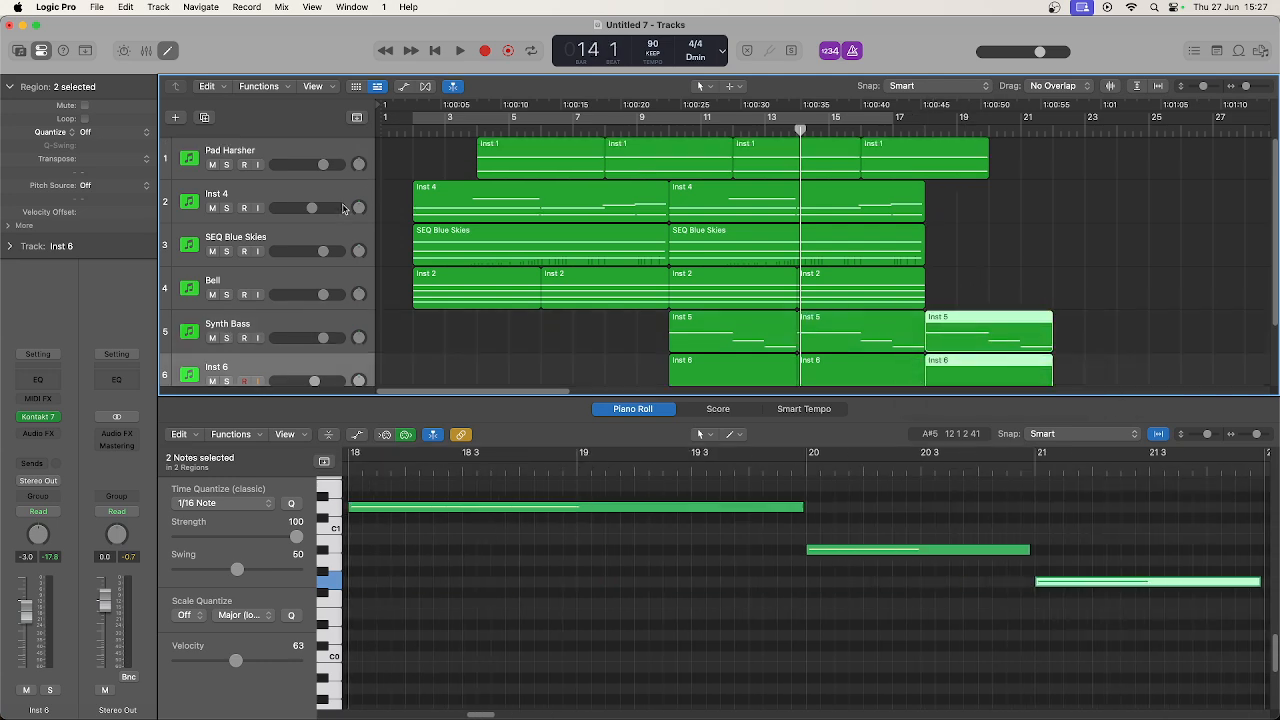
click(288, 148)
drag(1023, 161, 808, 163)
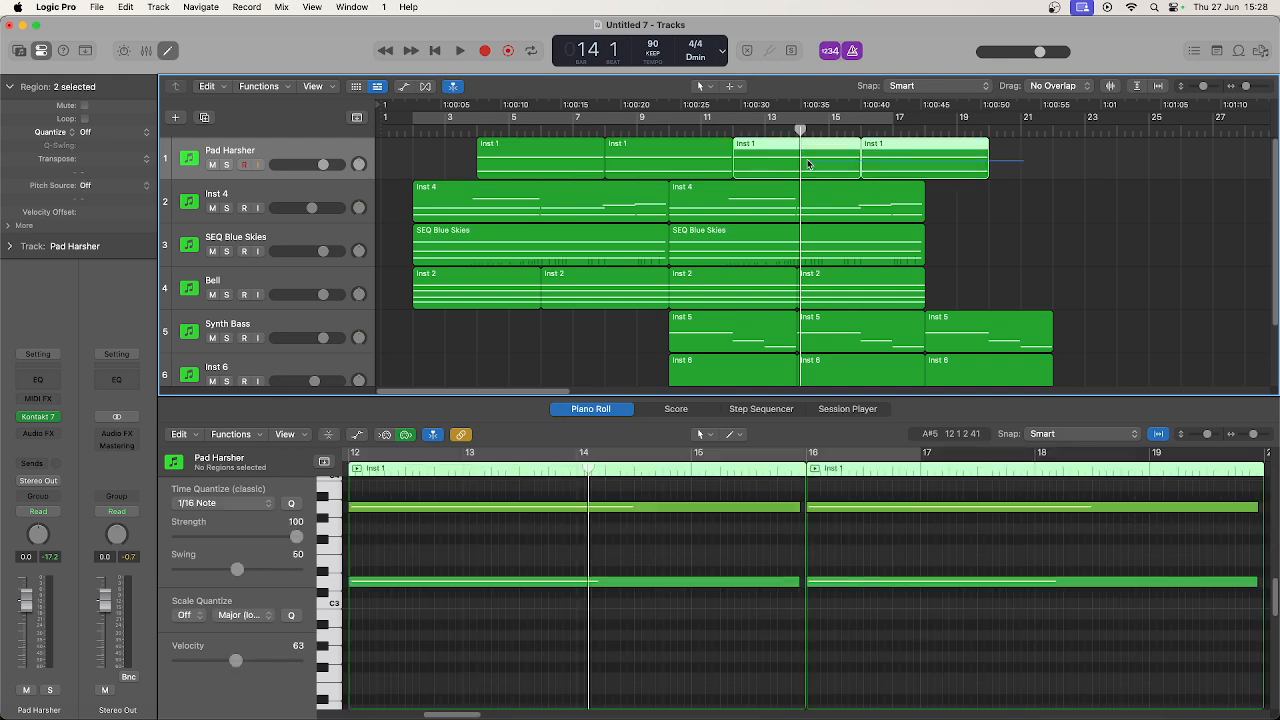
click(1006, 170)
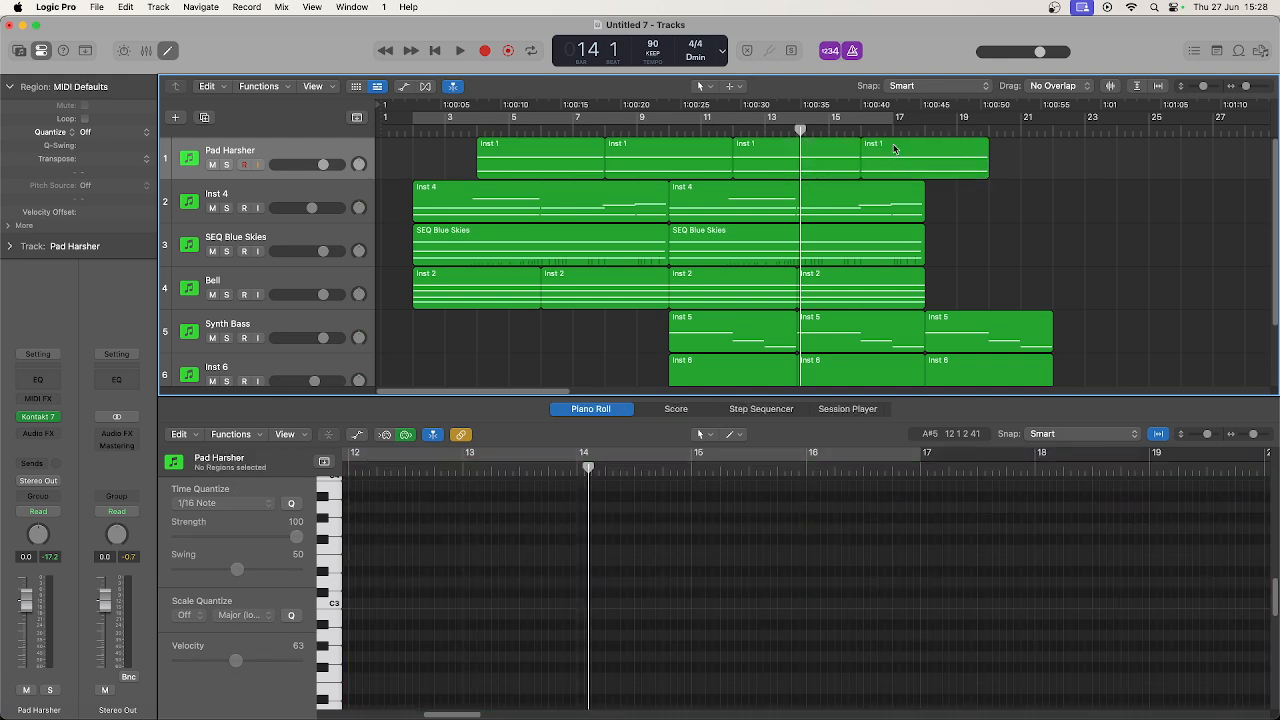
click(894, 148)
key(Delete)
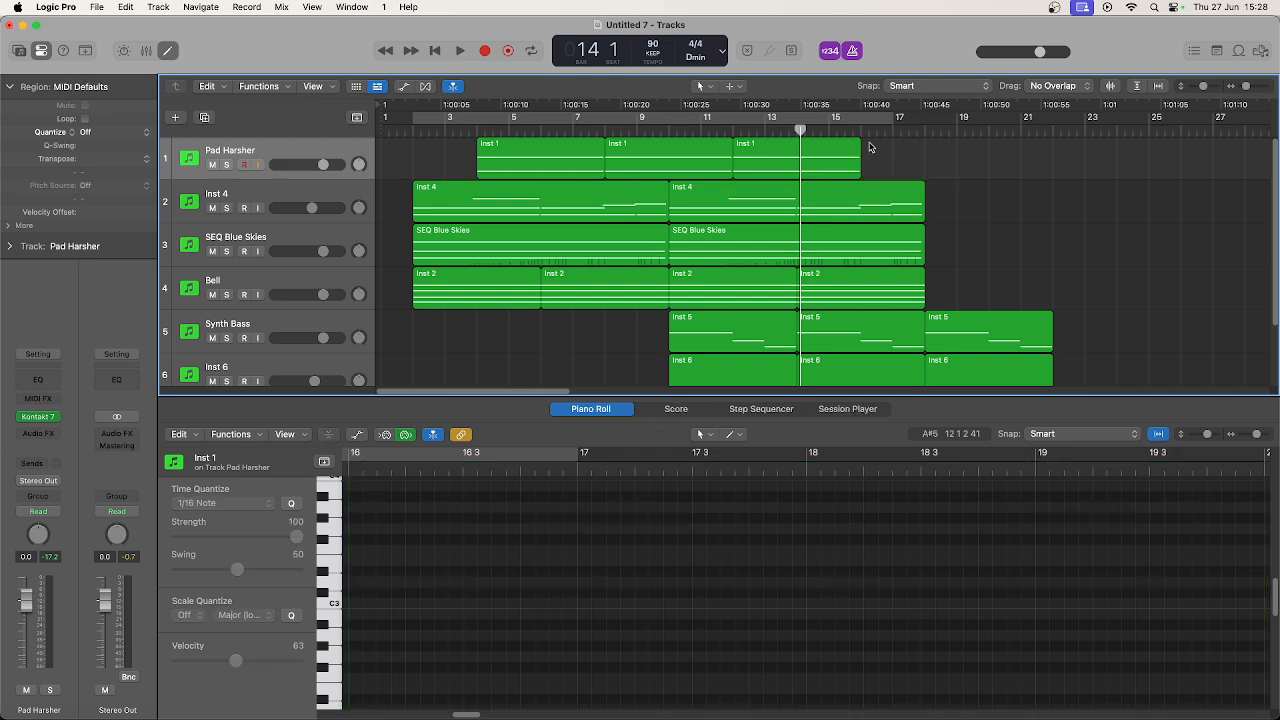
Shorten the last Pad Harsher region to end at bar 14 and play the arrangement back from bar 12 with that track selected.
drag(858, 171, 797, 170)
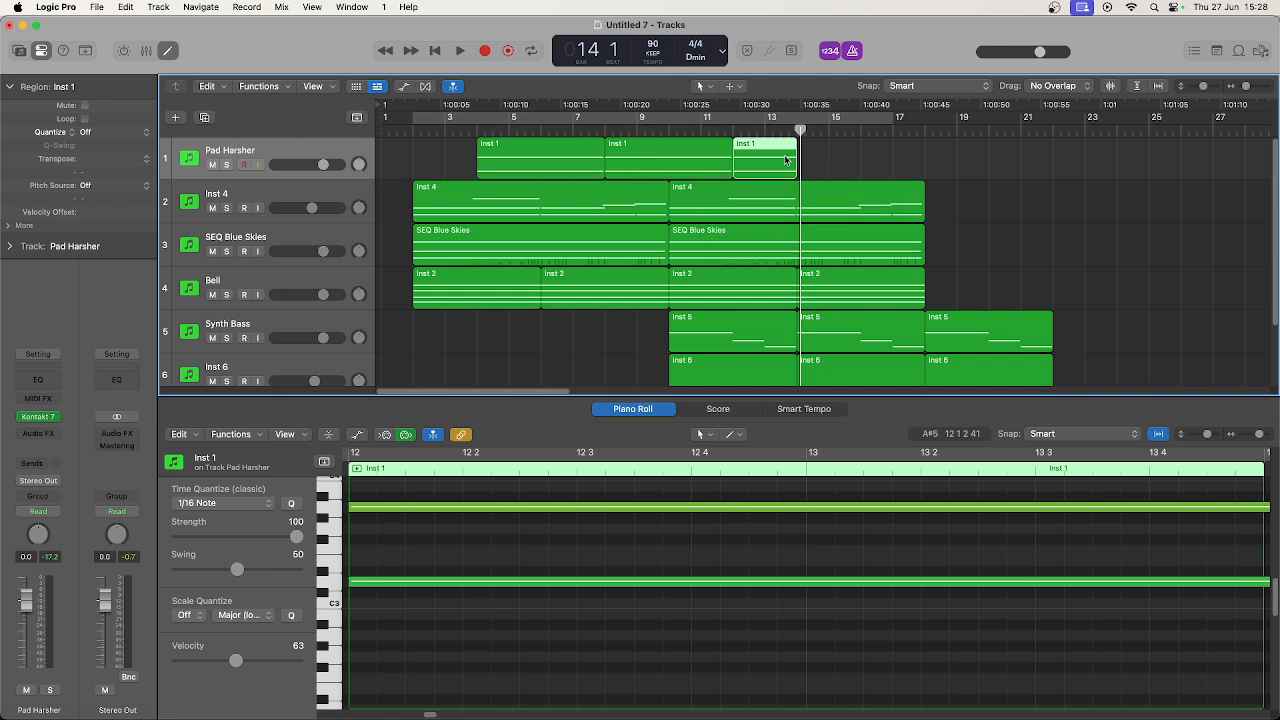
key(space)
click(734, 131)
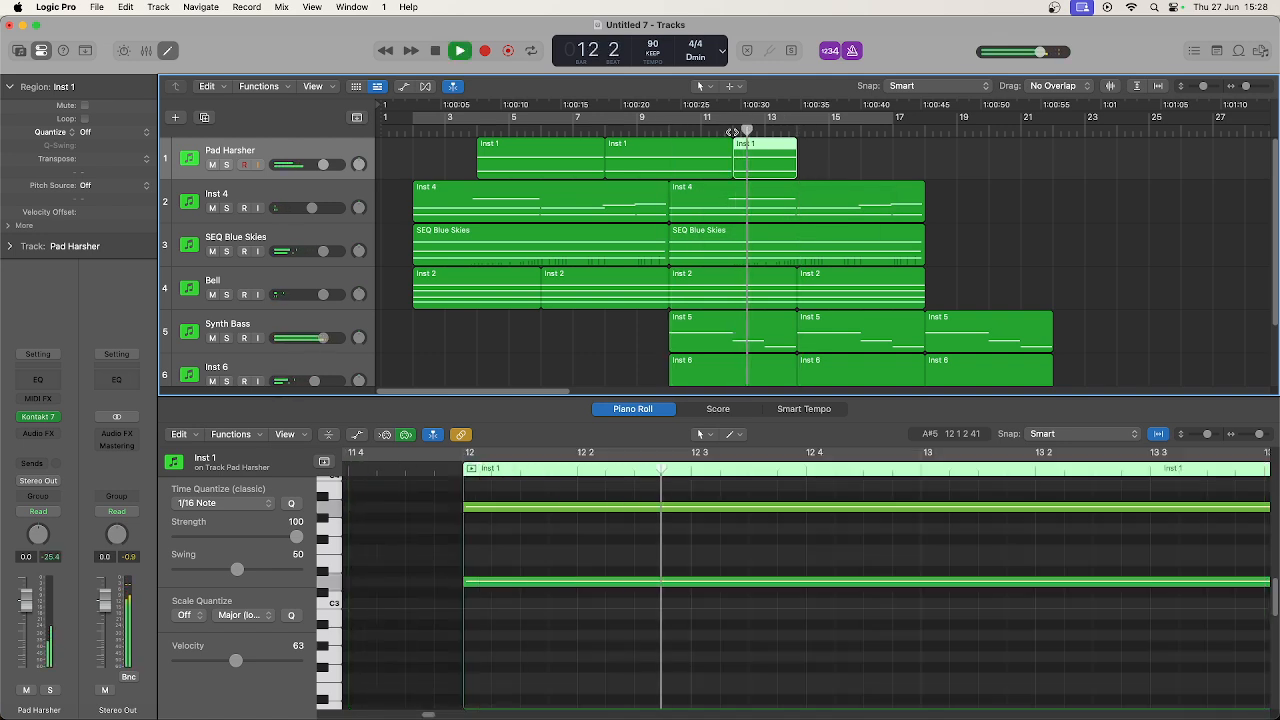
click(322, 155)
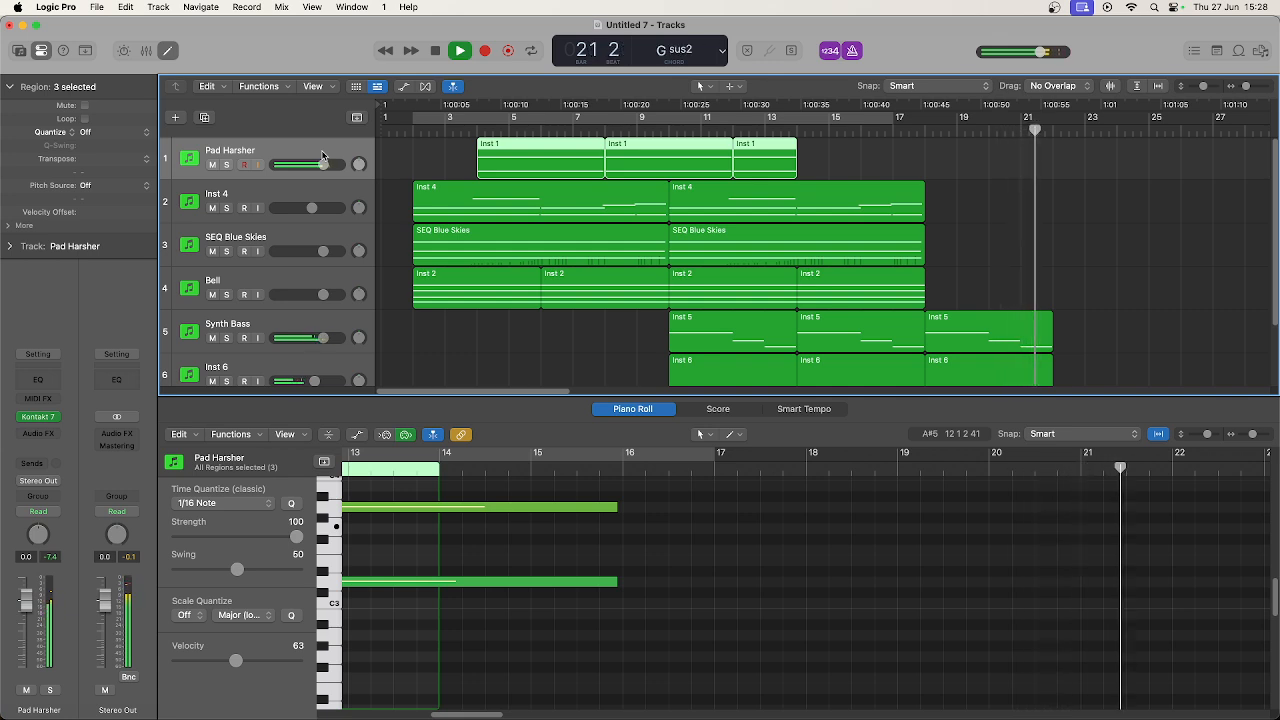
key(space)
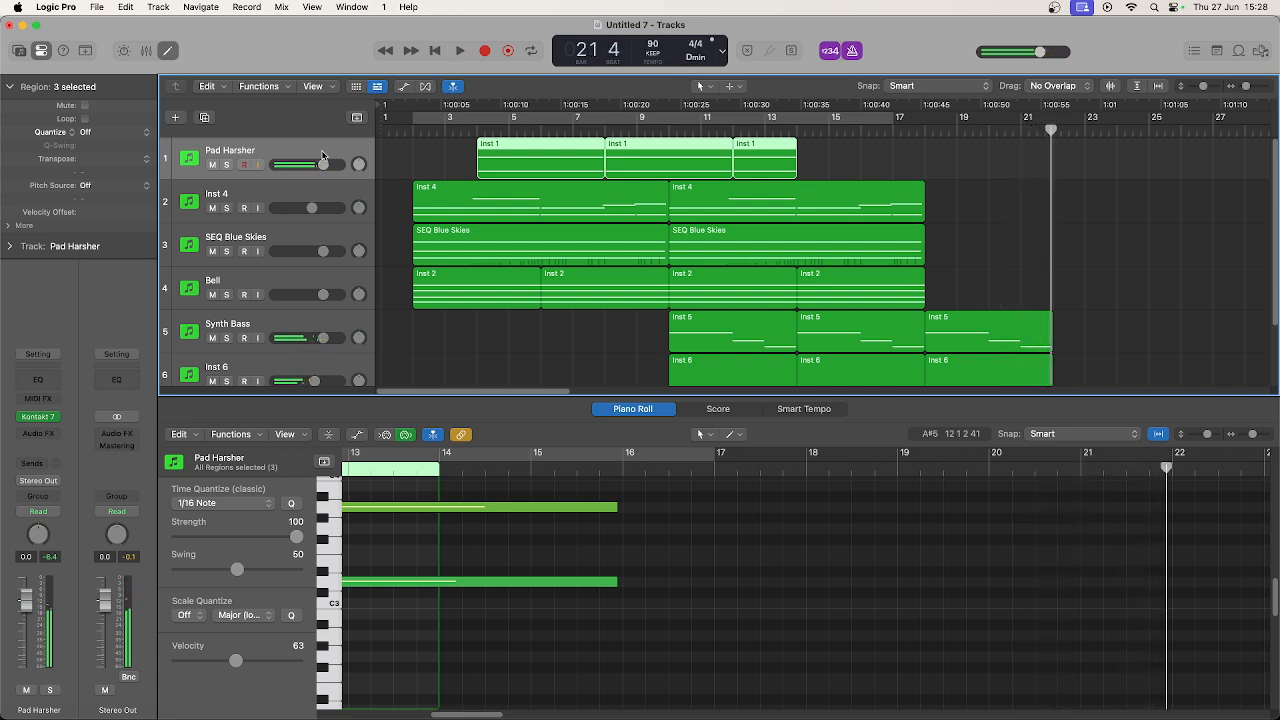
Record a new chord part on the Pad Harsher track from bar 14 to bar 22, select all its notes and play it back.
click(797, 132)
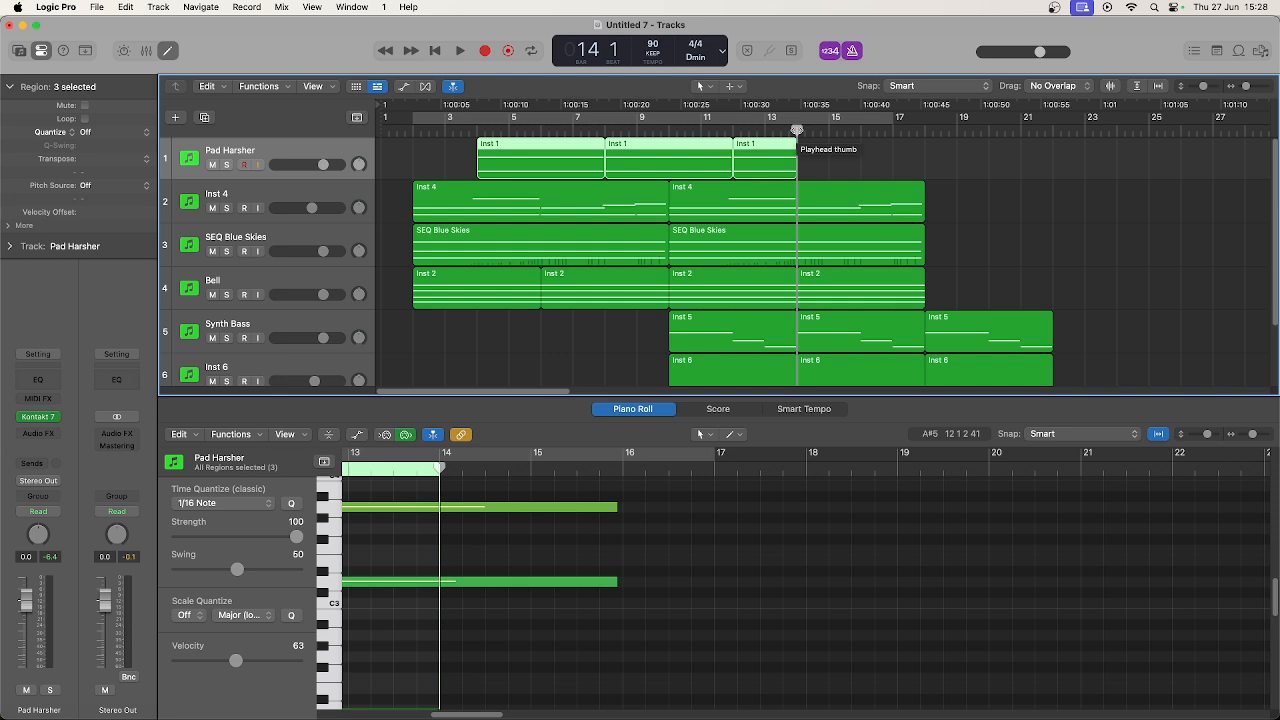
key(r)
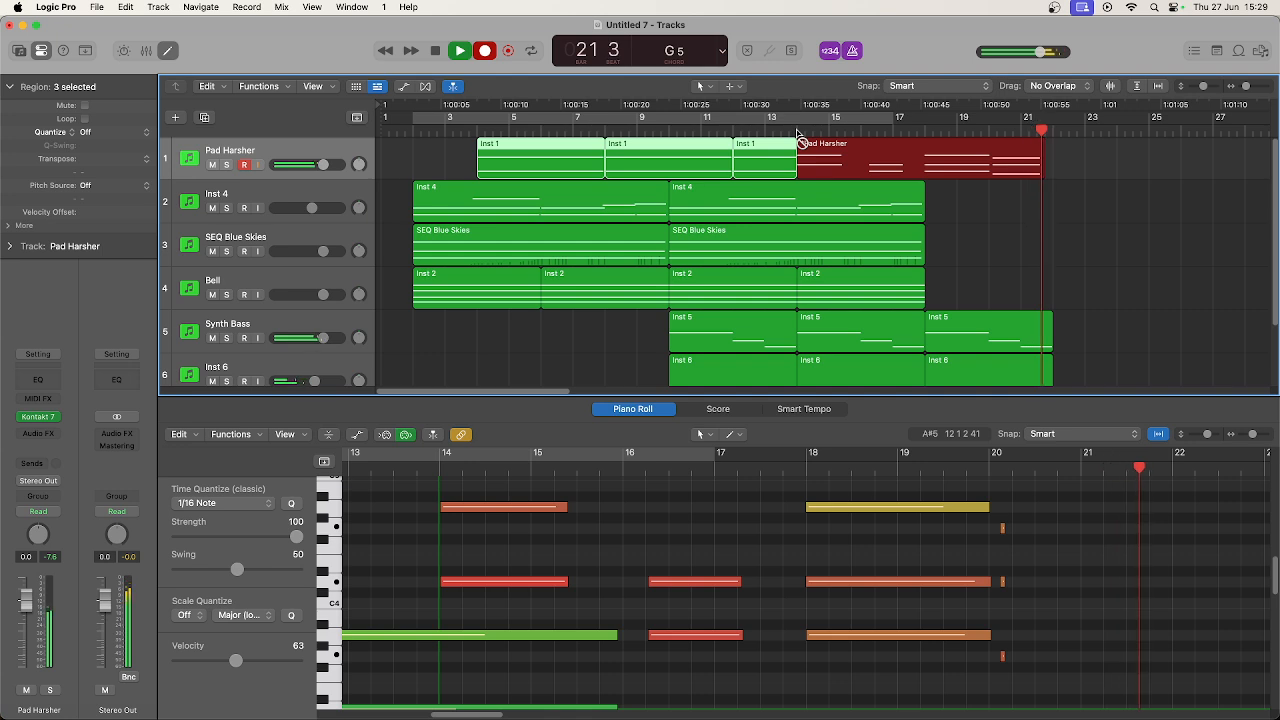
key(space)
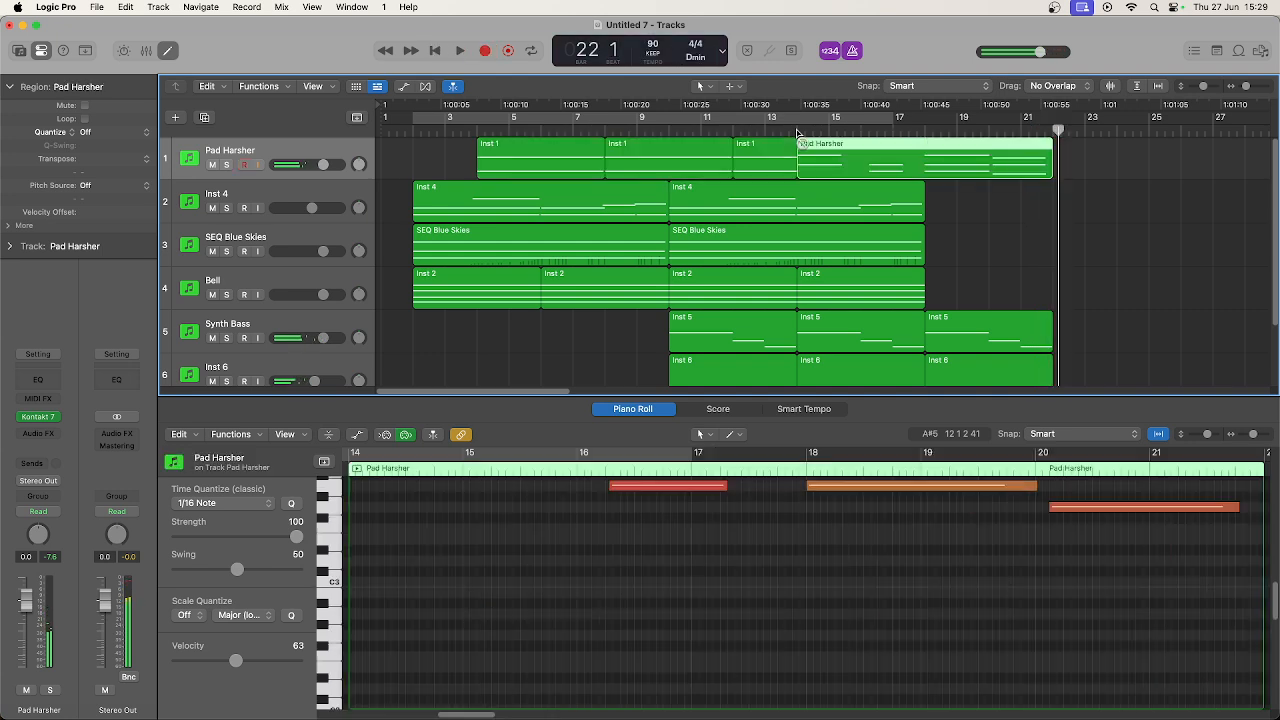
click(868, 622)
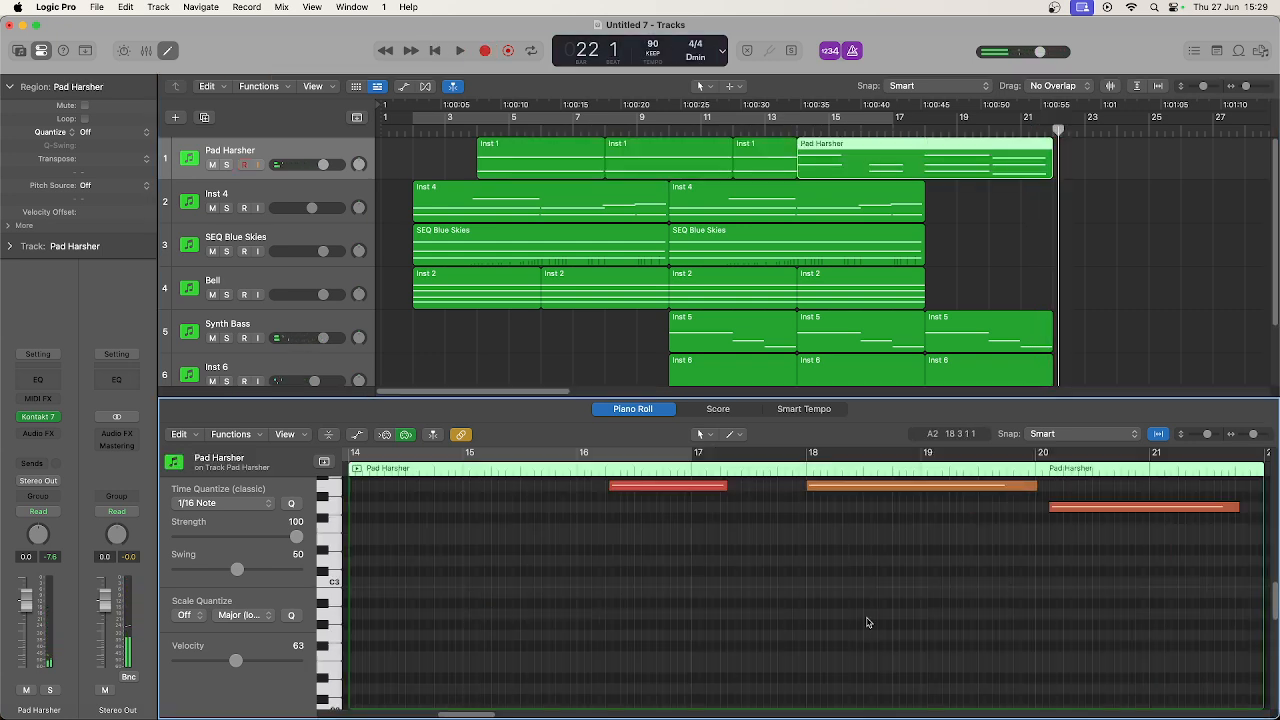
key(super+a)
key(space)
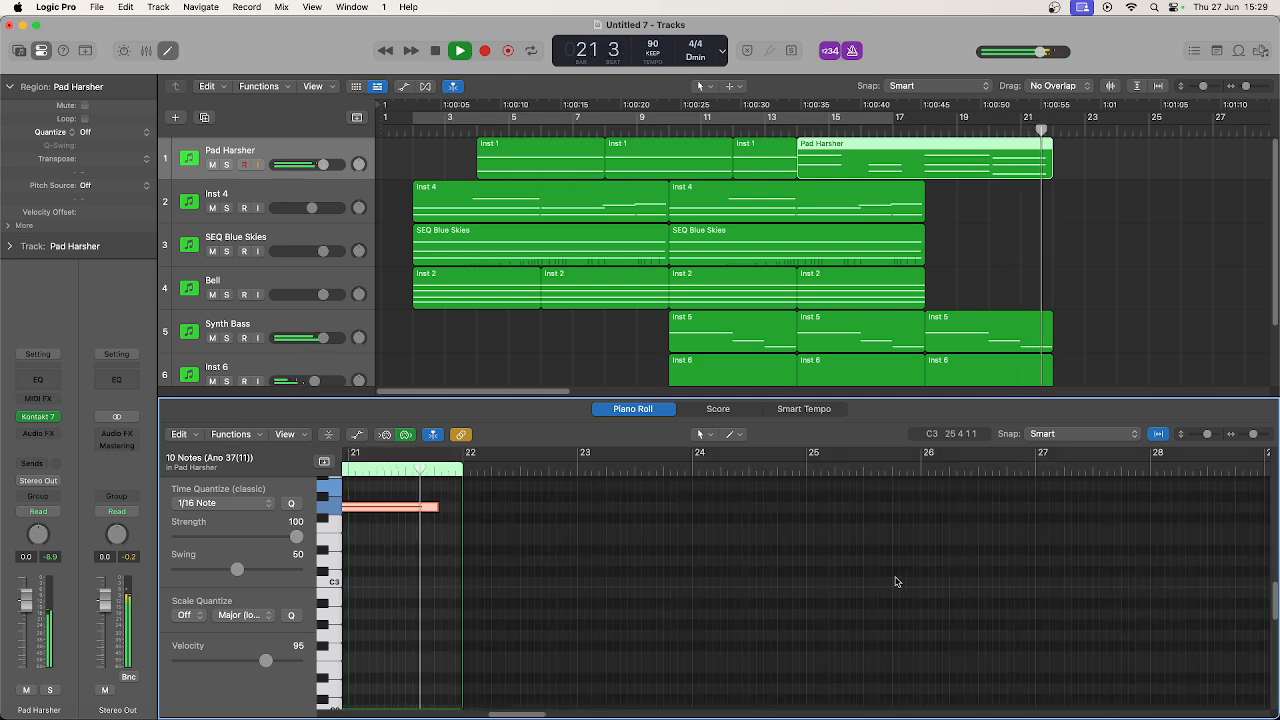
key(space)
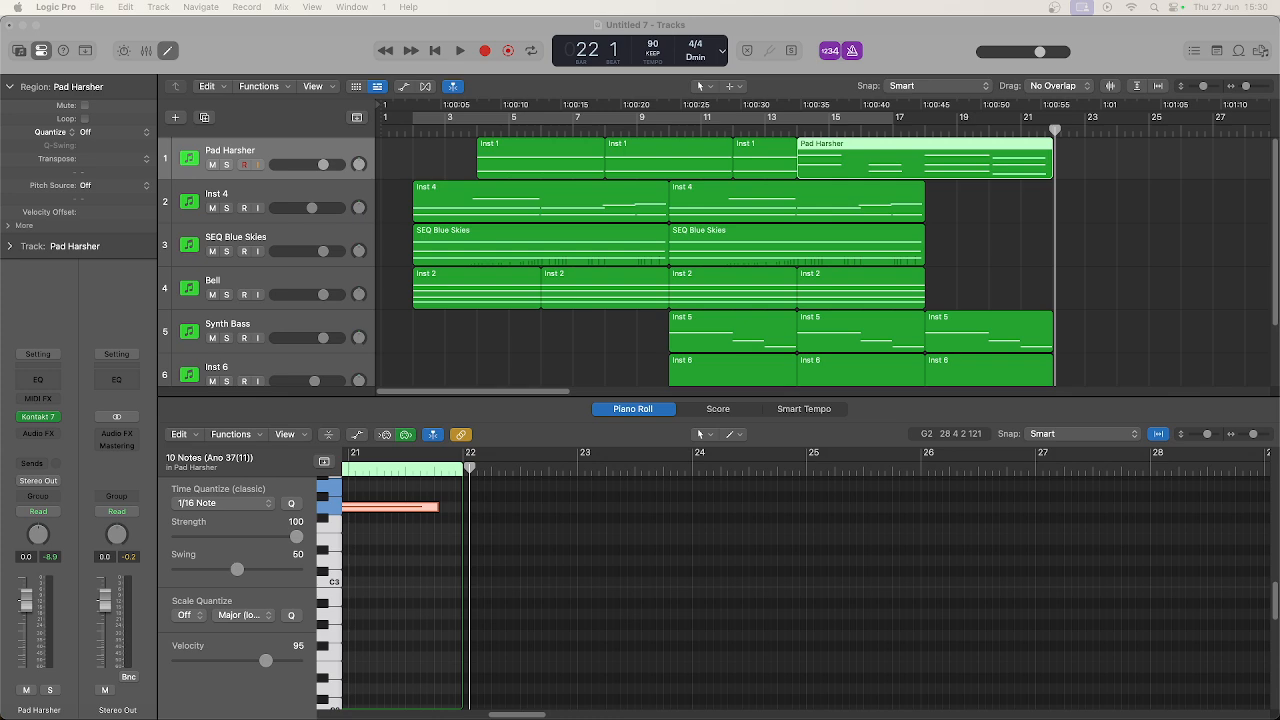
Add a software instrument track below Inst 6 and load Kontakt 7 as its instrument.
scroll(440, 378, down, 2)
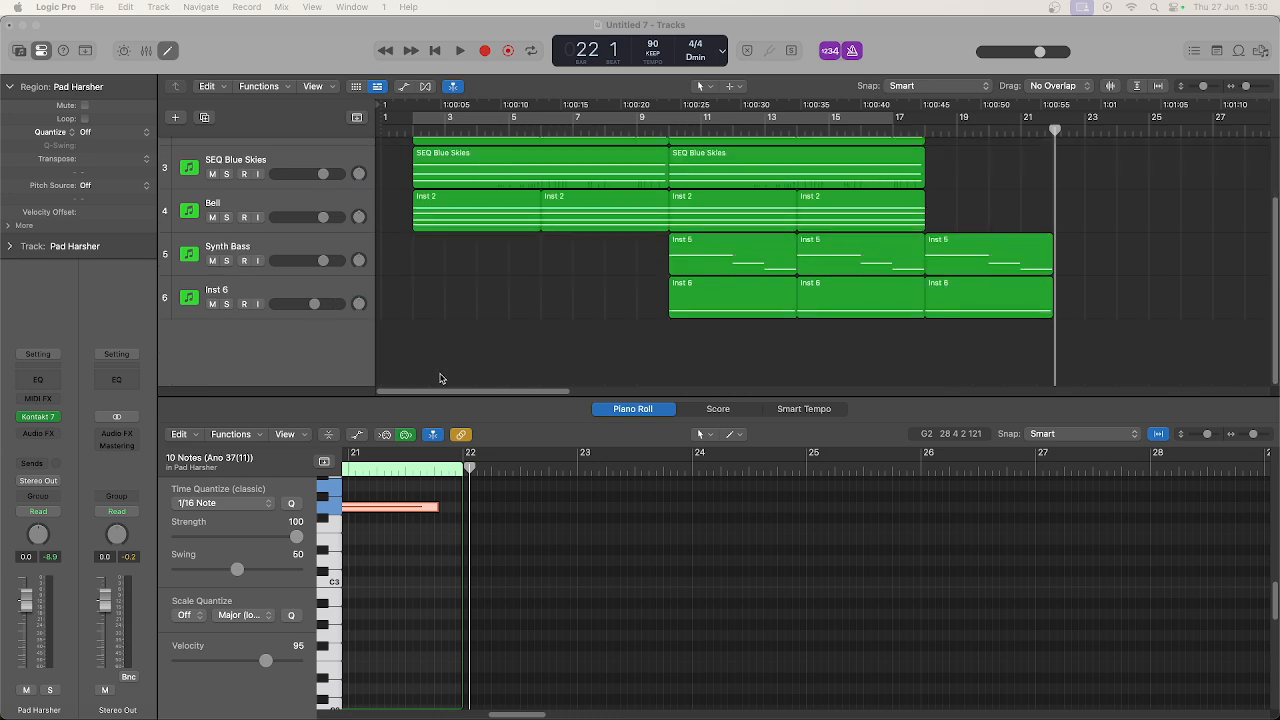
click(266, 289)
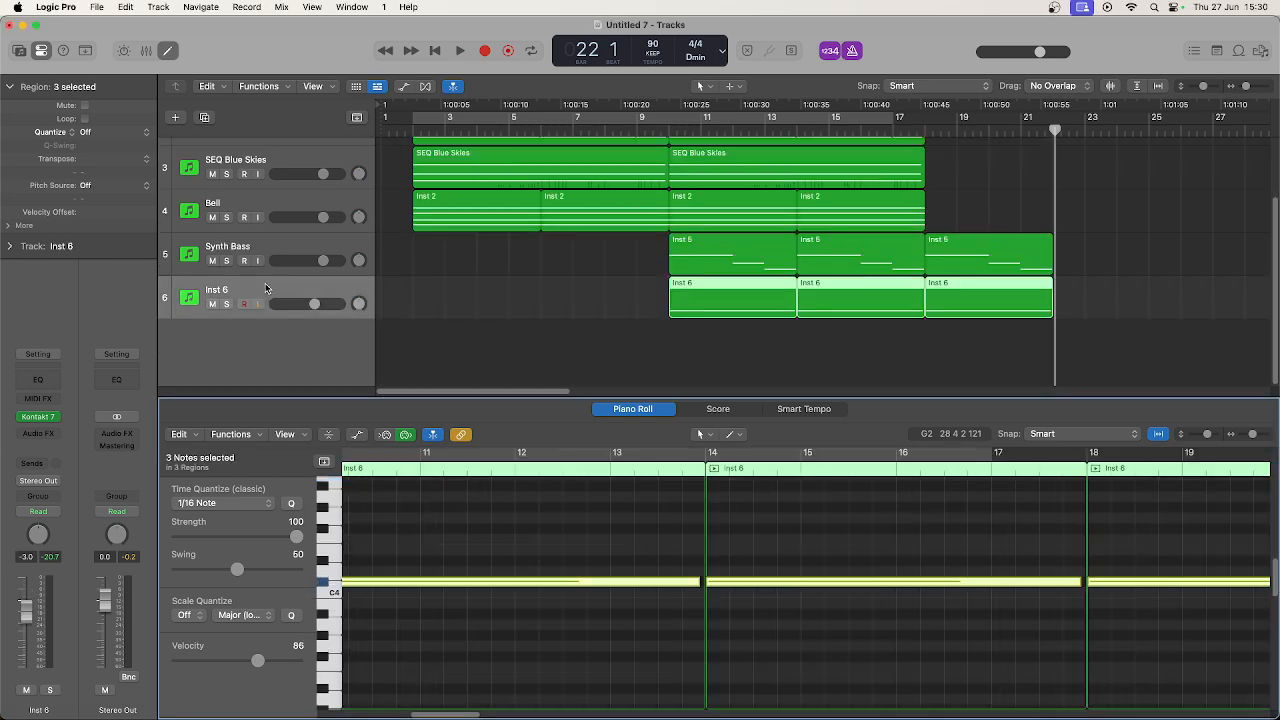
click(183, 118)
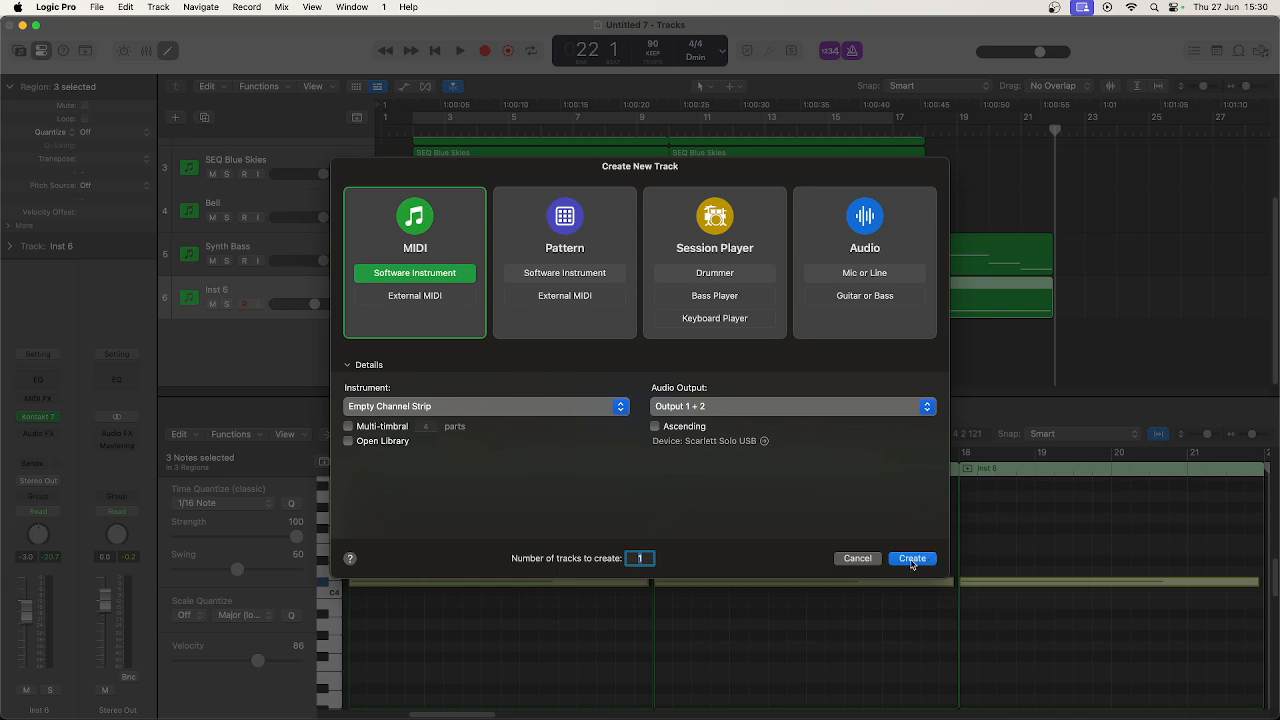
click(911, 560)
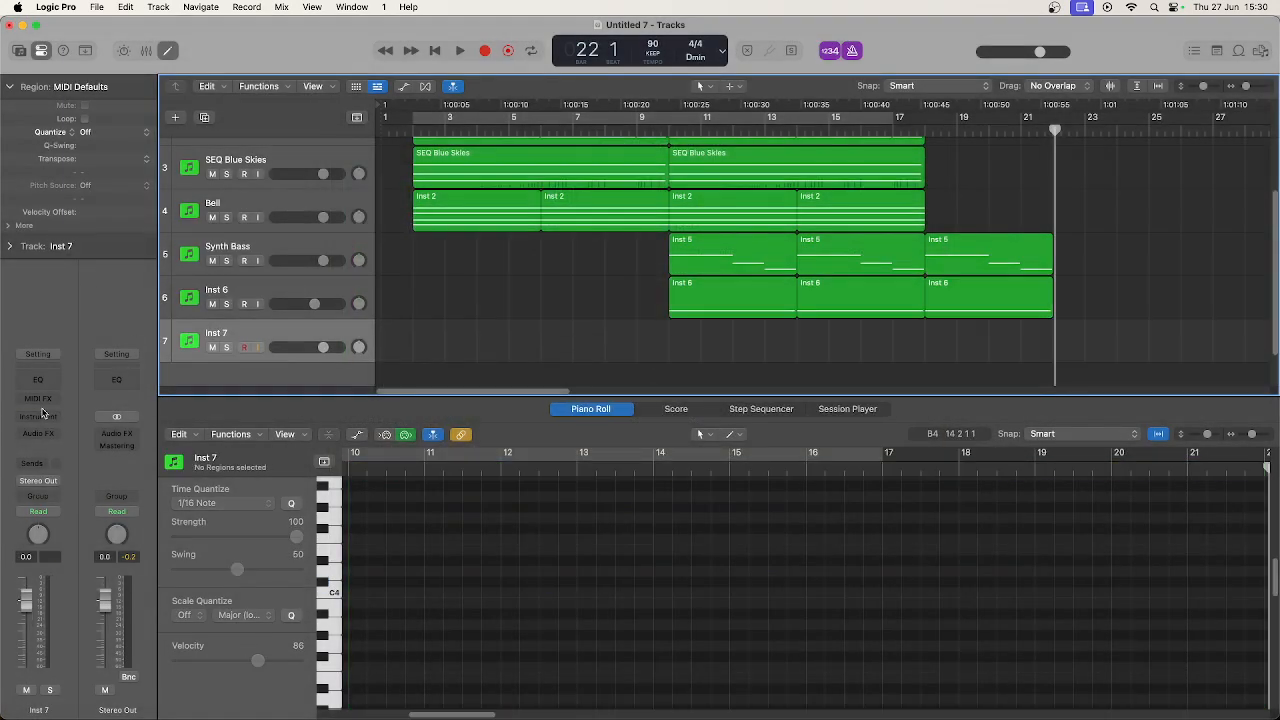
click(40, 415)
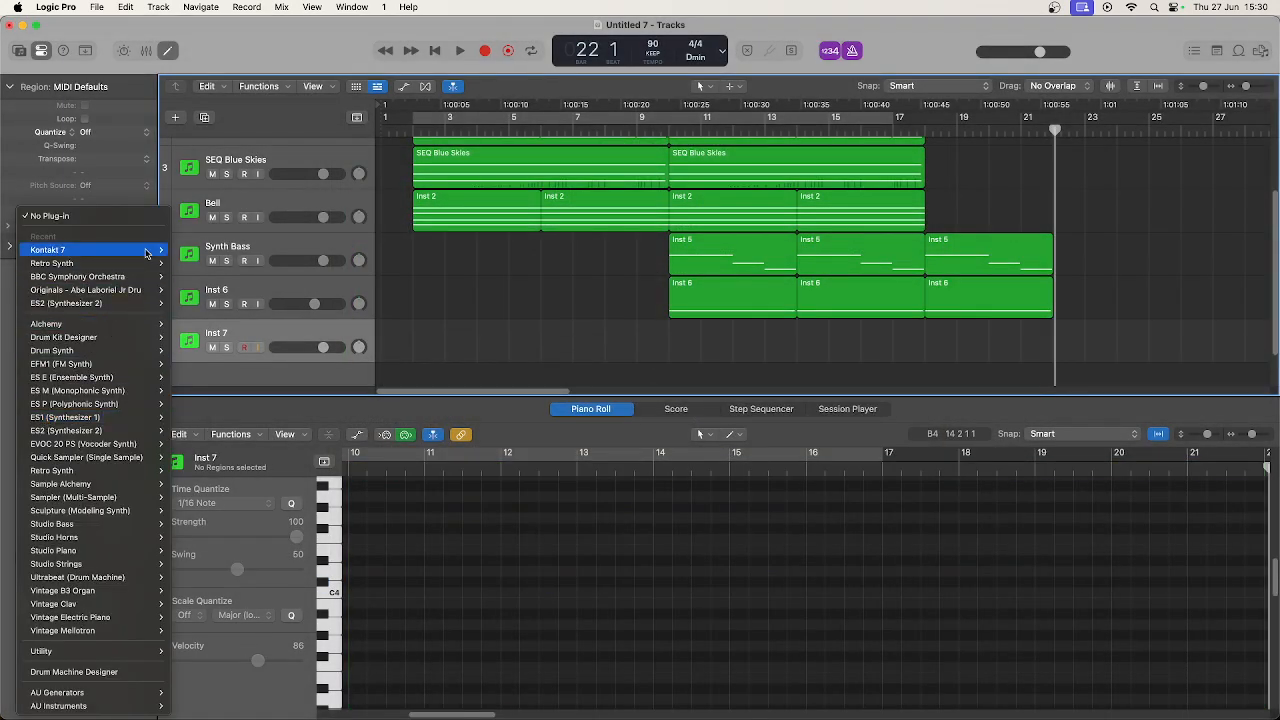
mouse_move(146, 251)
click(210, 268)
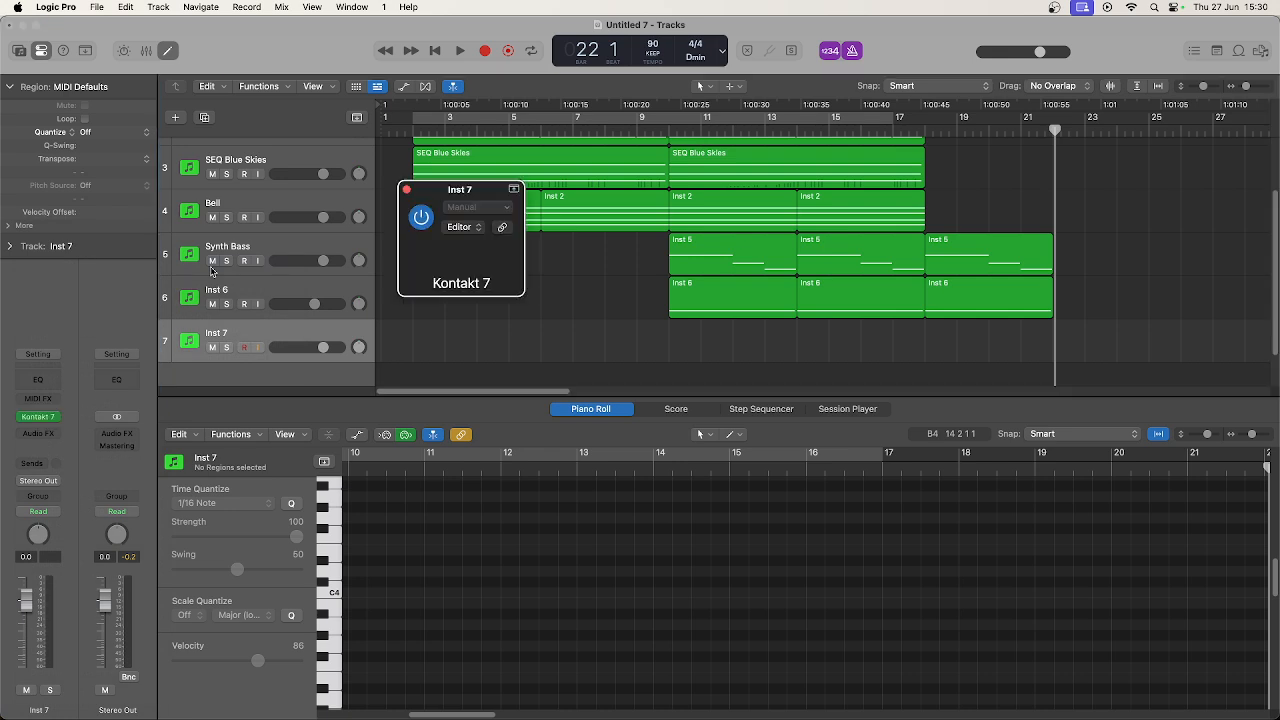
Load The Grandeur piano from the Kontakt library on the Inst 7 track and close the plug-in window.
scroll(559, 443, down, 1)
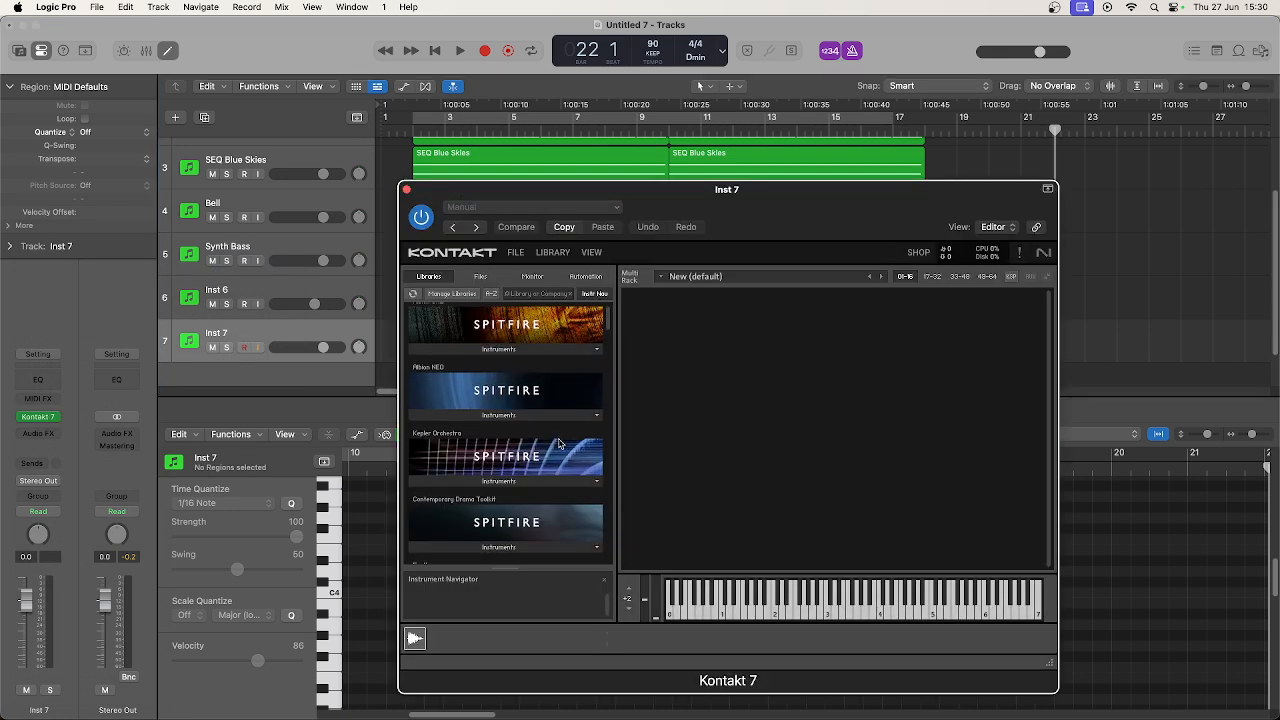
scroll(559, 443, down, 10)
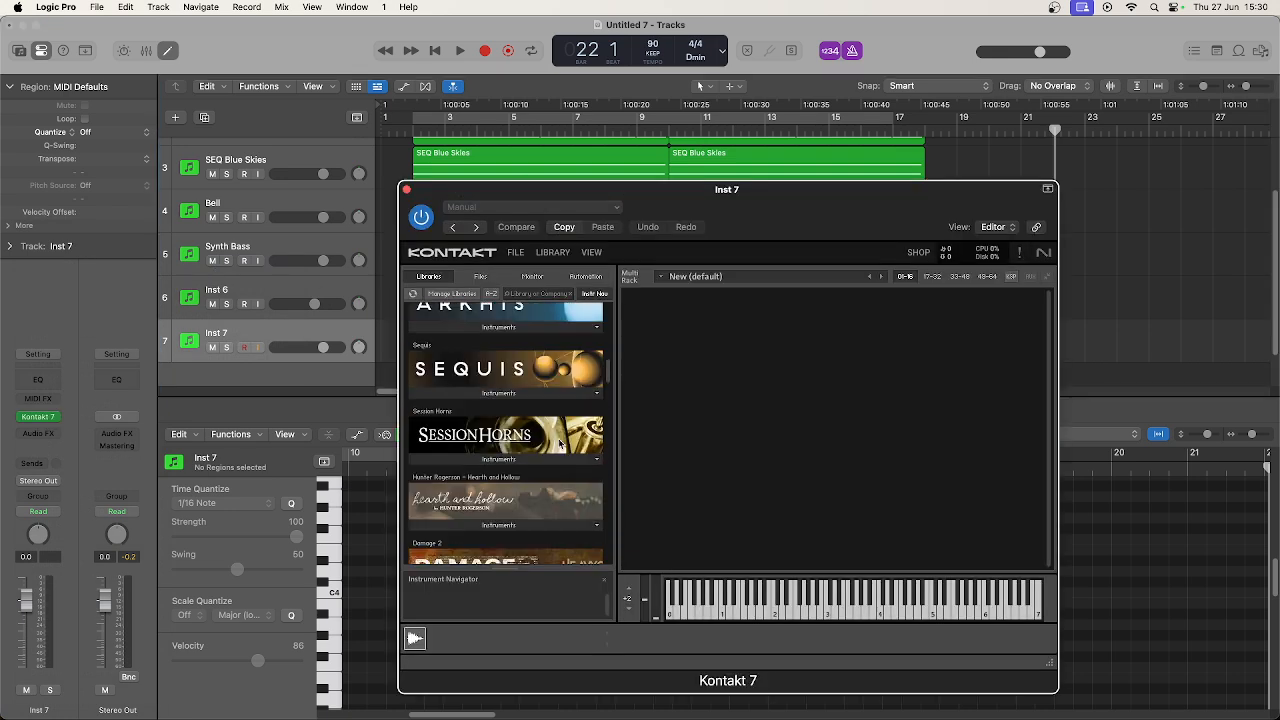
scroll(559, 443, down, 15)
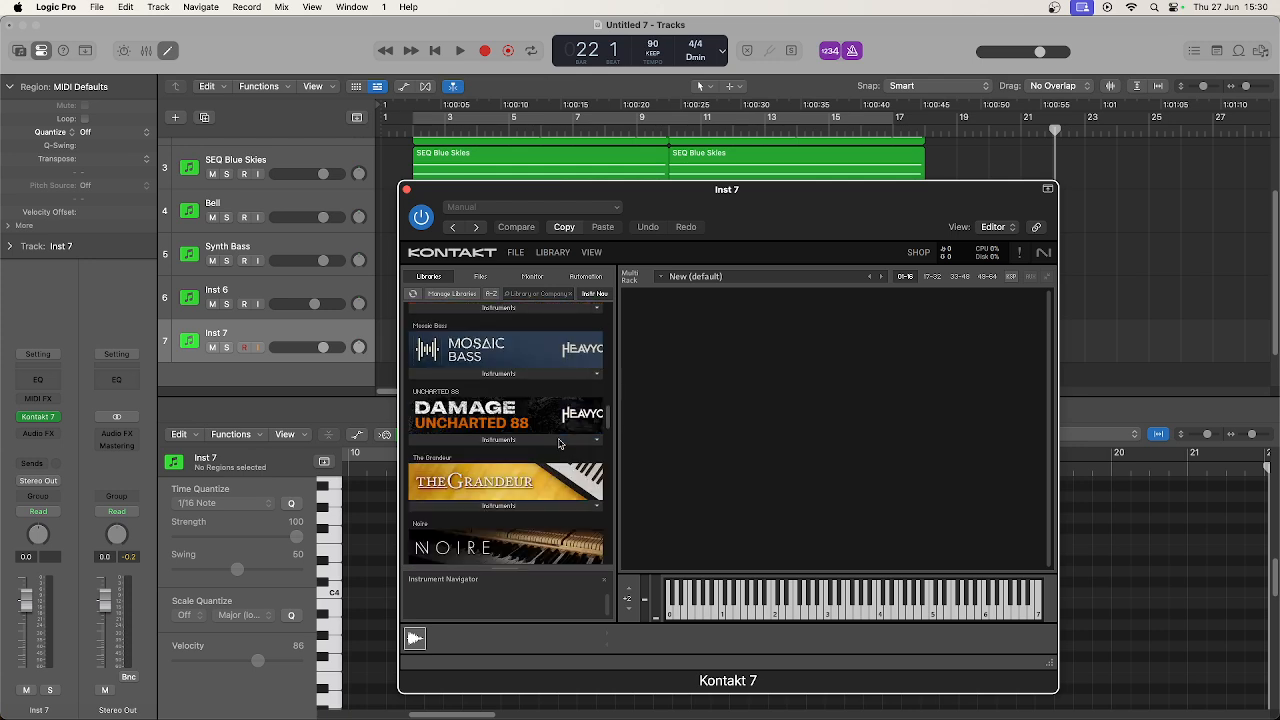
scroll(559, 443, down, 1)
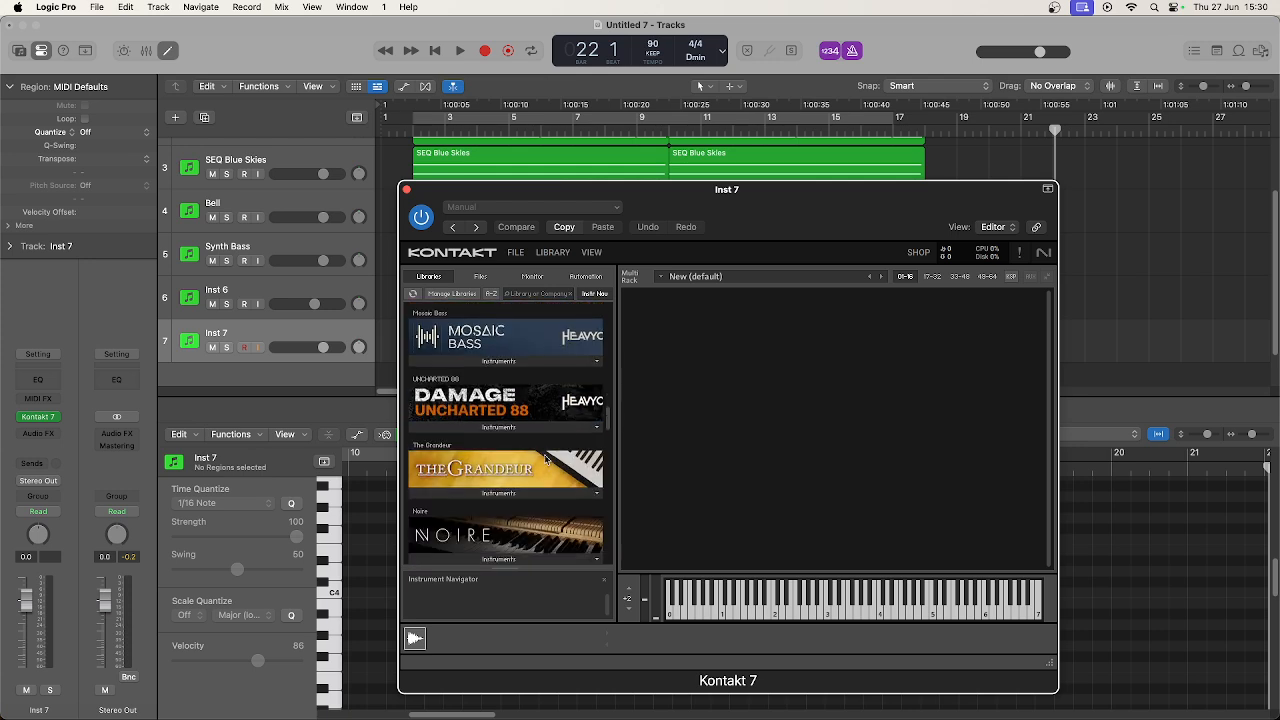
click(522, 491)
drag(470, 510, 789, 452)
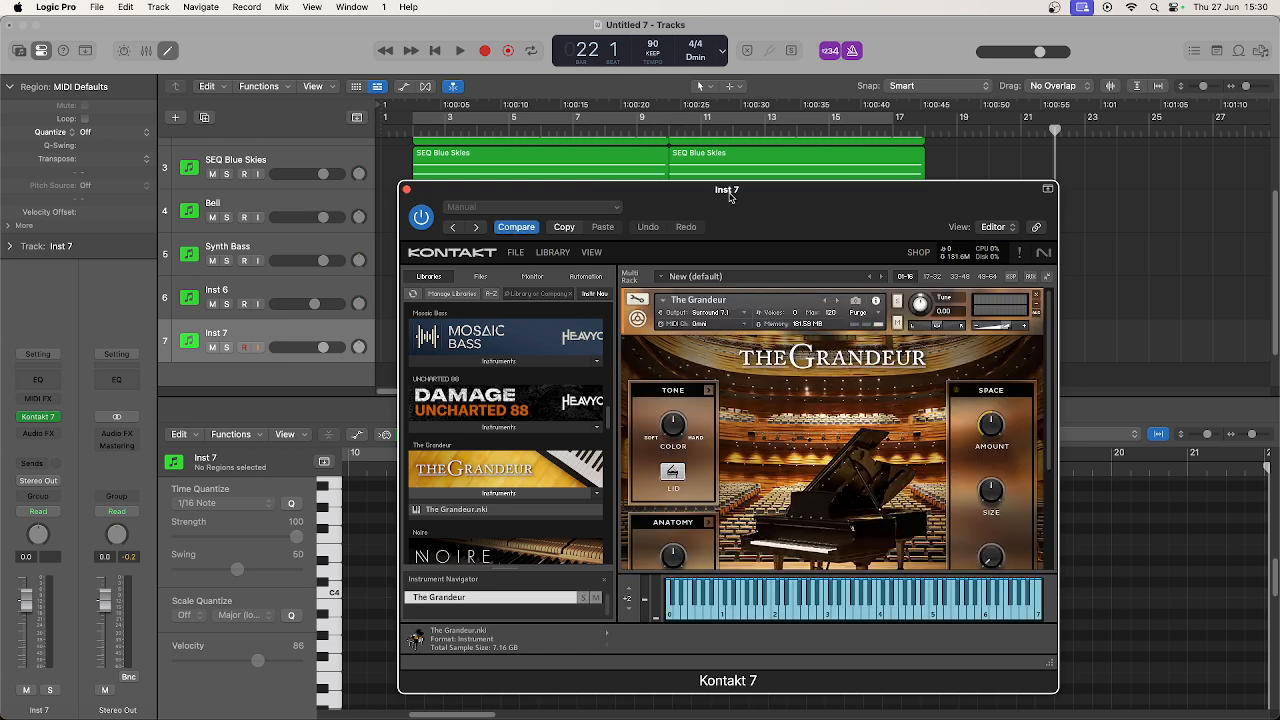
click(407, 191)
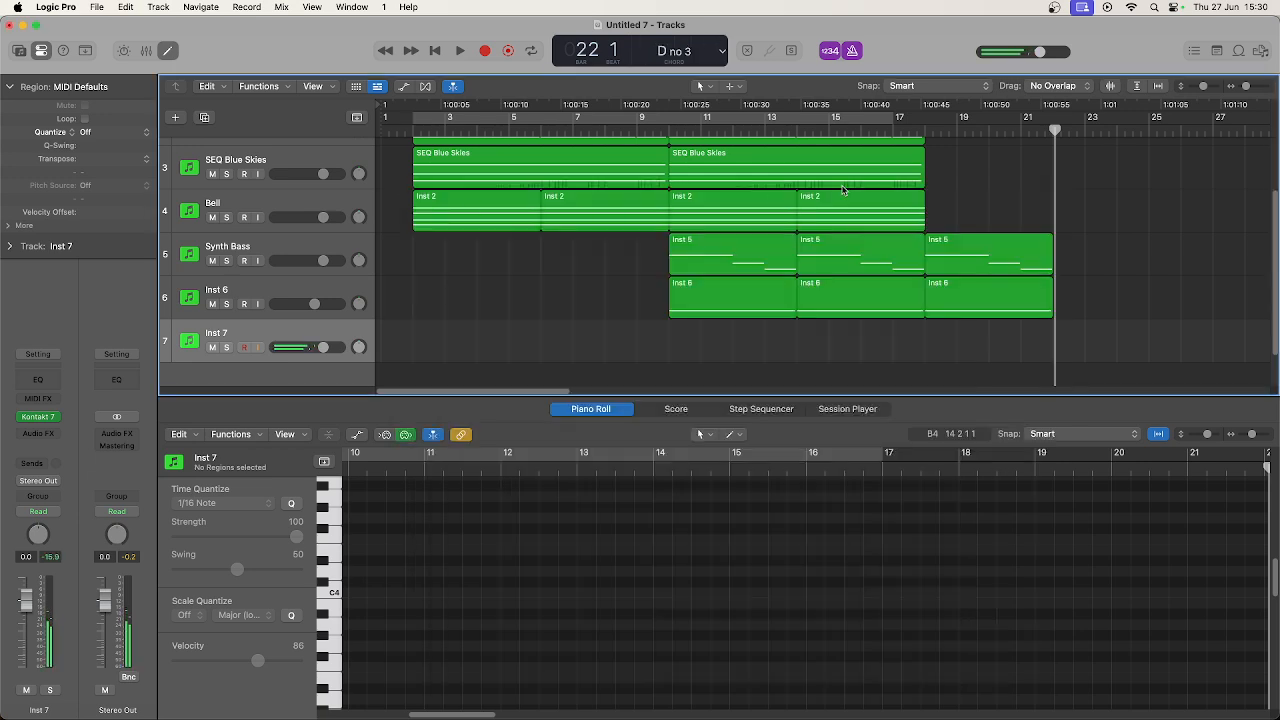
Play back from bar 21 to rehearse the piano entry at bar 22.
click(1018, 131)
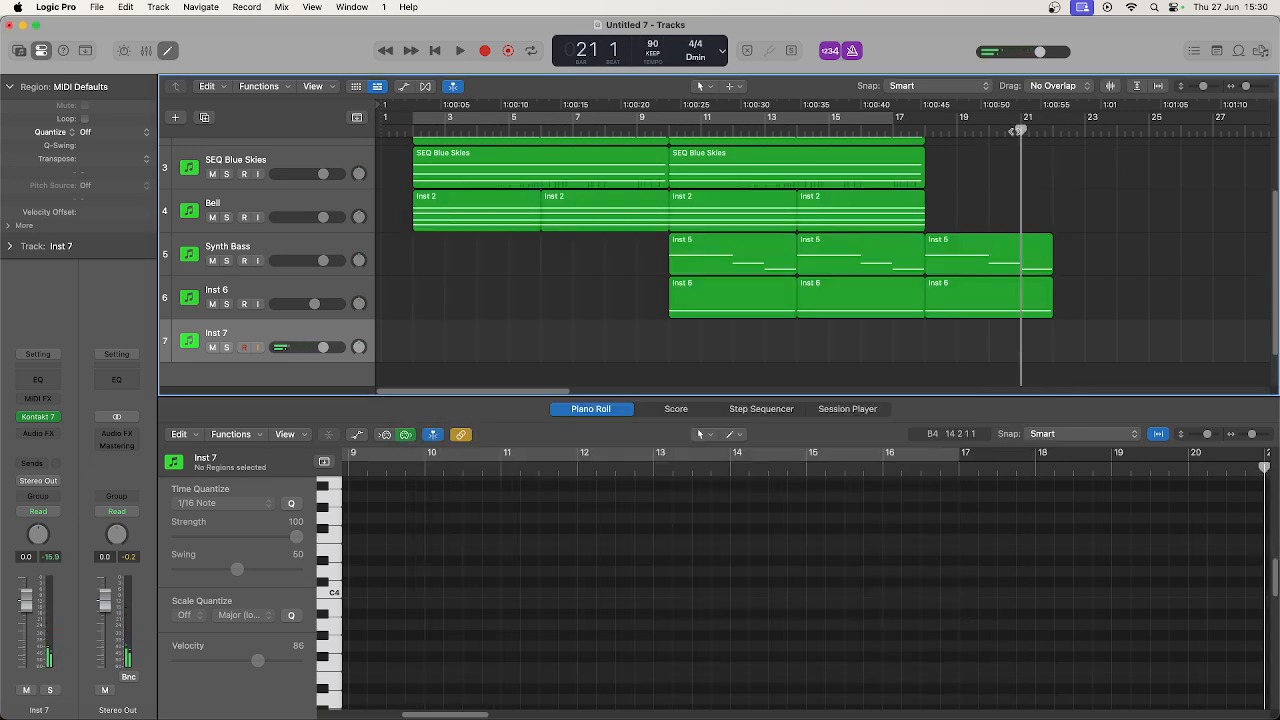
key(space)
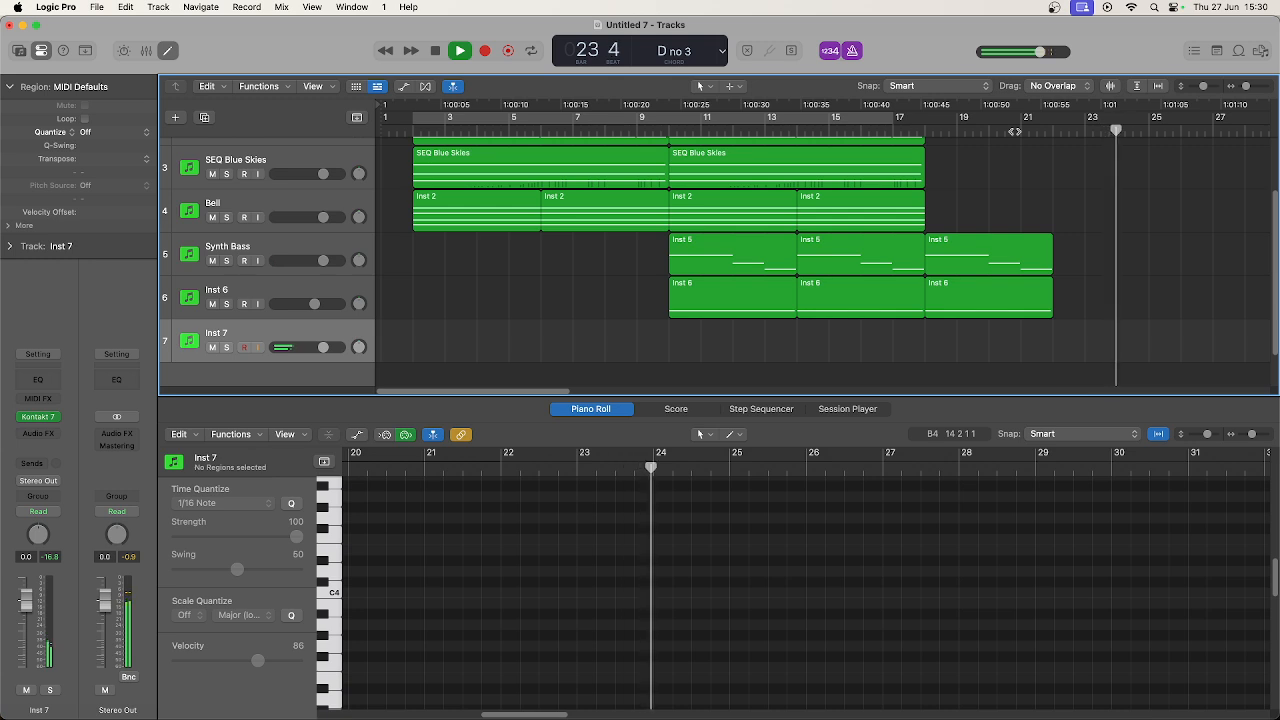
key(space)
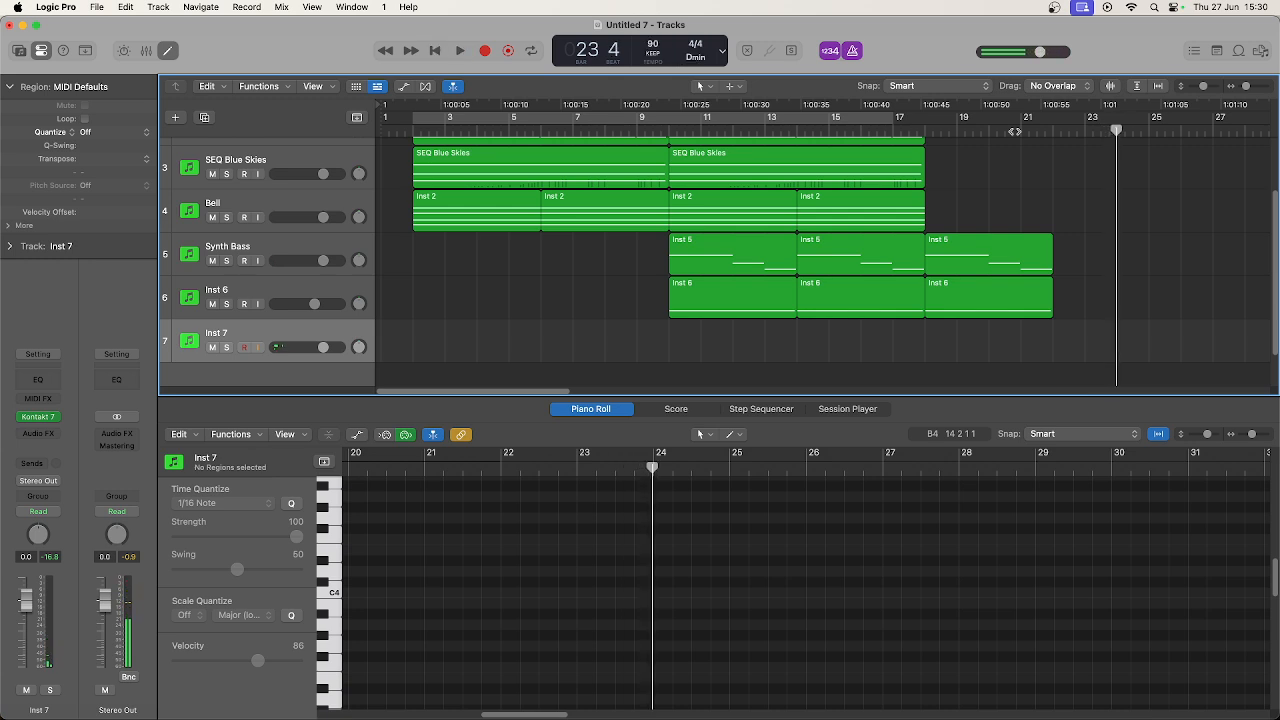
Record two sustained piano notes on the Inst 7 track from bar 22, select both and play them back.
click(1053, 131)
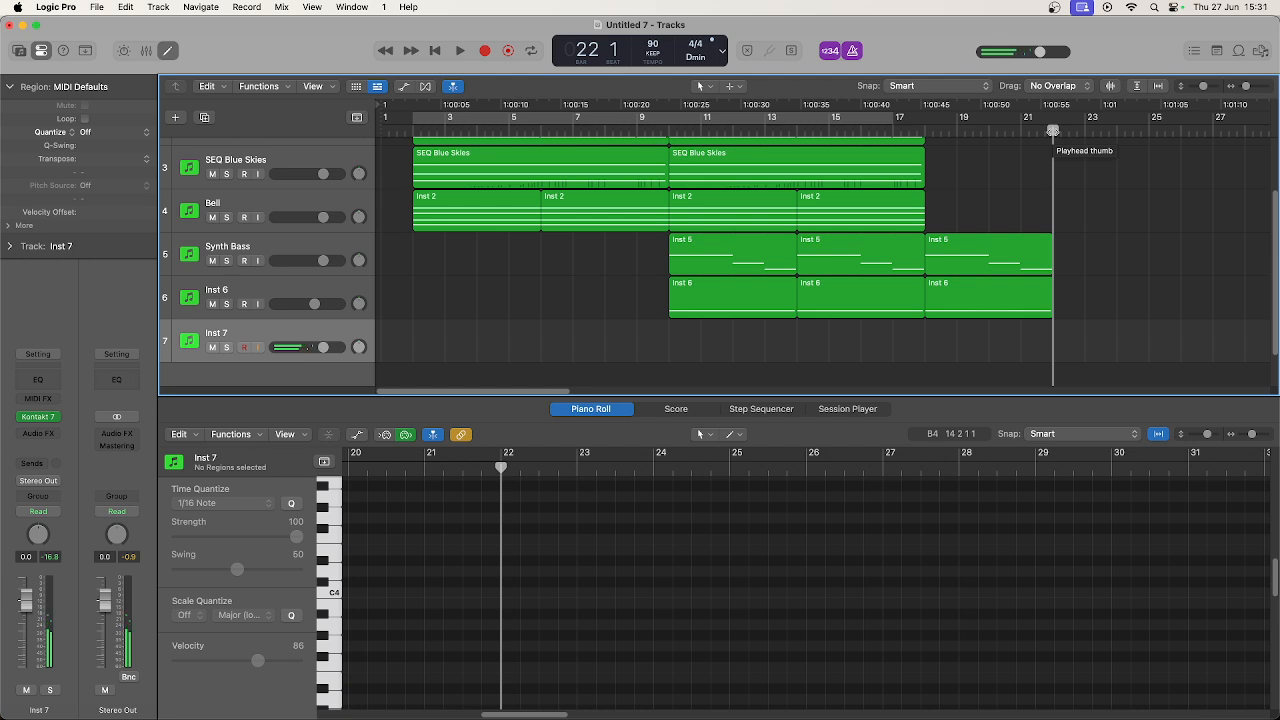
key(r)
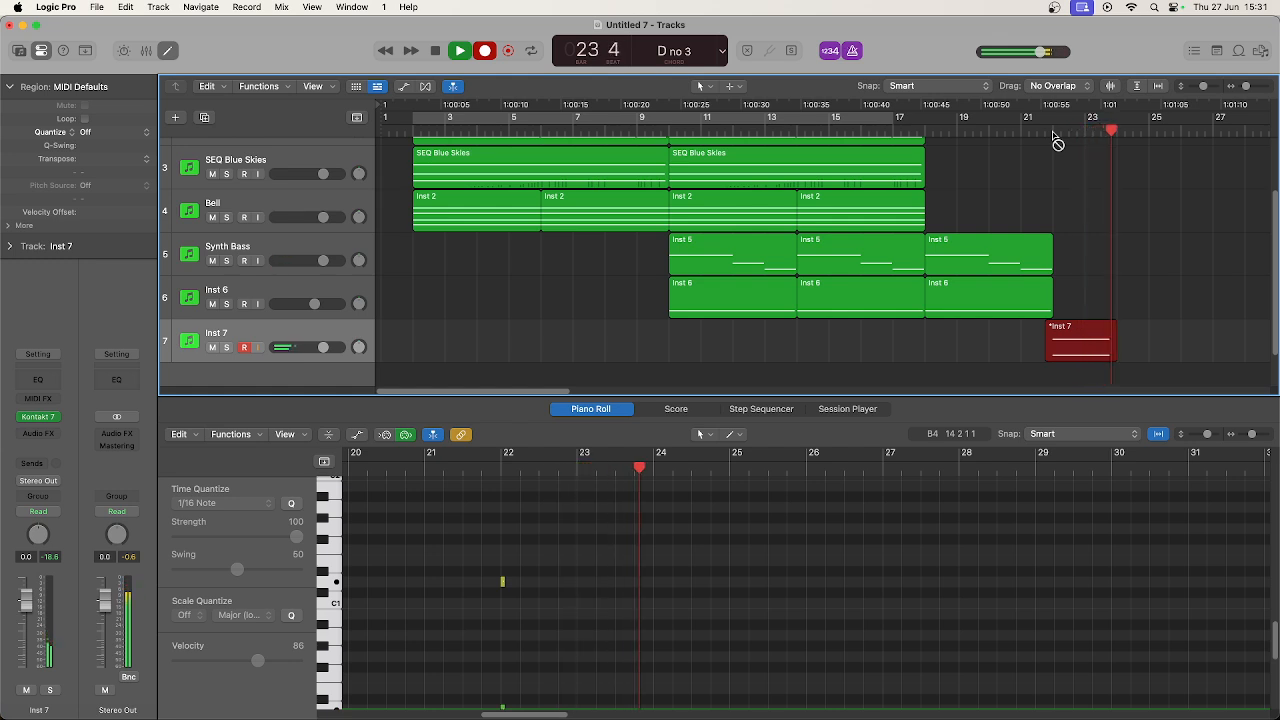
key(space)
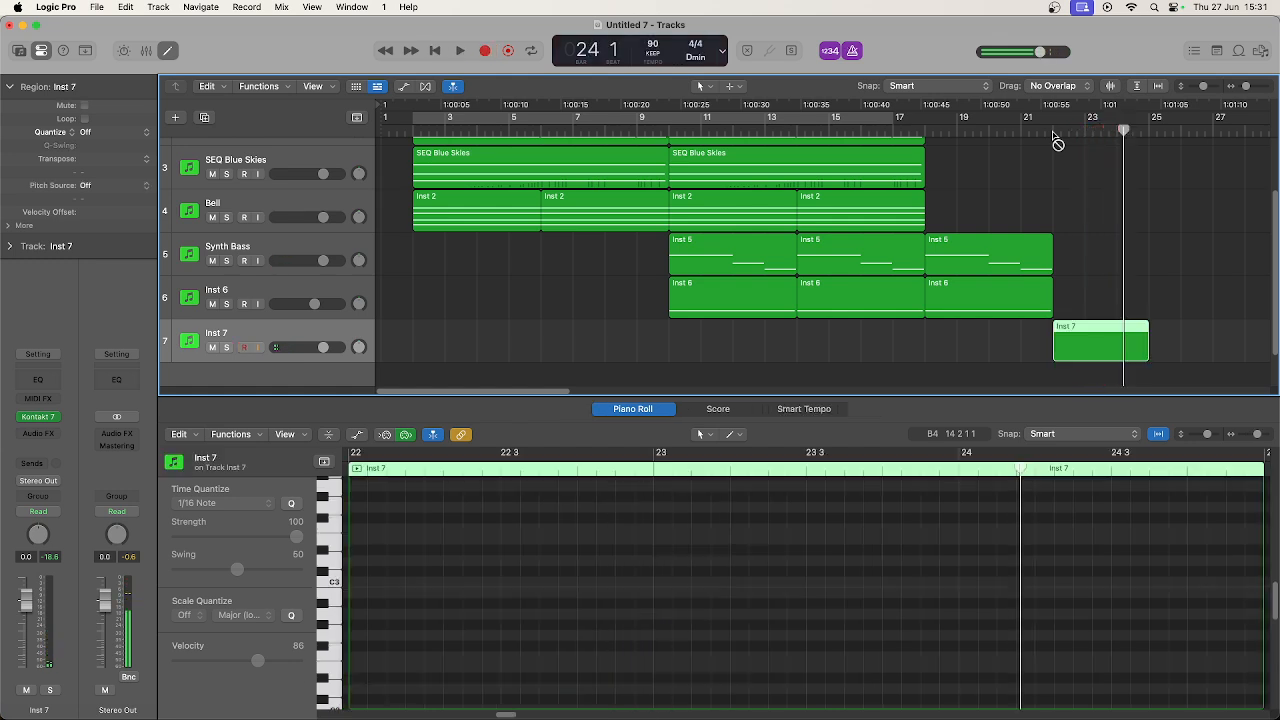
click(966, 547)
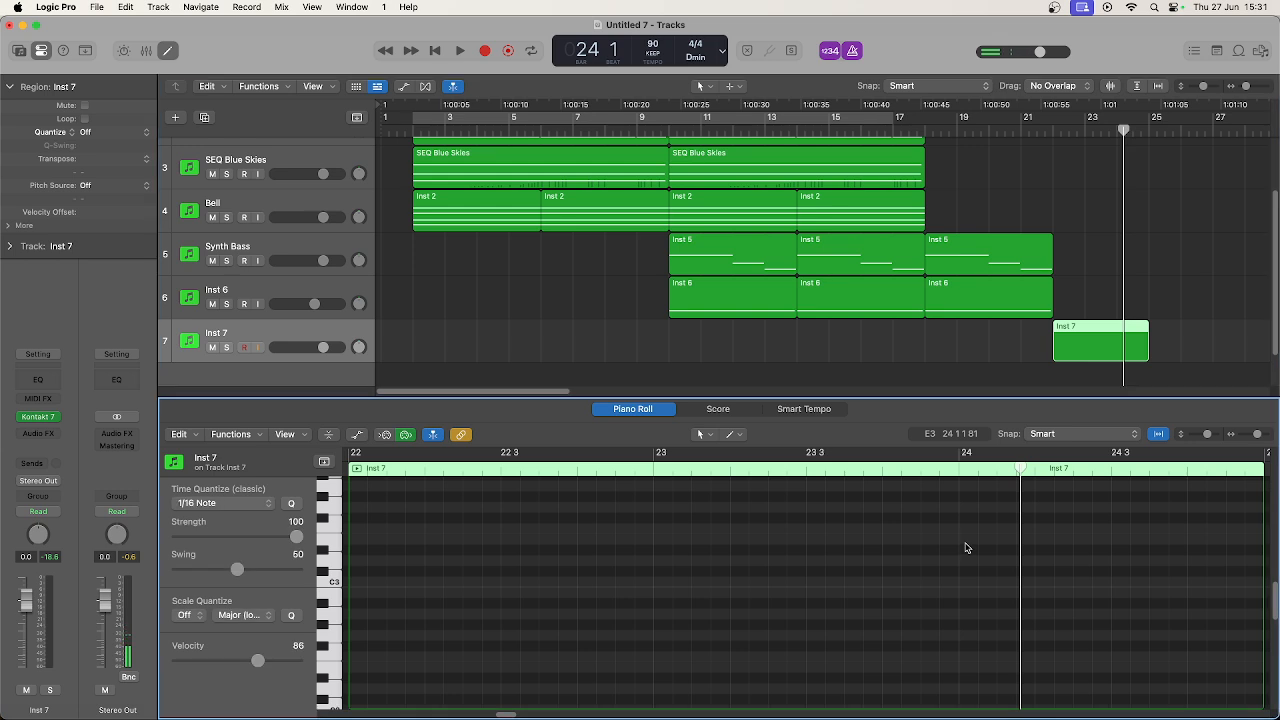
key(super+a)
key(shift+space)
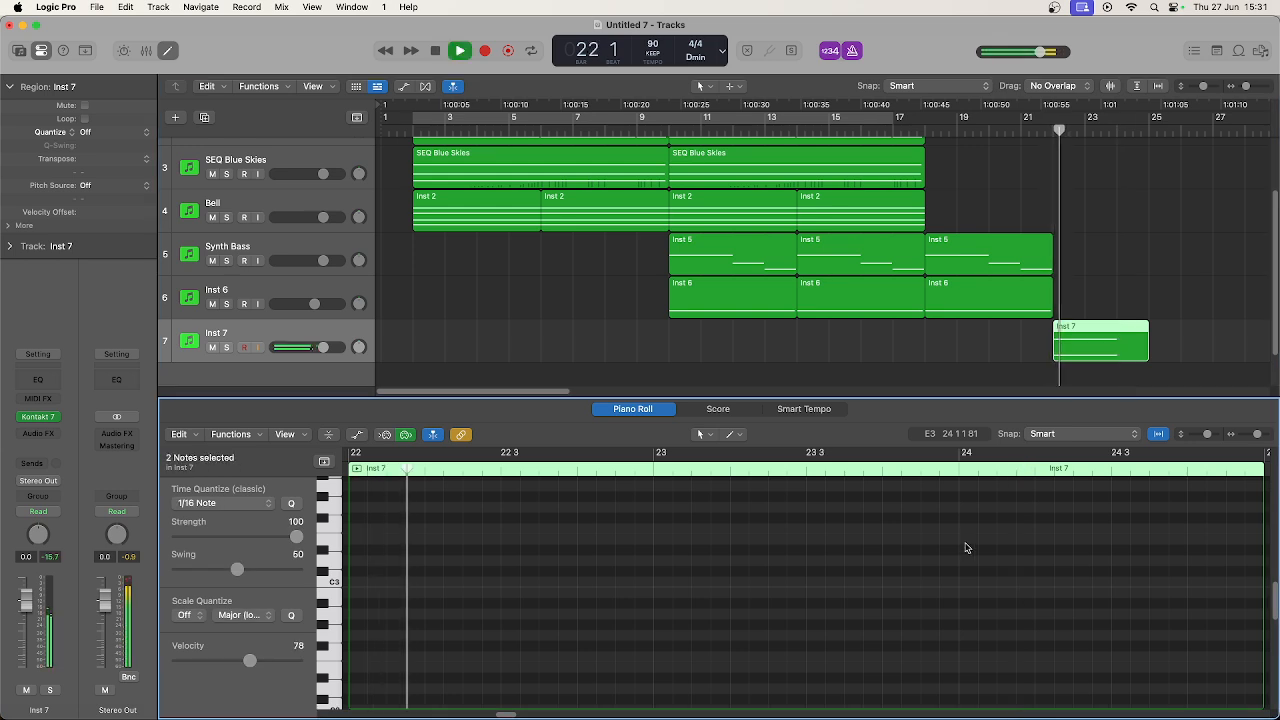
key(space)
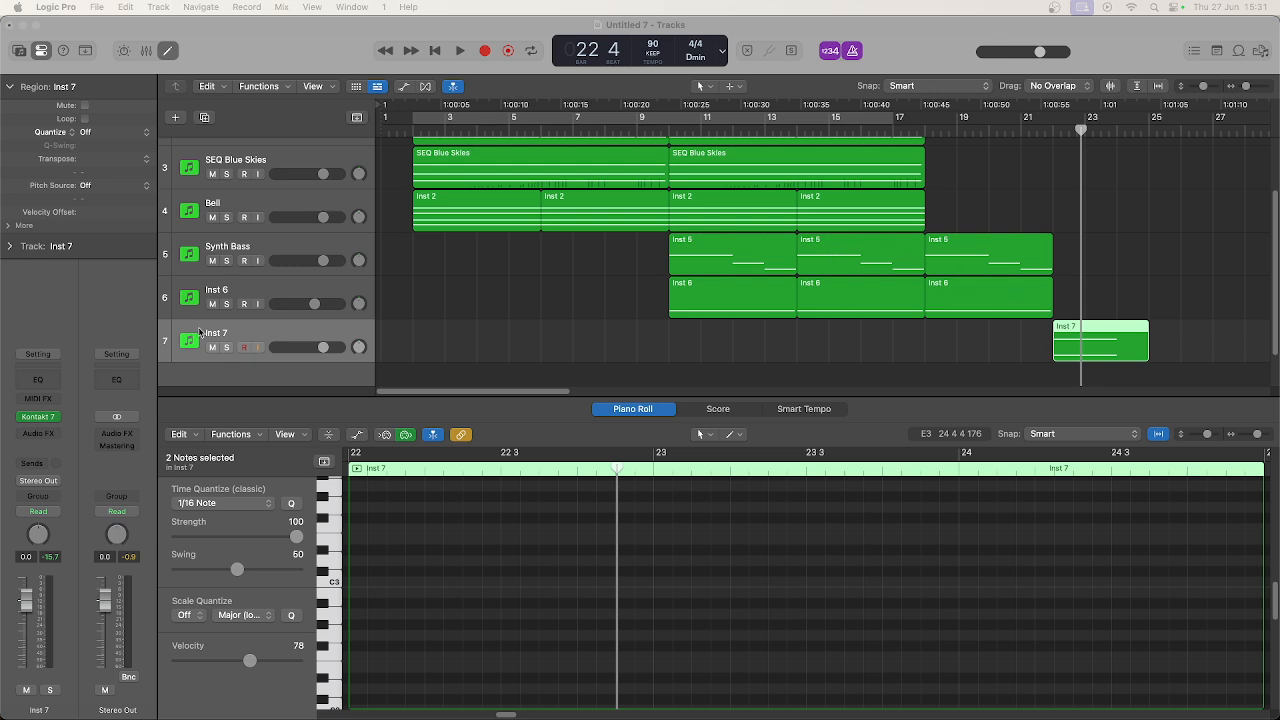
Record one sustained loop note on the Inst 6 track from bar 22 through bar 25.
click(320, 294)
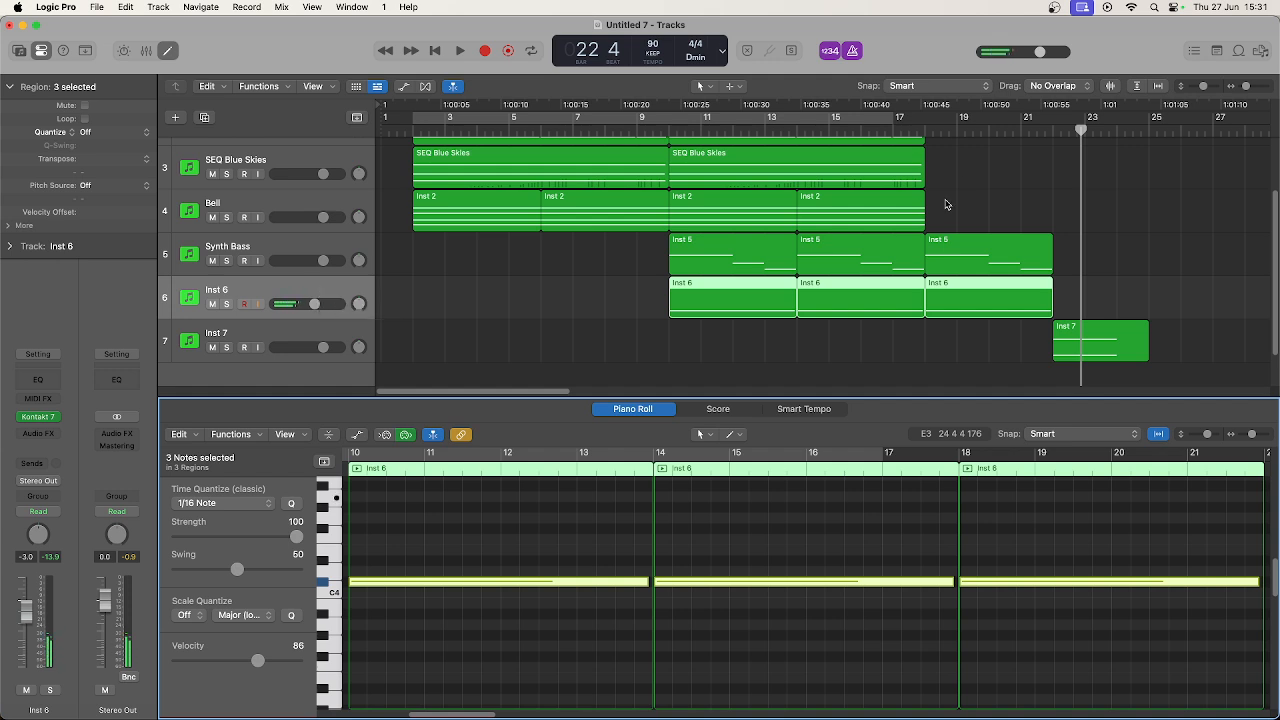
click(1053, 130)
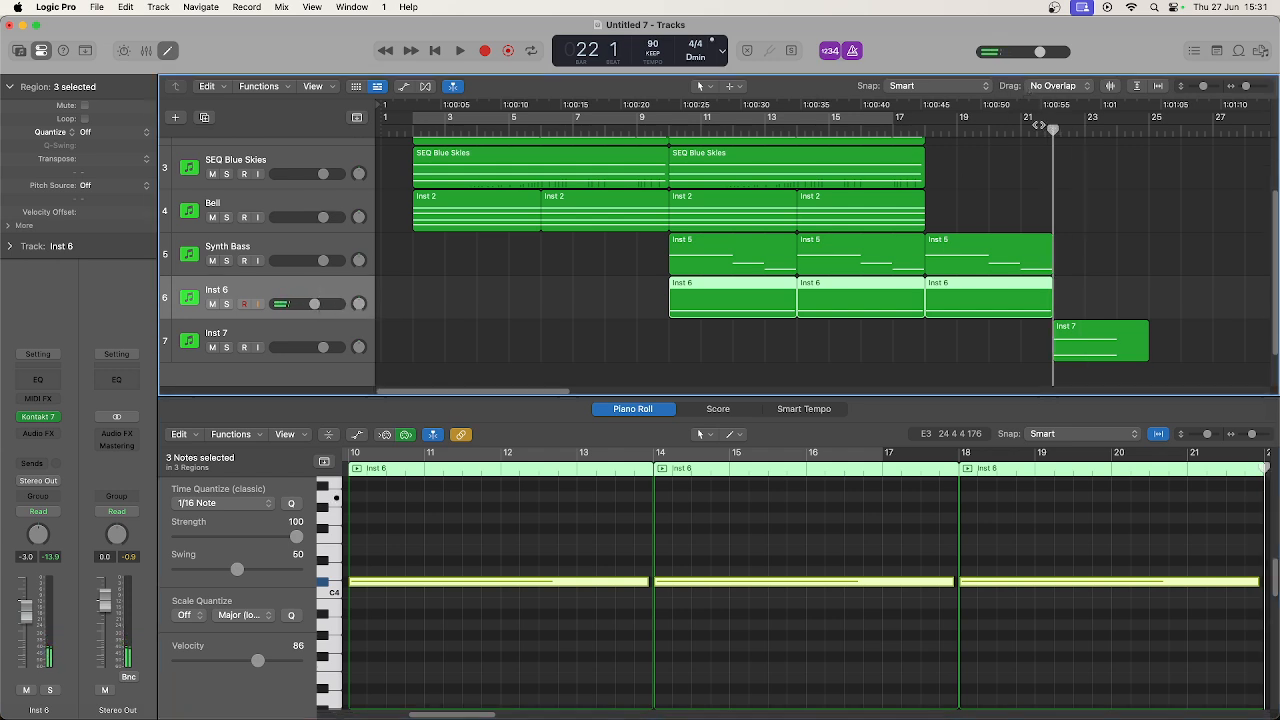
click(484, 51)
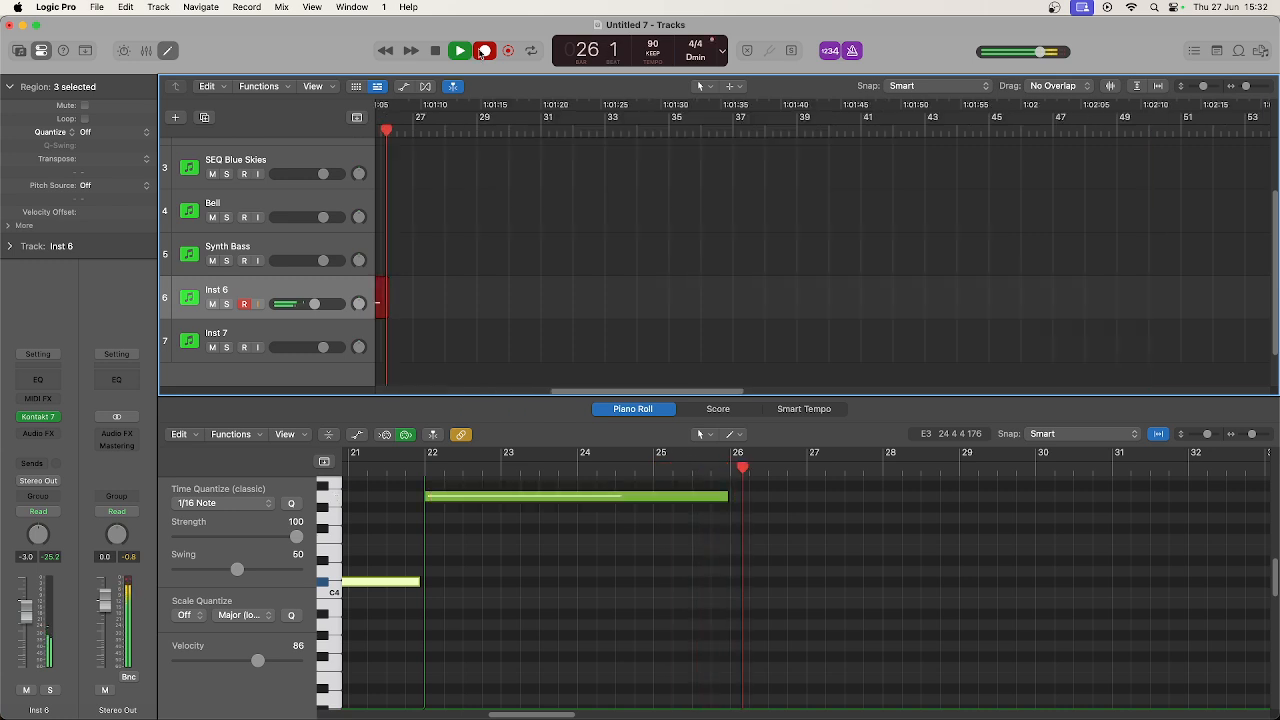
click(483, 51)
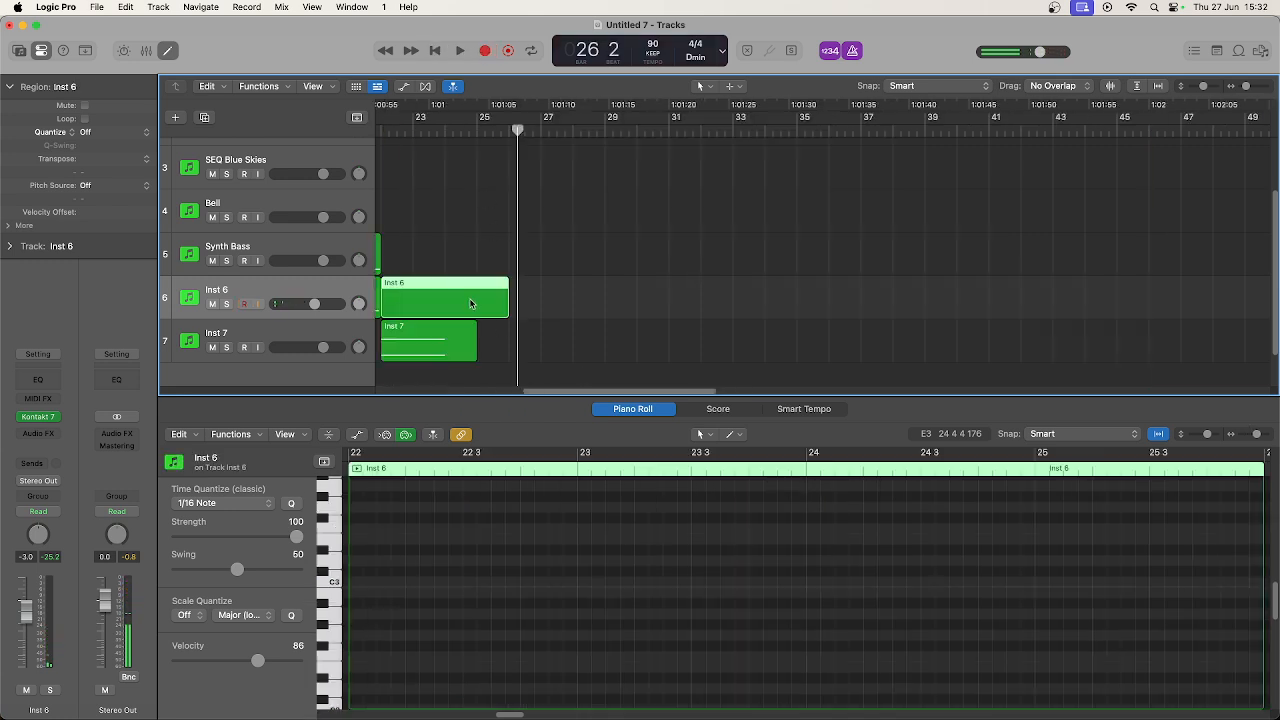
Quantize the recorded loop note in the Inst 6 region at bar 22 to 1/16 notes and play it back.
click(688, 580)
key(super+a)
key(q)
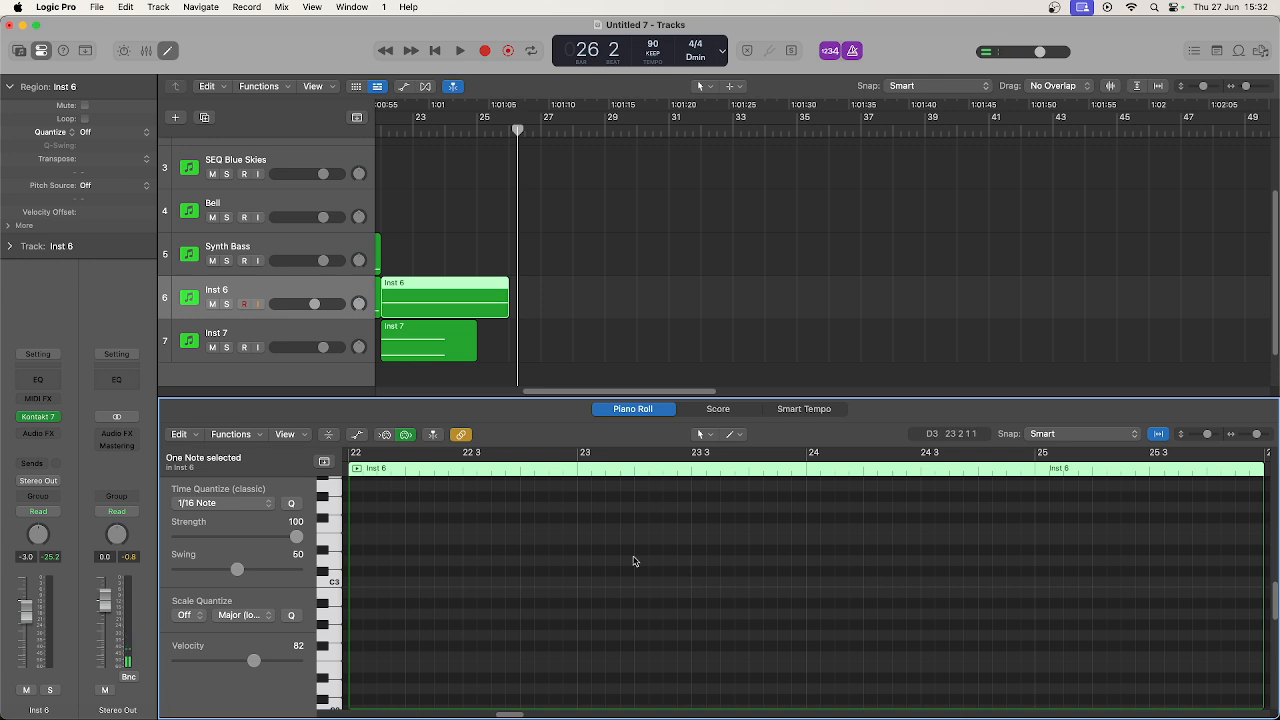
key(shift+space)
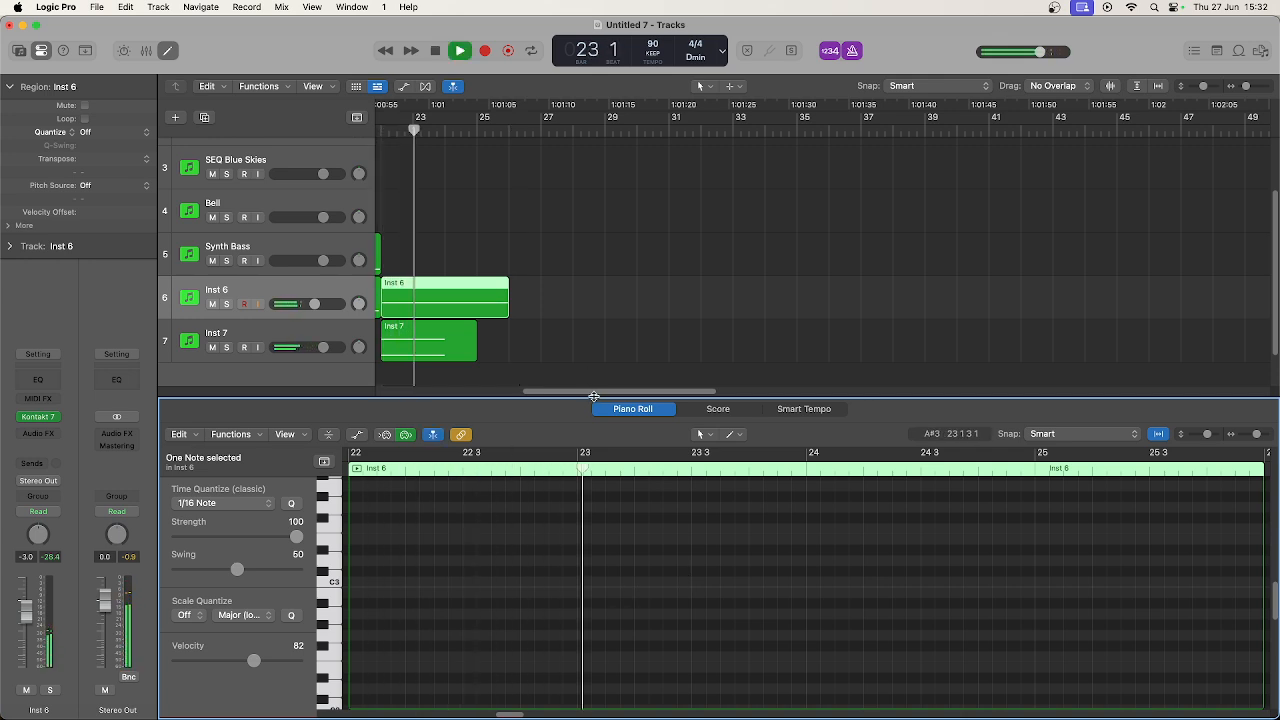
drag(594, 392, 571, 392)
key(space)
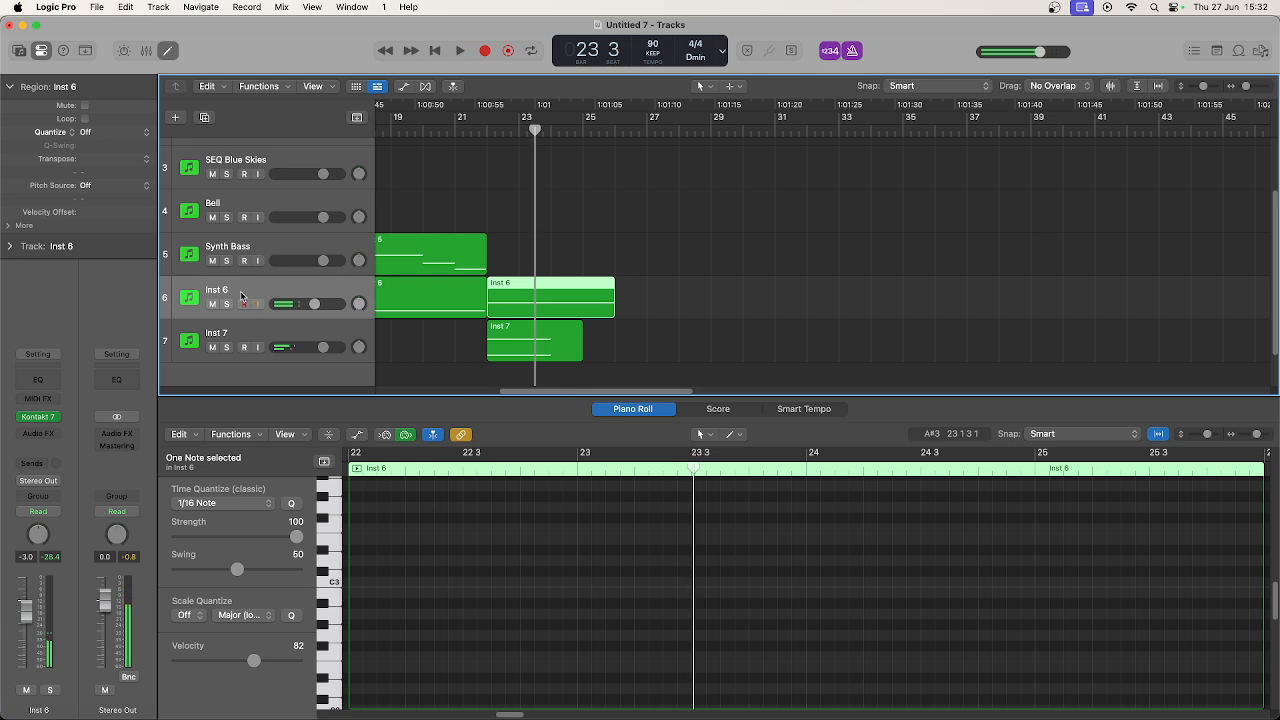
Rename the Inst 6 track as DAM High Loops.
double_click(240, 296)
text(DAM)
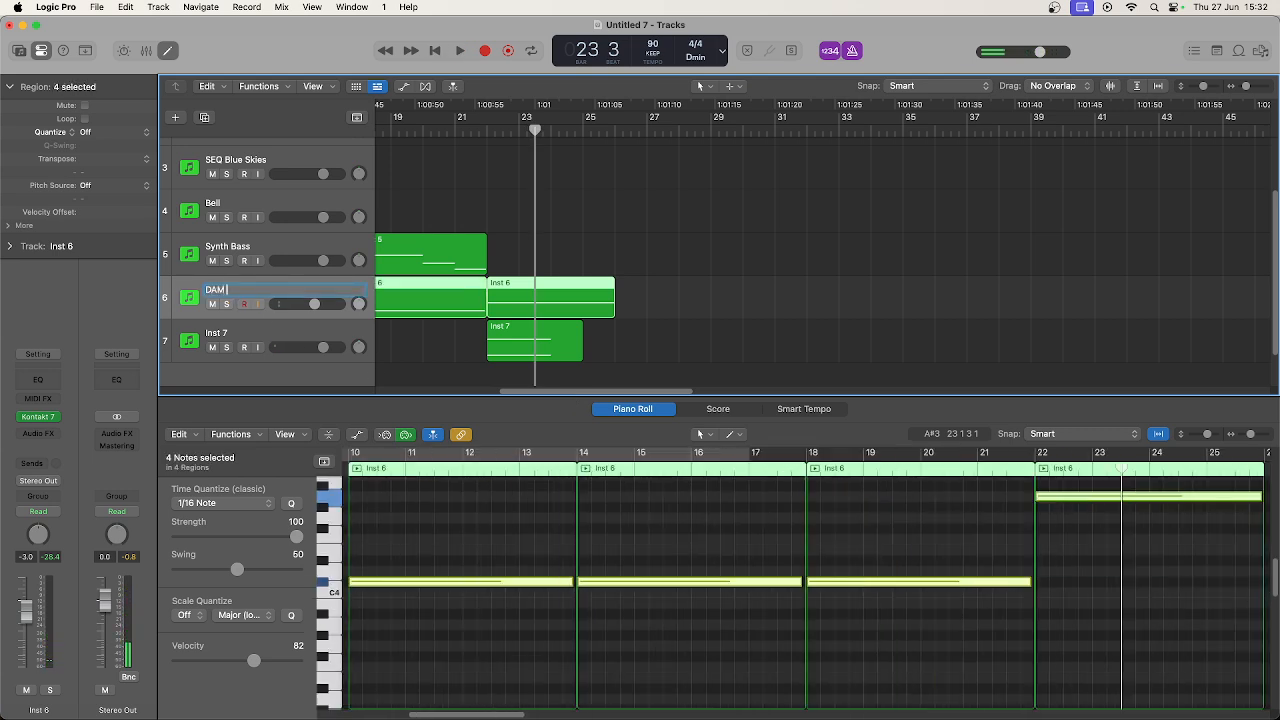
text( High Loops)
key(Return)
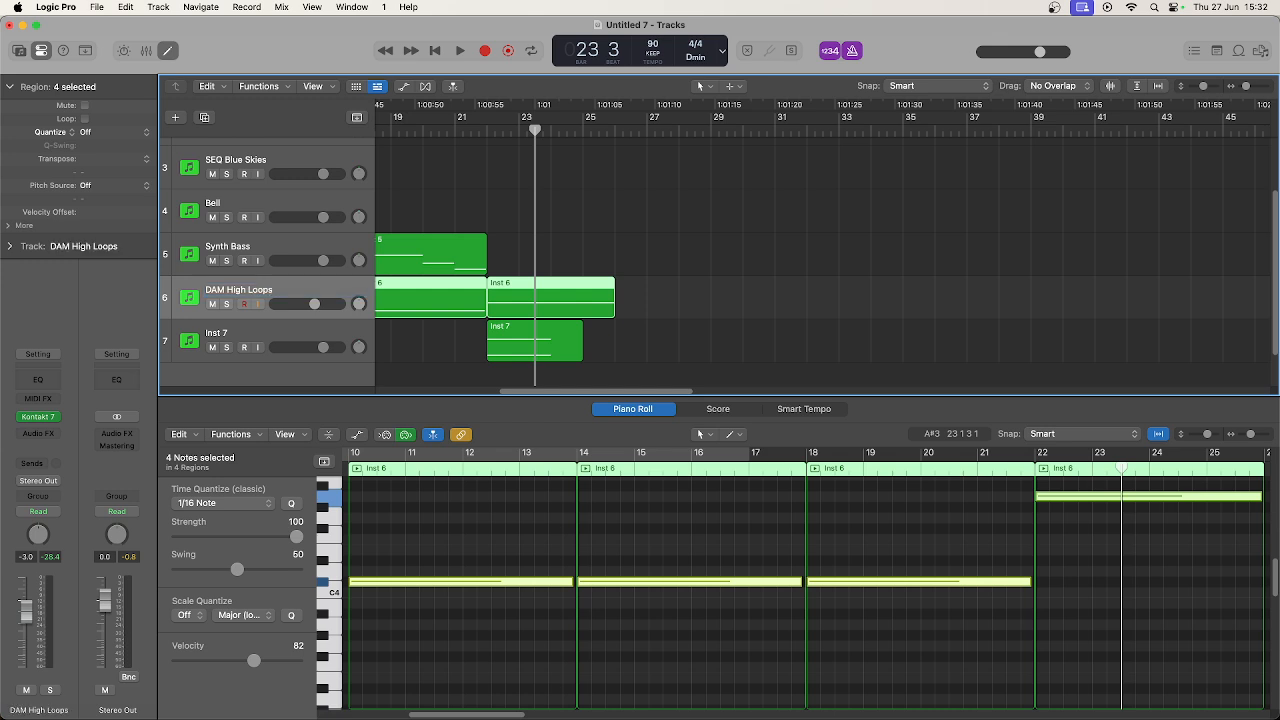
Rename the Inst 7 track as Piano and play the section back from bar 22.
double_click(217, 334)
text(Pi)
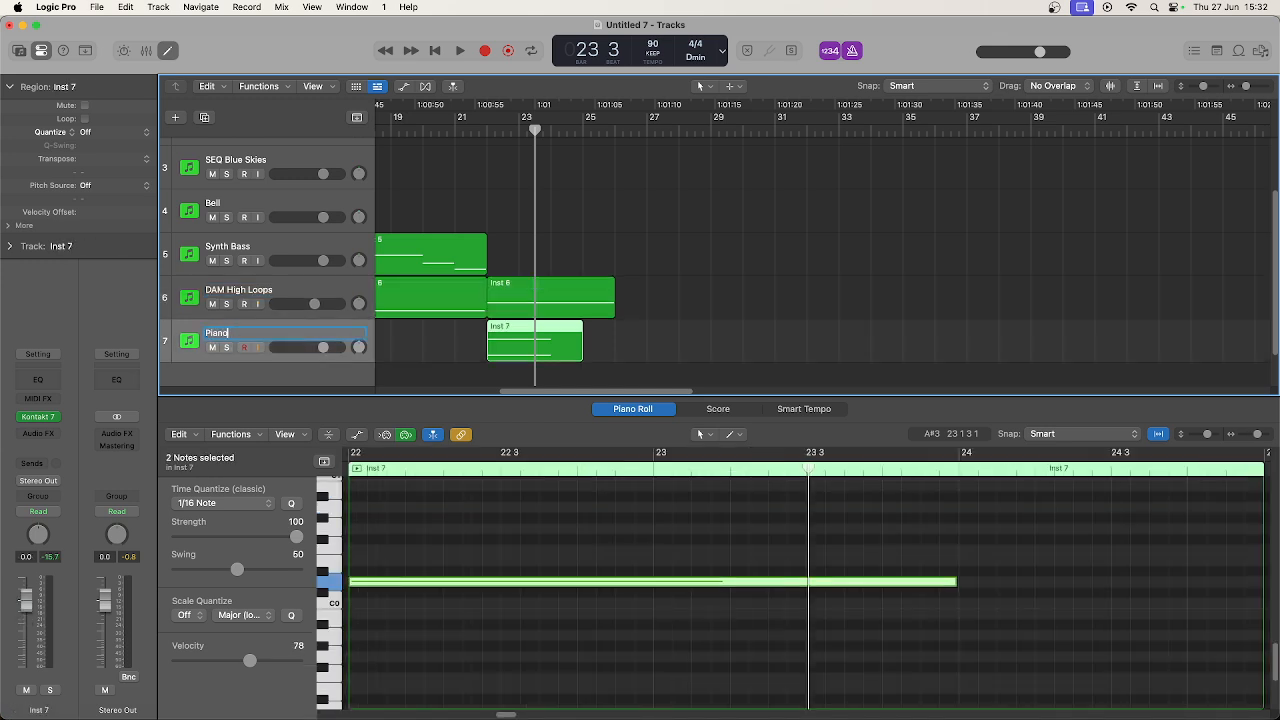
text(ano)
key(Return)
double_click(486, 131)
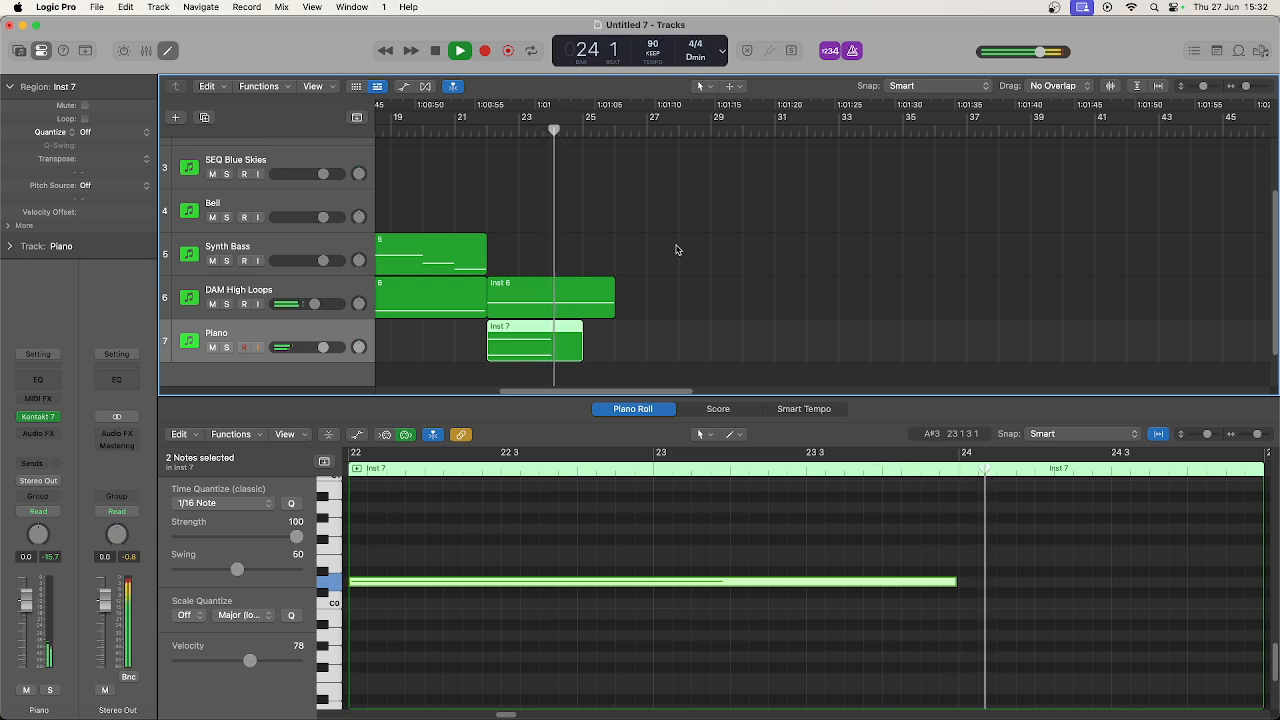
key(space)
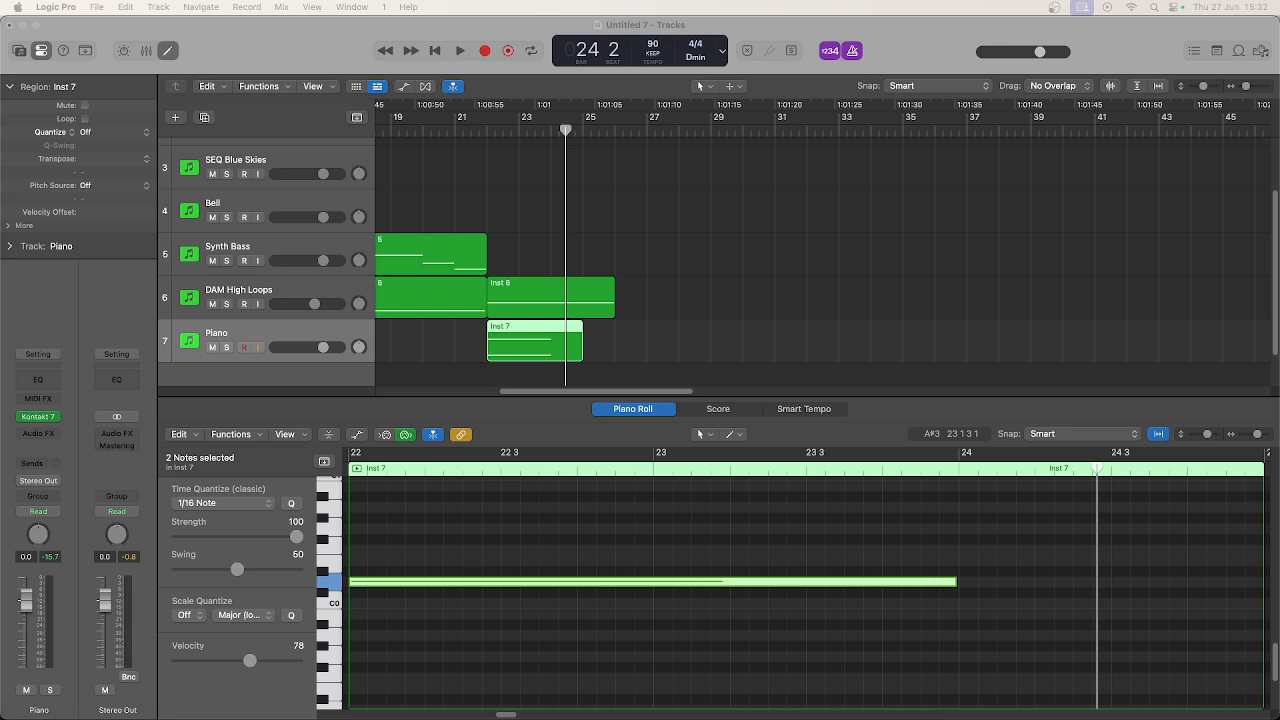
Copy the Bell track's bar 14 region to bar 18, directly after the original.
scroll(529, 268, up, 2)
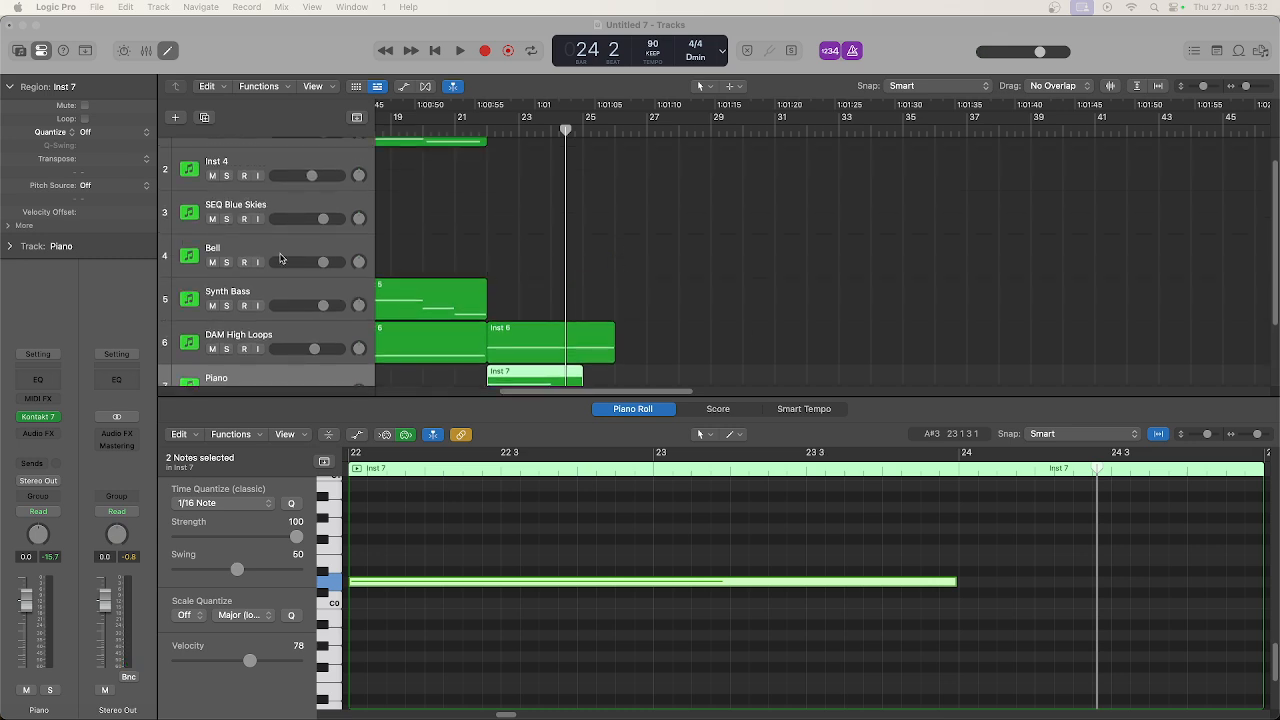
click(289, 250)
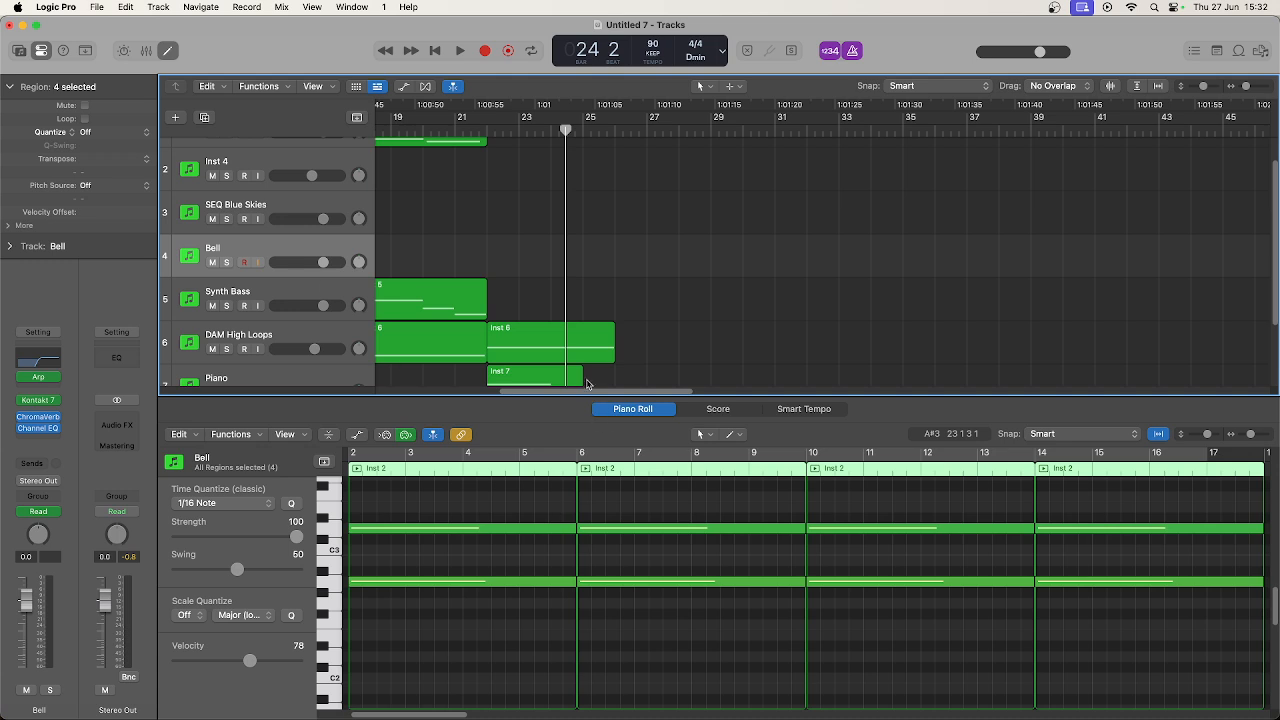
drag(587, 393, 508, 392)
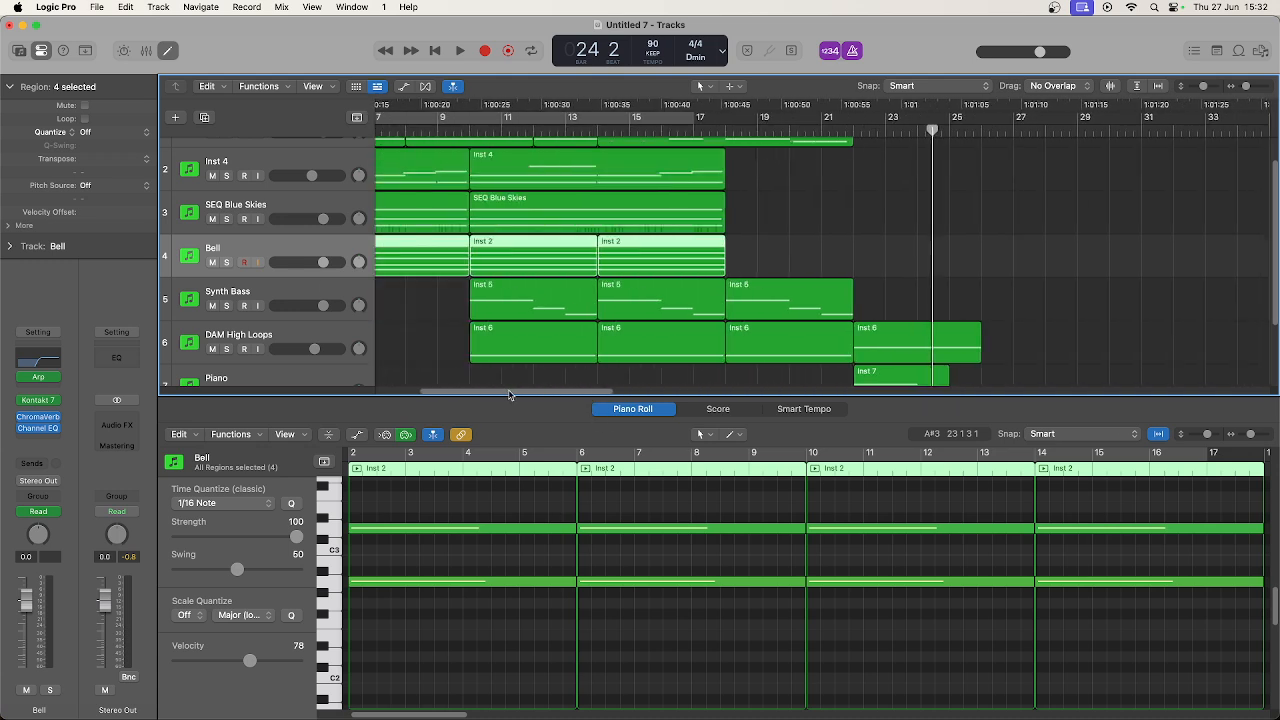
click(738, 251)
drag(648, 243, 779, 249)
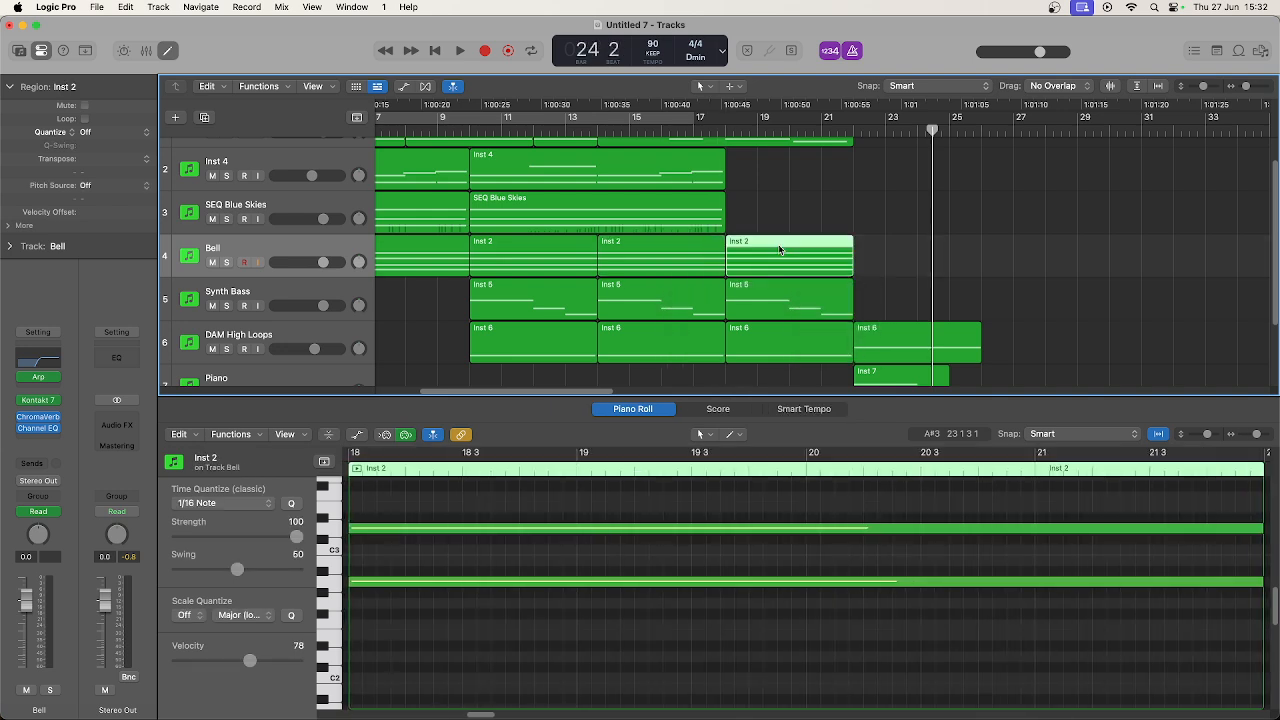
Transpose the two lowest notes of the copied Bell region at bar 18 up two octaves in total.
scroll(765, 623, up, 2)
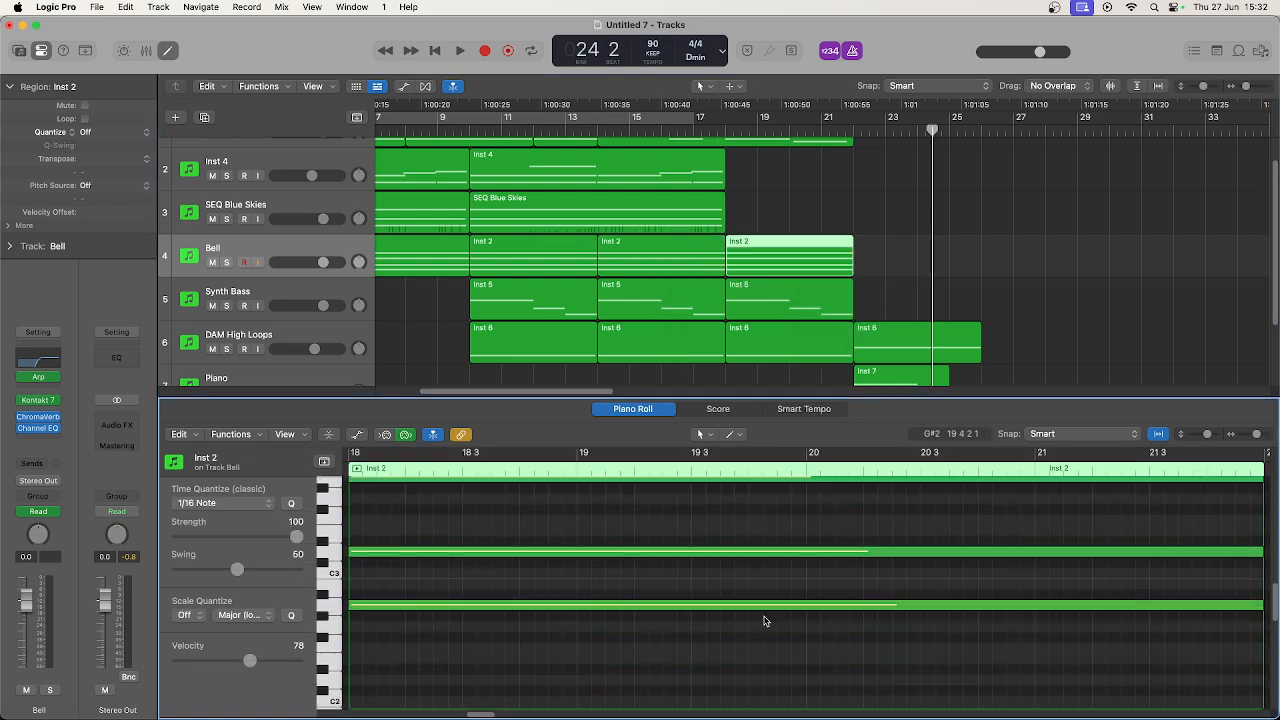
drag(744, 661, 728, 544)
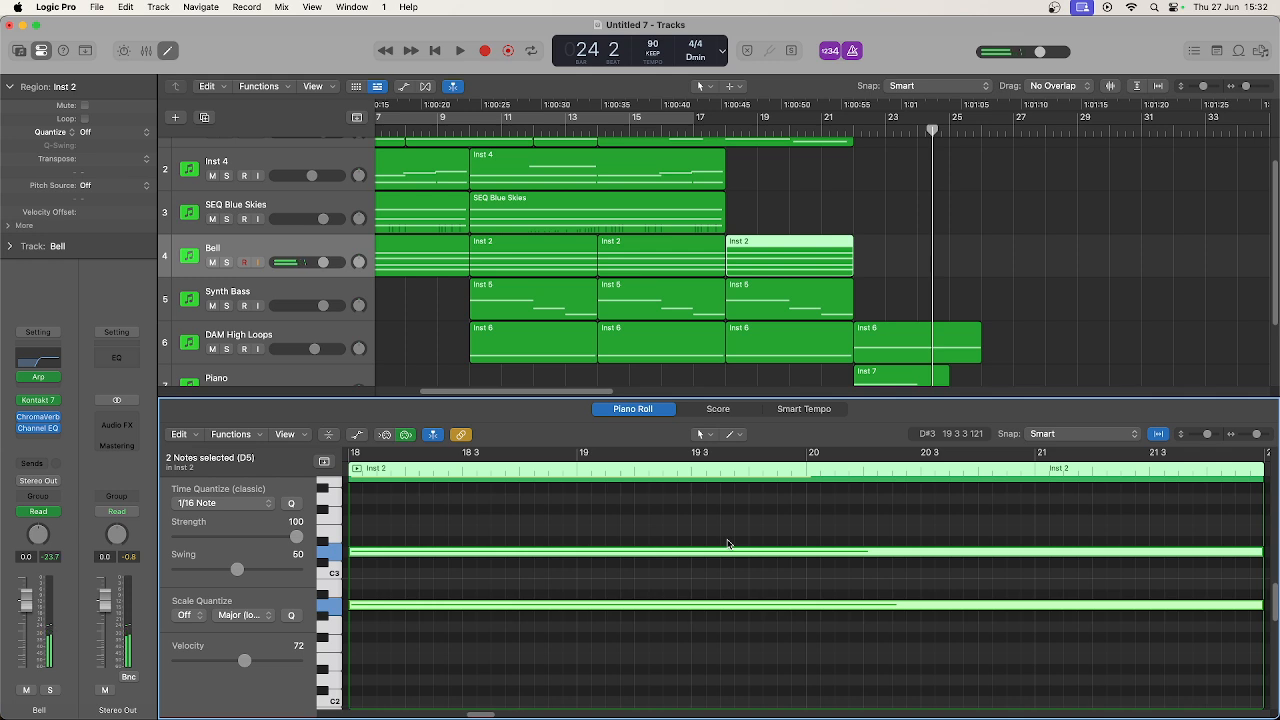
click(196, 436)
mouse_move(250, 384)
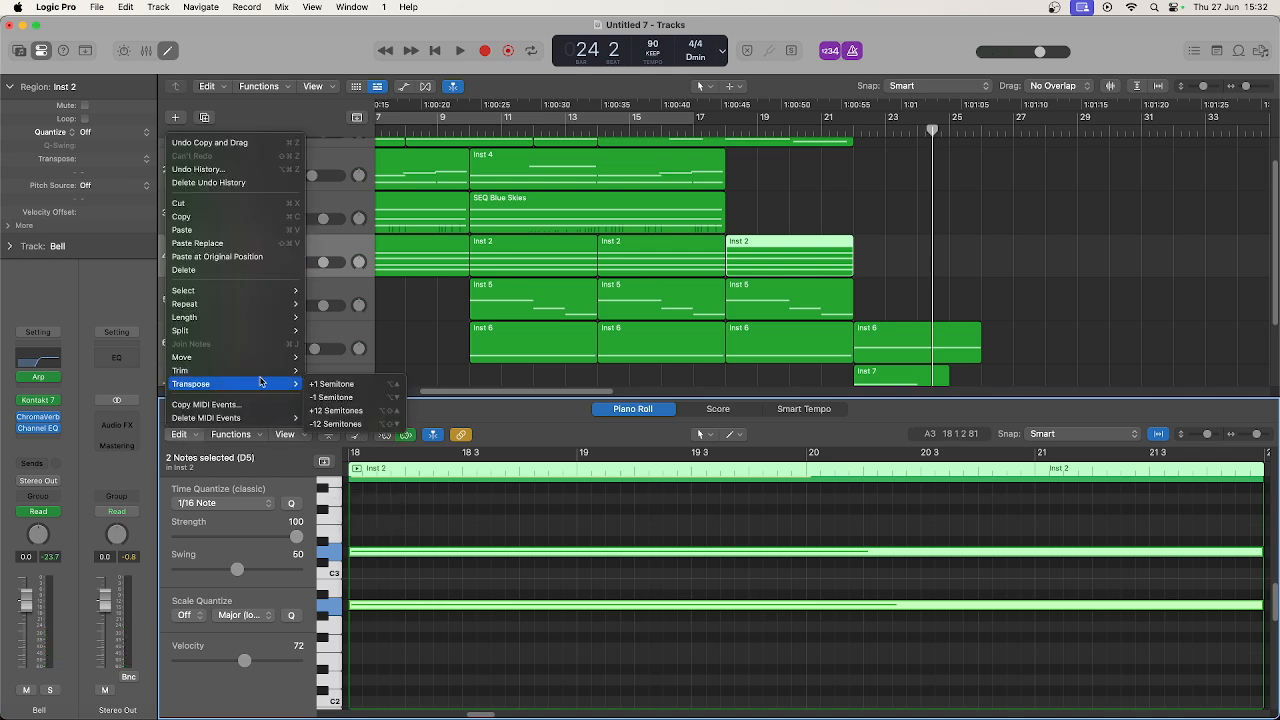
click(348, 410)
scroll(600, 549, up, 5)
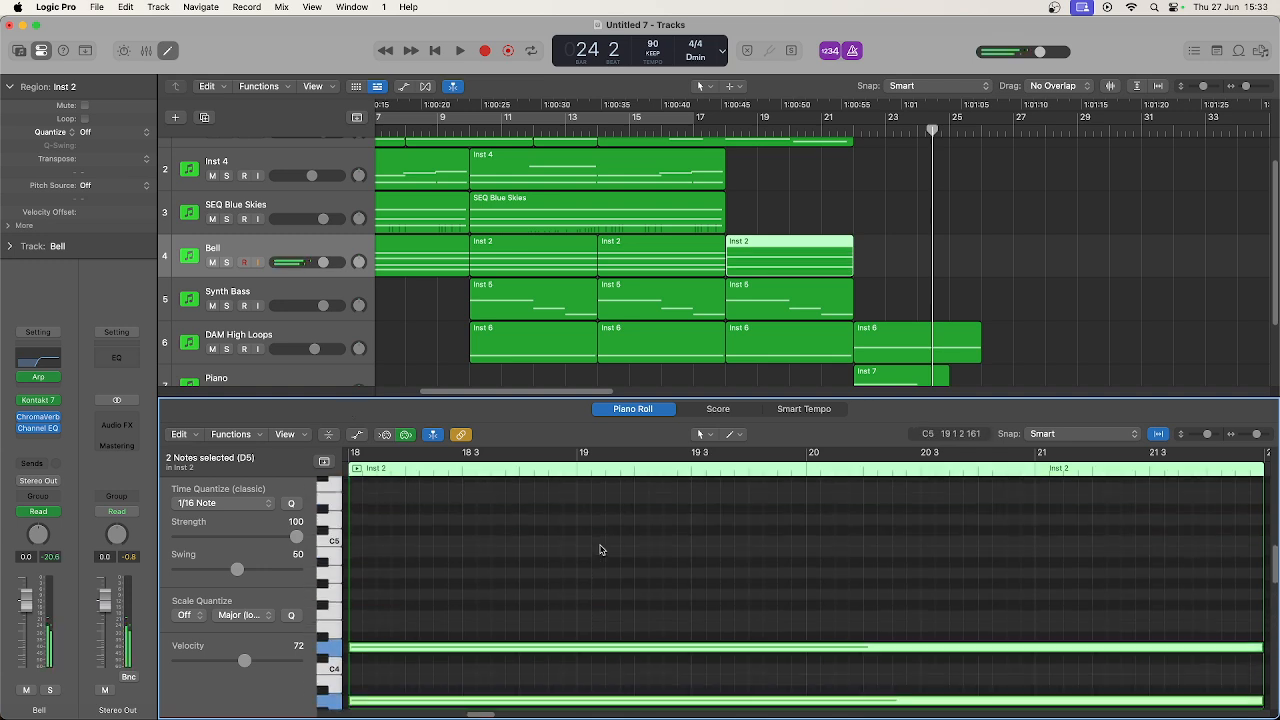
scroll(600, 549, down, 2)
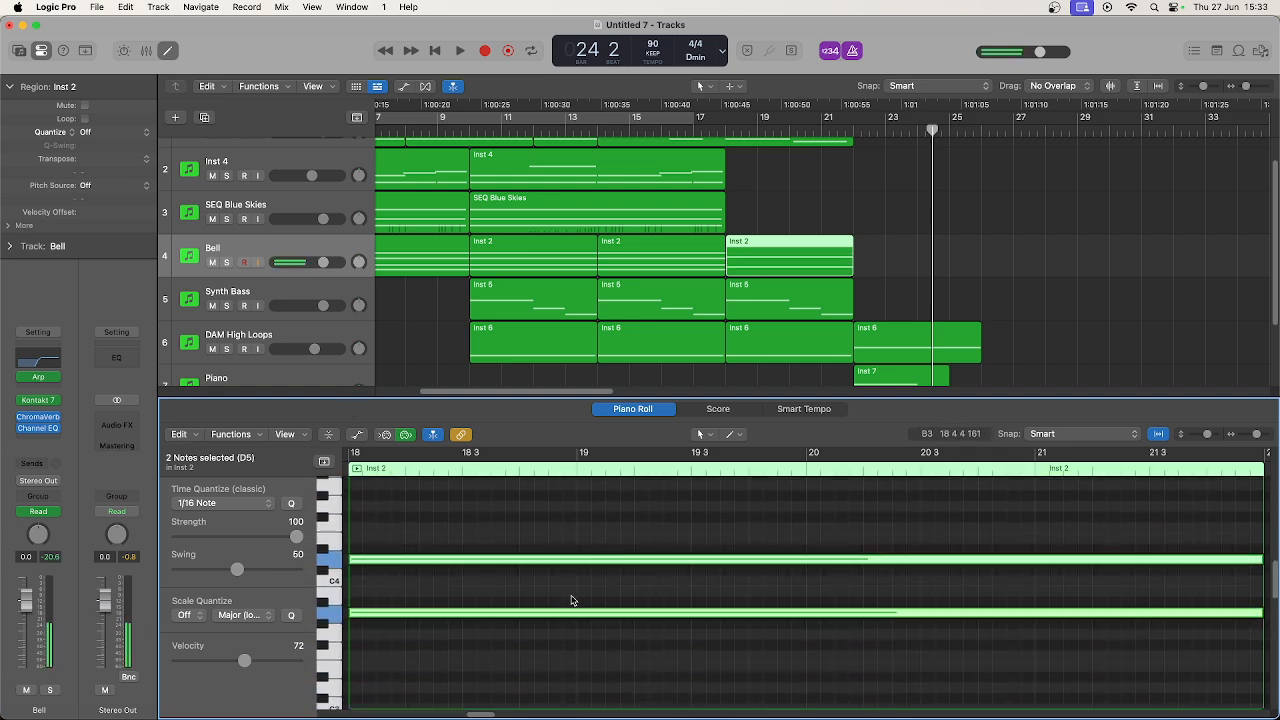
drag(571, 600, 571, 510)
drag(572, 498, 574, 492)
Move the D5 note of the bar 18 Bell region down to F4 and audition the chord's notes.
scroll(602, 548, up, 3)
click(602, 537)
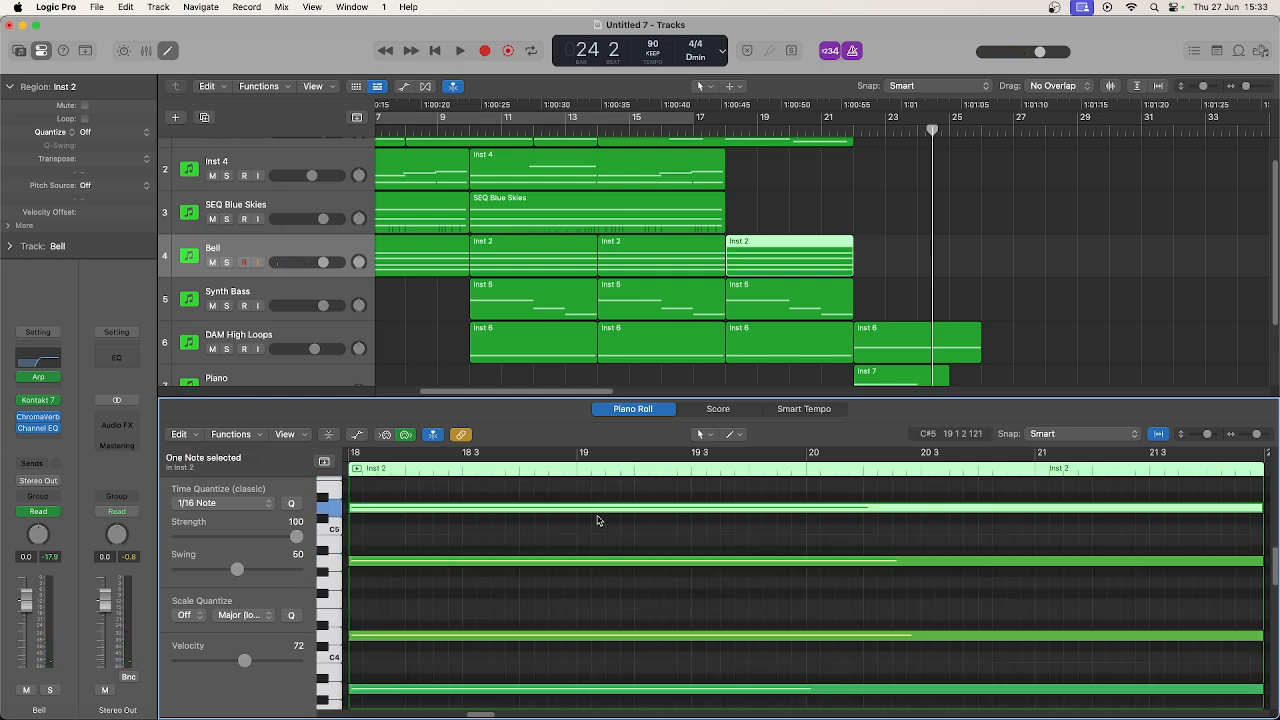
drag(597, 508, 592, 603)
scroll(590, 570, down, 3)
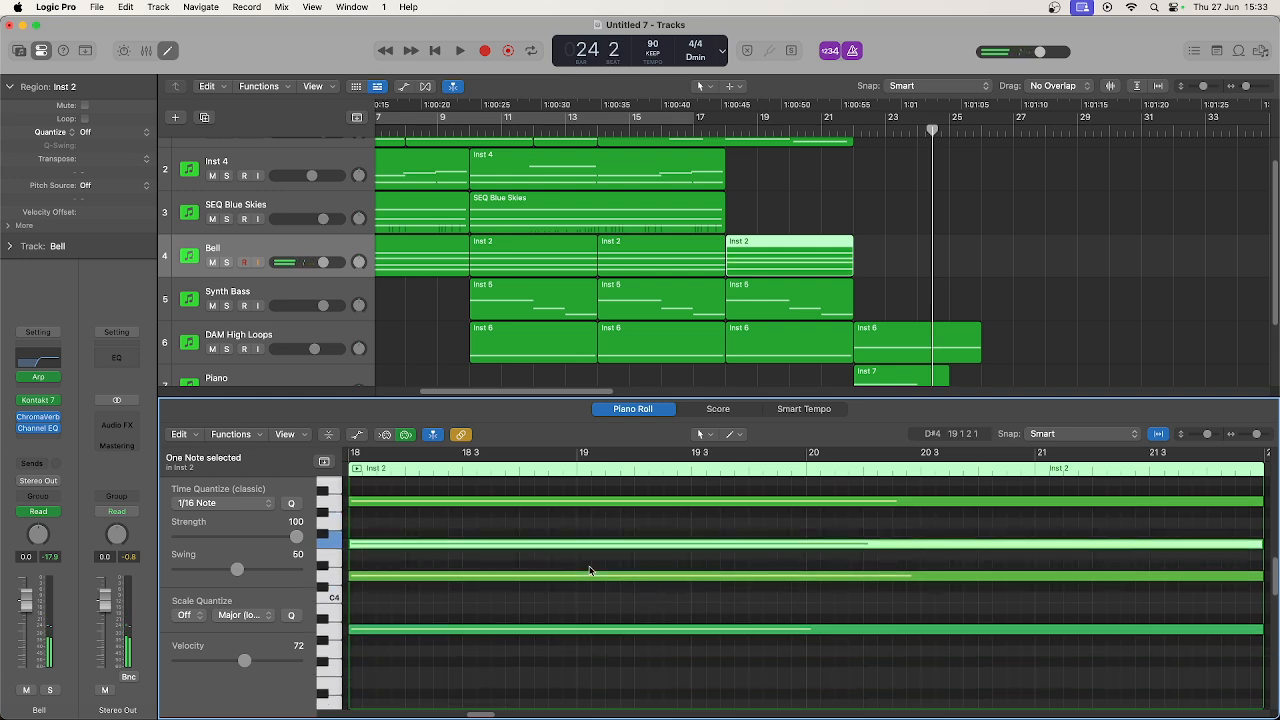
click(577, 513)
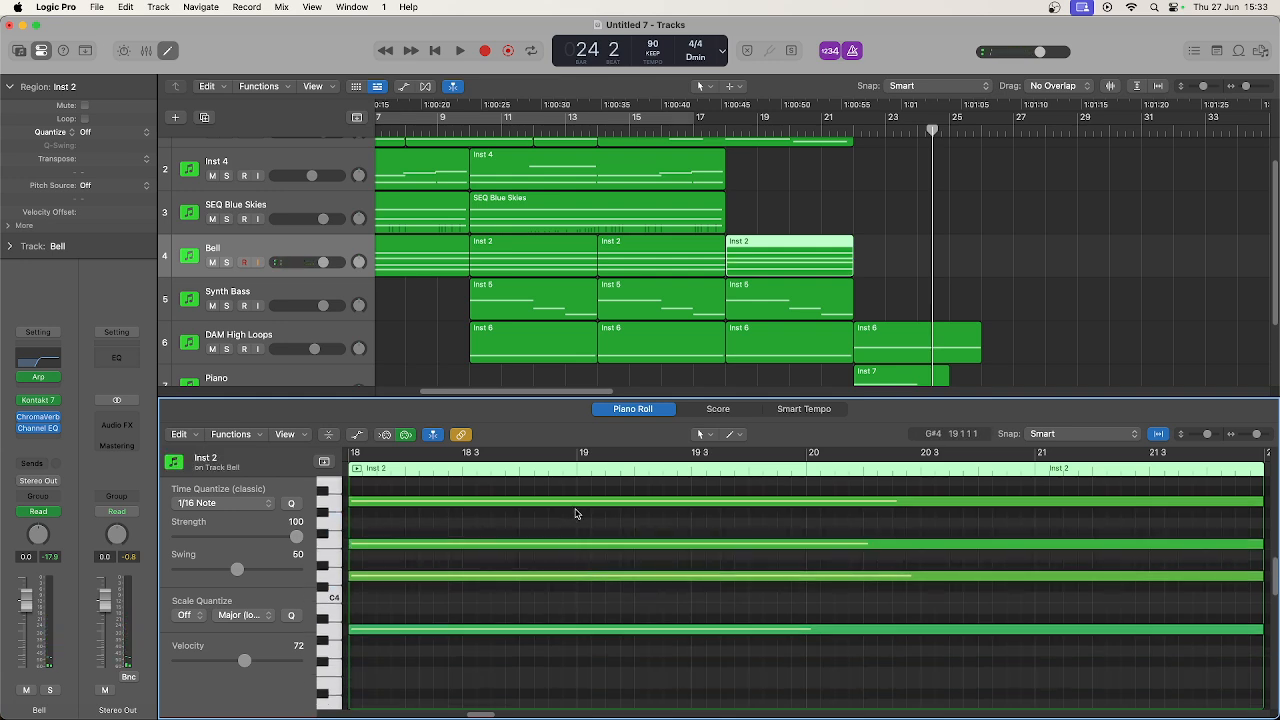
click(576, 500)
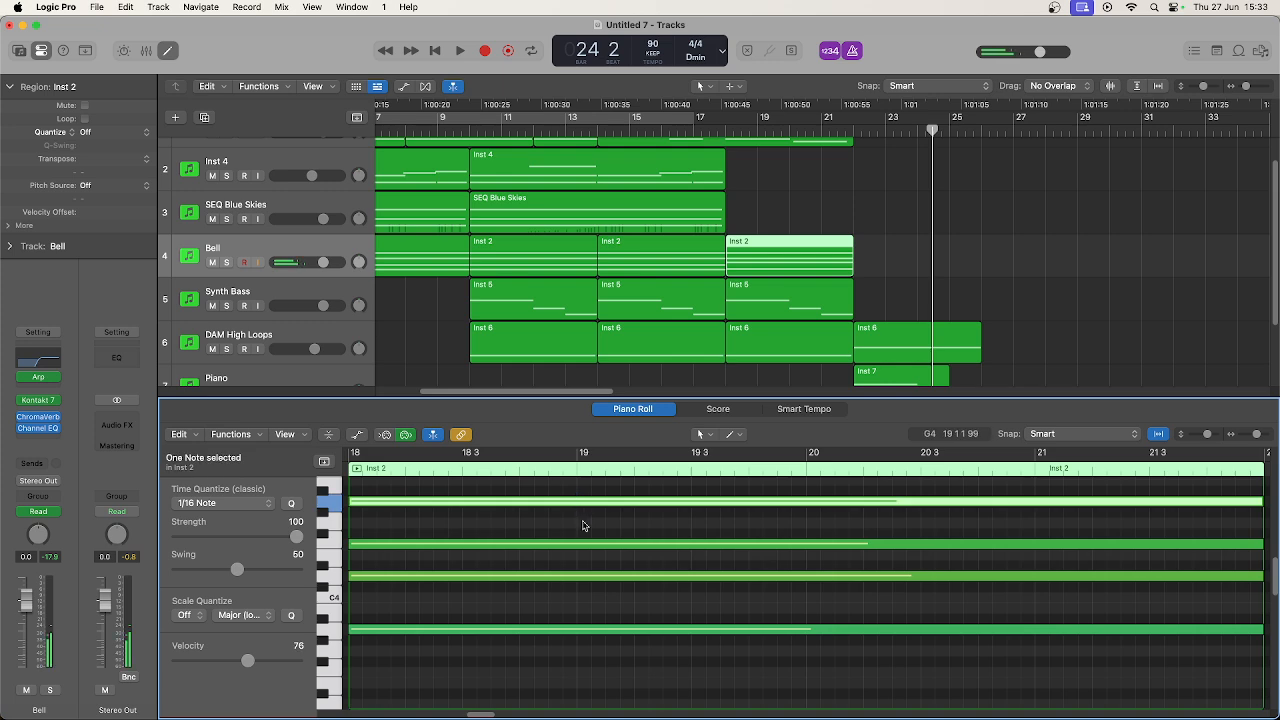
click(585, 544)
drag(585, 571, 586, 648)
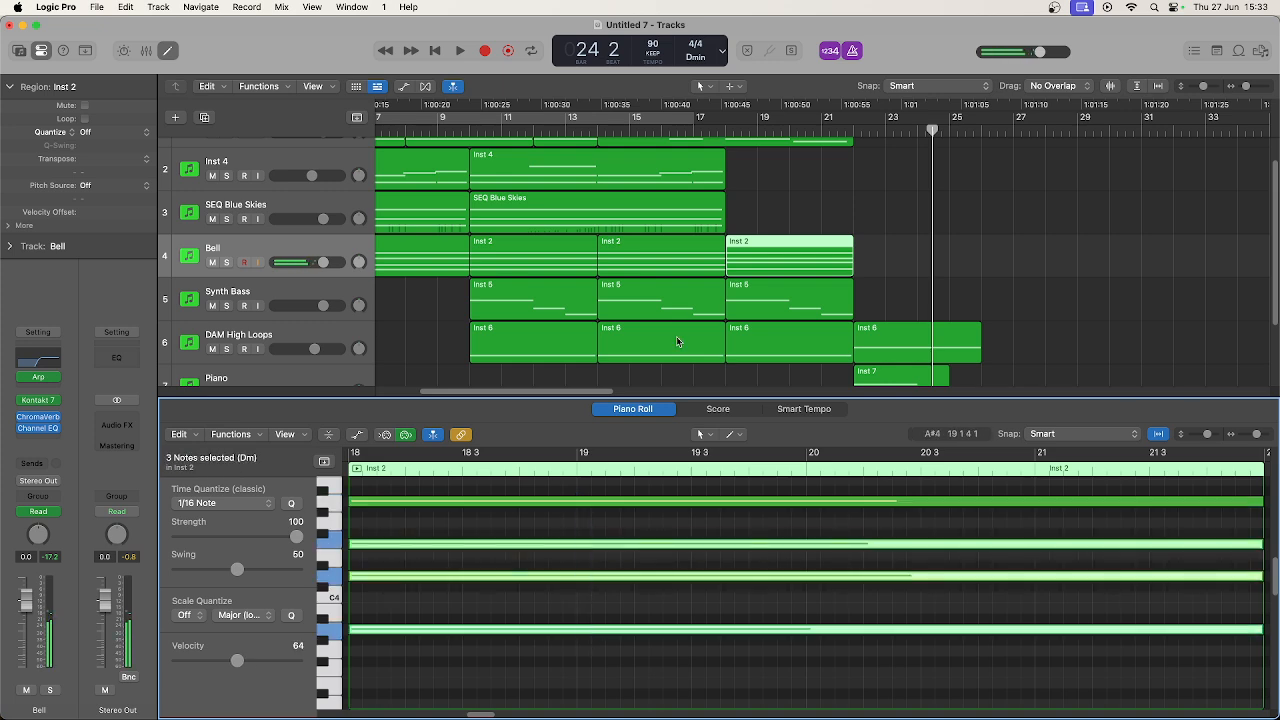
Raise the lowest note of the Bell region at bar 14 from A2 to A4 and play the passage back.
click(668, 250)
scroll(634, 575, up, 3)
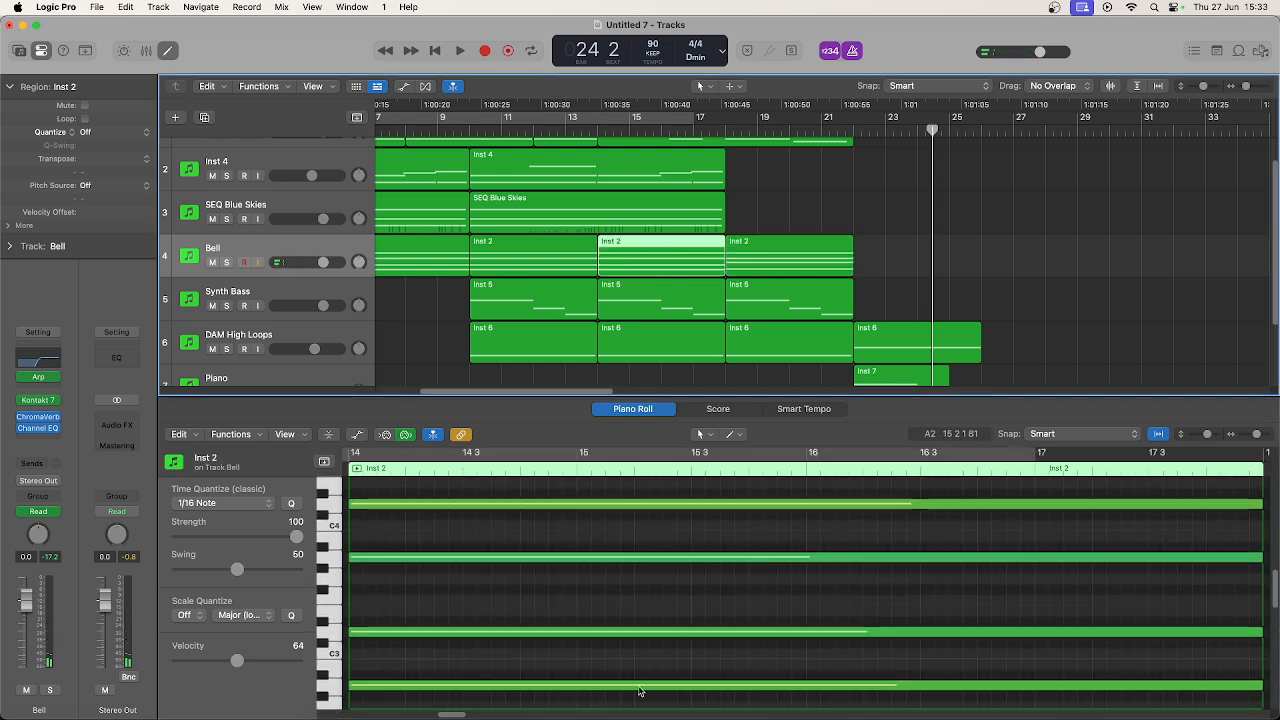
drag(641, 685, 644, 500)
double_click(588, 128)
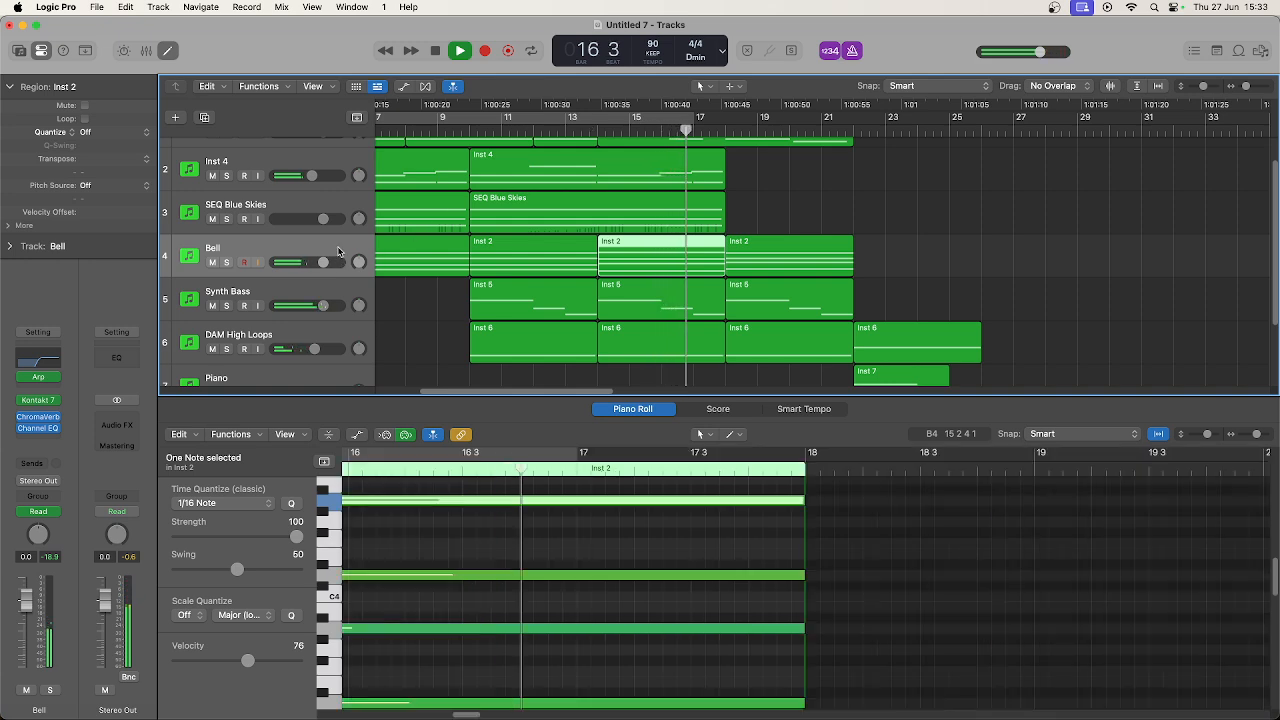
Duplicate the Bell track with its plug-ins and lower the original Bell track's volume to -4.0 dB.
right_click(343, 250)
click(392, 328)
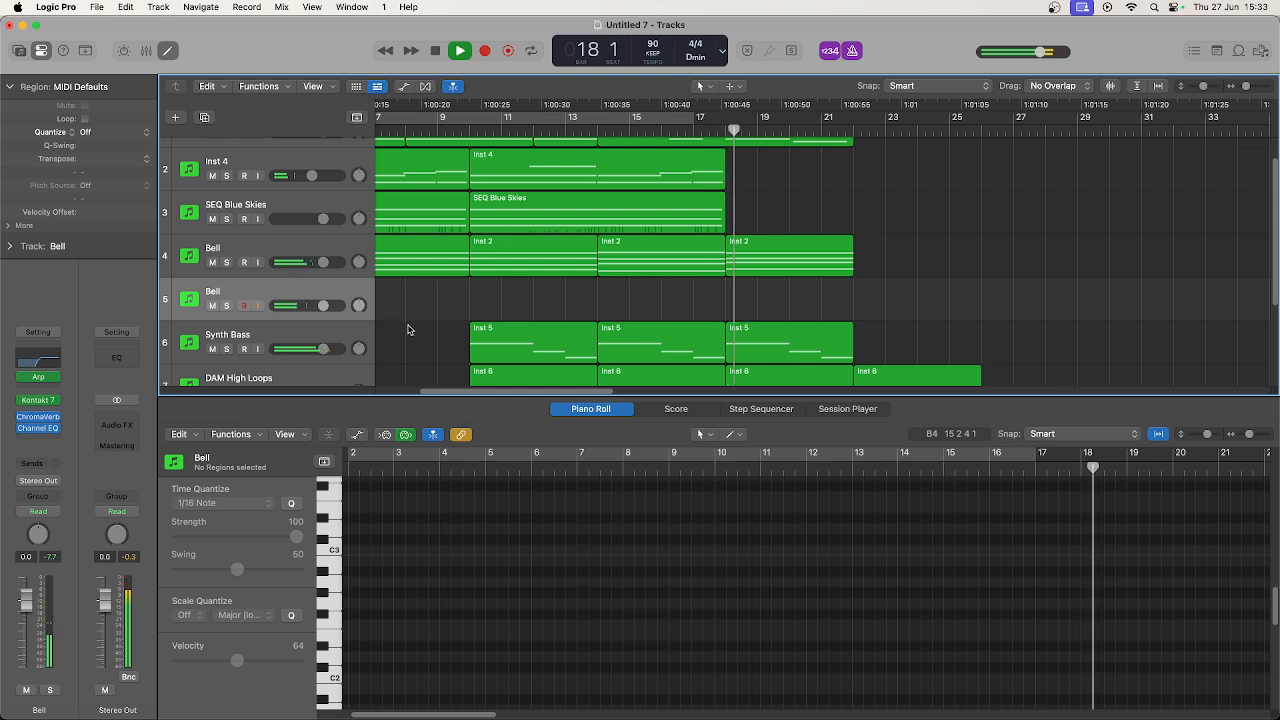
scroll(1062, 311, down, 2)
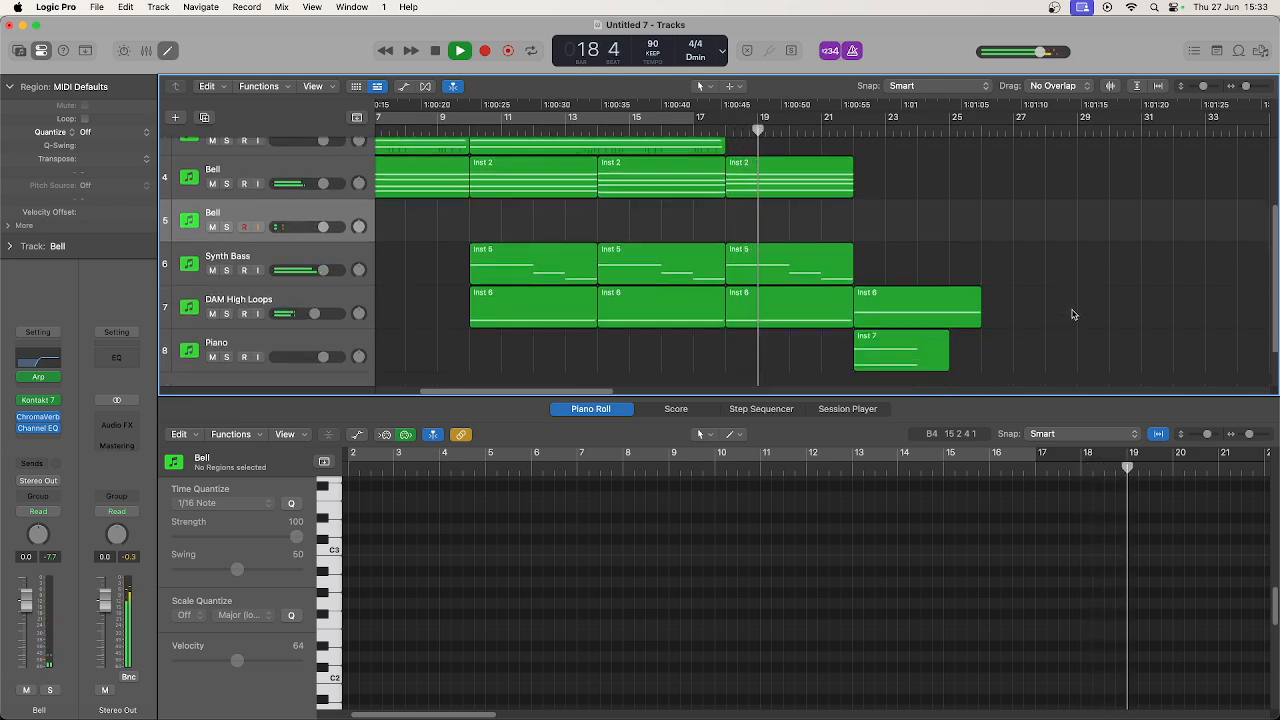
click(292, 172)
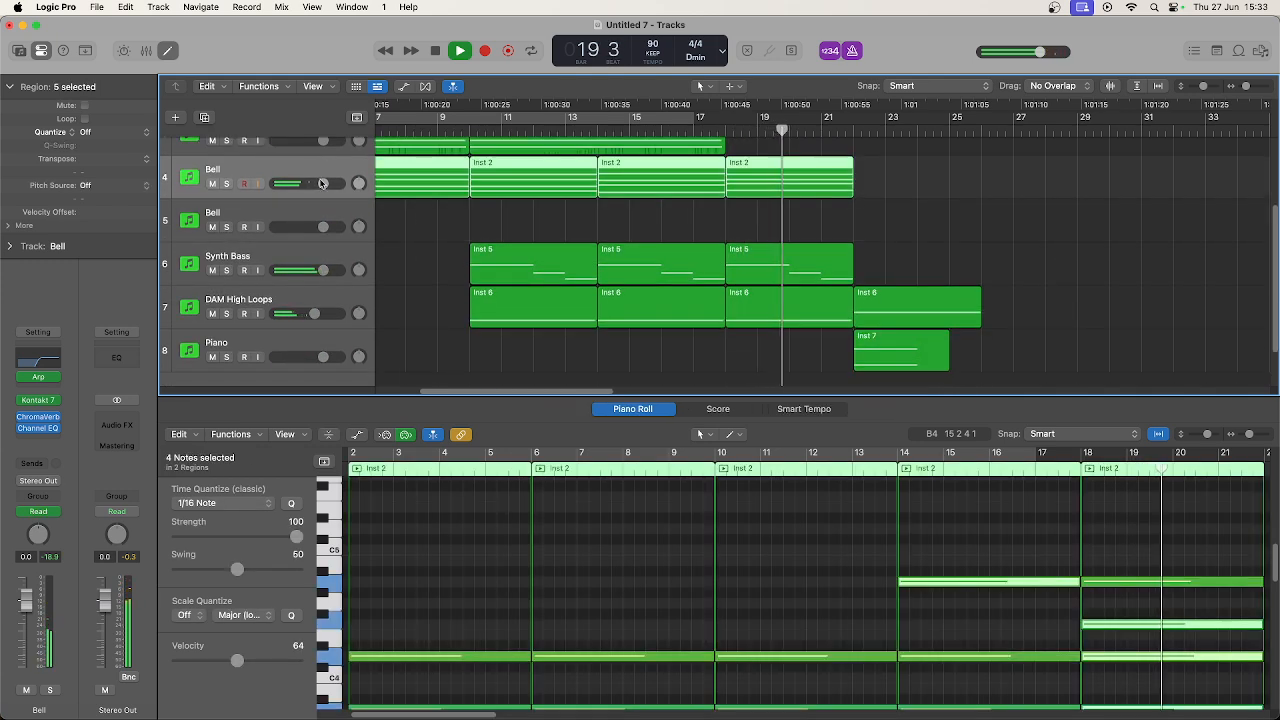
drag(307, 184, 312, 184)
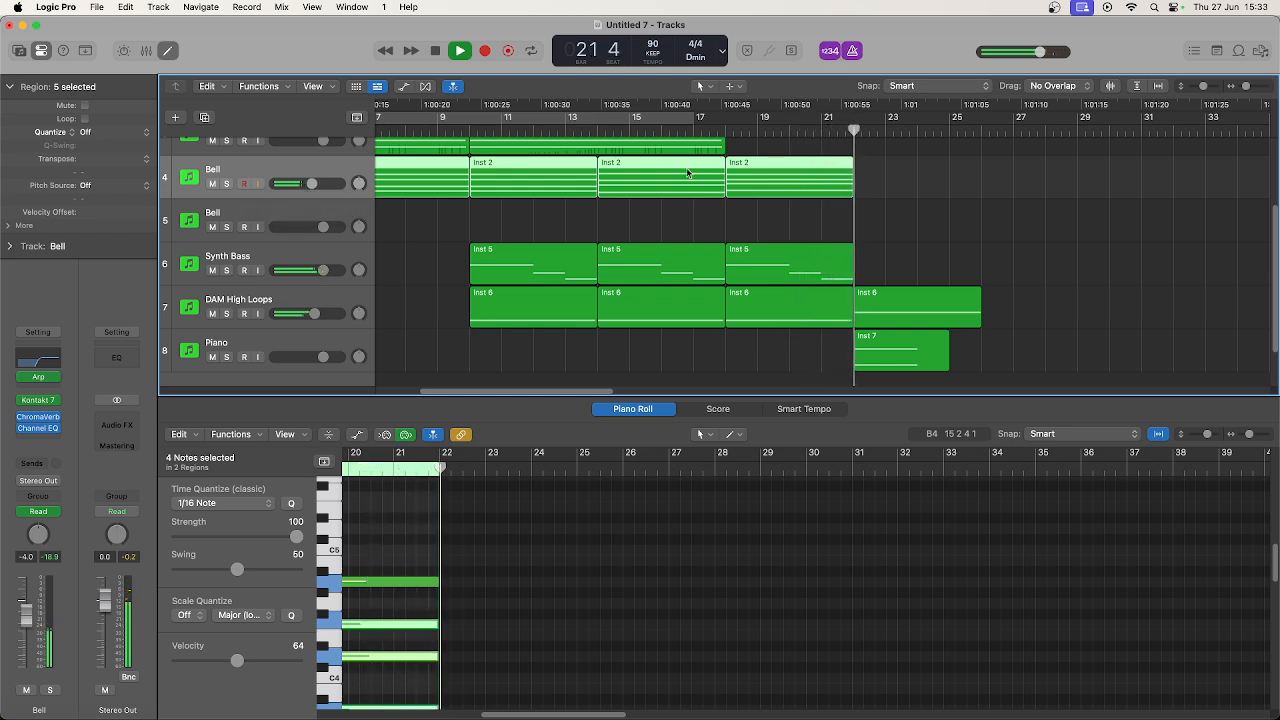
Stop playback and remove the Arpeggiator from the duplicated Bell track.
click(325, 219)
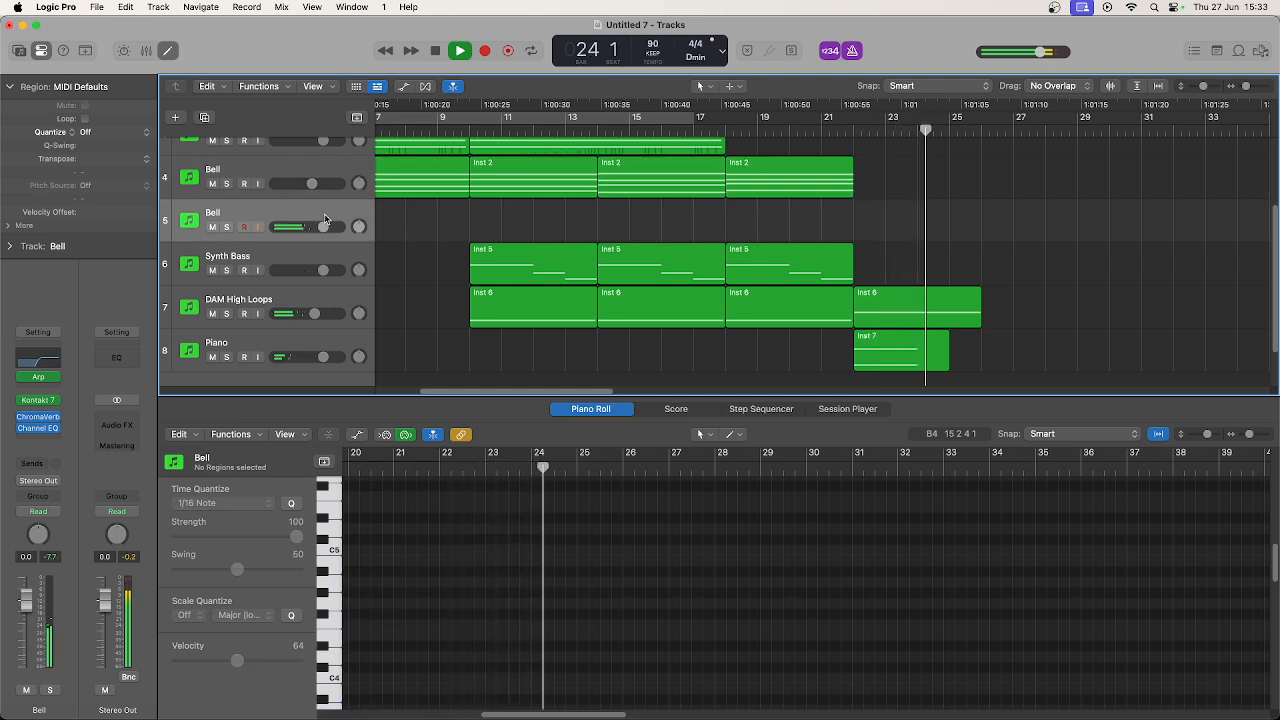
key(space)
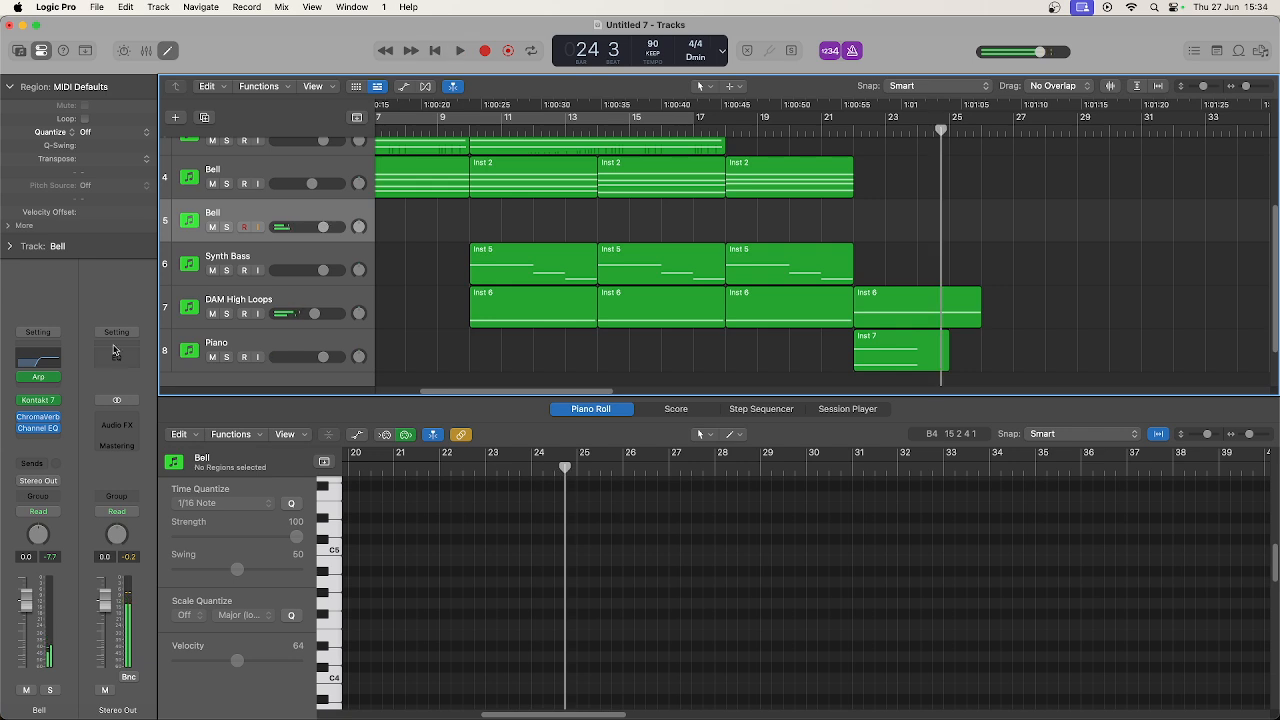
click(55, 381)
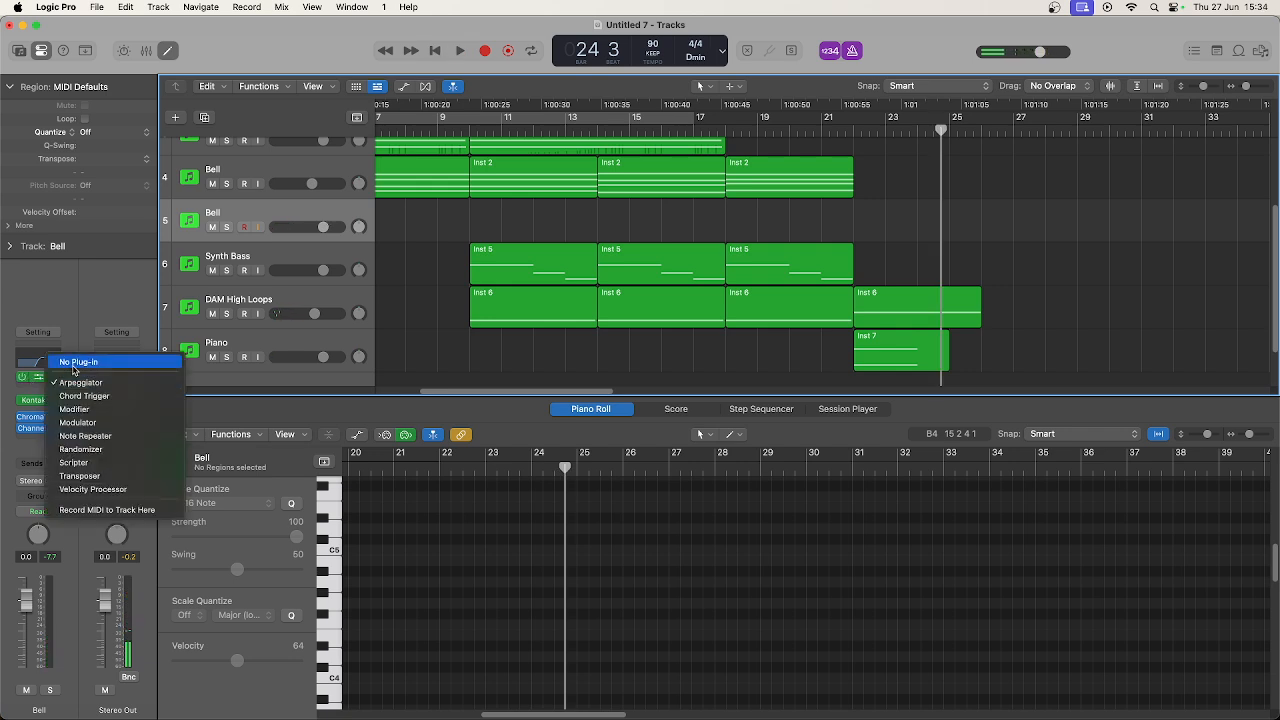
click(72, 363)
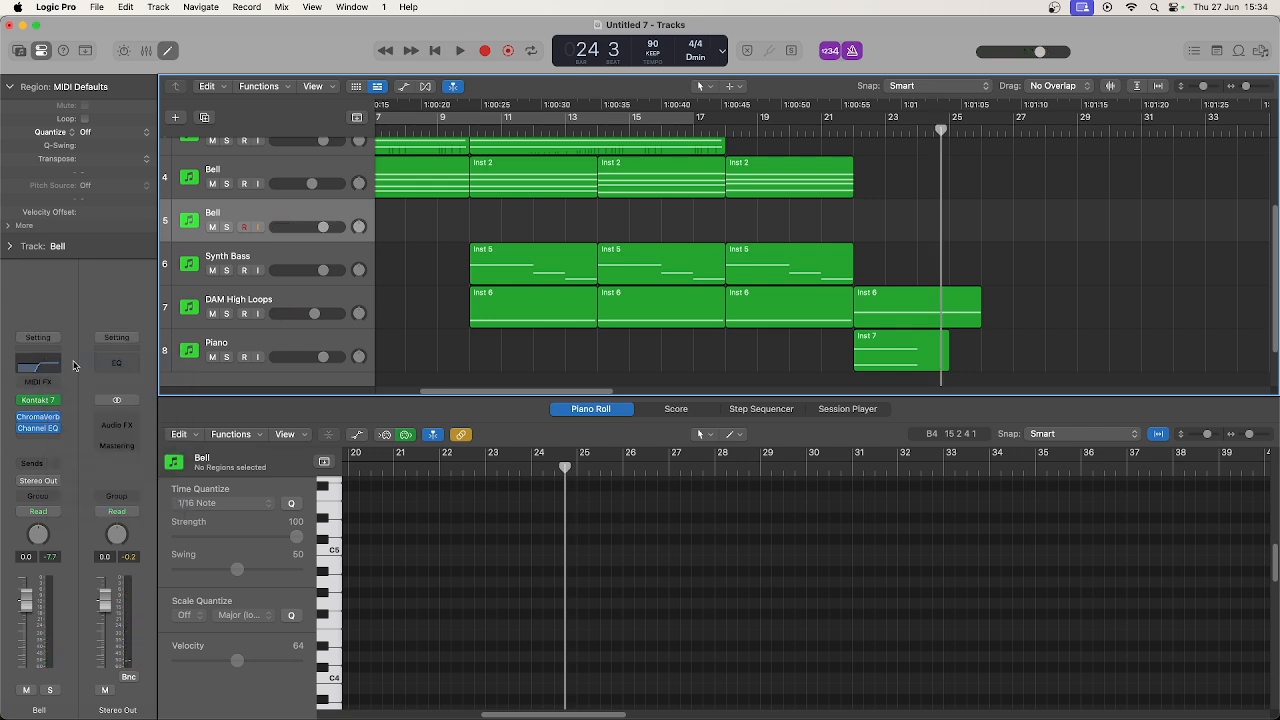
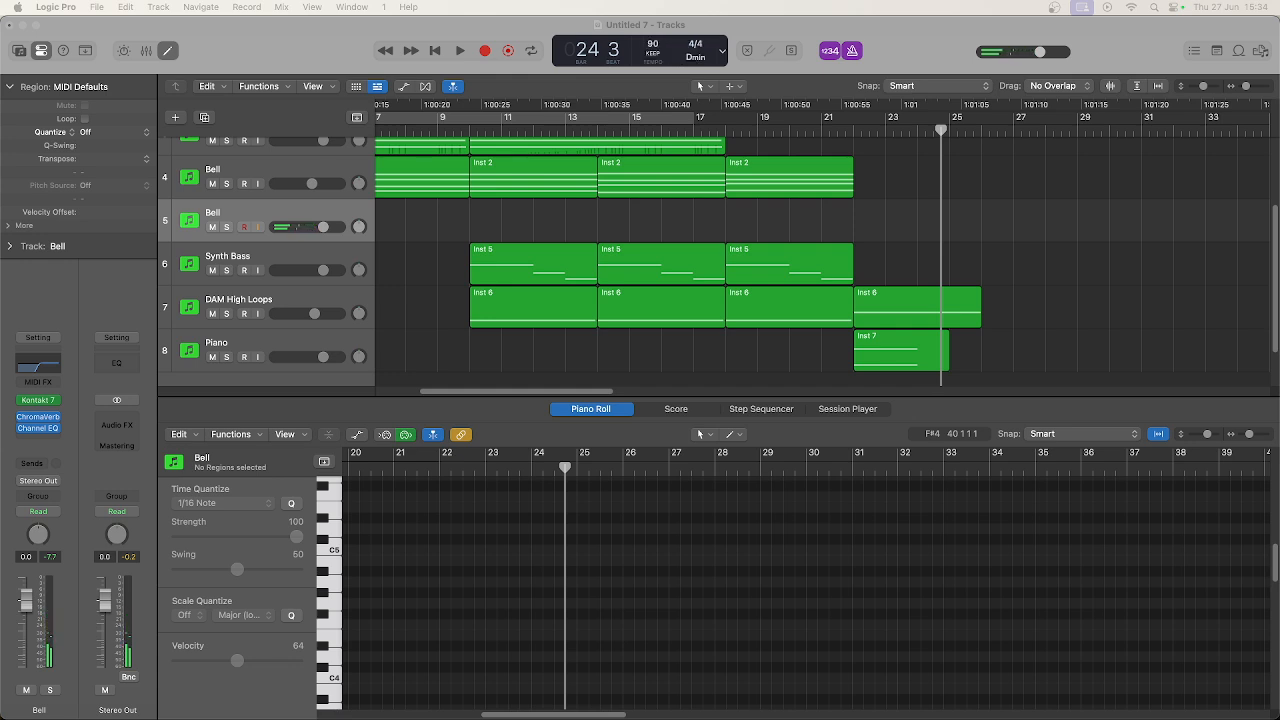
Record a passage of repeated three-note chords on the duplicated Bell track from bar 22 and quantize all its notes to 1/16.
click(854, 132)
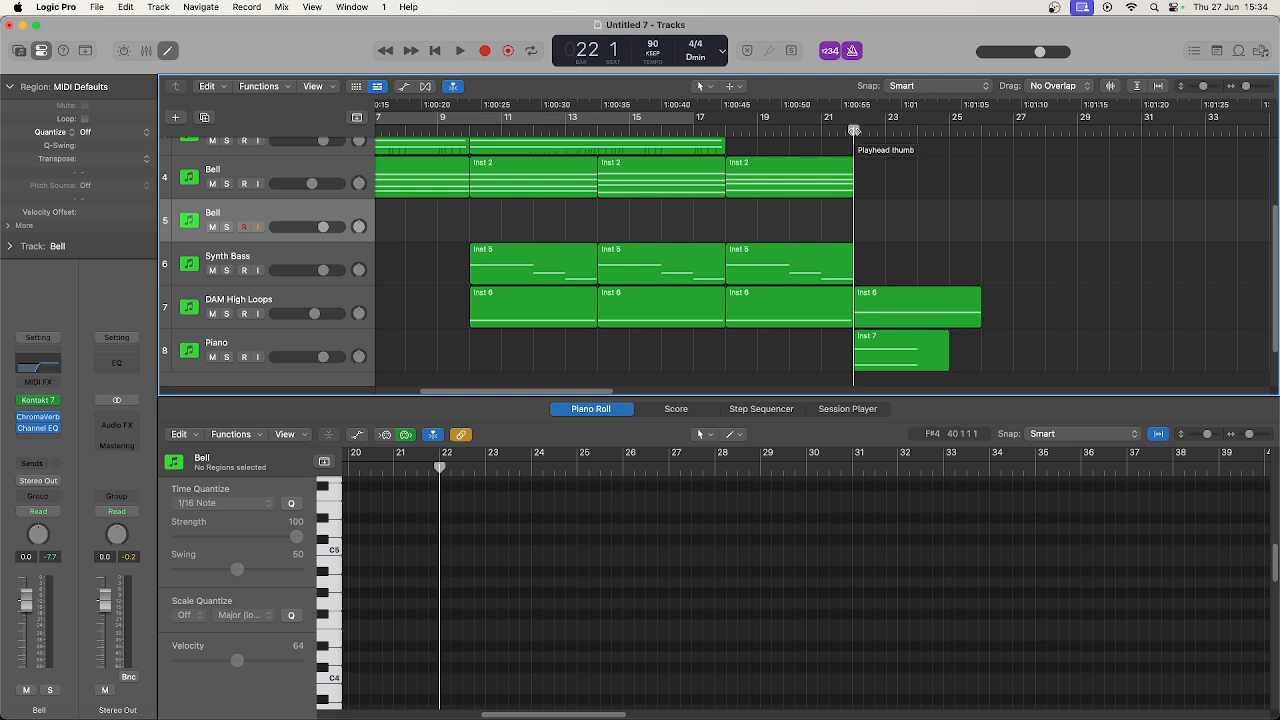
key(r)
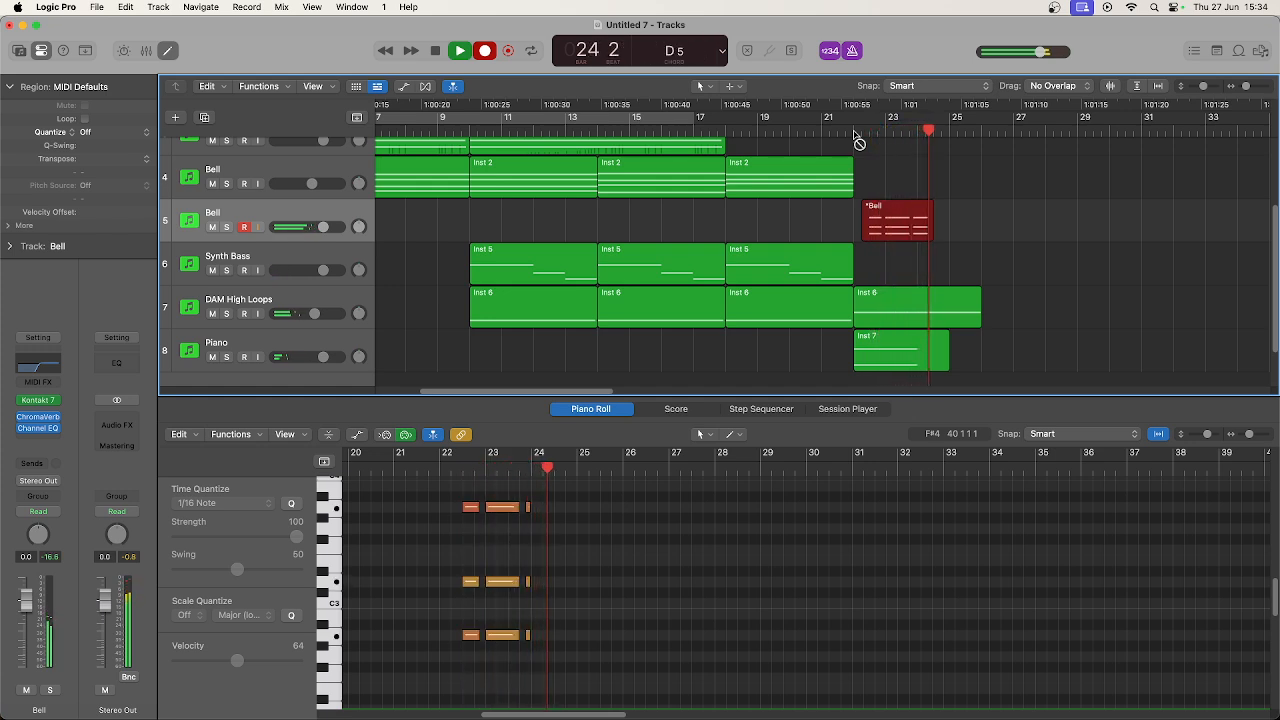
key(space)
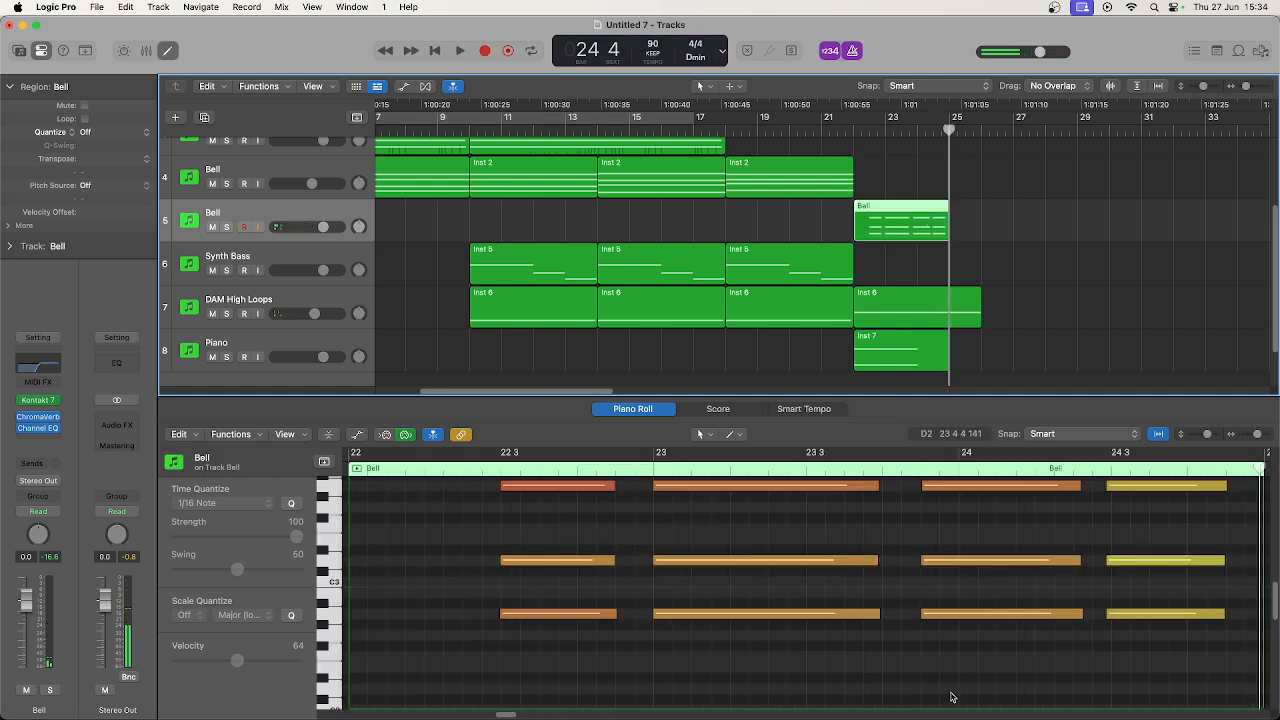
key(super+a)
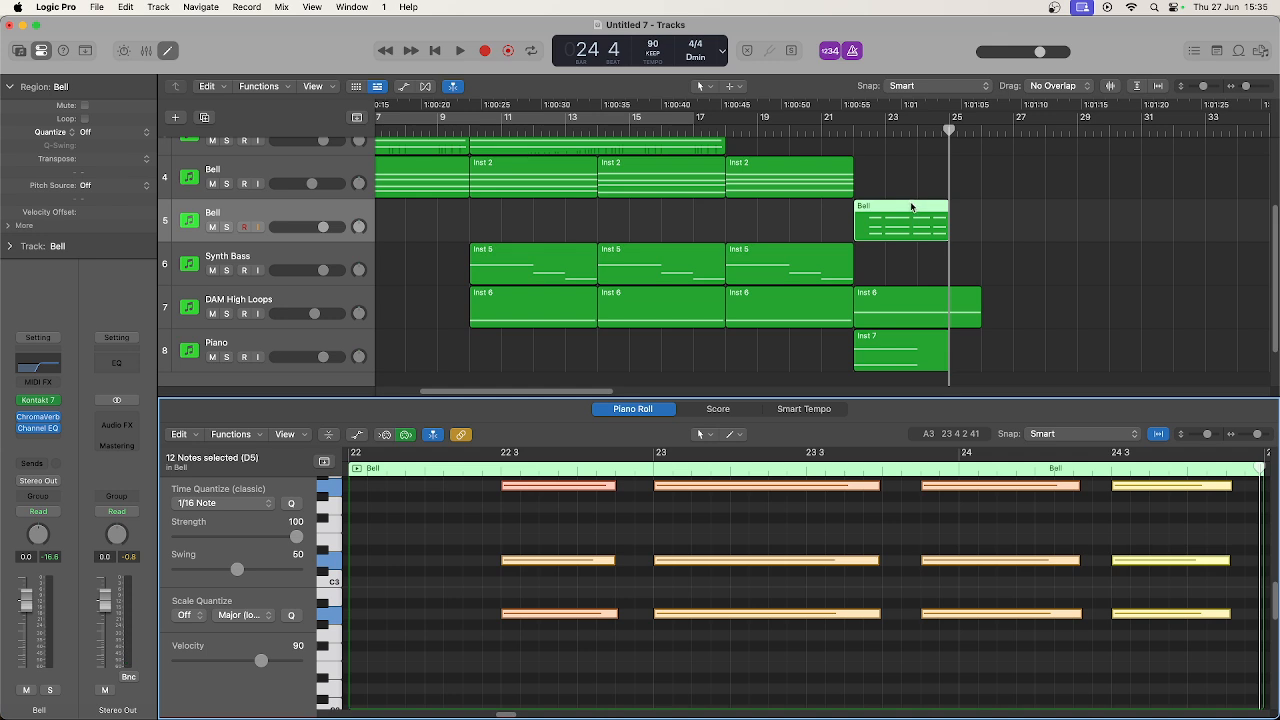
Shorten the Piano region to just past bar 24 and place copies of the Bell, Piano and DAM High Loops regions directly after the originals.
drag(911, 207, 1006, 220)
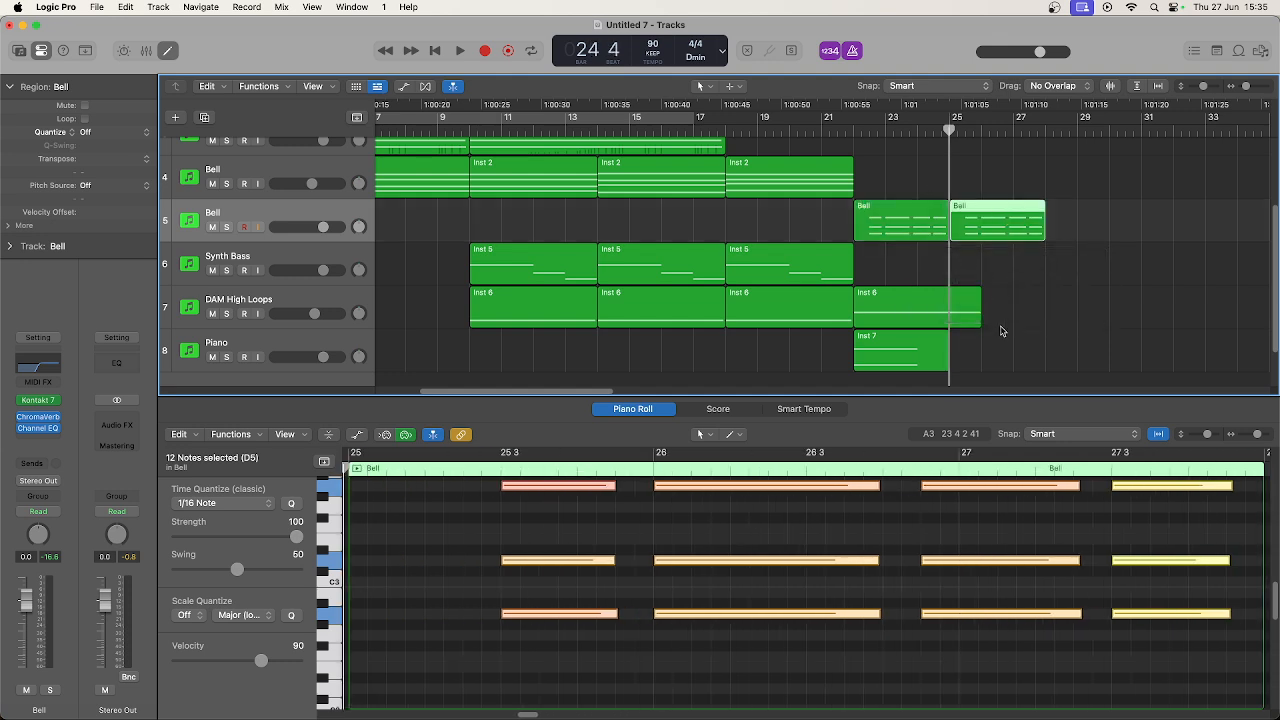
click(912, 356)
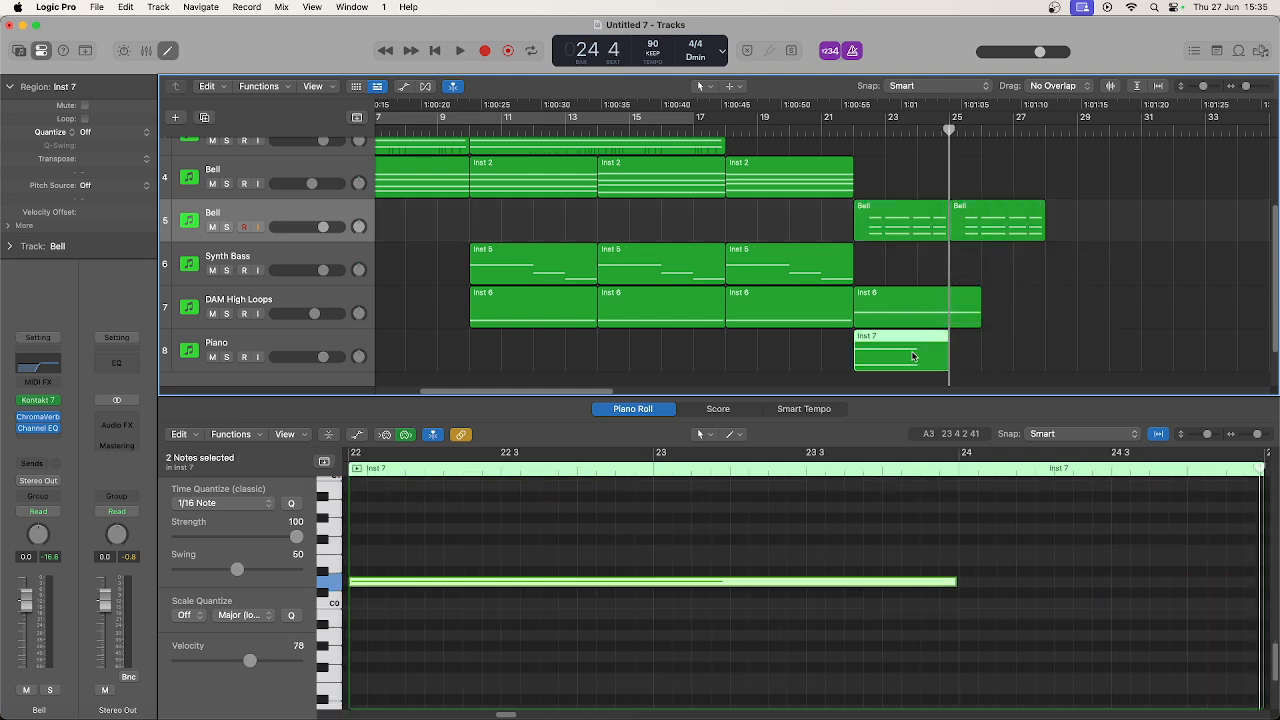
drag(946, 368, 1092, 297)
key(alt)
key(alt)
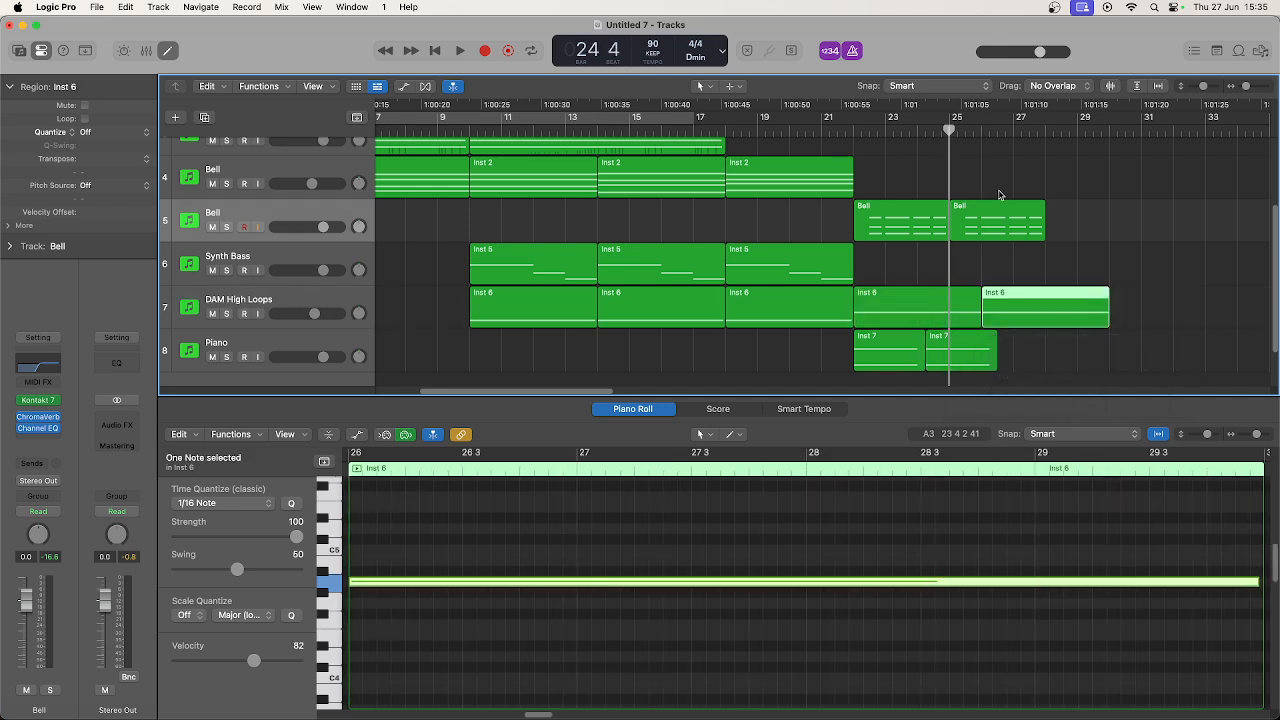
Play the section back from around bar 22 and add a third Piano region directly after the second one.
click(840, 130)
key(space)
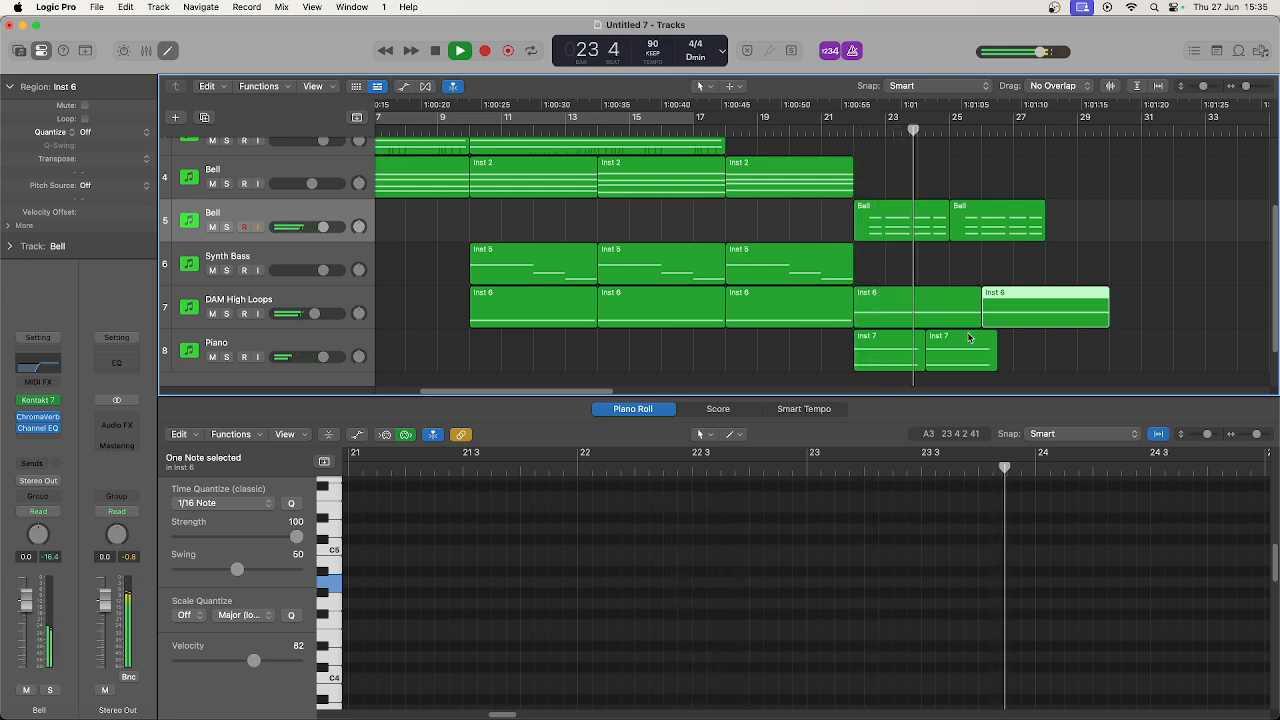
drag(966, 343, 1038, 343)
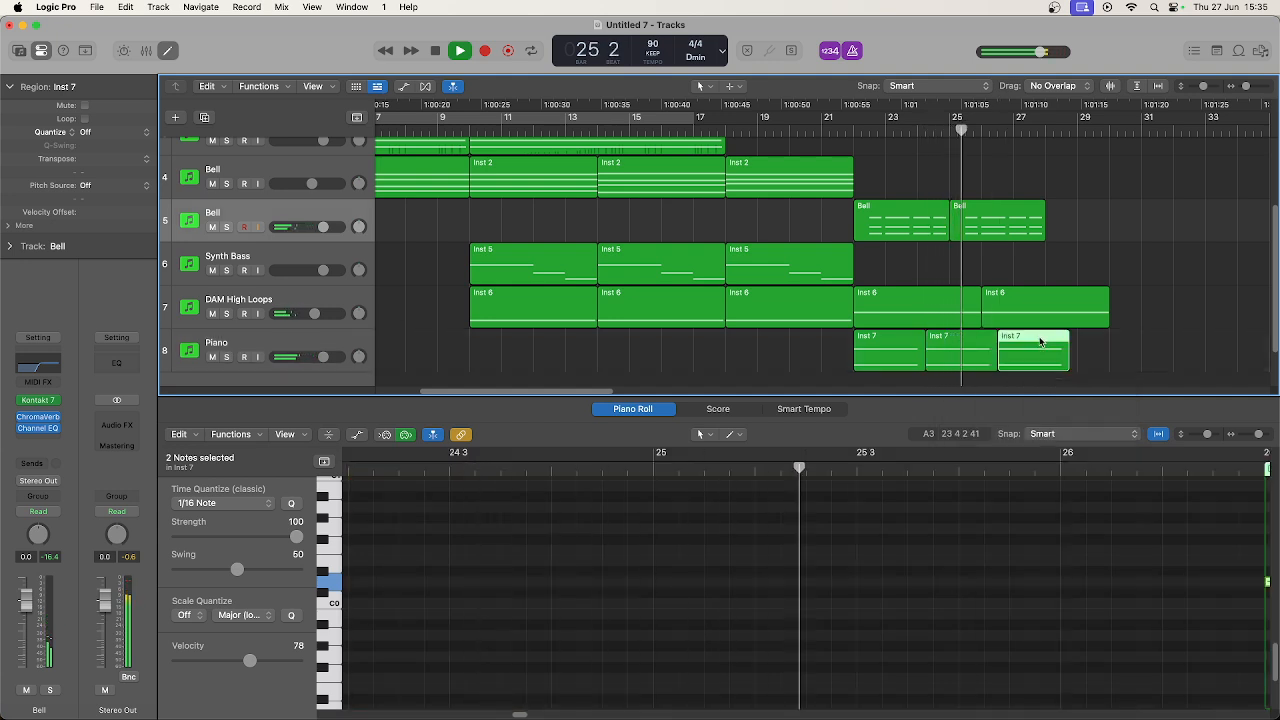
key(space)
Trim the gap before the first chord of the second Bell region, start it at bar 25, and play back from bar 22.
click(966, 207)
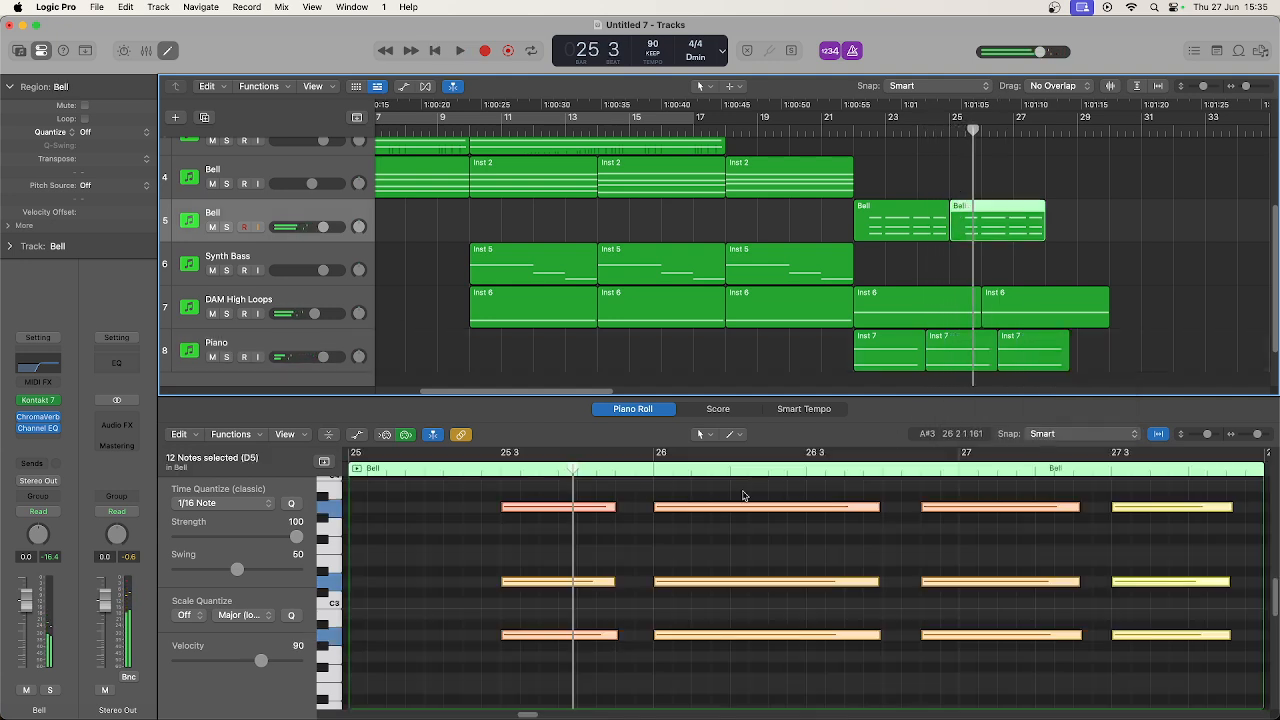
drag(949, 240, 975, 205)
click(857, 128)
key(space)
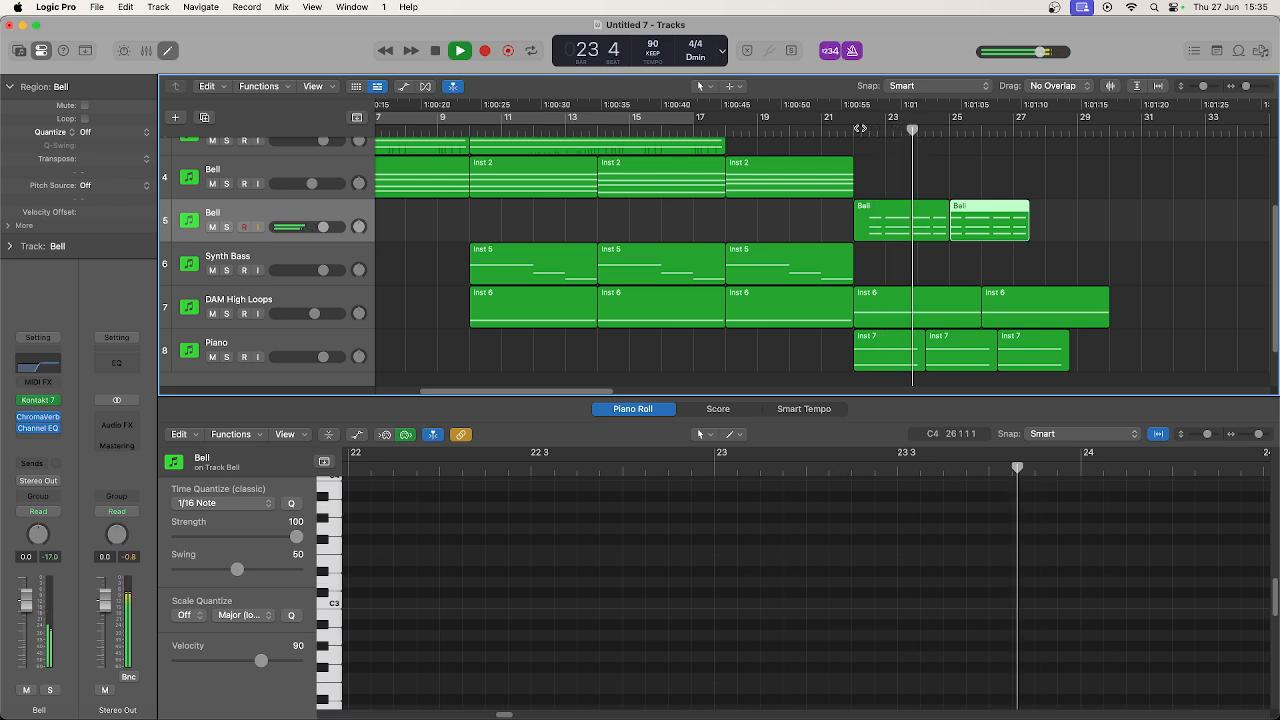
Shorten the third chord of the bar 22 Bell region from its front so it starts on bar 24, checking by playback.
click(918, 205)
key(space)
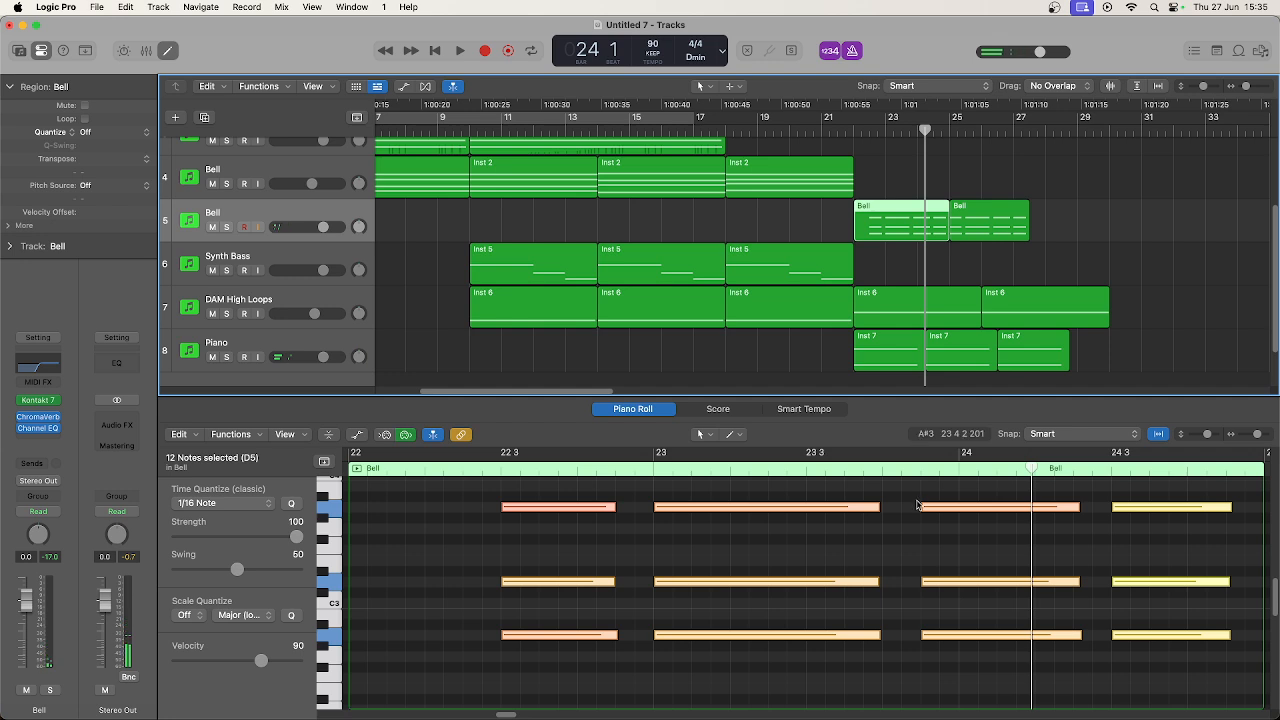
drag(917, 495, 950, 650)
drag(921, 583, 940, 583)
key(space)
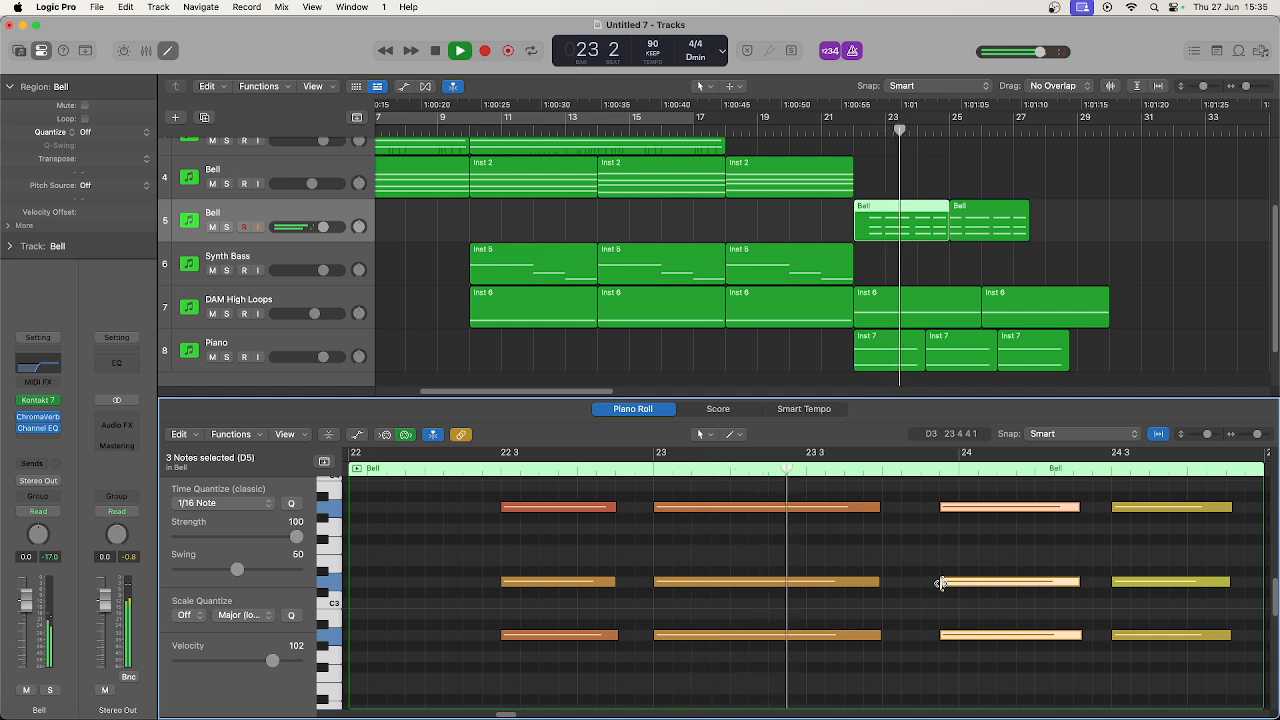
key(space)
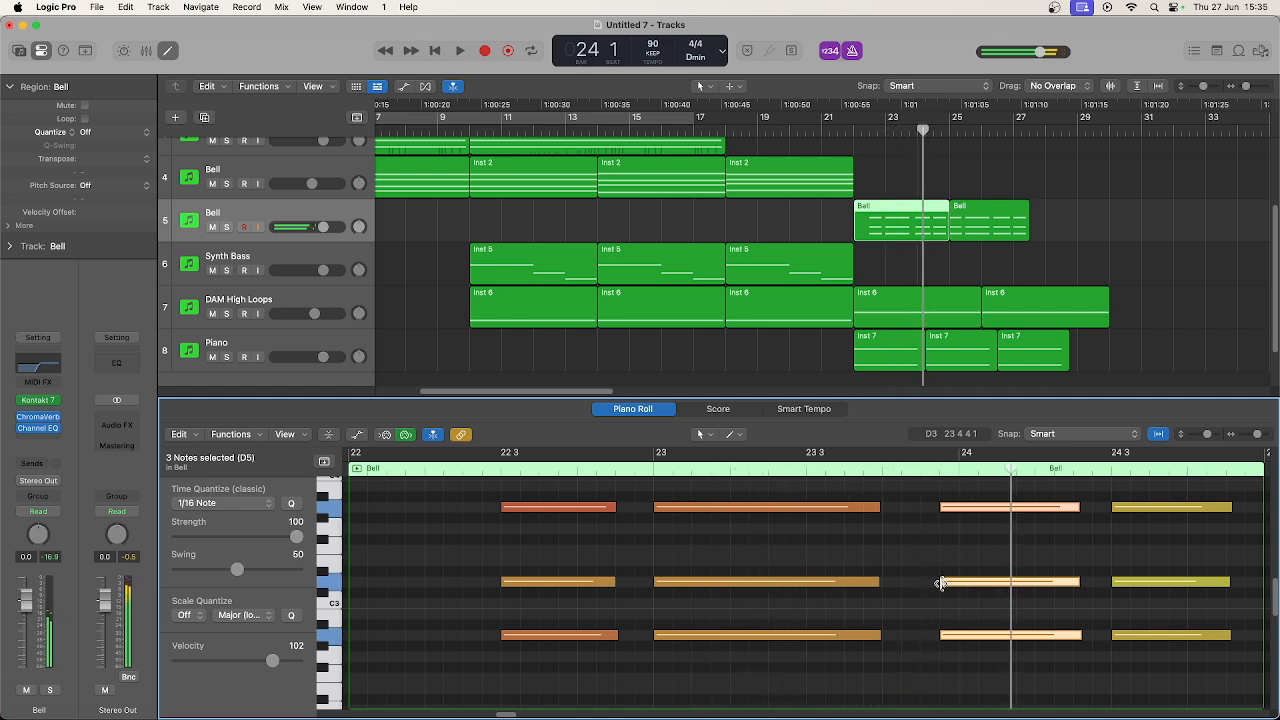
drag(940, 583, 960, 583)
key(space)
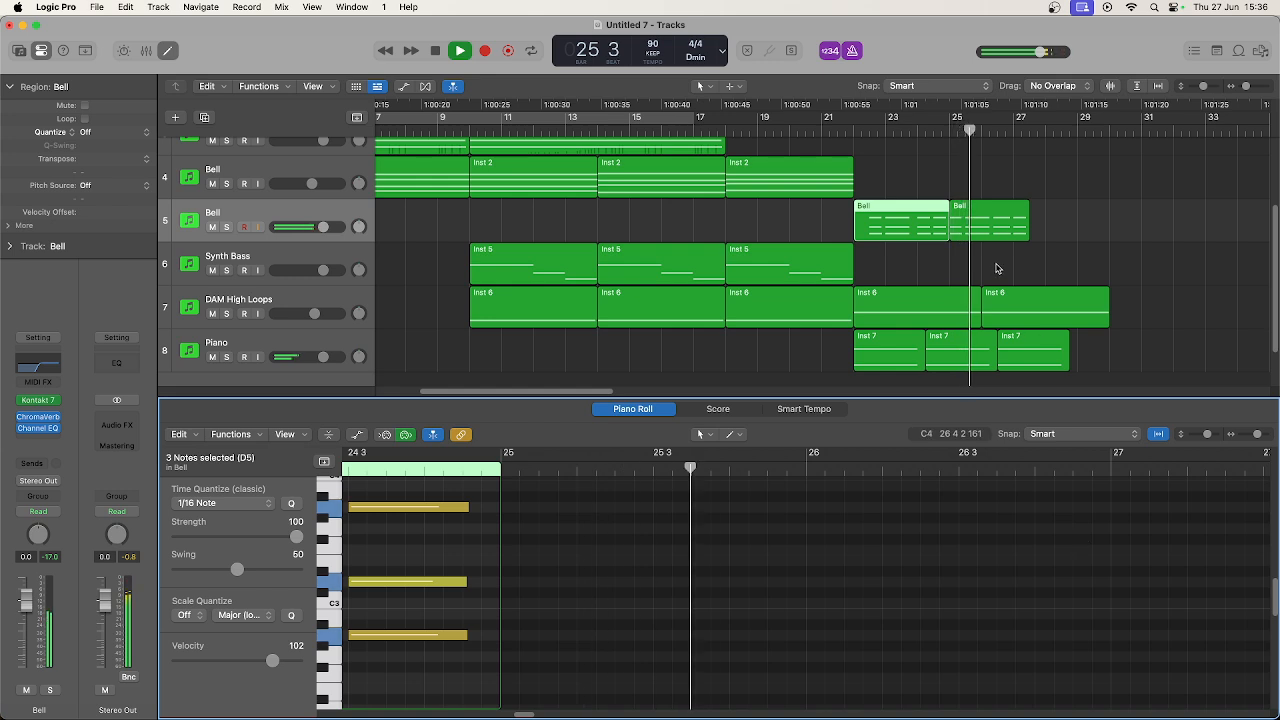
Delay the second chord of the bar 25 Bell region to beat 4 and the third chord to bar 26 beat 3.
key(space)
drag(520, 497, 626, 644)
drag(886, 674, 897, 646)
click(866, 512)
key(space)
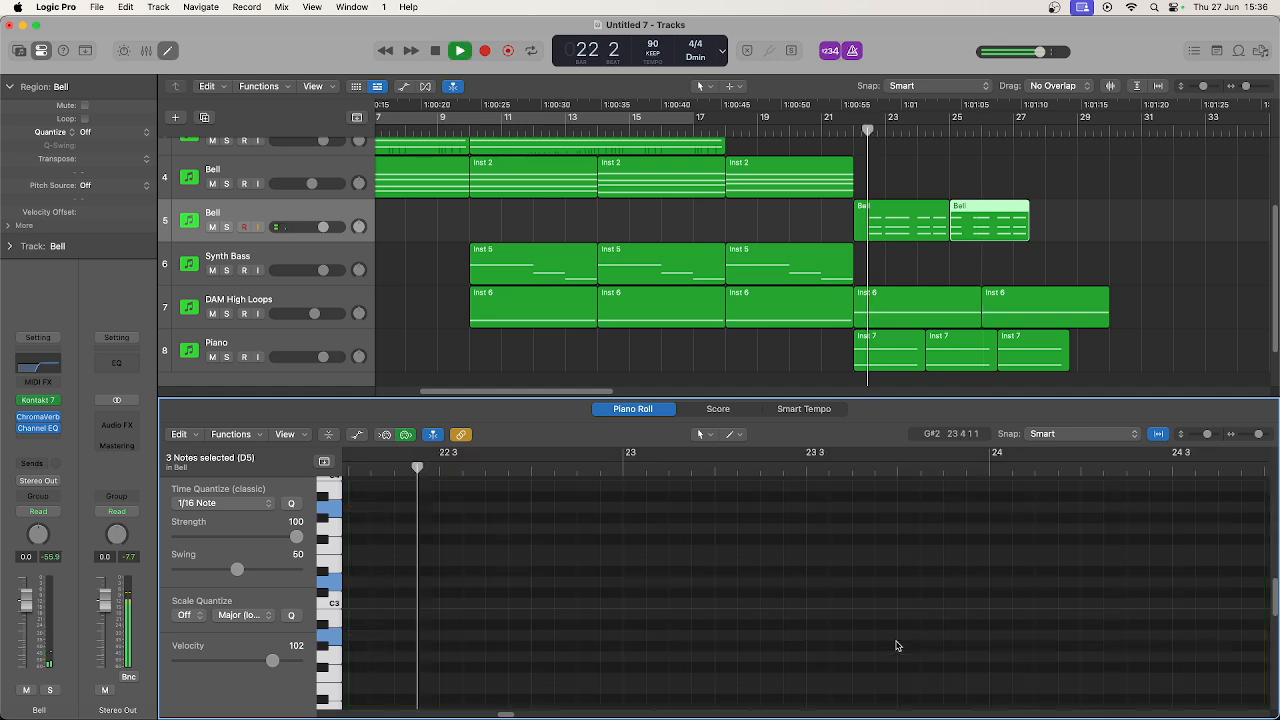
Play back from bar 22 and delete the two copied Piano regions, keeping only the first one.
click(851, 126)
key(space)
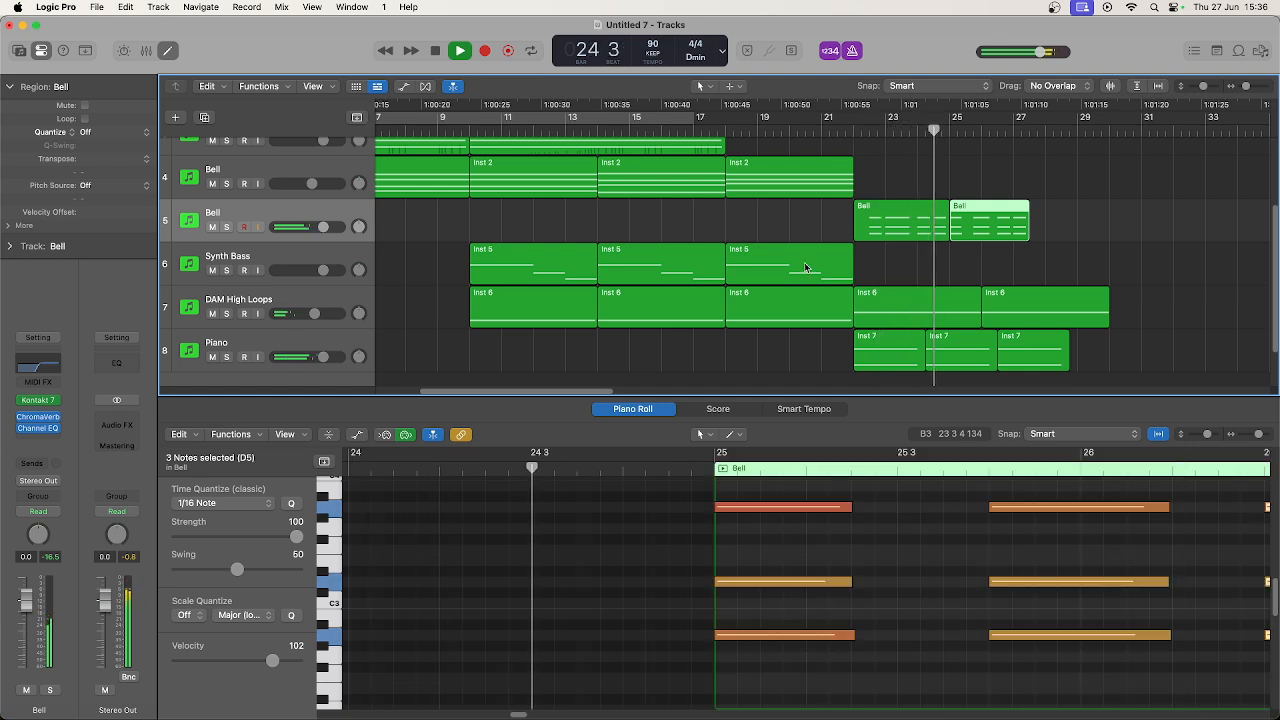
drag(1123, 367, 975, 347)
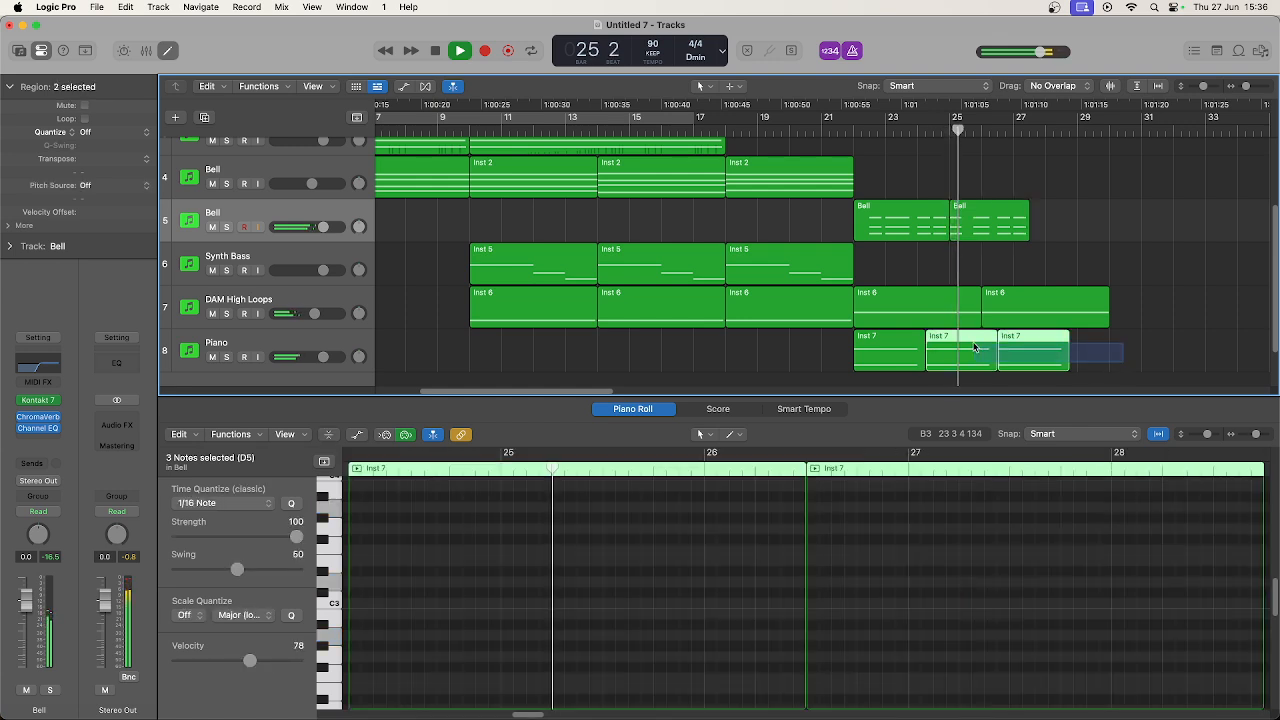
key(Delete)
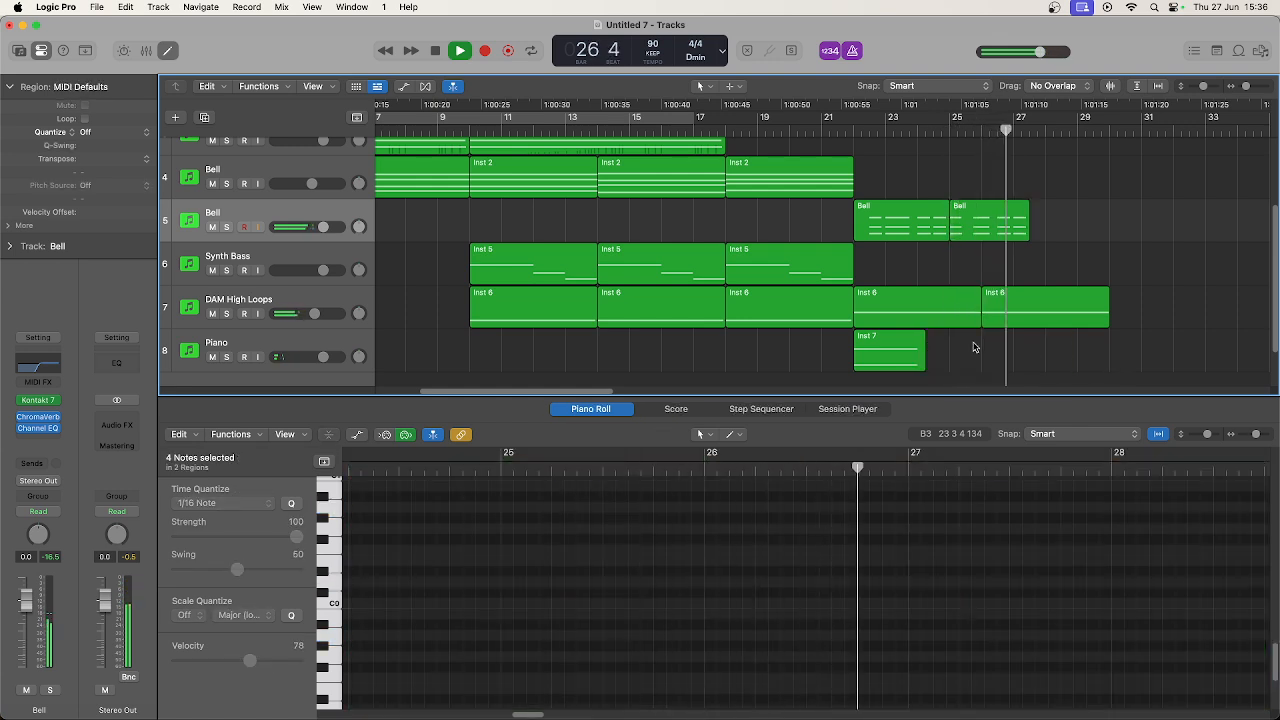
key(space)
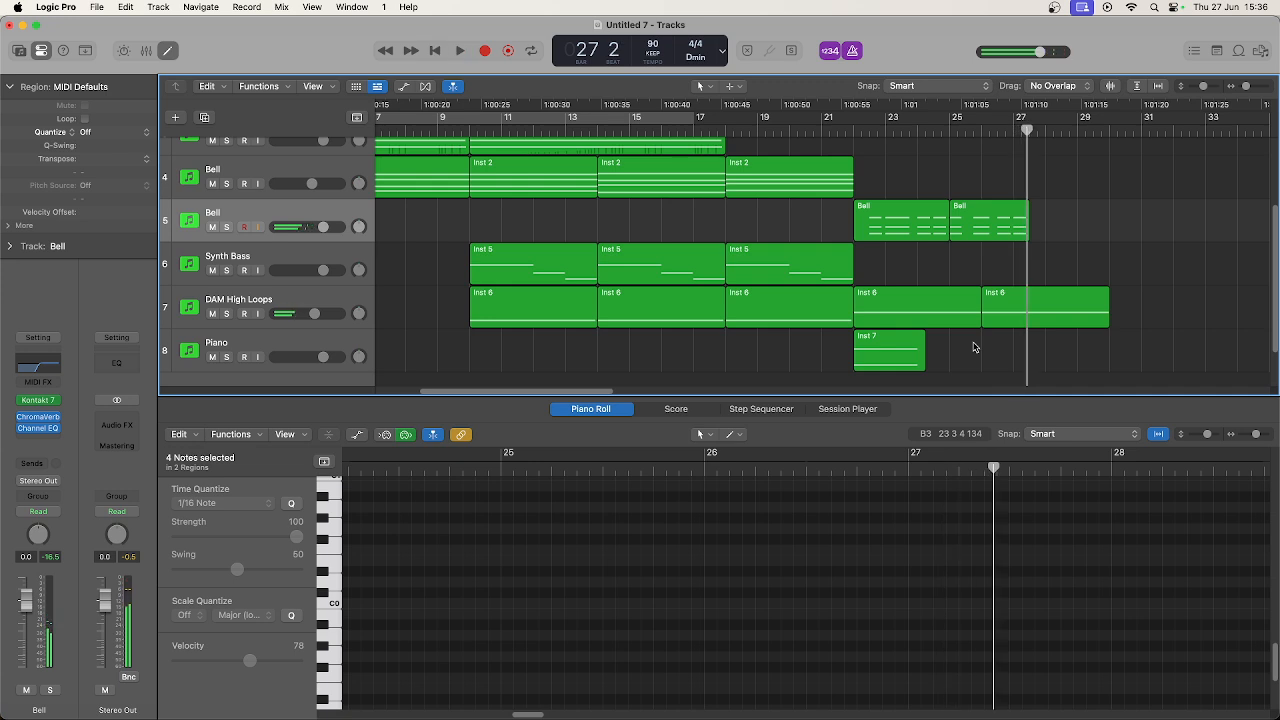
Move both Bell chord regions one bar later so they start at bar 23, and play the section back.
click(908, 210)
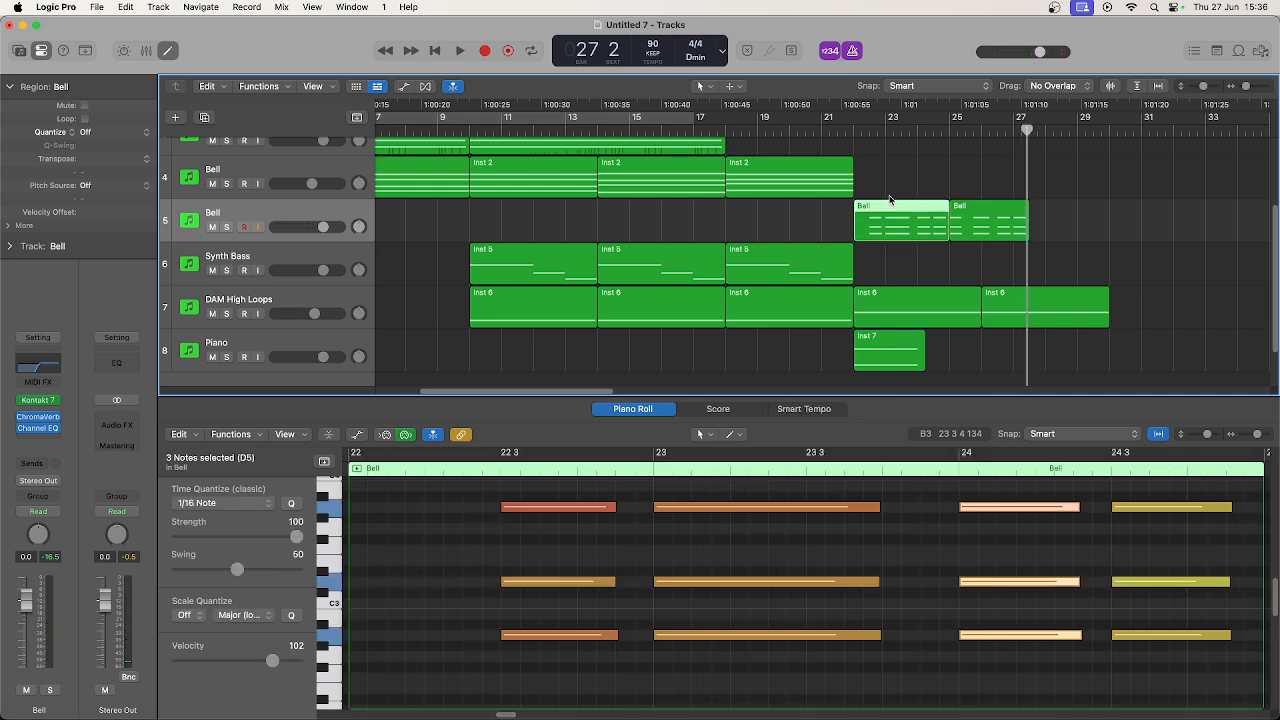
double_click(854, 128)
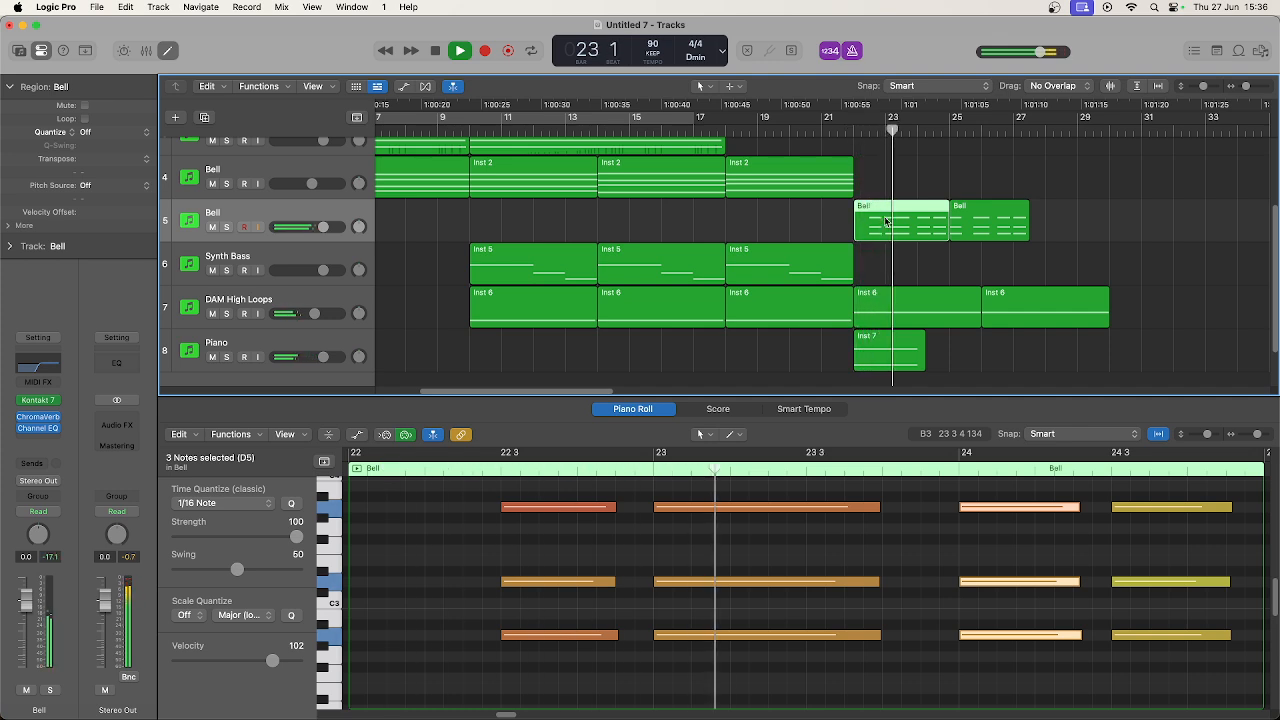
key(space)
drag(829, 224, 1027, 236)
drag(894, 210, 928, 210)
key(space)
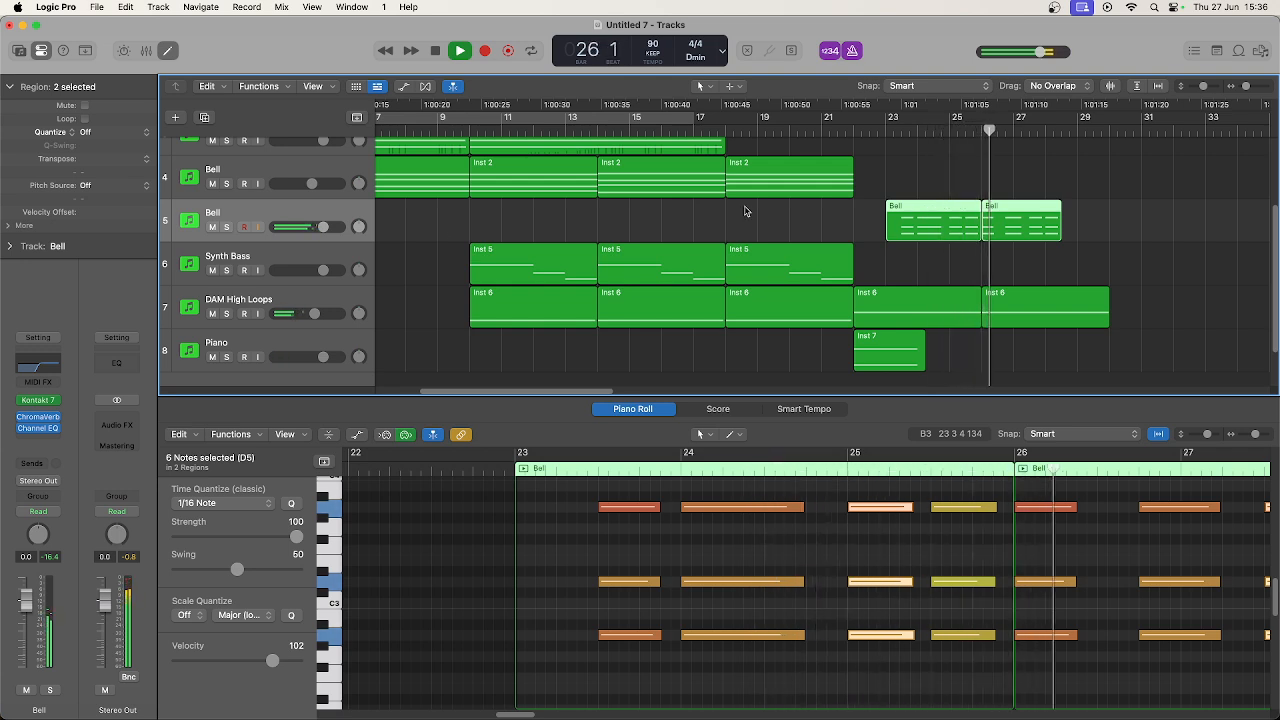
key(space)
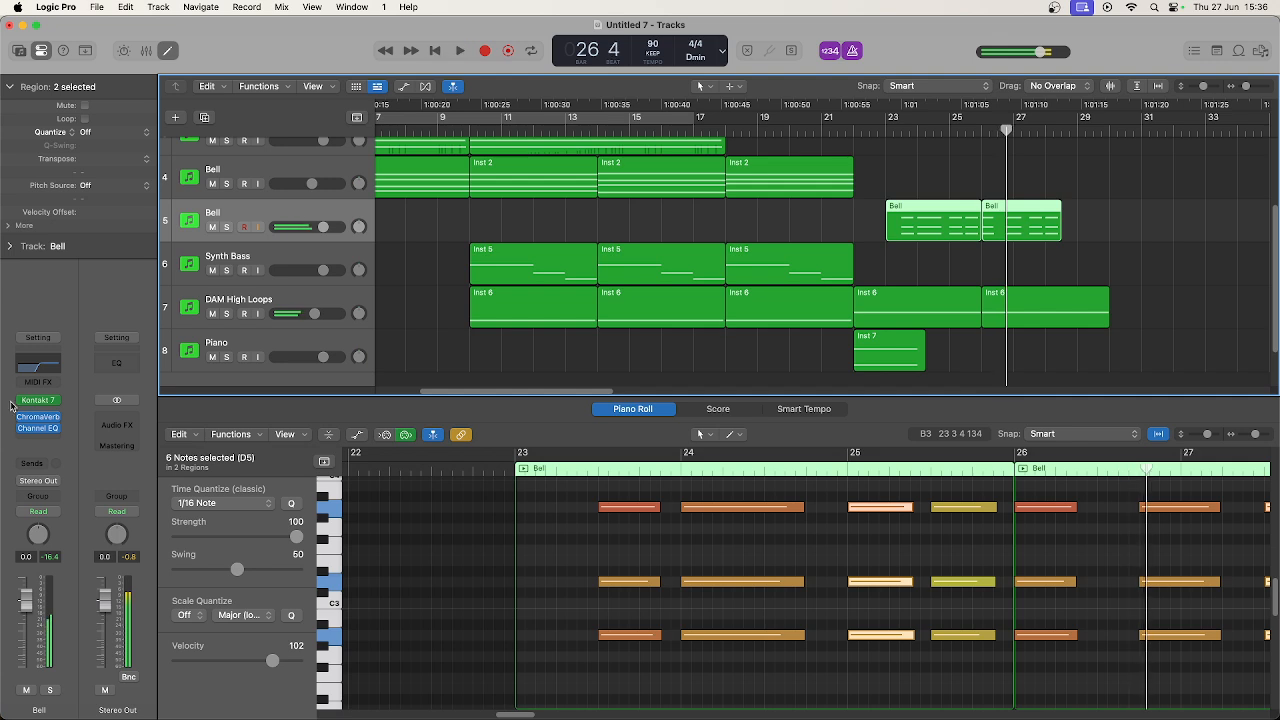
Insert a stereo Distortion effect after the Channel EQ on the duplicated Bell track and play the chords through it.
click(45, 441)
mouse_move(110, 620)
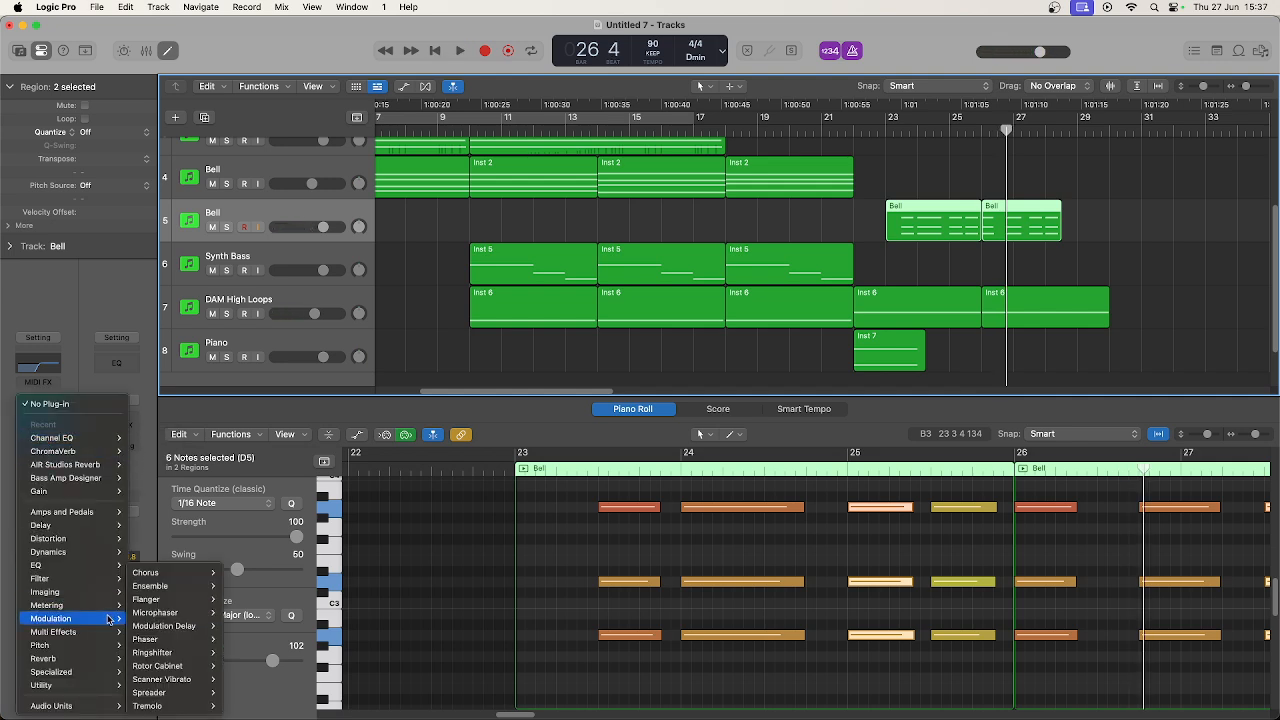
mouse_move(111, 544)
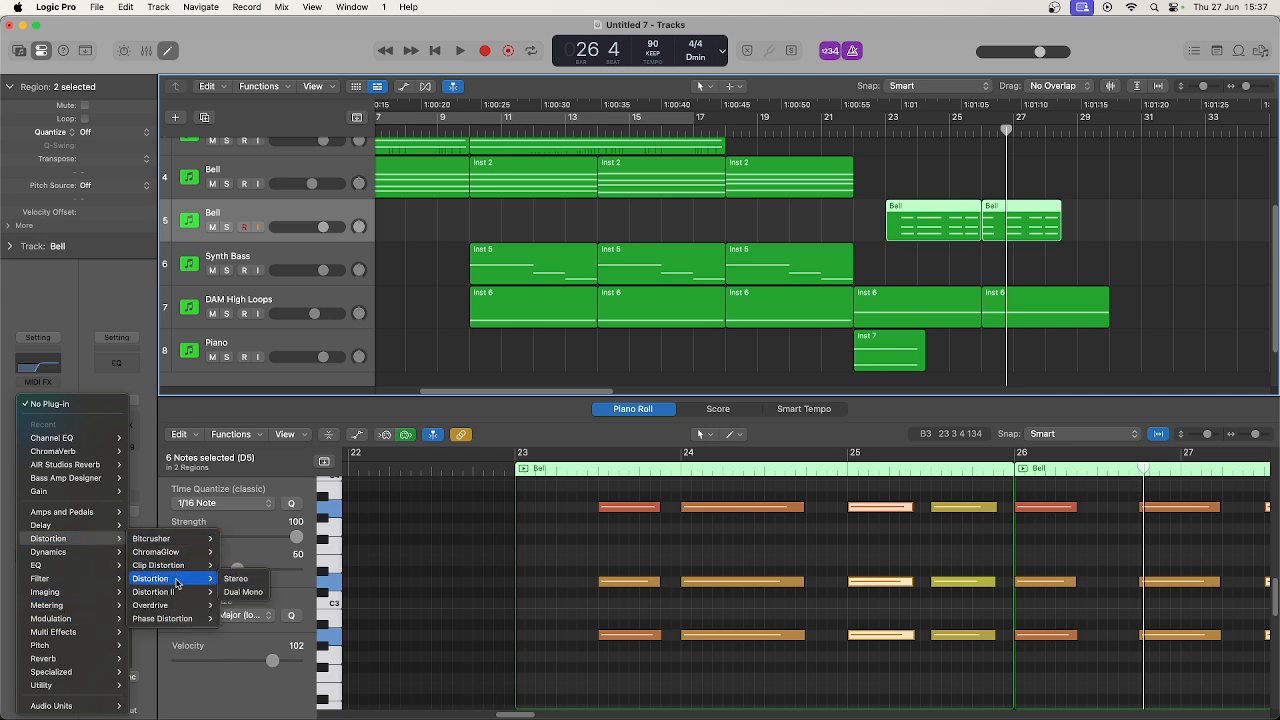
click(237, 580)
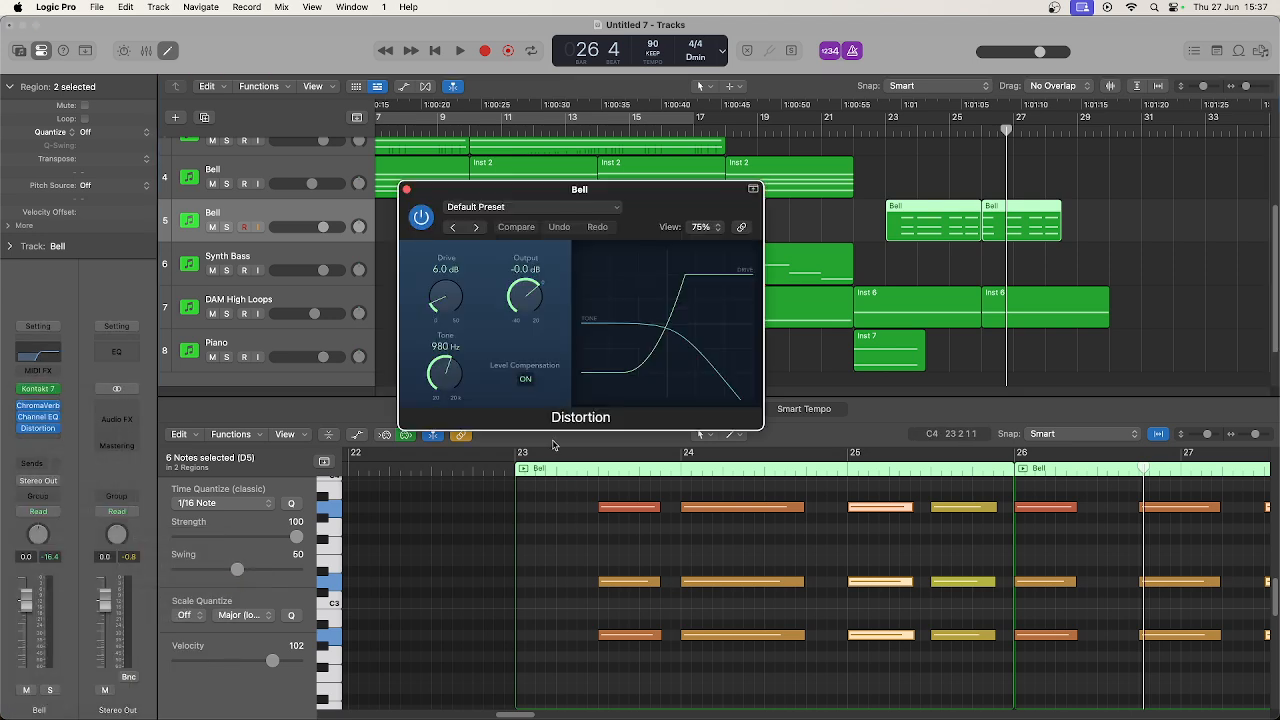
key(space)
click(912, 139)
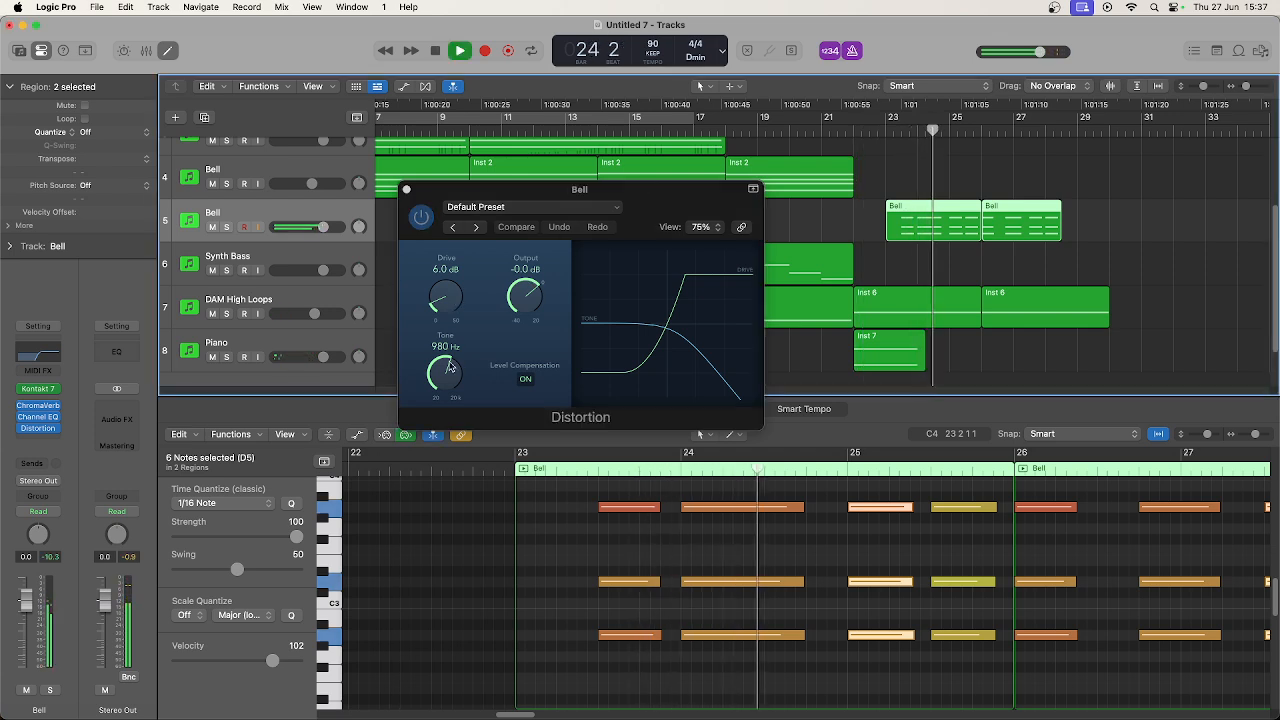
Set the Distortion's drive to 6.5 dB, output to -5.0 dB and tone to about 1700 Hz, and close the plug-in.
drag(452, 301, 534, 315)
mouse_move(452, 347)
mouse_down()
mouse_move(464, 425)
mouse_move(447, 356)
mouse_up()
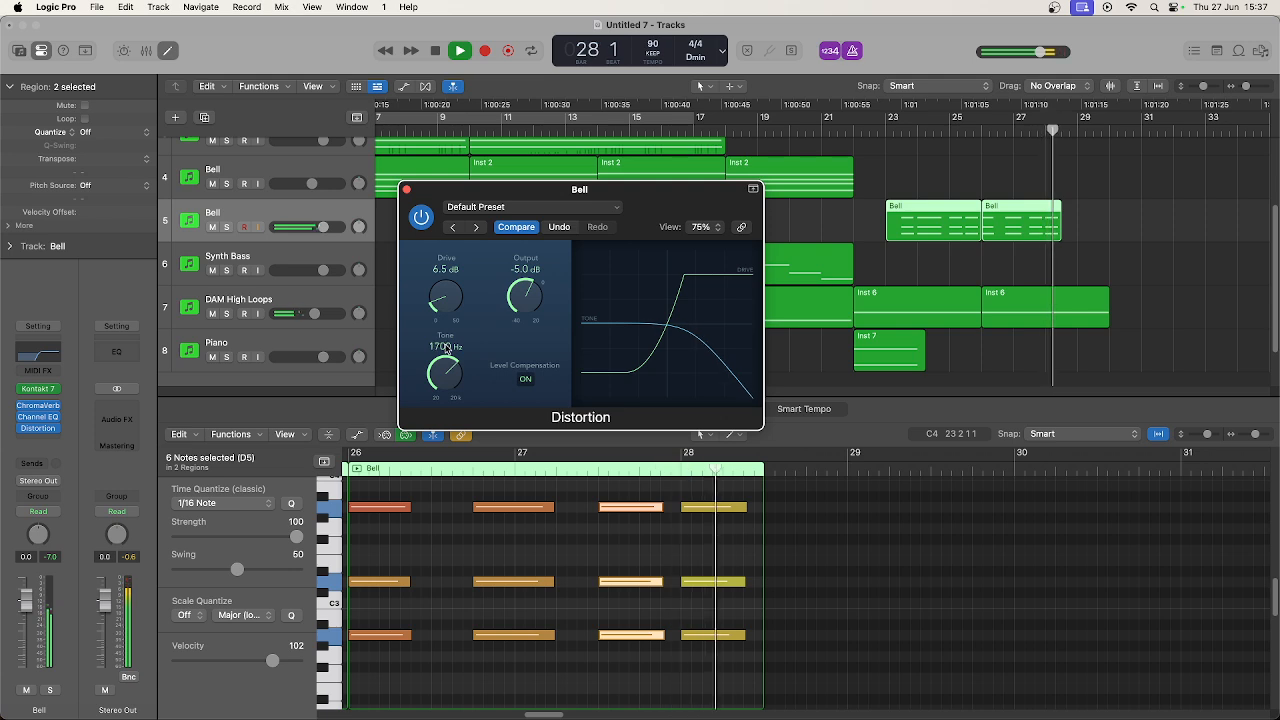
click(407, 190)
key(space)
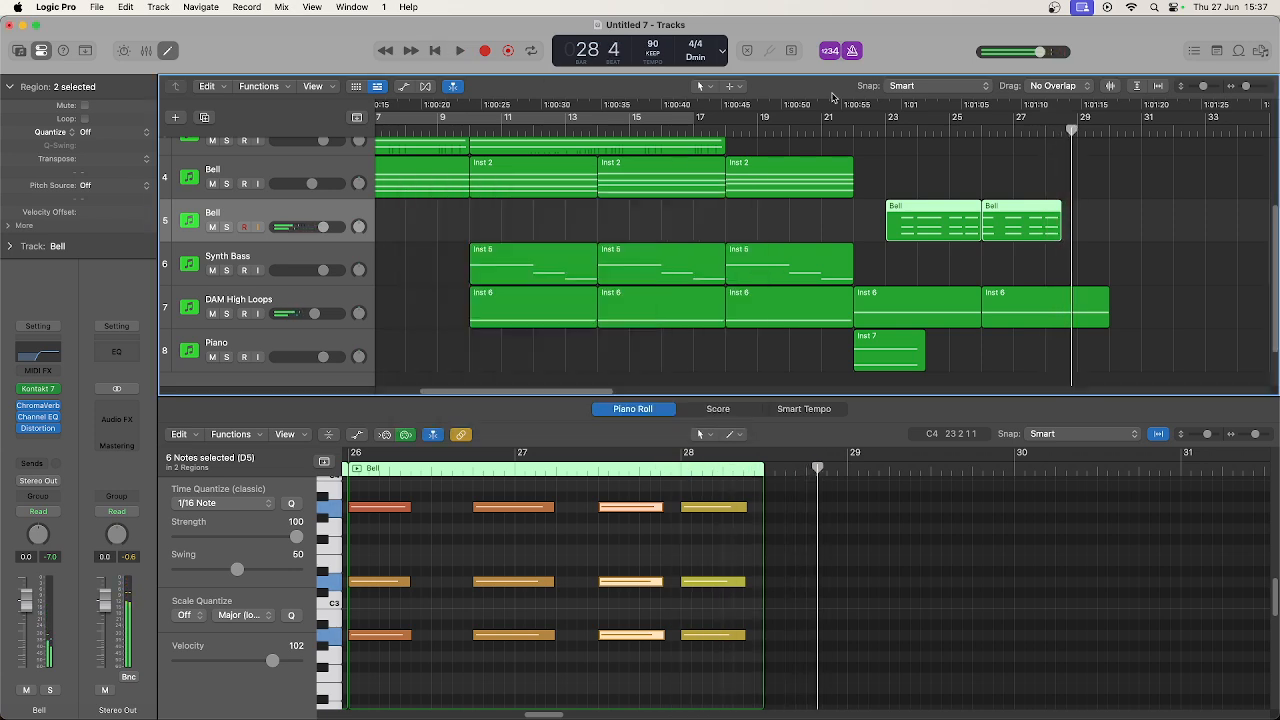
Copy the two Bell chord regions at bar 23 onto the Inst 4 track and audition the layered sound.
click(892, 142)
key(space)
scroll(880, 180, up, 3)
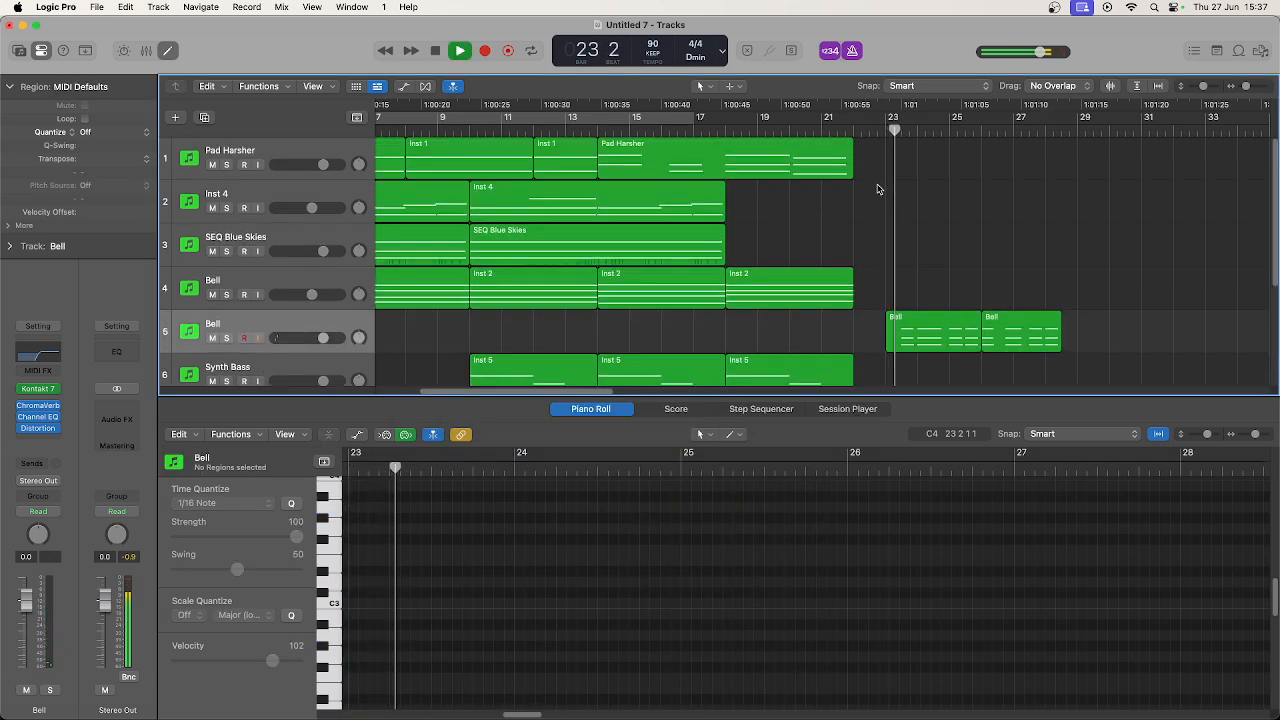
key(space)
drag(936, 291, 1017, 342)
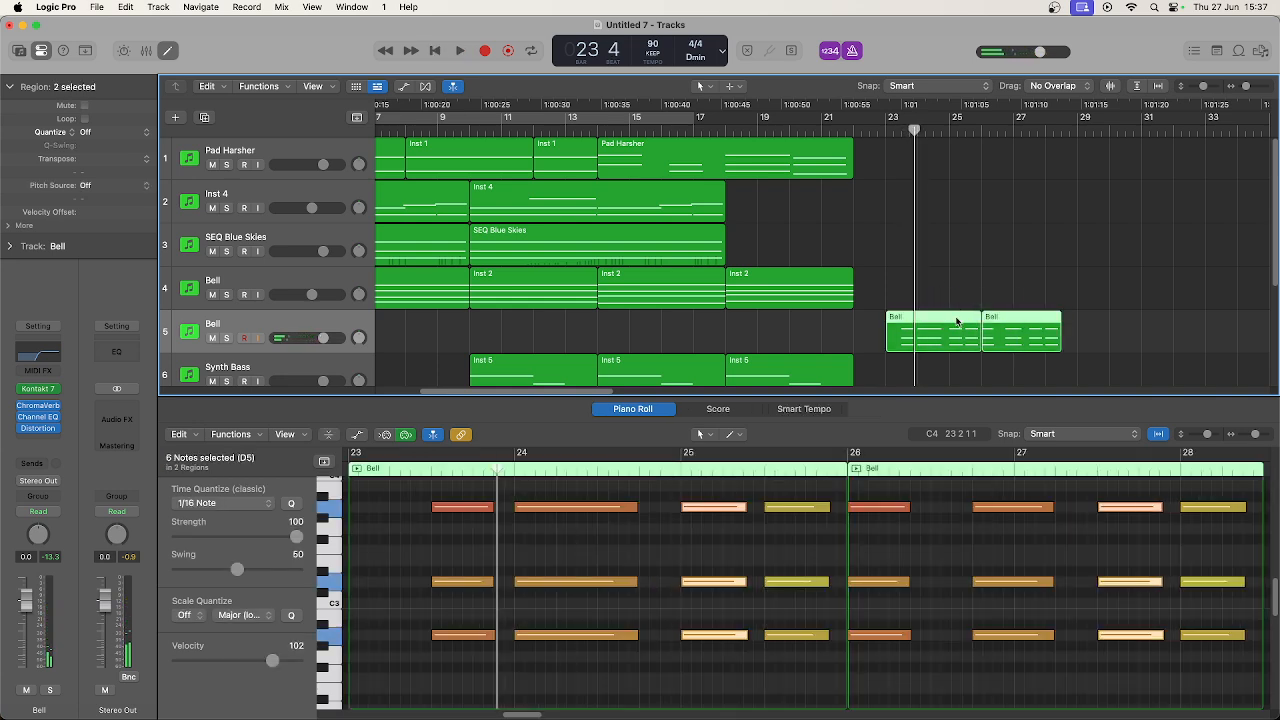
drag(957, 321, 957, 214)
key(space)
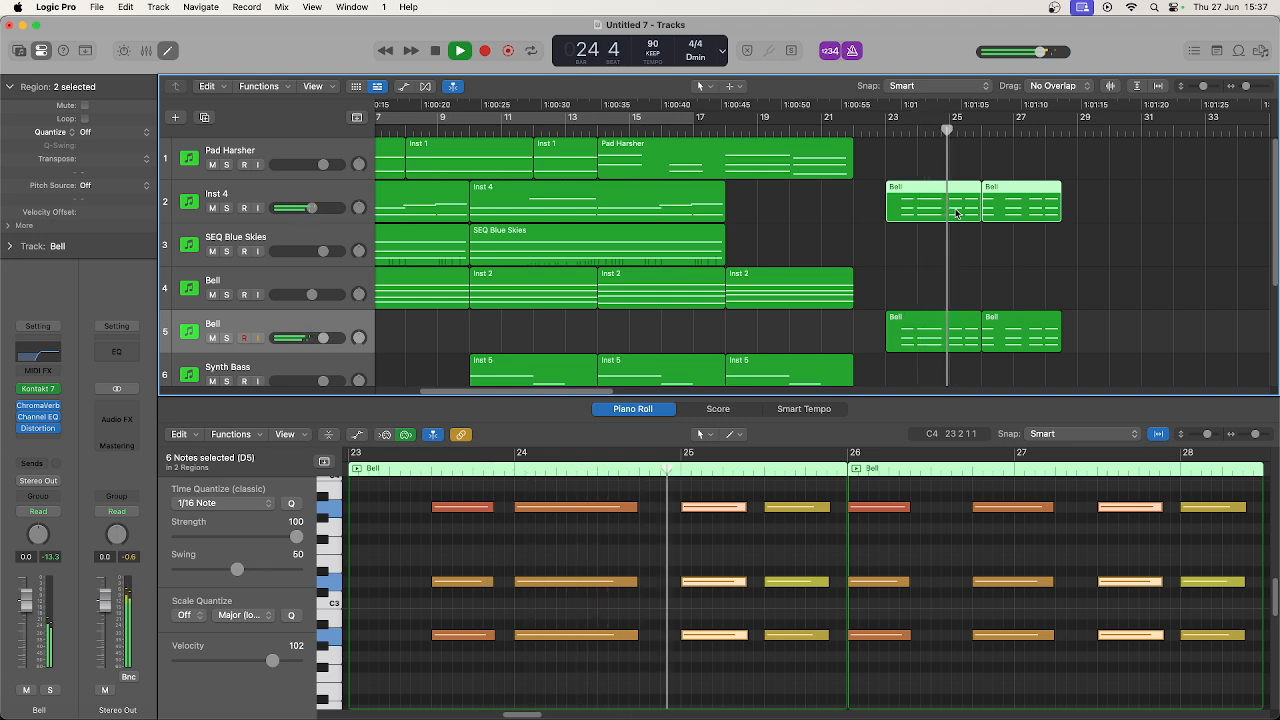
key(space)
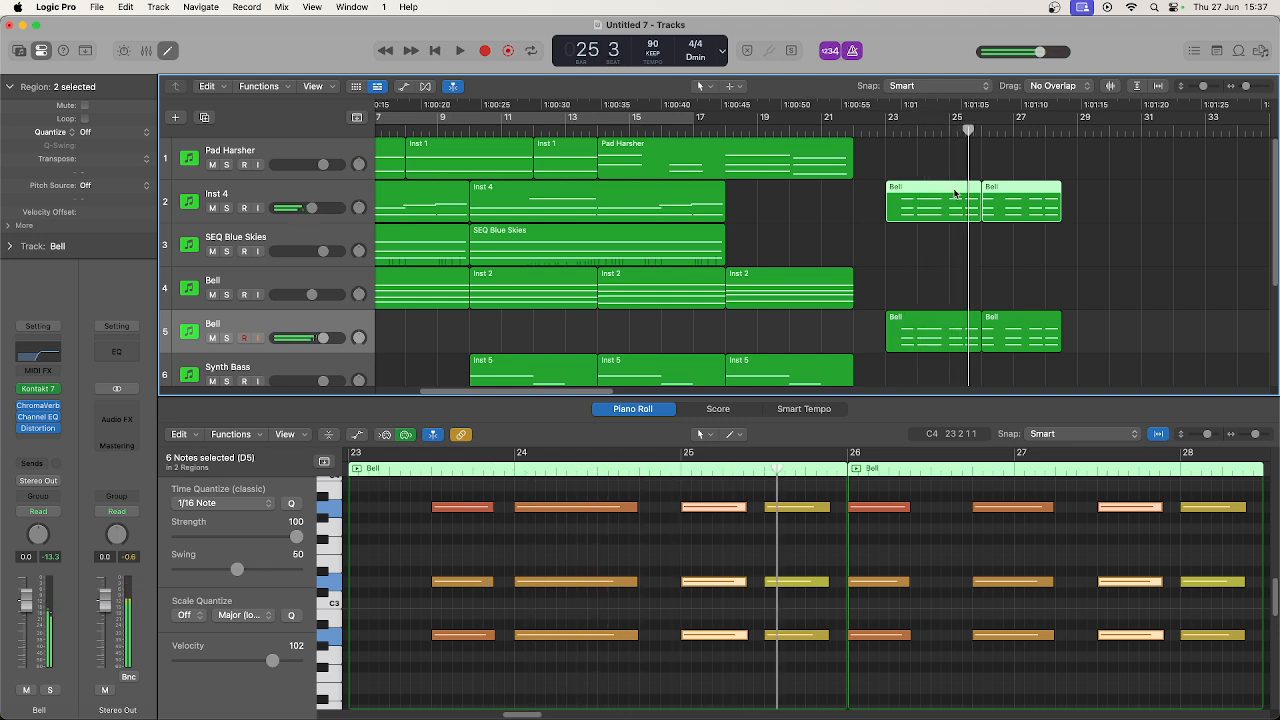
Move the two copied chord regions from the Inst 4 track to the SEQ Blue Skies track and play them back.
drag(955, 193, 958, 228)
key(space)
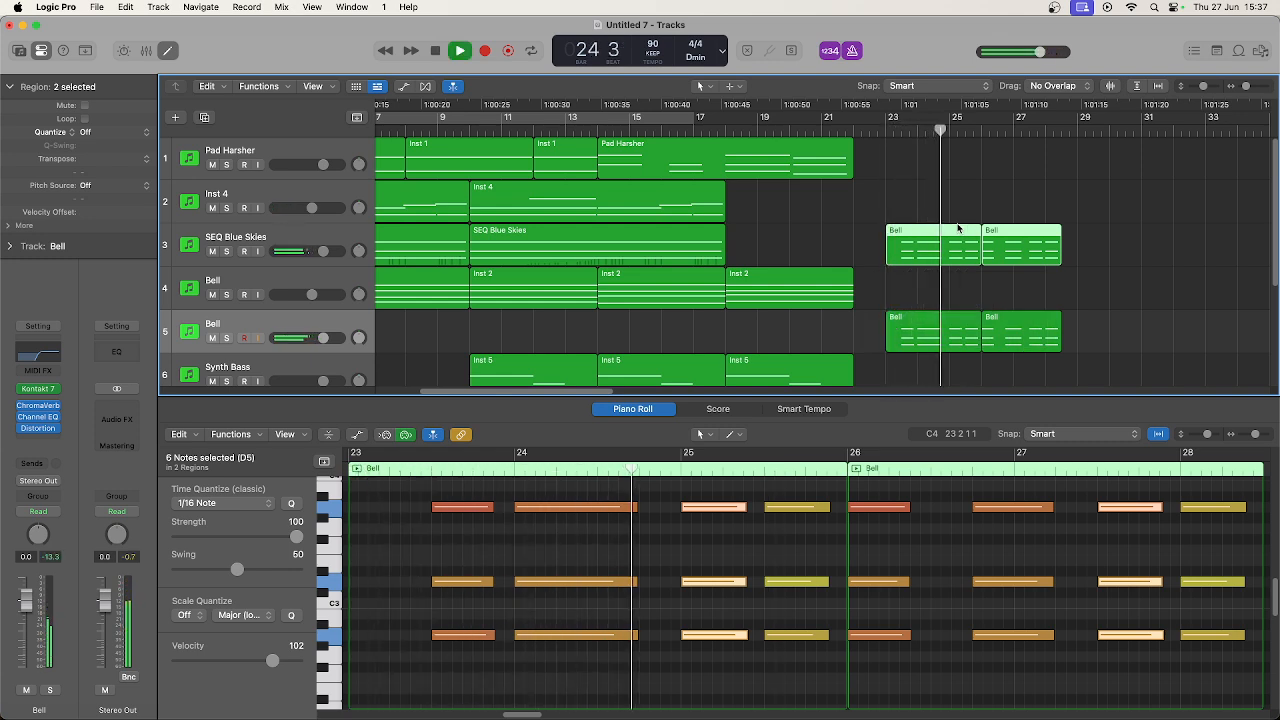
Copy the two Bell chord regions from SEQ Blue Skies to Inst 4 and delete the bar 23 copy on SEQ Blue Skies.
scroll(958, 228, down, 1)
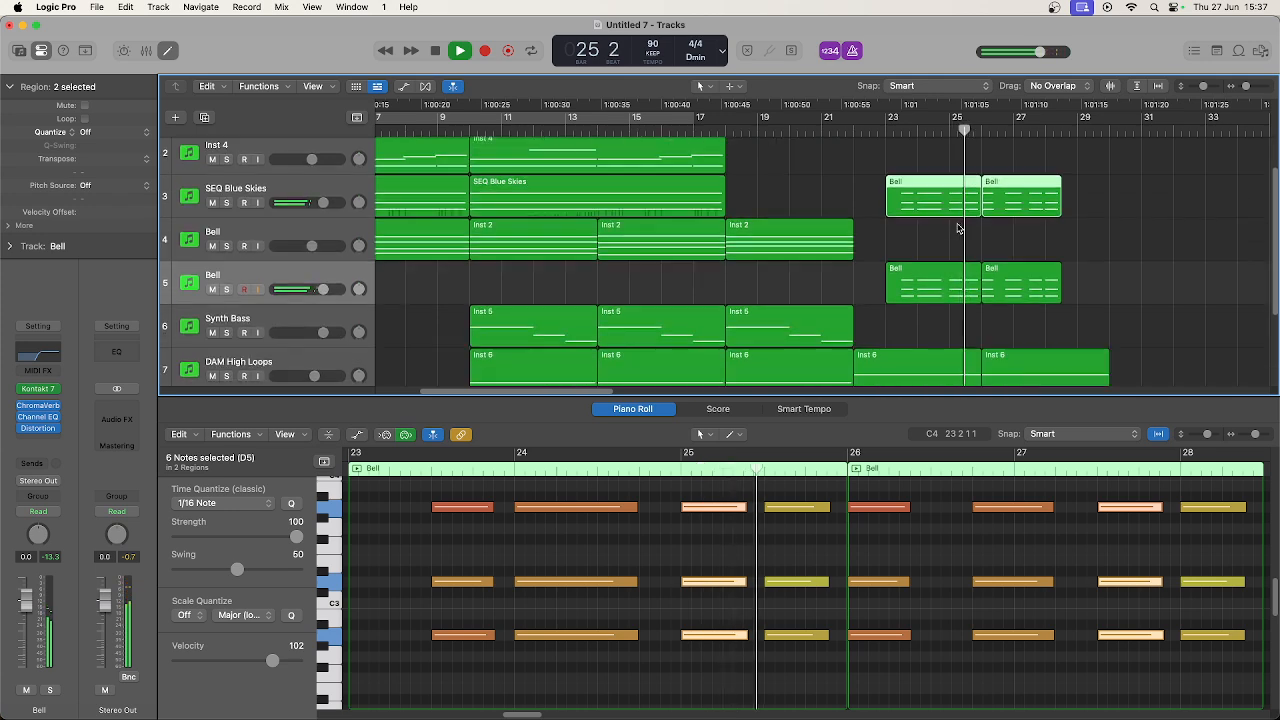
scroll(958, 228, up, 1)
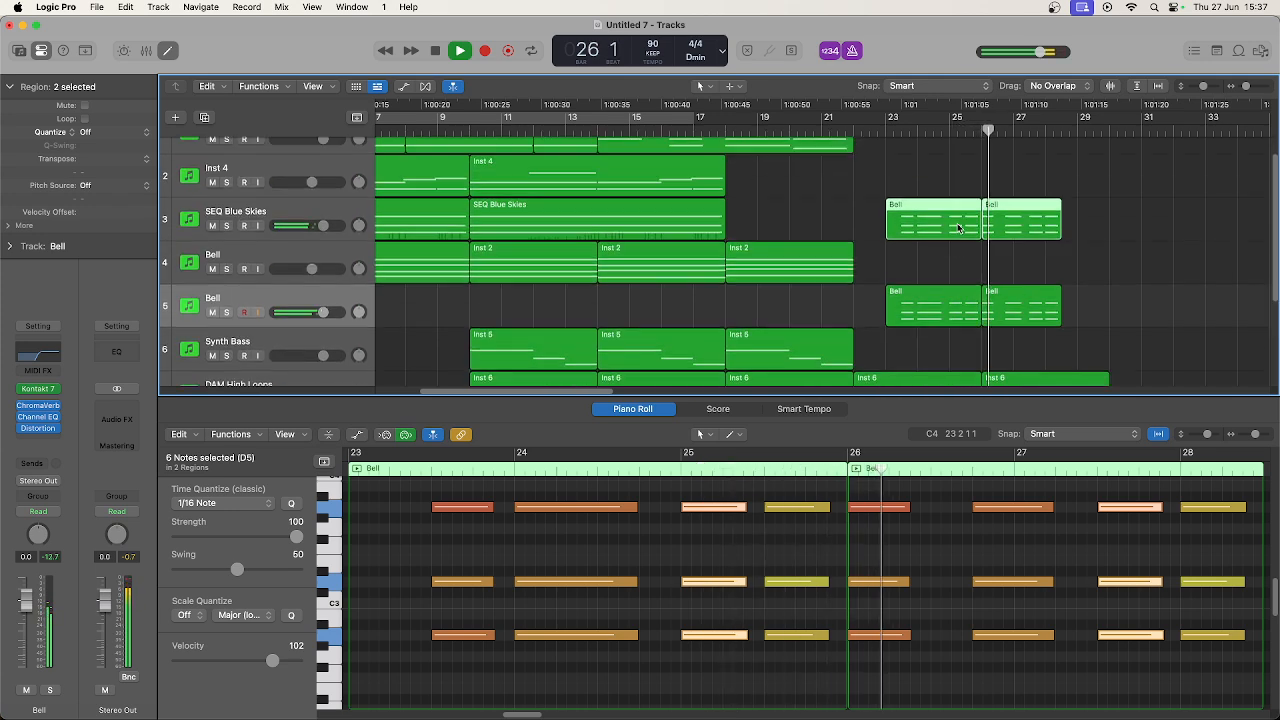
scroll(958, 228, up, 1)
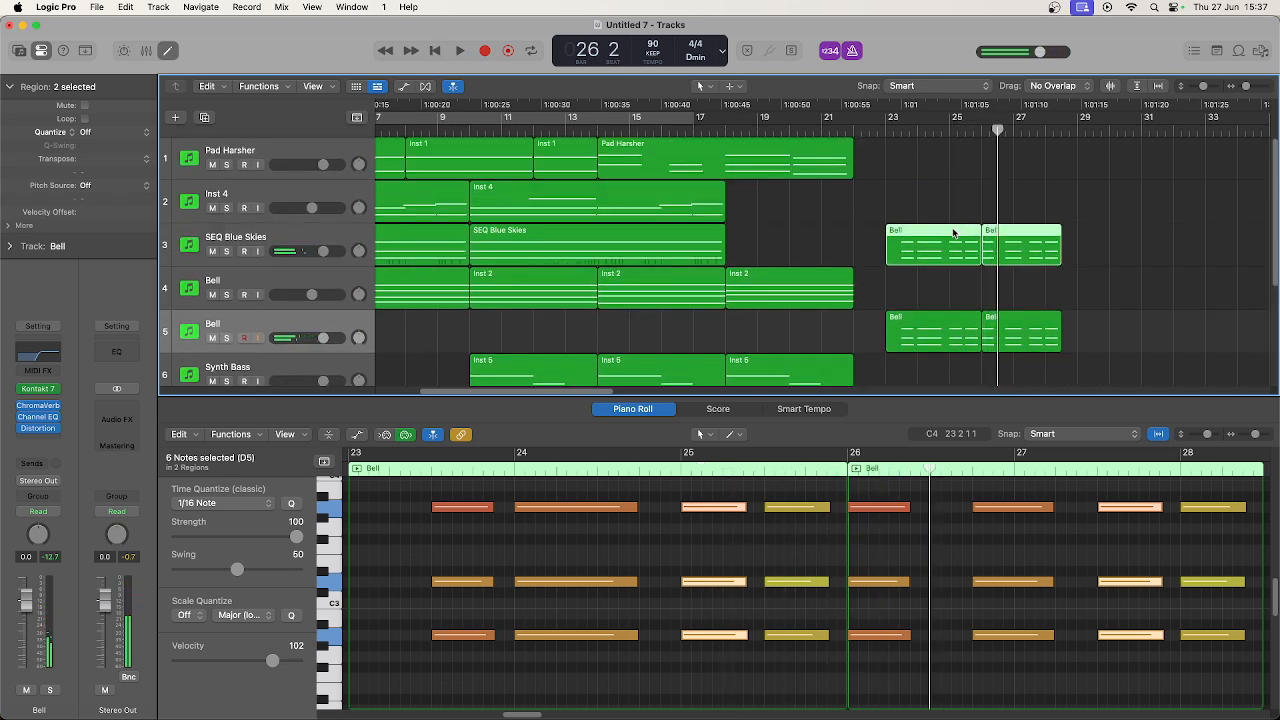
drag(953, 232, 955, 200)
click(944, 236)
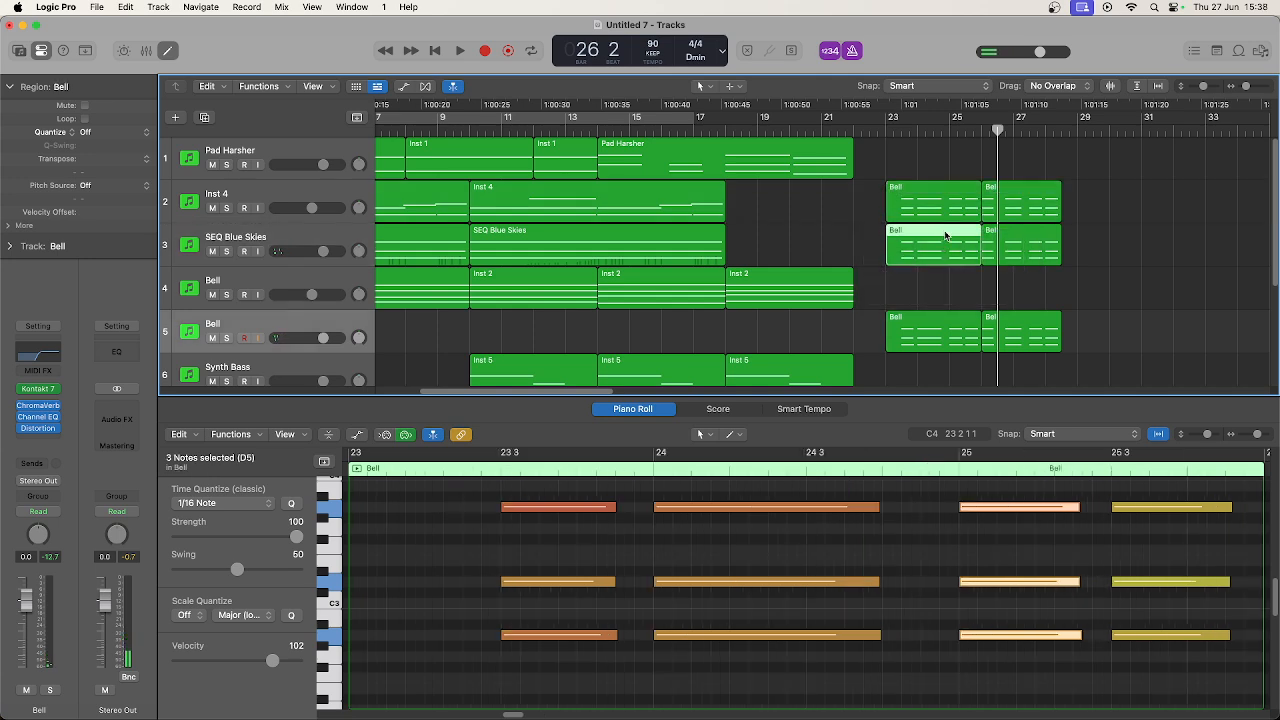
key(Delete)
Play the section from bar 23 to audition the chords layered with the Inst 4 sound.
key(space)
scroll(945, 235, down, 1)
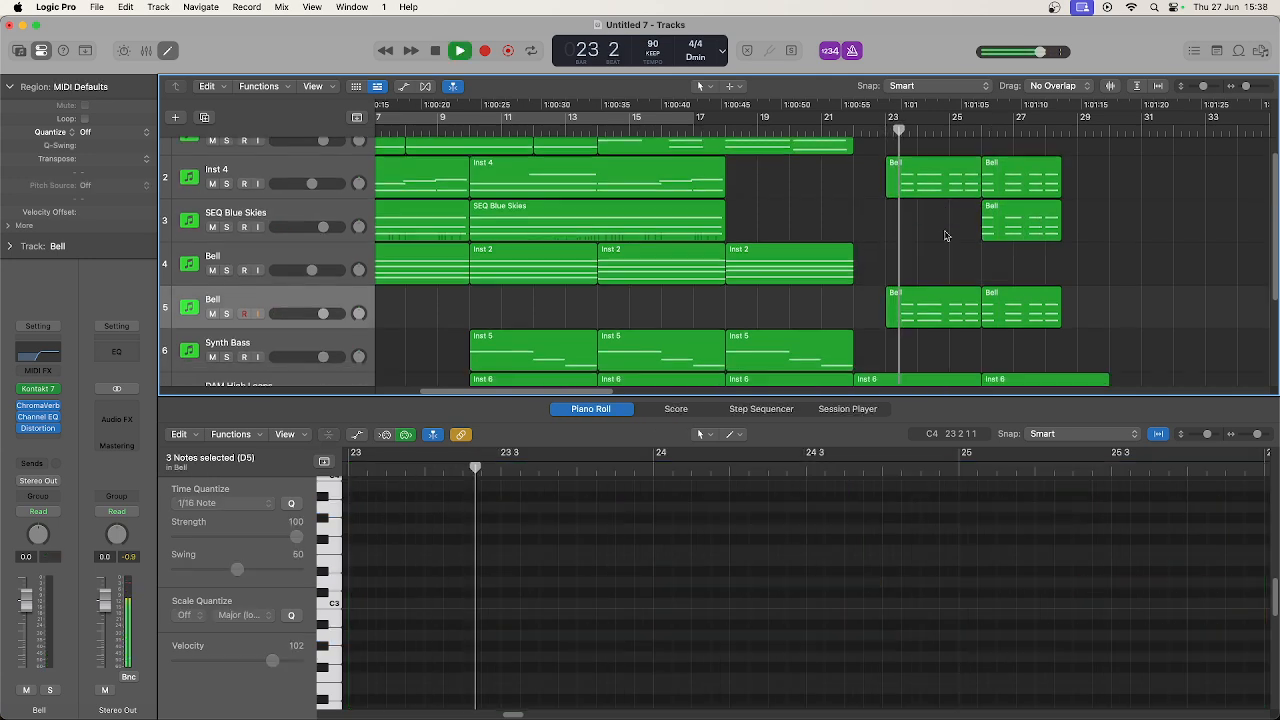
scroll(1164, 292, down, 2)
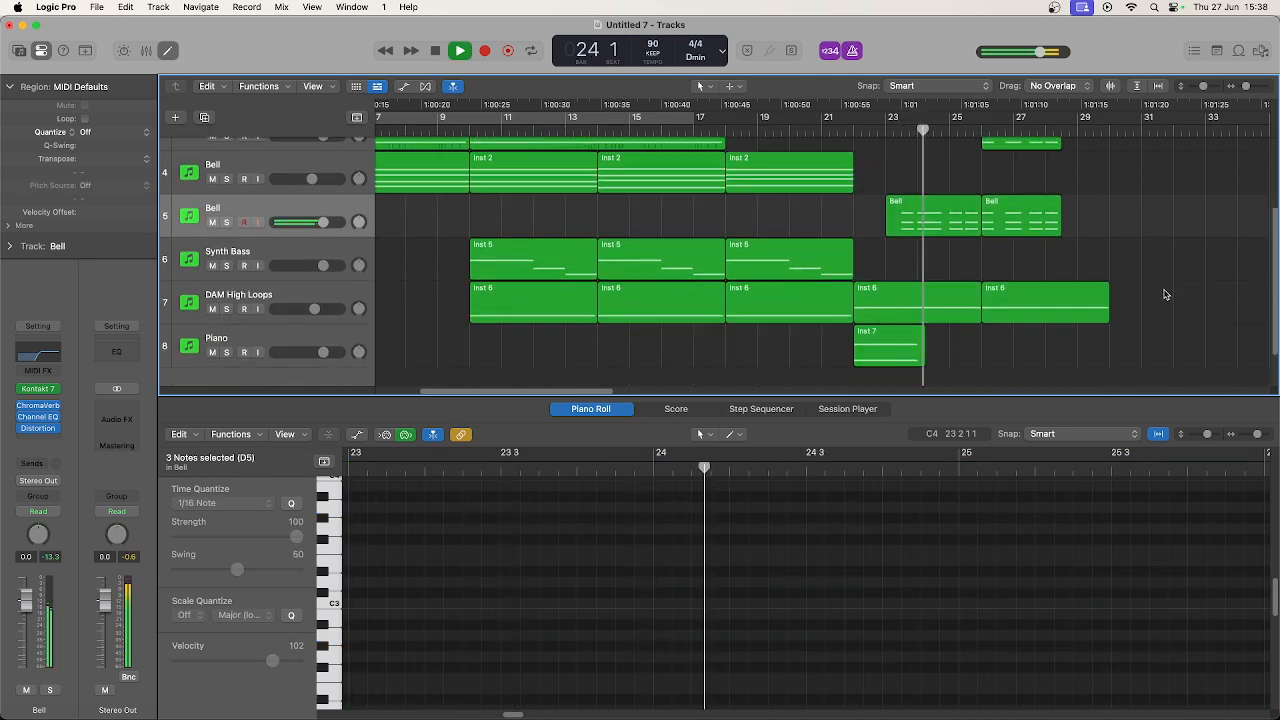
scroll(1164, 294, up, 4)
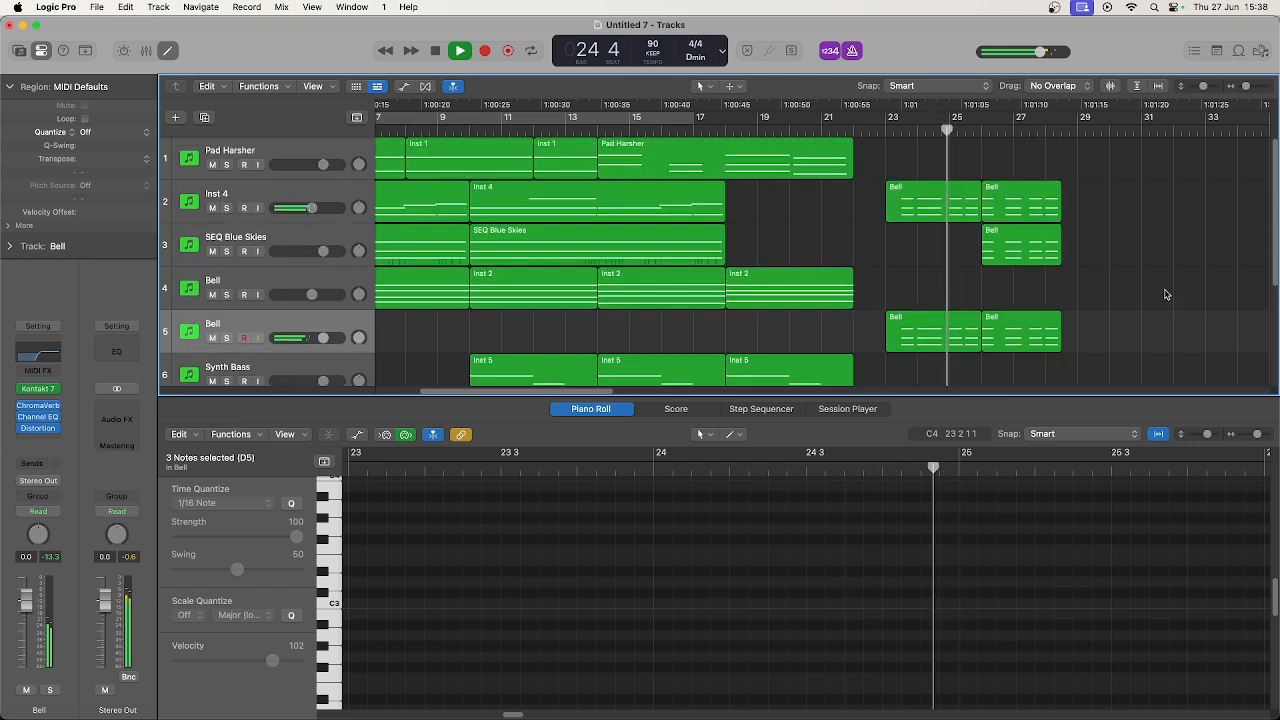
key(space)
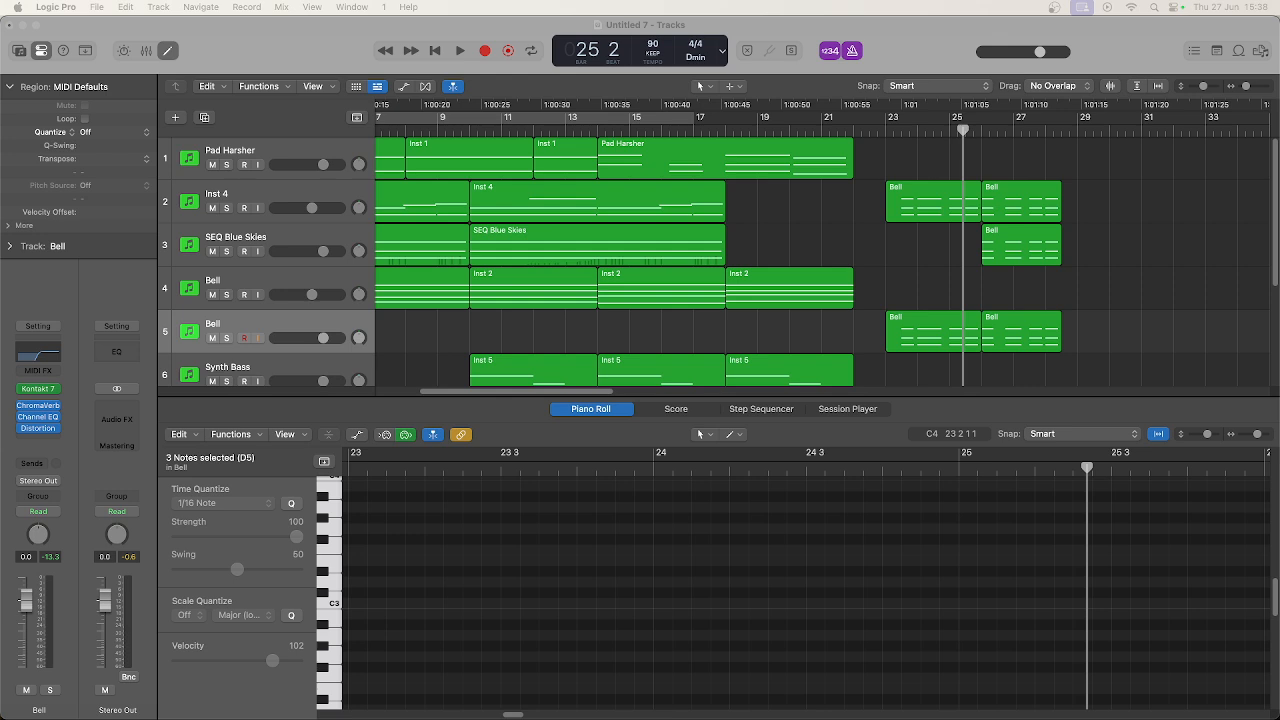
Move the playhead to bar 22 and create a new track with duplicate settings from the Synth Bass track.
scroll(732, 258, down, 1)
scroll(732, 258, down, 5)
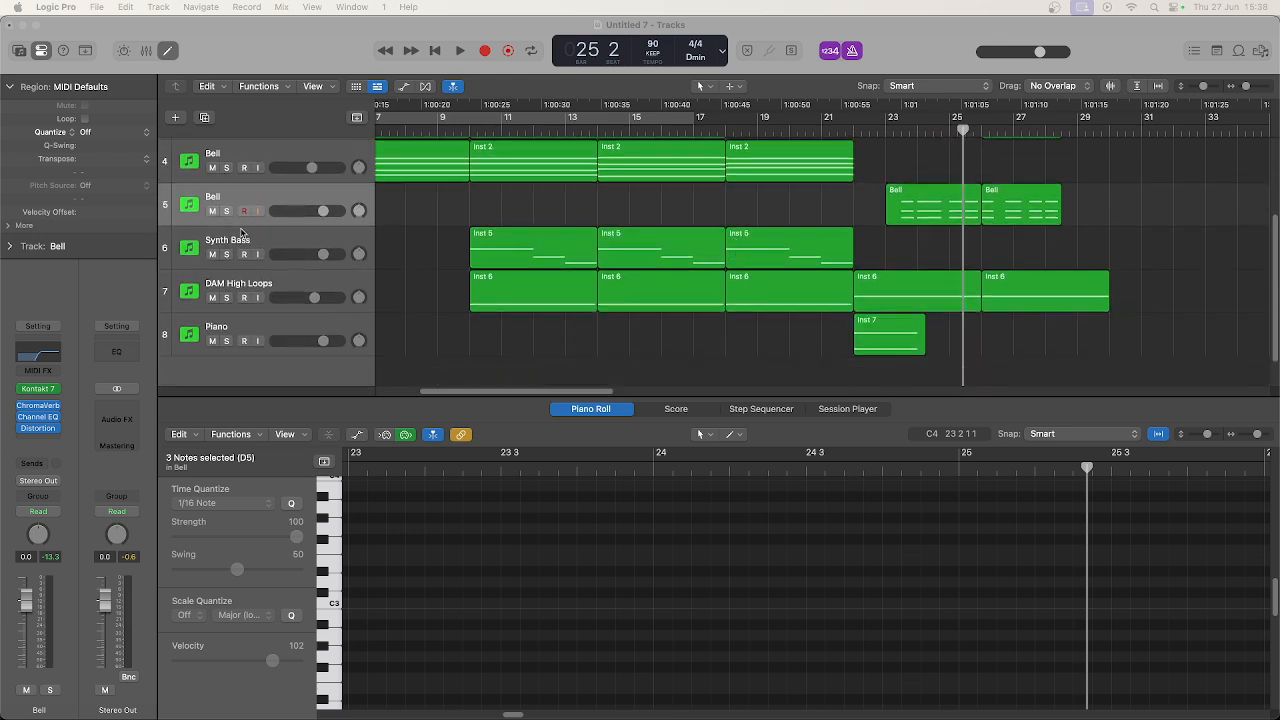
click(353, 237)
double_click(853, 132)
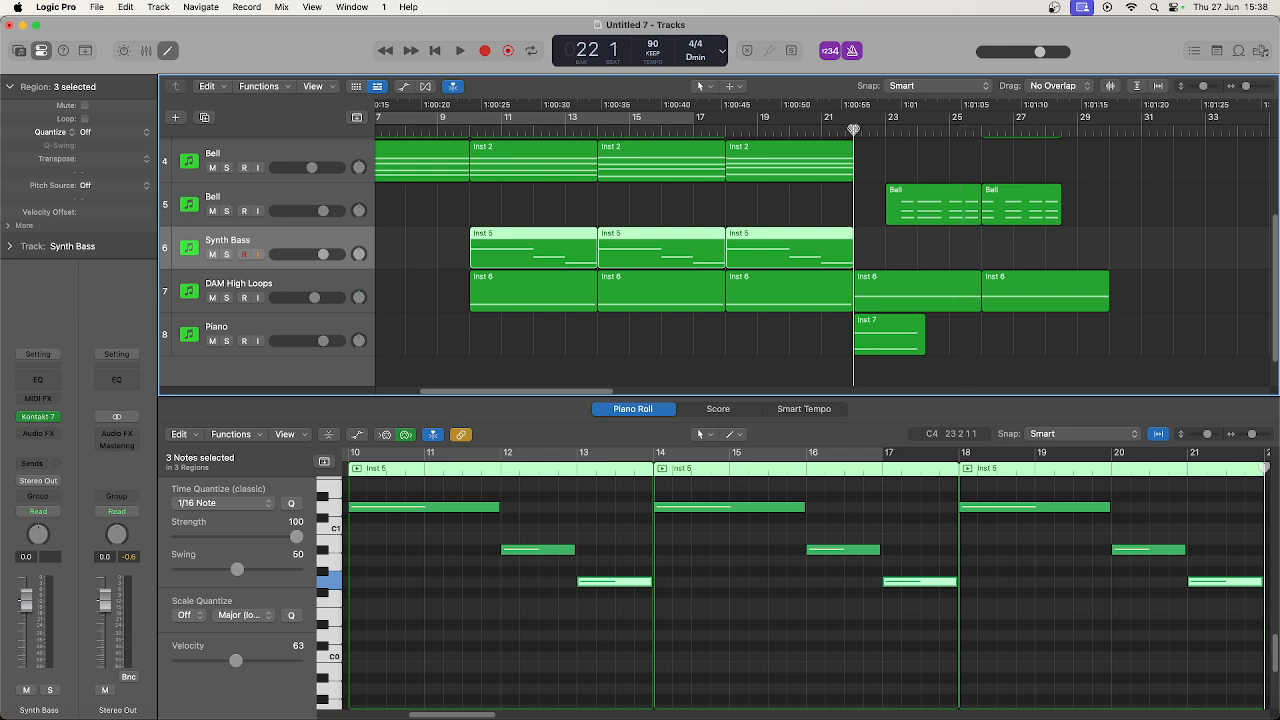
click(853, 128)
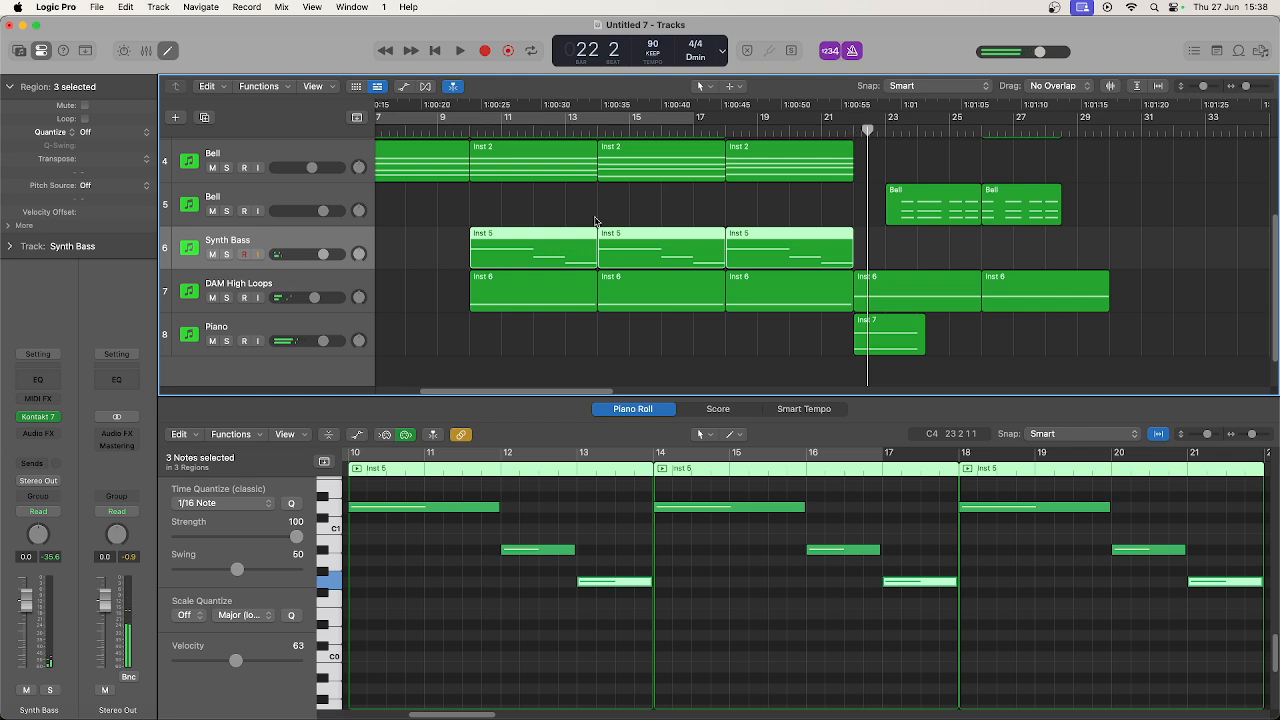
right_click(316, 241)
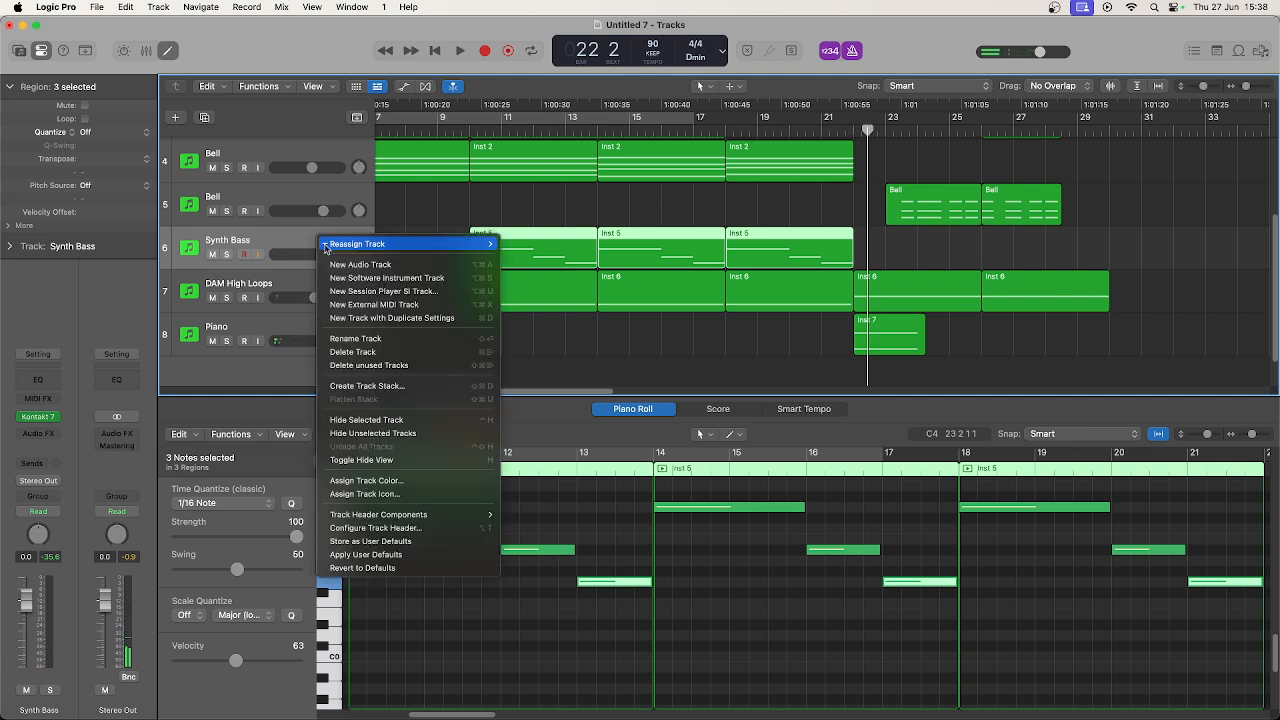
click(357, 318)
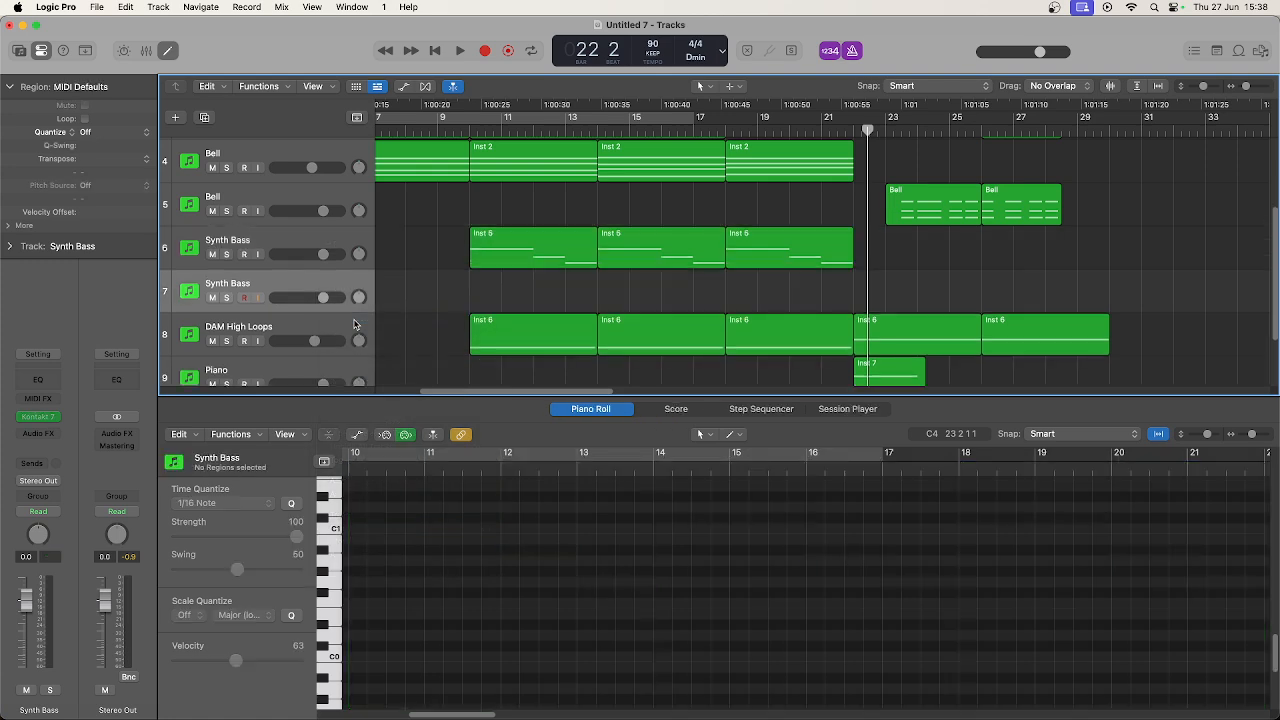
Turn off the arpeggiators on CH 1 and CH 2 of the duplicated track's Mosaic Bass instrument and close the plug-in.
click(36, 417)
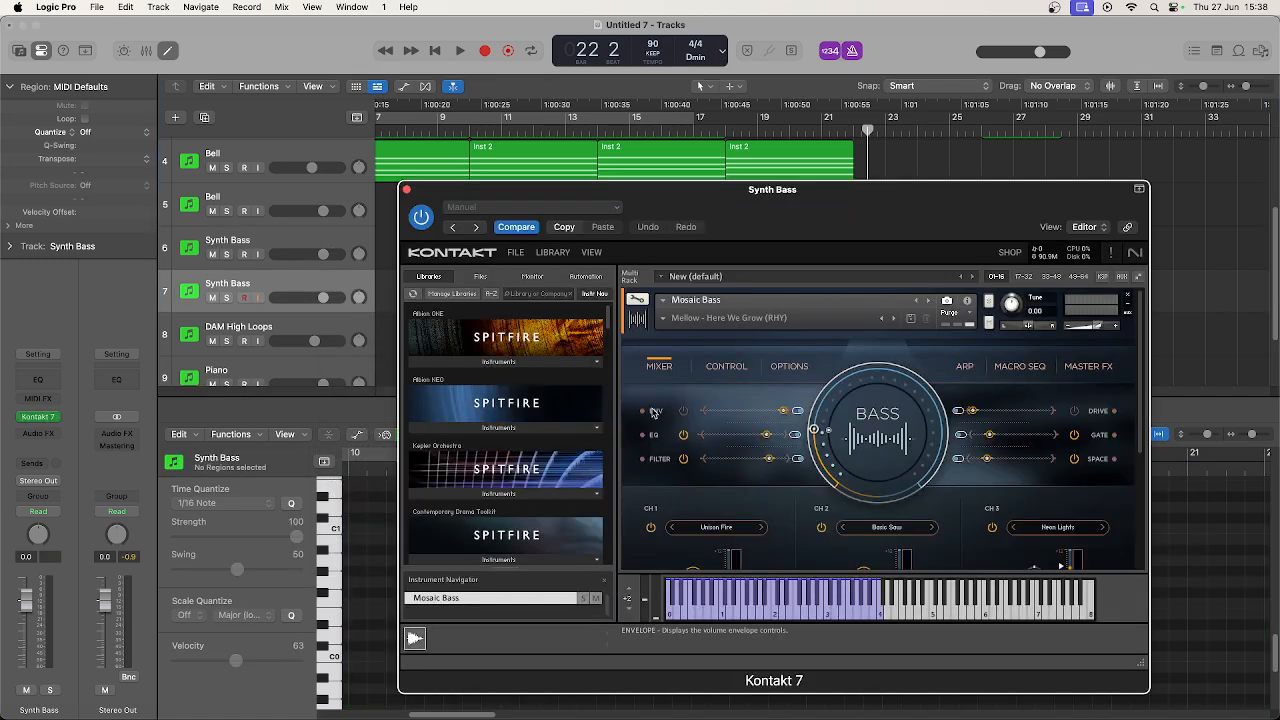
drag(760, 196, 563, 100)
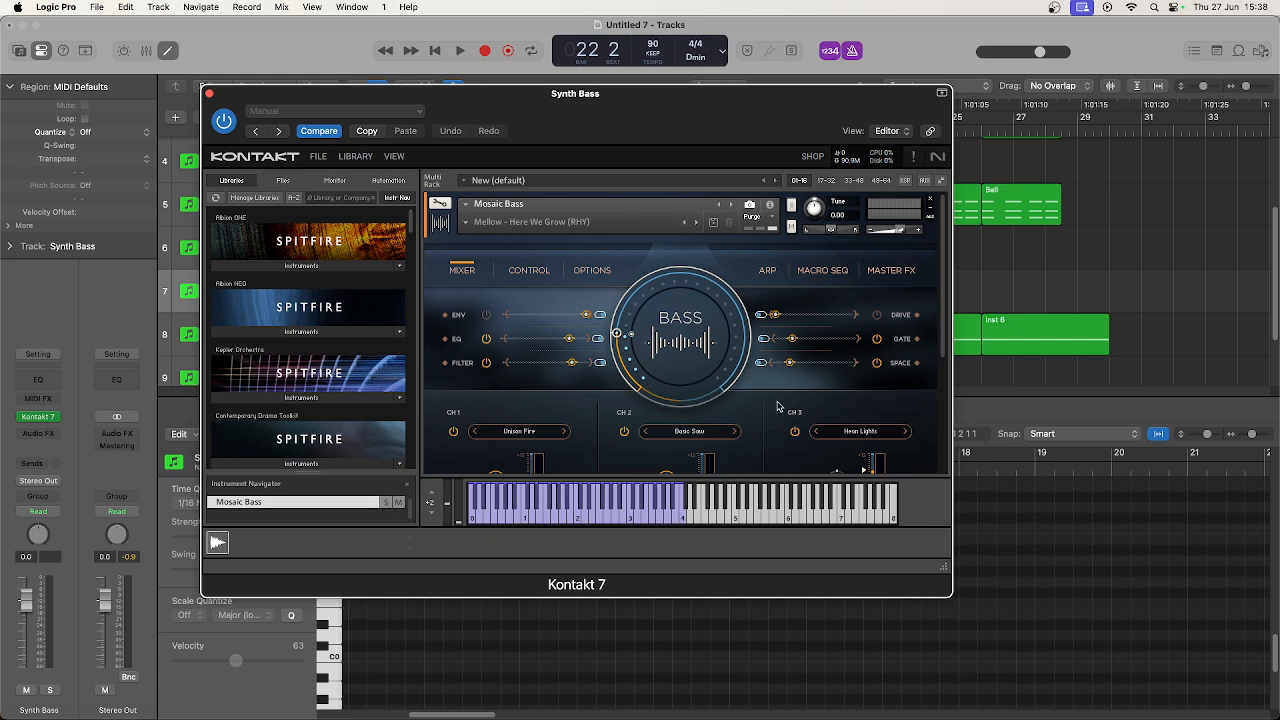
click(767, 271)
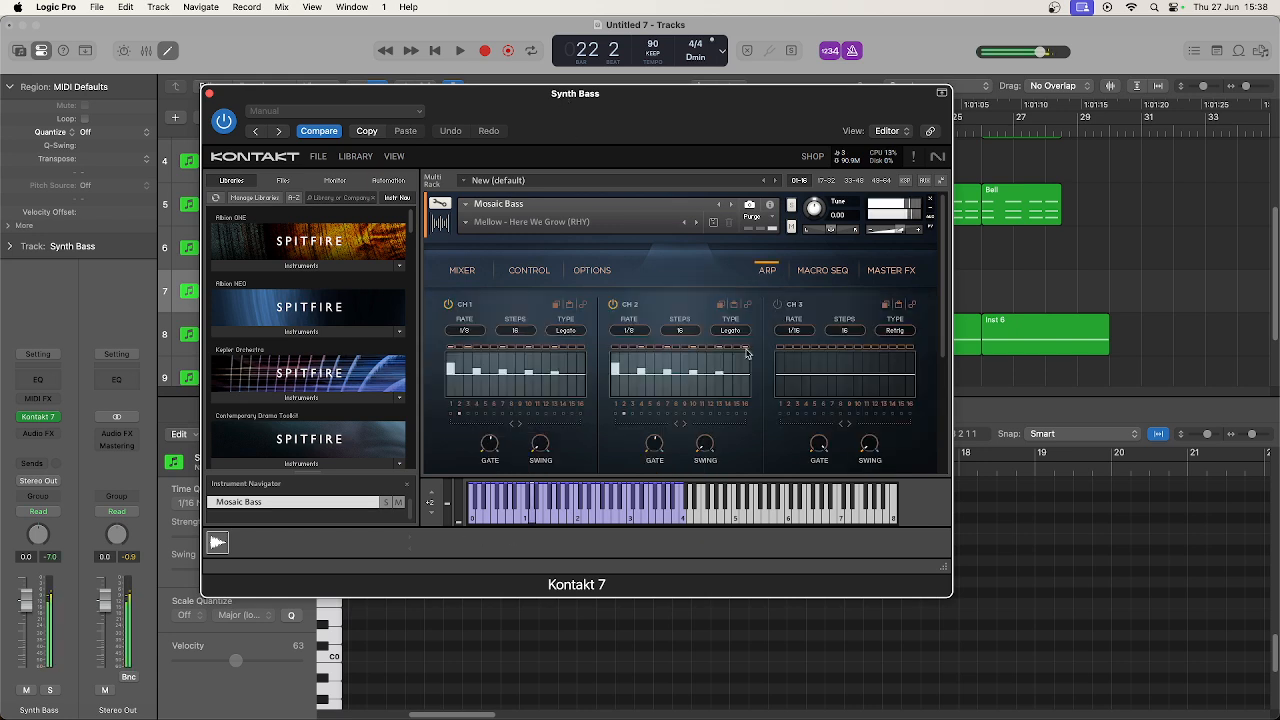
click(448, 305)
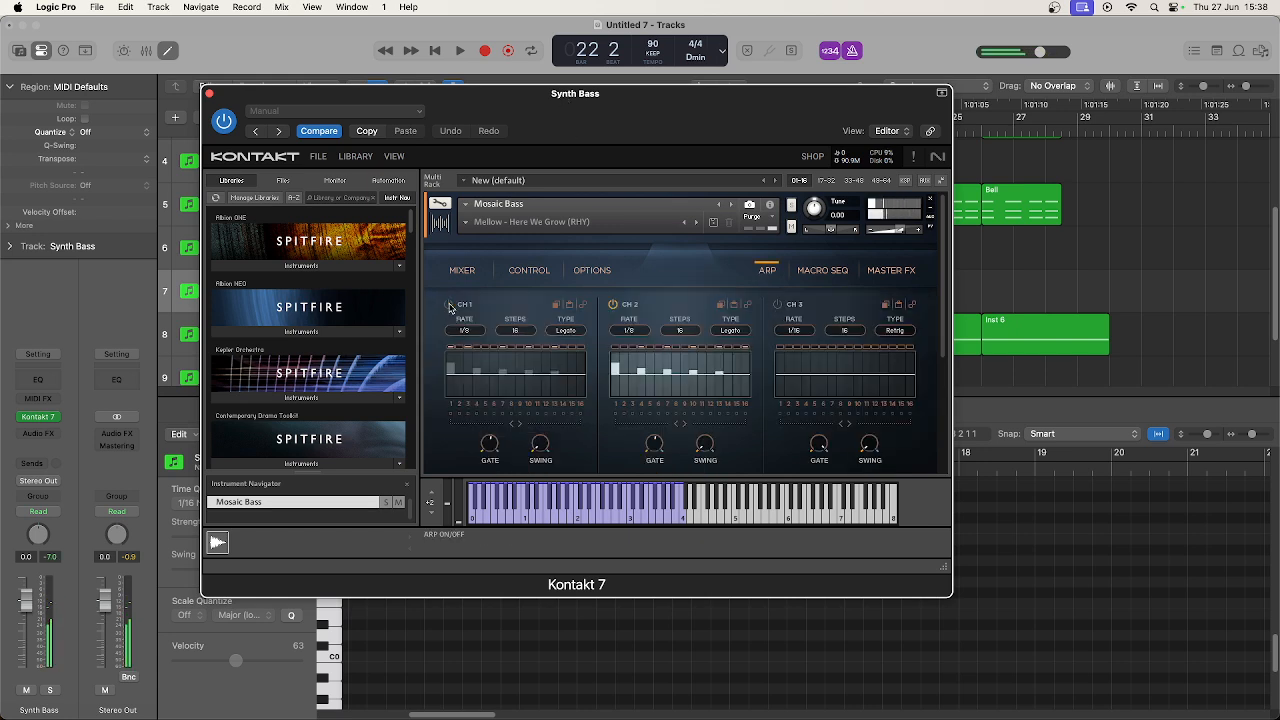
click(613, 305)
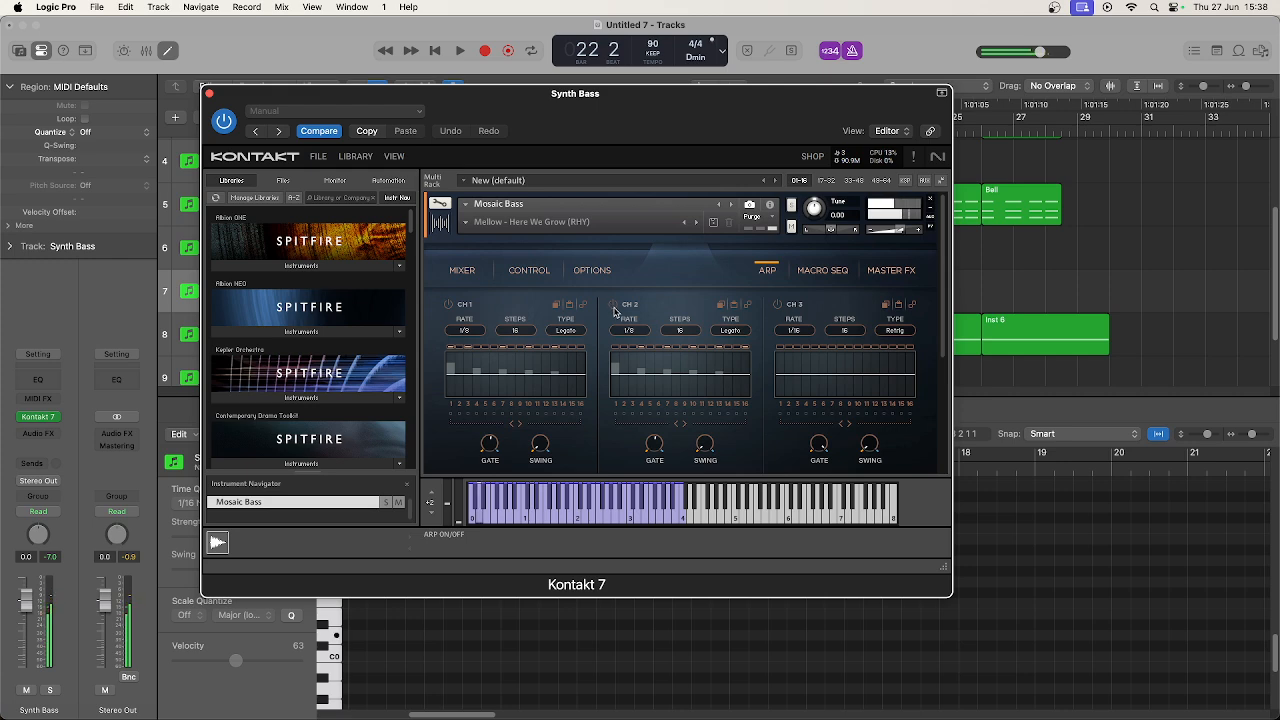
click(209, 93)
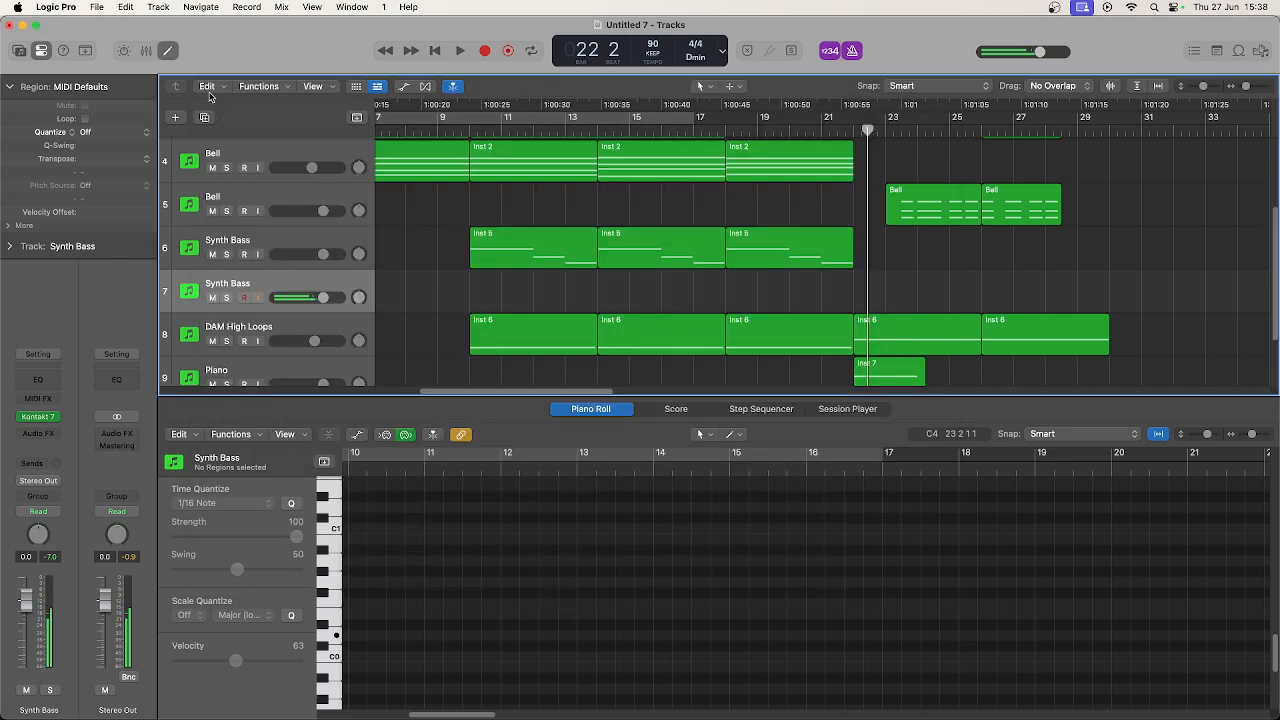
Record a low sustained bass part from bar 22 to about bar 29 on the duplicated Synth Bass track.
click(853, 129)
key(space)
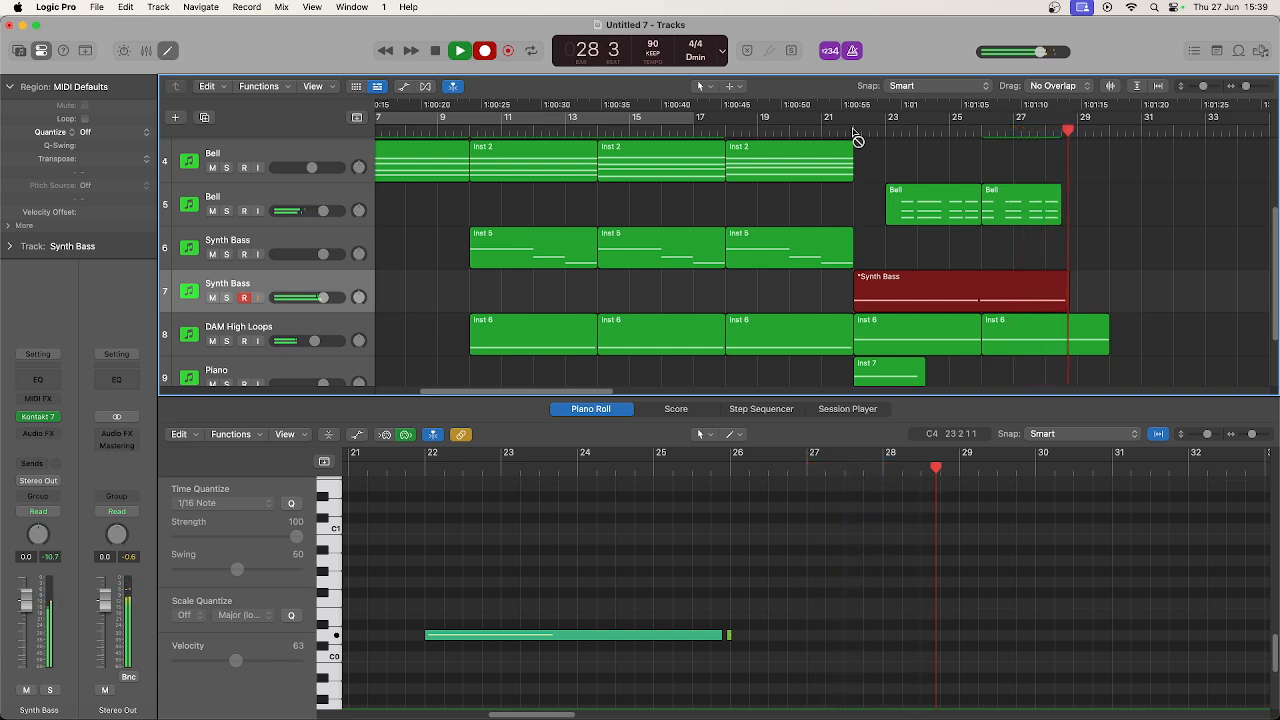
key(space)
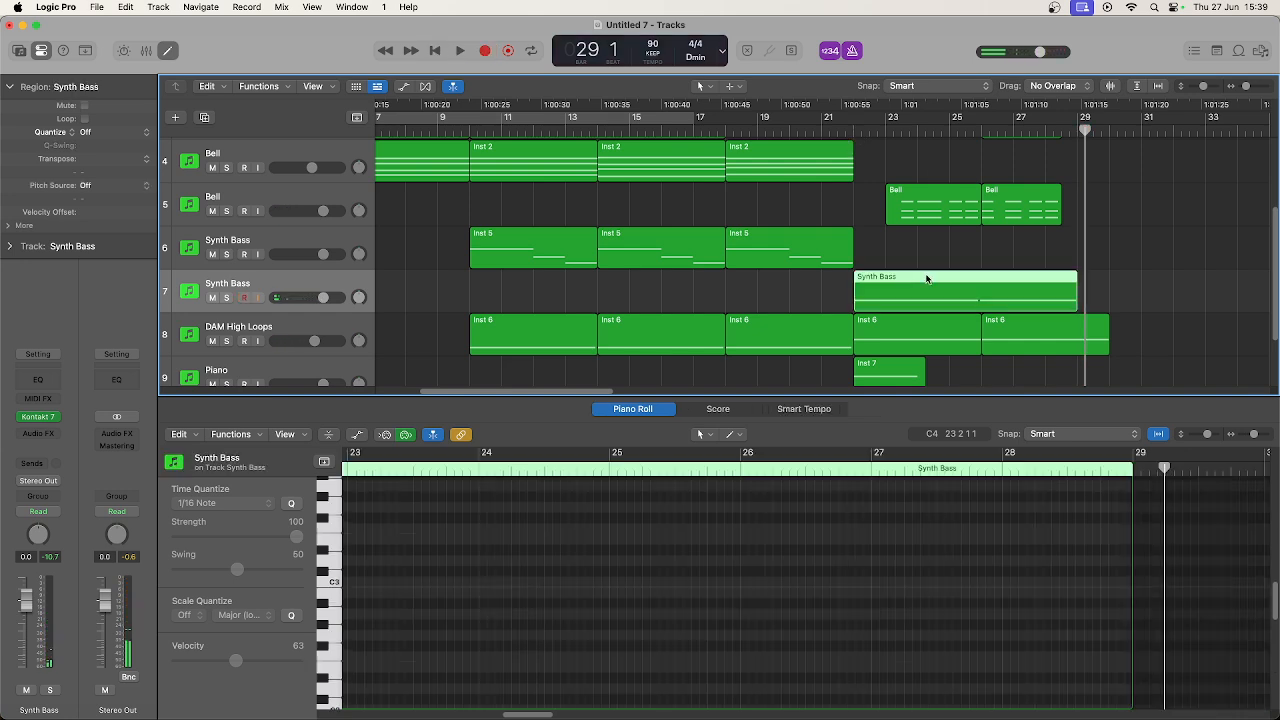
Fit the recorded bass notes in the Piano Roll, select the second note at bar 26 and play from bar 22.
click(728, 634)
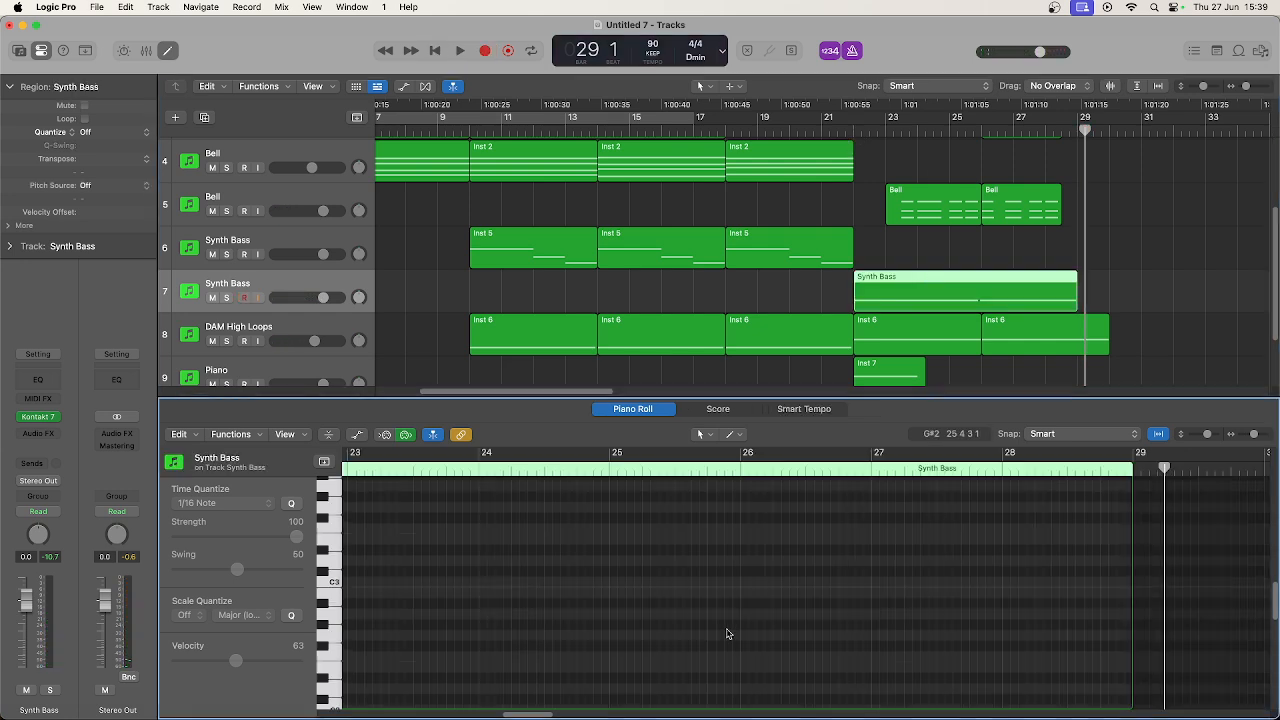
key(z)
drag(870, 607, 874, 605)
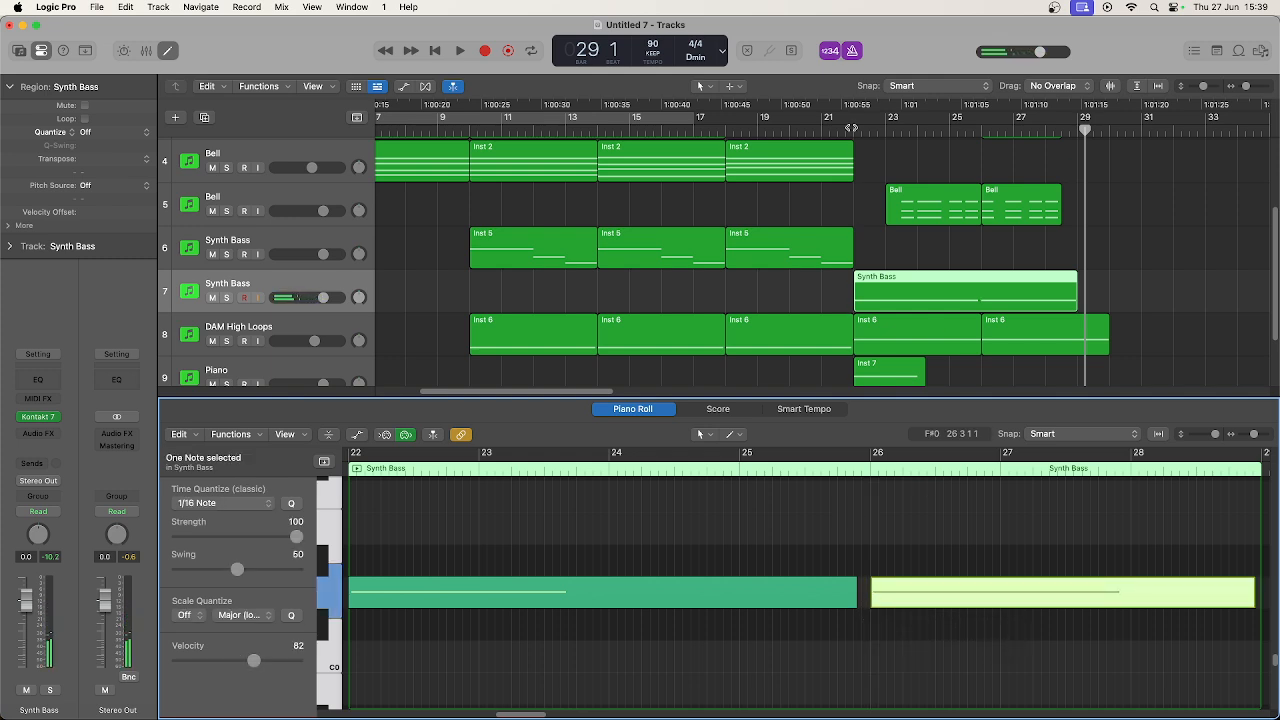
click(851, 128)
key(space)
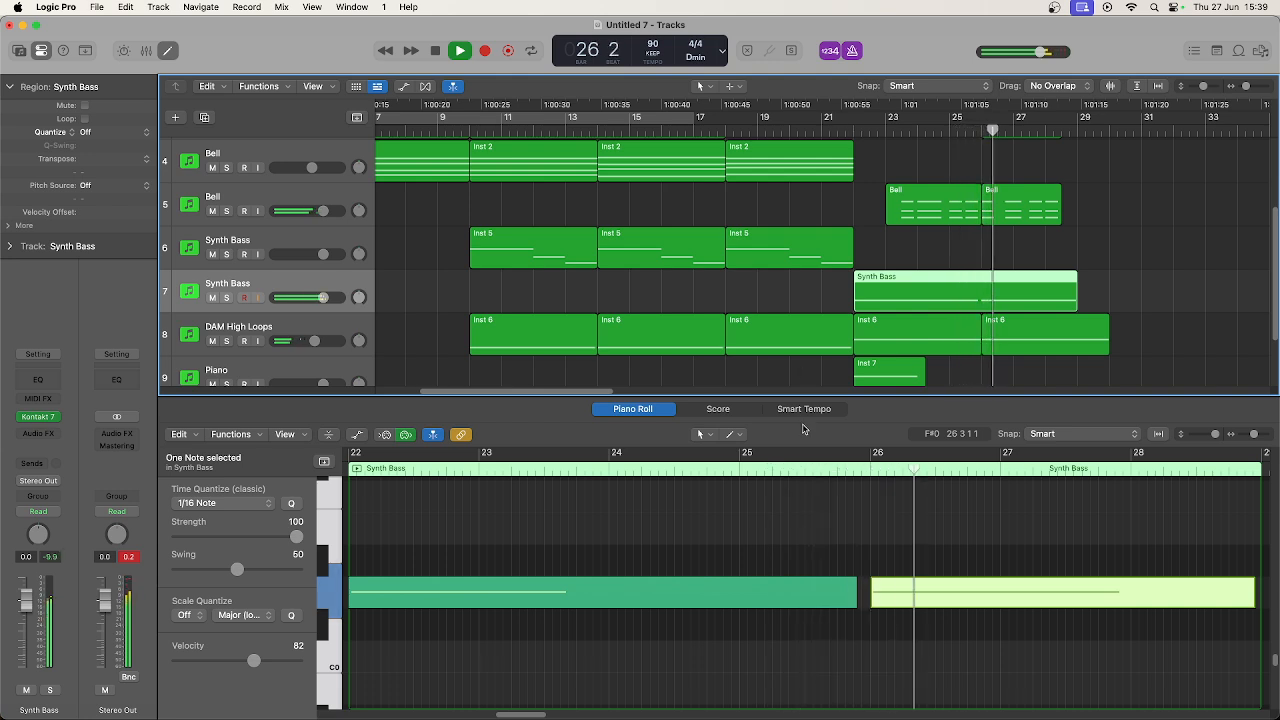
Delete the bass note at bar 26 and lengthen the first note to about the end of bar 28.
key(space)
key(BackSpace)
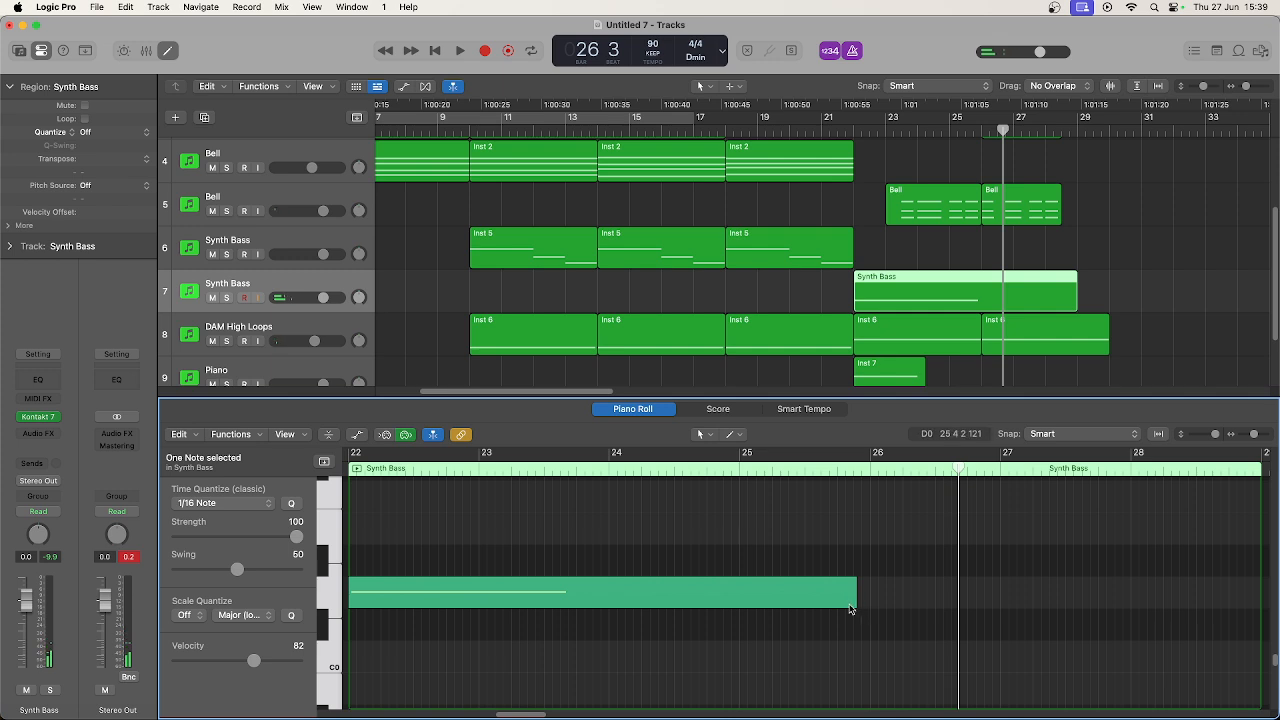
drag(856, 613, 1254, 620)
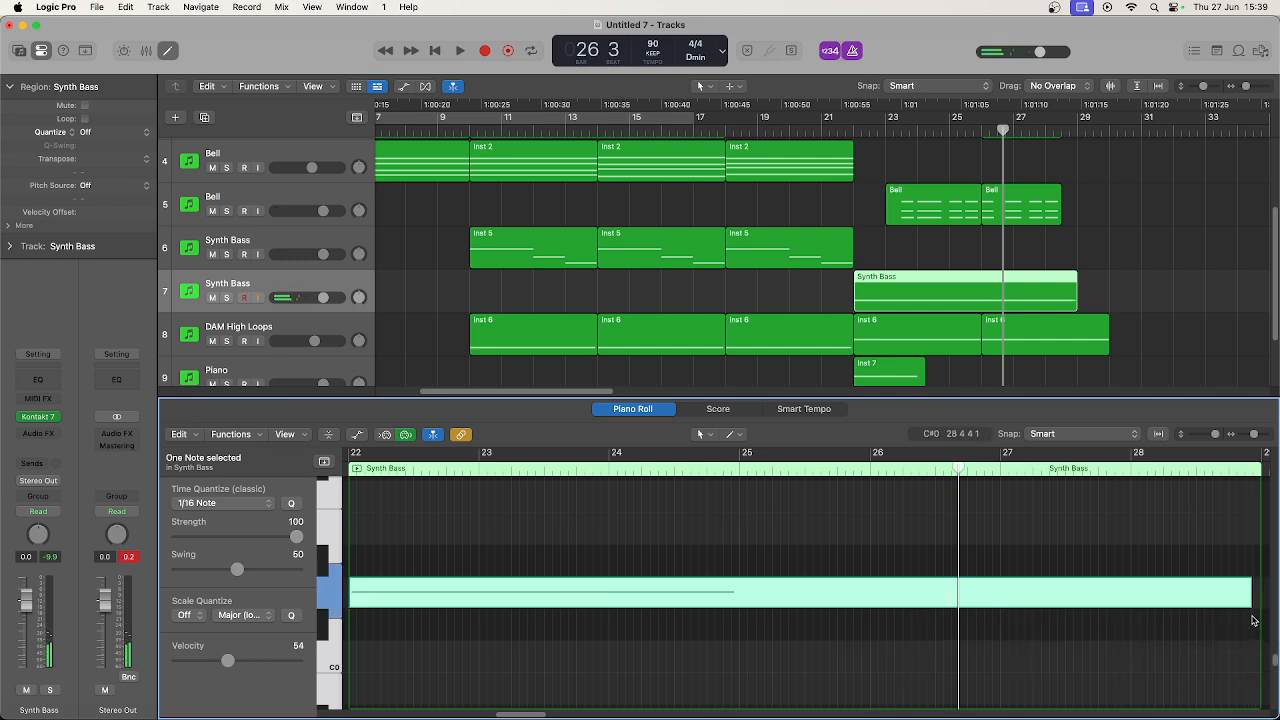
Set the sustained bass note's velocity to 66 and play the section back from bar 22.
key(shift+space)
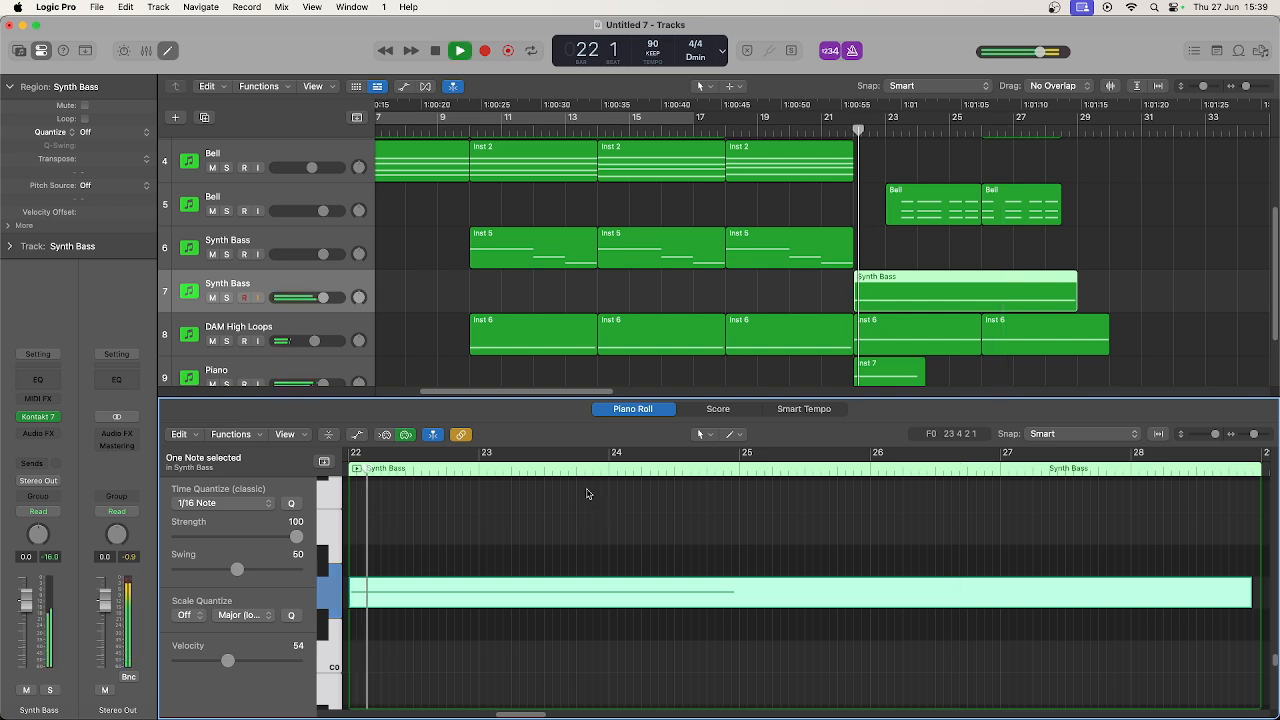
key(space)
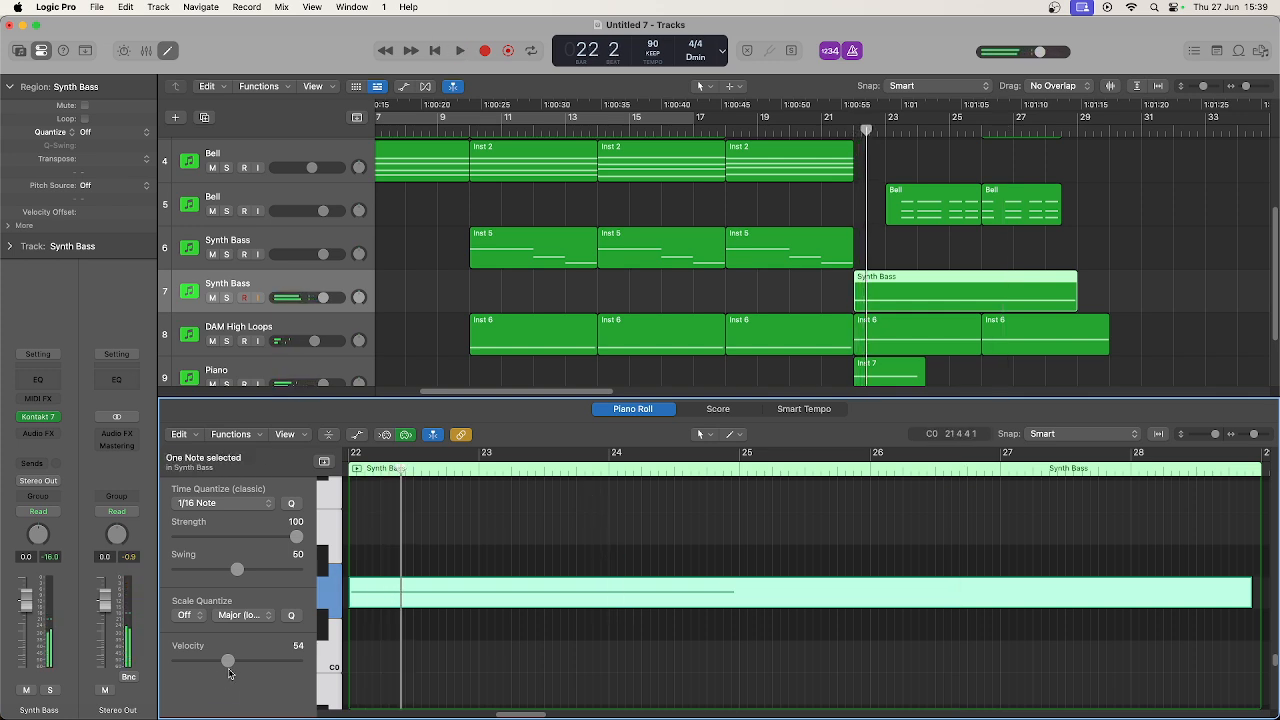
drag(229, 672, 241, 670)
key(shift+space)
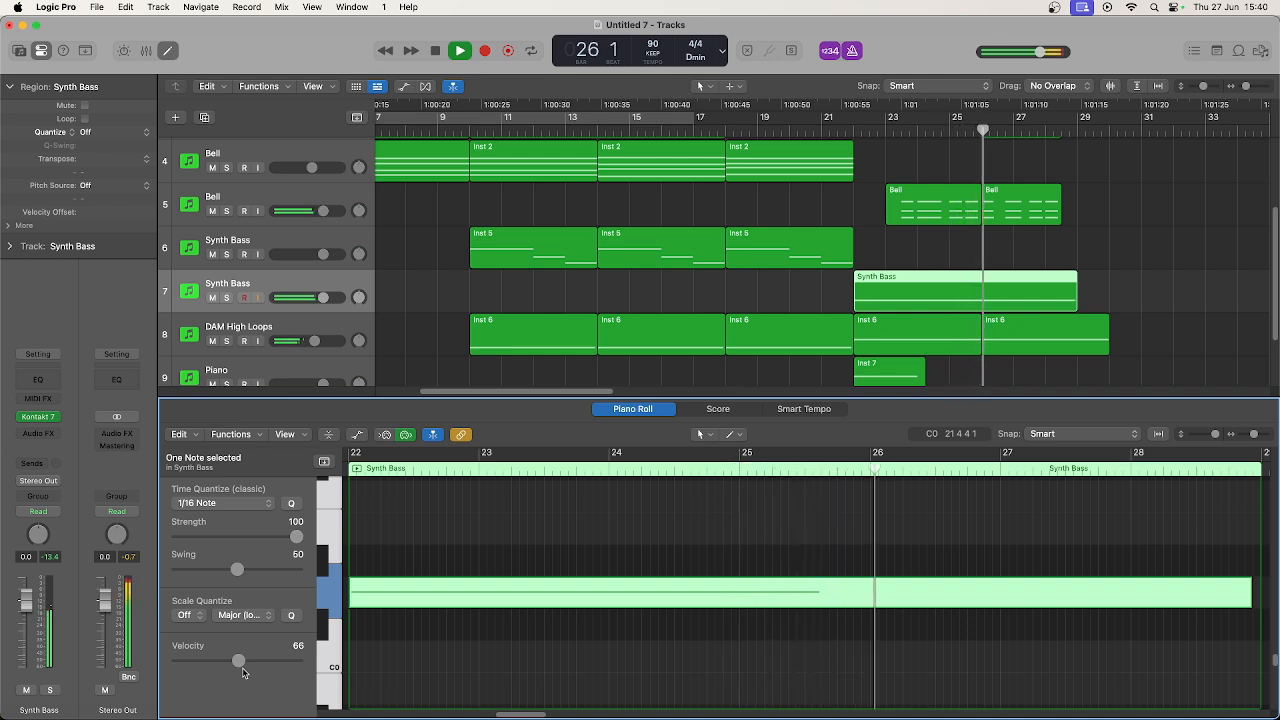
key(space)
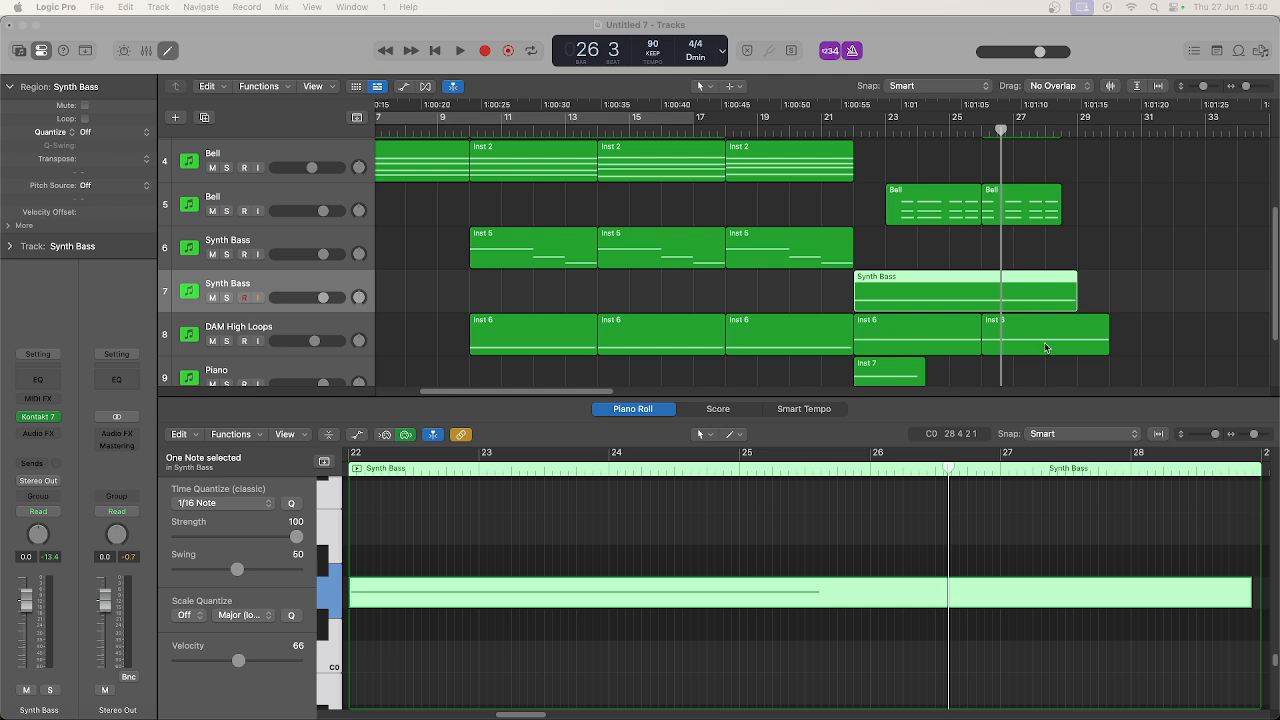
Play the section with the sustained bass note from bar 21 to about the end of bar 25.
click(830, 127)
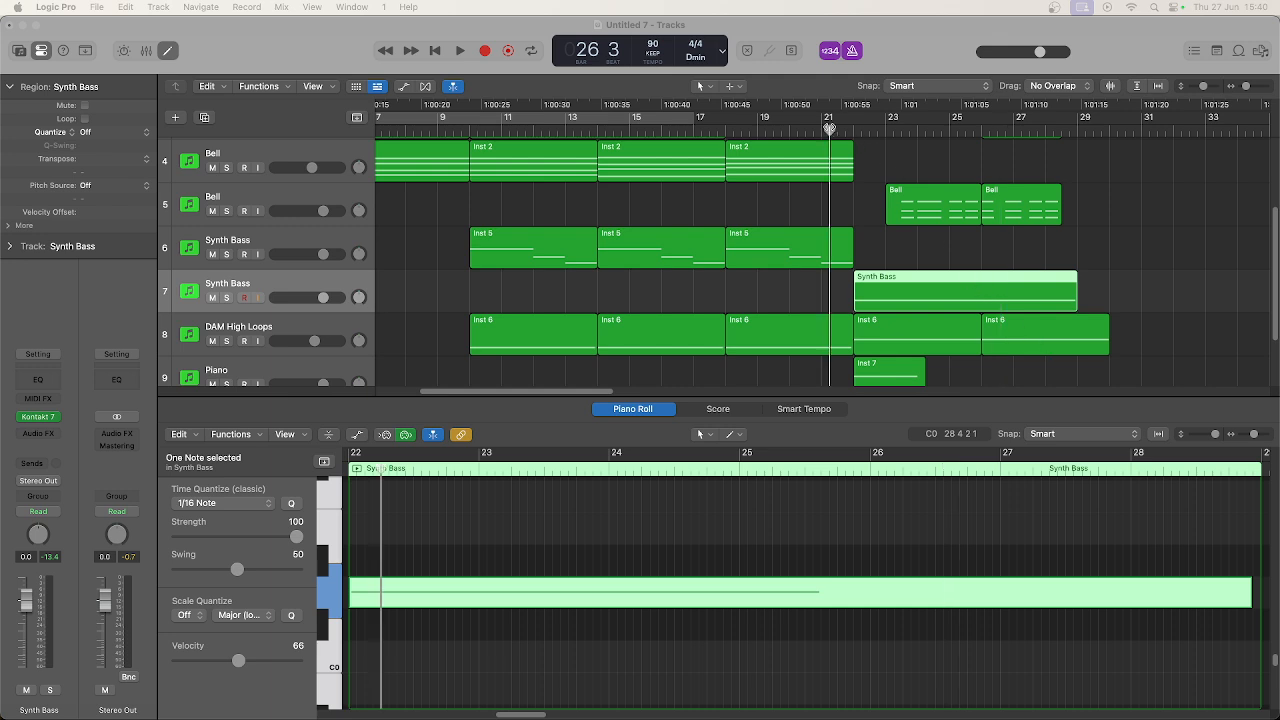
key(space)
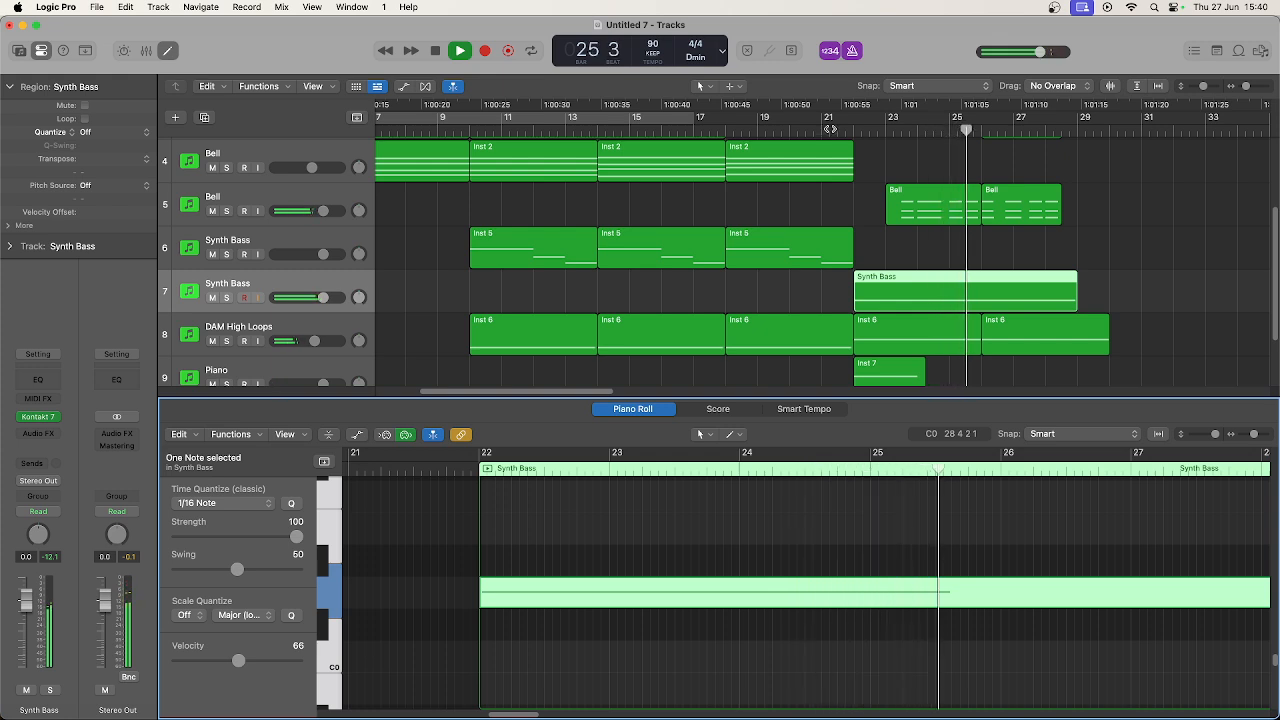
key(space)
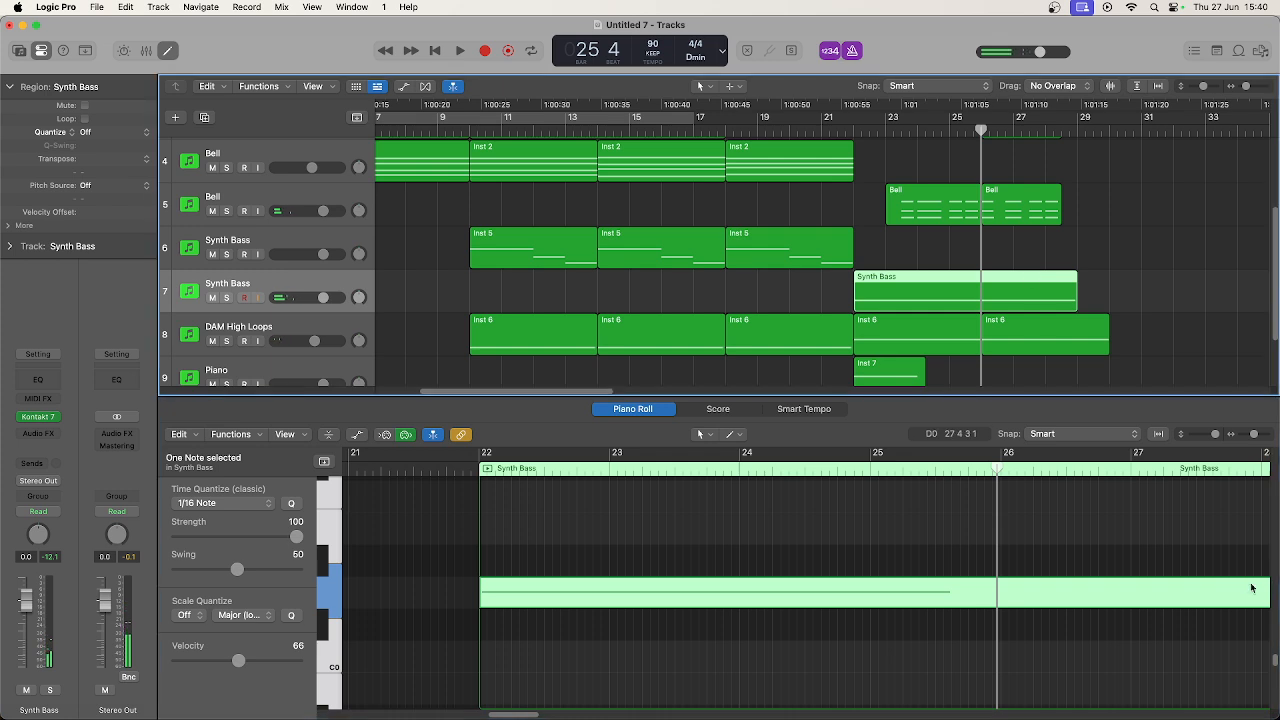
Shorten the sustained bass note on track 7 to end at bar 26.
click(1268, 617)
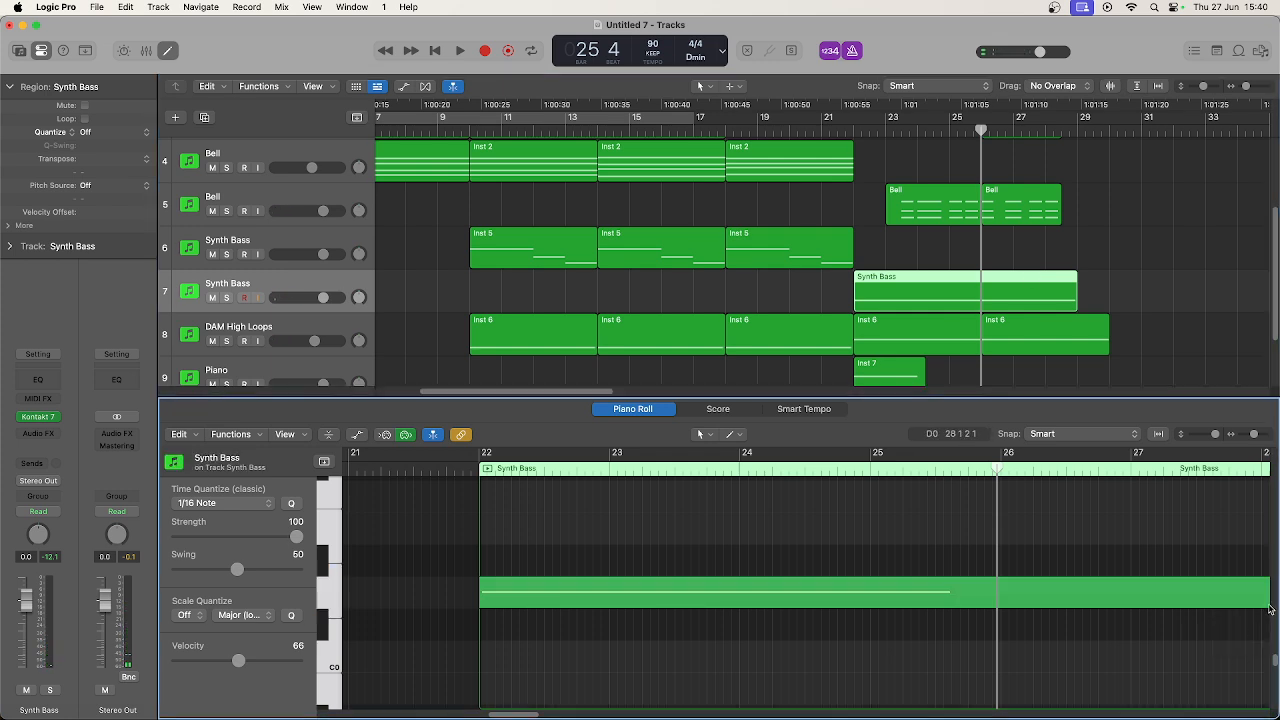
drag(513, 714, 526, 714)
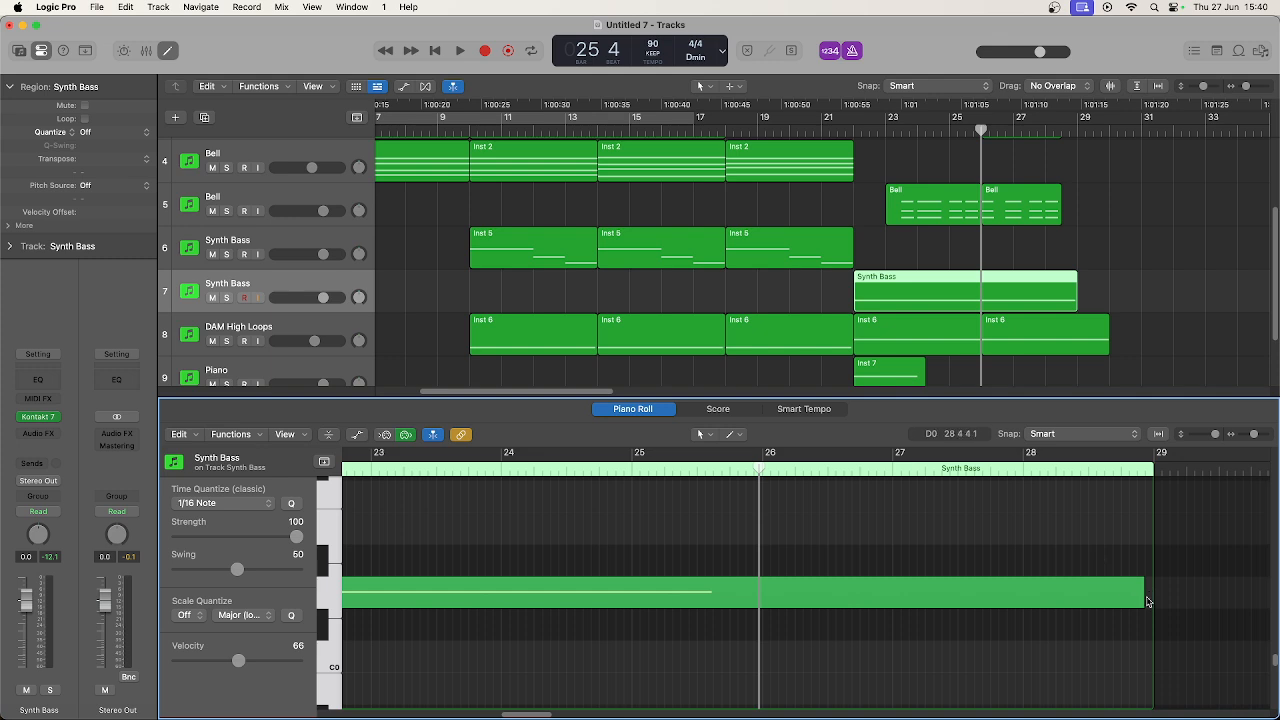
drag(1143, 599, 757, 587)
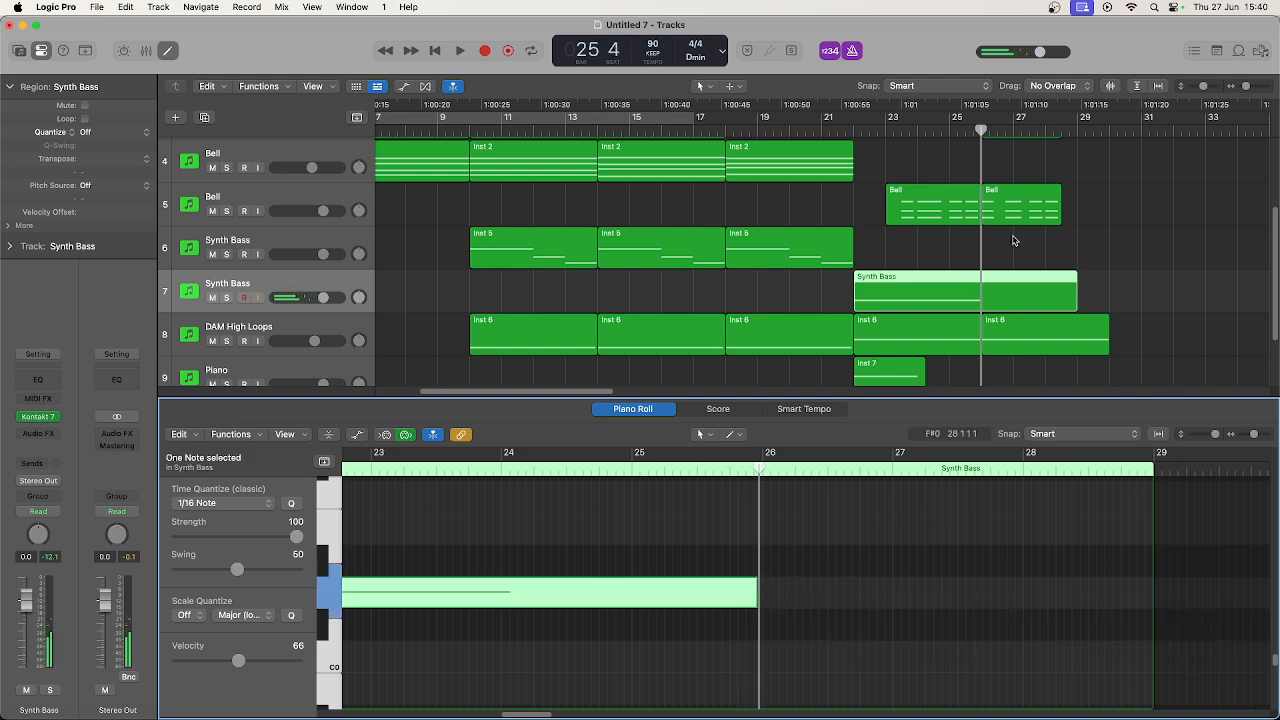
Shift both Bell regions on track 5 earlier, starting the first just after bar 22 and ending the second at bar 26.
click(960, 182)
click(951, 190)
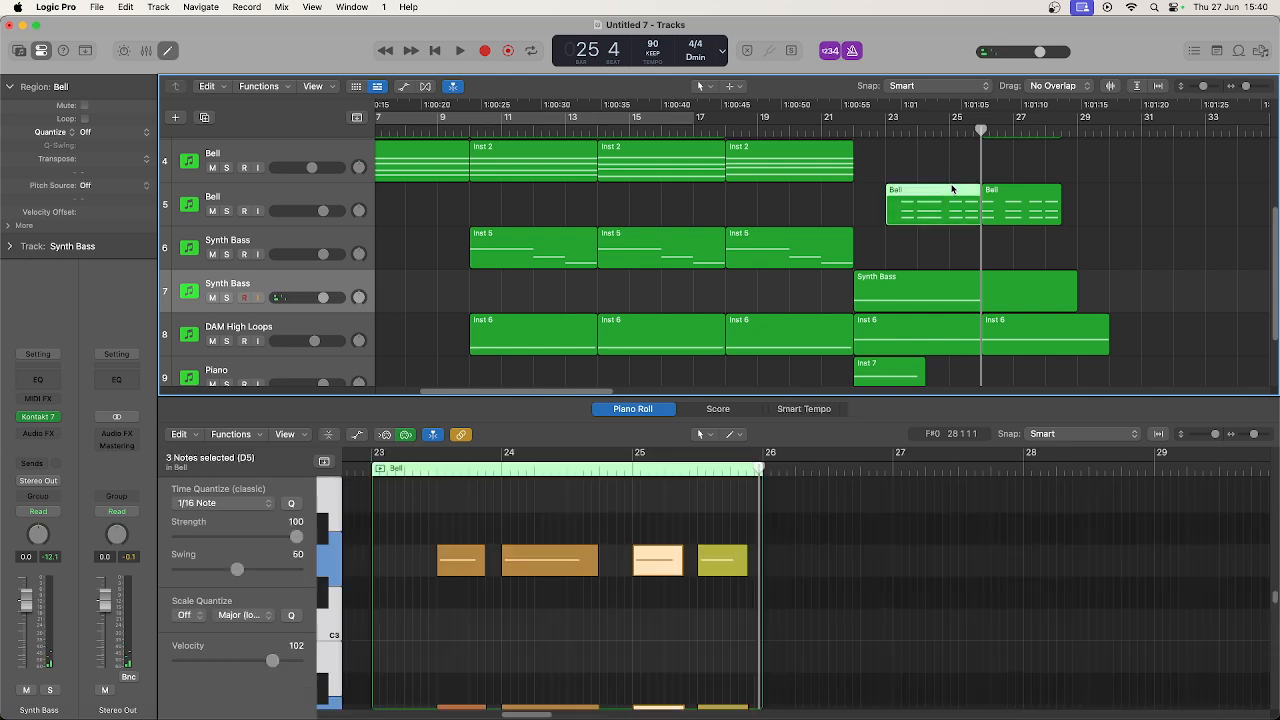
drag(930, 191, 906, 191)
drag(1015, 198, 985, 270)
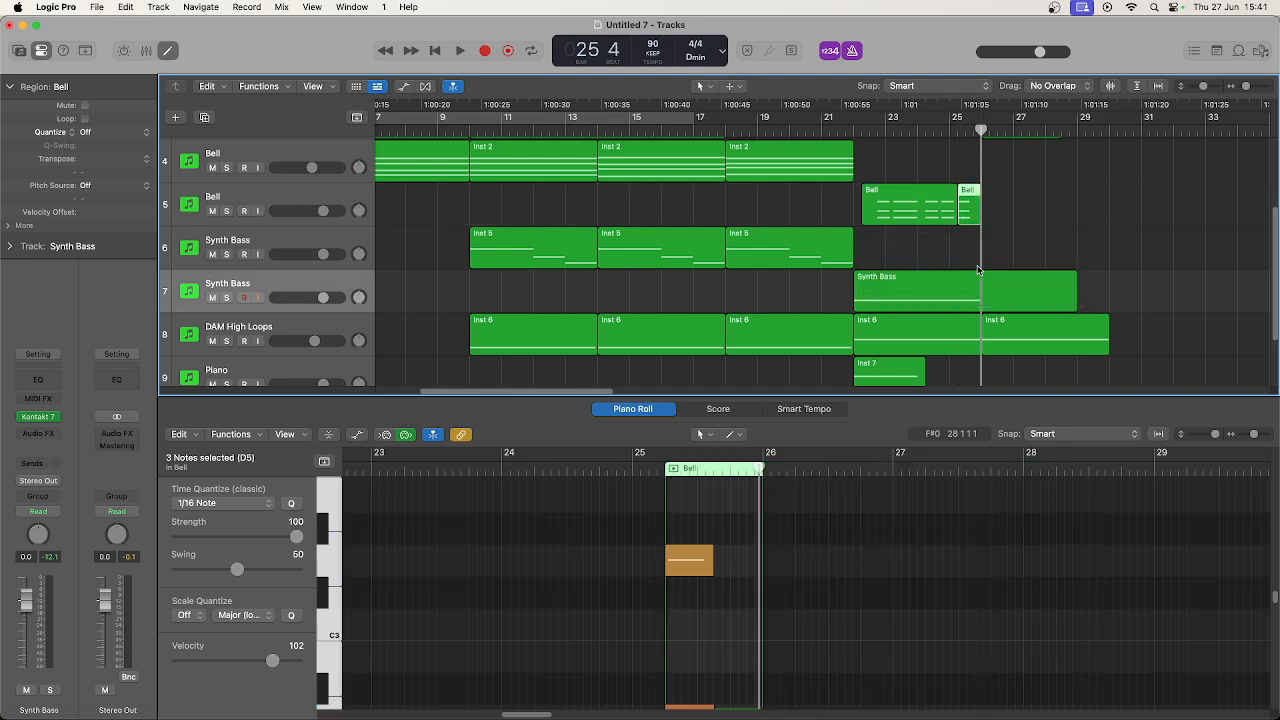
Move the Bell region on the SEQ Blue Skies track earlier to start just after bar 24.
scroll(986, 273, up, 2)
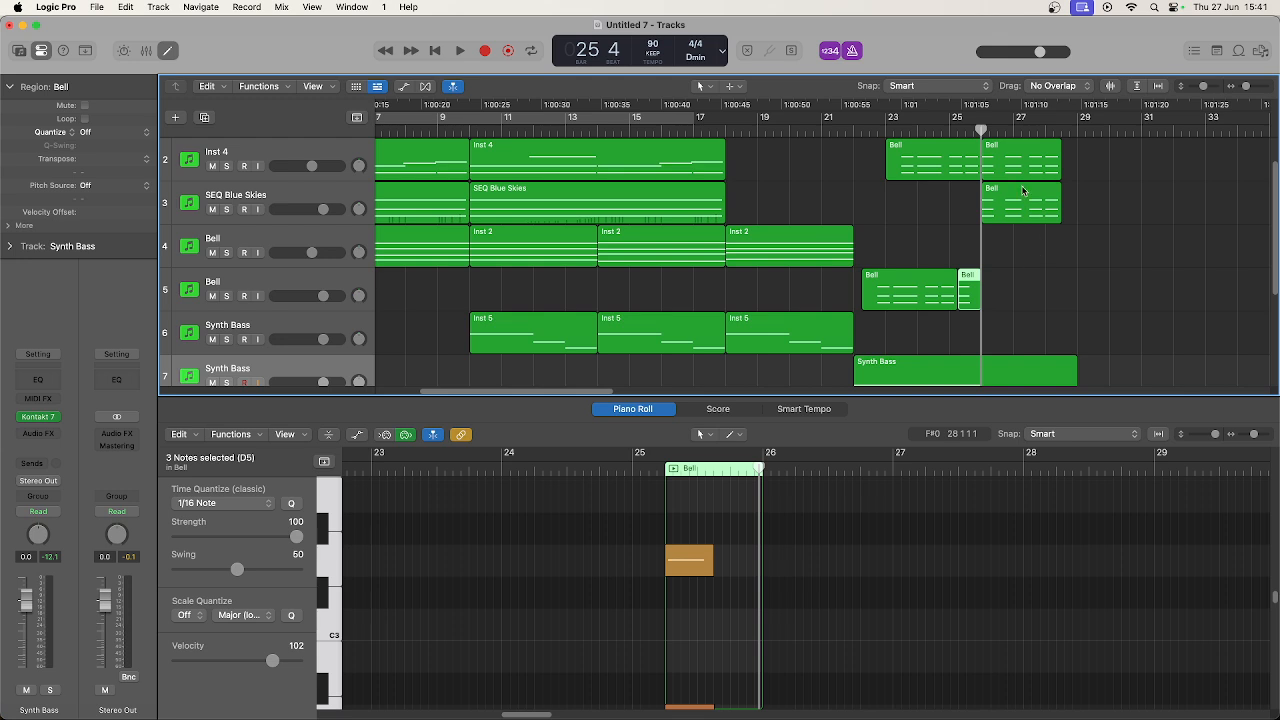
drag(1022, 190, 969, 190)
scroll(1054, 259, down, 3)
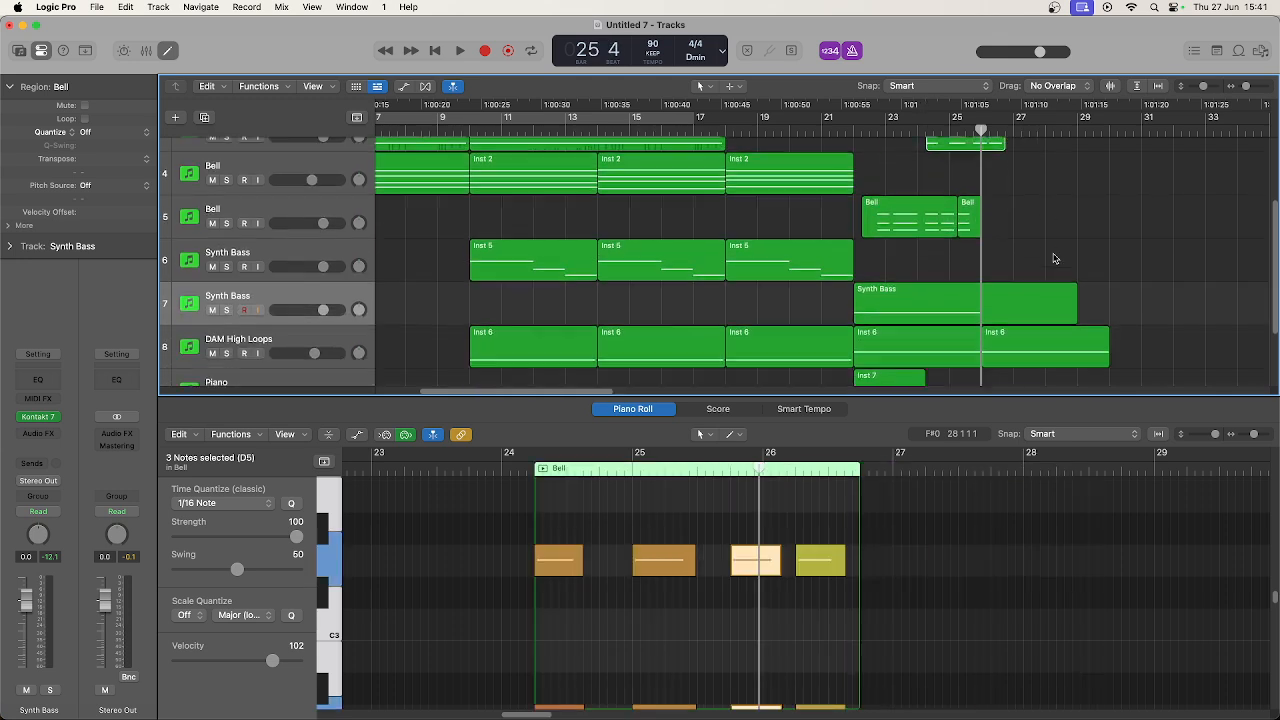
Delete the DAM High Loops region at bar 26 and select the piano region at bar 22.
click(1052, 266)
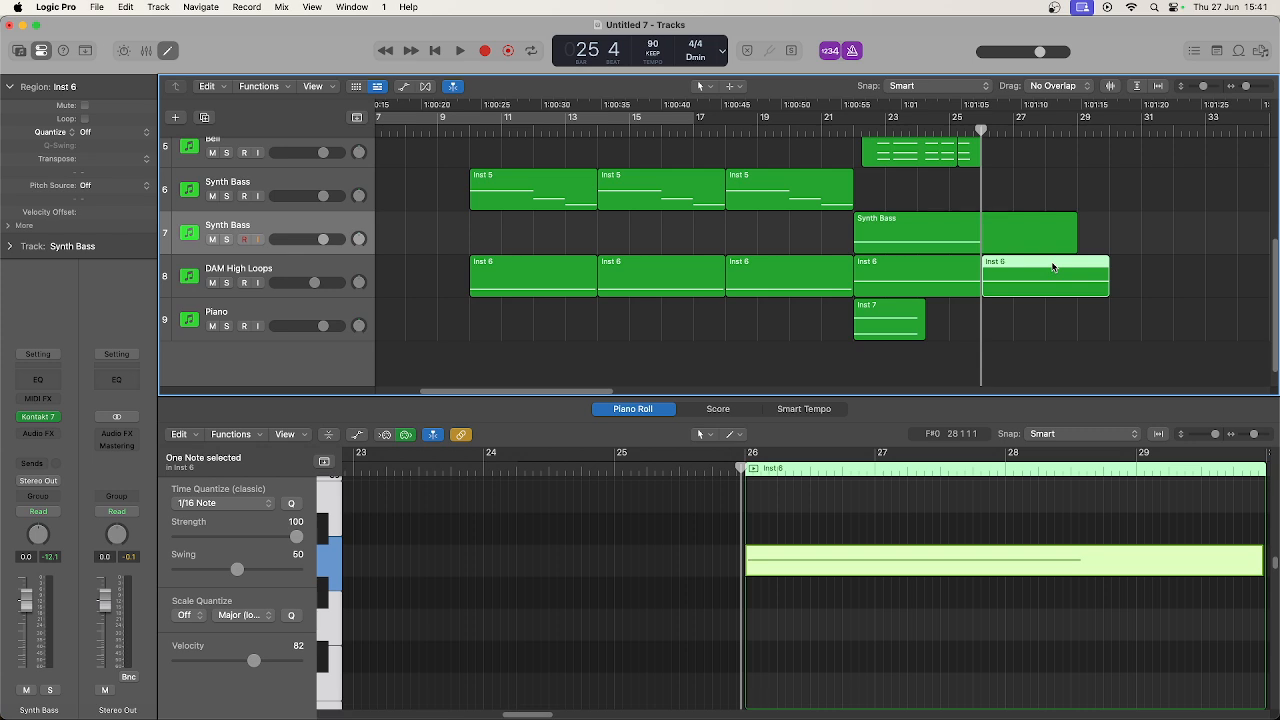
key(Delete)
click(883, 311)
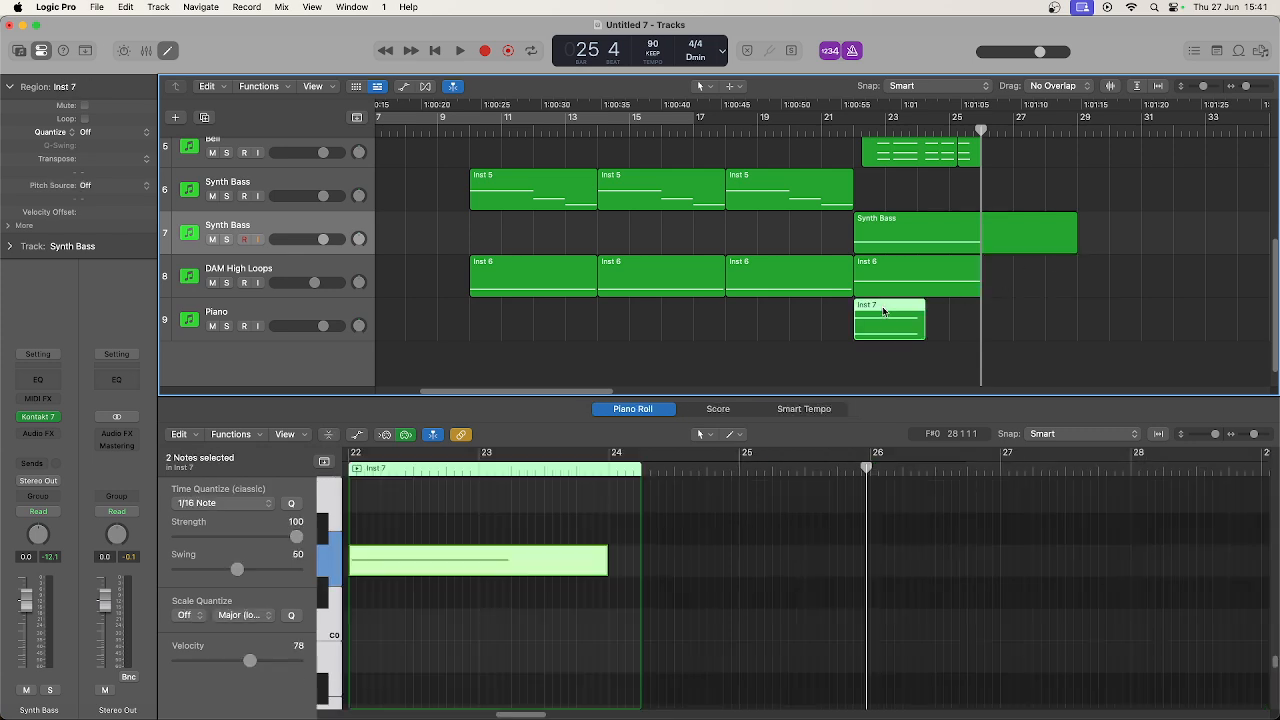
scroll(1023, 329, up, 1)
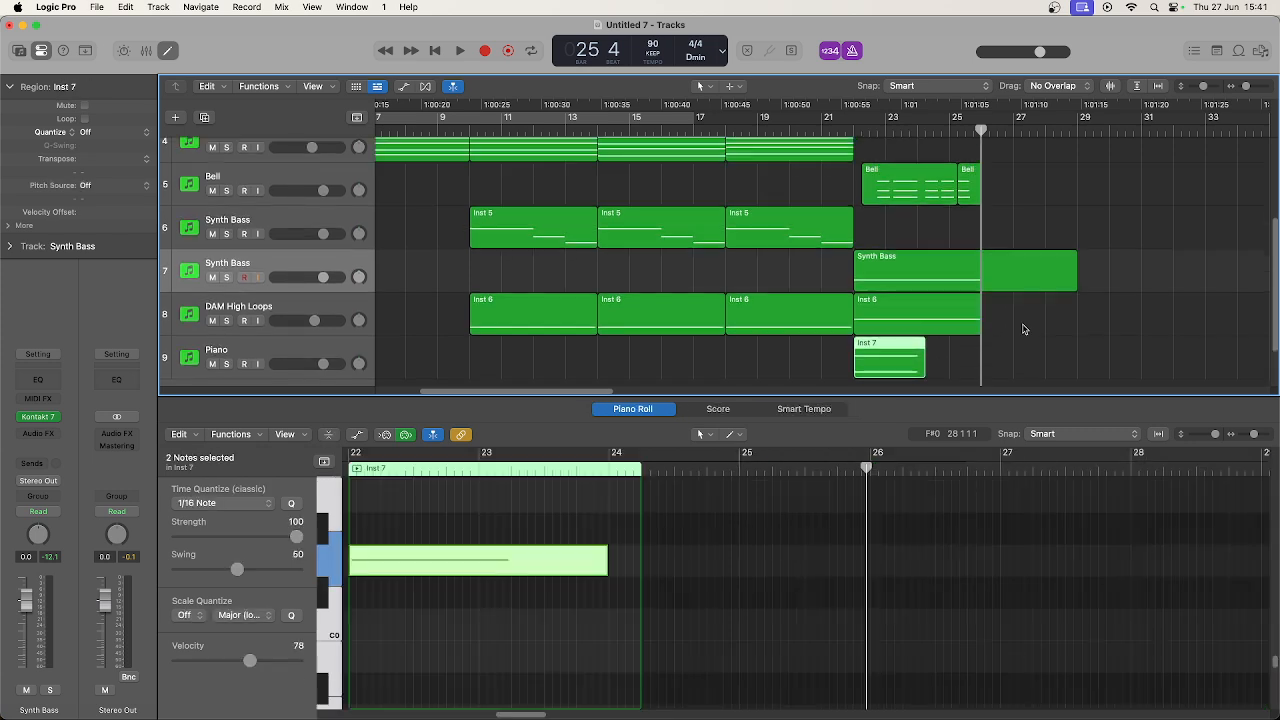
scroll(1023, 329, up, 1)
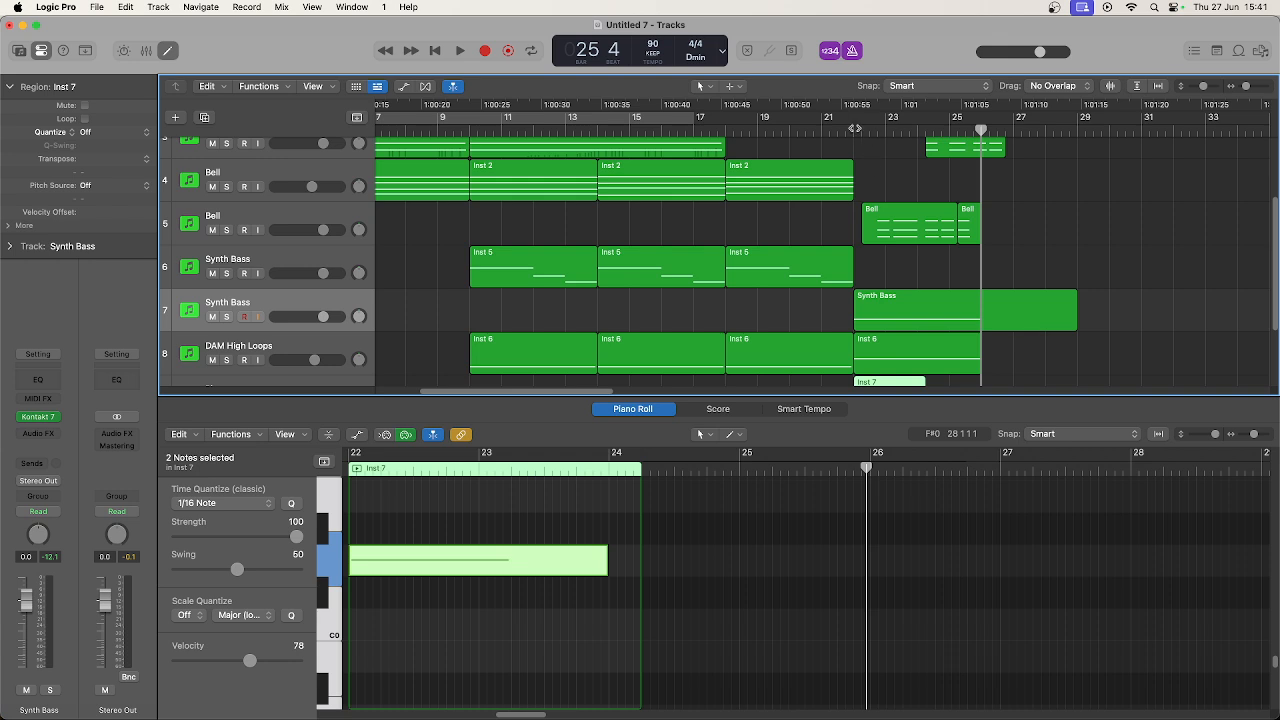
Play from bar 22 and trim the second Bell region on the Inst 4 track to end just before bar 27.
click(855, 128)
key(space)
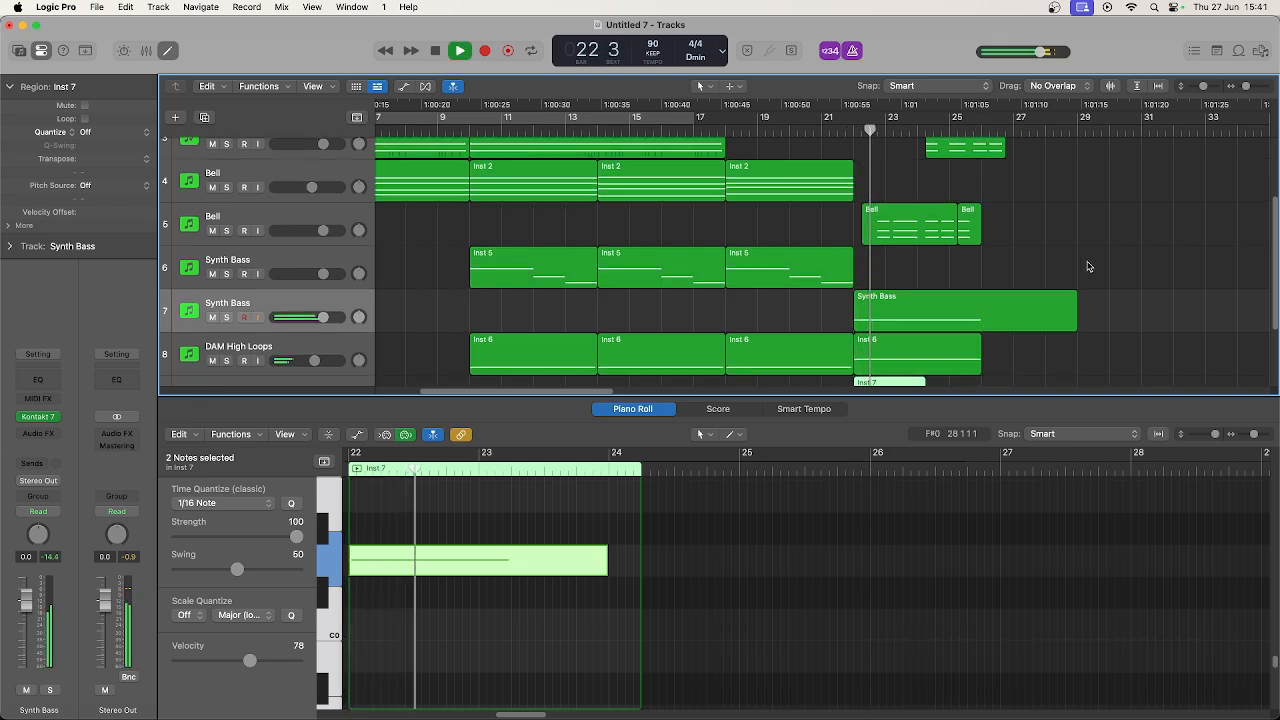
scroll(1089, 266, up, 2)
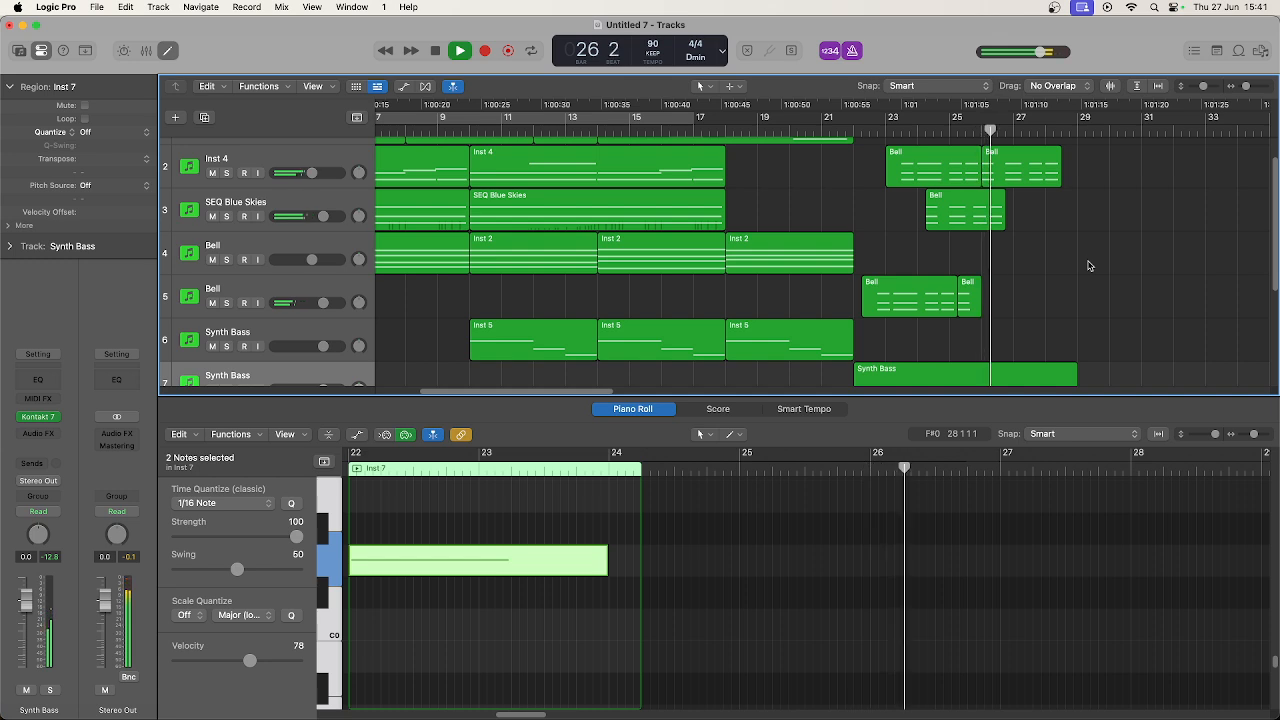
drag(1058, 177, 1013, 177)
scroll(1100, 262, down, 3)
key(space)
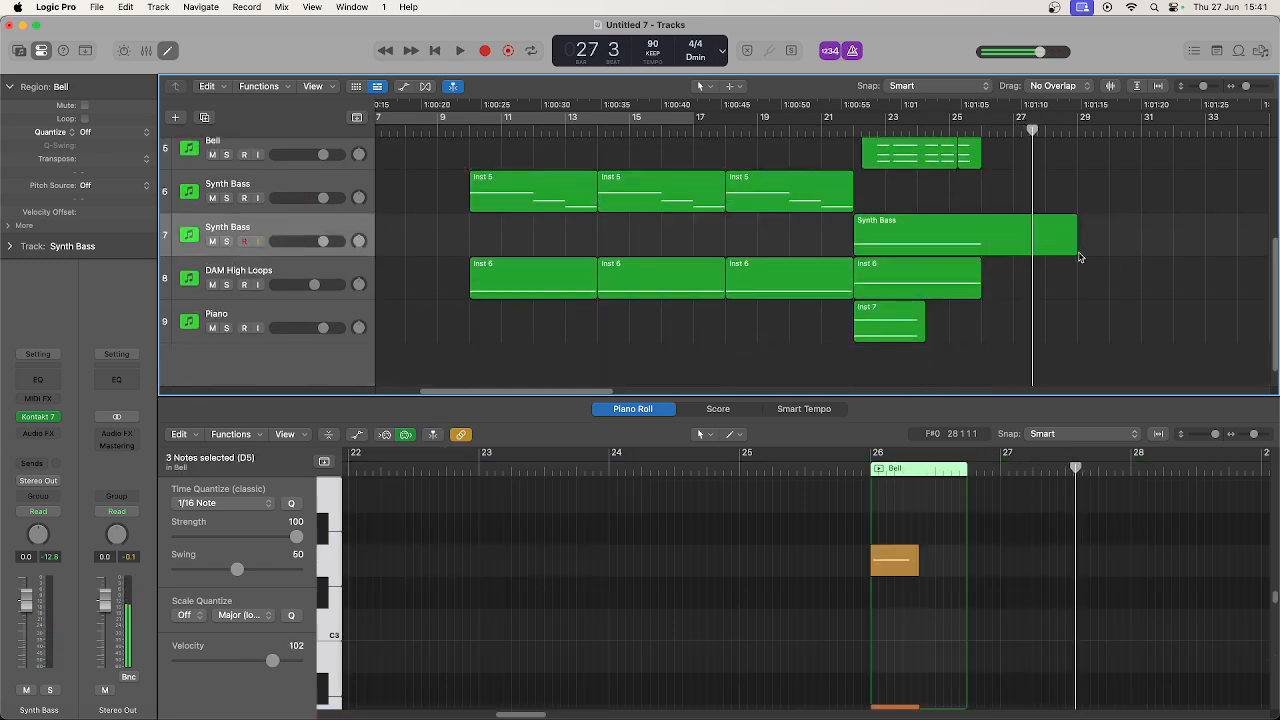
Trim the Synth Bass region on track 7 to end at bar 26 and play the section back from bar 22.
drag(1079, 258, 981, 240)
key(shift+Return)
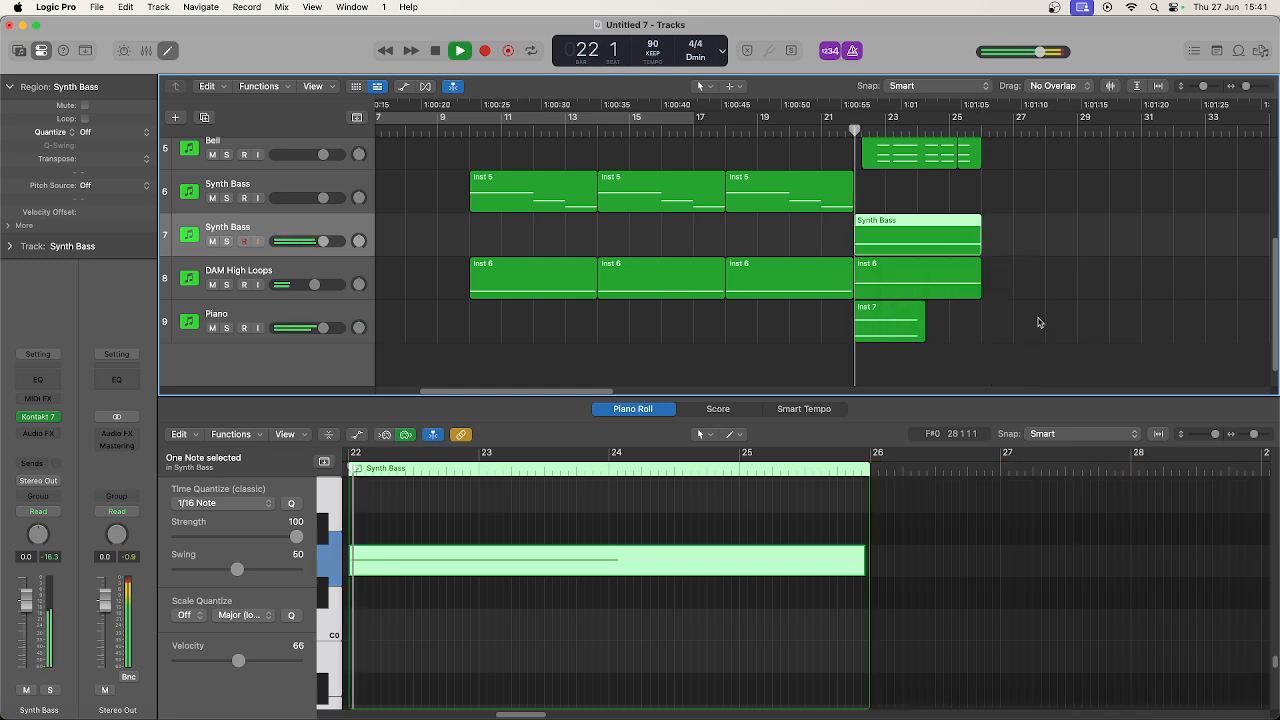
scroll(1038, 322, up, 4)
scroll(1038, 322, down, 2)
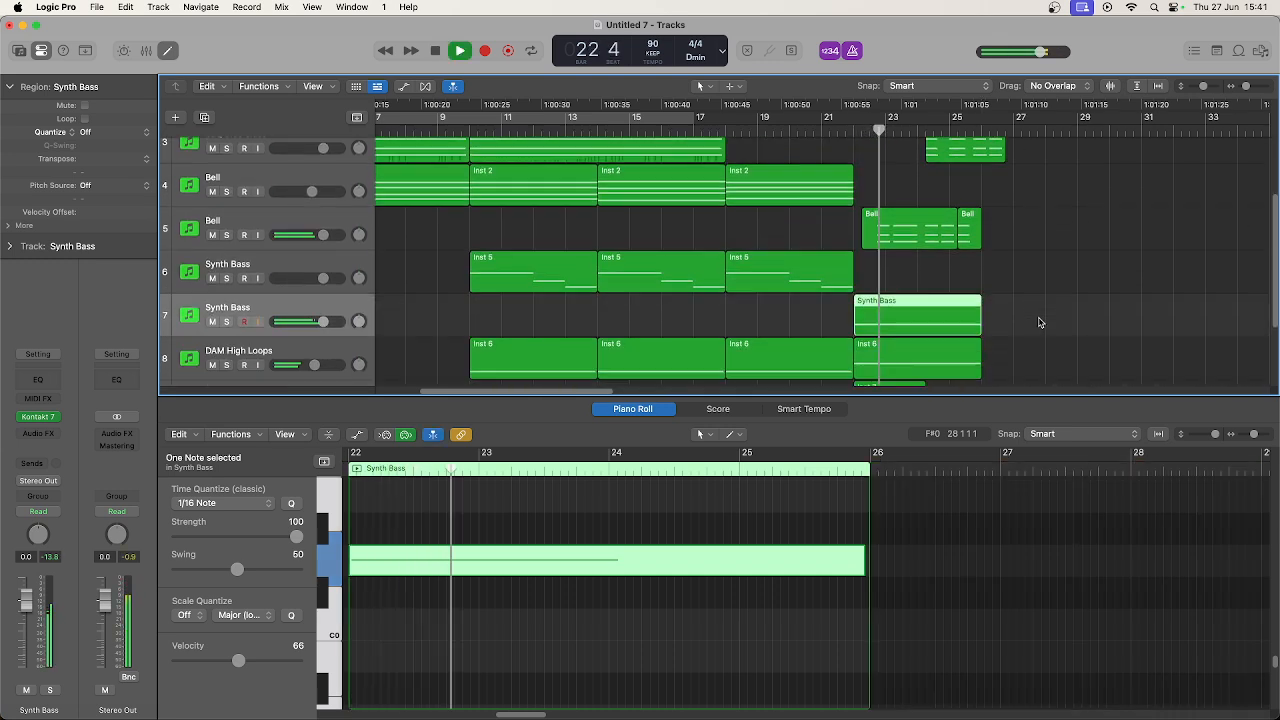
scroll(1038, 322, down, 2)
scroll(1038, 322, up, 4)
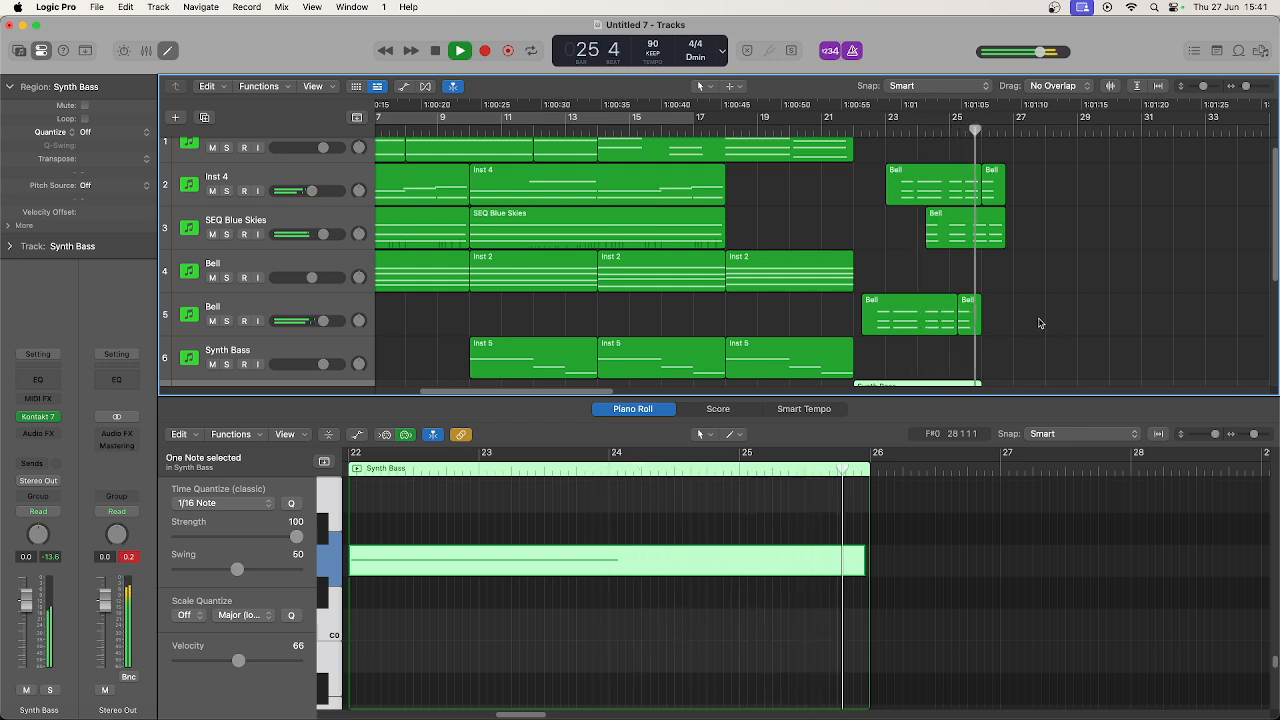
scroll(1040, 323, down, 3)
key(space)
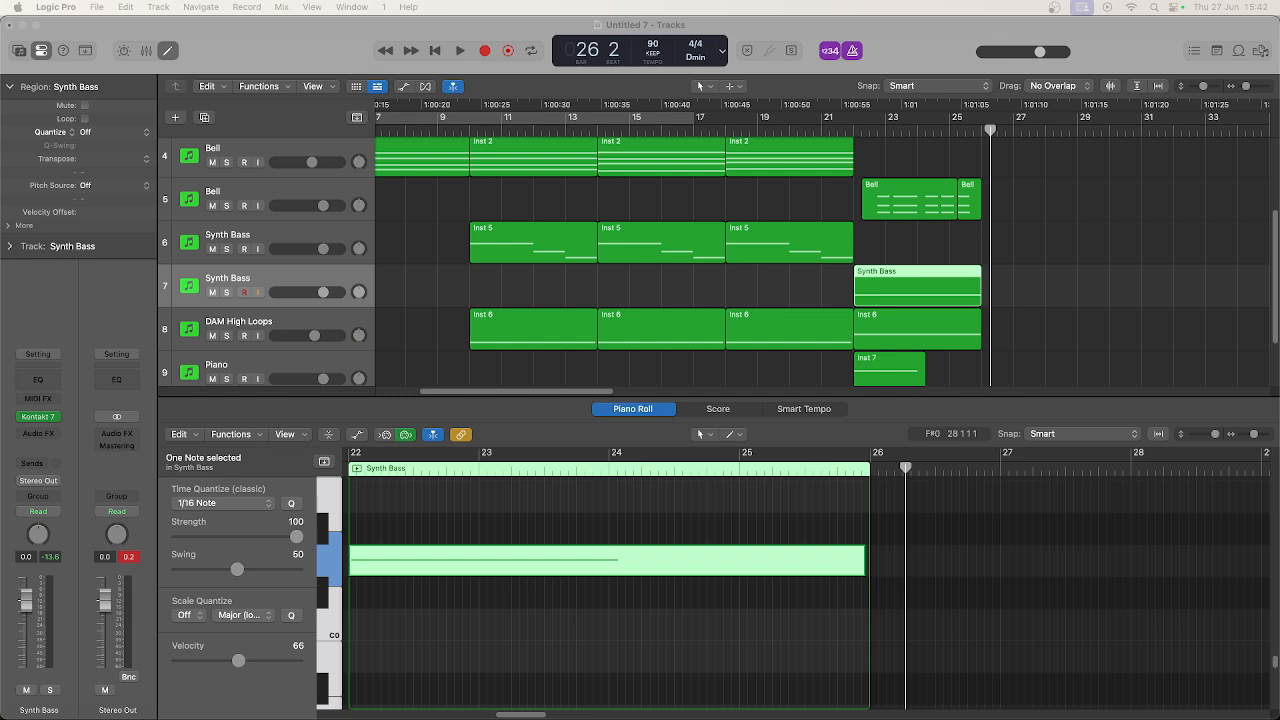
Copy a four-bar Synth Bass region on track 6 to bar 26 and open the copy in the Piano Roll.
click(981, 133)
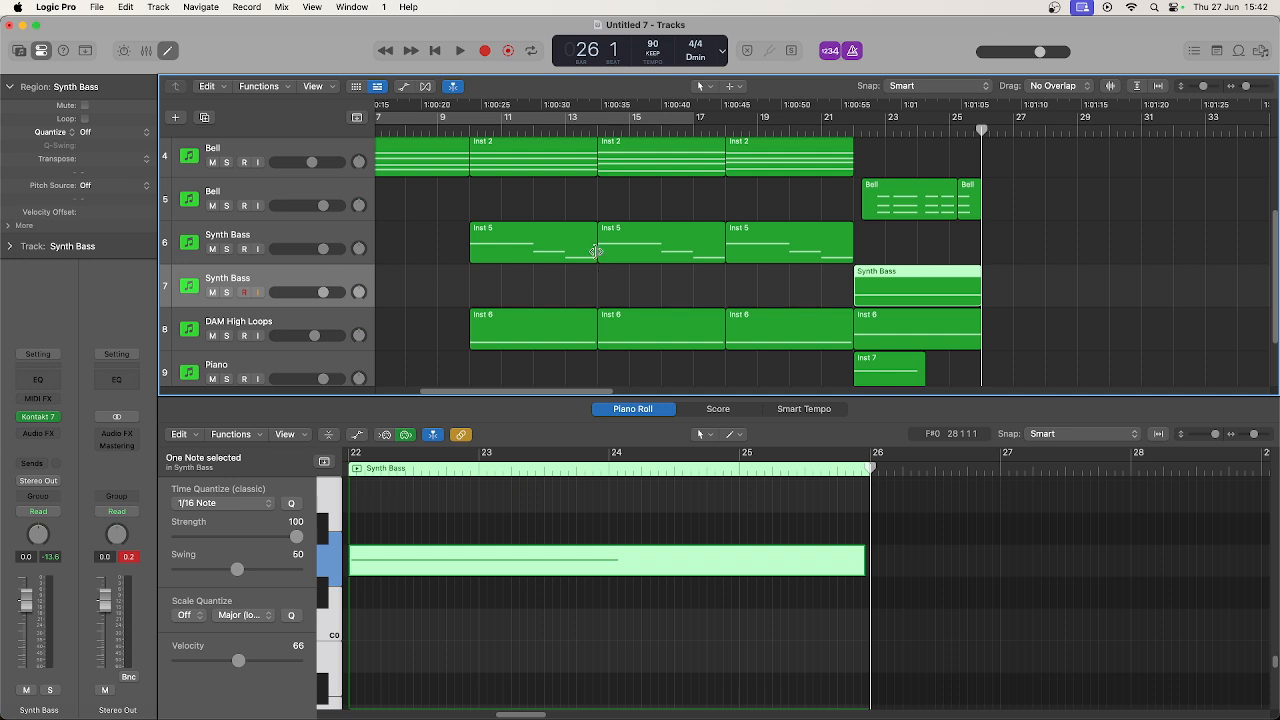
drag(548, 236, 1062, 230)
key(p)
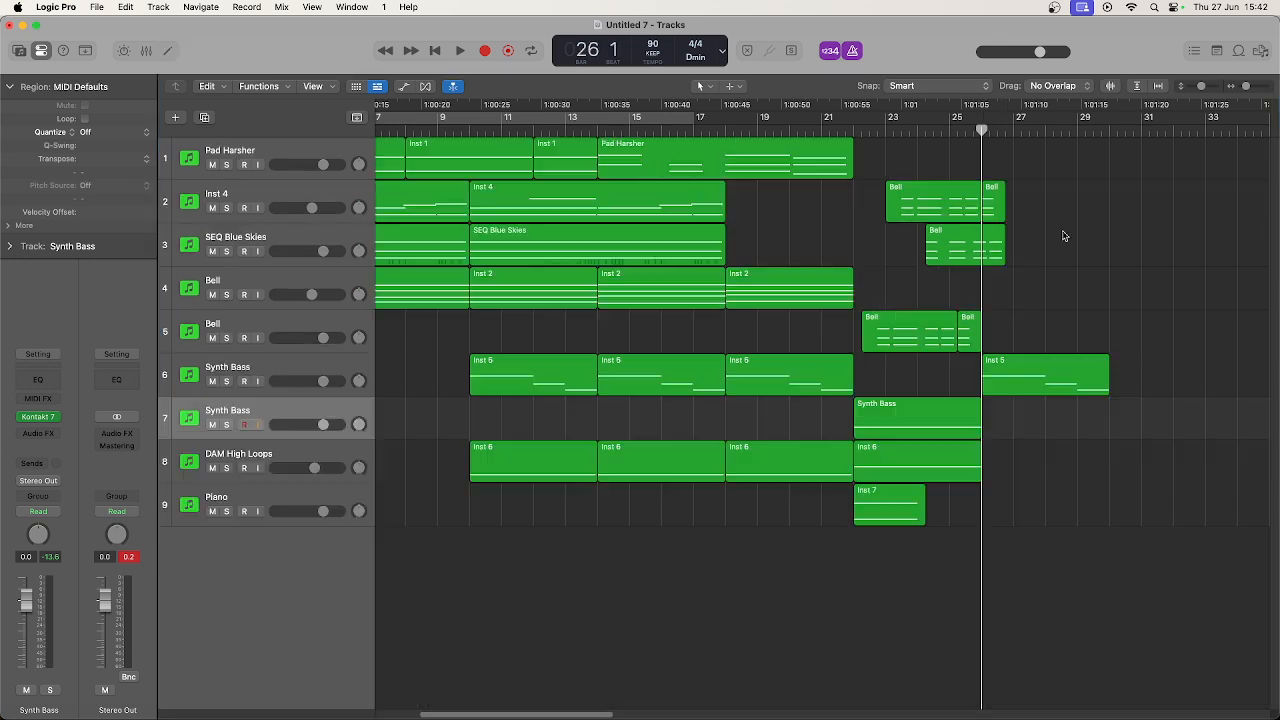
click(1030, 356)
key(p)
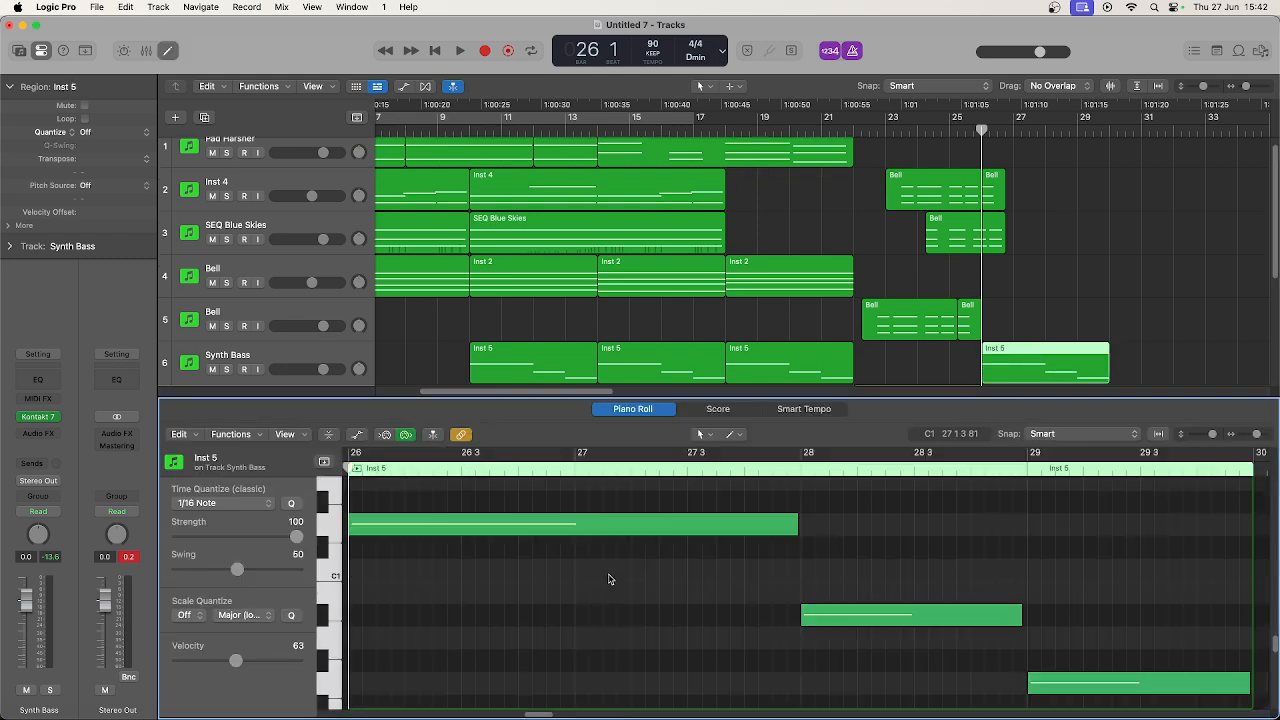
Delete the bass notes at bars 28 and 29 and lengthen the first note to bar 30.
drag(951, 557, 1103, 688)
key(Delete)
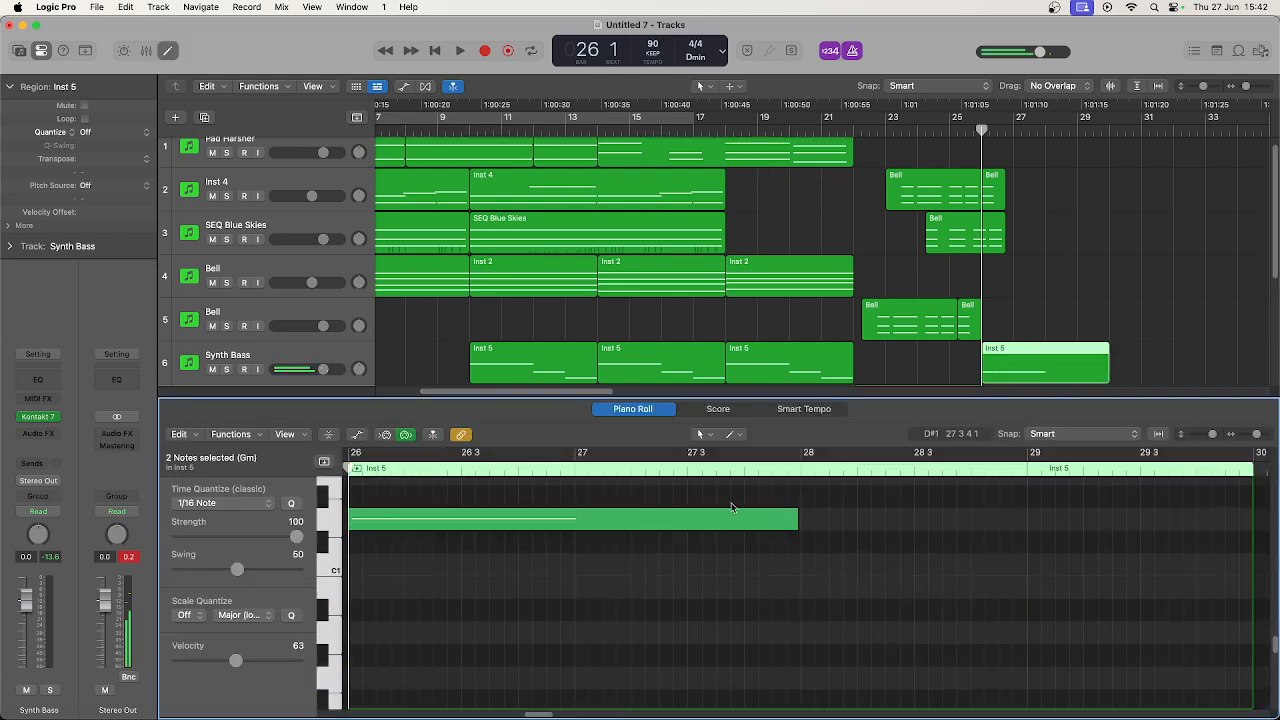
drag(797, 519, 1252, 536)
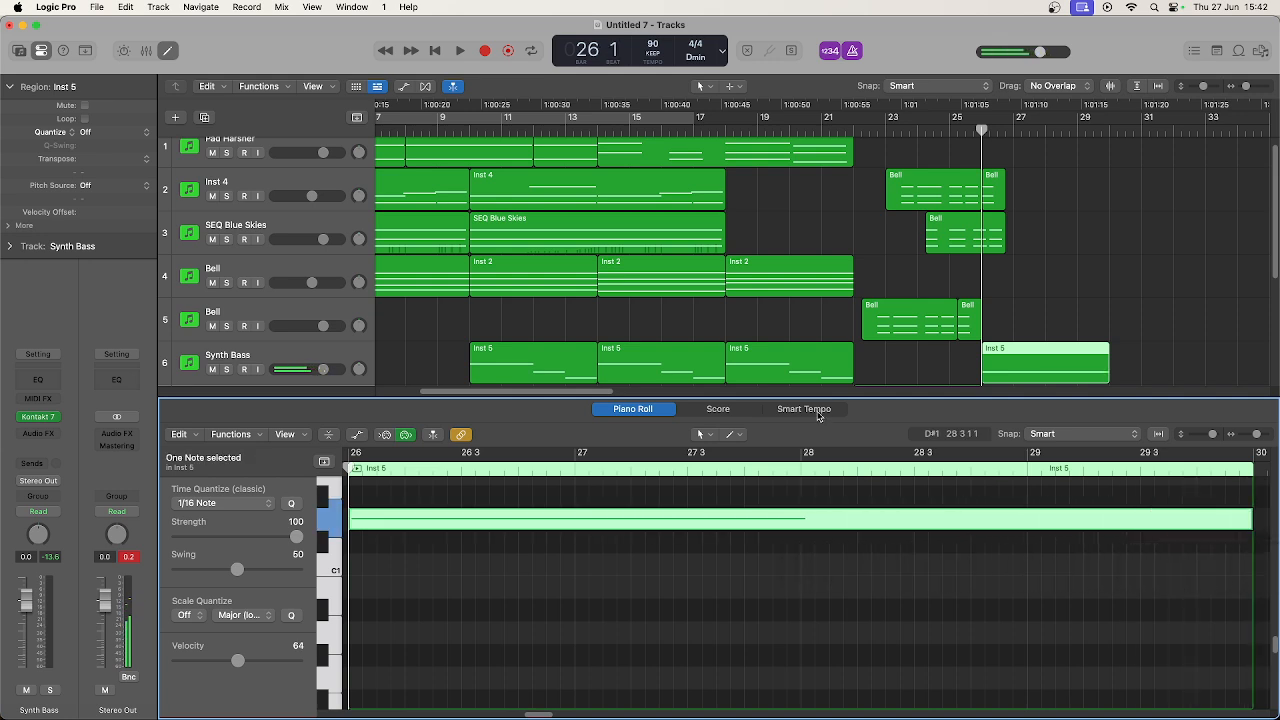
Play the sustained bass from bar 26 and copy its region to bar 30 on track 6.
scroll(1008, 157, down, 2)
key(space)
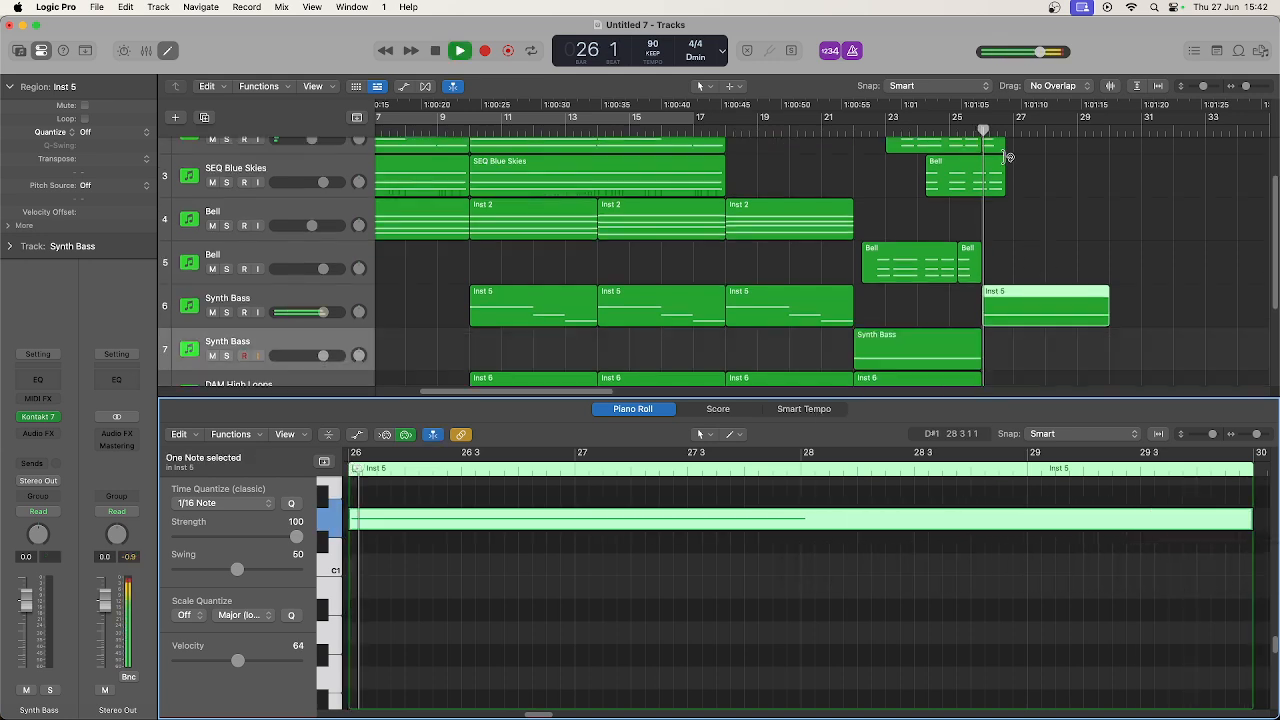
scroll(1058, 284, down, 2)
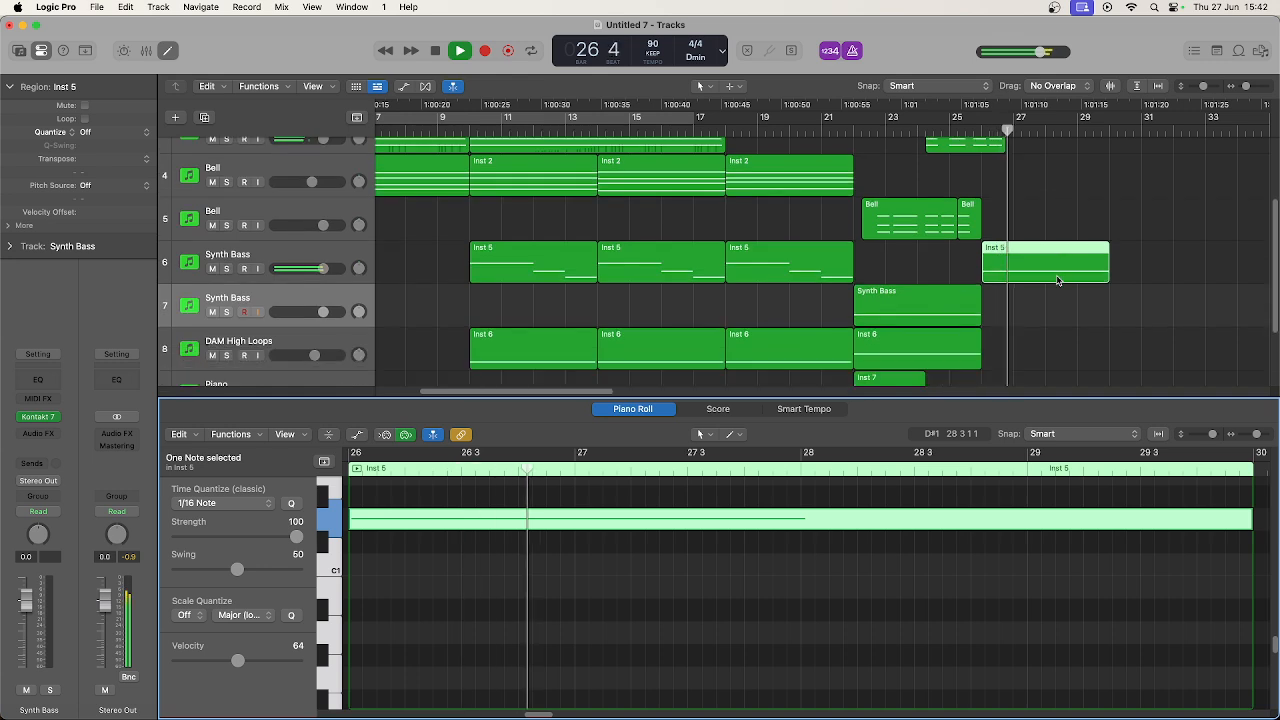
scroll(1058, 281, up, 2)
scroll(1058, 281, down, 3)
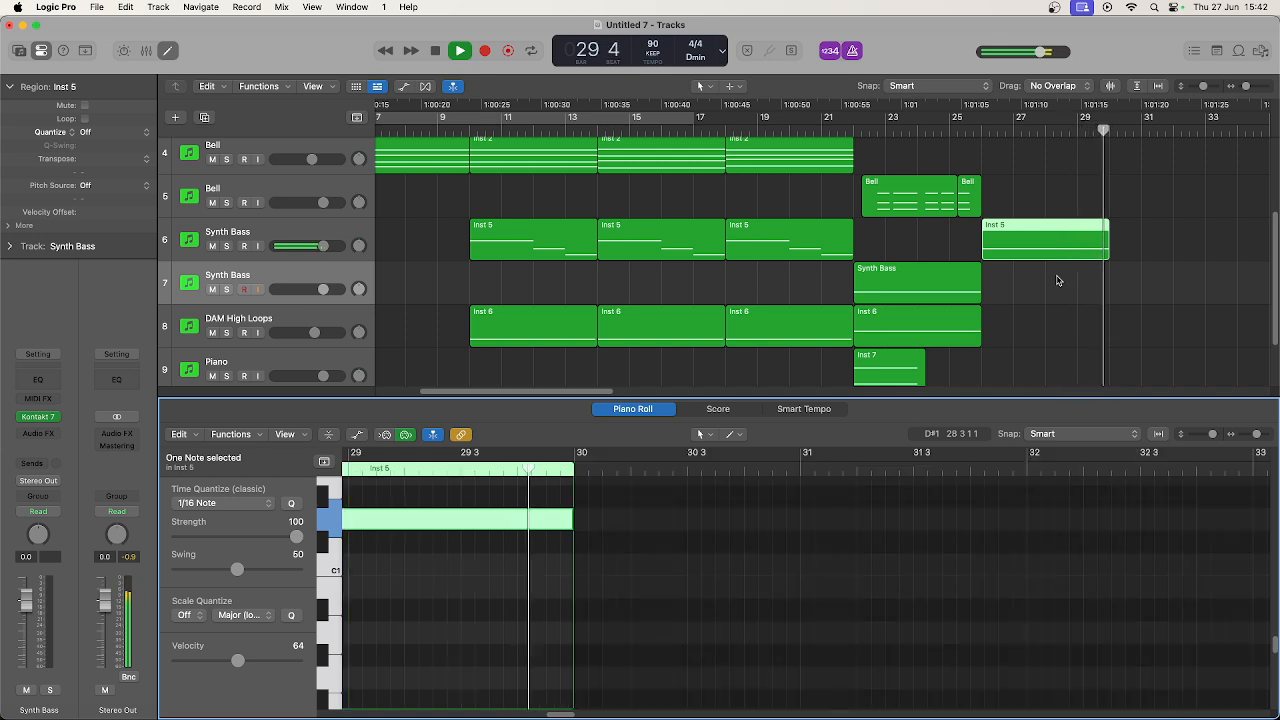
key(space)
drag(1056, 226, 1182, 230)
Select the distorted Bell track on track 5 and play back the sustained bass section from bar 26.
scroll(1182, 230, up, 2)
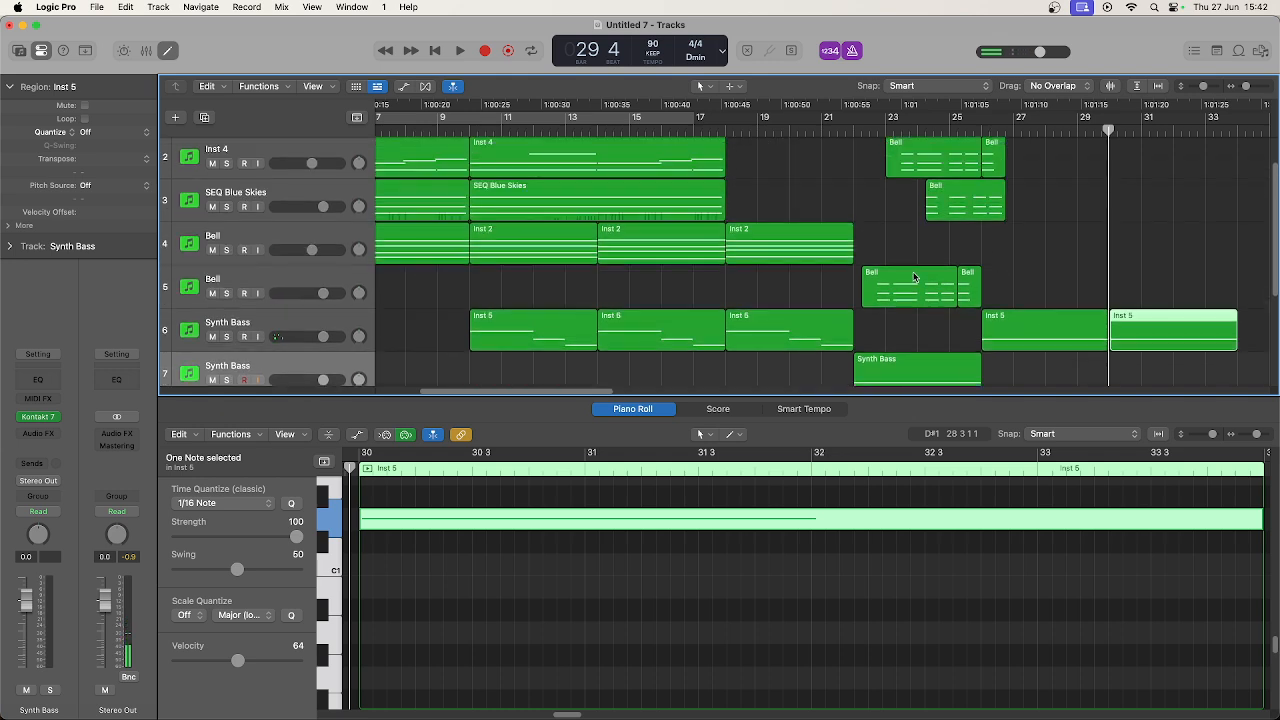
scroll(944, 292, down, 2)
scroll(944, 292, down, 2)
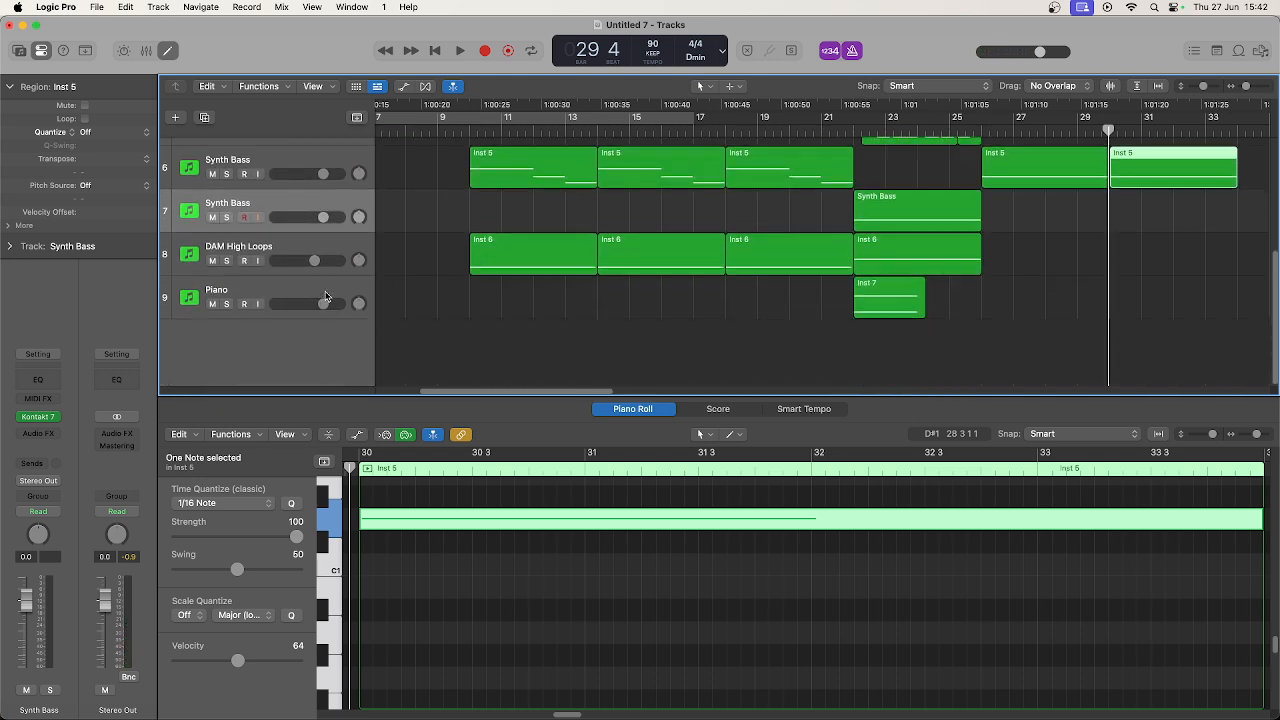
scroll(1062, 224, up, 5)
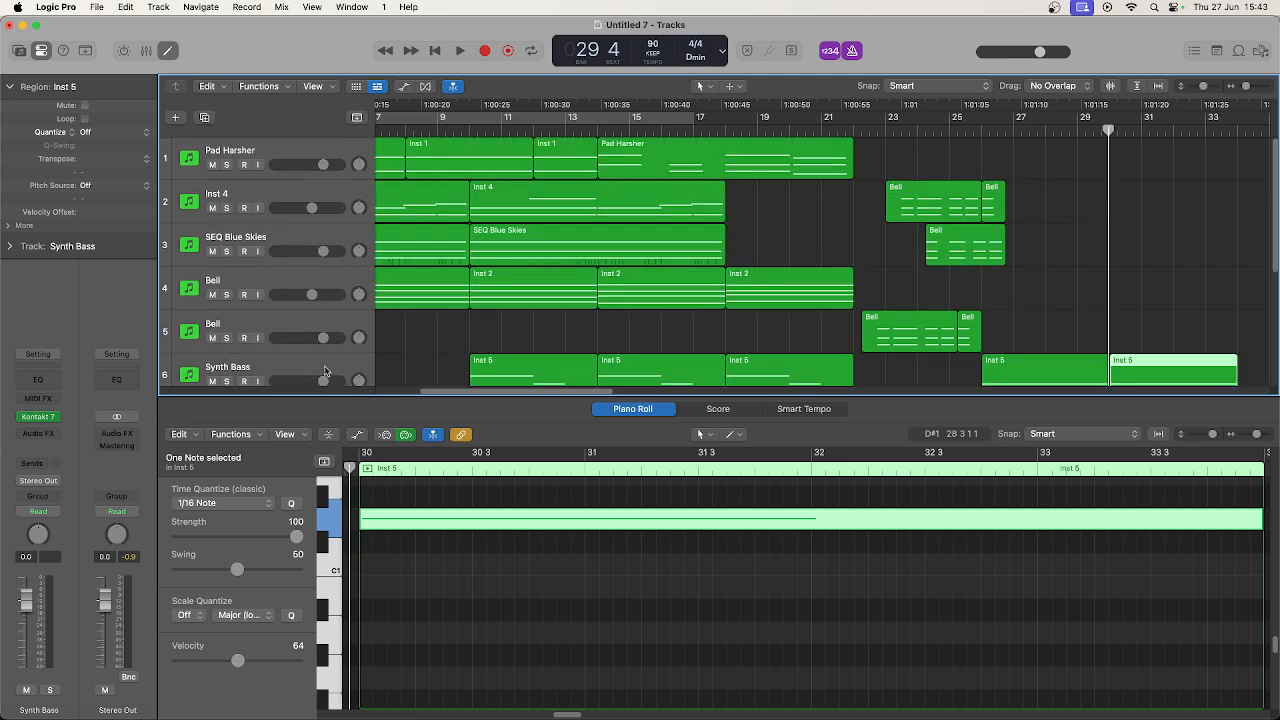
click(336, 317)
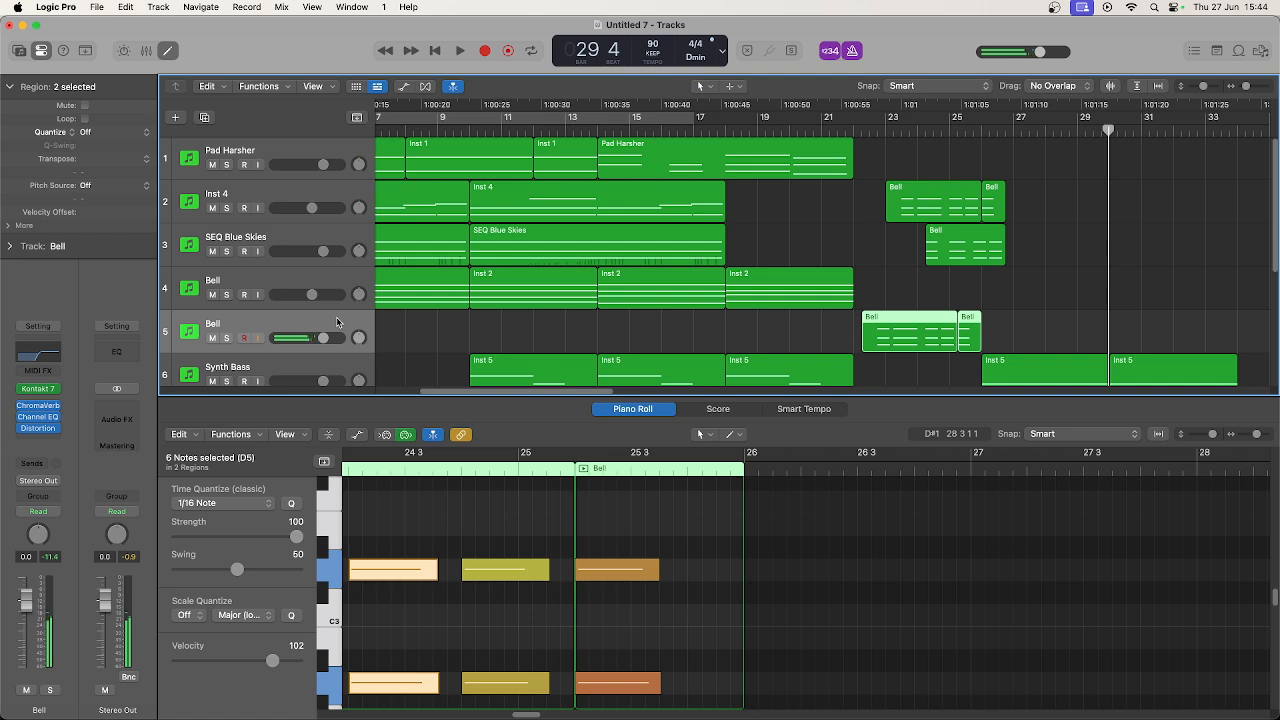
key(space)
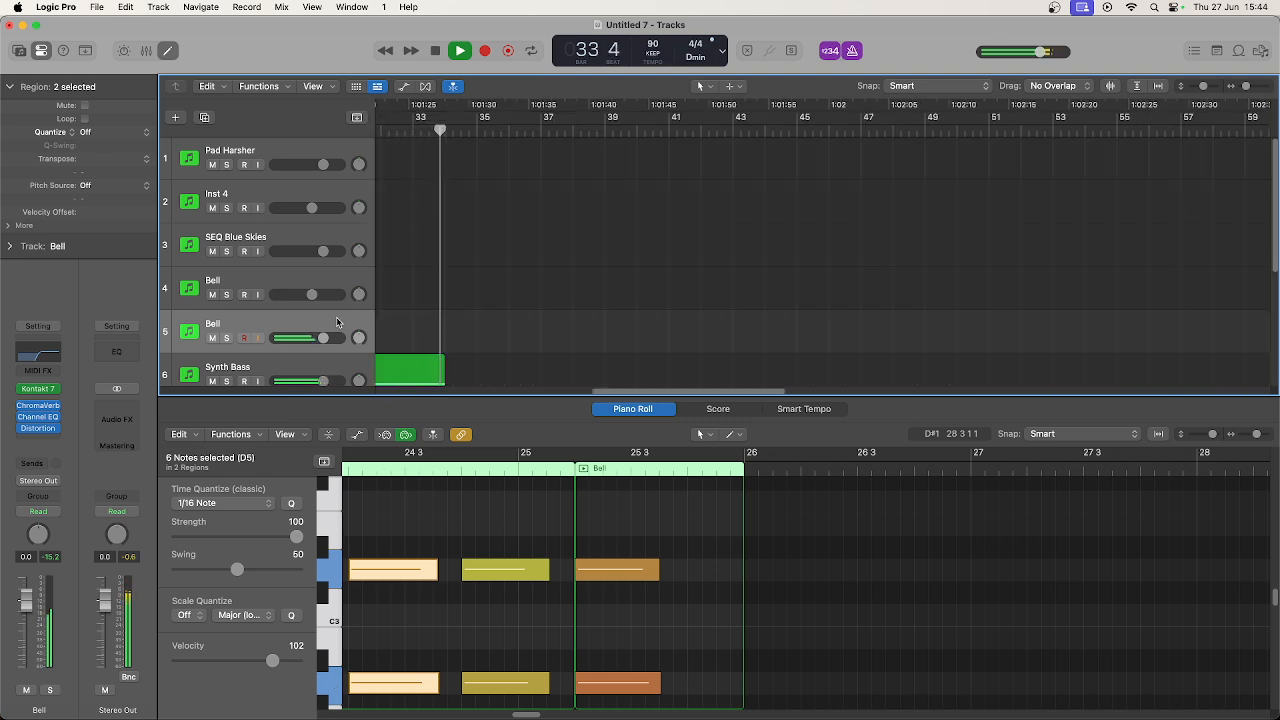
key(space)
key(space)
key(space)
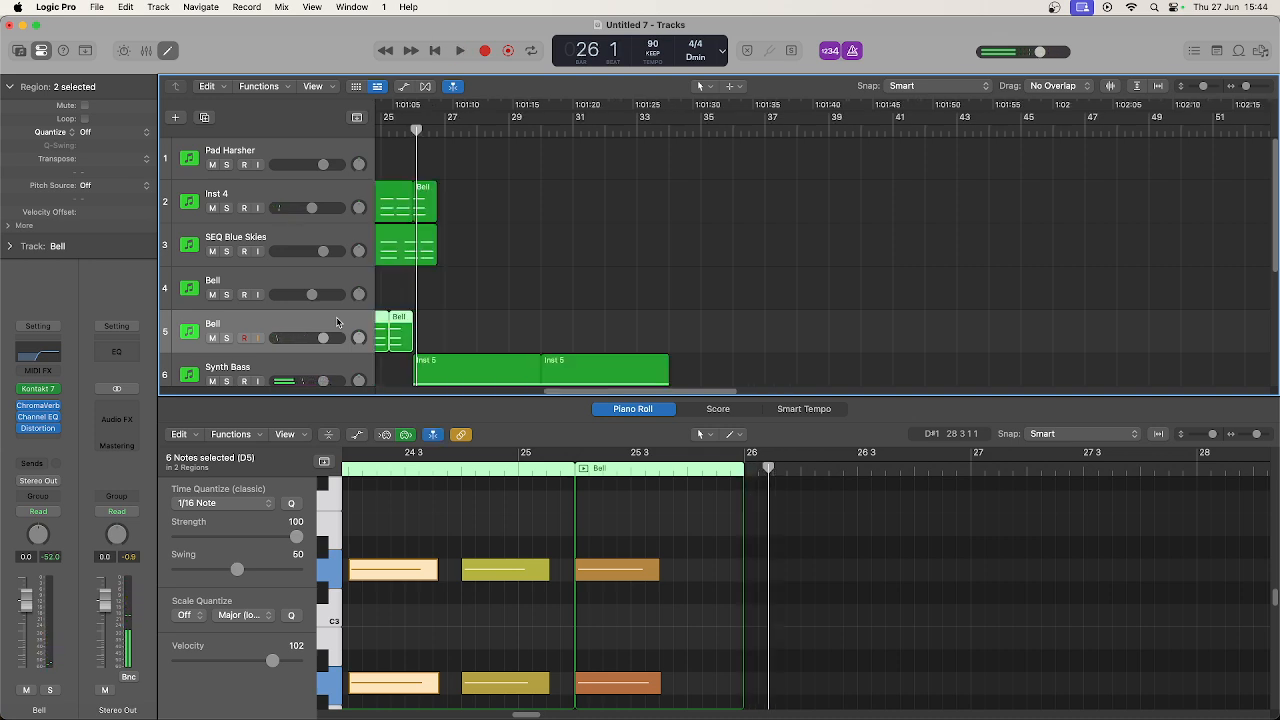
Record a rhythmic Bell part with a descending melody on track 5 from bar 26 to bar 34.
key(r)
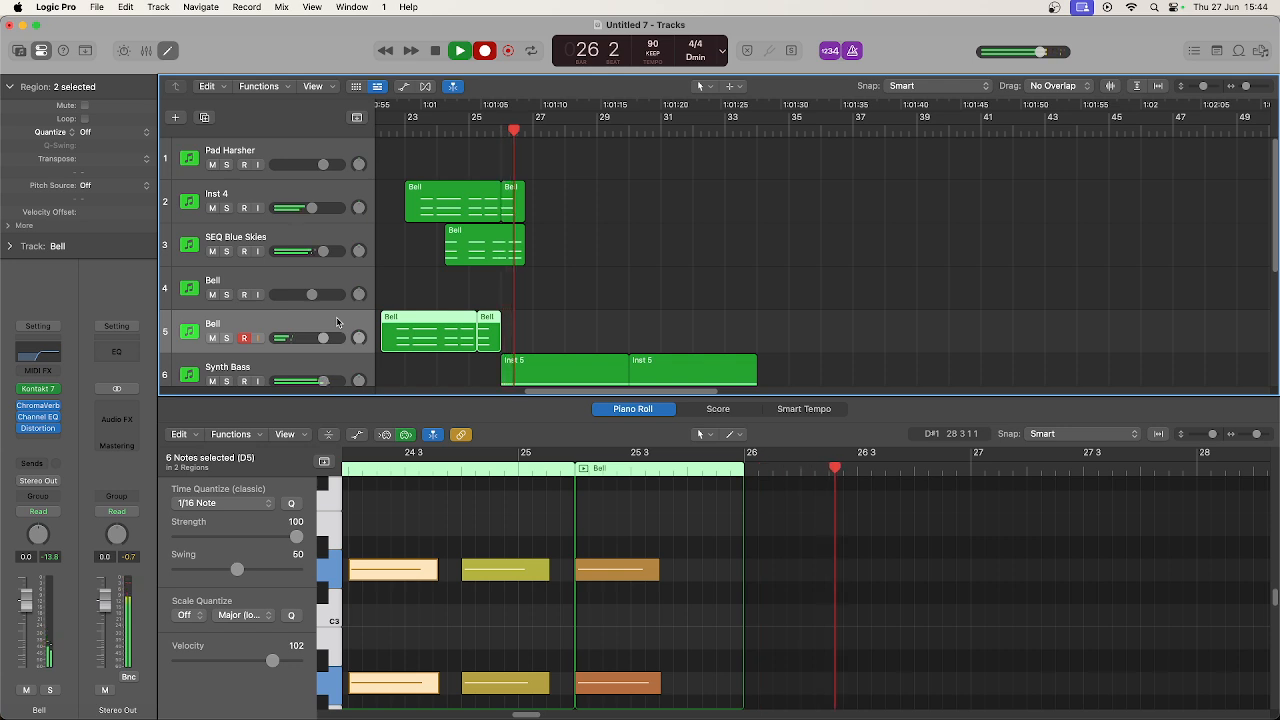
key(space)
key(r)
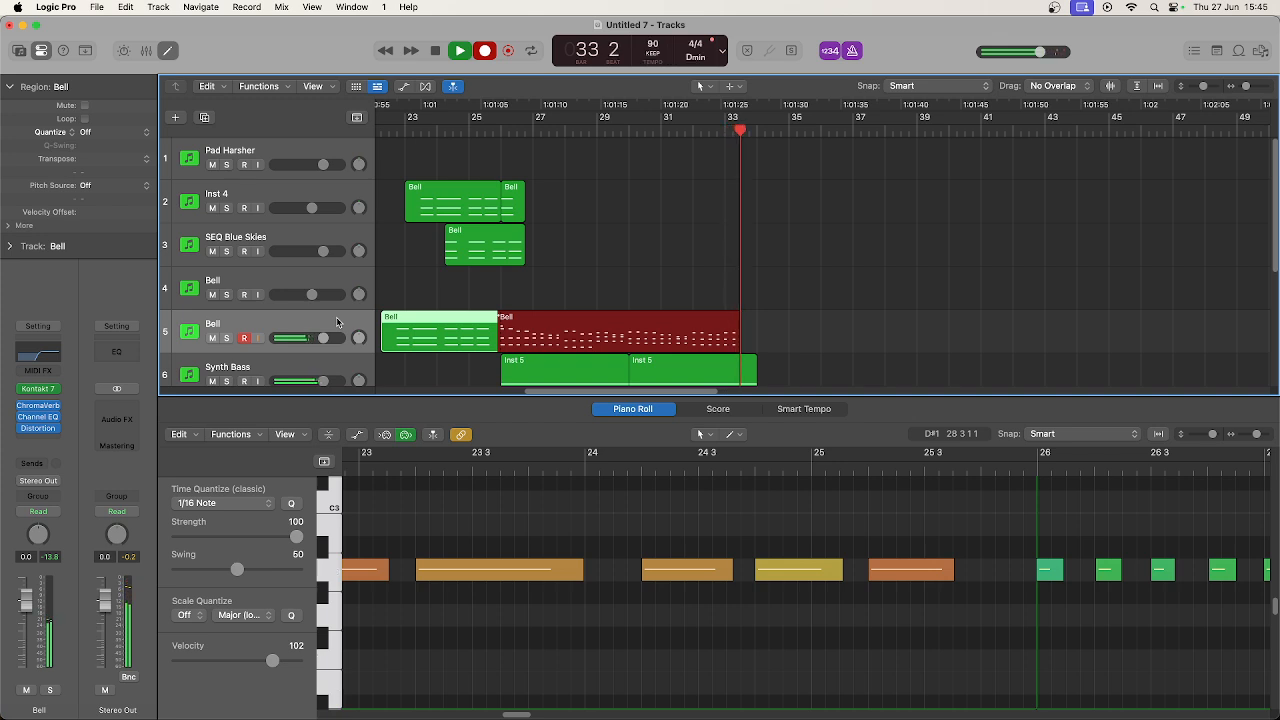
key(space)
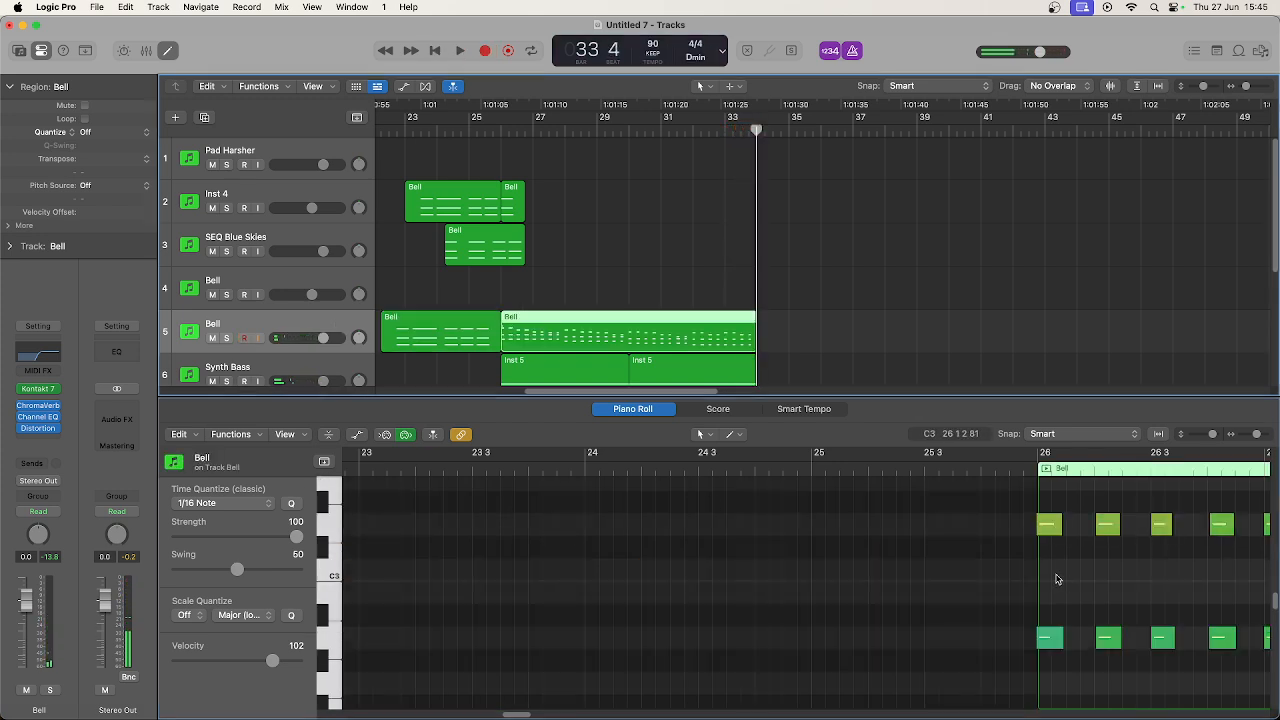
Delete the stray short B3 note at the start of bar 26 and select all remaining notes in the new Bell region.
key(z)
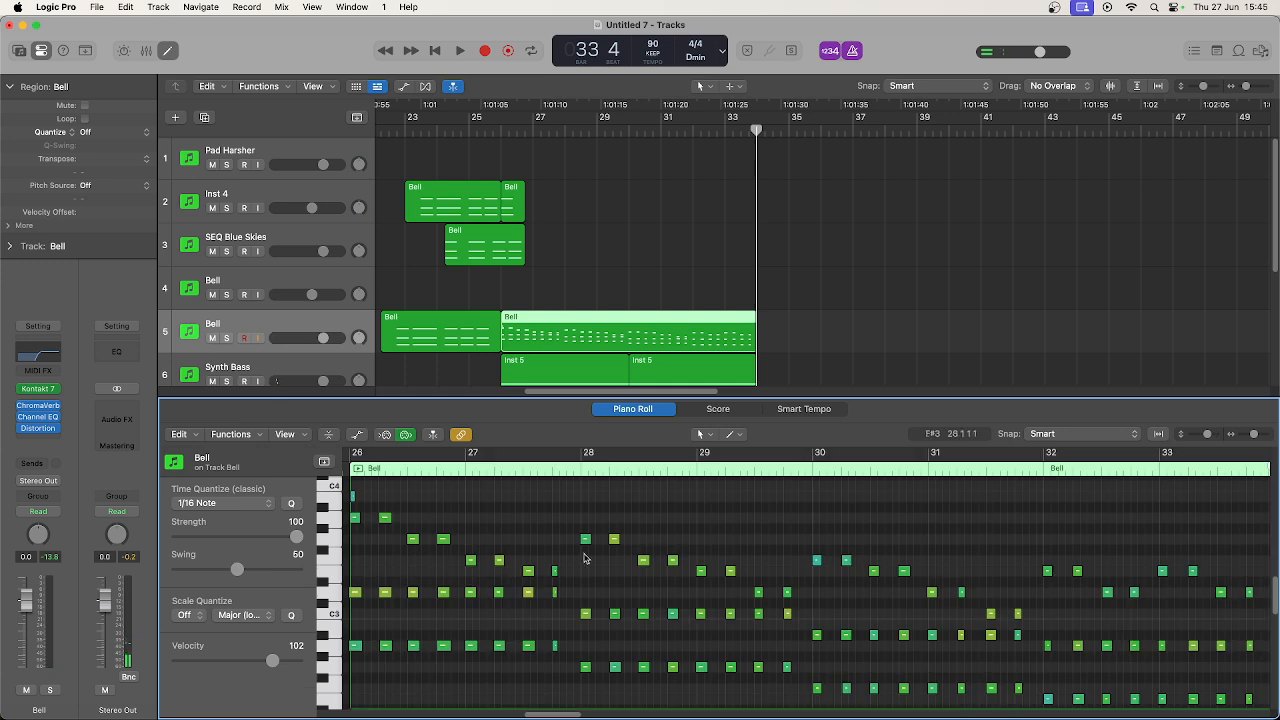
click(351, 499)
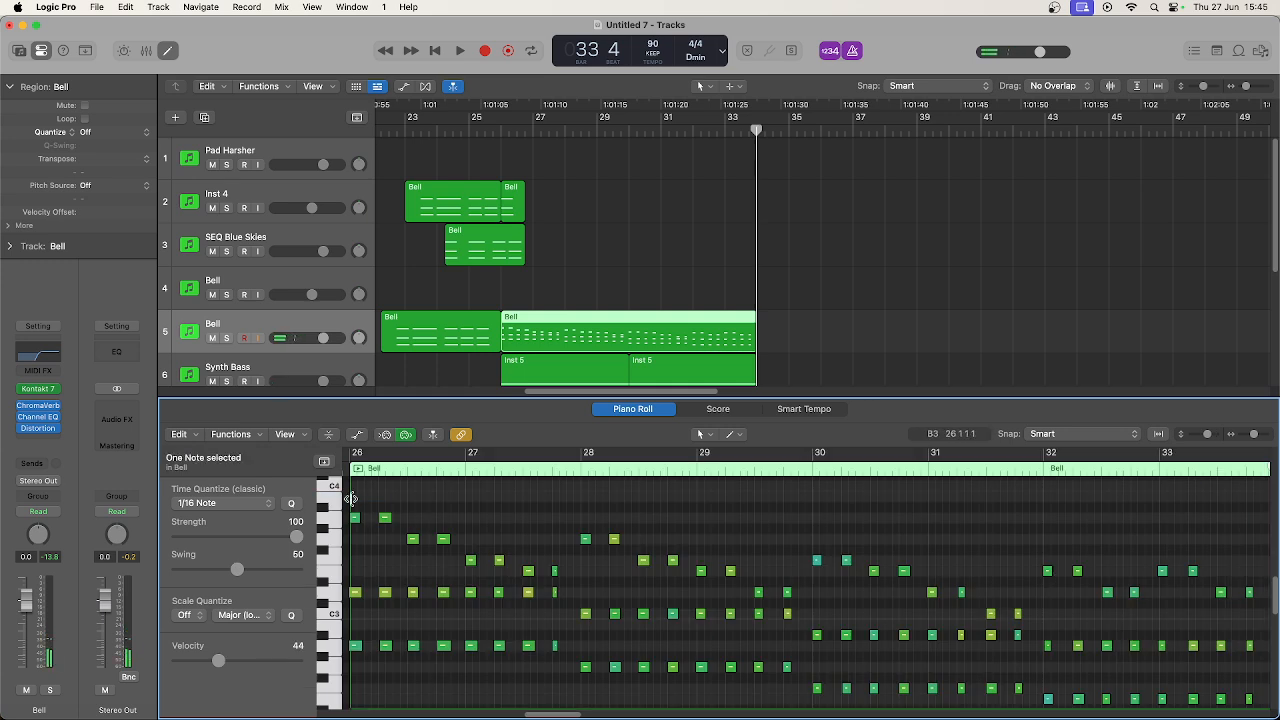
key(super+a)
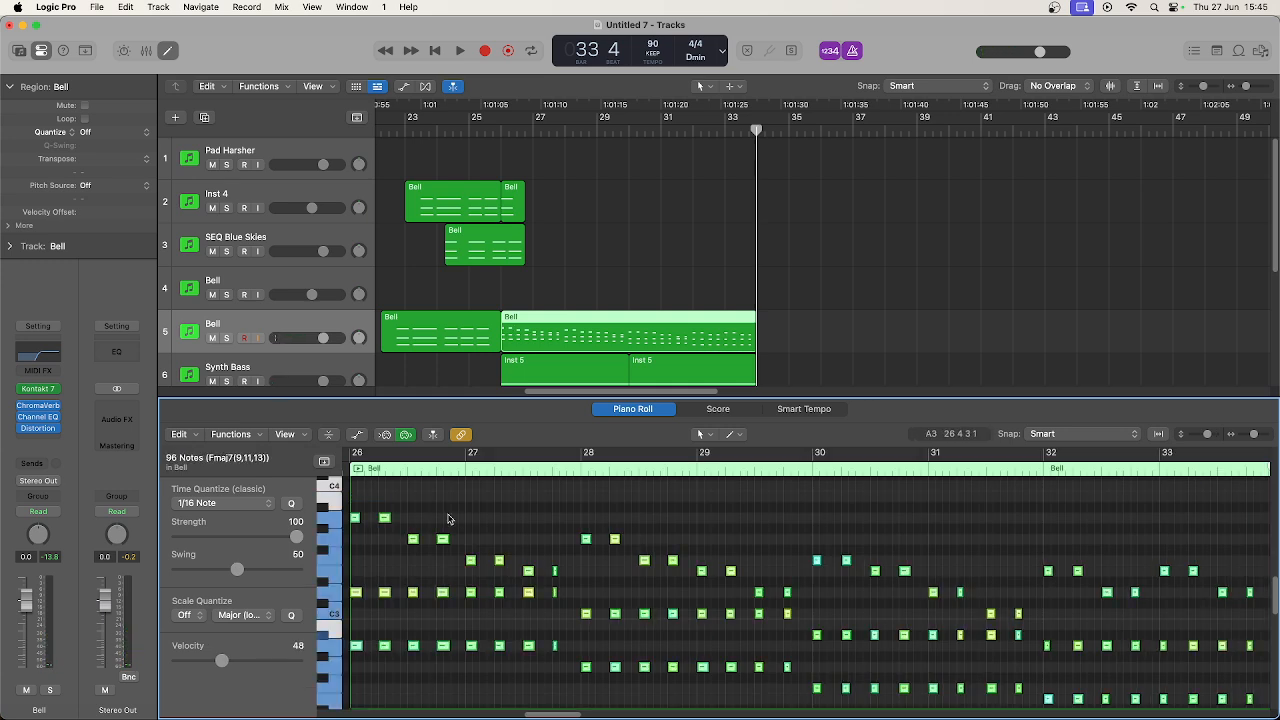
Play back the new Bell part with the bass from bar 26 and view the lower tracks.
key(shift+space)
key(space)
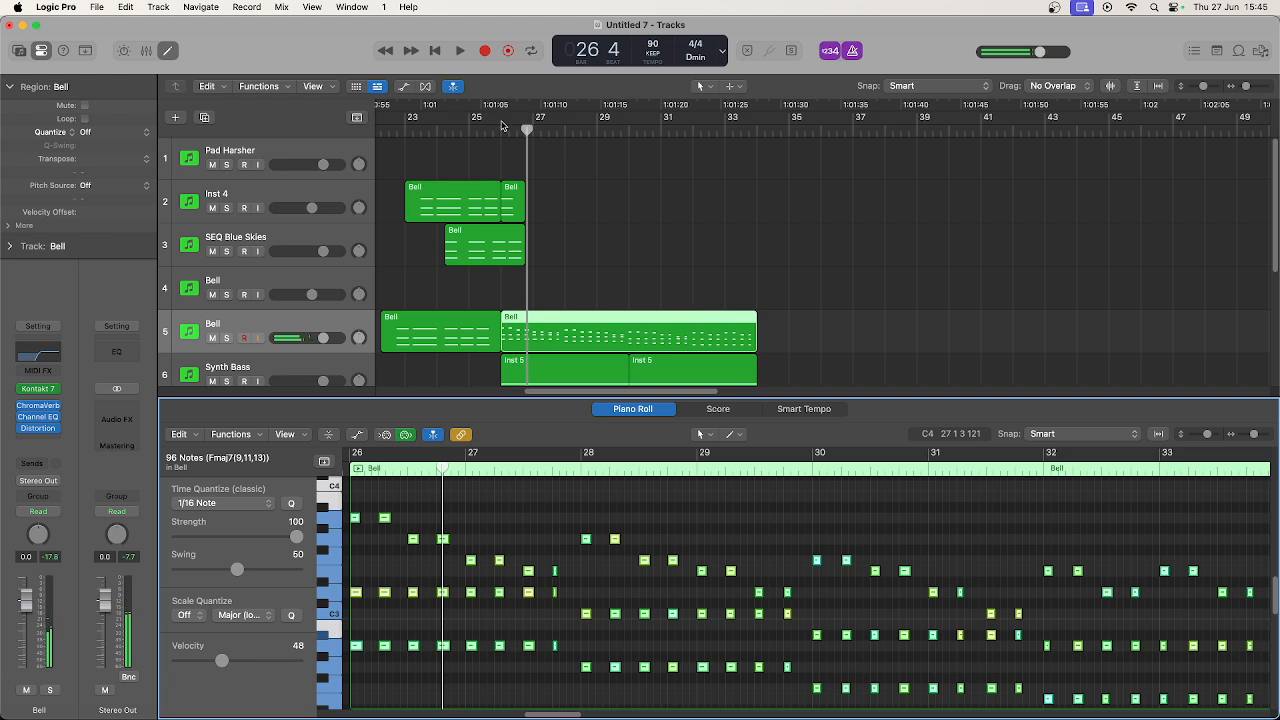
click(502, 126)
key(space)
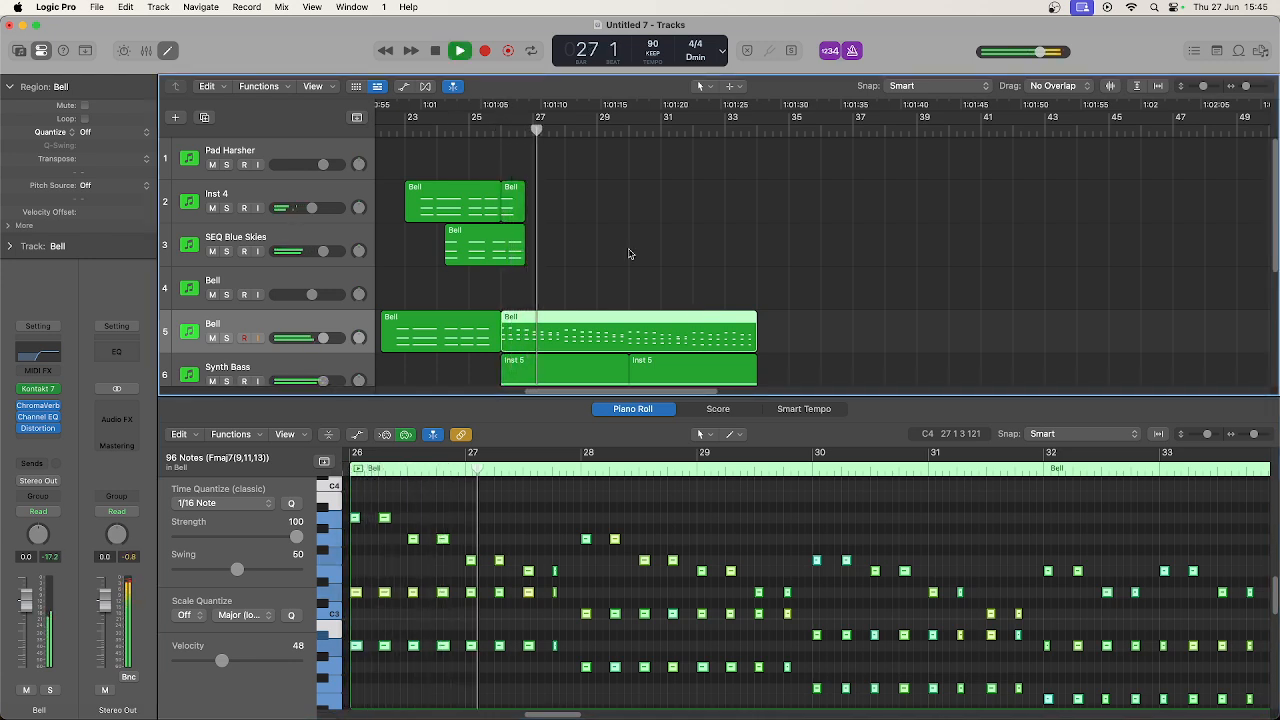
scroll(629, 253, down, 3)
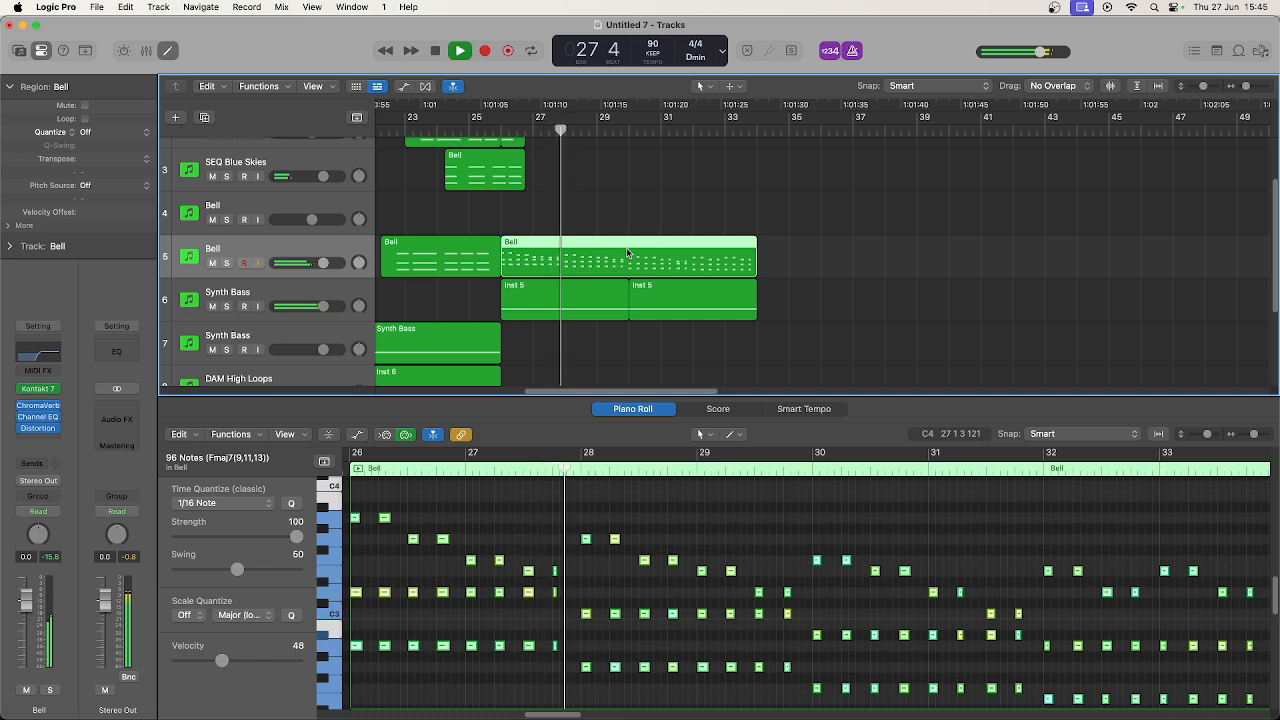
scroll(627, 253, down, 3)
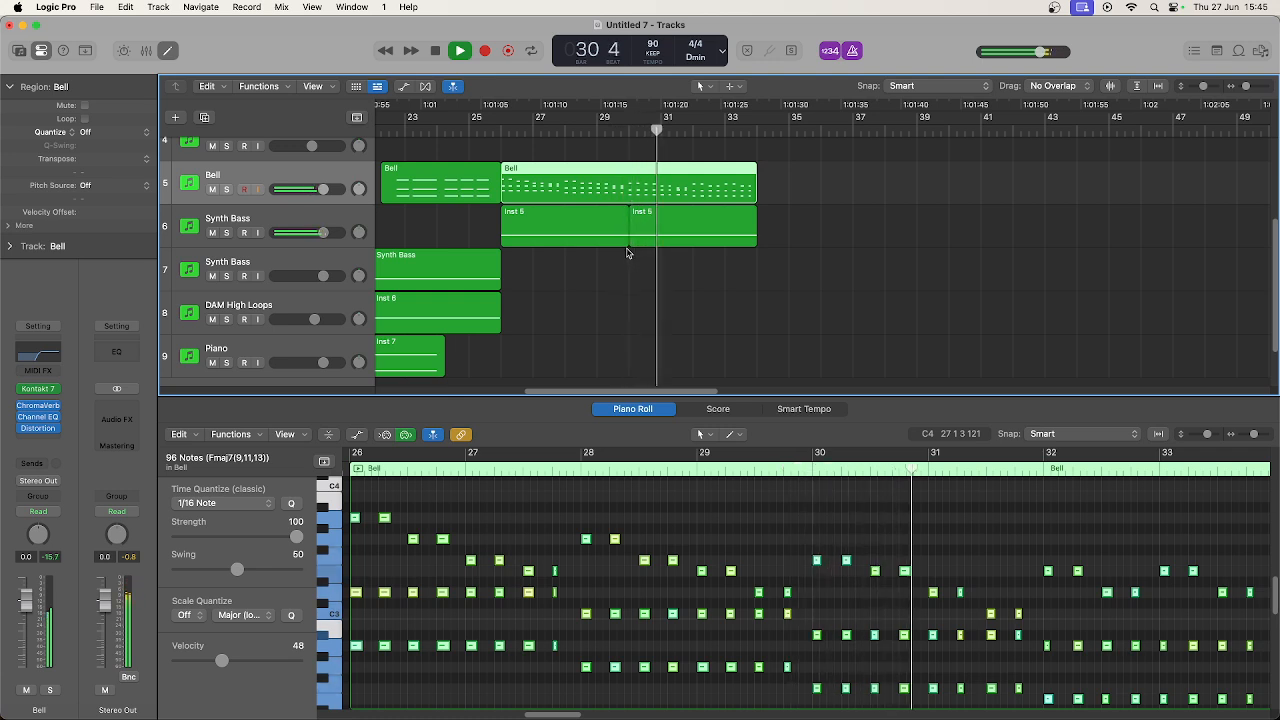
Stop playback and copy the four-bar Inst 6 region on the DAM High Loops track to bars 26 and 30.
drag(597, 391, 524, 392)
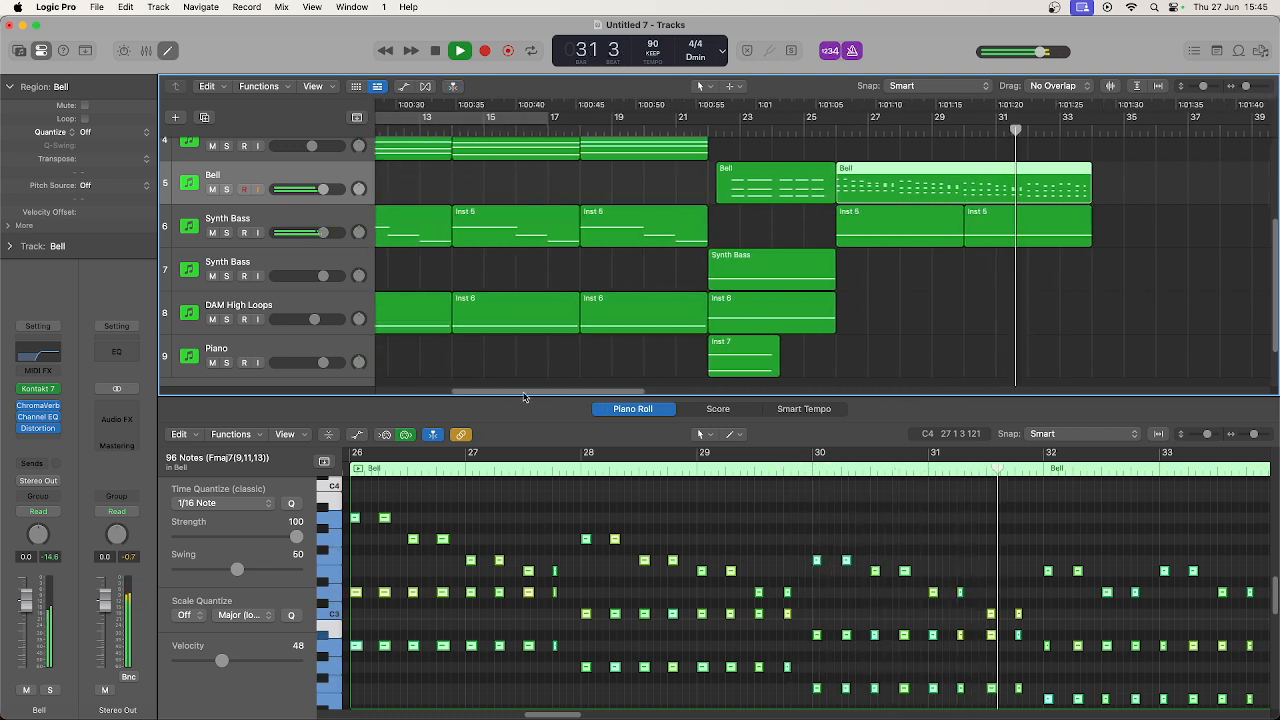
key(space)
drag(515, 308, 1019, 313)
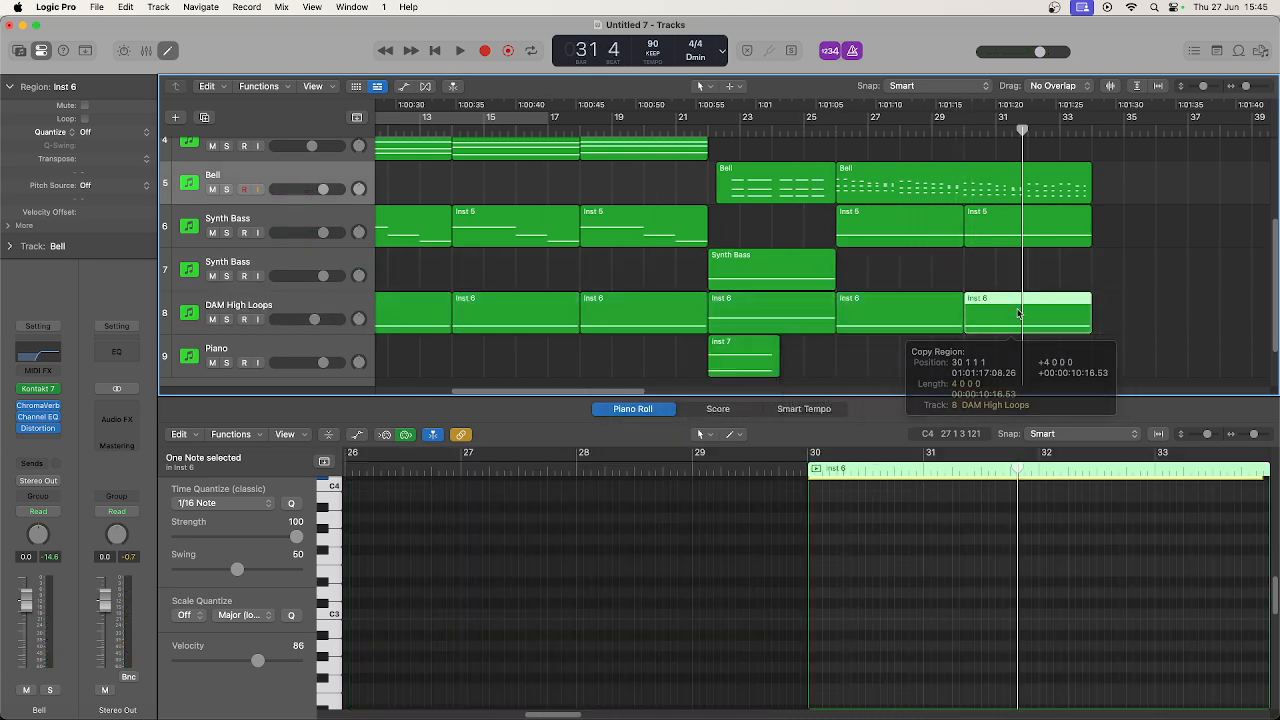
Play the section from bar 26 with the loops added and select the Piano track.
click(836, 132)
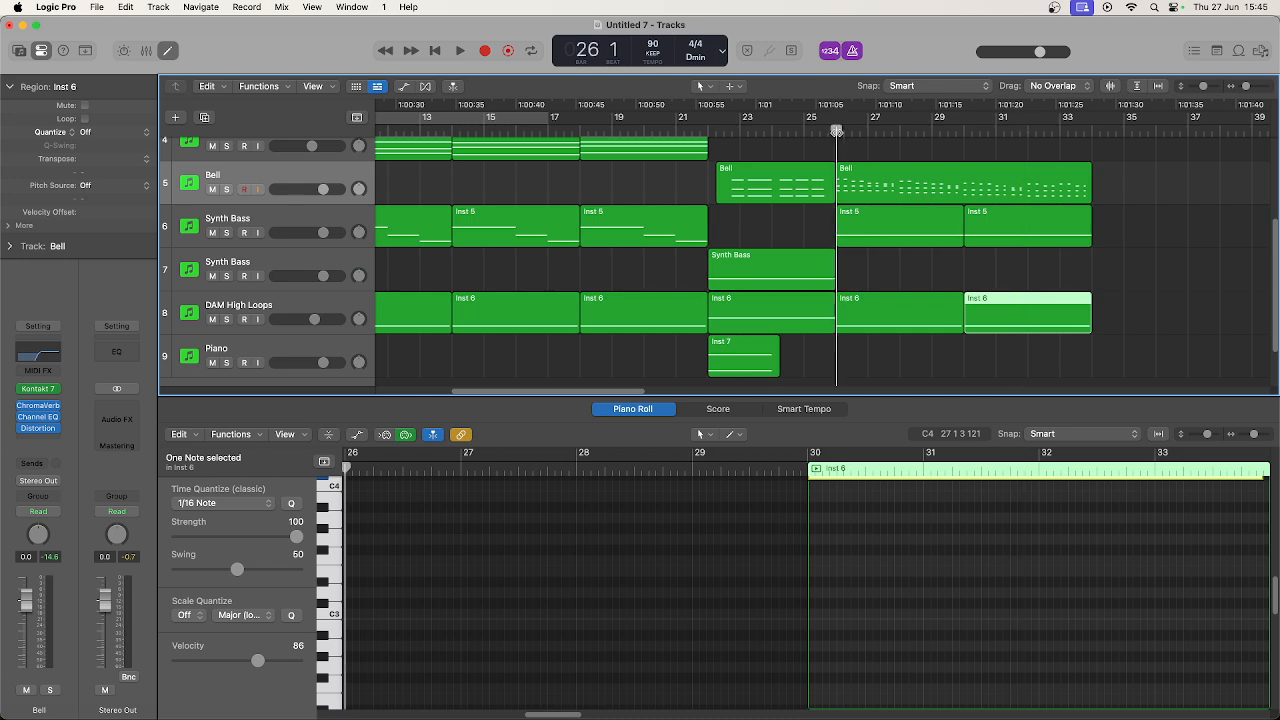
key(space)
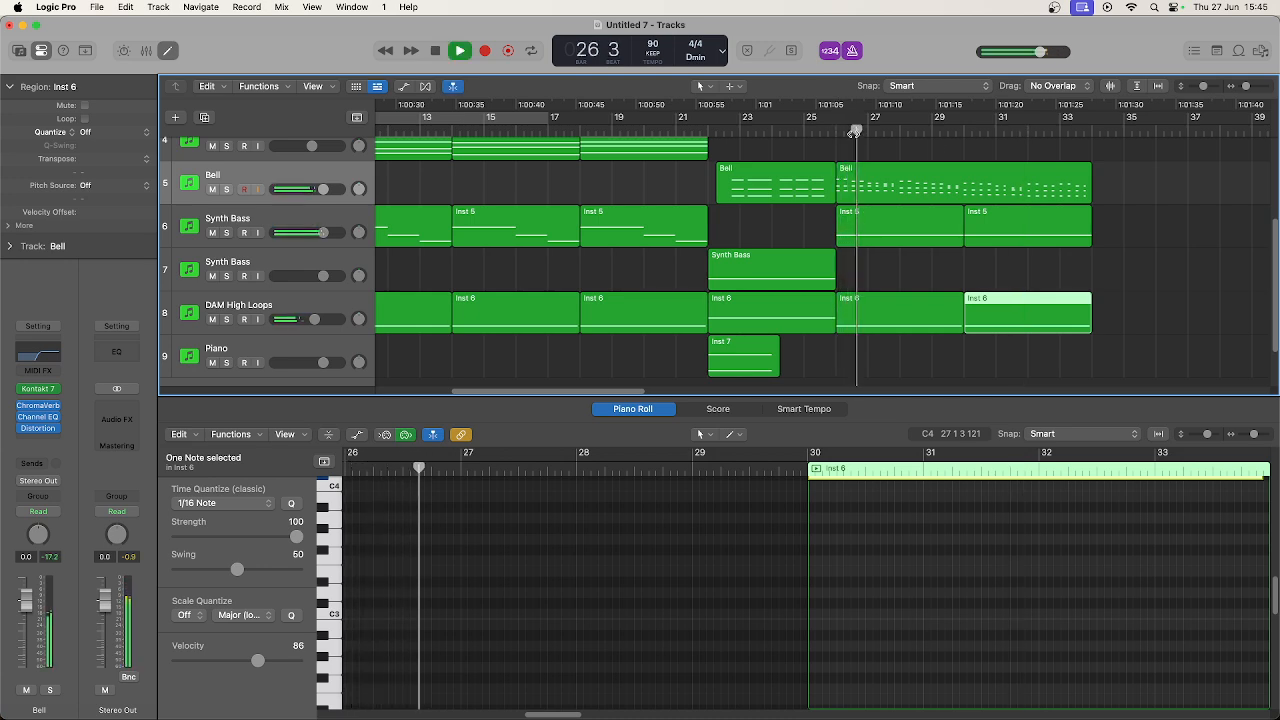
click(338, 302)
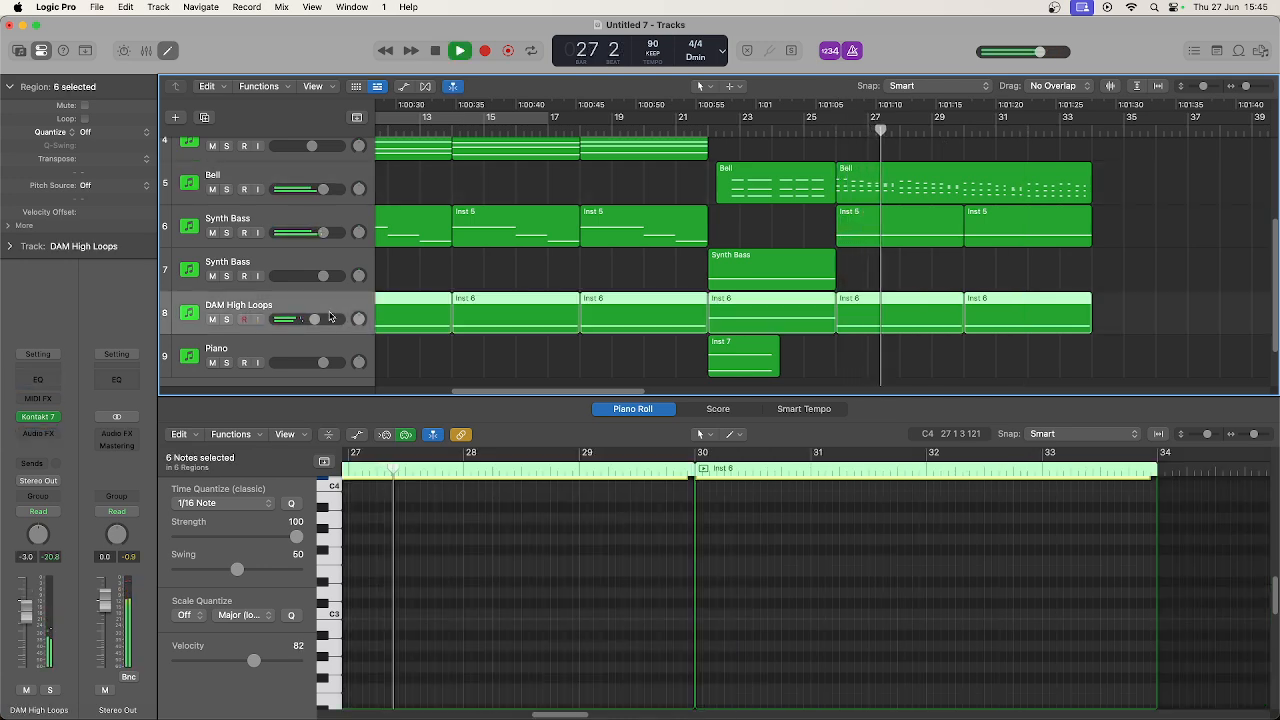
click(332, 350)
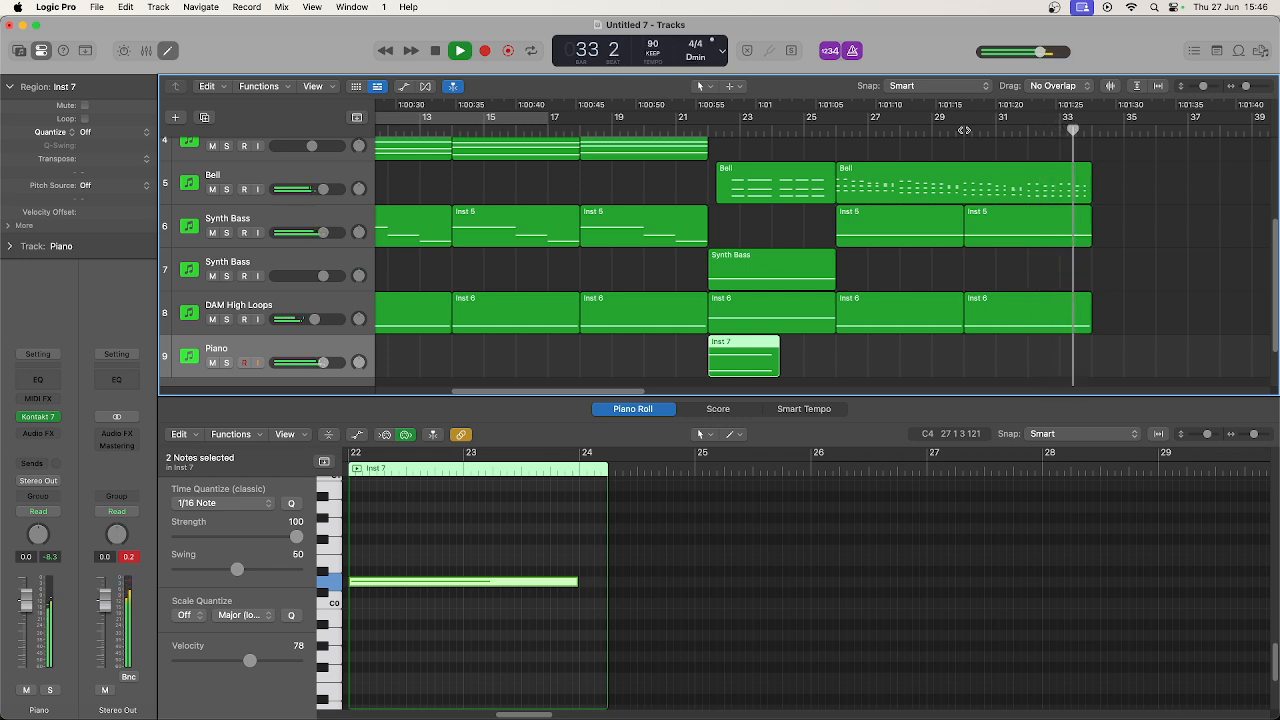
key(space)
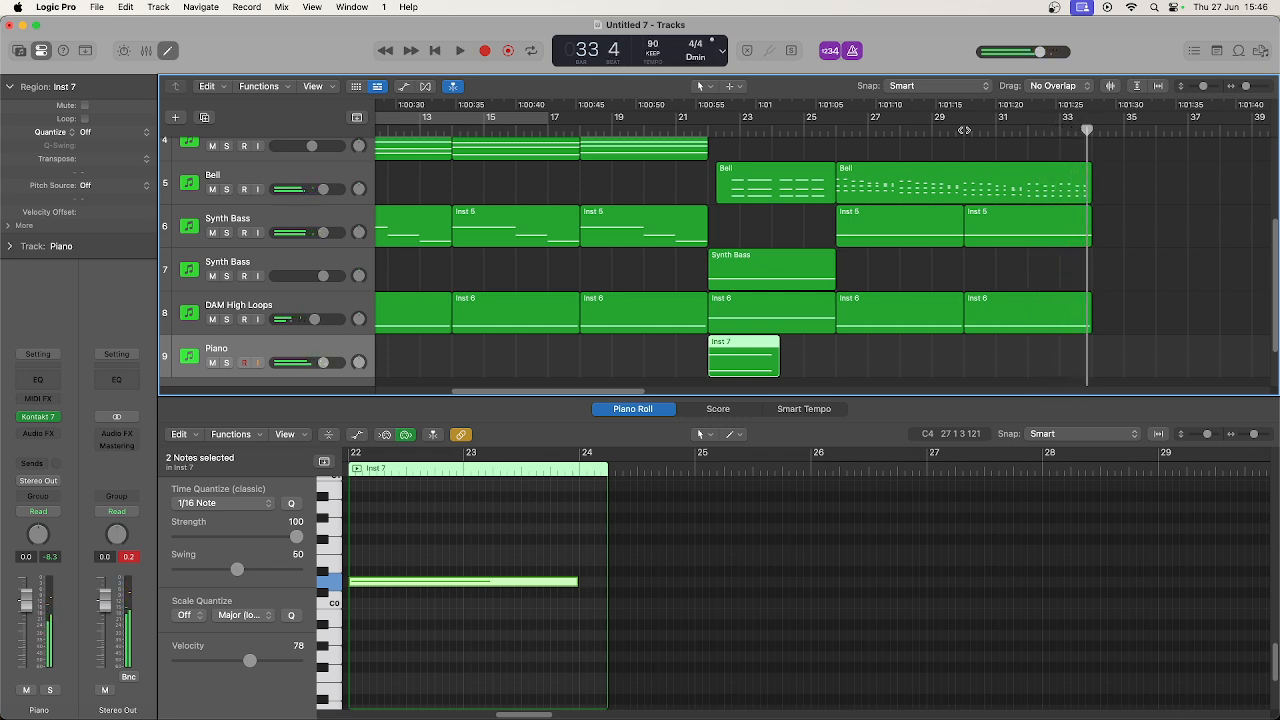
Copy the bar 26 Bell region onto the Piano track with its start trimmed to bar 30, and play back from there.
drag(1040, 170, 1042, 346)
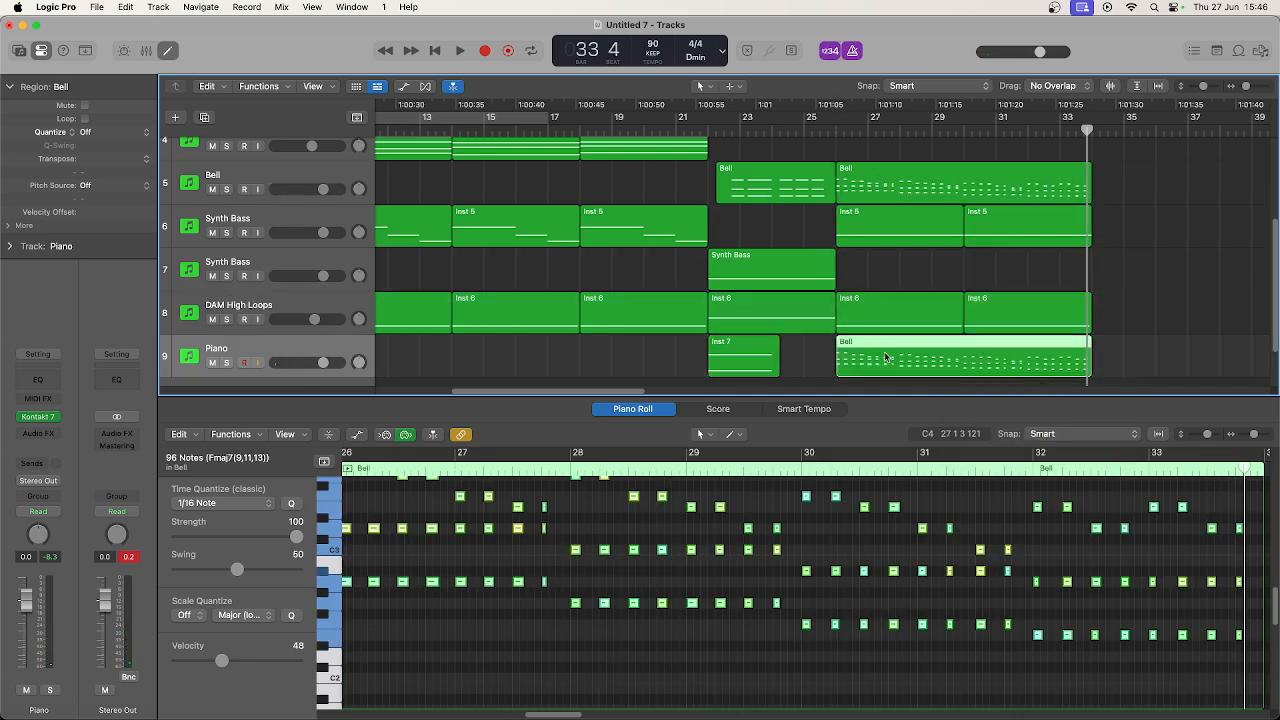
drag(838, 368, 965, 370)
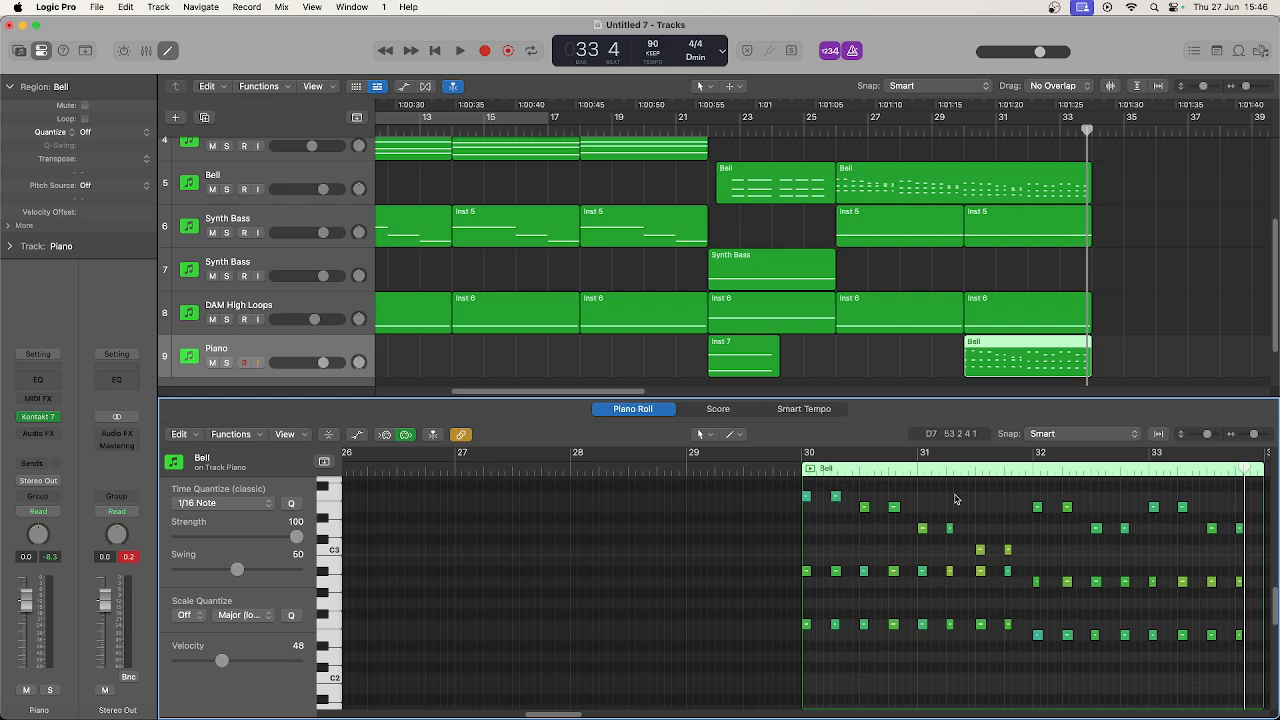
click(964, 130)
key(space)
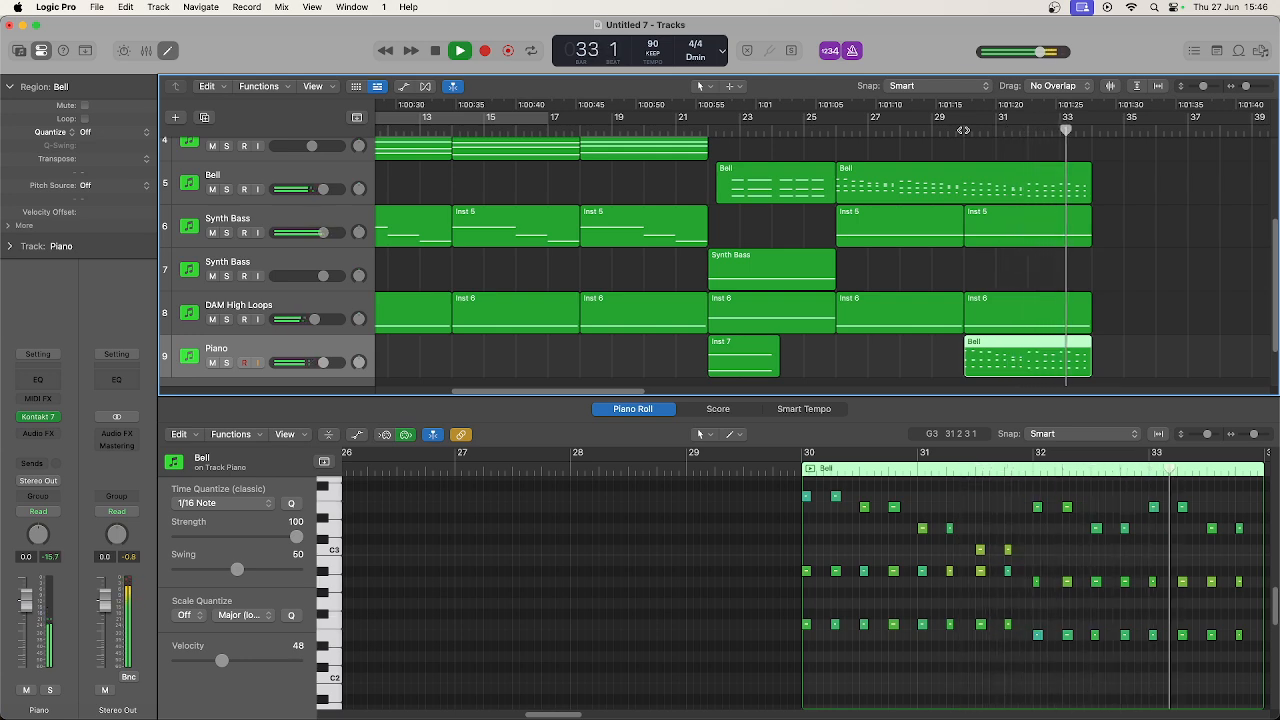
key(space)
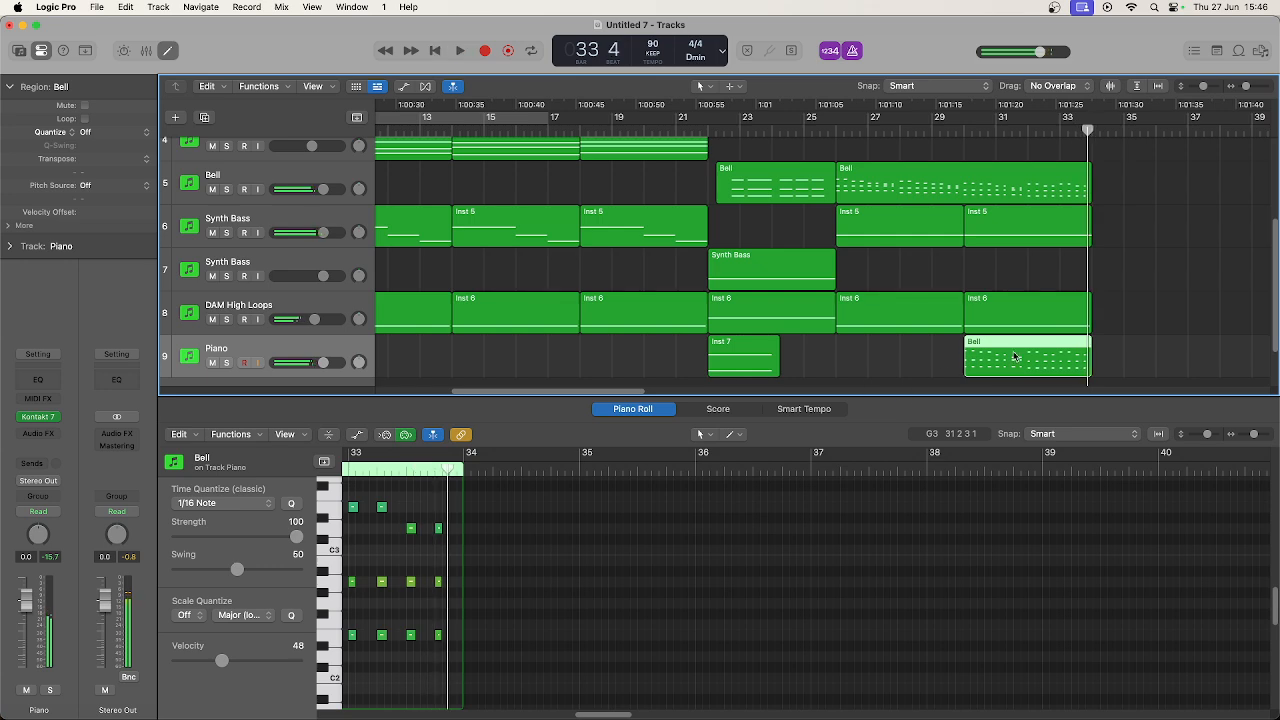
Transpose all notes of the Piano track's bar 30 region down 12 semitones and play back from bar 30.
key(super+a)
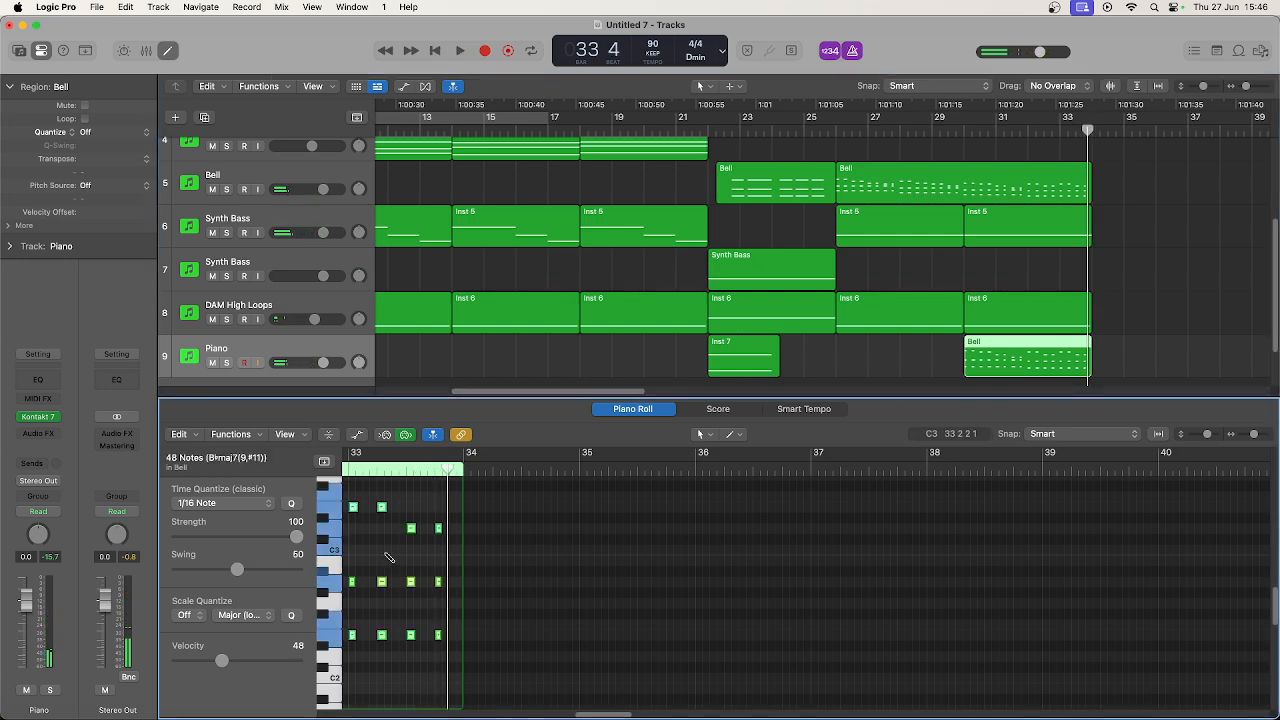
click(179, 436)
mouse_move(295, 386)
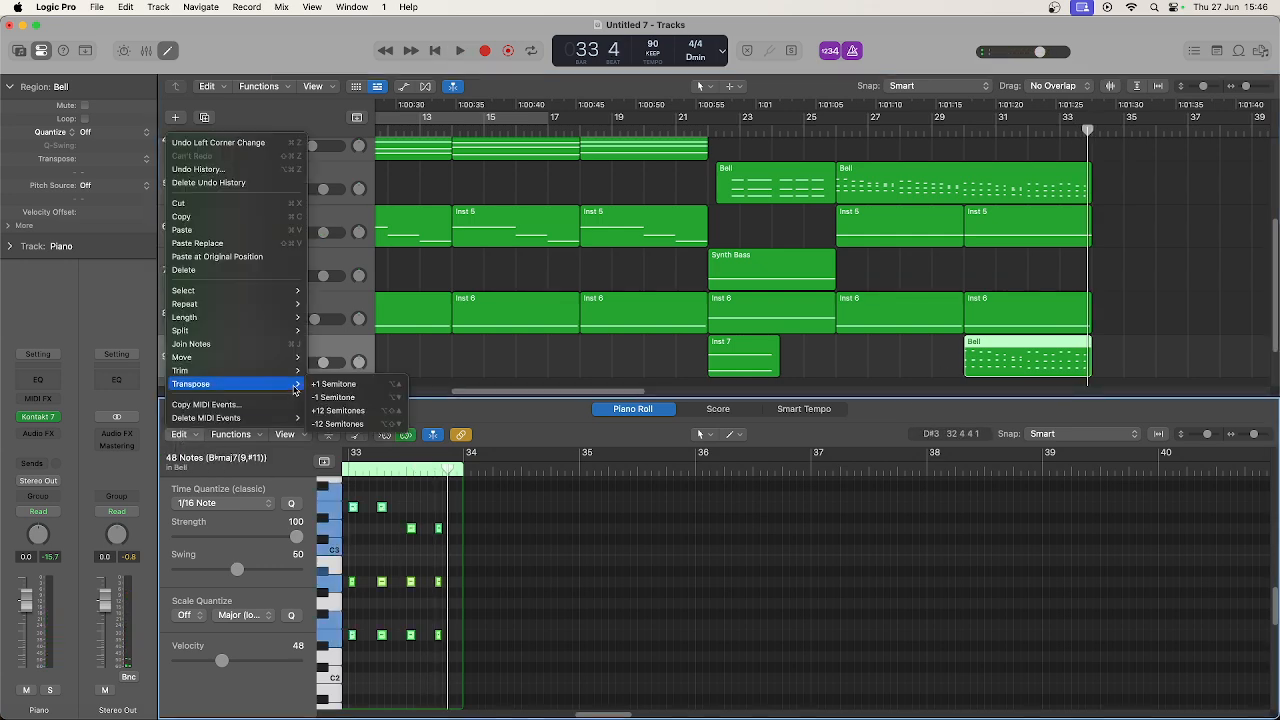
click(347, 423)
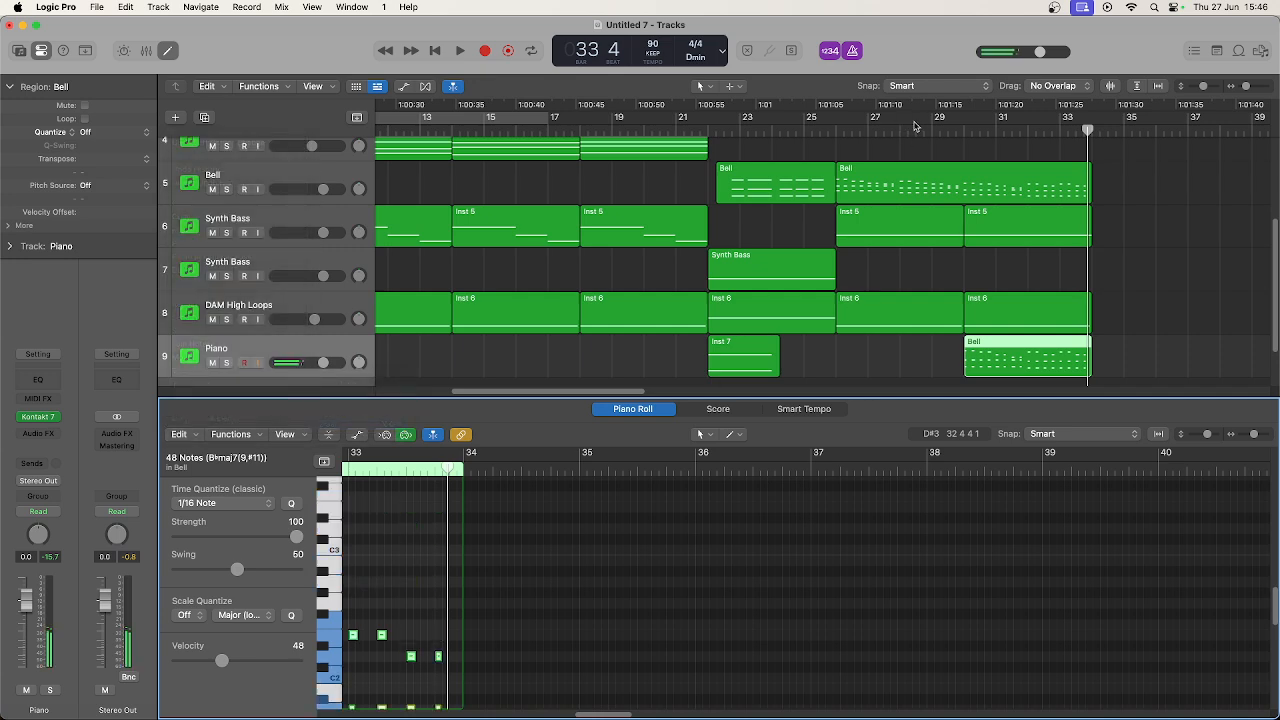
click(965, 130)
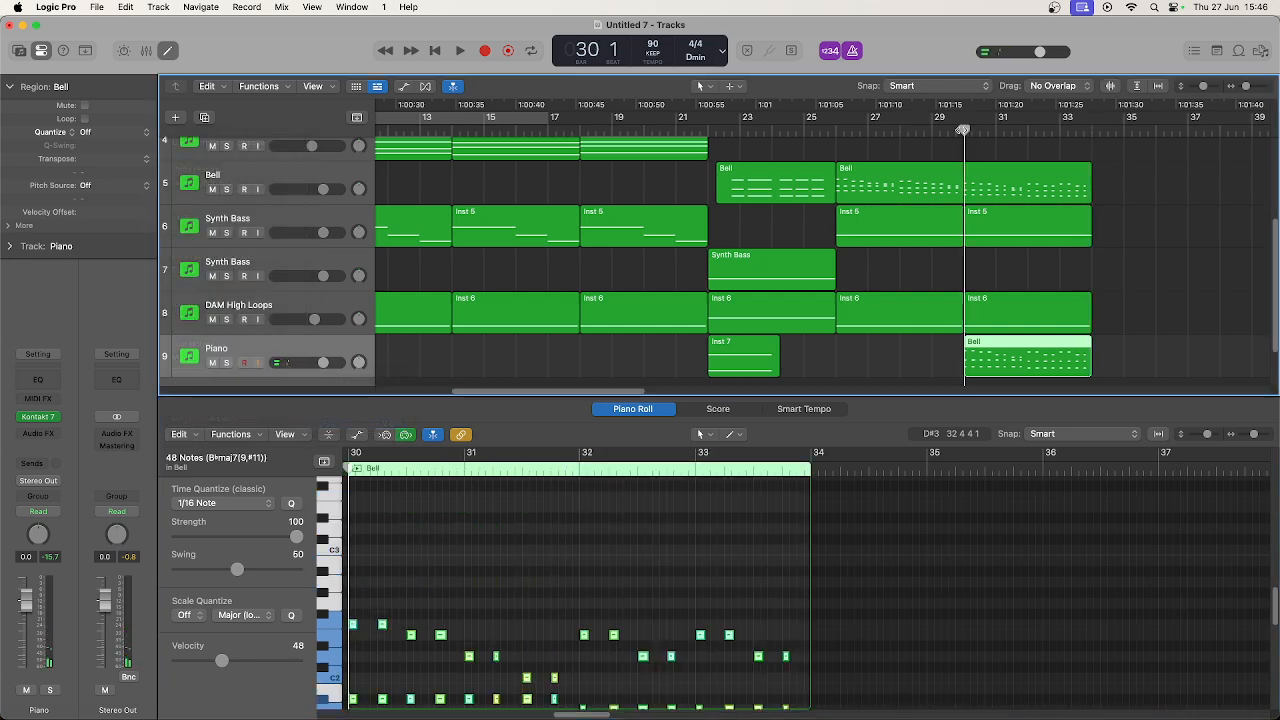
key(space)
scroll(590, 547, down, 5)
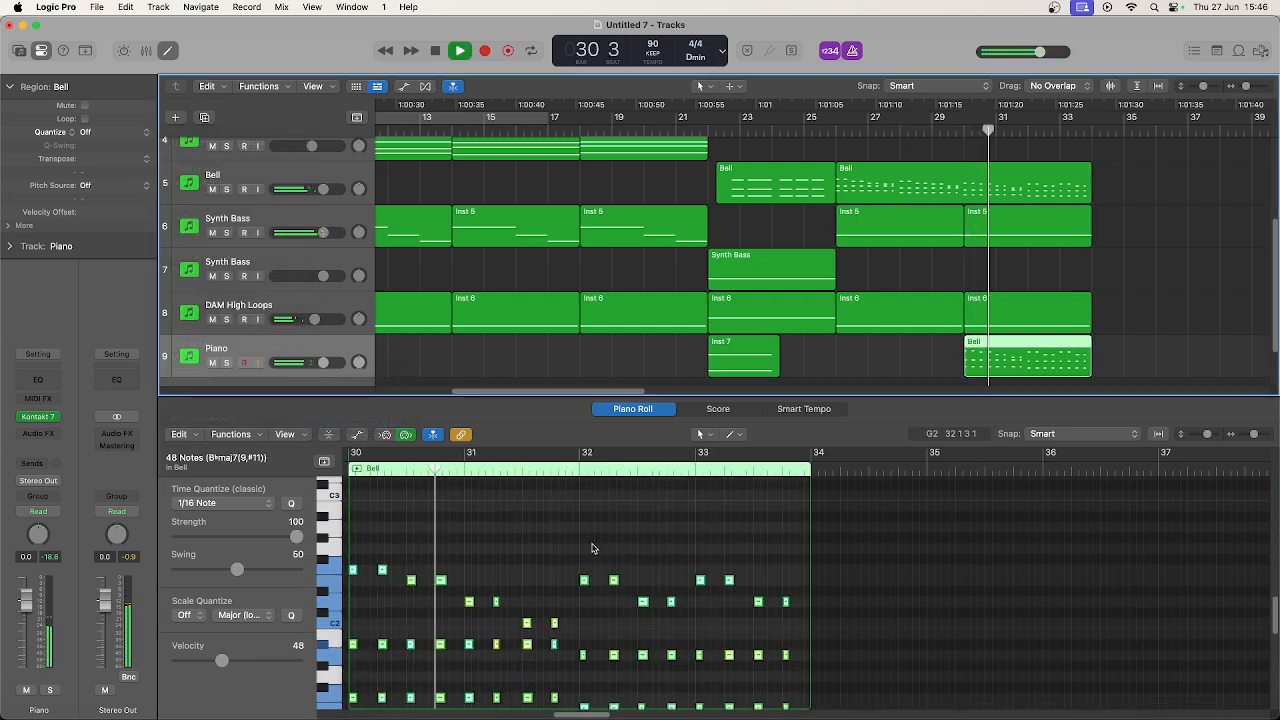
key(space)
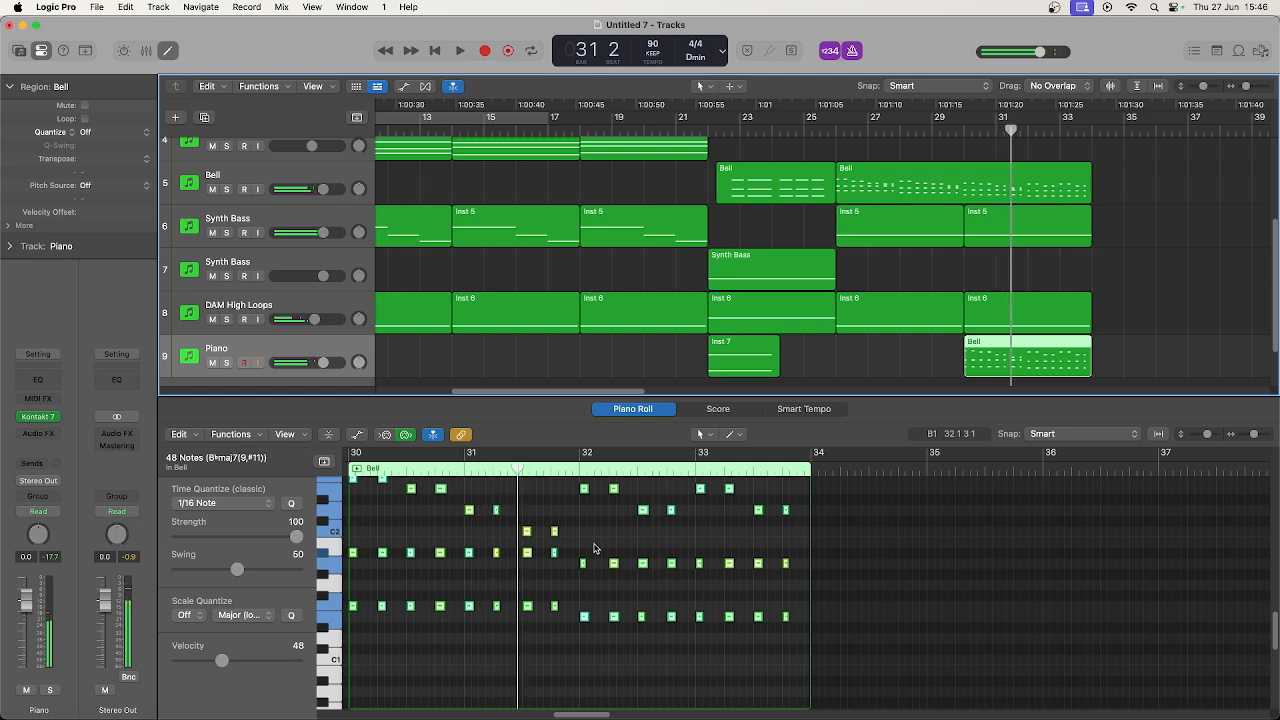
Transpose the selected piano notes up 12 semitones, back to their original octave.
click(181, 433)
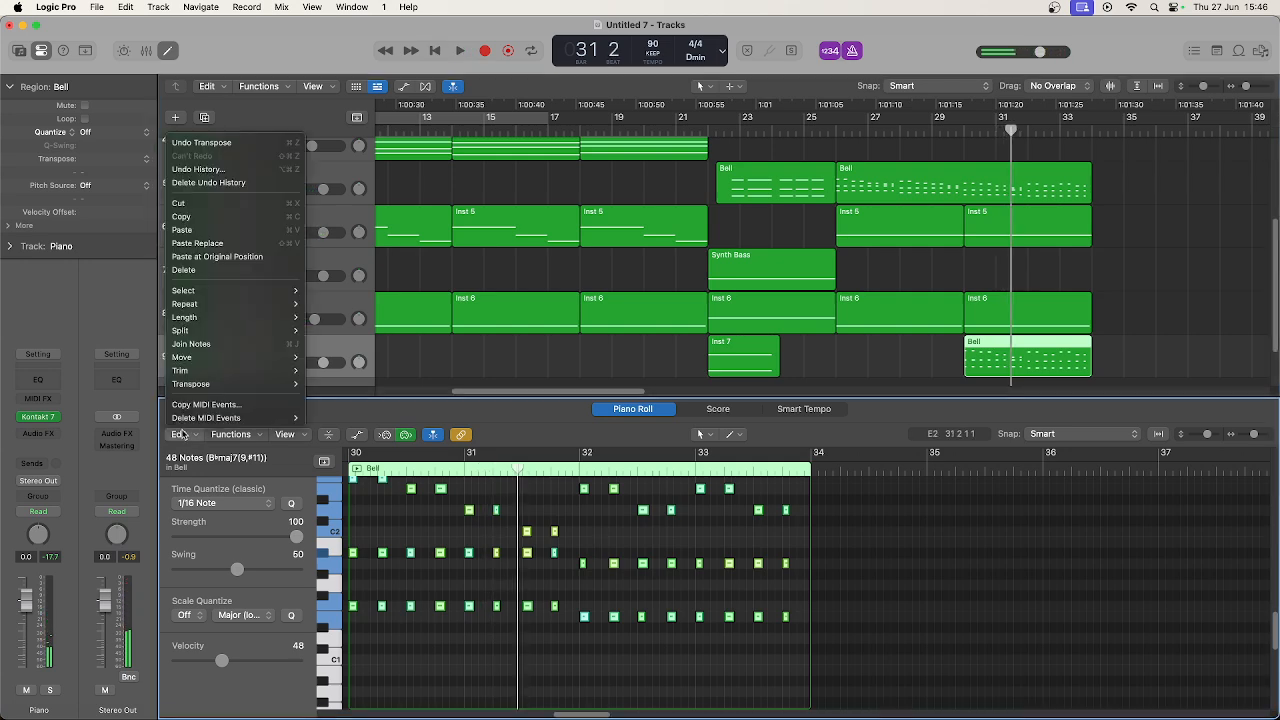
mouse_move(255, 386)
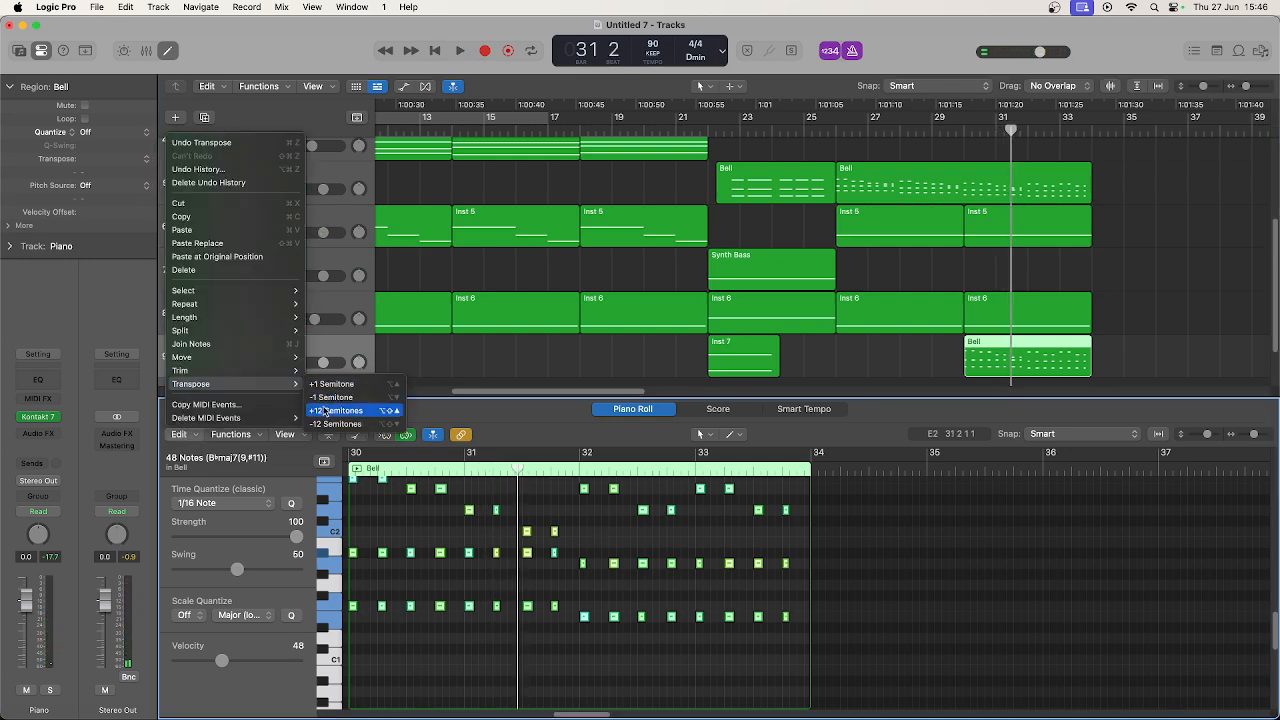
click(335, 410)
click(181, 434)
mouse_move(270, 387)
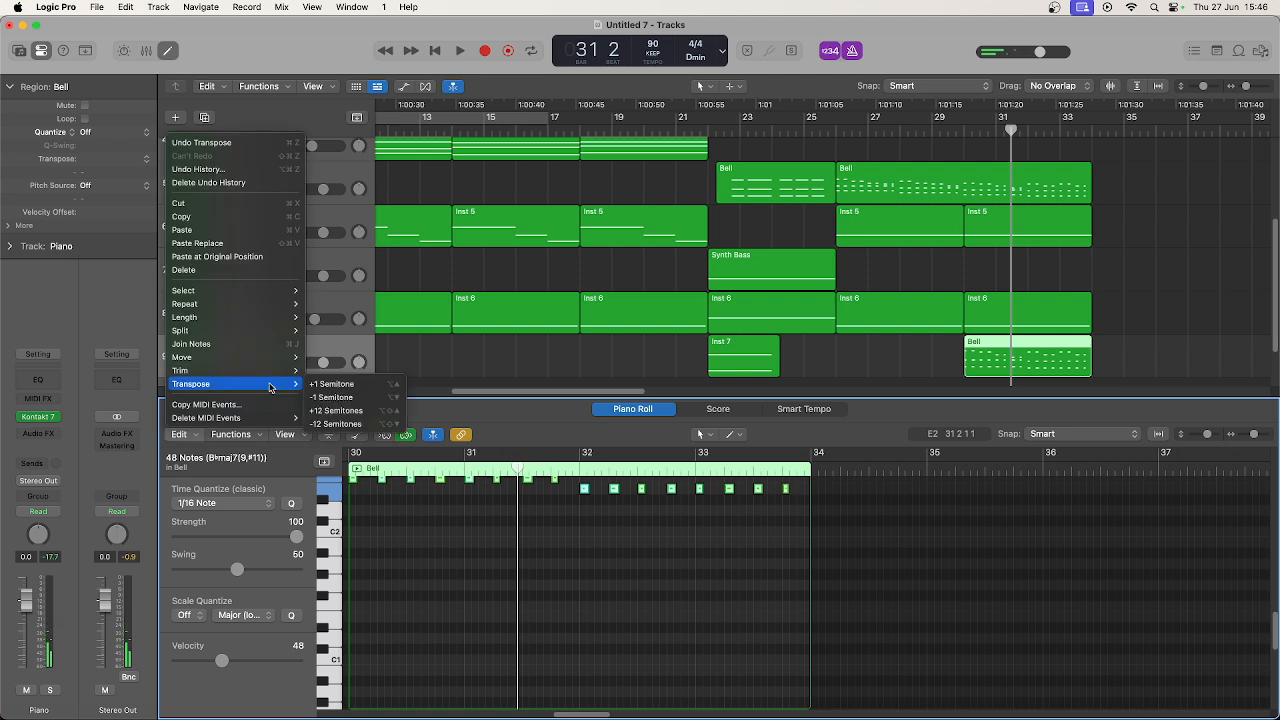
click(330, 400)
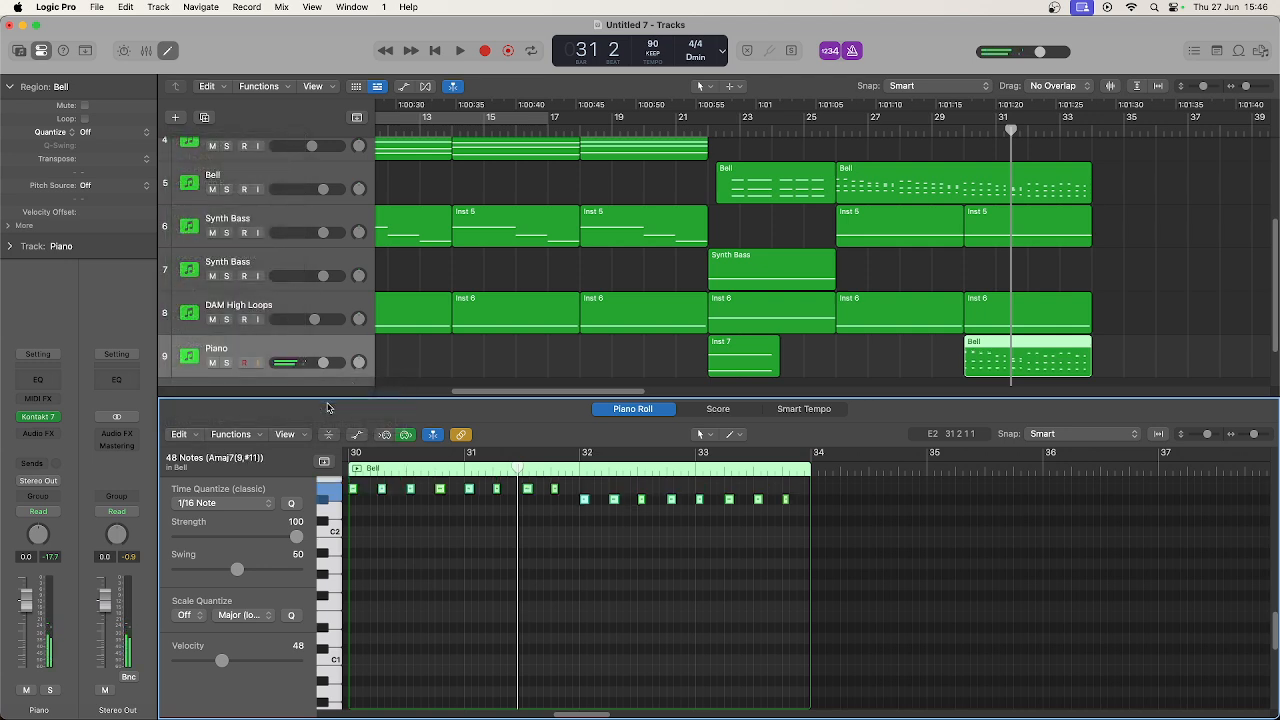
key(alt+Up)
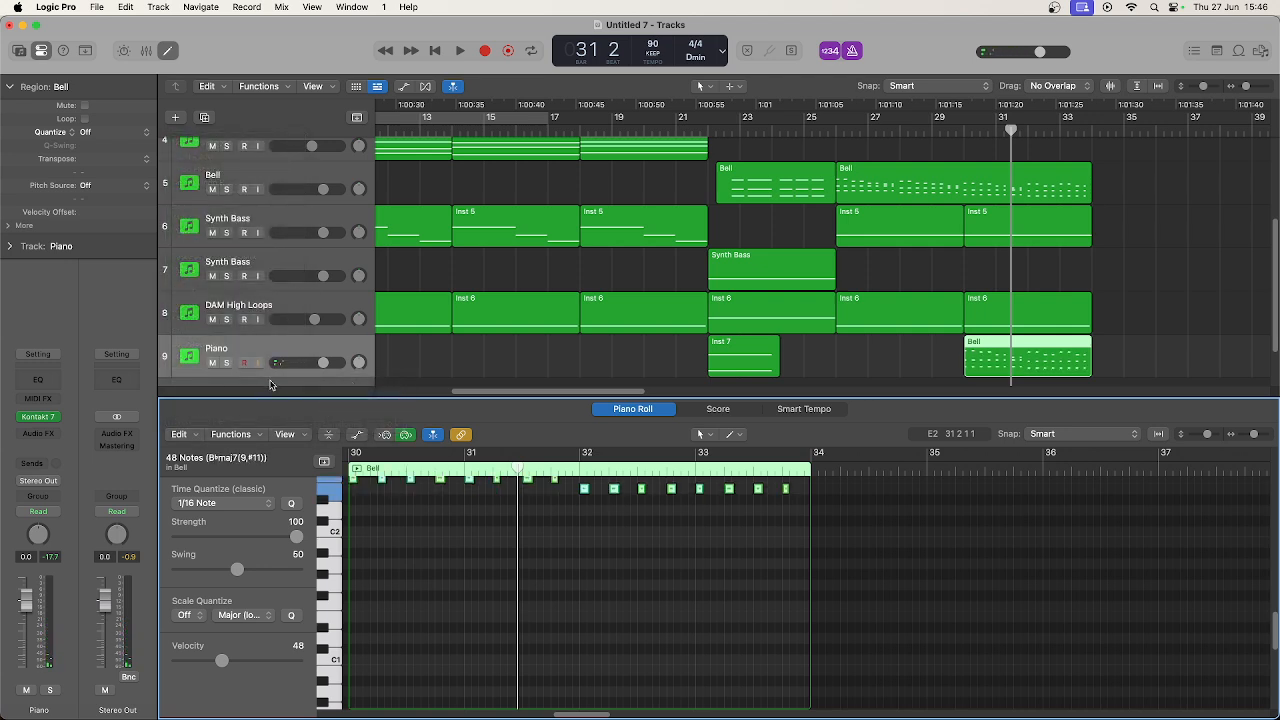
Transpose the selected piano notes up 12 semitones, one octave above the Bell part, and resume playback.
click(177, 438)
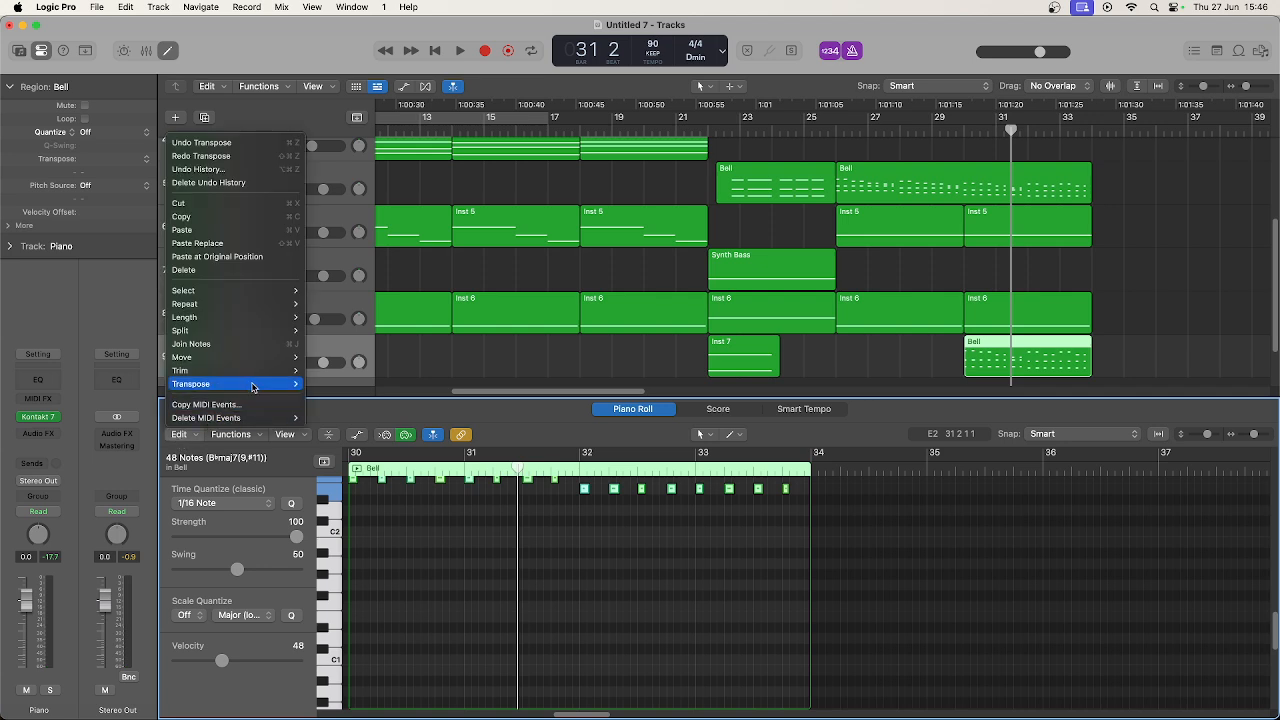
mouse_move(270, 384)
click(344, 410)
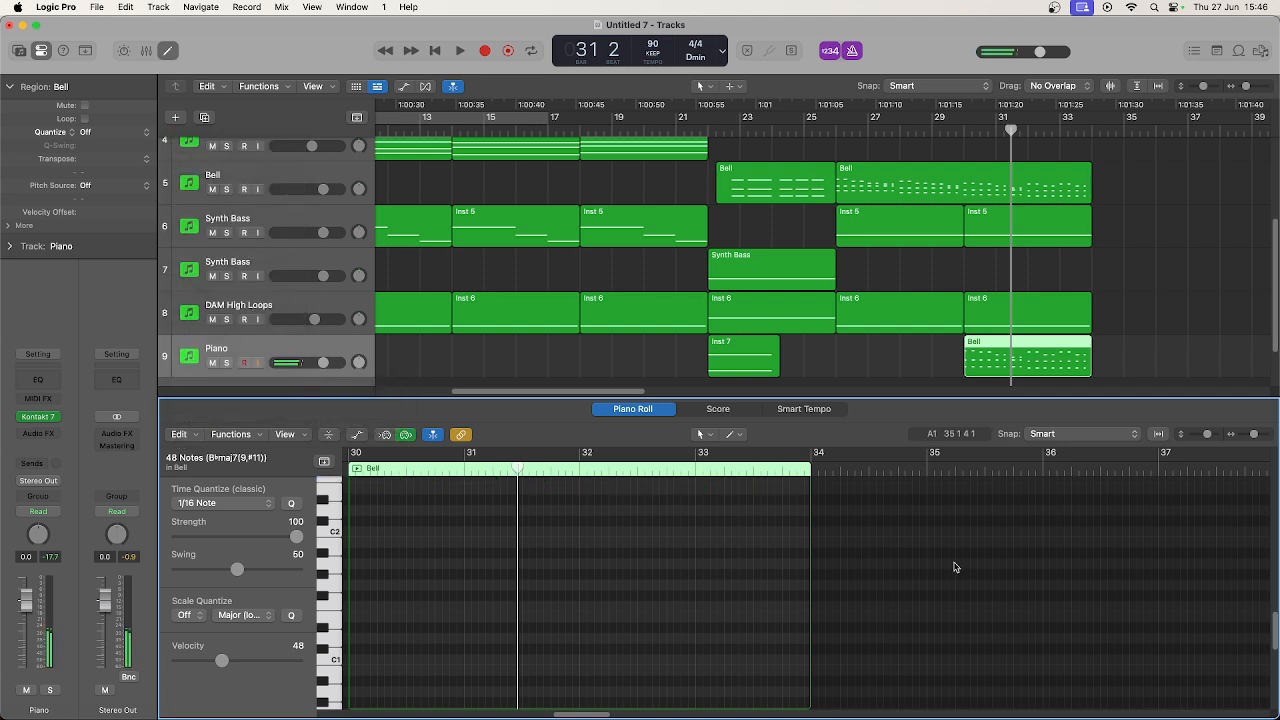
key(space)
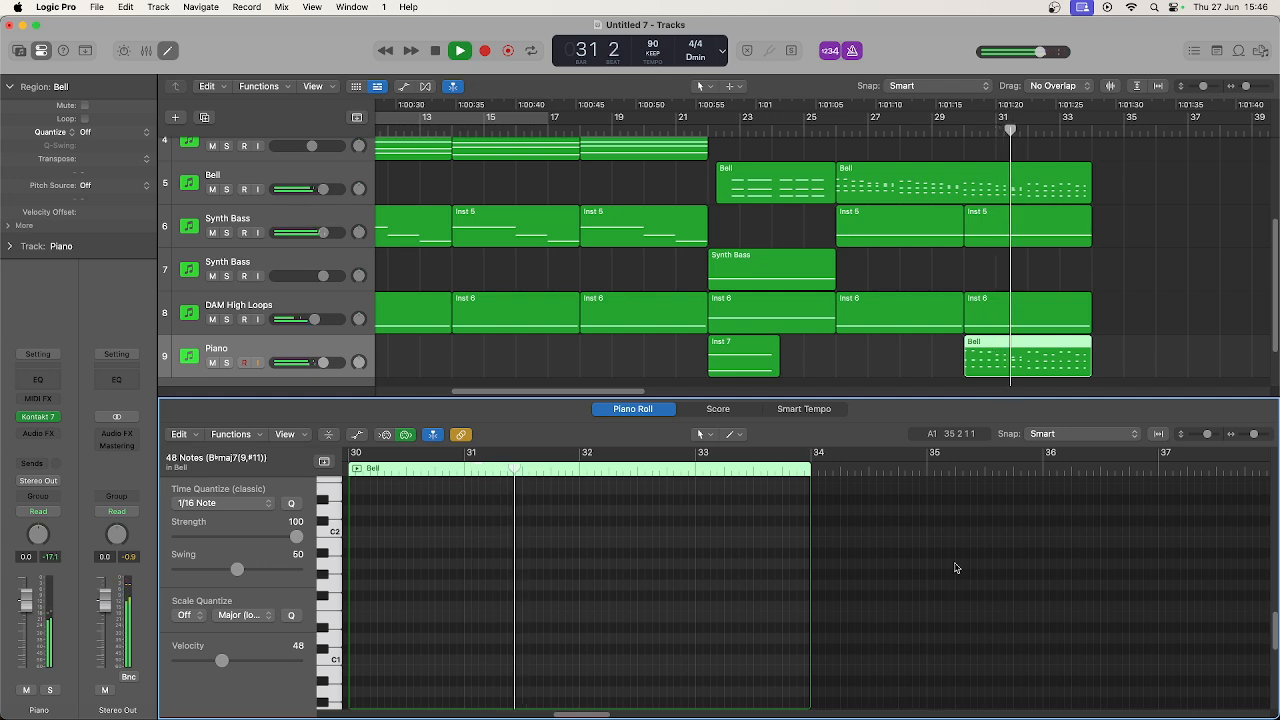
Add a copy of the sustained note in the bar 30 DAM High Loops region at the bar 22 region's note pitch, and play it back.
click(1000, 348)
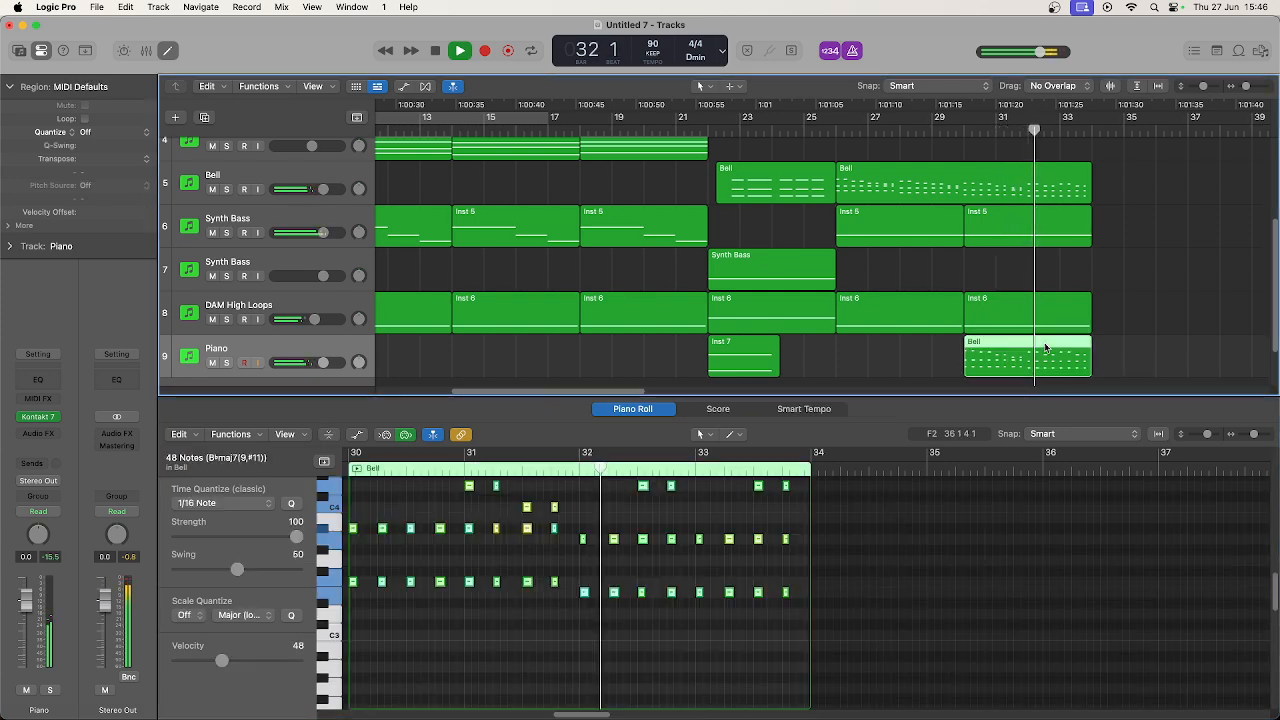
key(space)
click(995, 302)
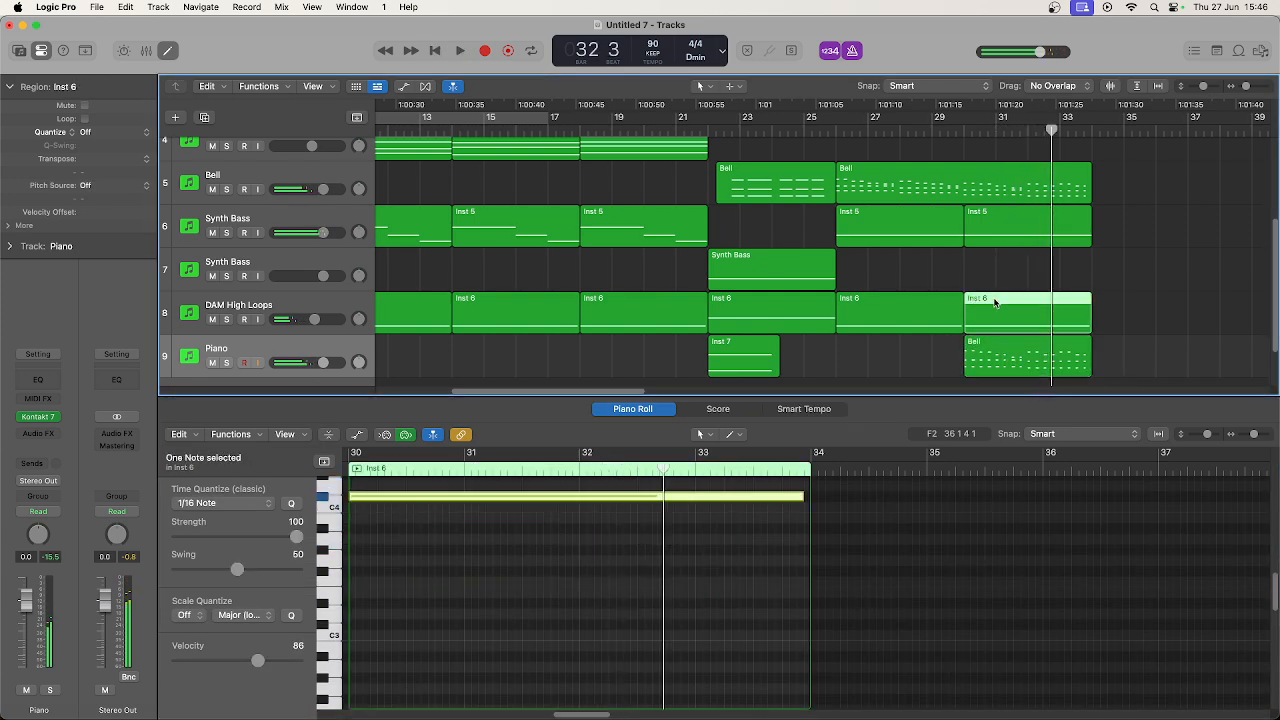
click(800, 308)
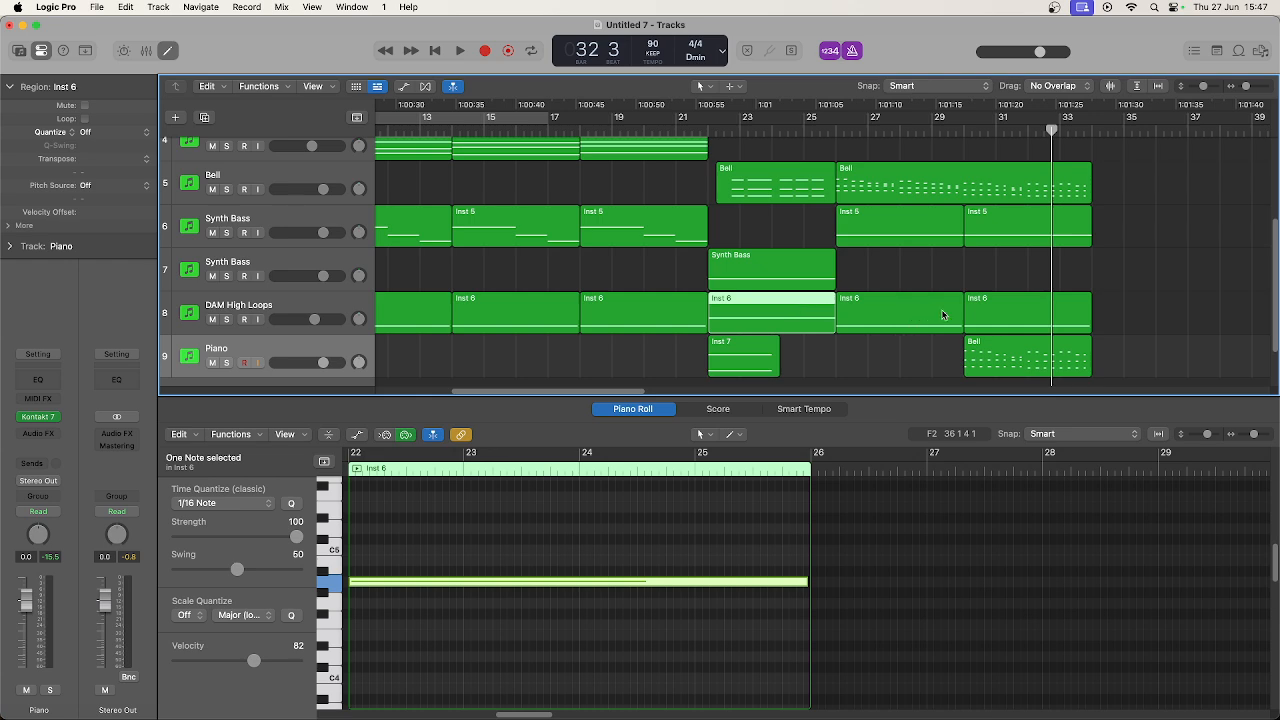
click(1016, 305)
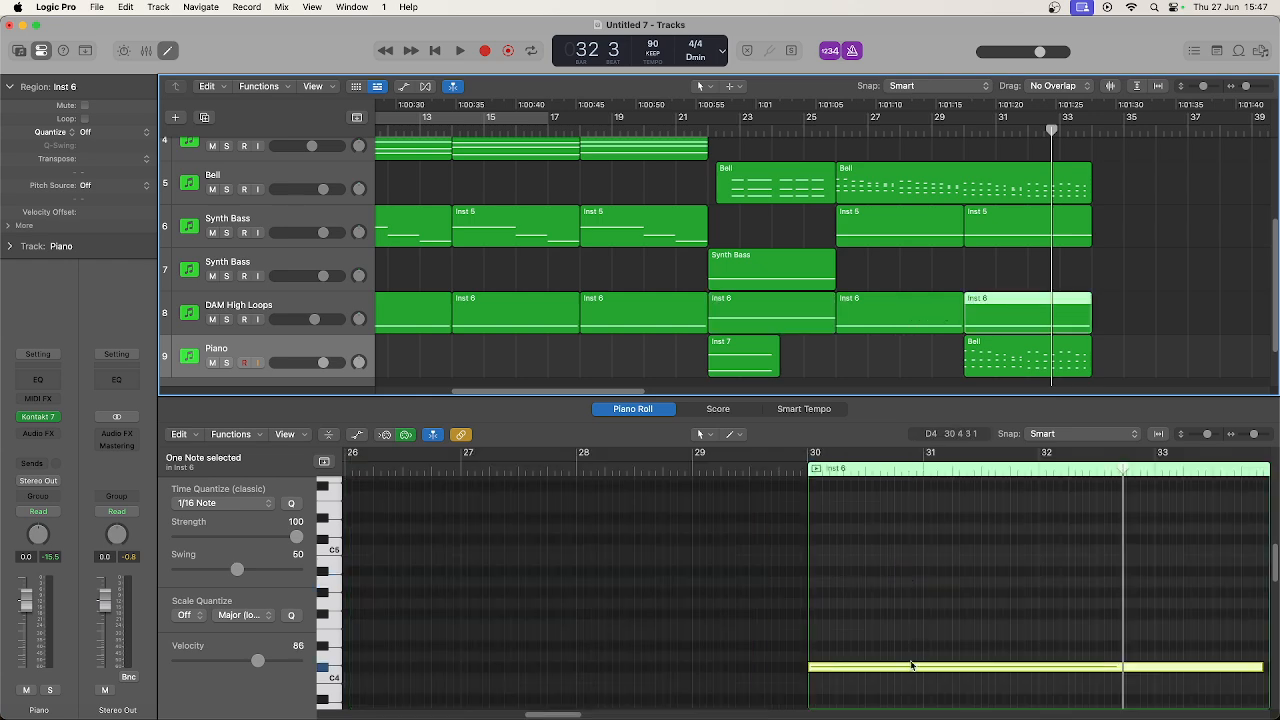
drag(911, 668, 905, 580)
key(shift+space)
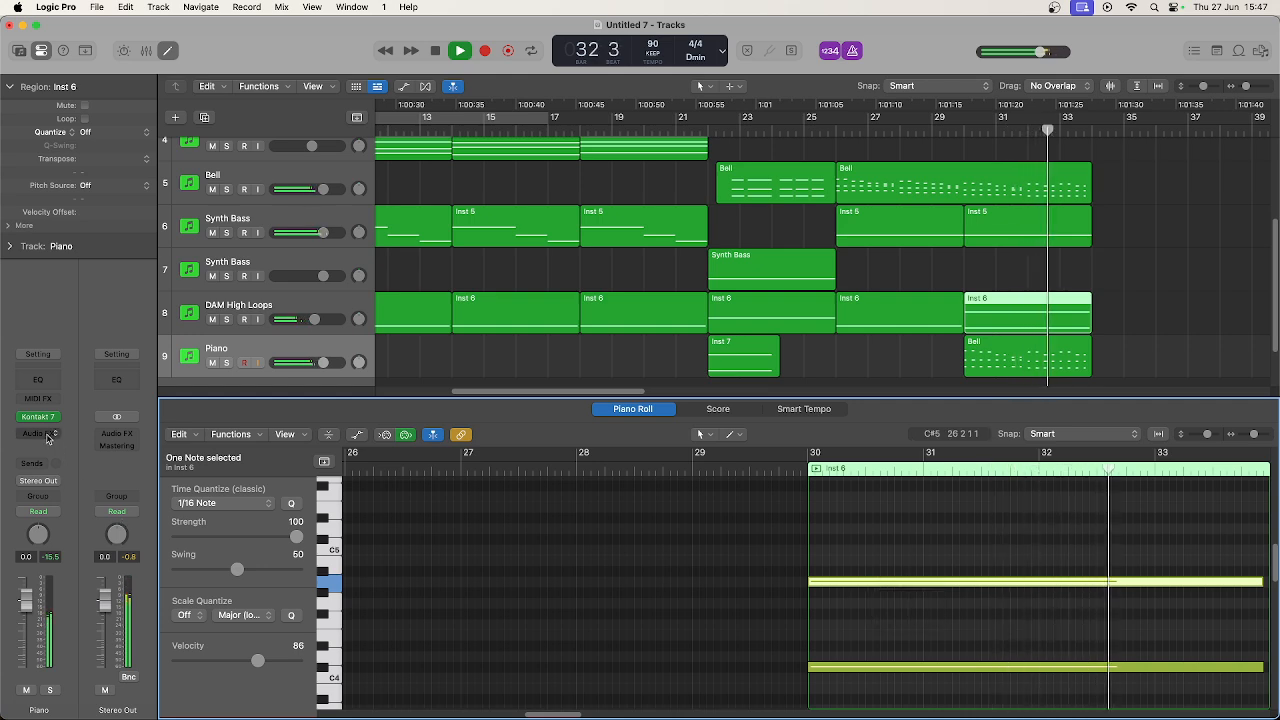
Insert a stereo ChromaVerb on the Piano track and load its Concert Hall preset from the Halls category.
click(46, 436)
mouse_move(73, 465)
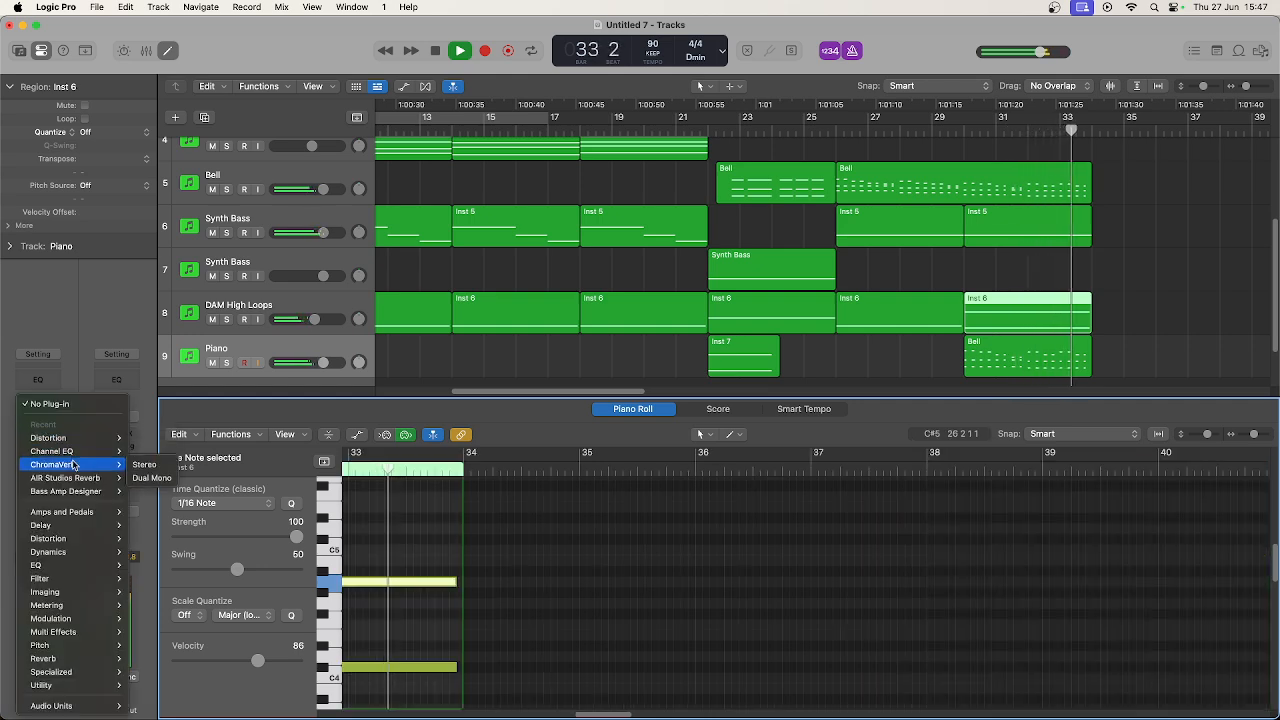
click(144, 465)
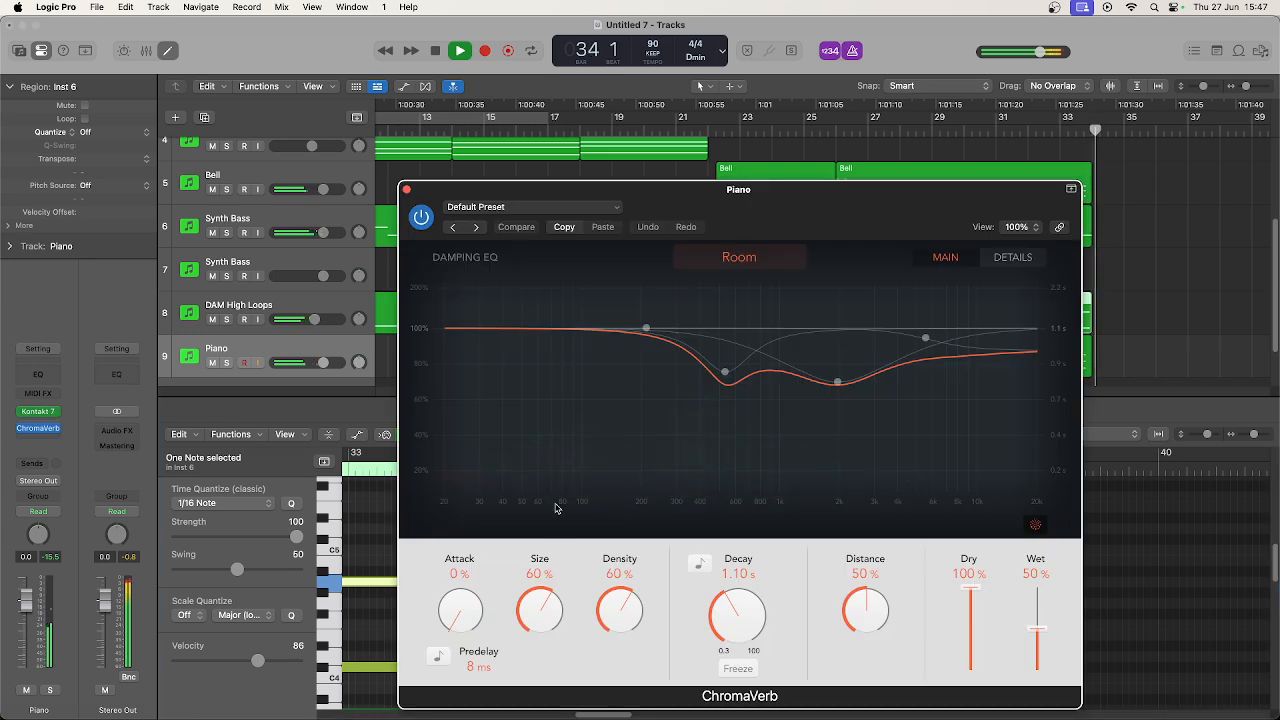
click(542, 207)
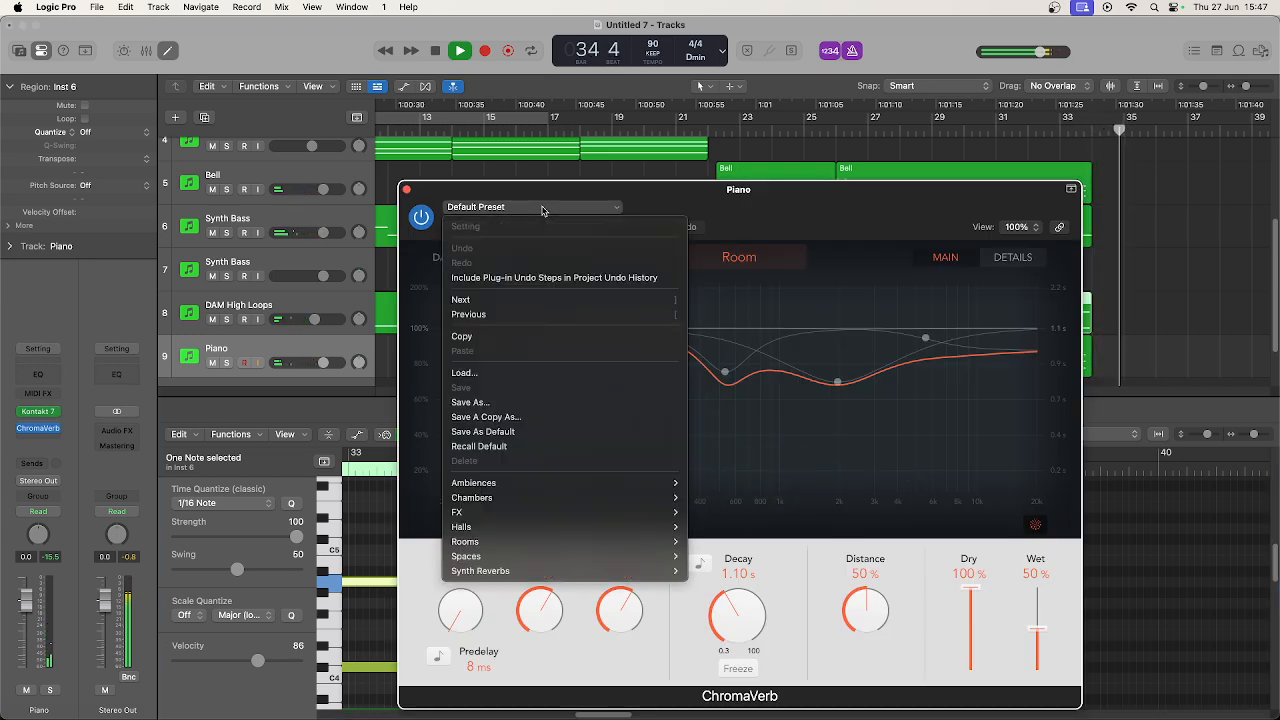
click(671, 504)
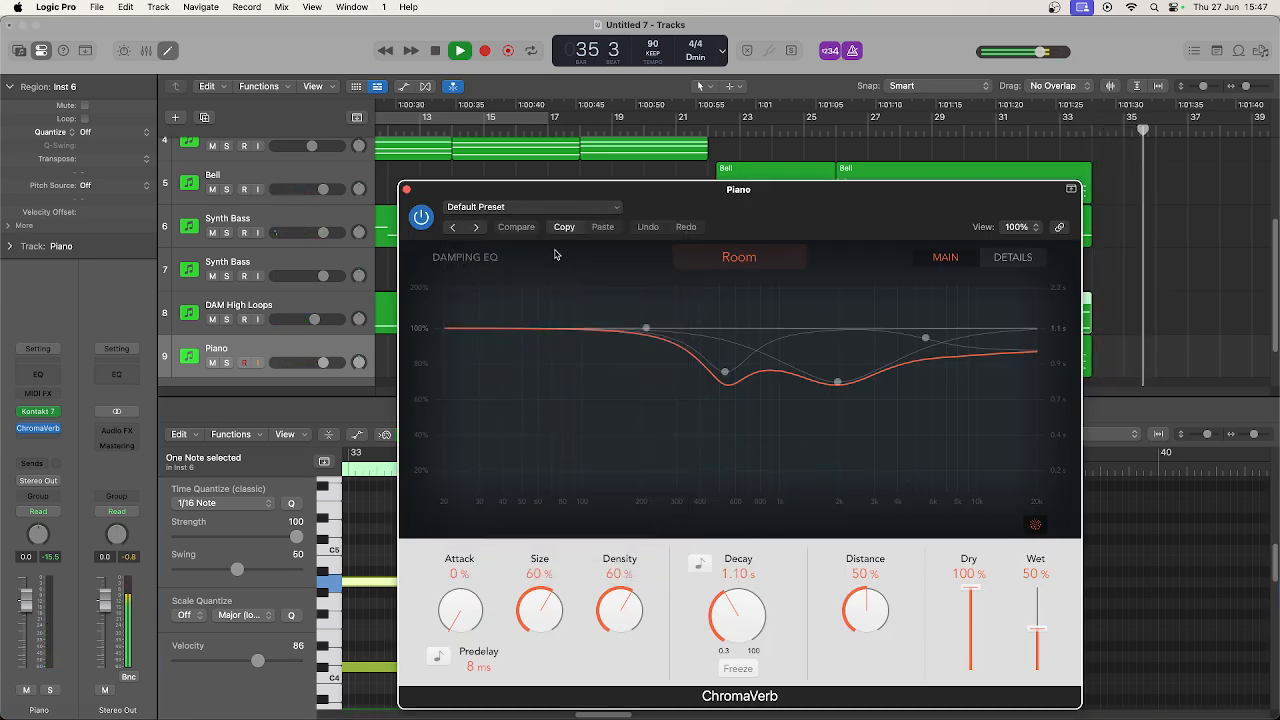
click(530, 210)
mouse_move(600, 527)
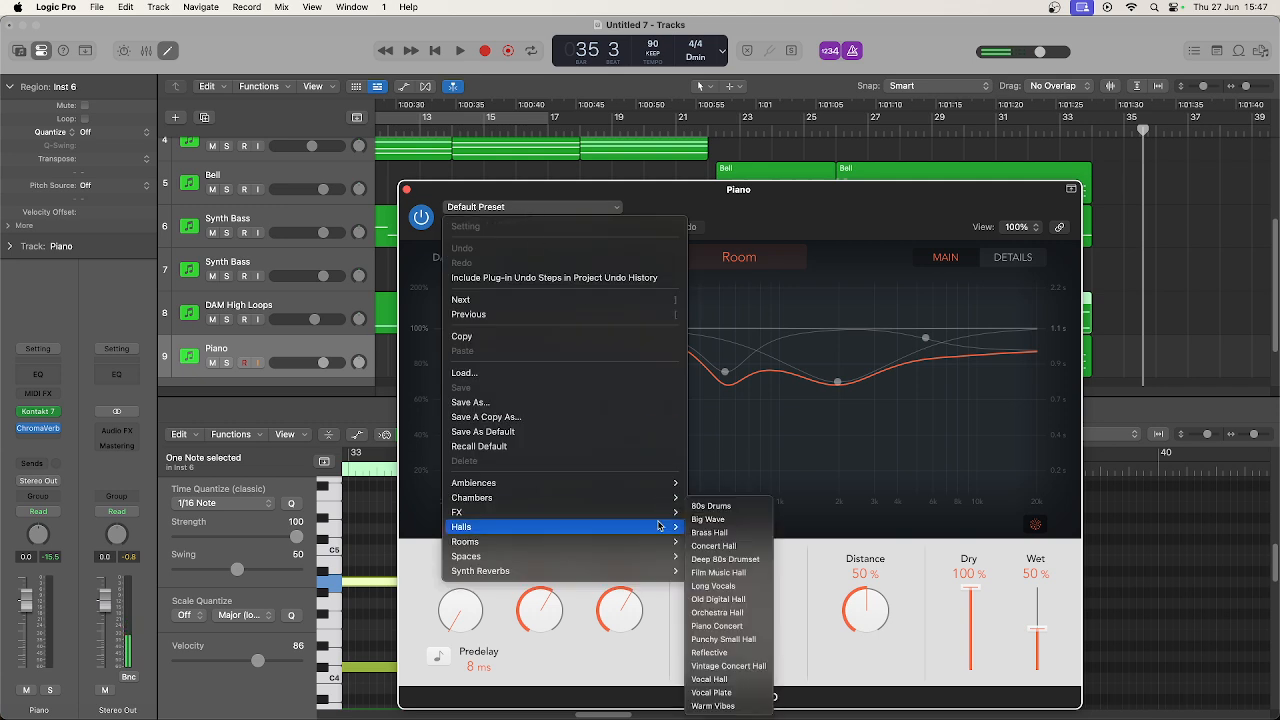
click(752, 546)
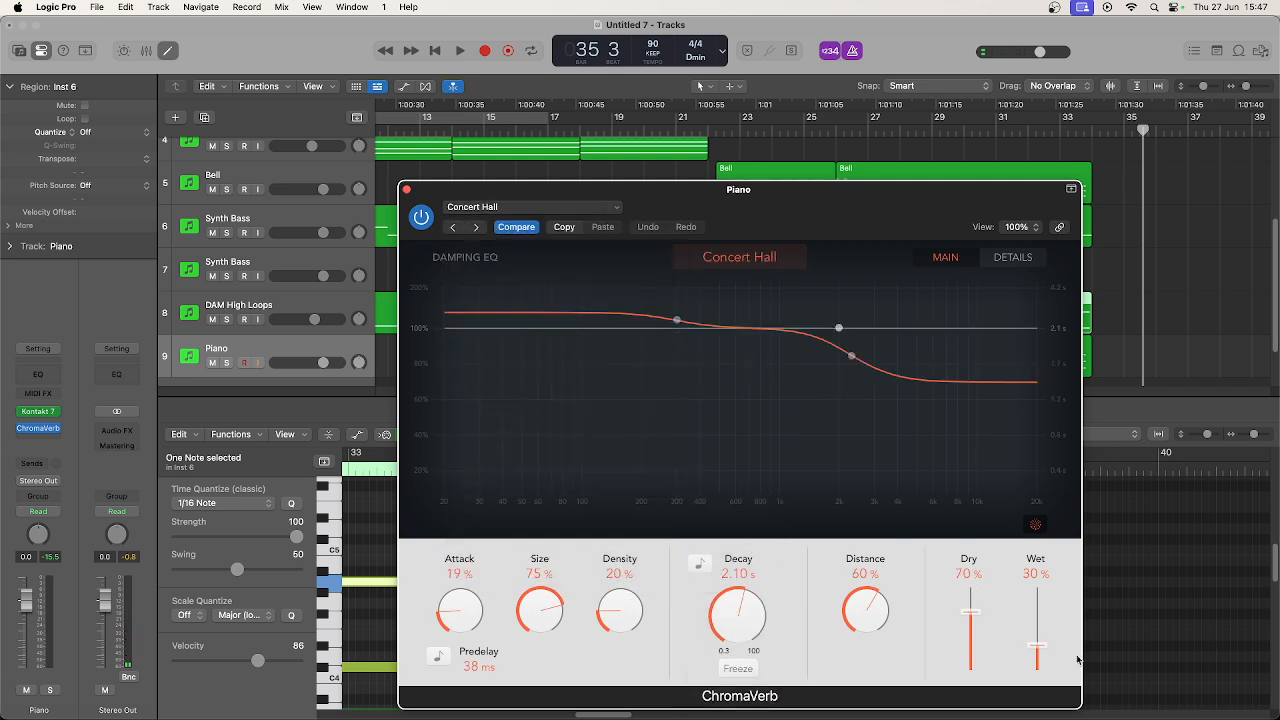
Raise the Piano reverb's wet level to 85% during playback and close the plug-in window.
key(space)
drag(1048, 647, 1050, 600)
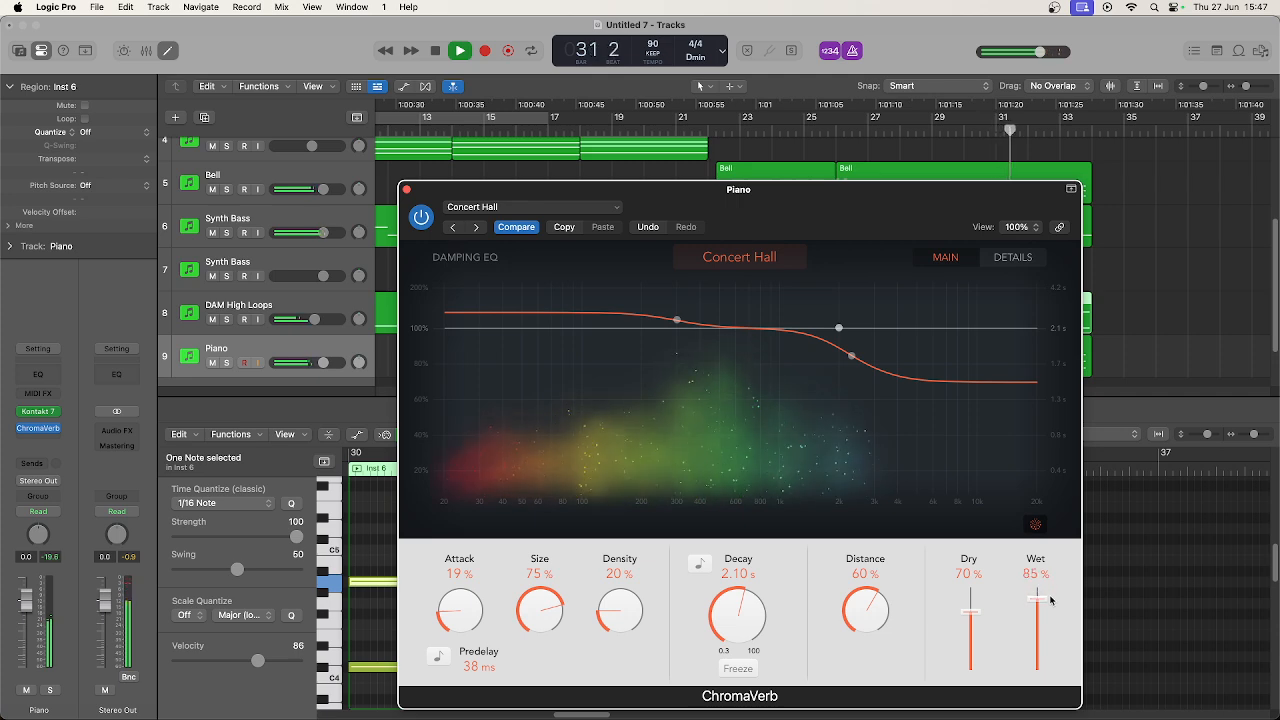
click(407, 190)
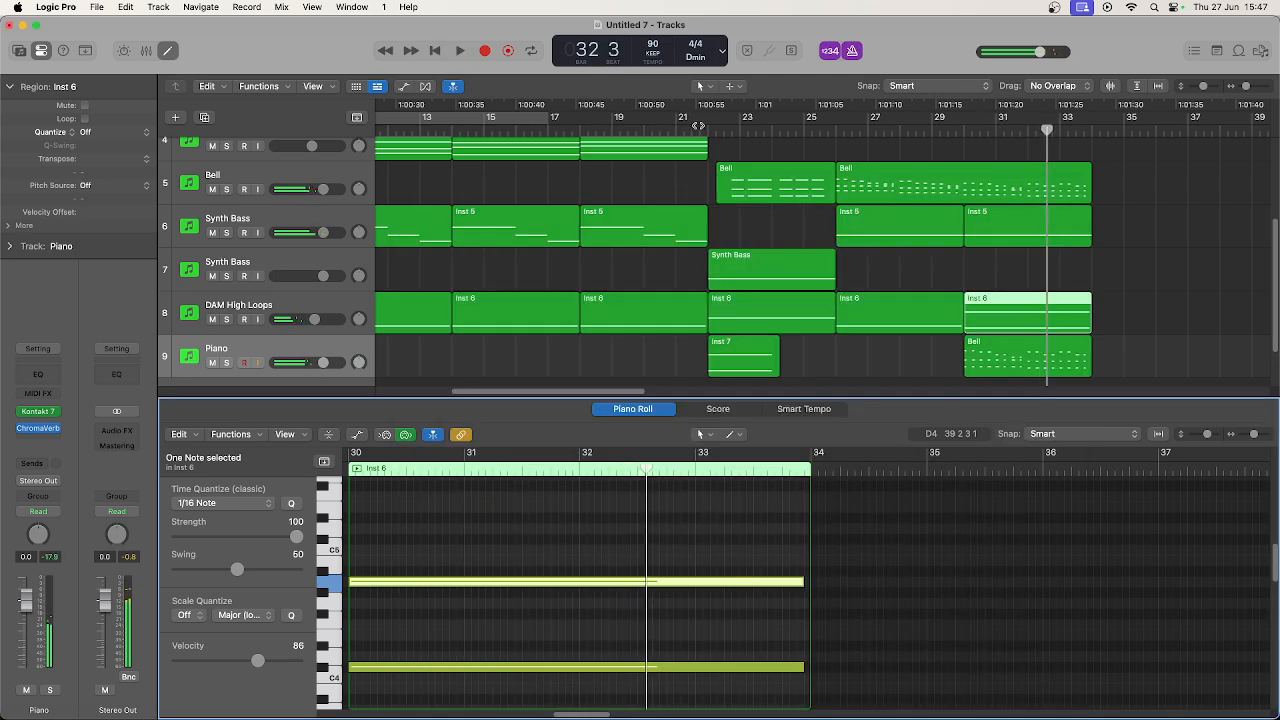
Play back from bar 22 and from bar 30 to compare the Piano part in both sections.
key(space)
click(702, 128)
key(space)
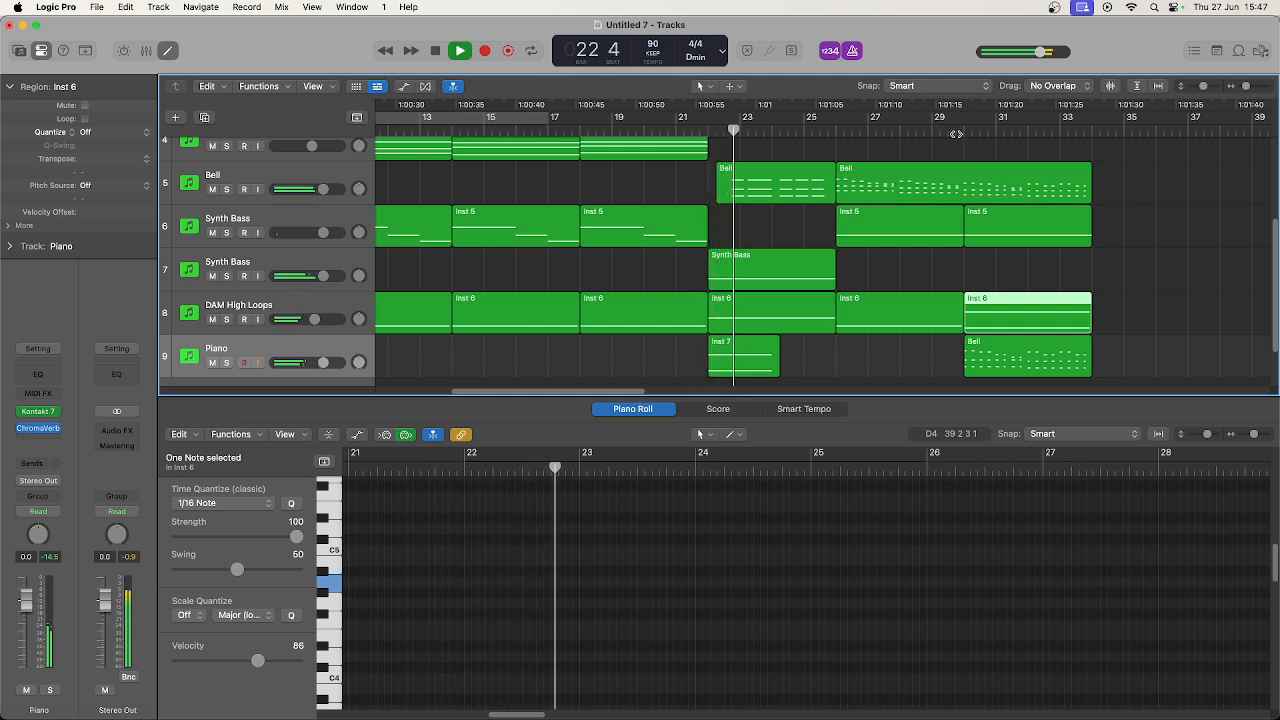
click(957, 128)
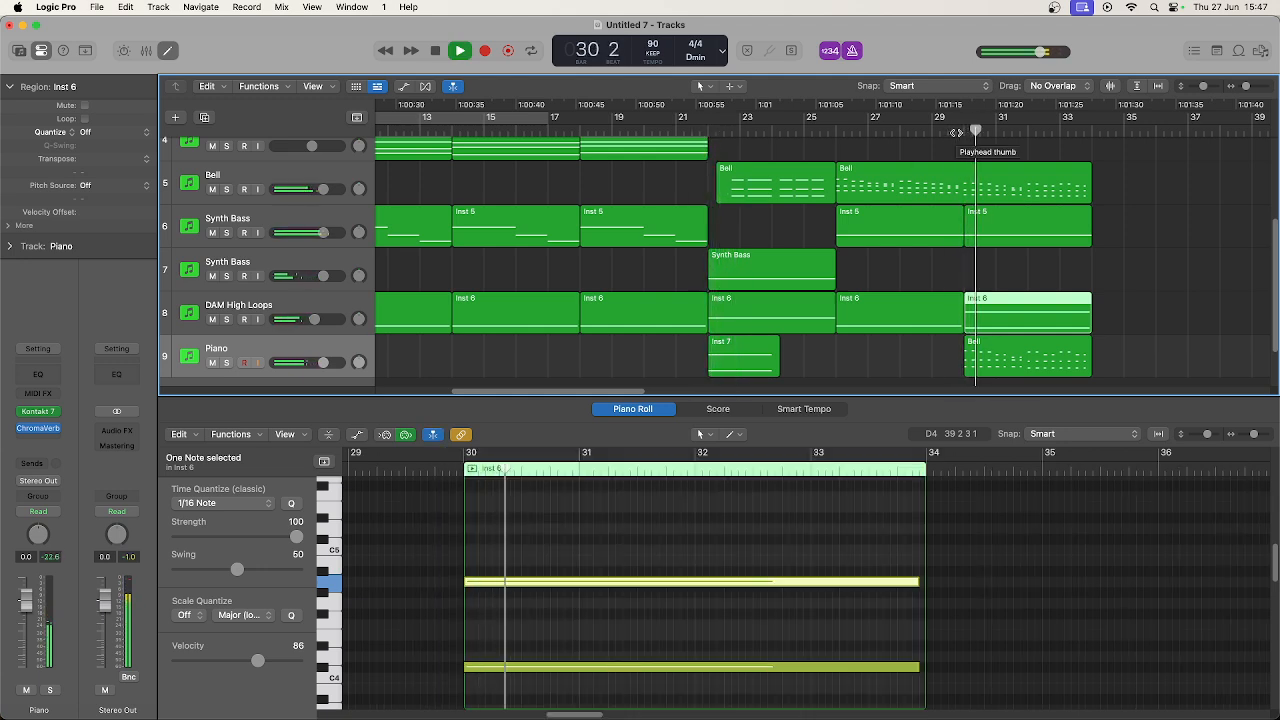
Show track automation, draw a drop in the Piano track's volume to -3.8 dB just before bar 30, and play it back.
click(342, 352)
key(space)
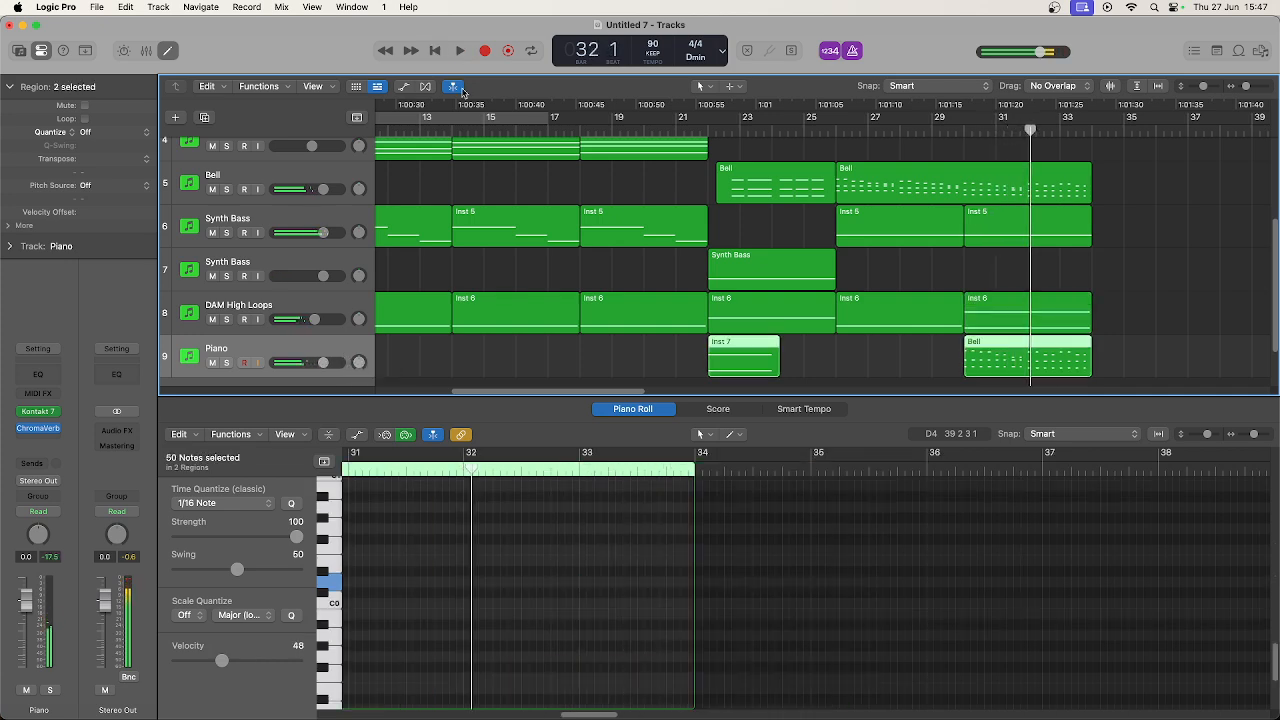
click(405, 87)
click(860, 356)
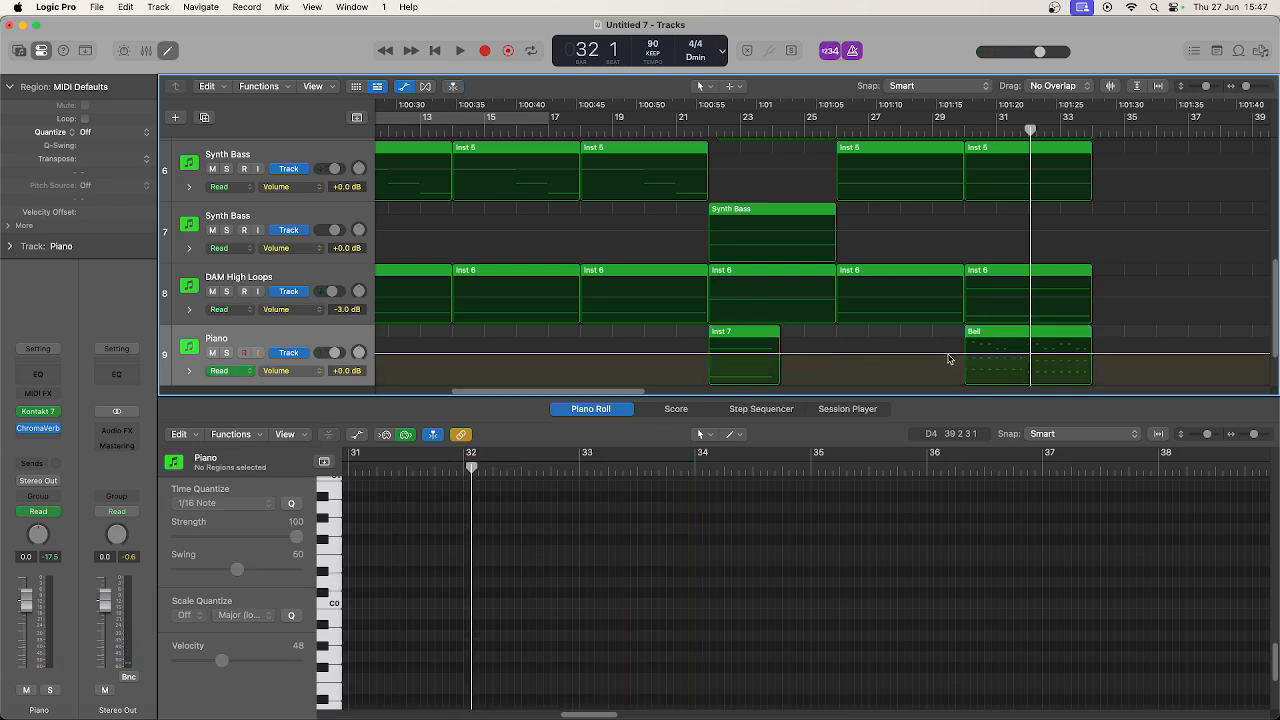
drag(963, 356, 963, 360)
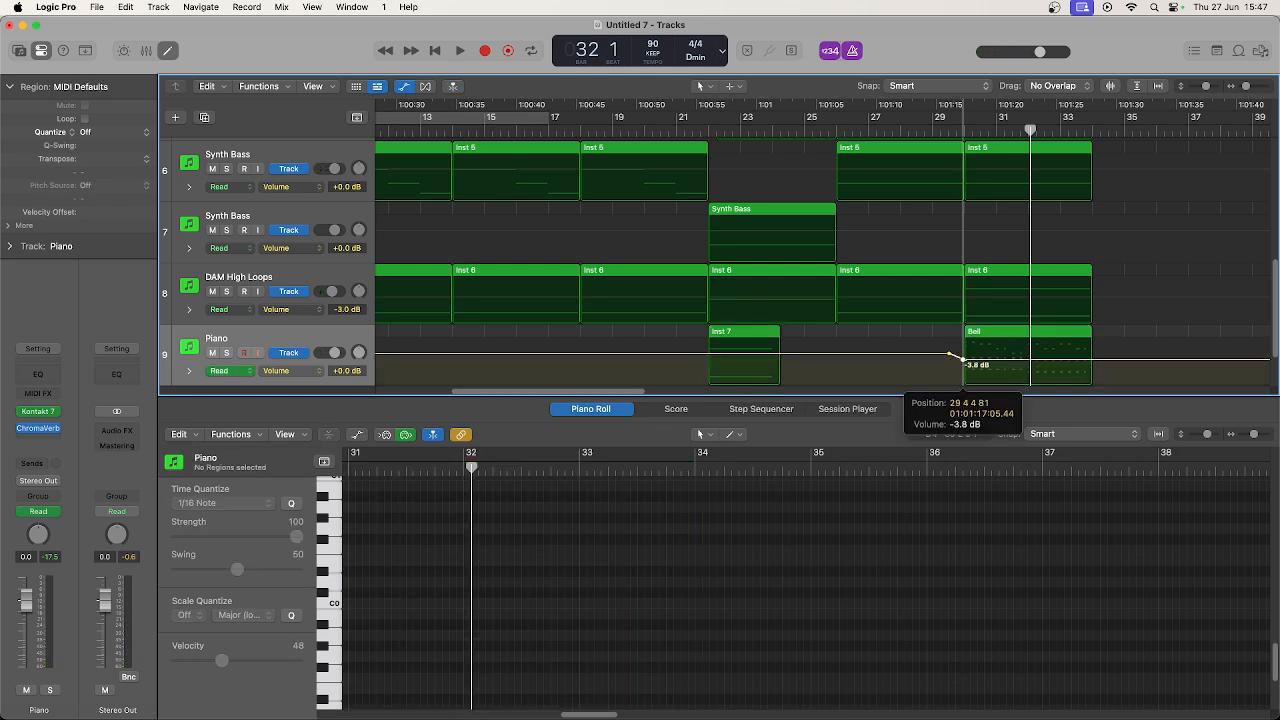
key(space)
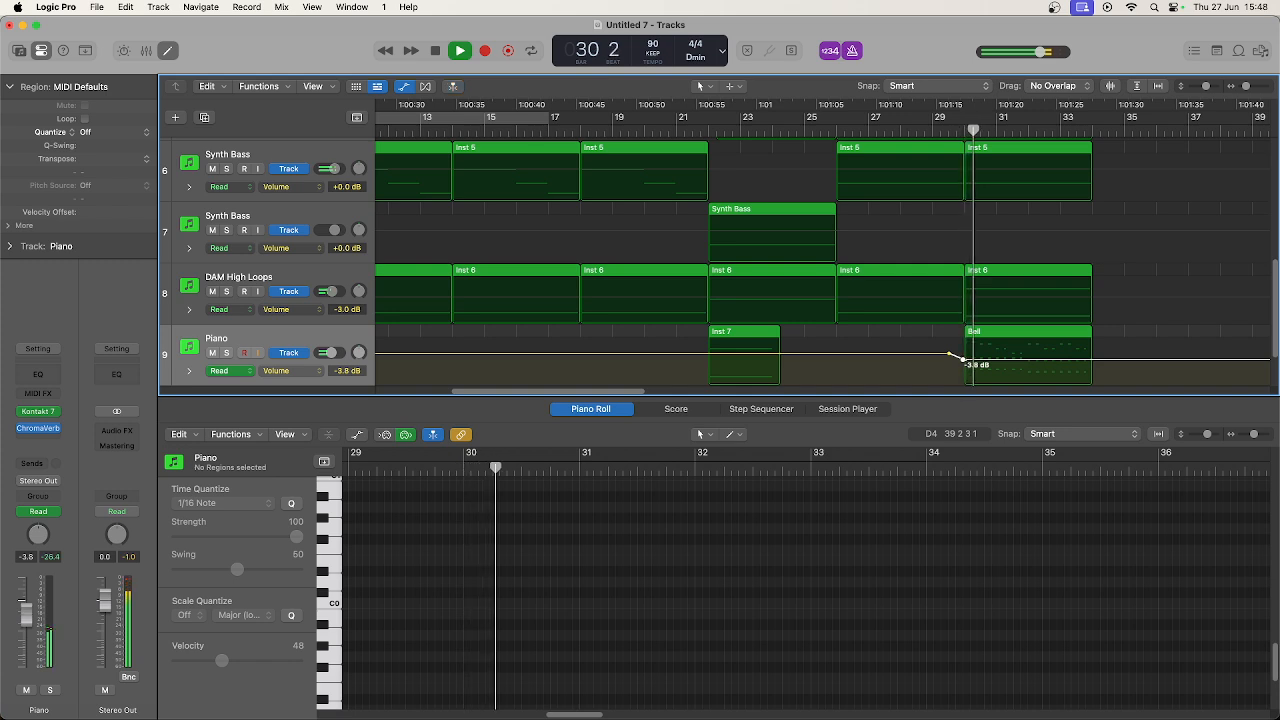
Lower the Piano track's volume automation from bar 30 to -4.7 dB, stop playback and hide the automation.
drag(965, 361, 964, 359)
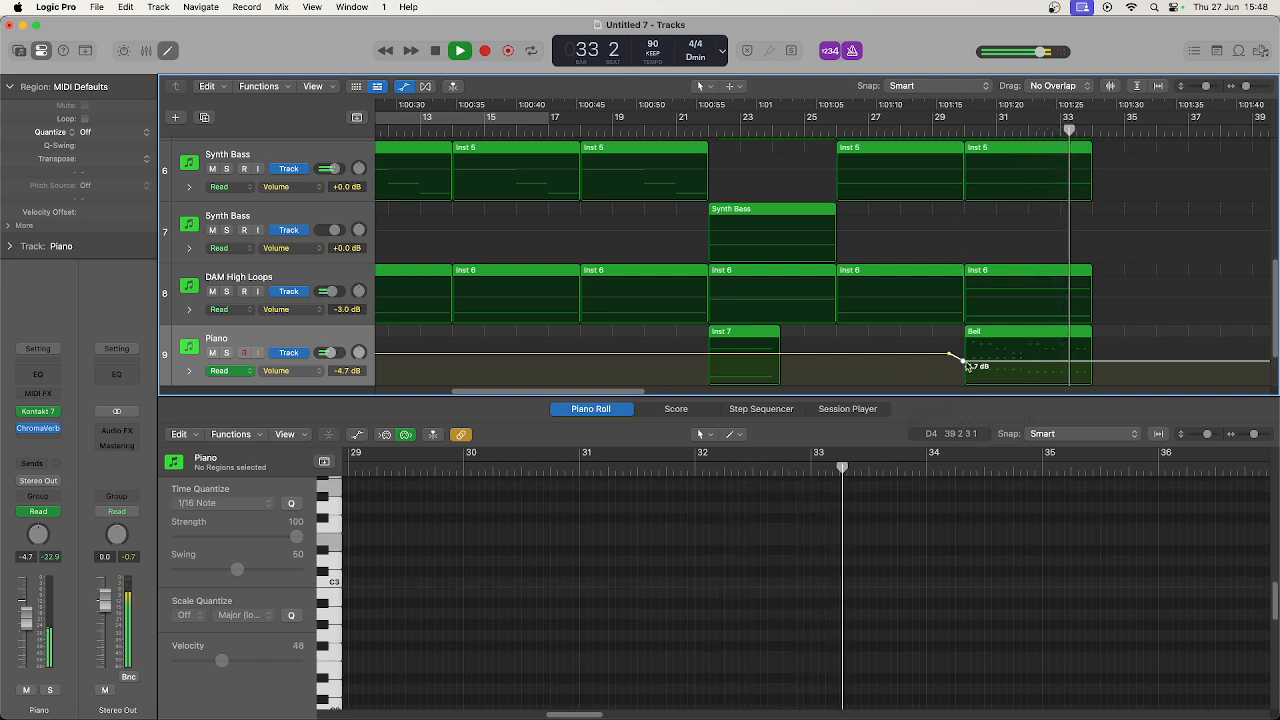
key(space)
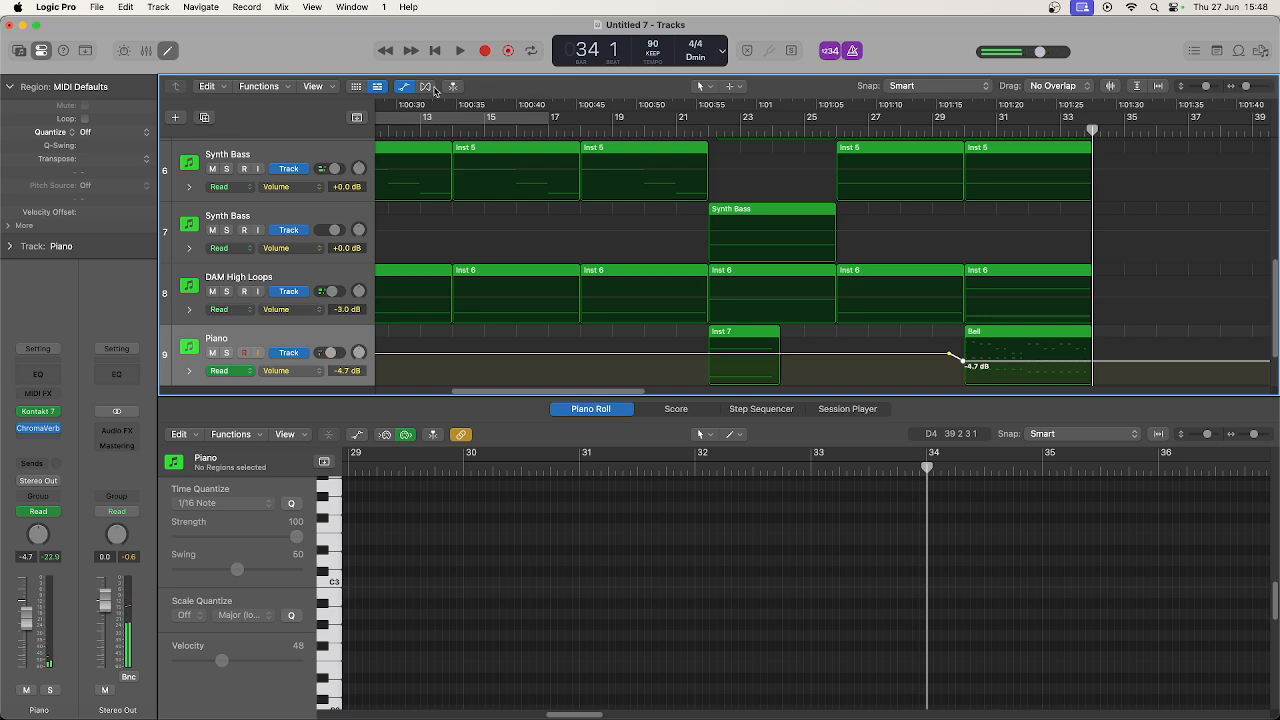
click(405, 87)
Turn off the metronome and play the whole arrangement from the beginning with all tracks fitted in view.
scroll(853, 291, up, 3)
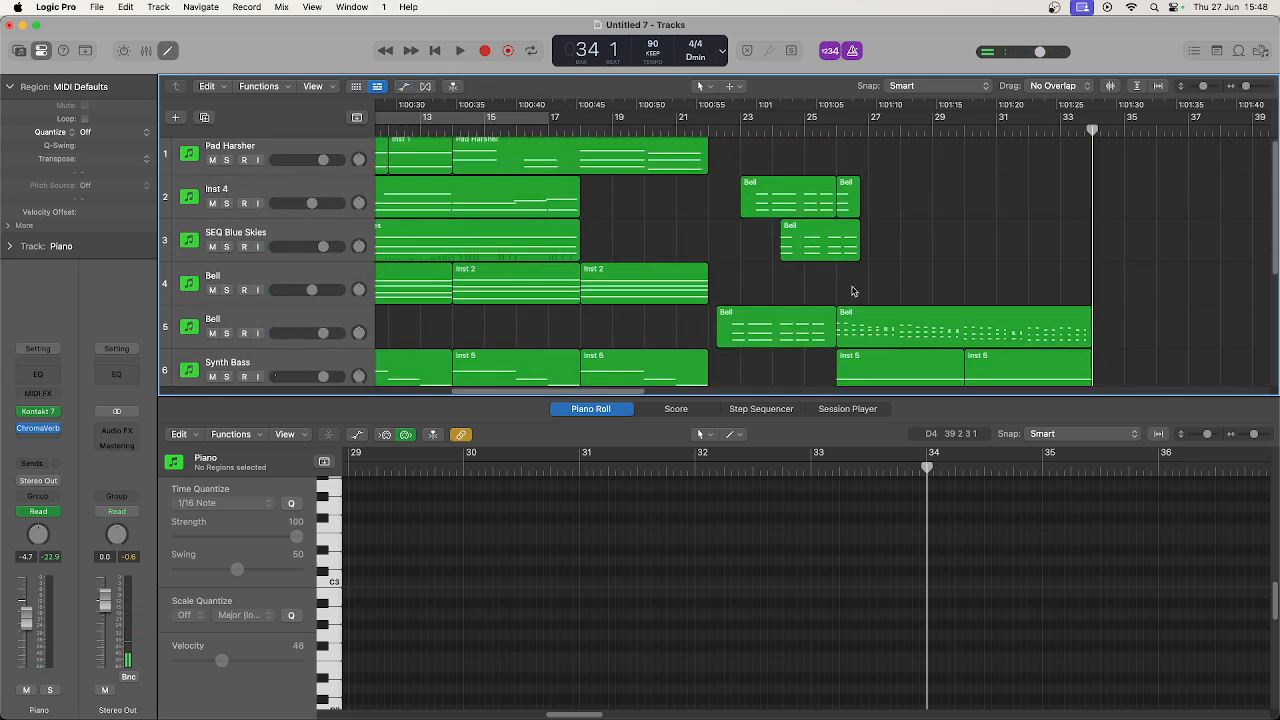
key(space)
key(Return)
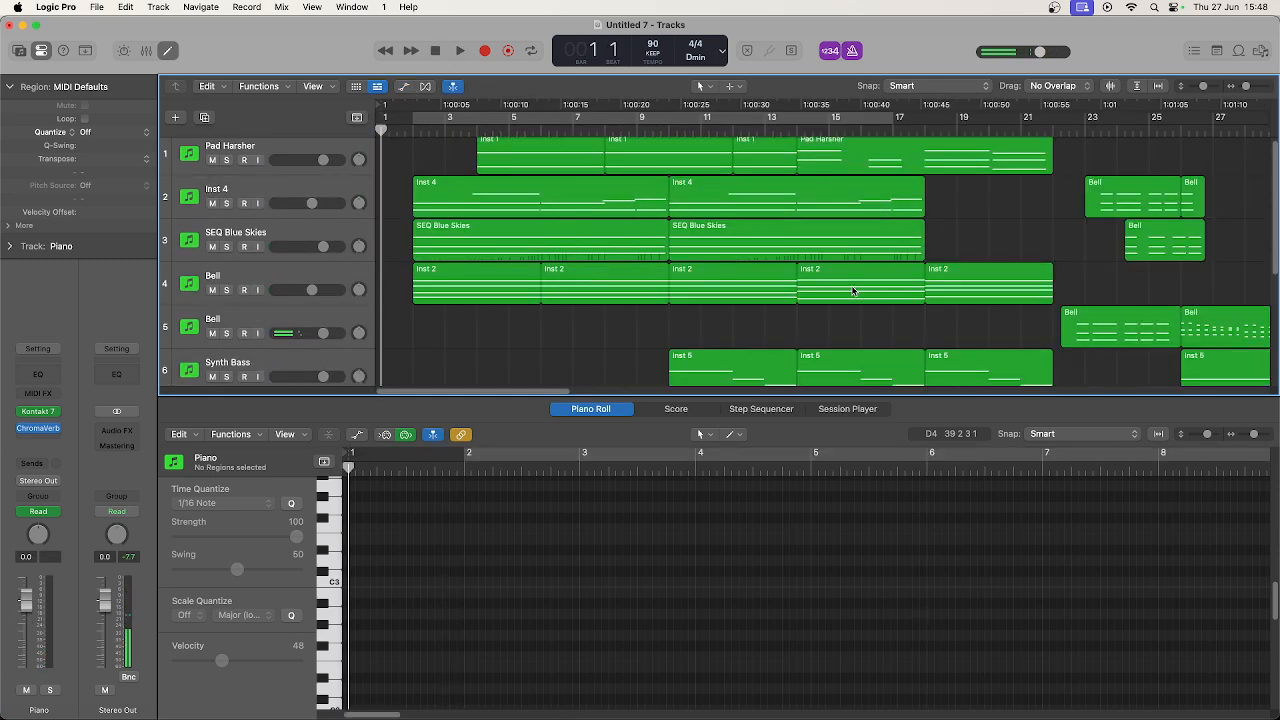
key(space)
key(space)
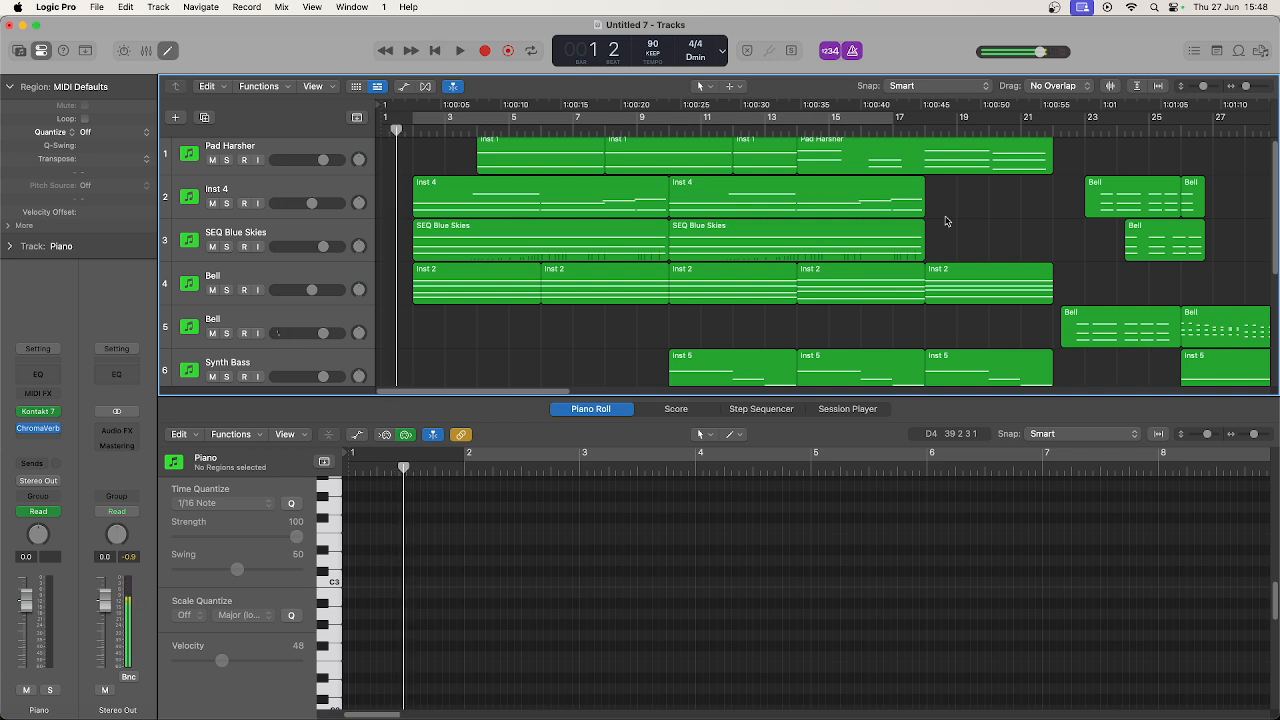
key(space)
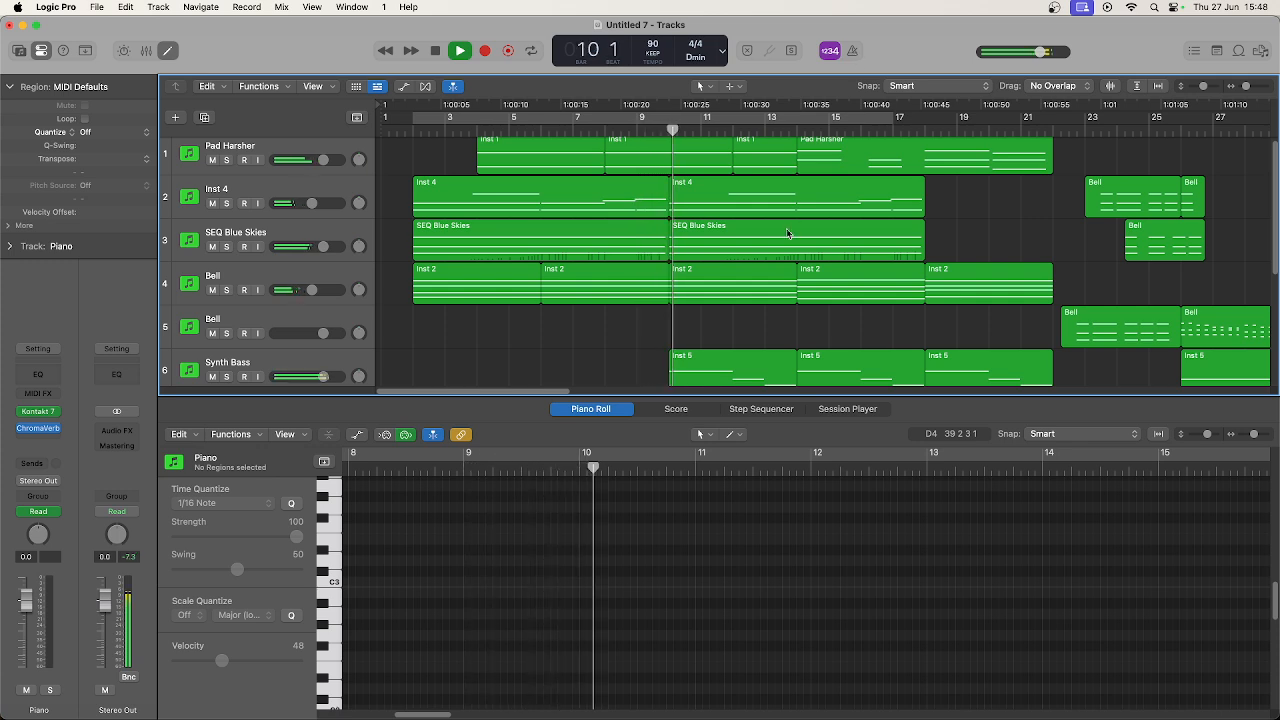
key(z)
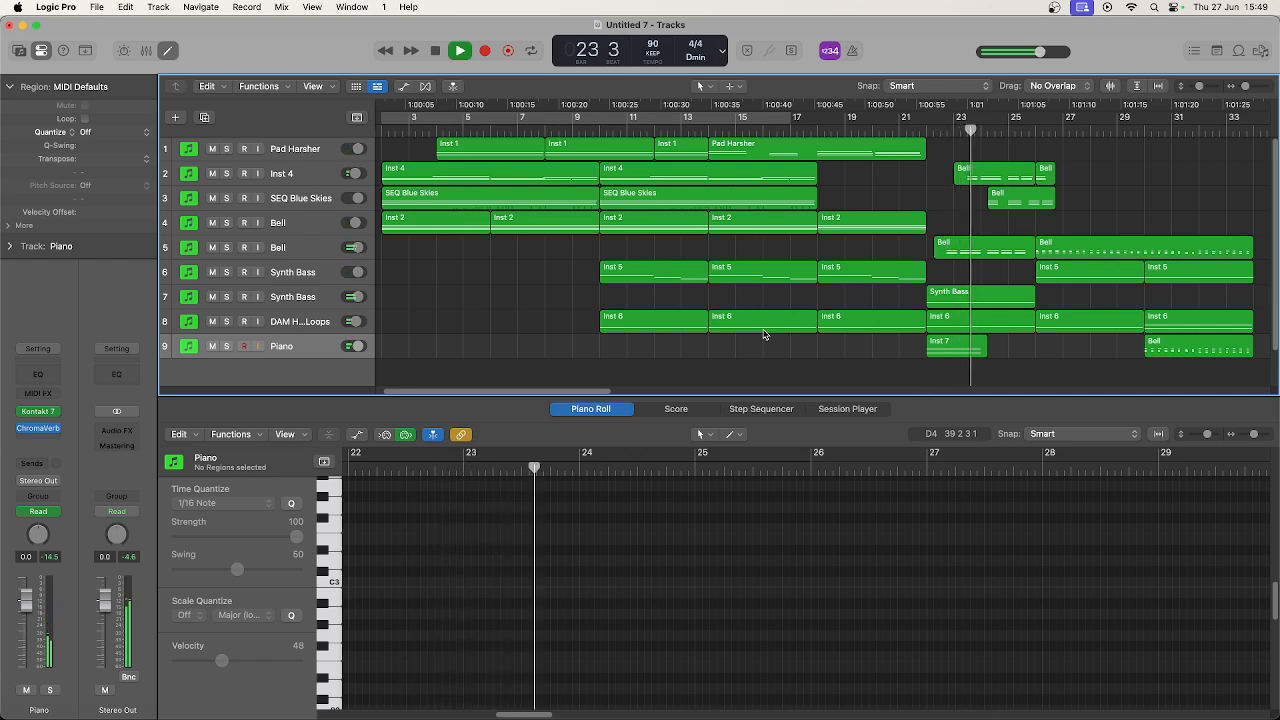
Lower the volume of the Bell track on track 5 to -5.2 dB during playback.
click(303, 246)
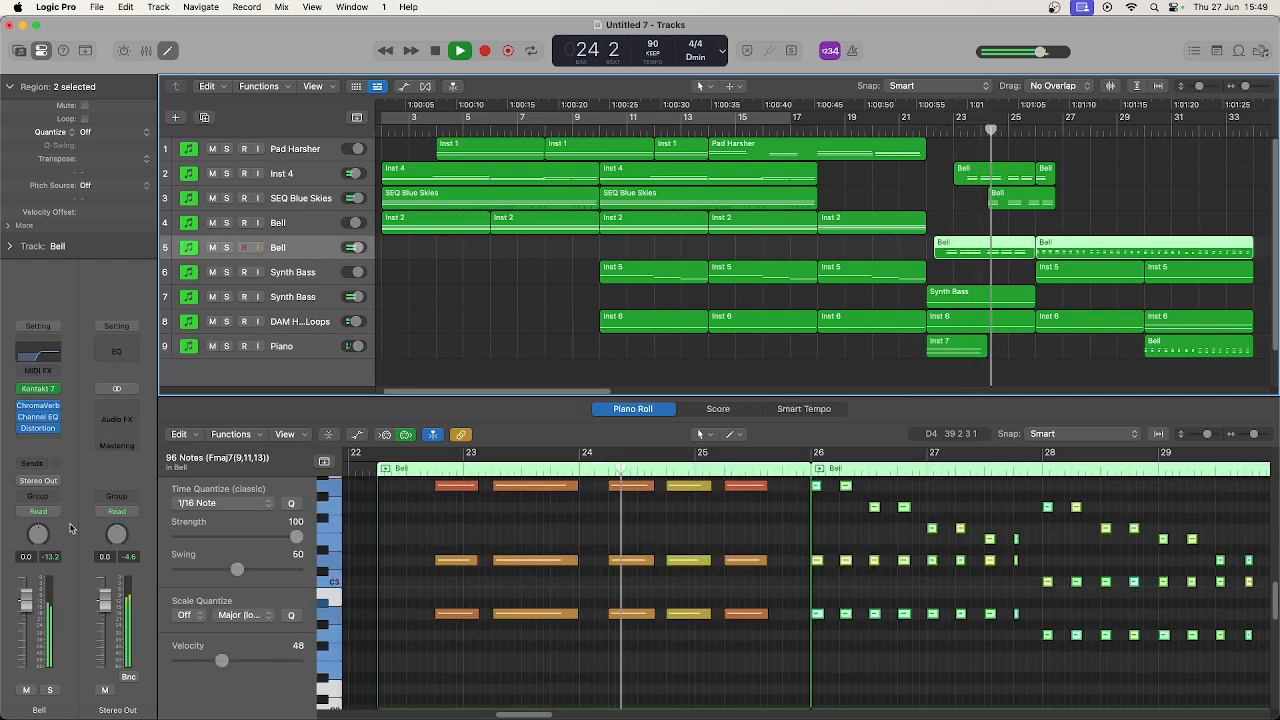
drag(26, 600, 29, 628)
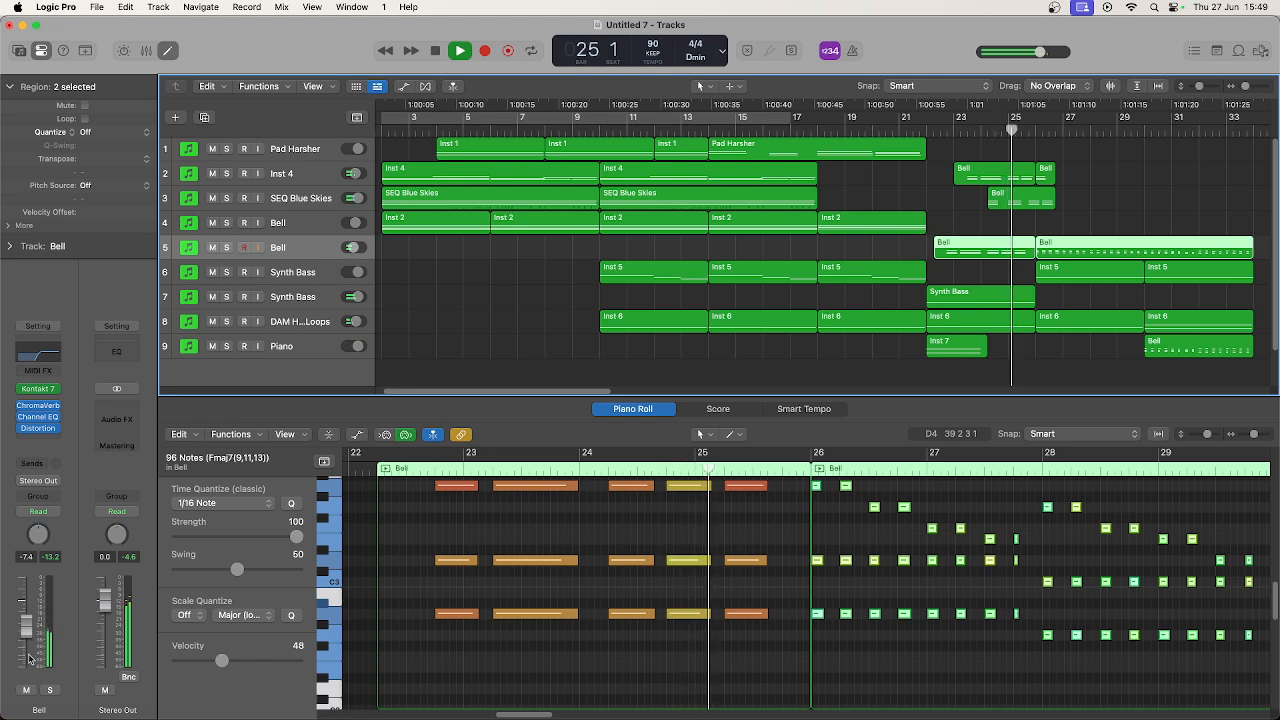
drag(27, 627, 27, 621)
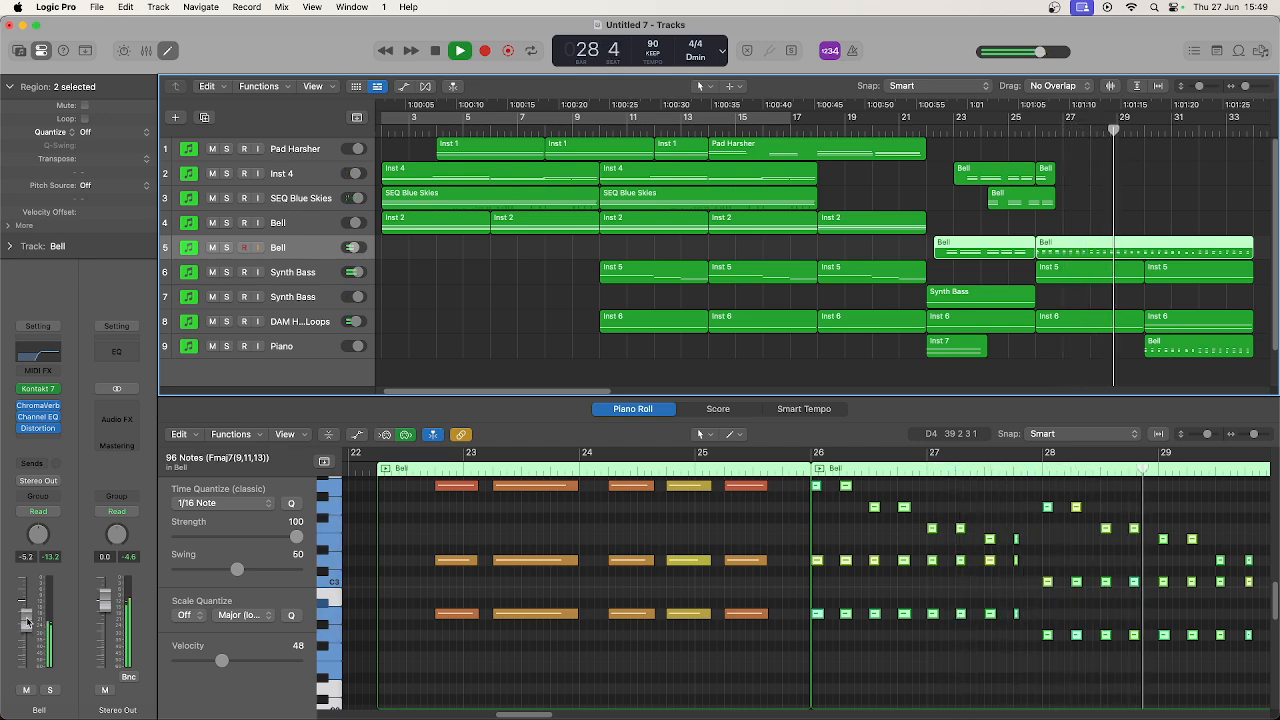
Record a short take on the Inst 4 track around bar 27 and delete the region starting at bar 26.
click(310, 174)
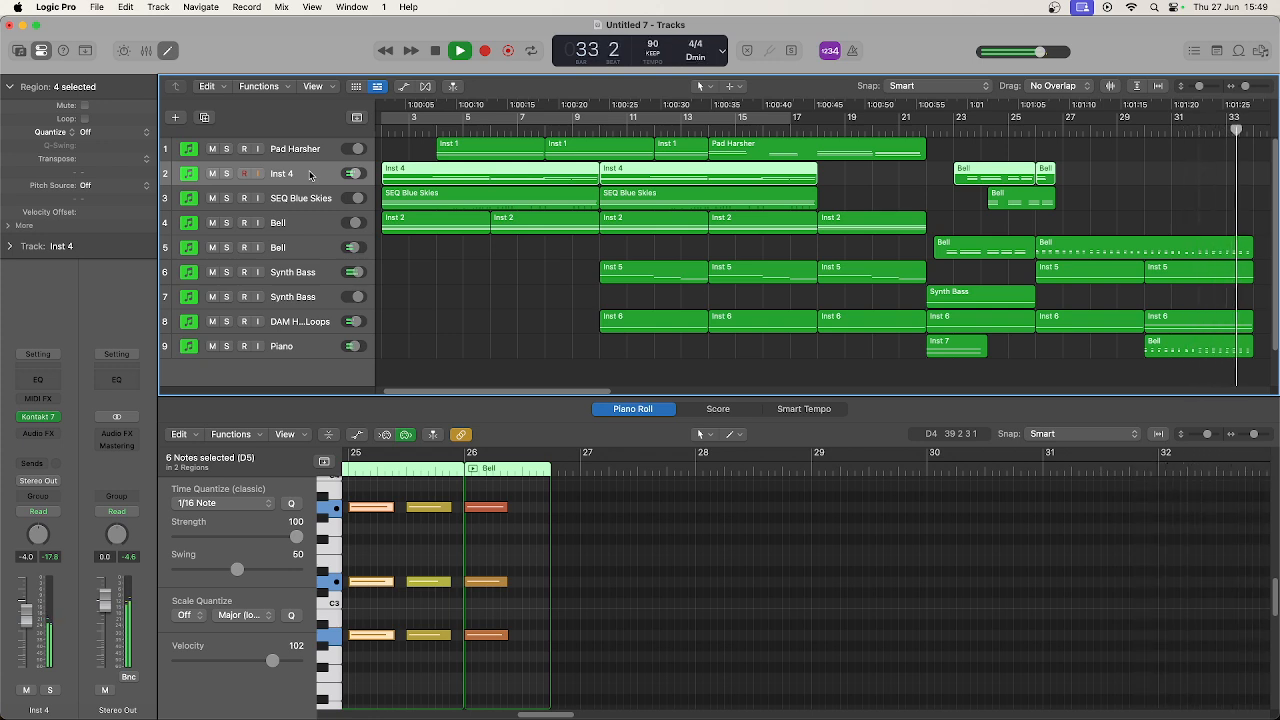
key(space)
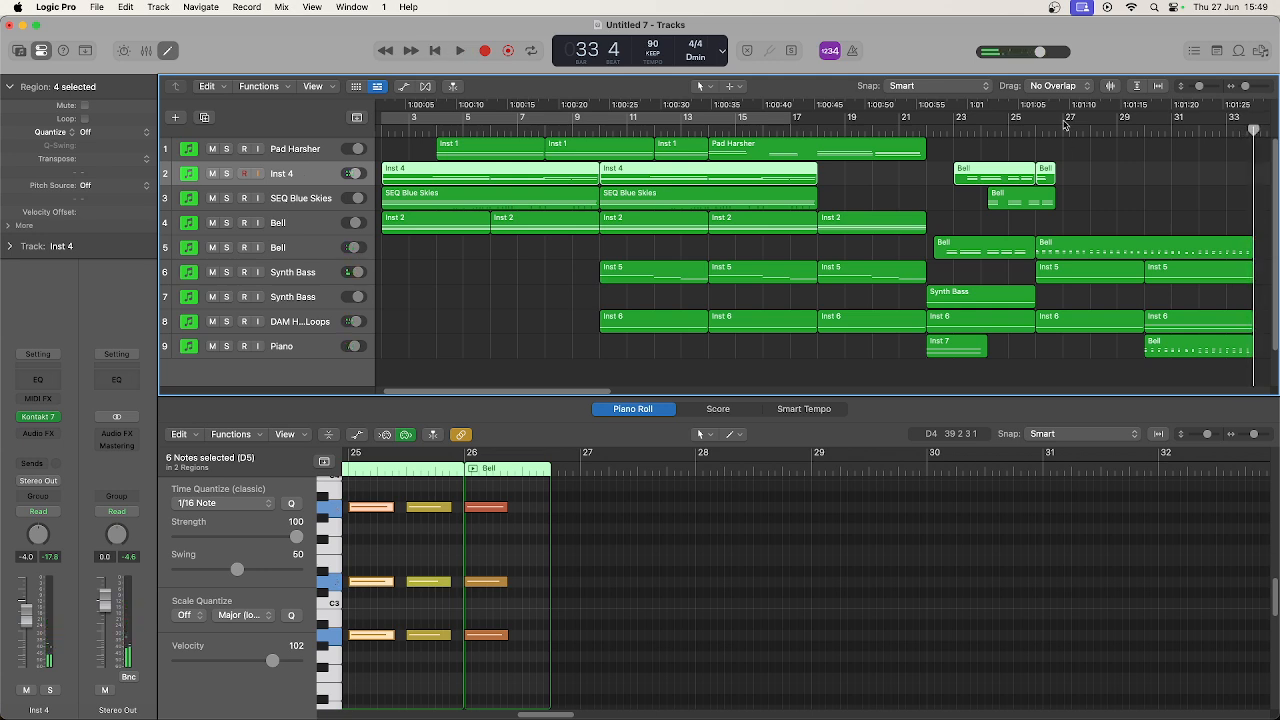
click(1063, 127)
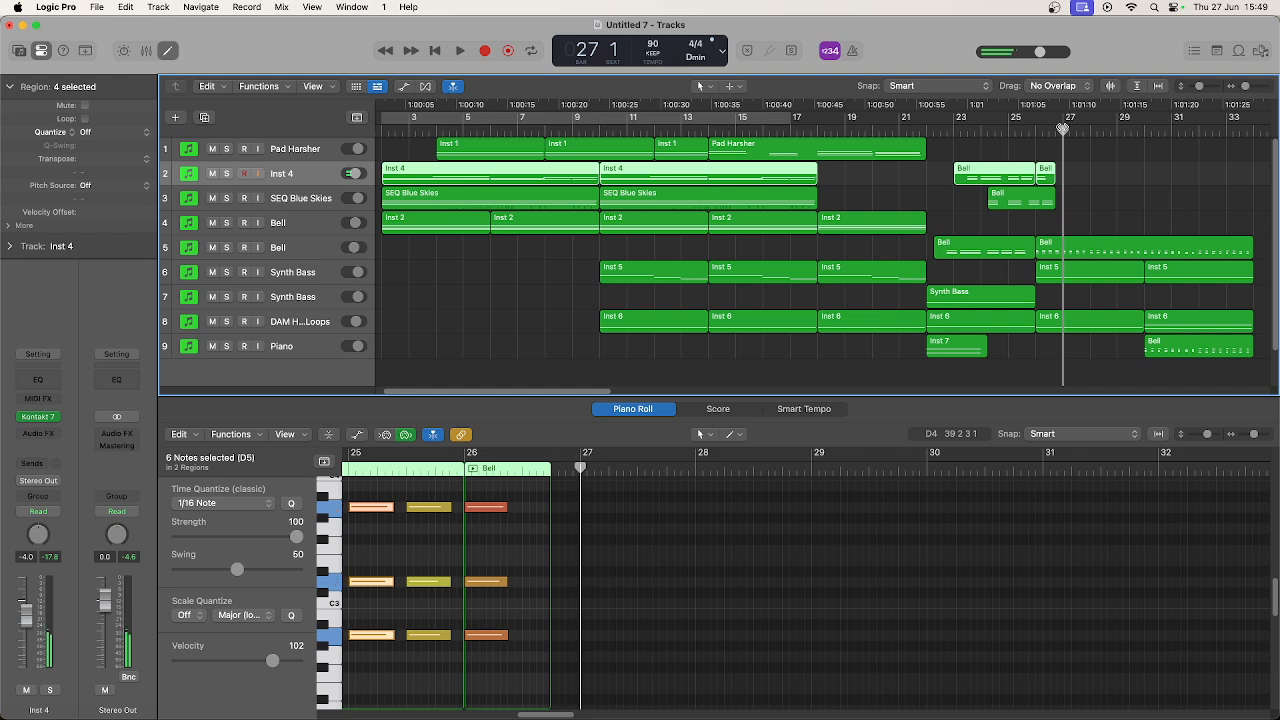
key(r)
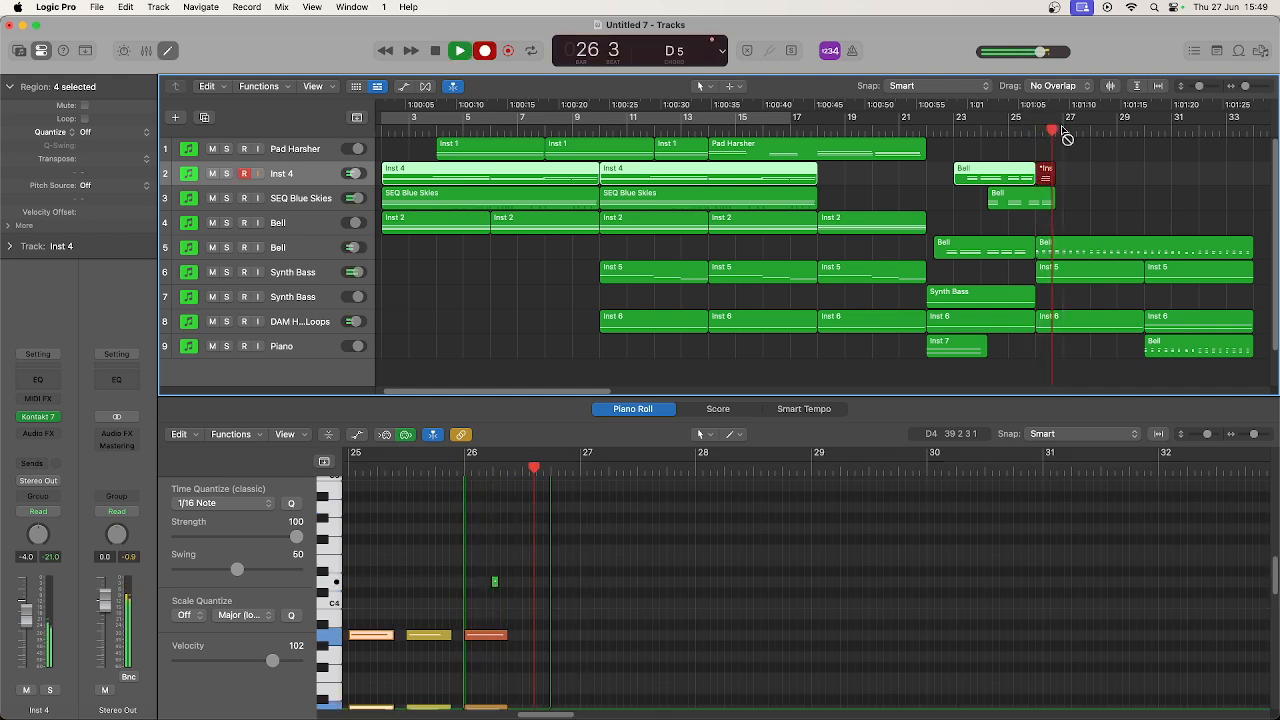
key(space)
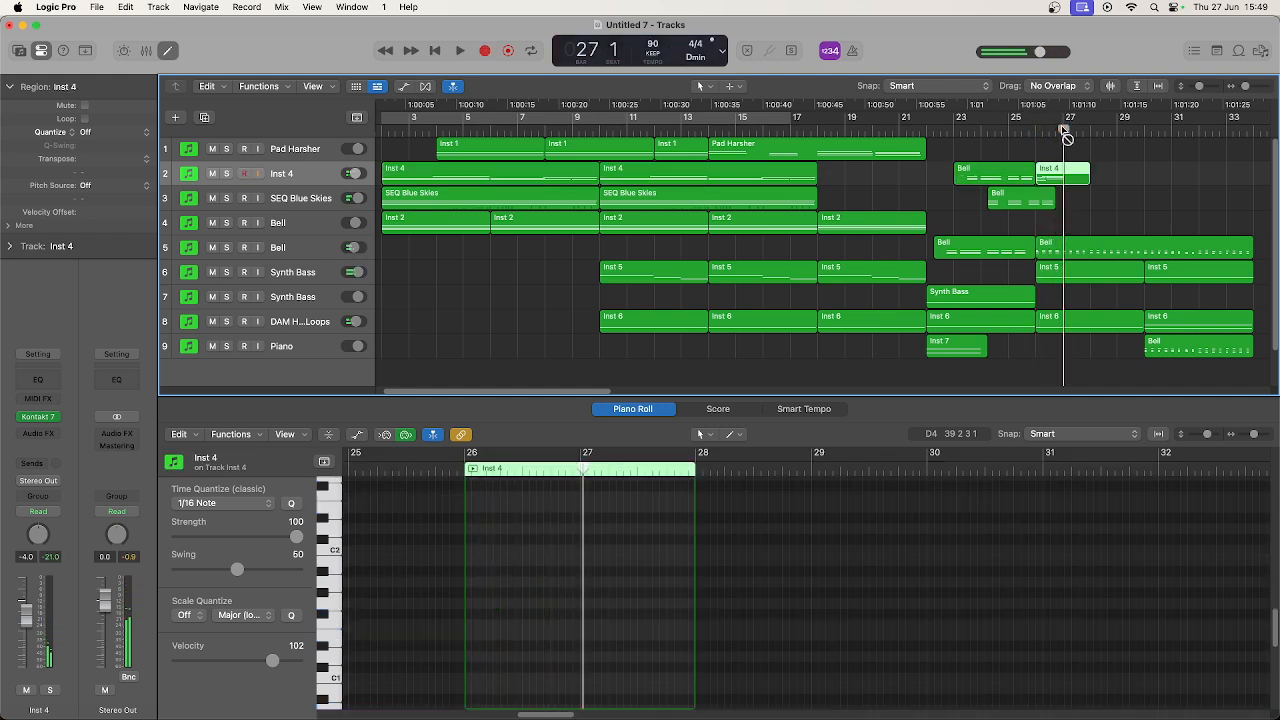
key(Delete)
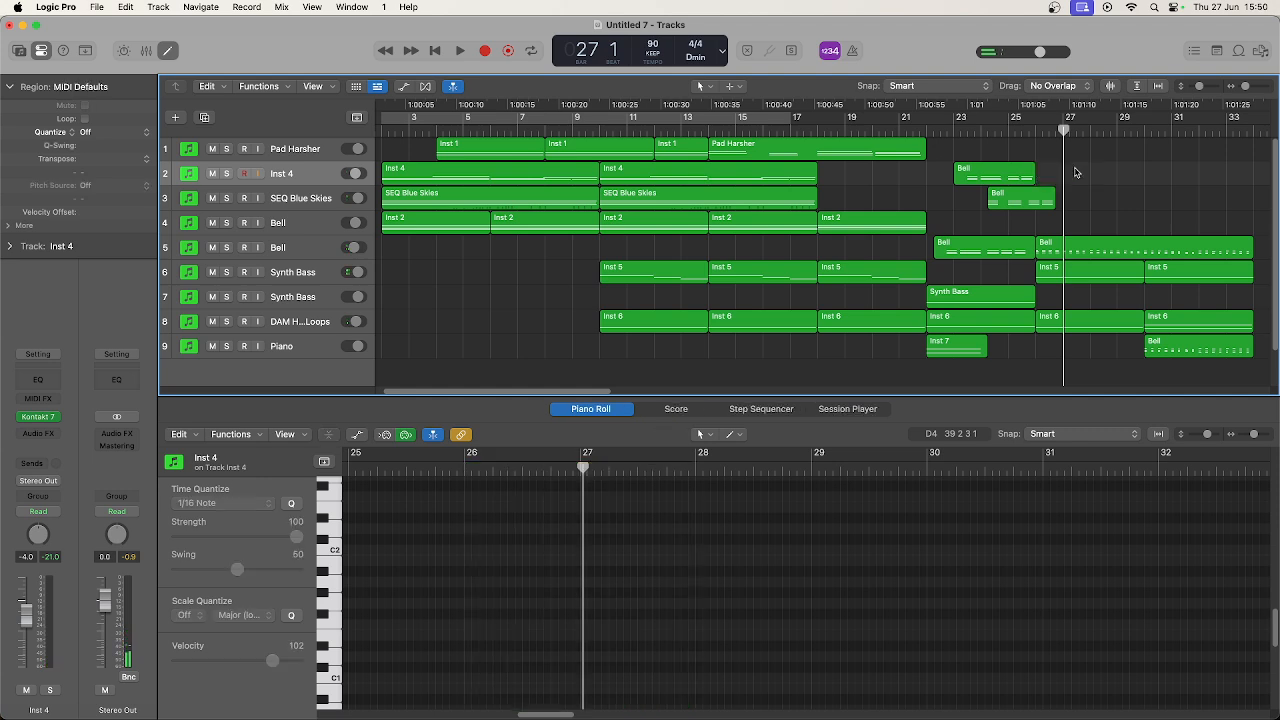
Record a sustained part on the Inst 4 track from bar 26 to 34 and select all its notes for review.
key(r)
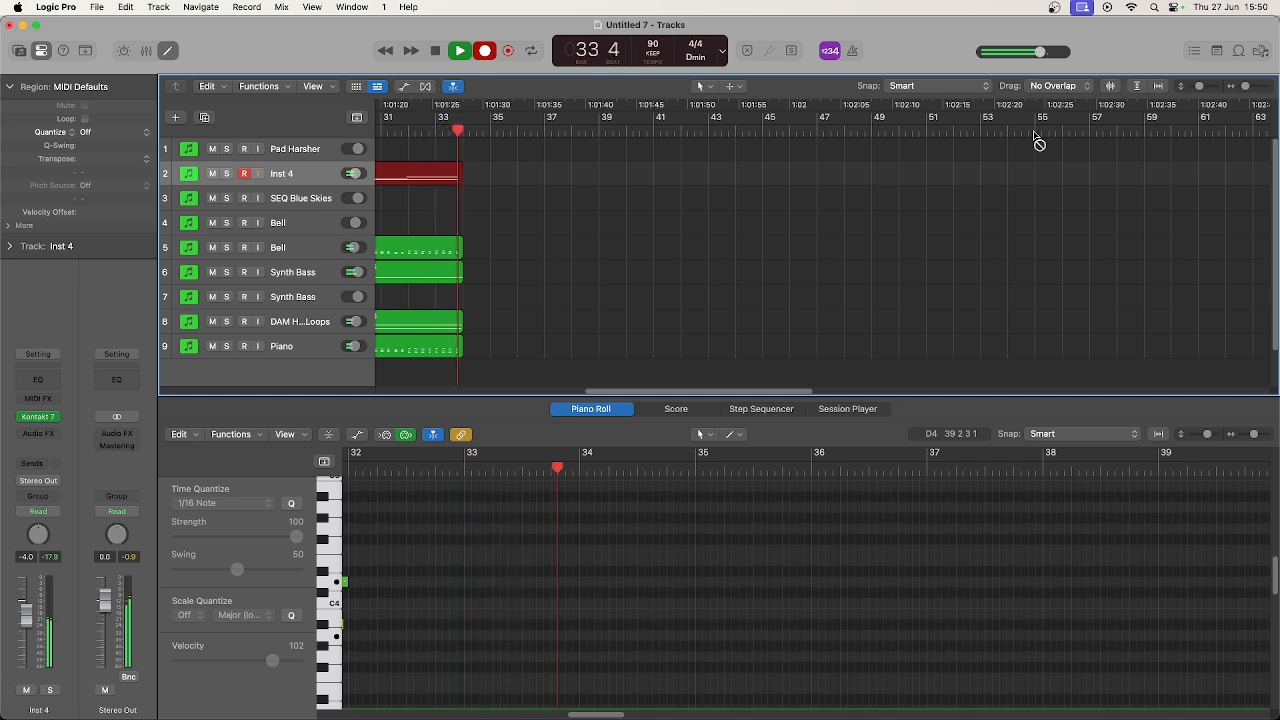
key(space)
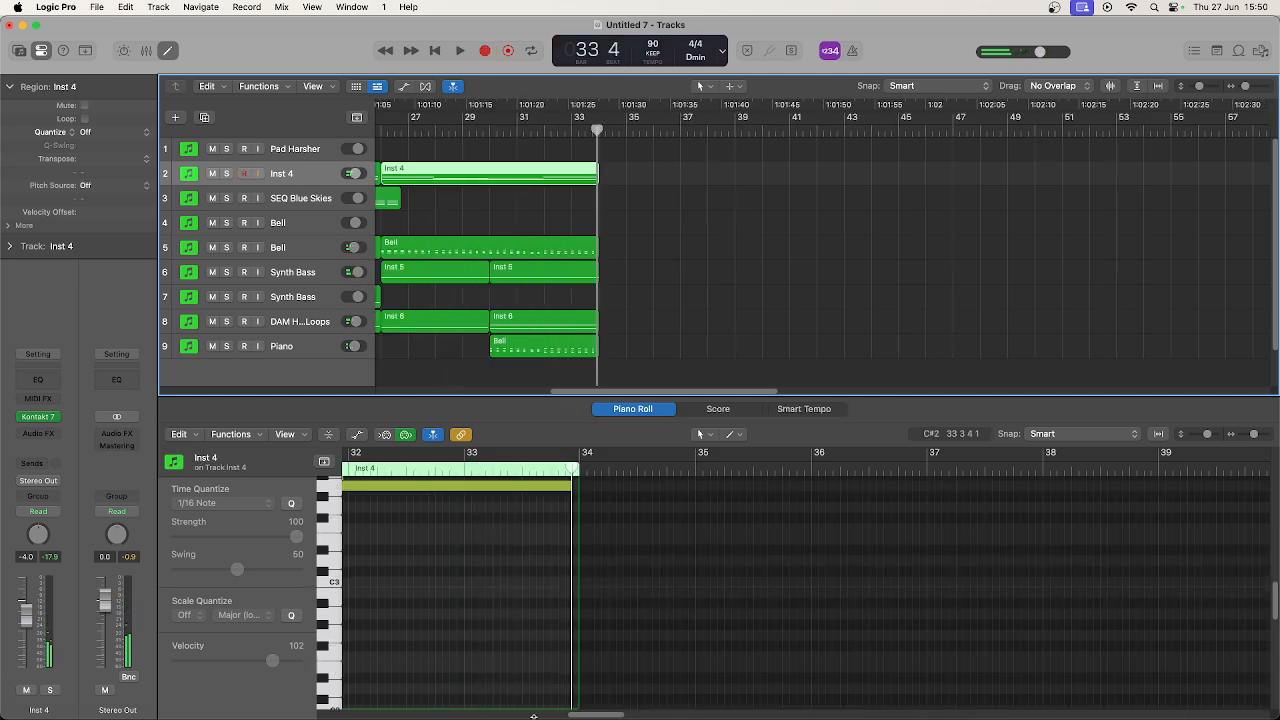
key(super+a)
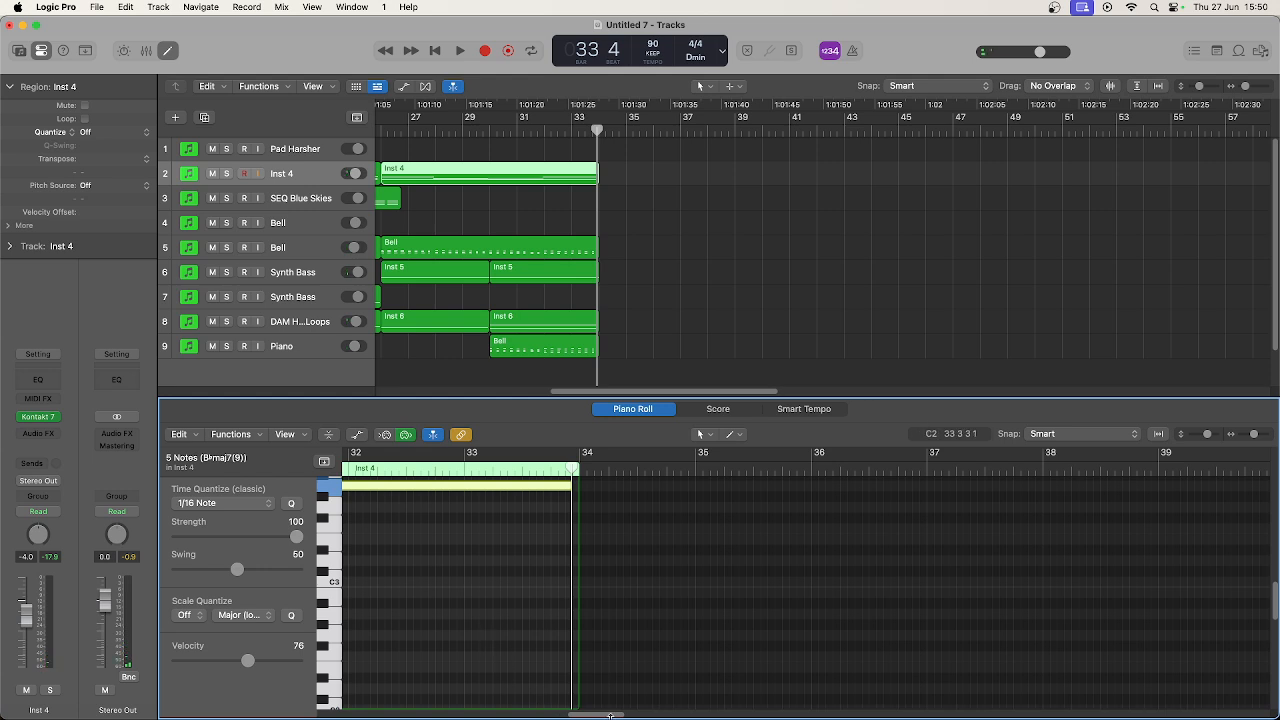
drag(596, 714, 541, 716)
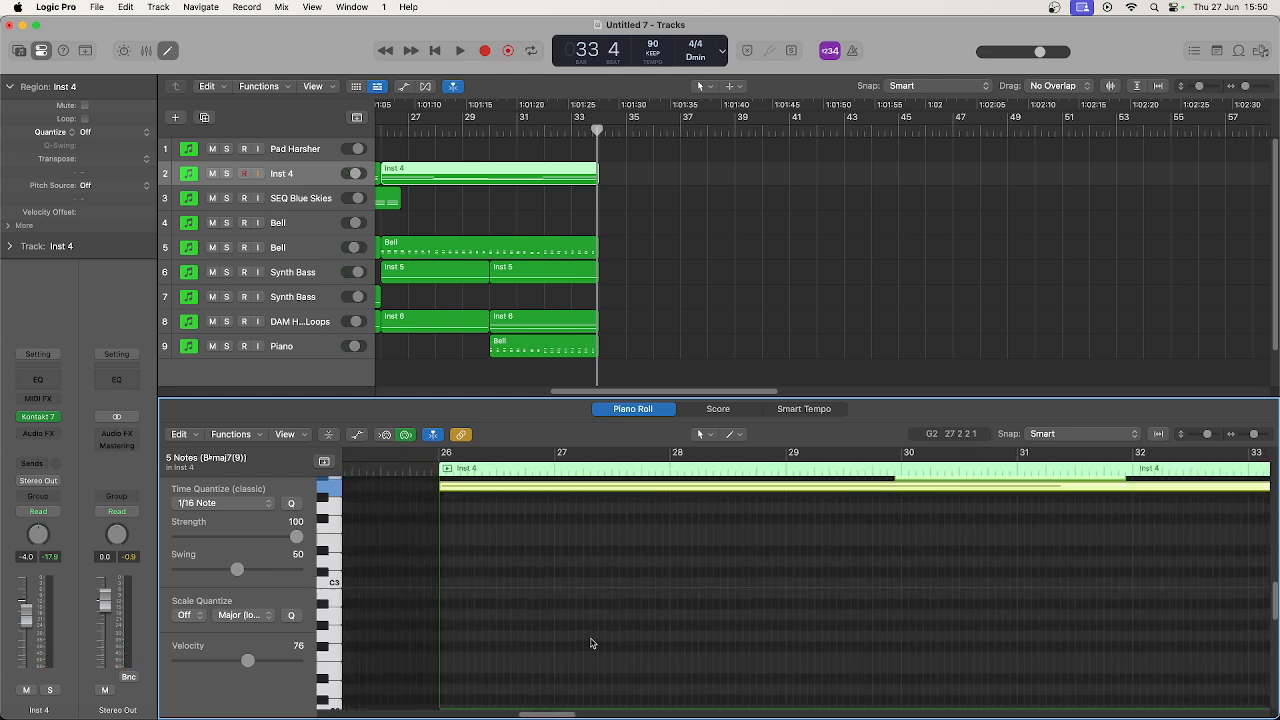
scroll(591, 643, up, 5)
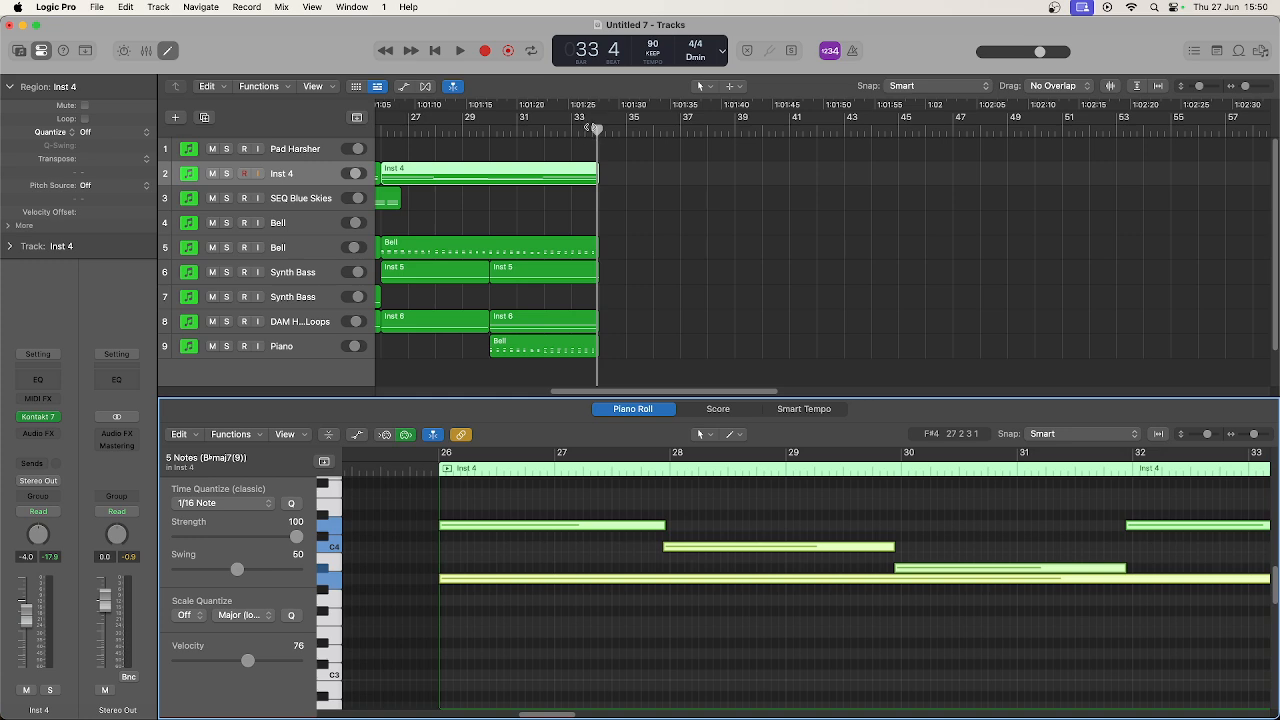
Look up the Kontakt patch loaded on the Inst 4 track and rename the track Lonely Pad.
drag(700, 391, 663, 391)
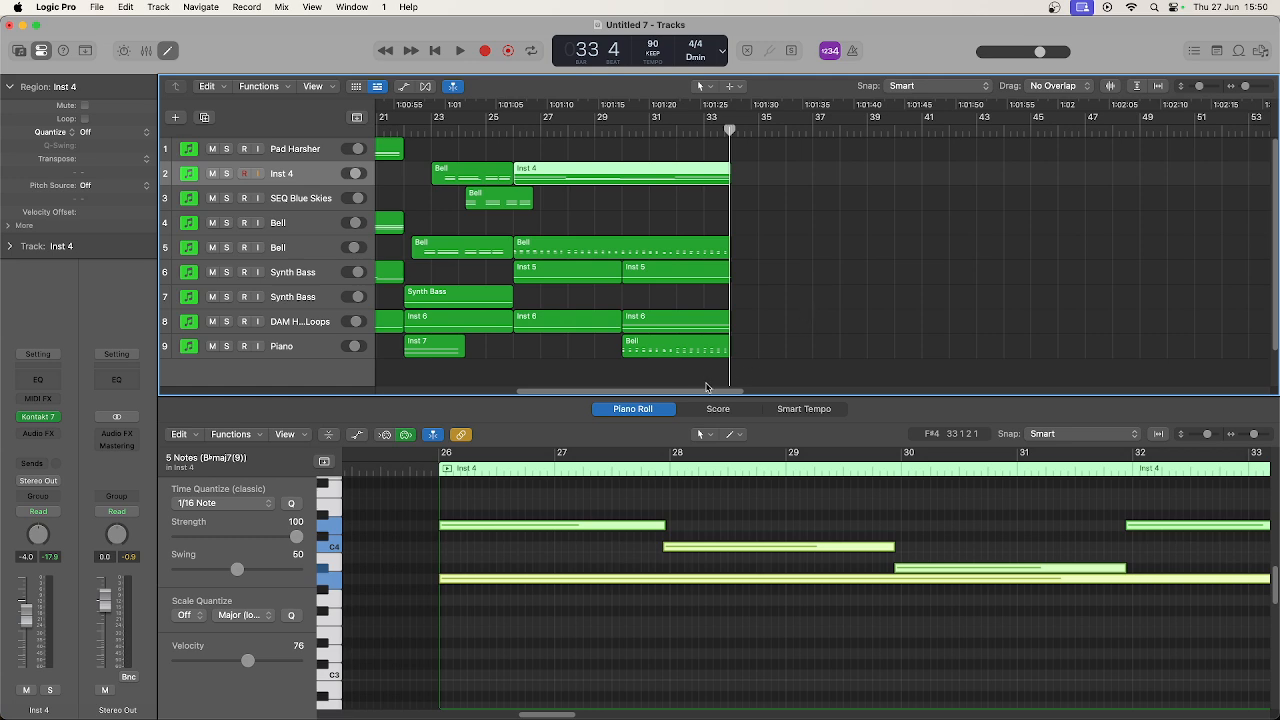
drag(706, 393, 524, 381)
scroll(453, 294, down, 2)
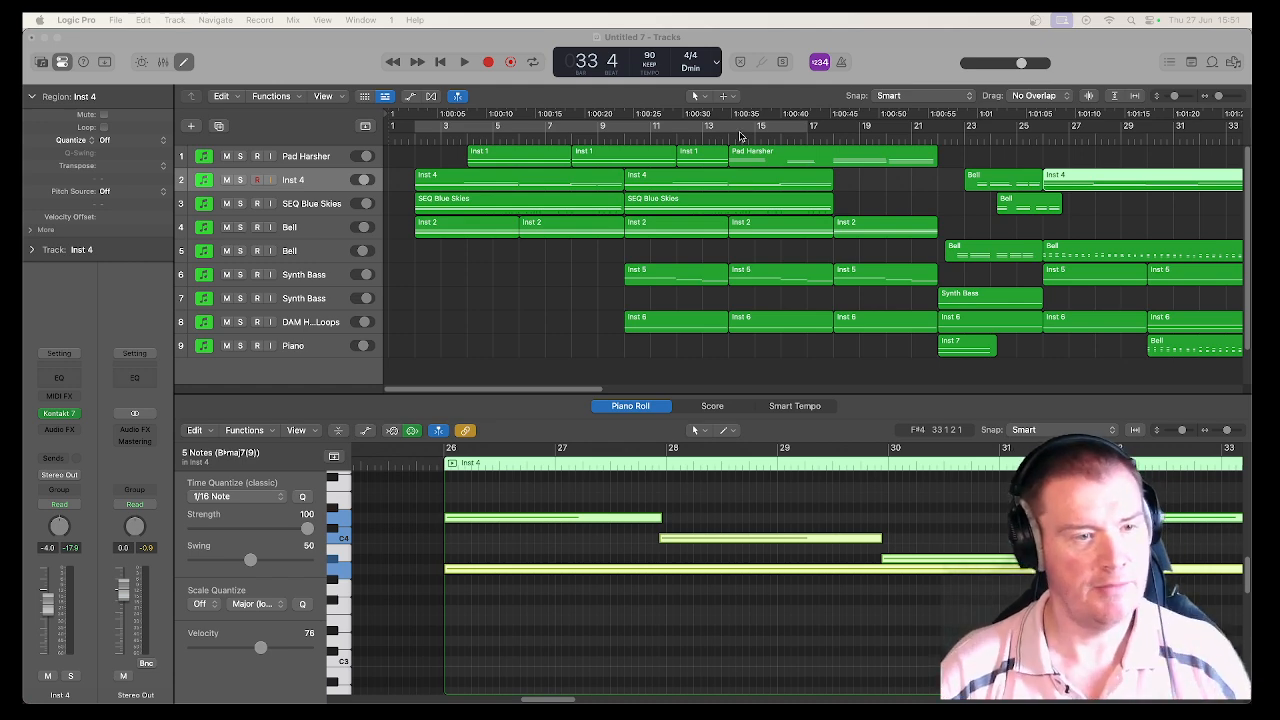
click(308, 182)
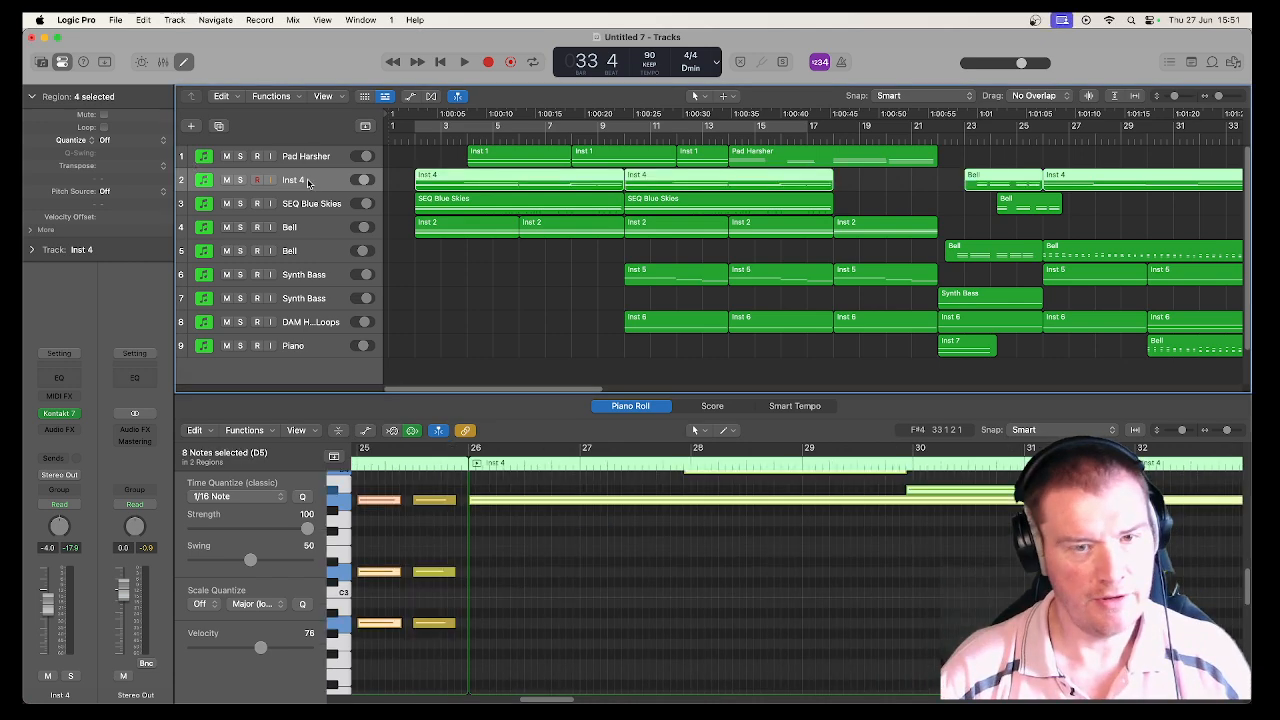
click(60, 414)
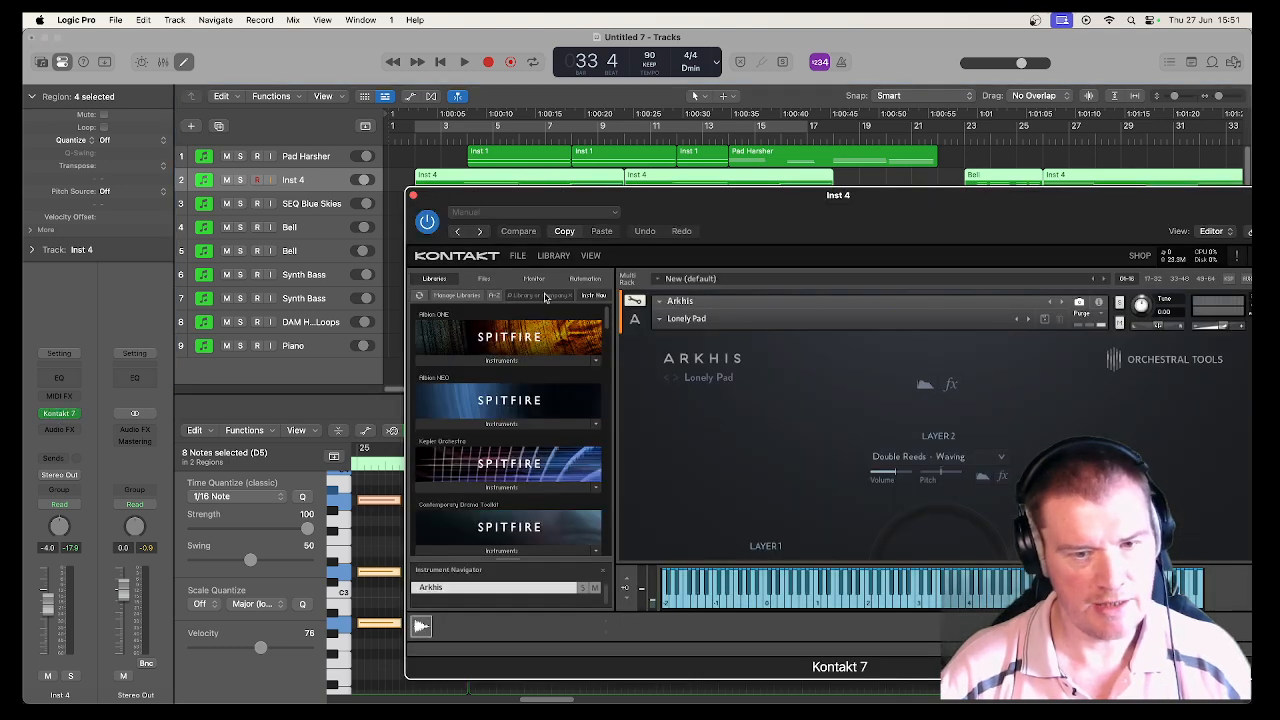
click(413, 197)
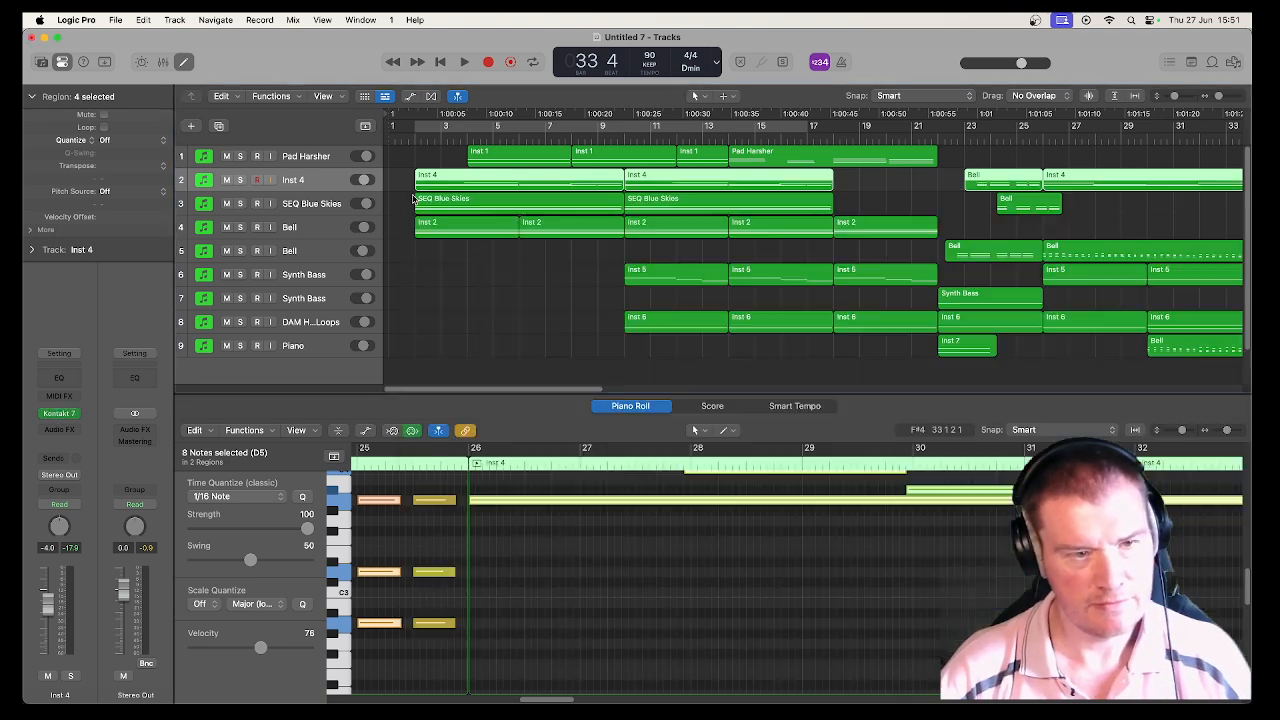
double_click(301, 179)
text(Lonely Pad)
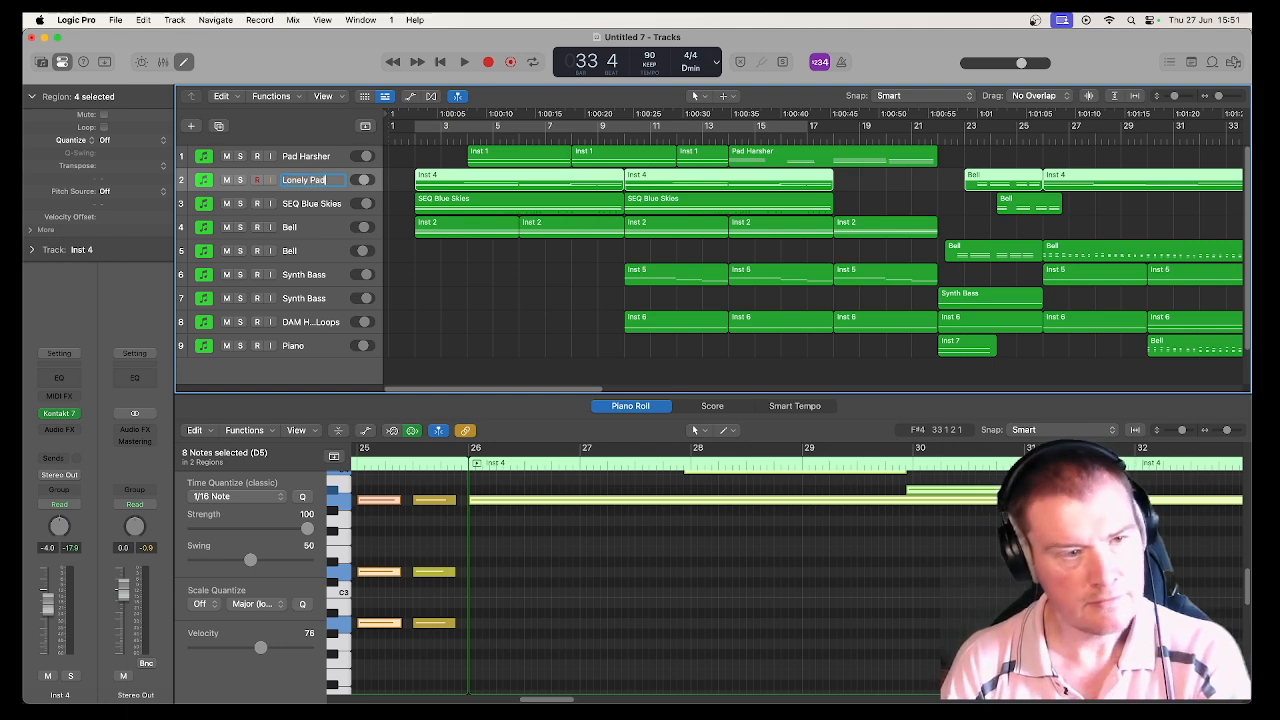
key(Return)
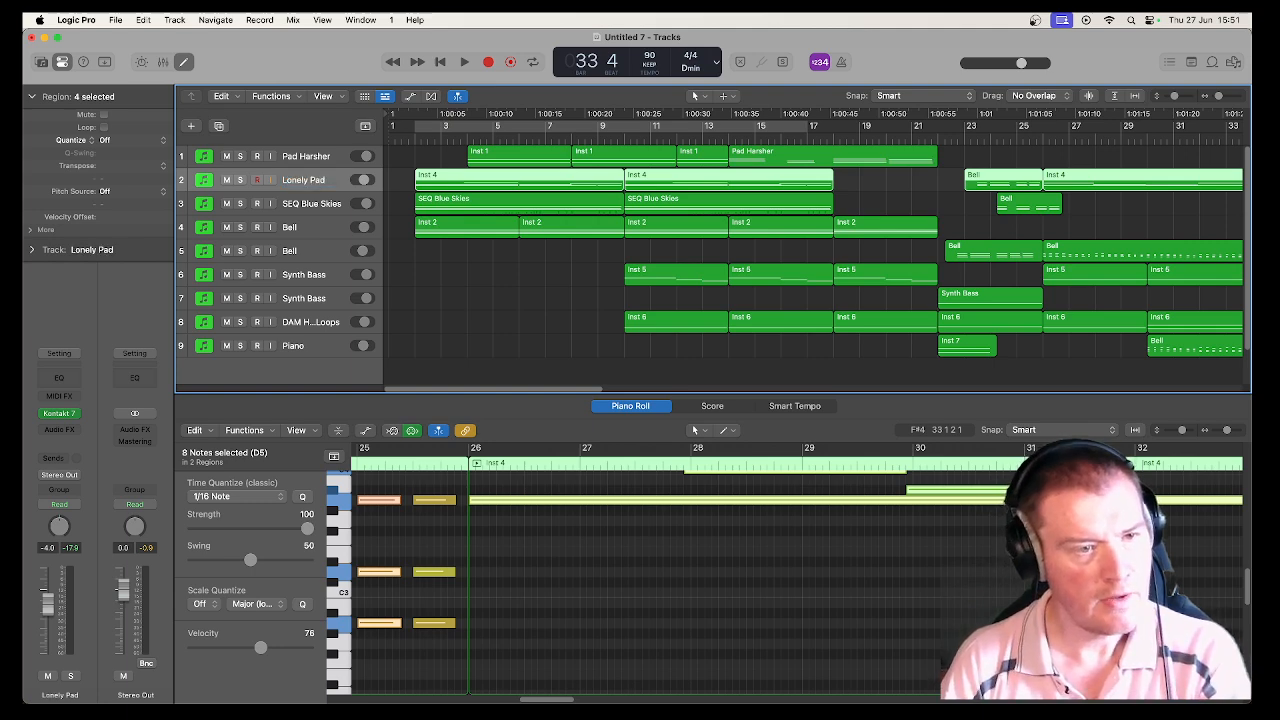
Give both Bell tracks the red keyboard-on-stand icon from the Keyboards category.
click(320, 205)
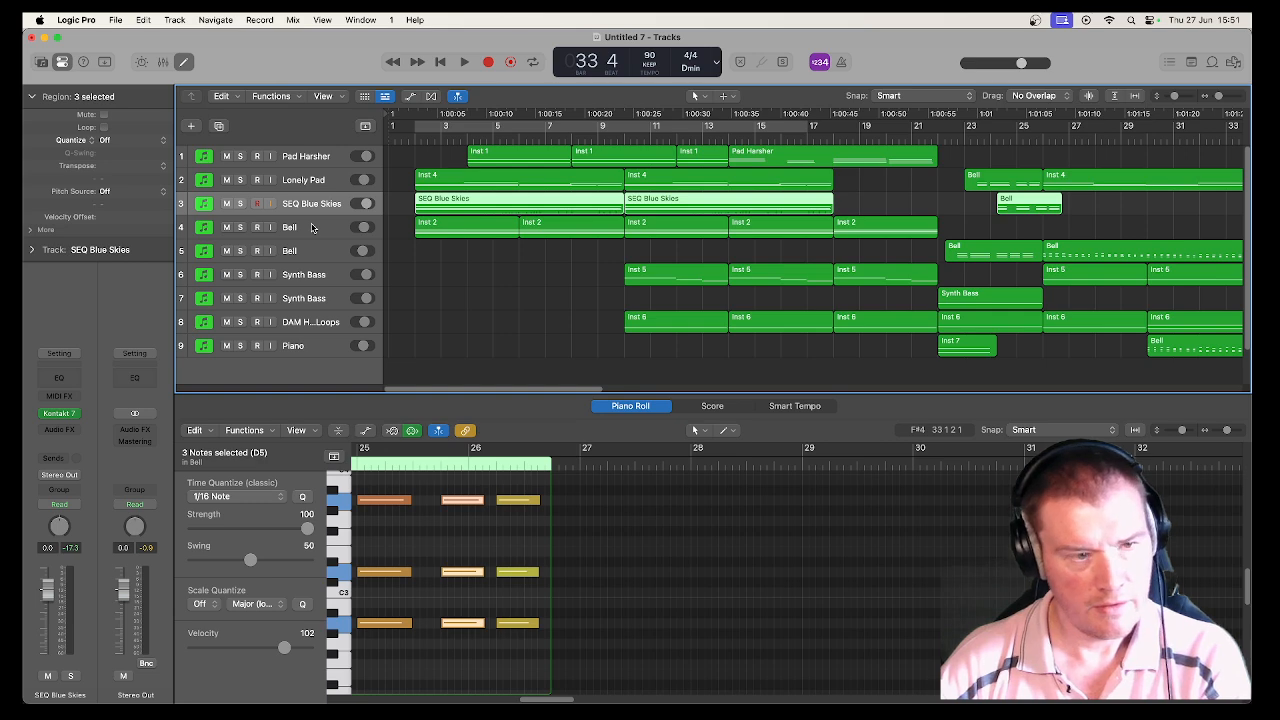
click(311, 227)
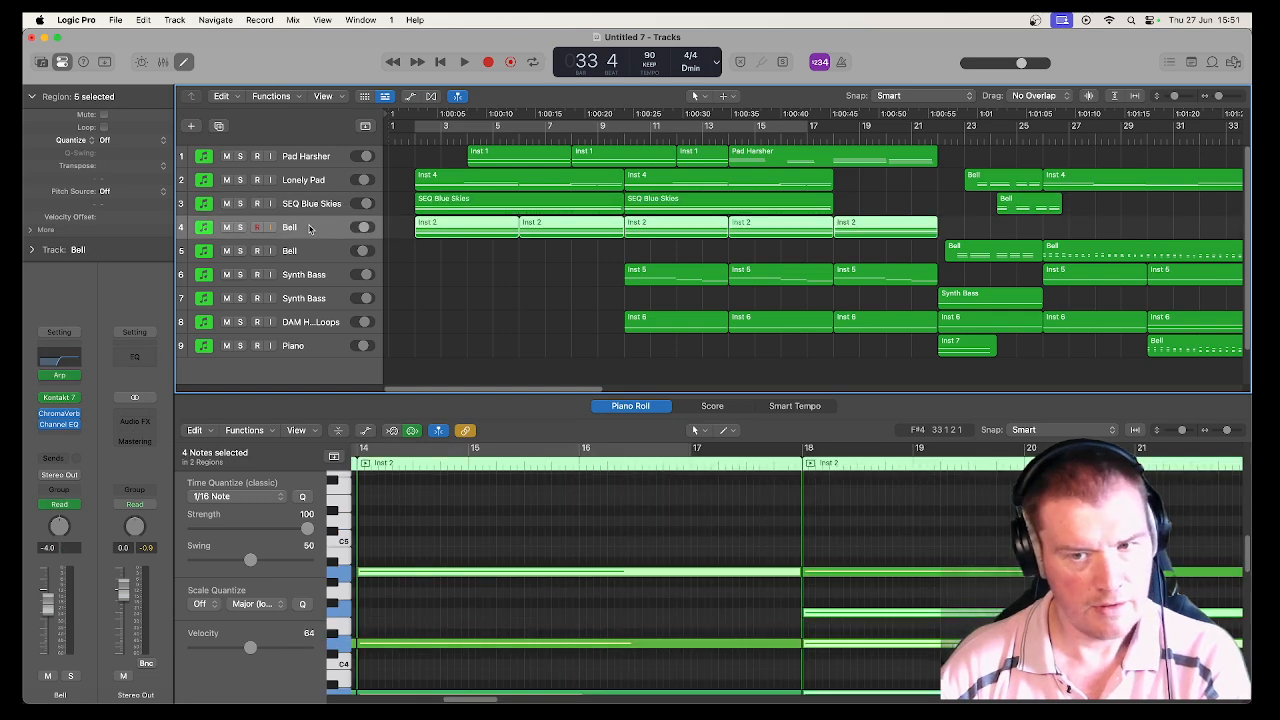
shift+click(310, 251)
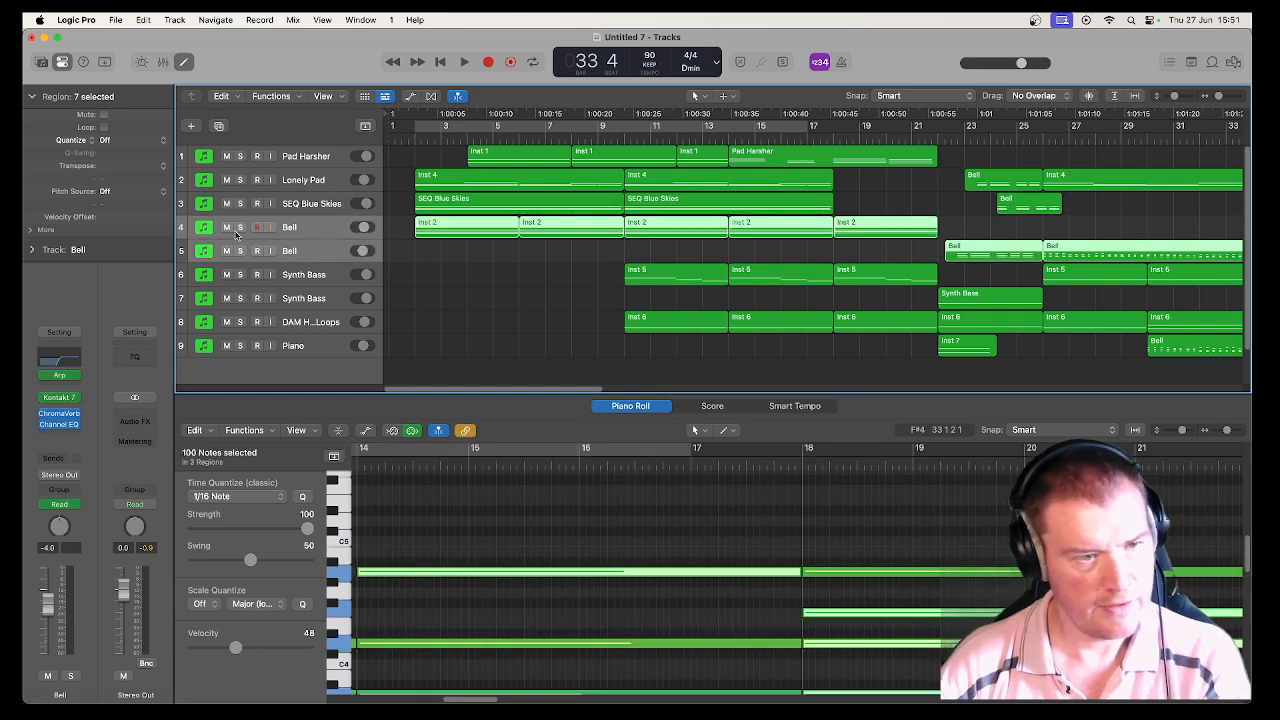
right_click(199, 228)
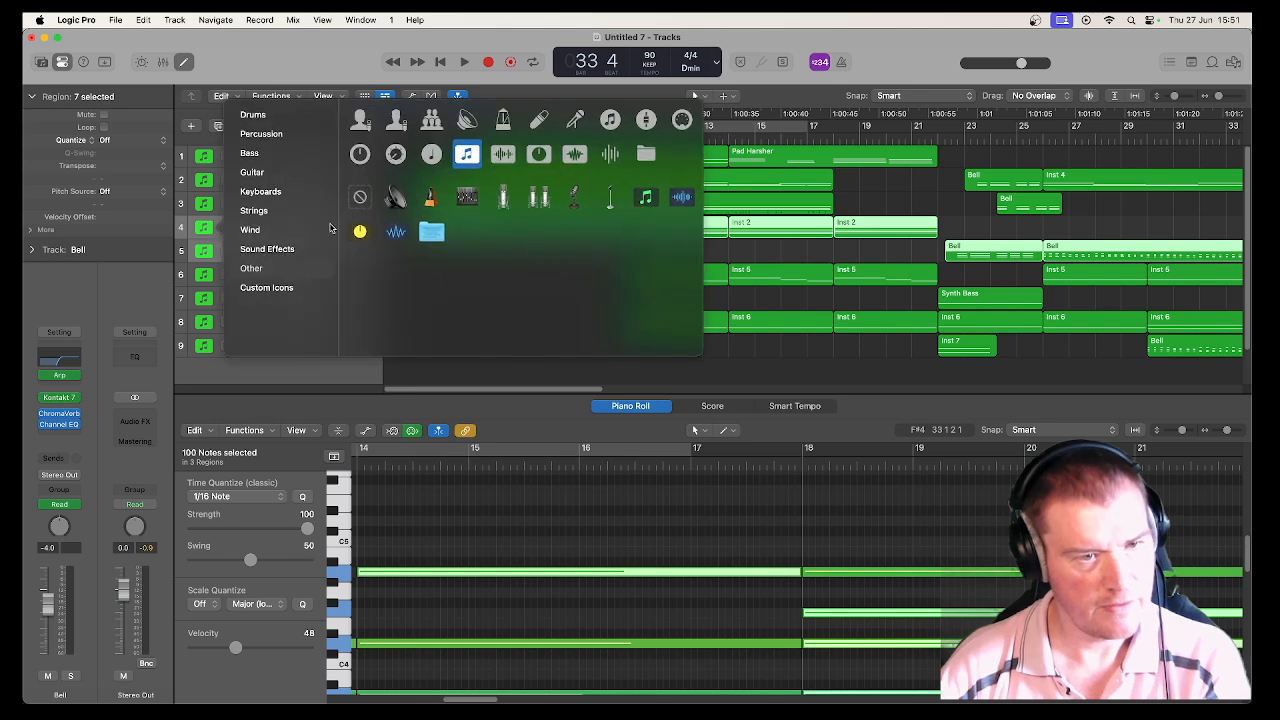
mouse_move(273, 193)
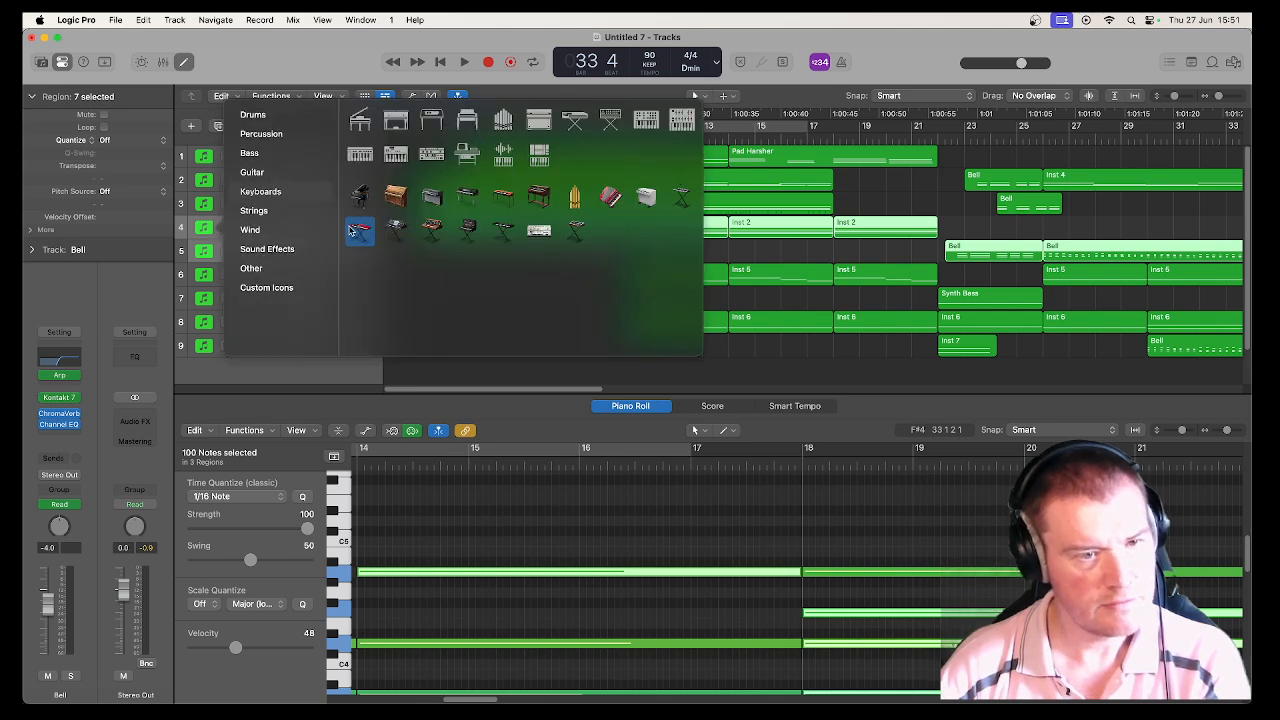
click(356, 229)
Give both Synth Bass tracks the dark synthesizer-on-stand icon from the Keyboards category.
click(293, 280)
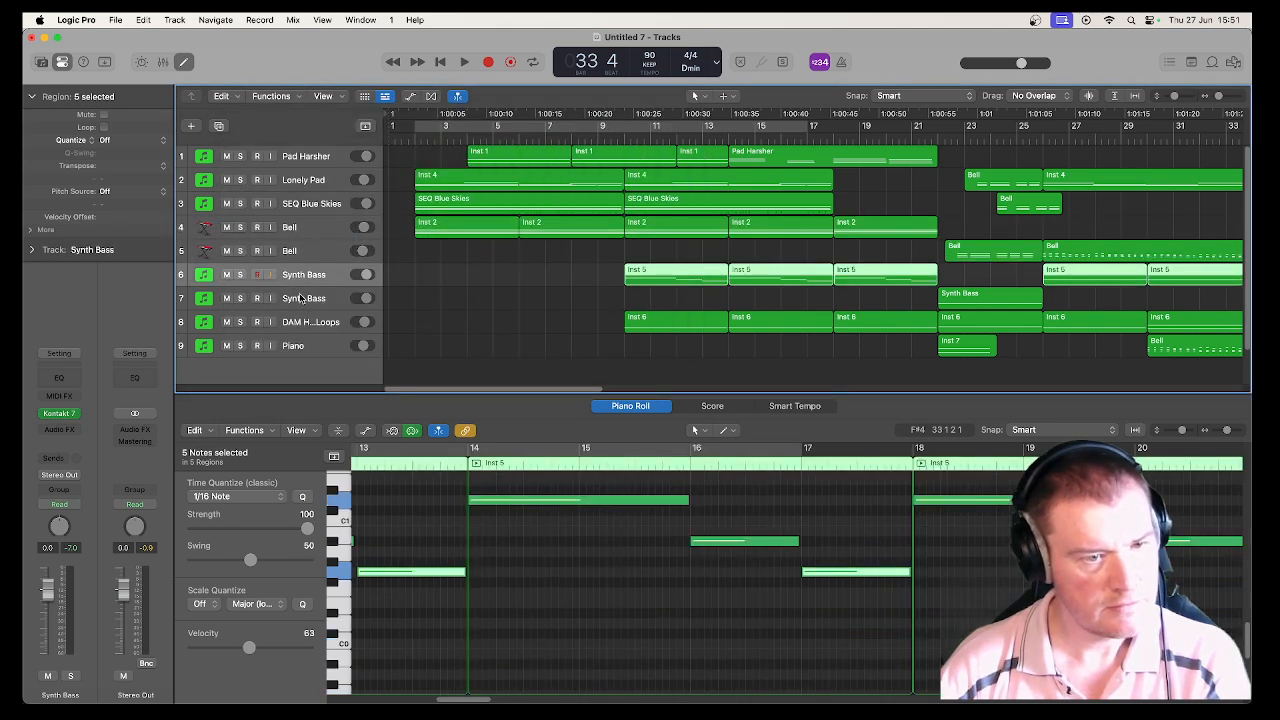
right_click(207, 277)
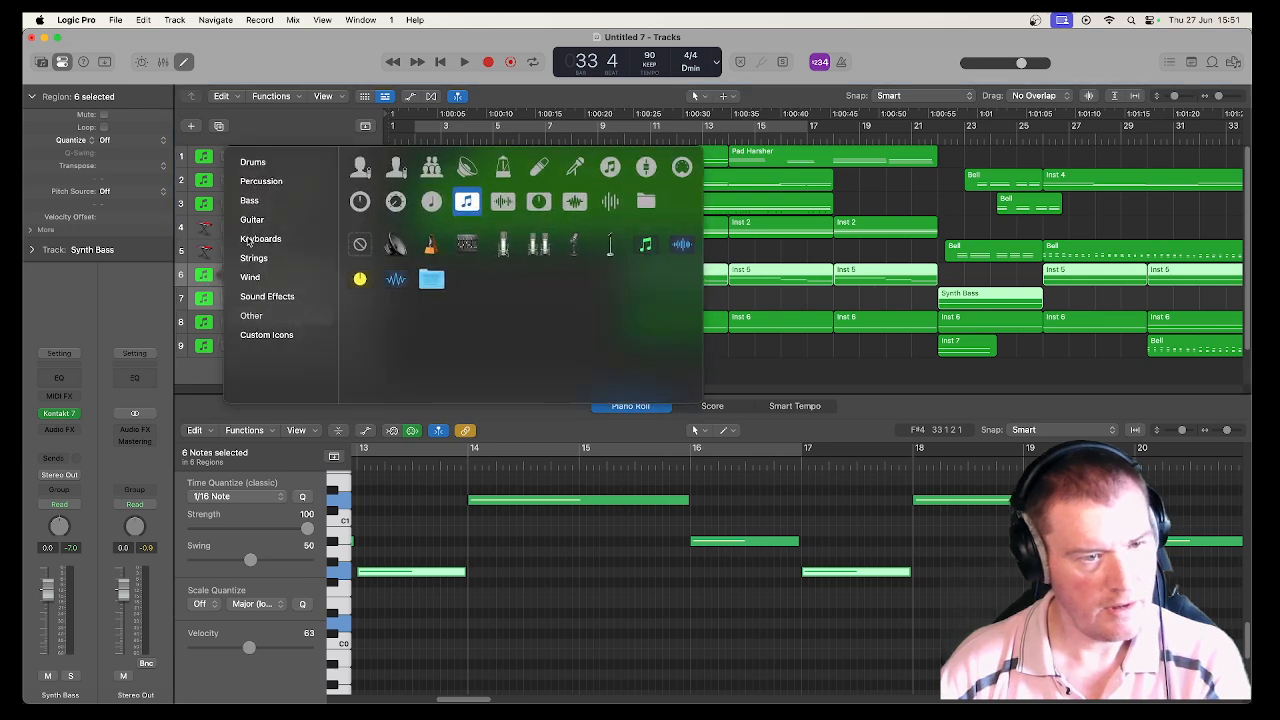
mouse_move(251, 240)
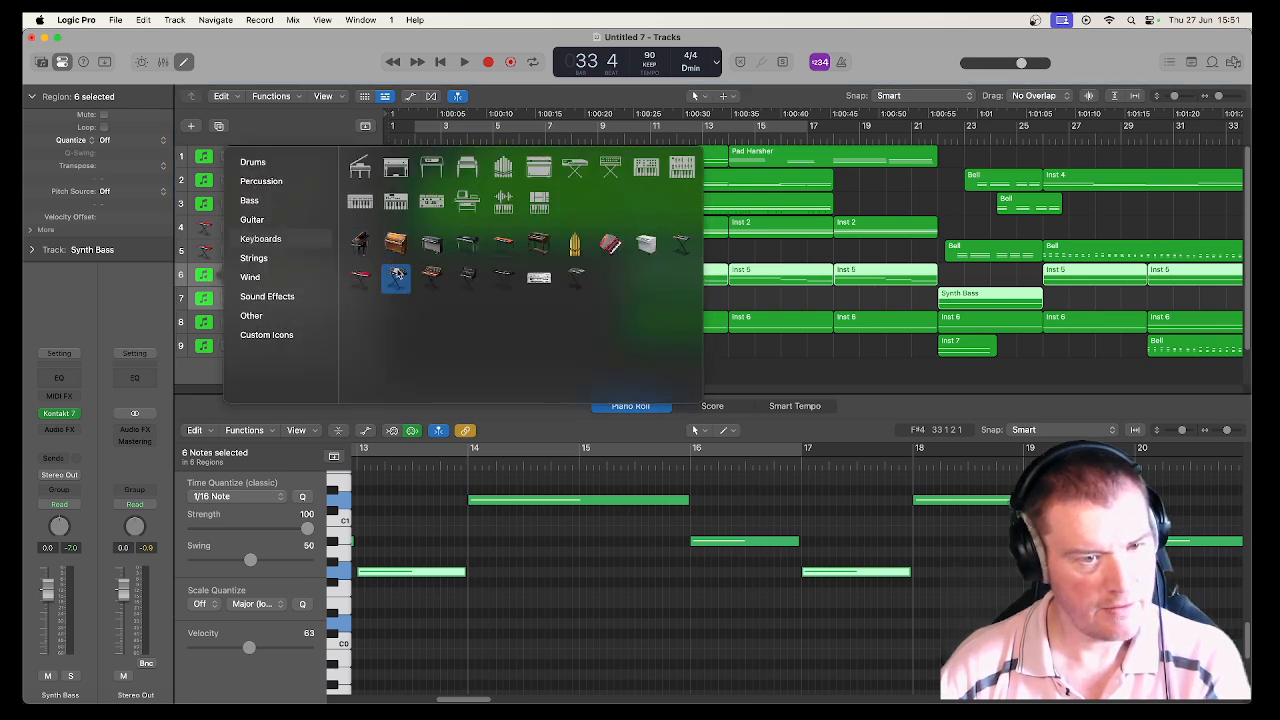
click(397, 275)
Give the DAM High Loops track the crossed-sticks icon from the Percussion category.
click(265, 322)
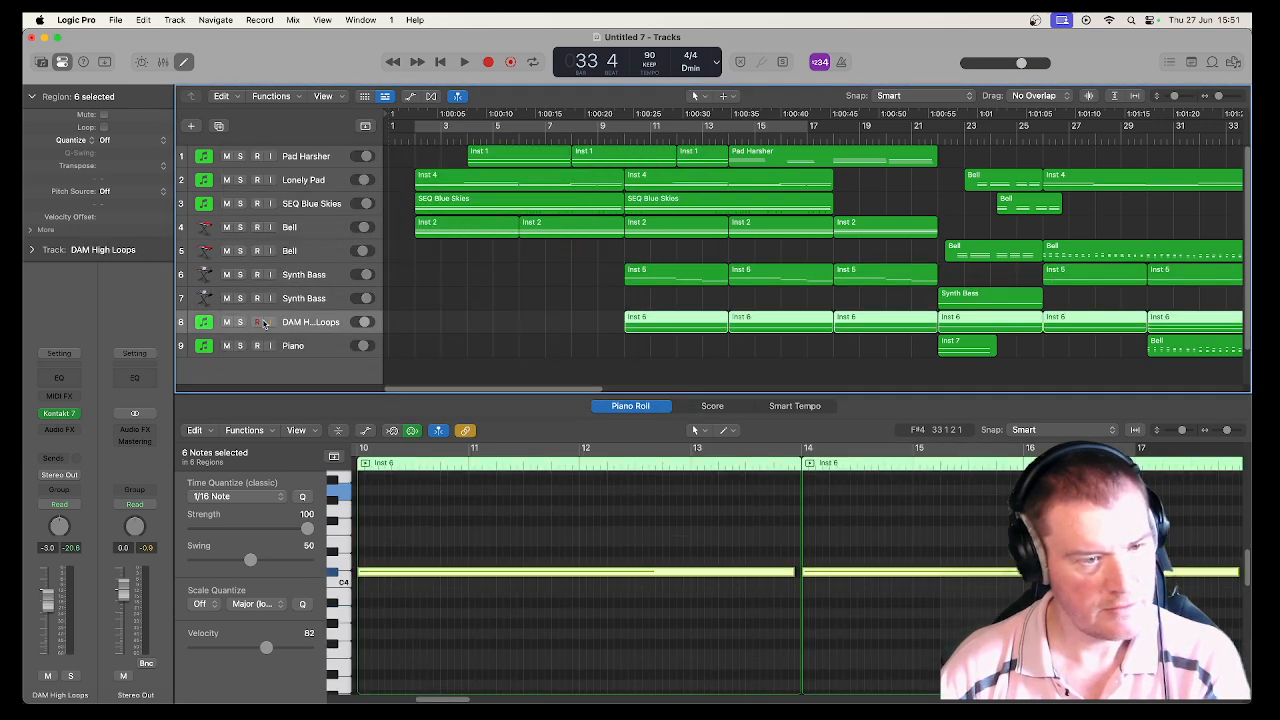
right_click(208, 322)
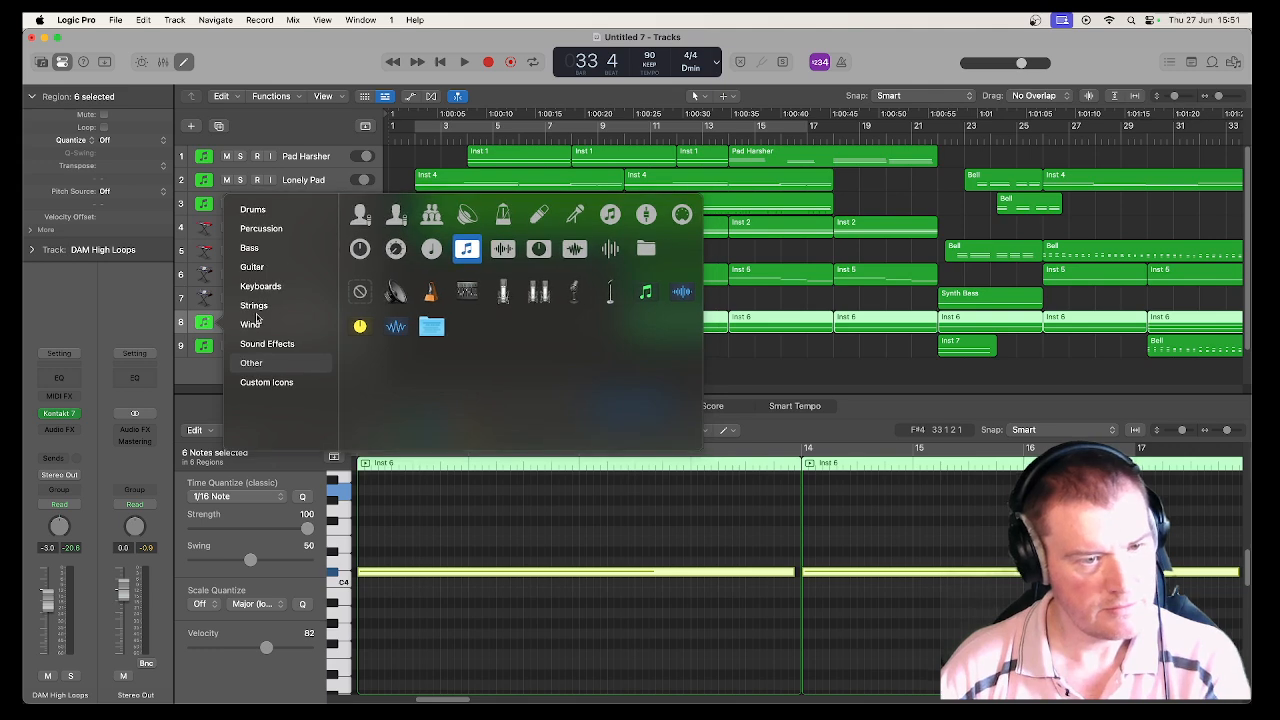
click(270, 230)
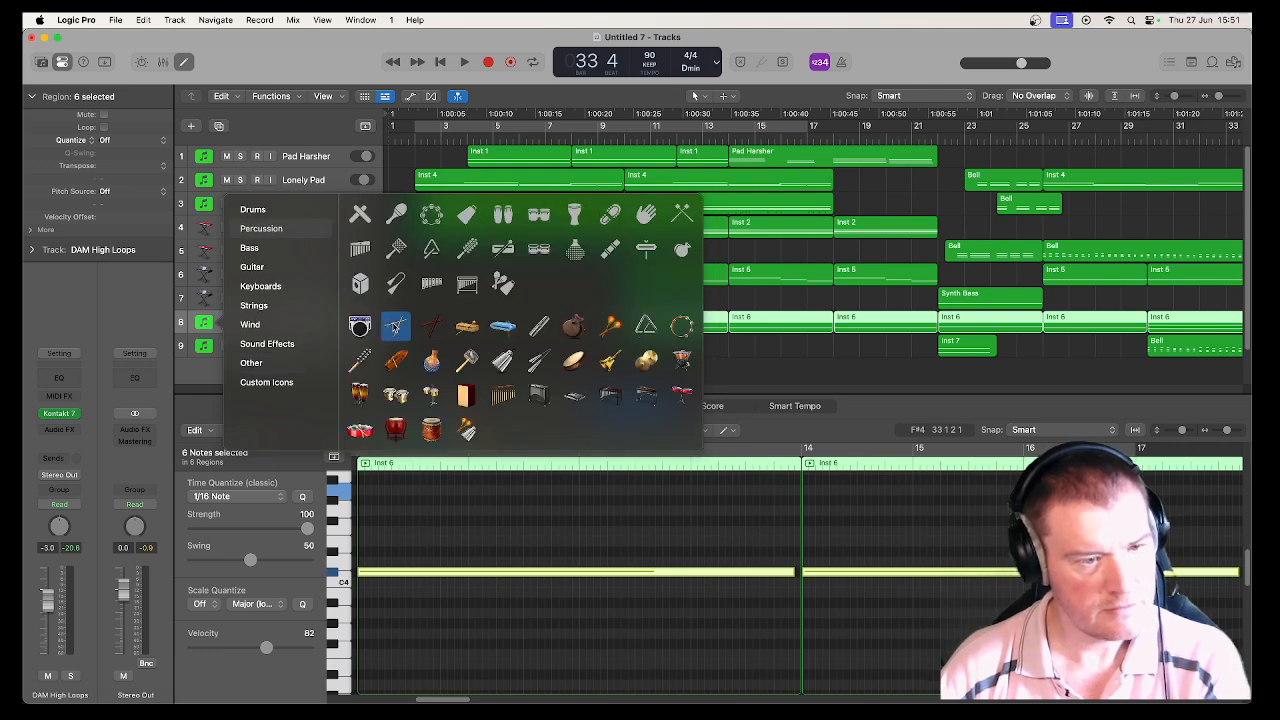
click(396, 328)
Give the Piano track the black grand piano icon from the Keyboards category.
right_click(206, 347)
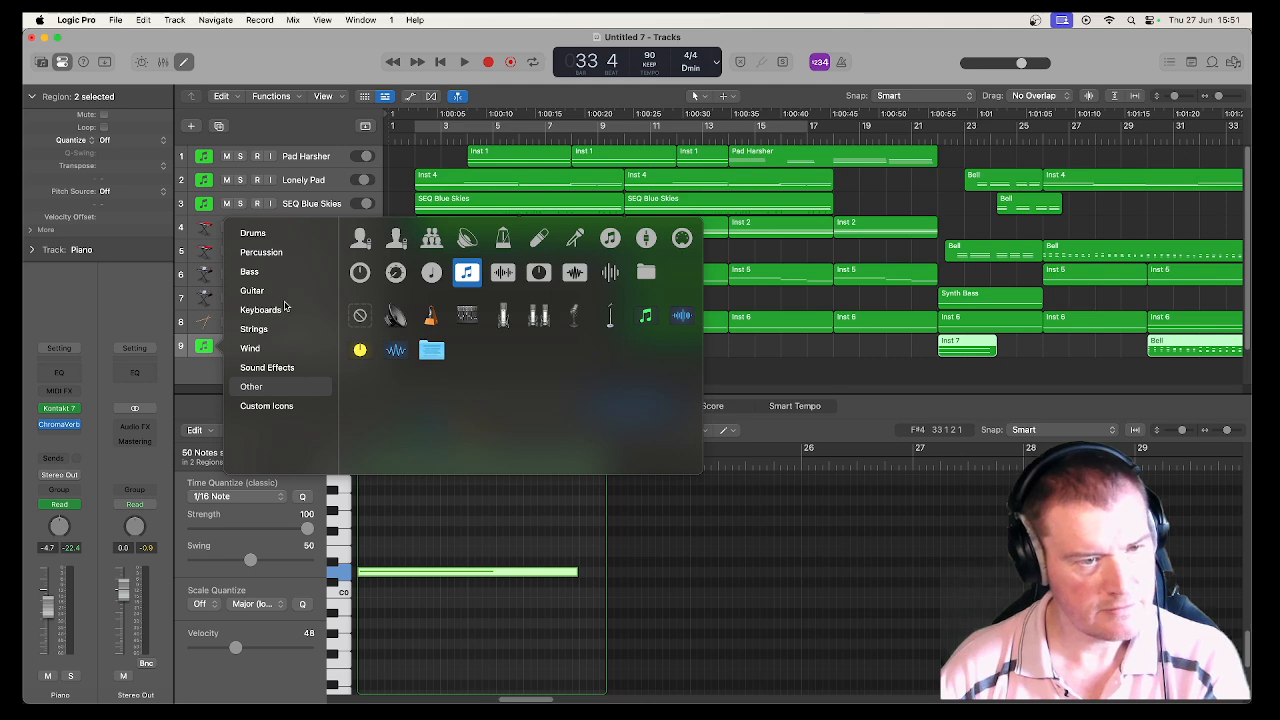
click(286, 310)
click(366, 317)
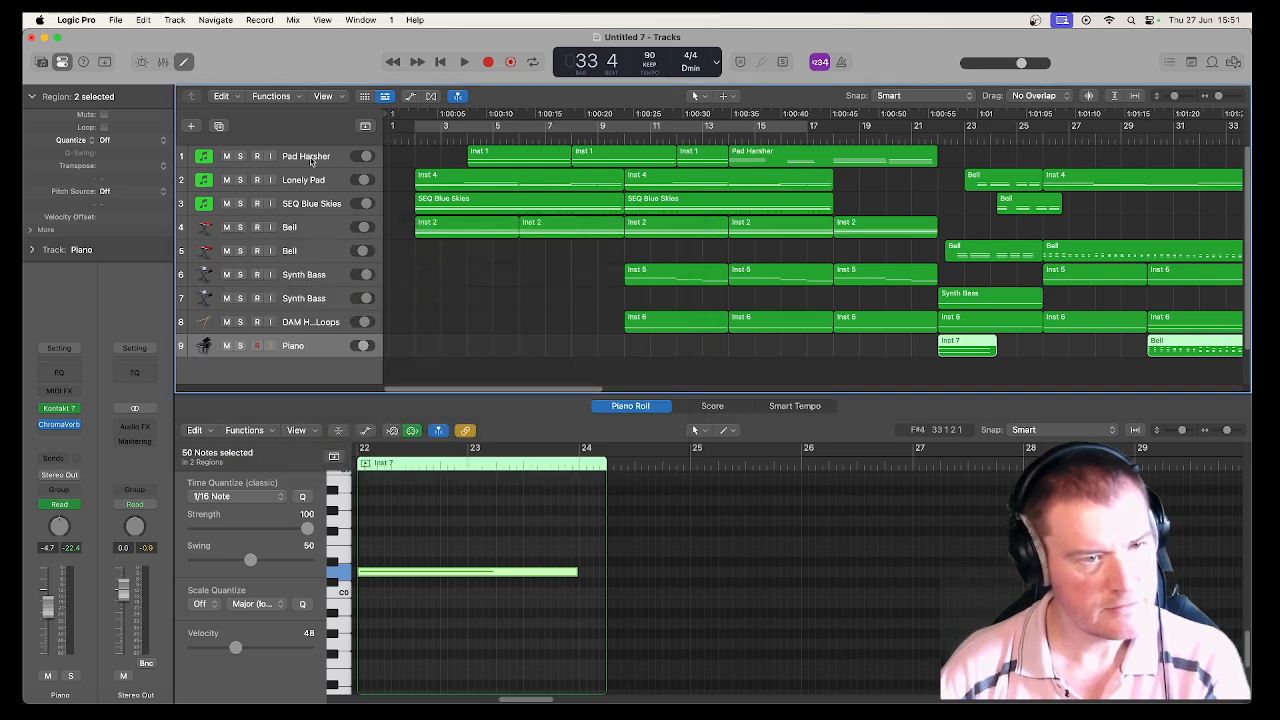
Give the Pad Harsher, Lonely Pad and SEQ Blue Skies tracks a wood-coloured synthesizer icon from the Keyboards category.
click(310, 160)
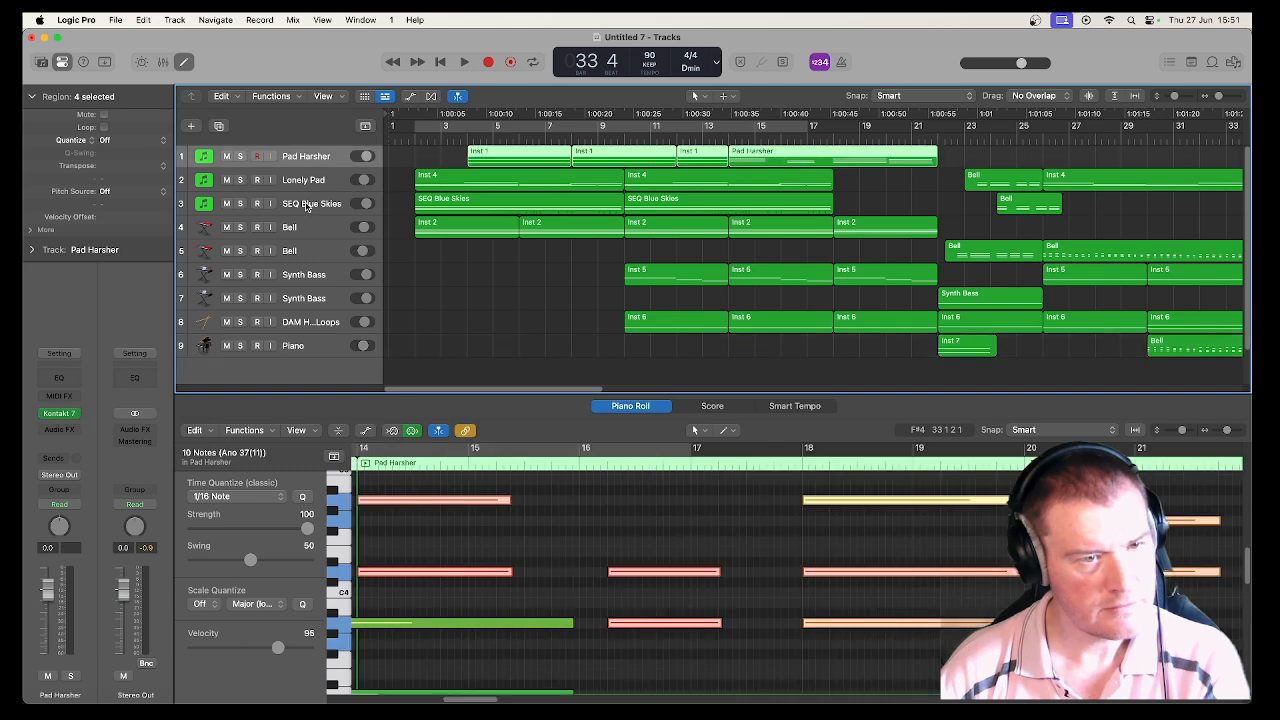
shift+click(307, 206)
click(205, 181)
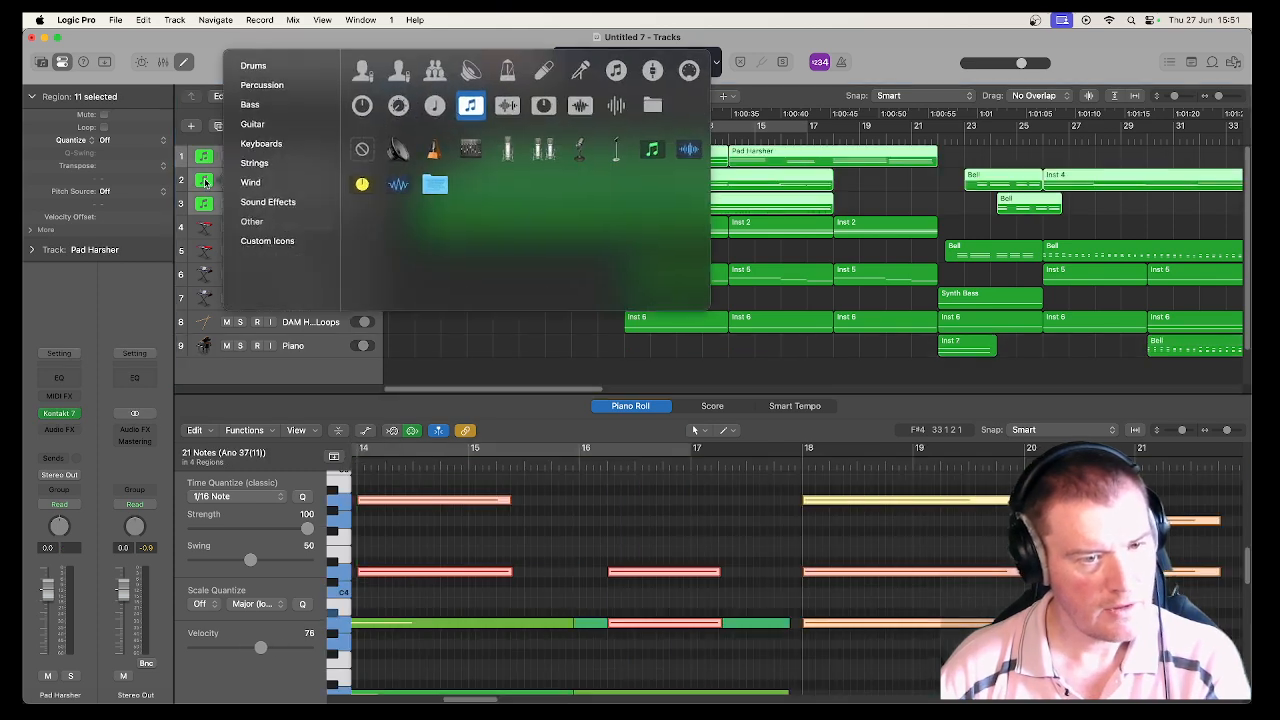
click(293, 153)
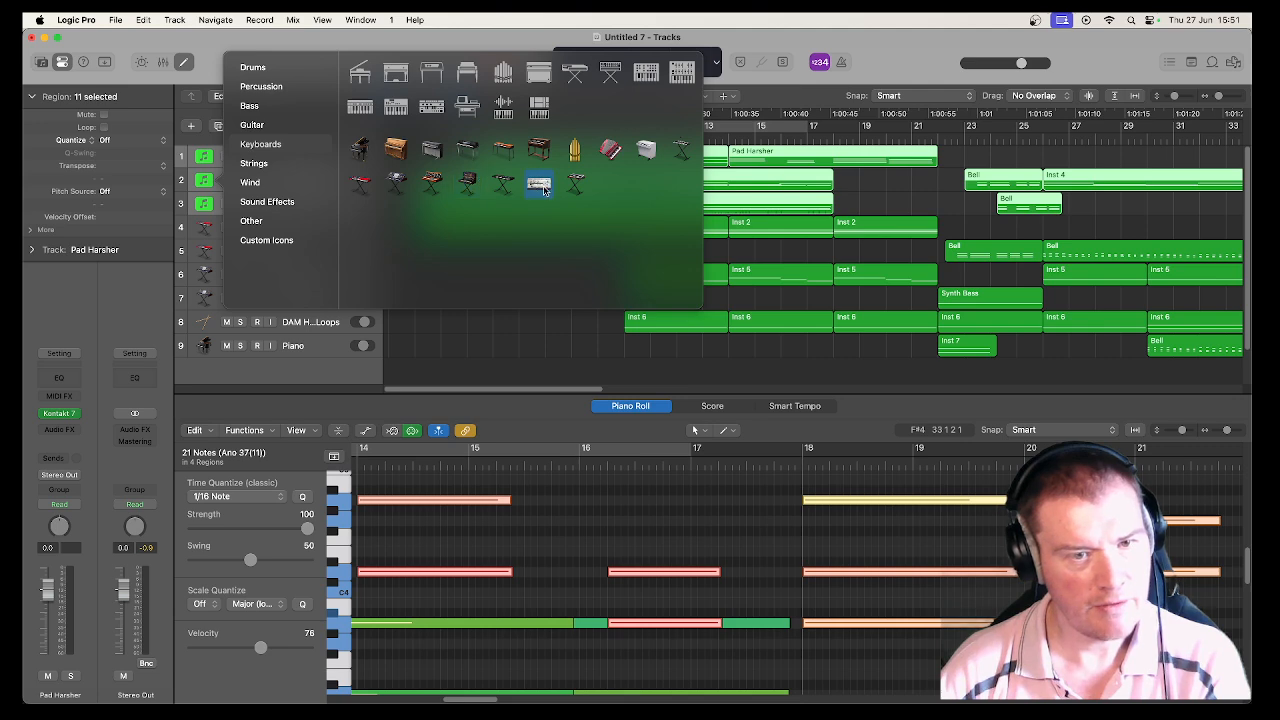
click(437, 183)
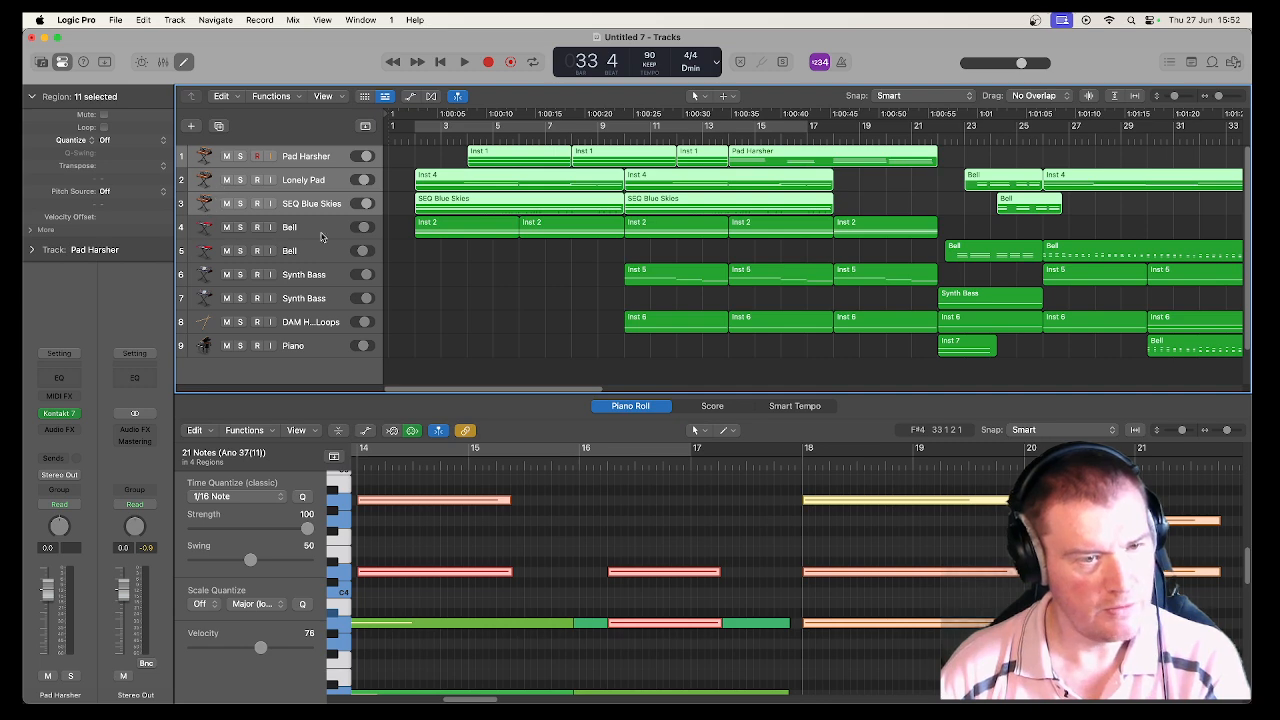
click(399, 203)
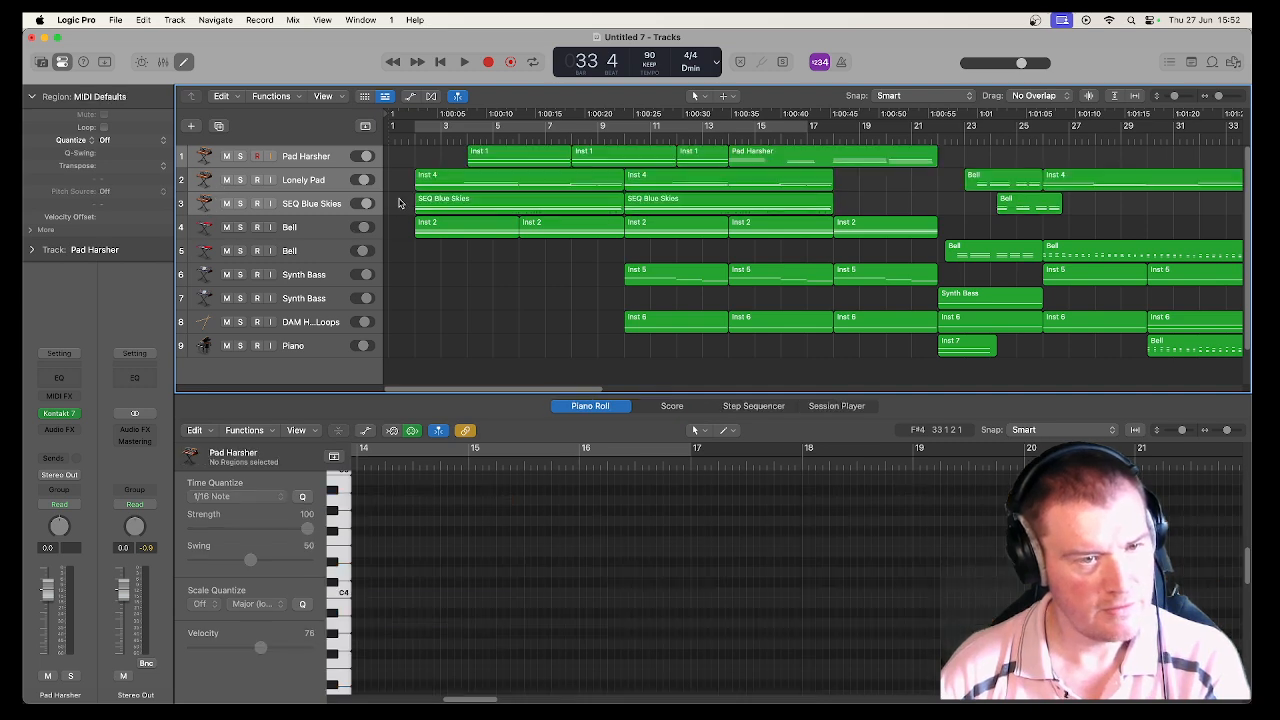
Assign a bright purple track colour to Pad Harsher, Lonely Pad and SEQ Blue Skies.
right_click(320, 215)
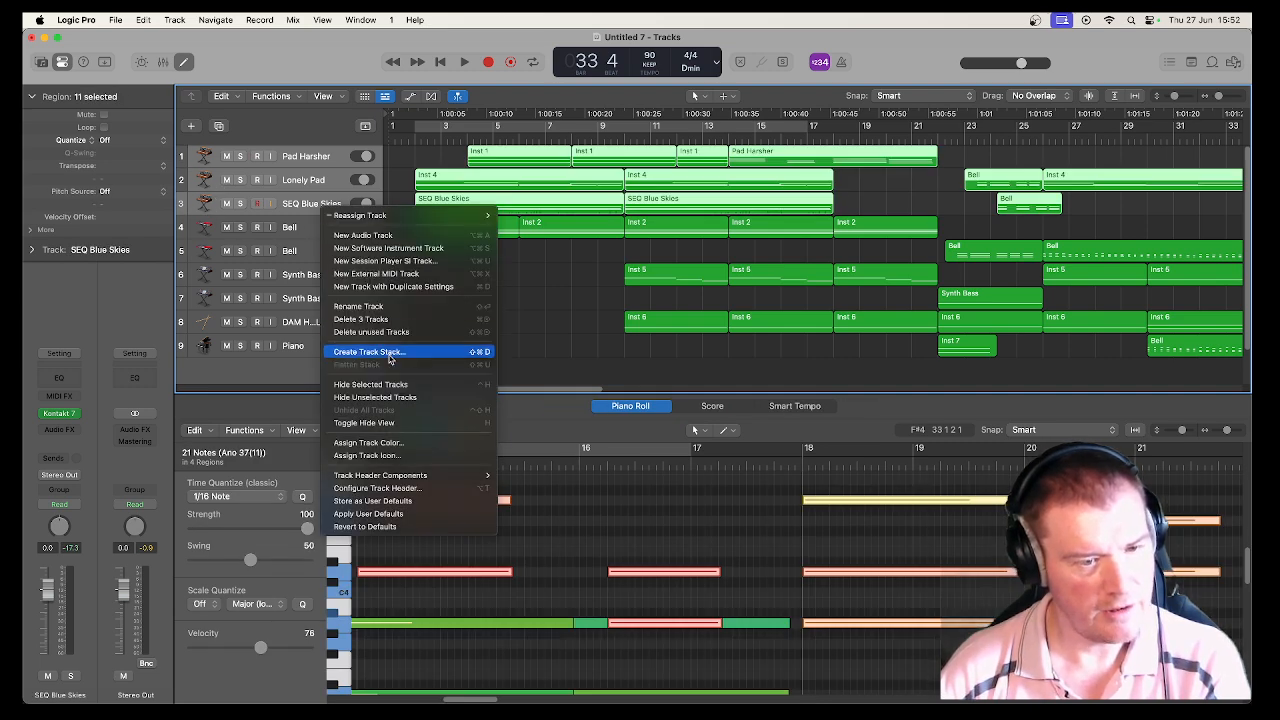
click(401, 443)
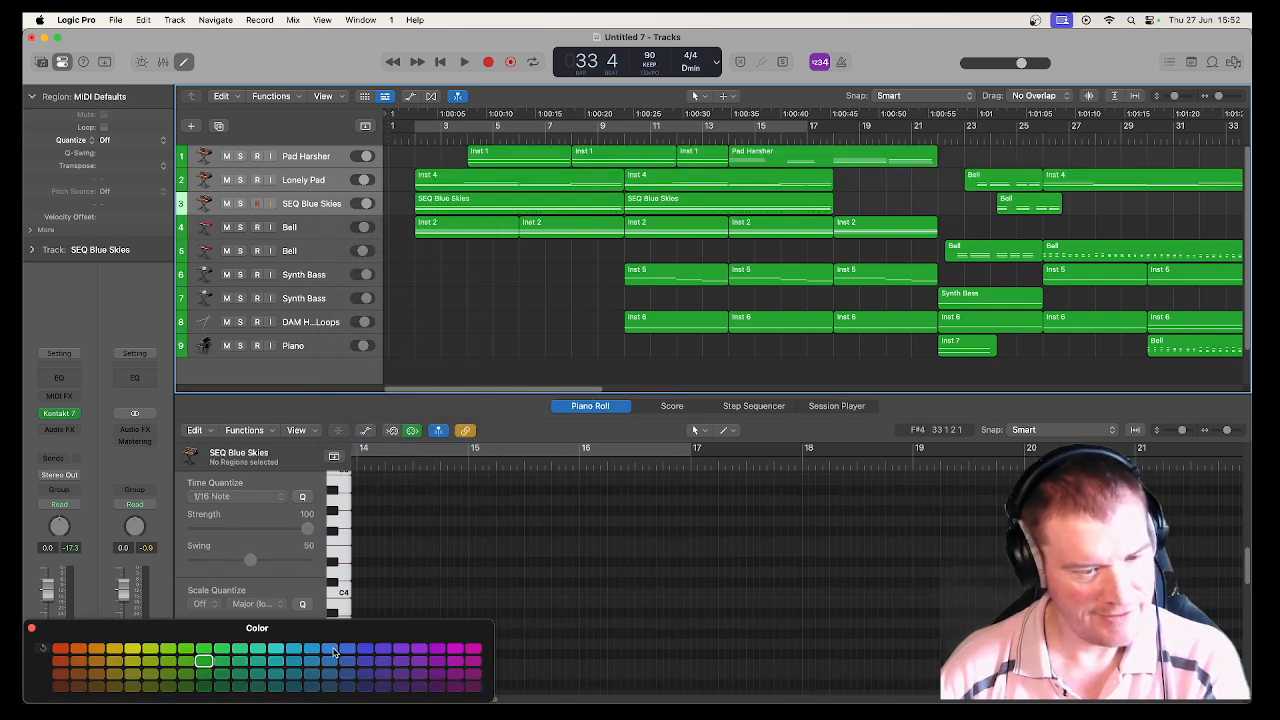
click(366, 649)
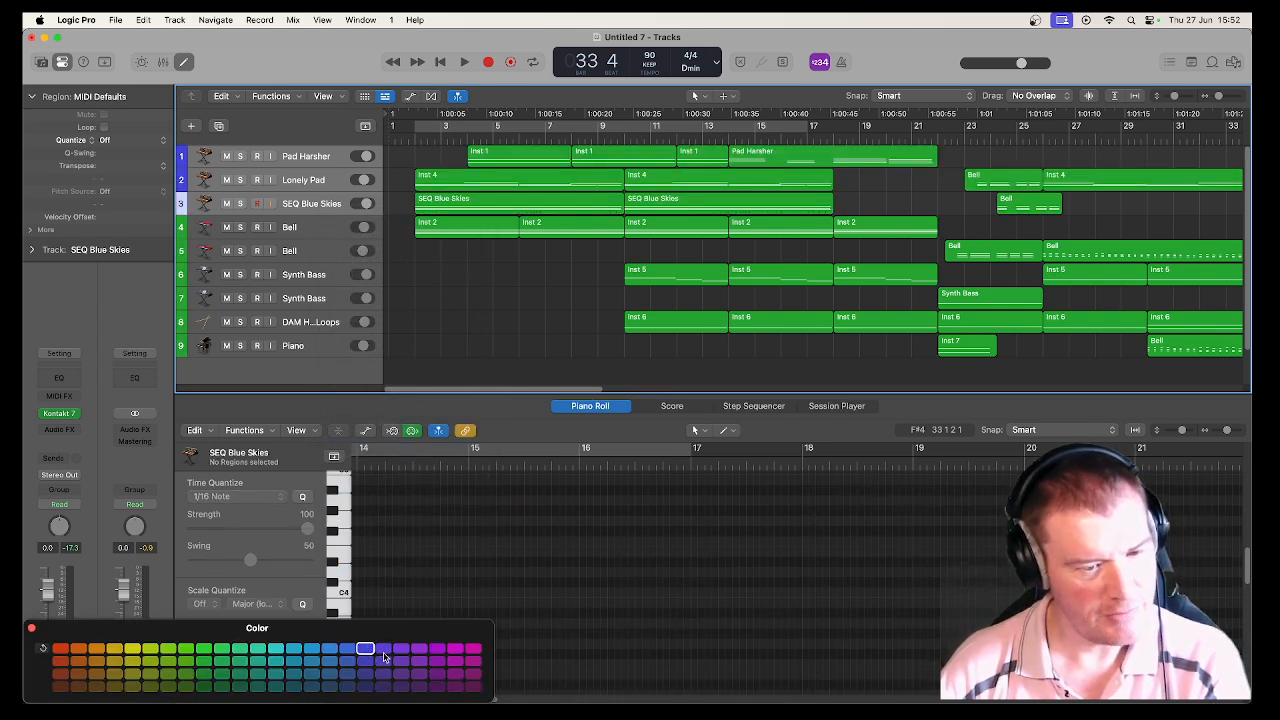
click(401, 649)
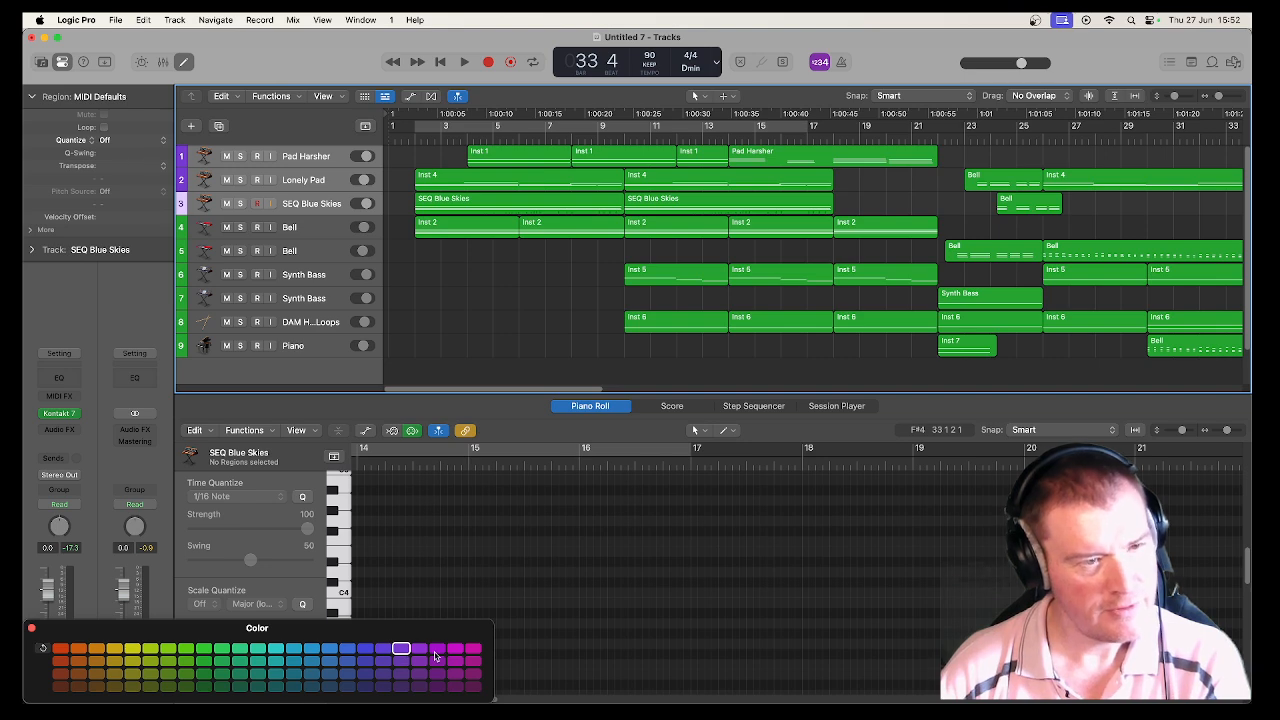
Assign a blue-violet track colour to both Bell tracks.
click(318, 230)
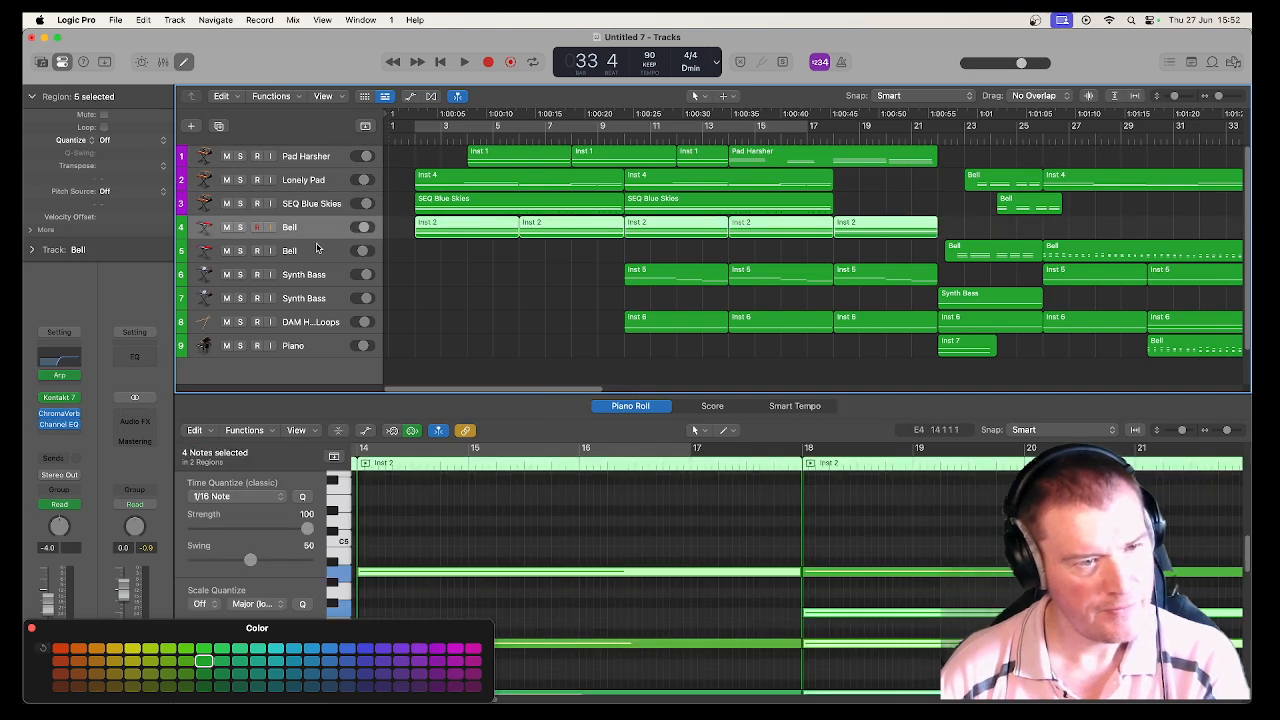
shift+click(317, 250)
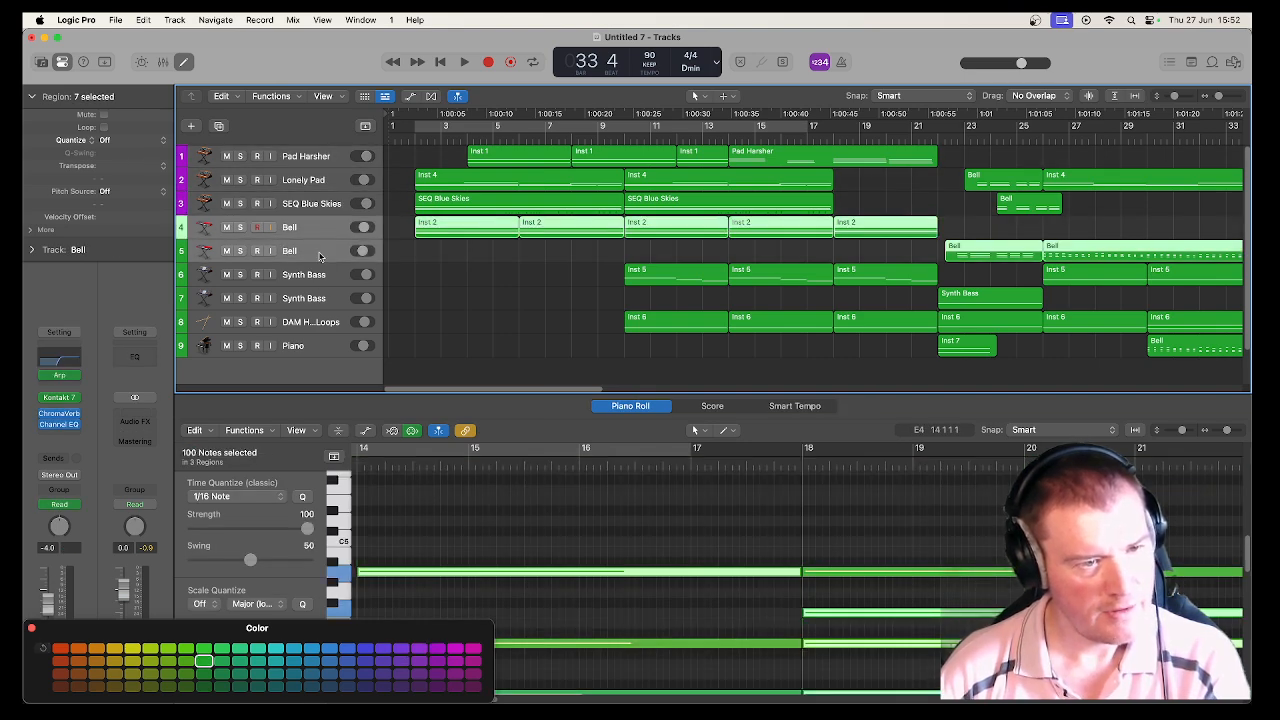
right_click(319, 256)
click(403, 487)
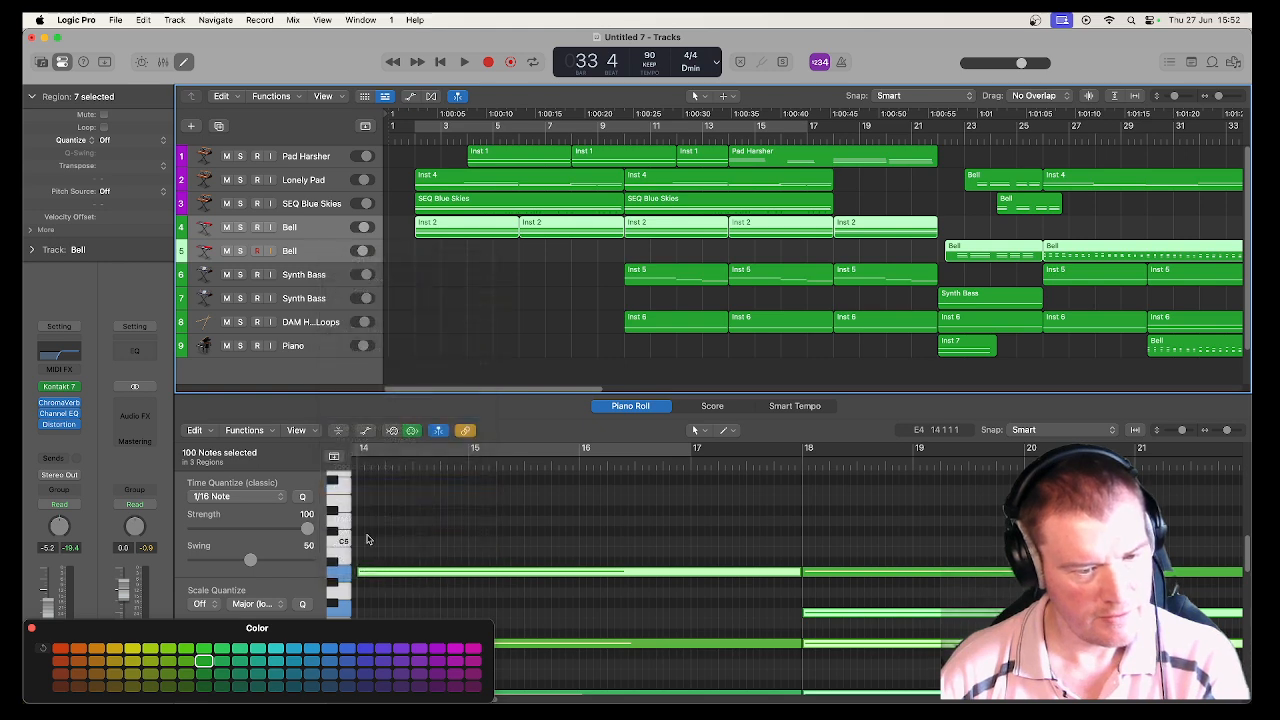
click(383, 662)
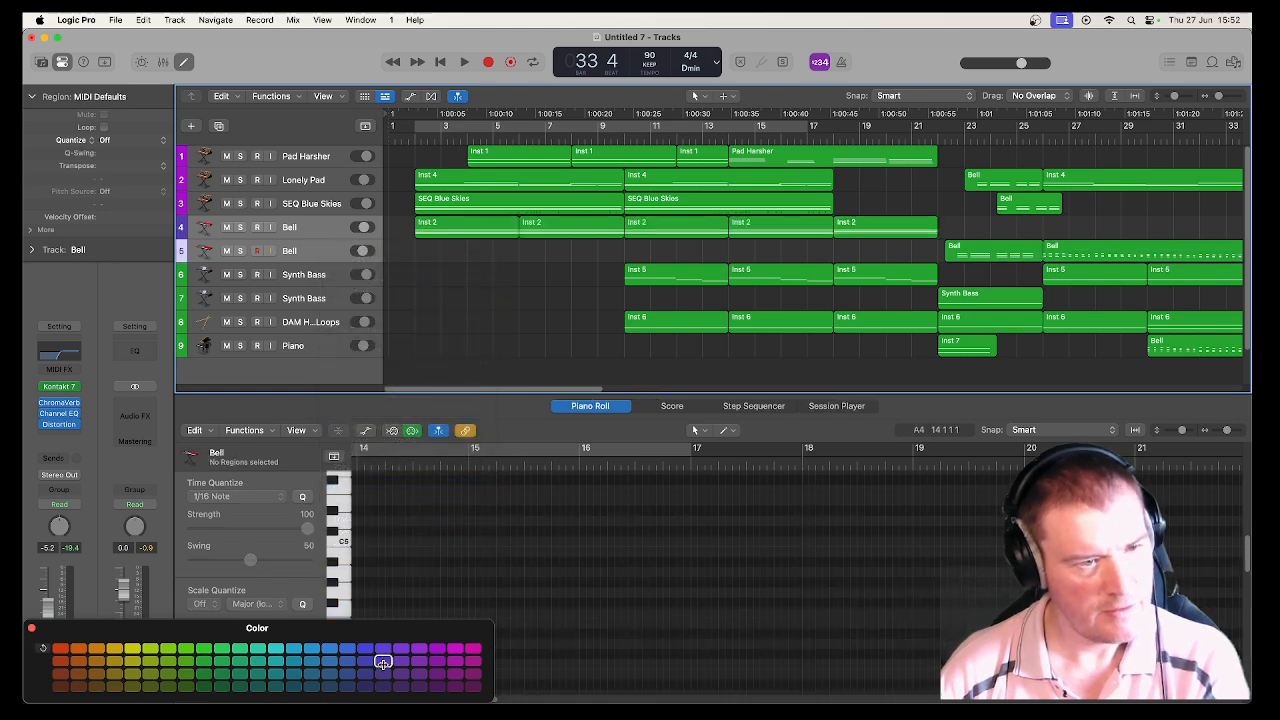
Assign a golden yellow track colour to both Synth Bass tracks.
click(319, 283)
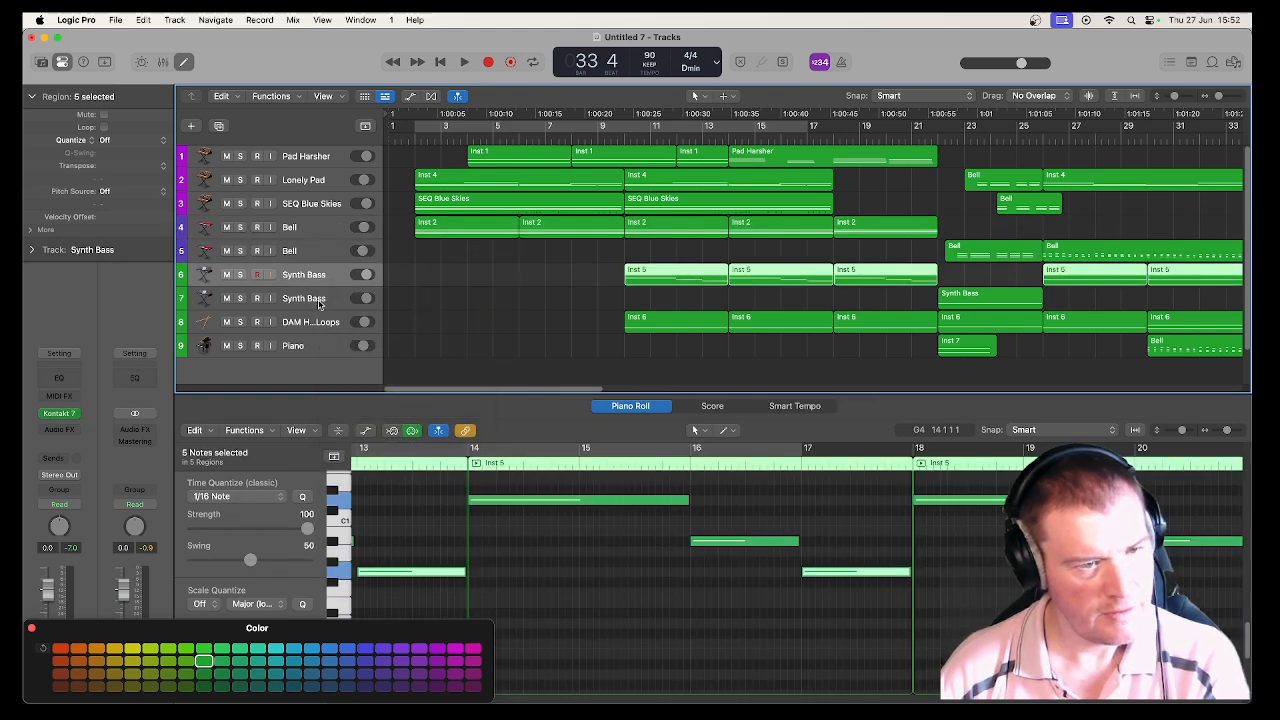
shift+click(320, 304)
right_click(320, 304)
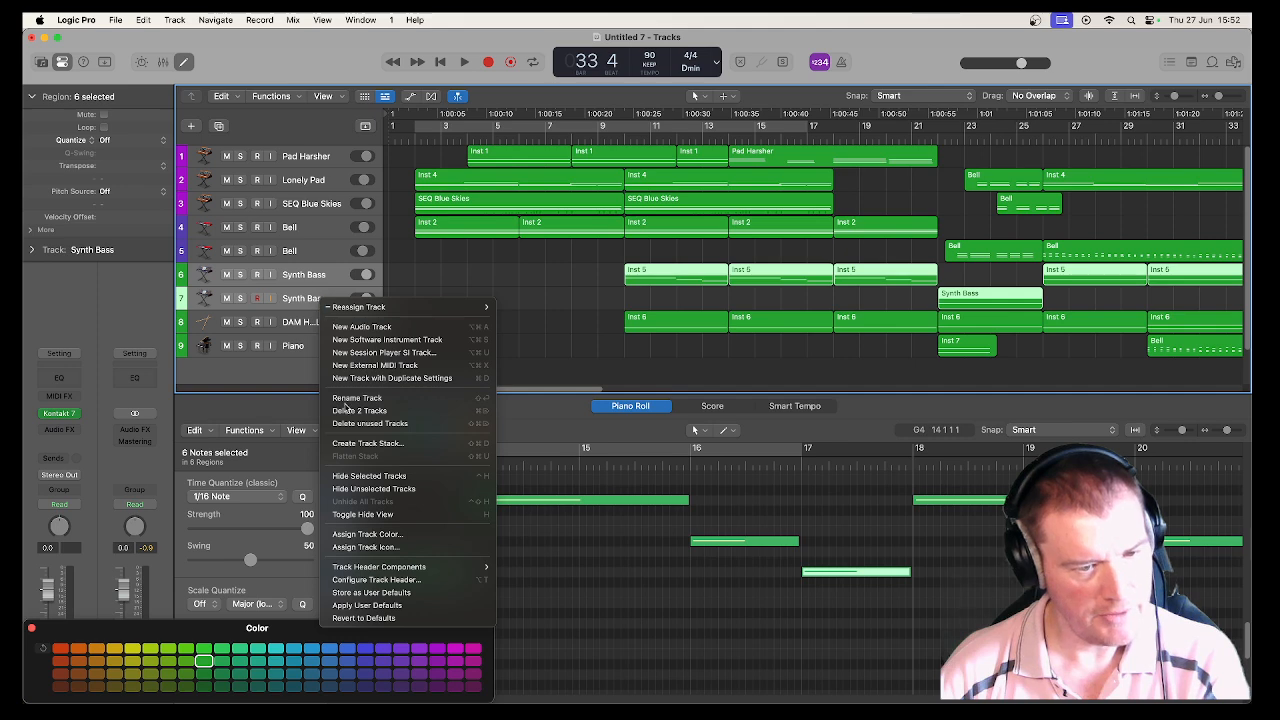
click(380, 534)
click(115, 648)
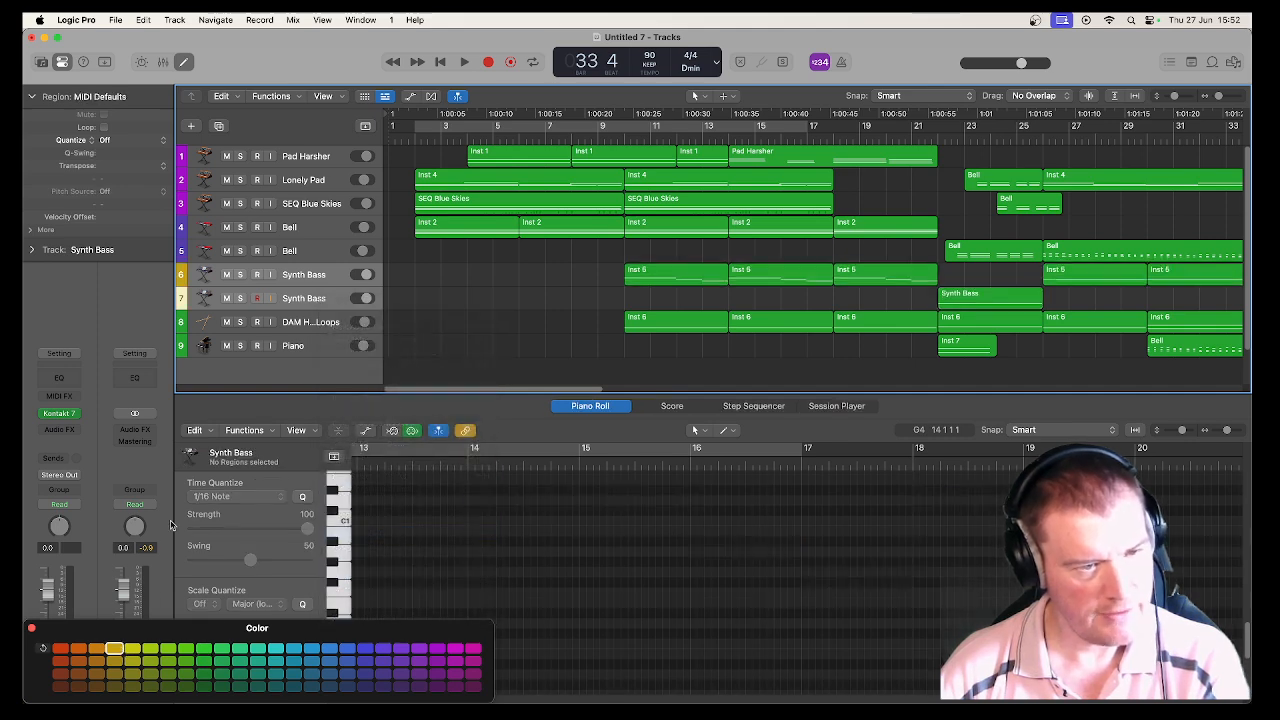
Assign a dark magenta track colour to the DAM High Loops track.
click(300, 323)
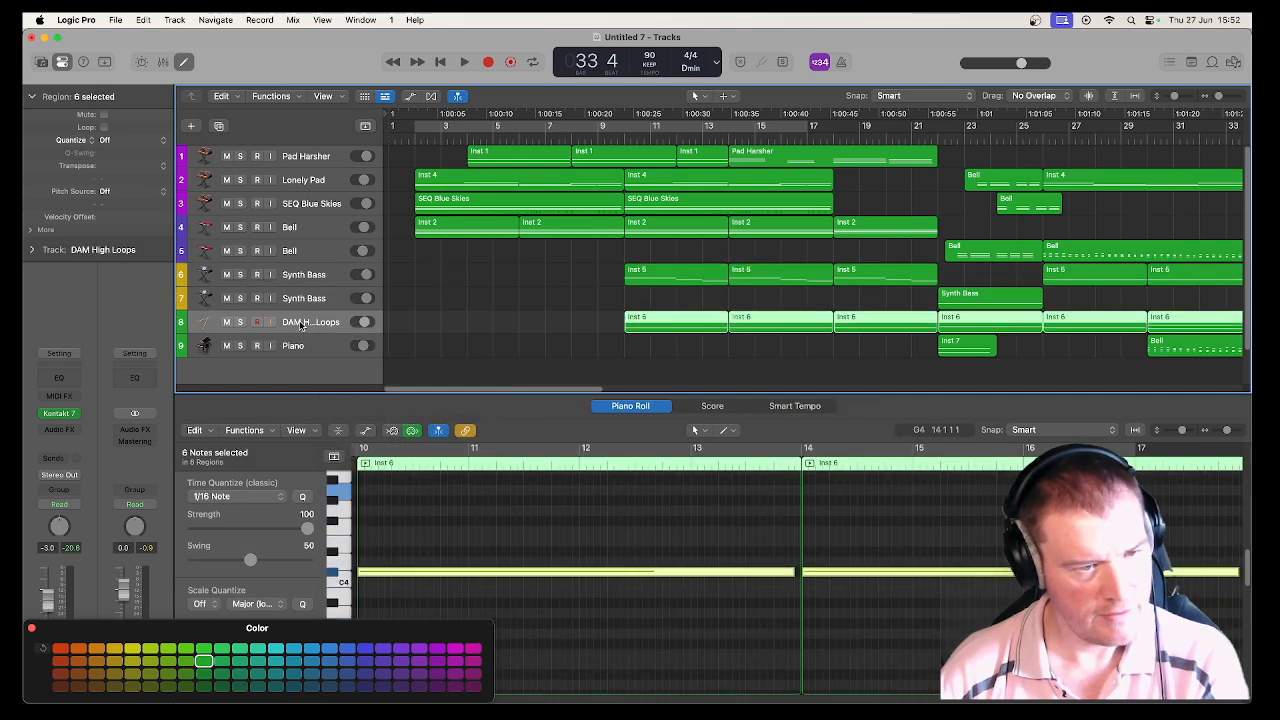
right_click(300, 323)
click(336, 555)
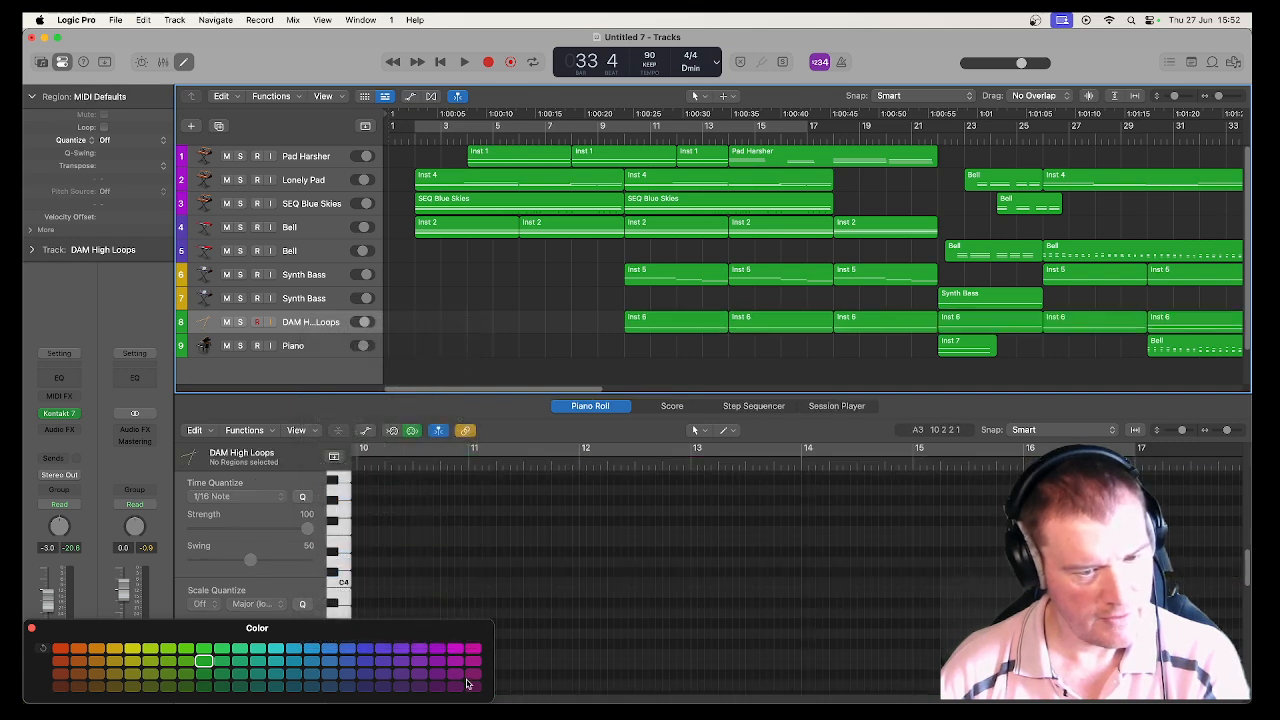
click(473, 676)
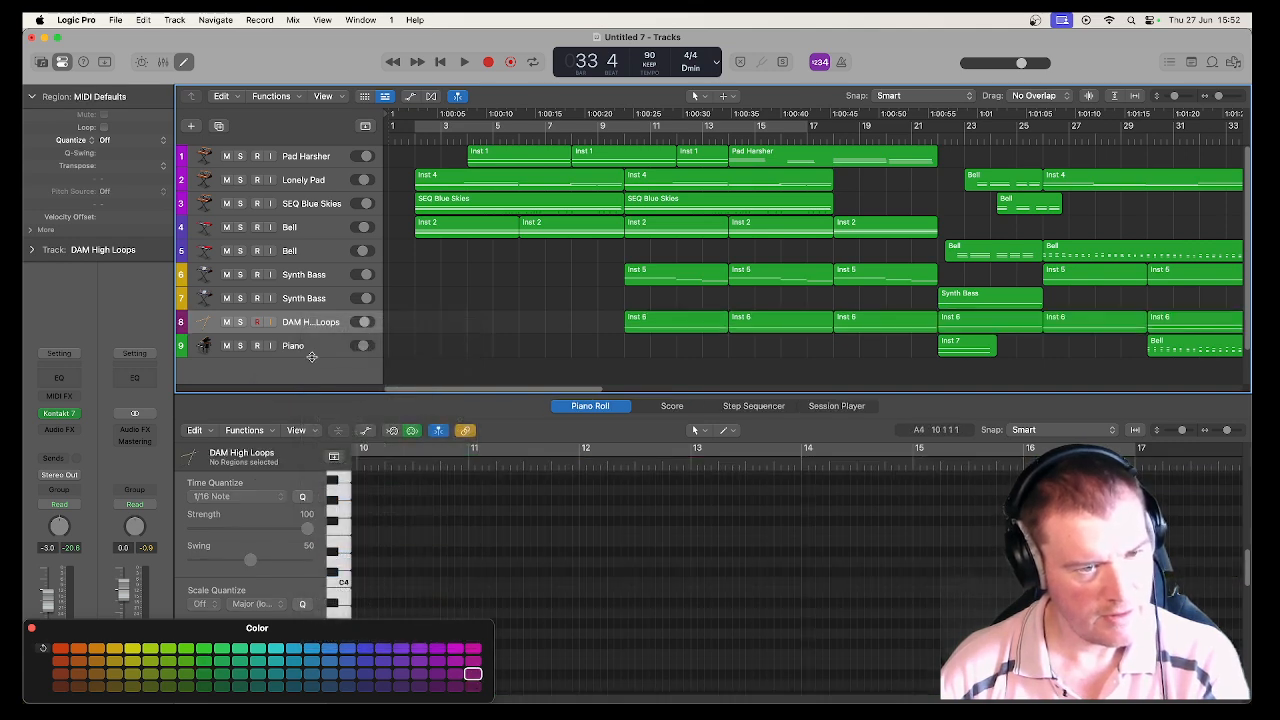
Assign a bright orange-red track colour to Piano and widen the track headers to fit the full track names and volume sliders.
click(307, 347)
right_click(307, 348)
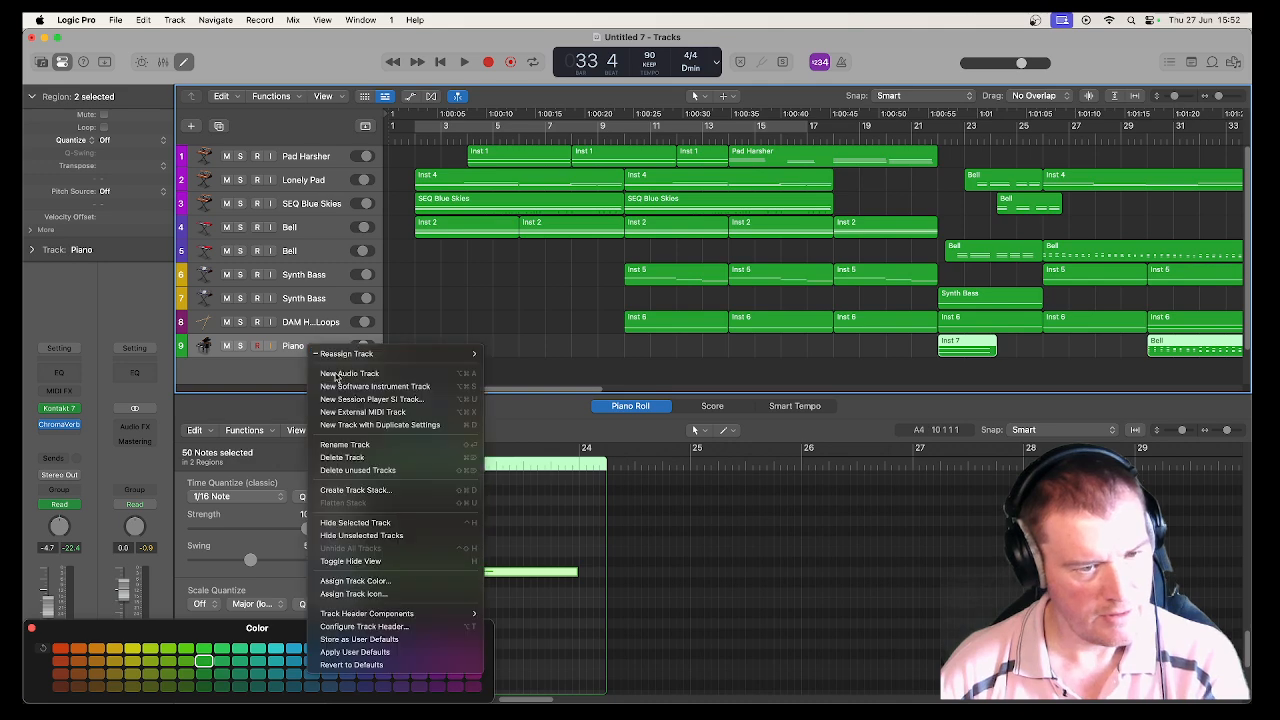
click(414, 577)
click(59, 649)
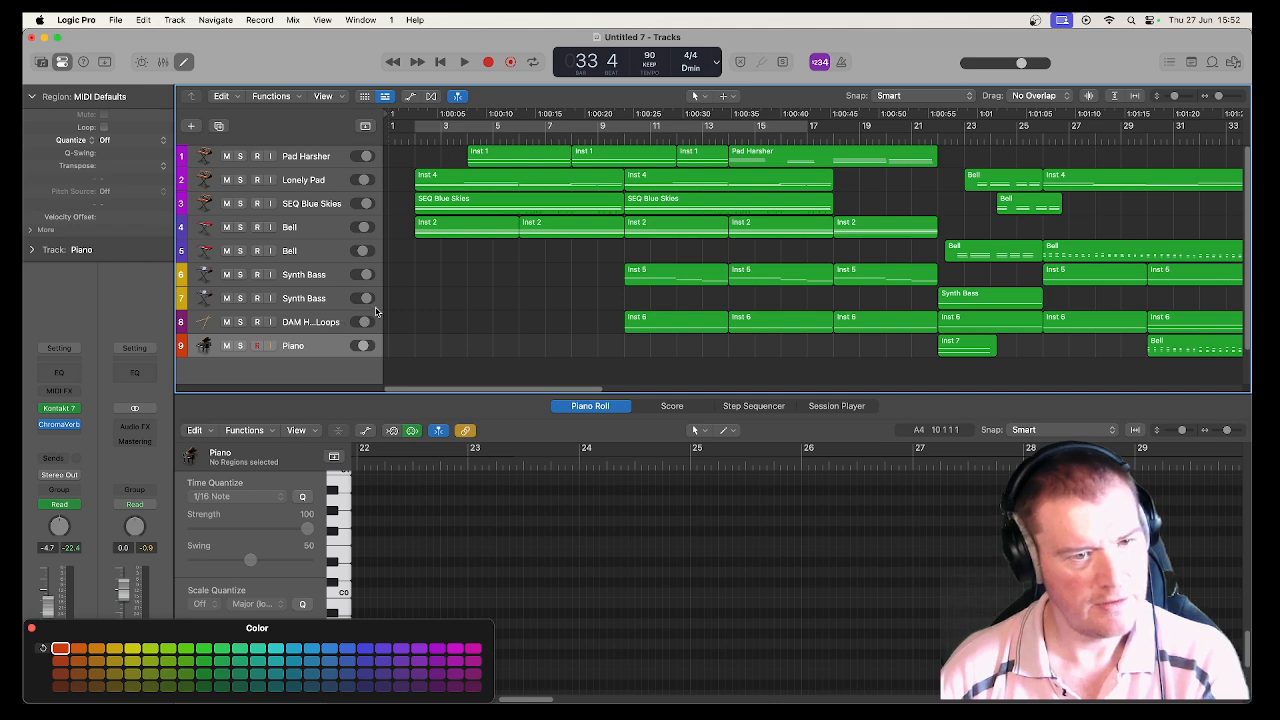
drag(381, 309, 461, 320)
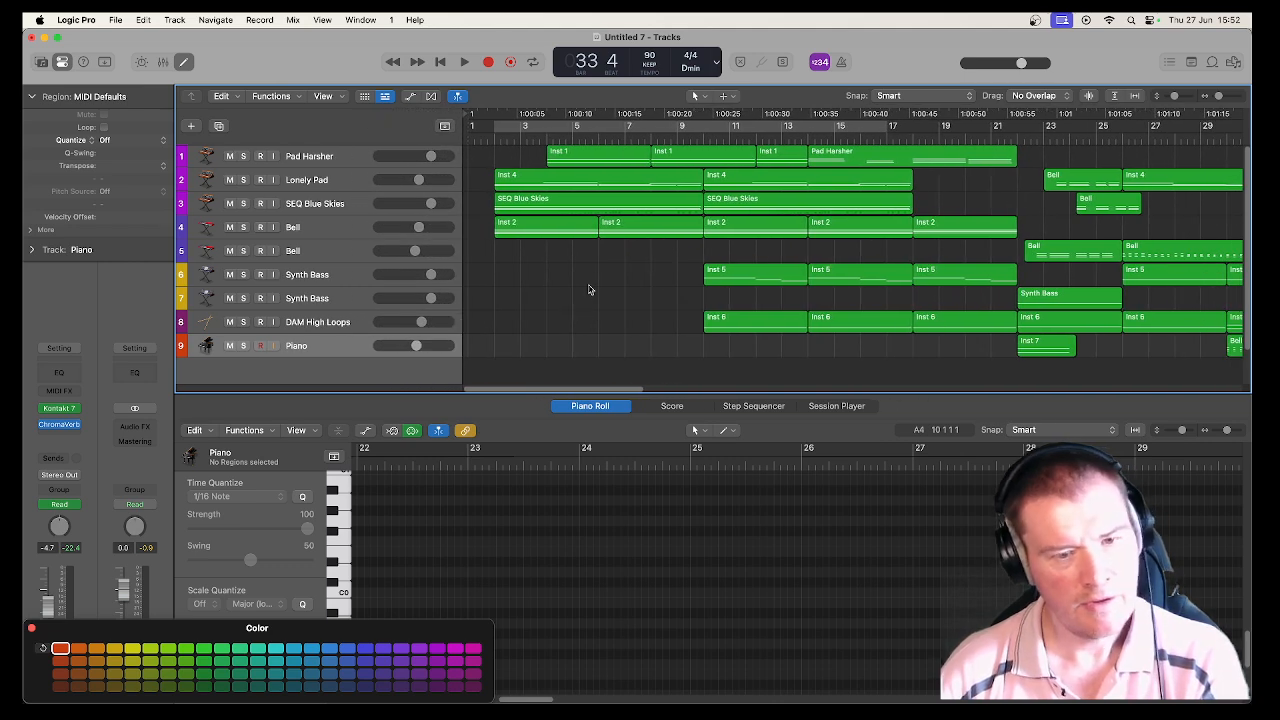
Name and colour all regions in the arrangement by their tracks, and close the colour palette.
key(super+a)
right_click(586, 187)
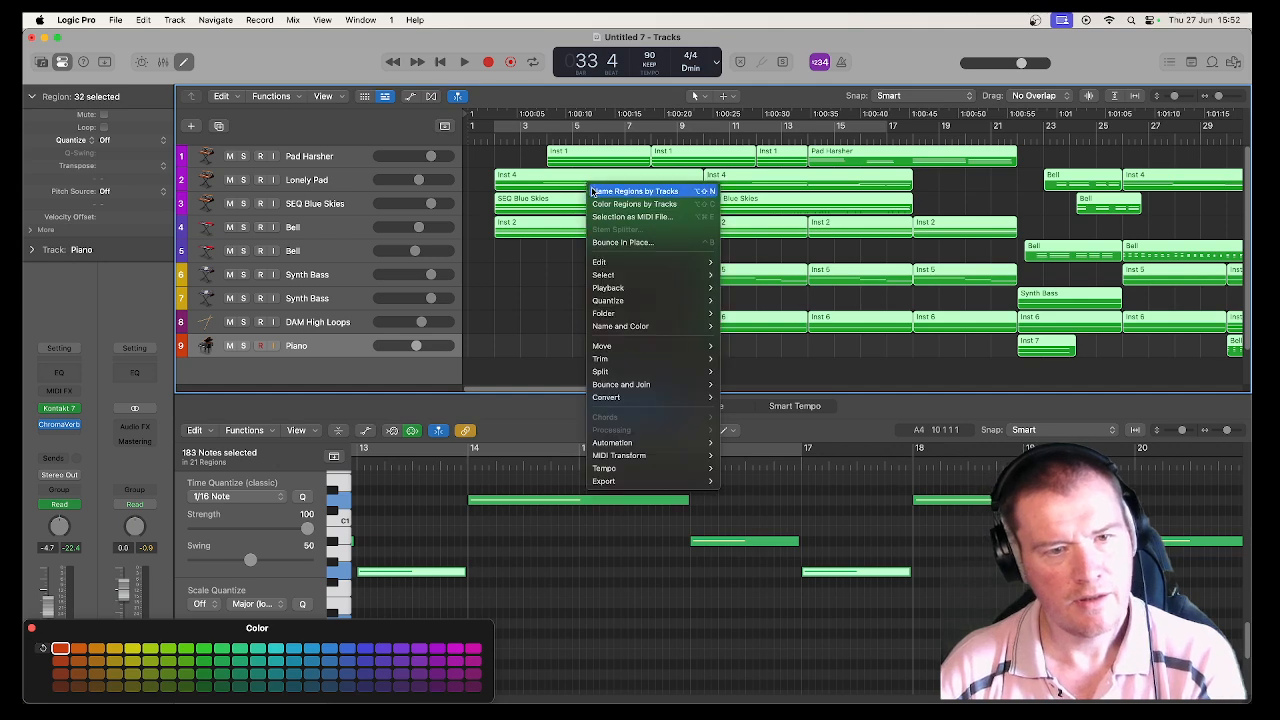
click(600, 185)
right_click(591, 183)
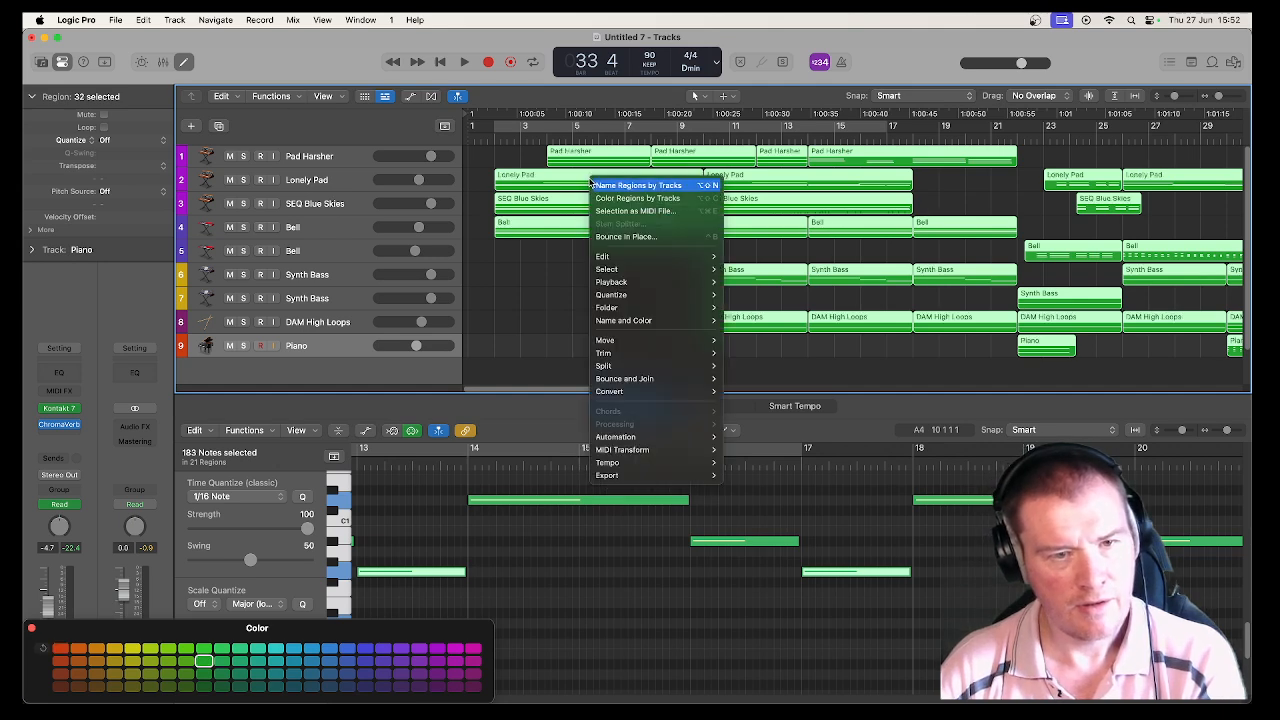
click(637, 198)
click(561, 288)
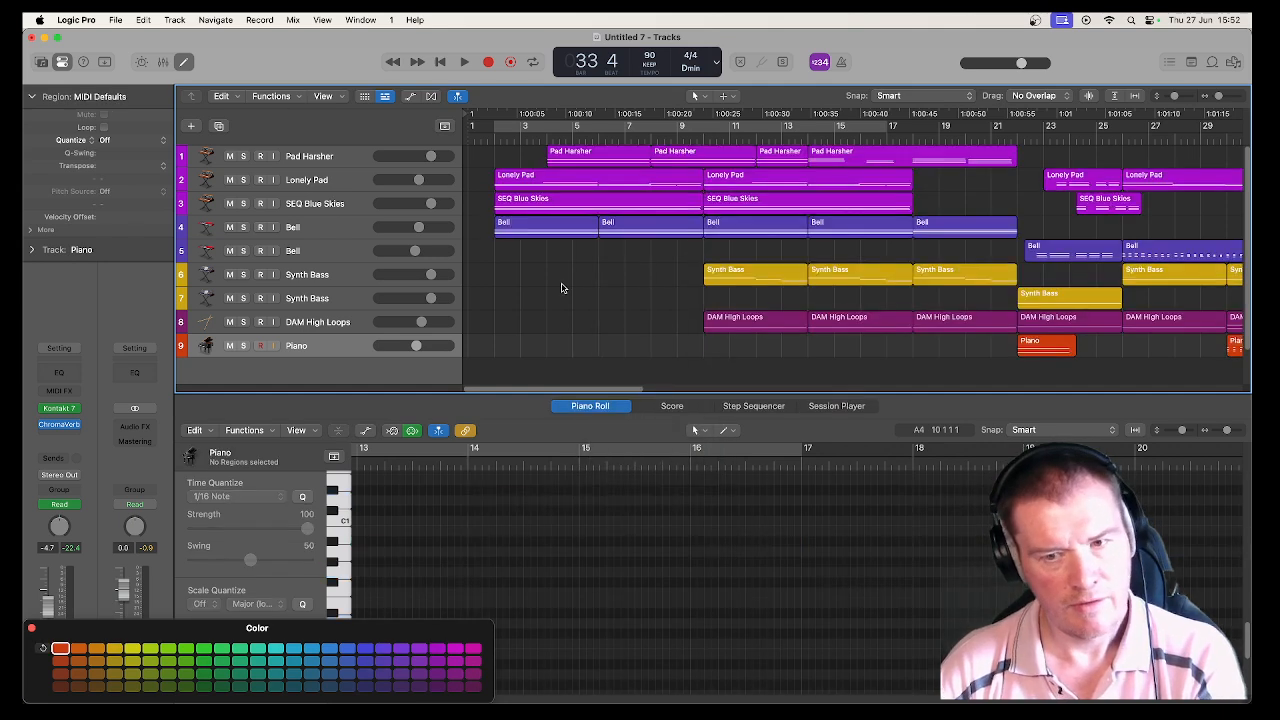
click(32, 629)
Look over the coloured arrangement and check the project notes for the reference track link.
scroll(587, 300, right, 2)
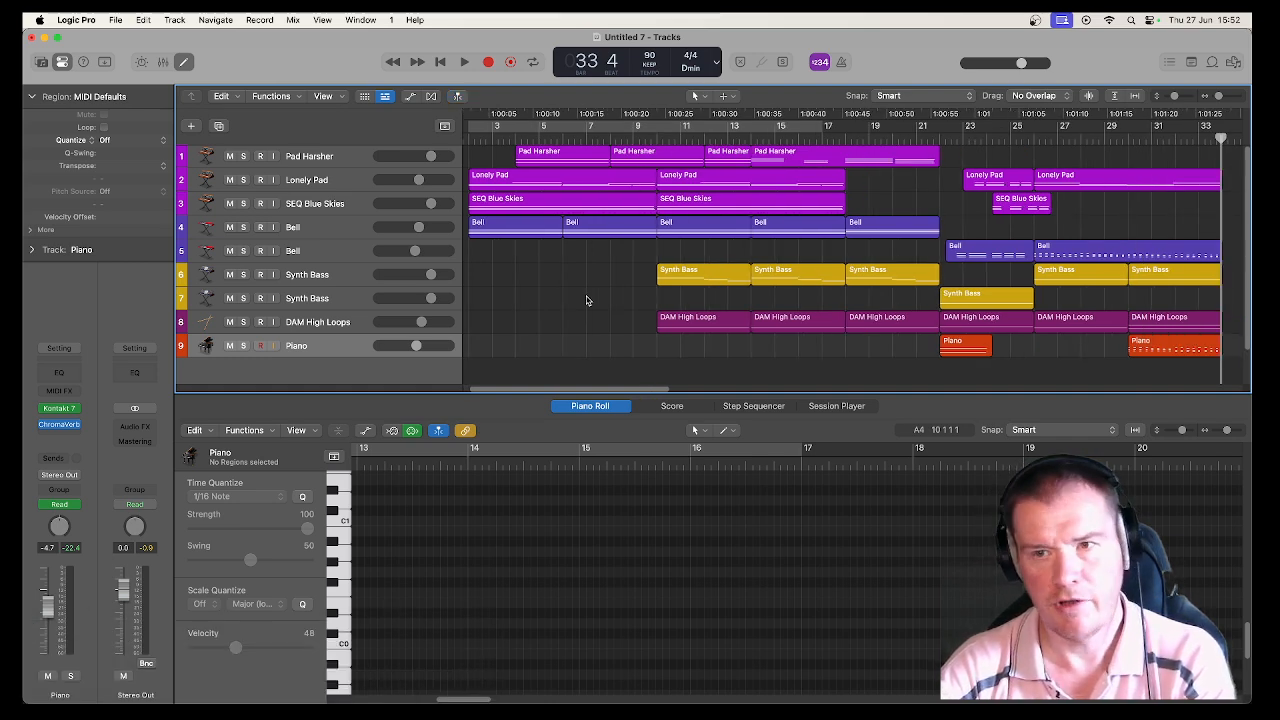
drag(567, 390, 540, 397)
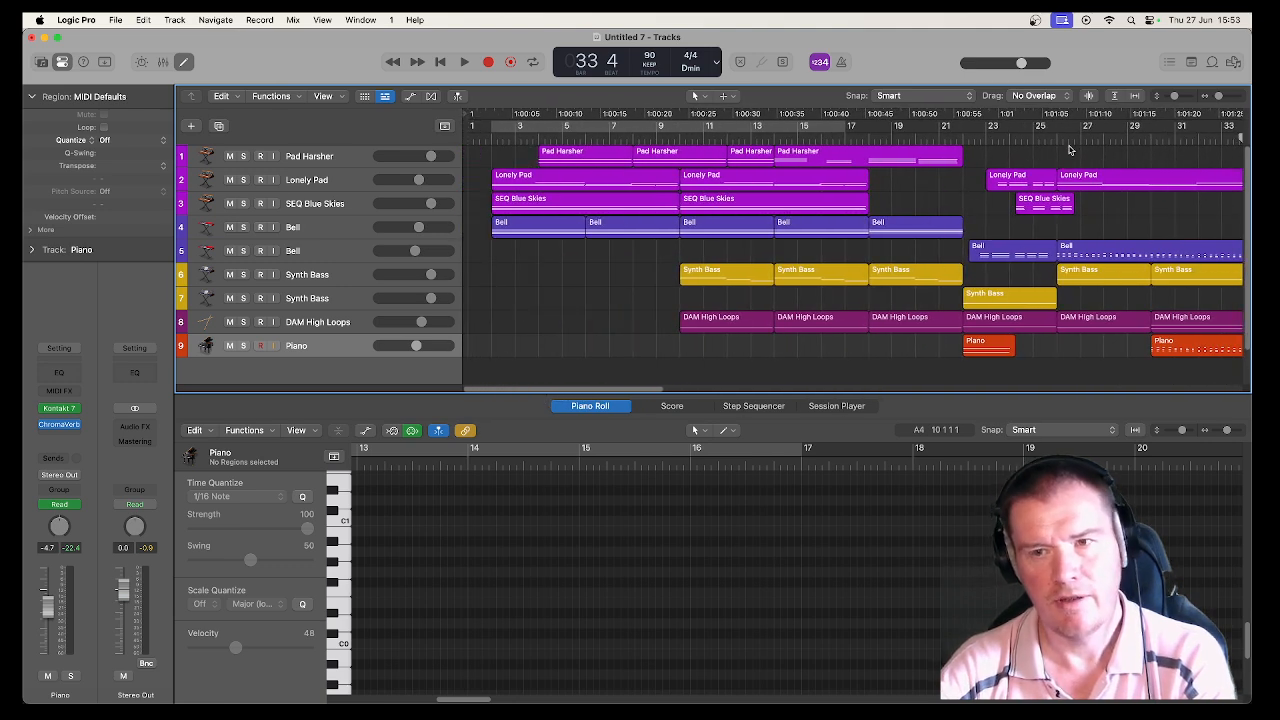
click(1192, 63)
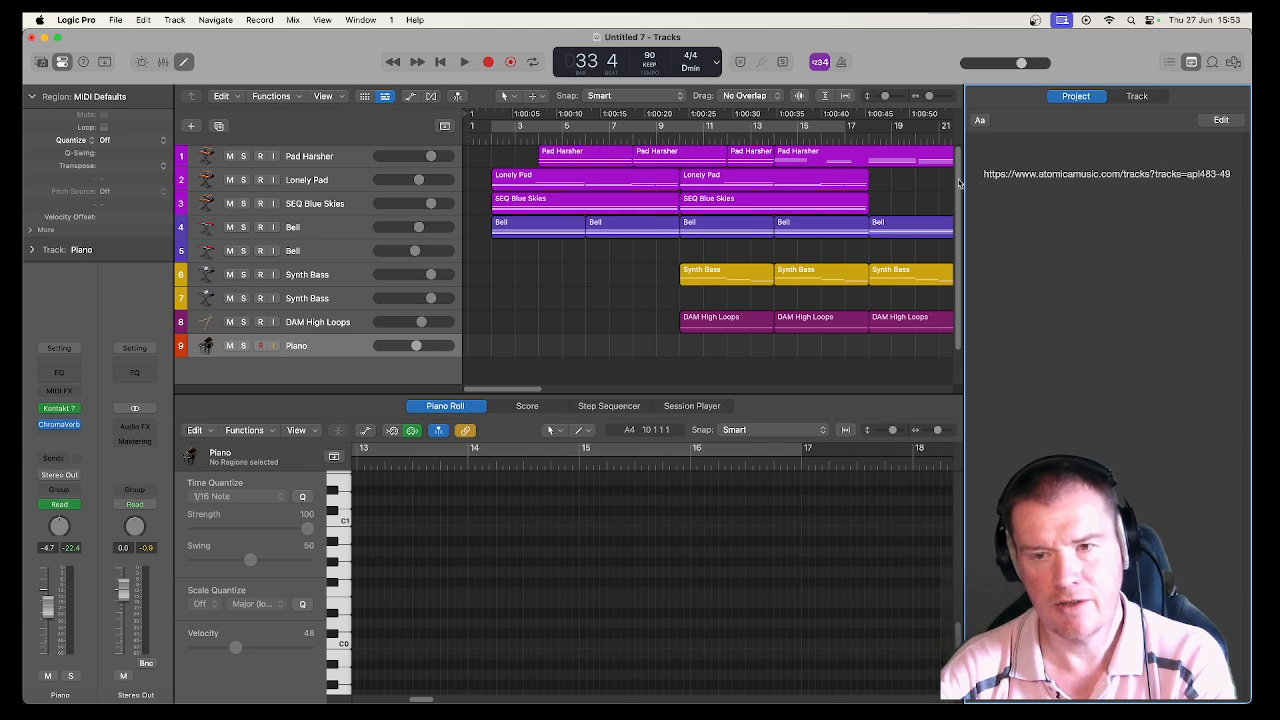
click(1191, 63)
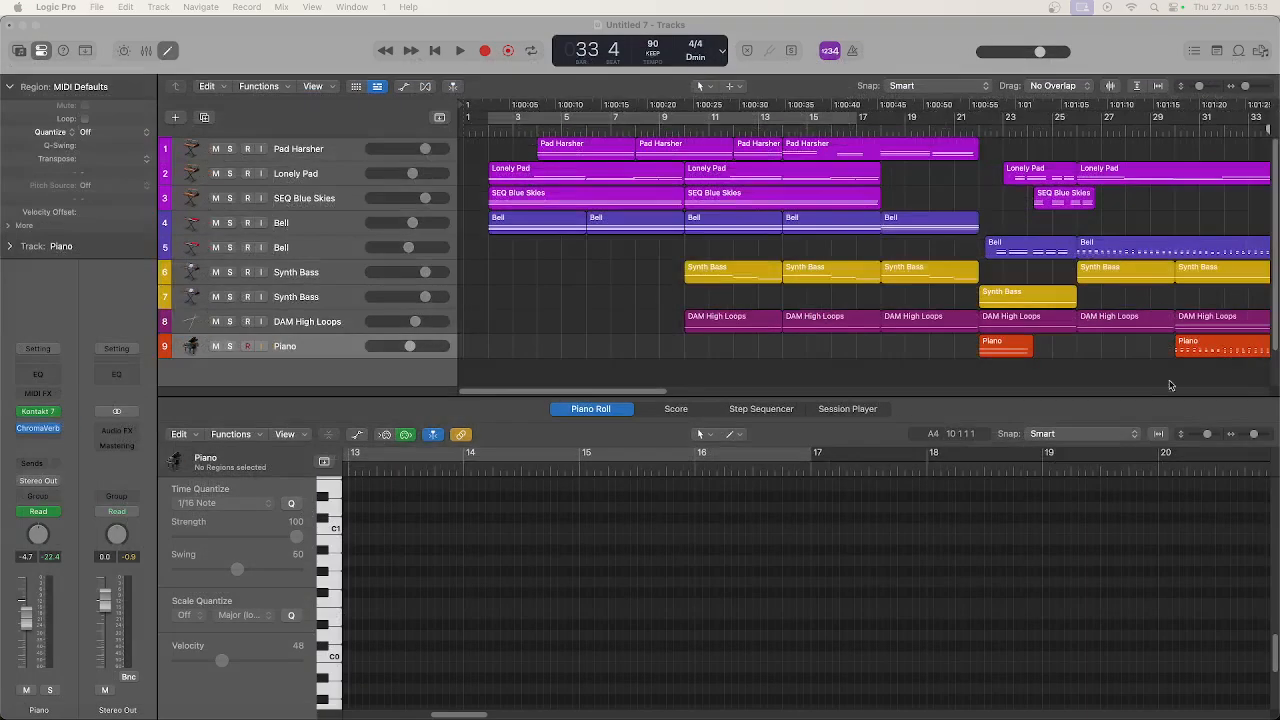
Play the arrangement from bar 1, with the timeline fitted to show all regions up to bar 34.
click(554, 298)
key(Return)
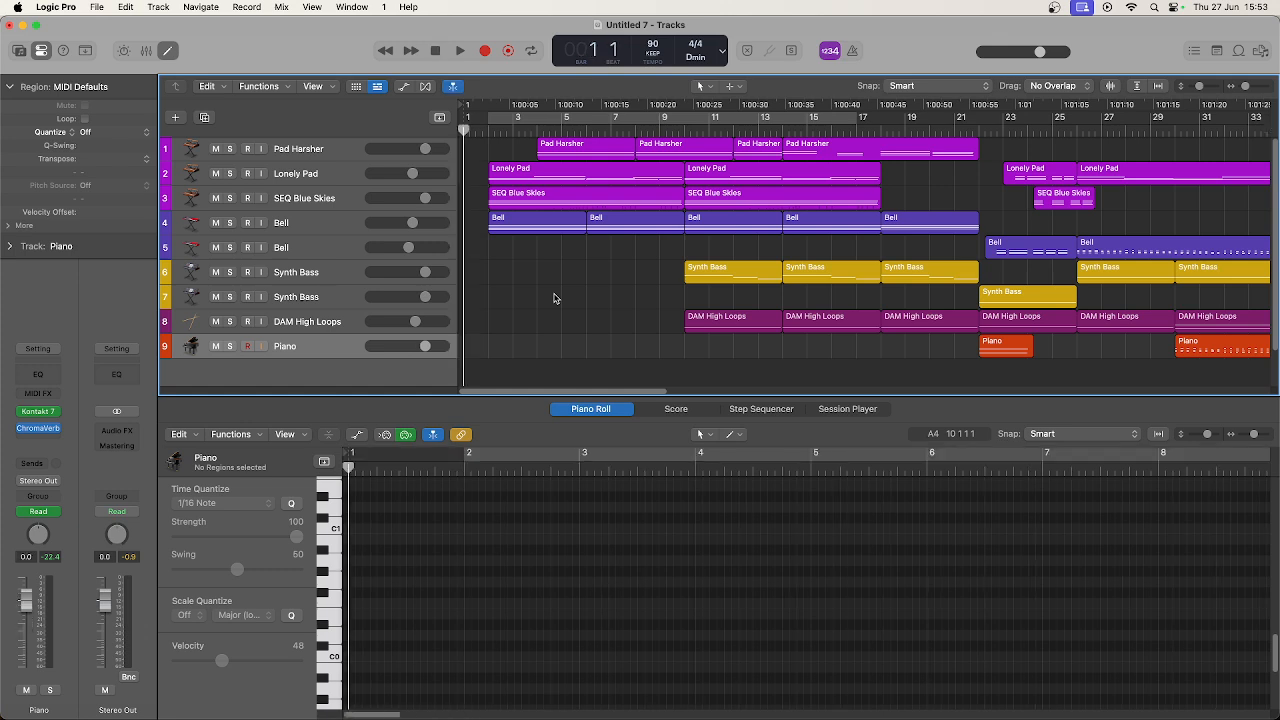
key(space)
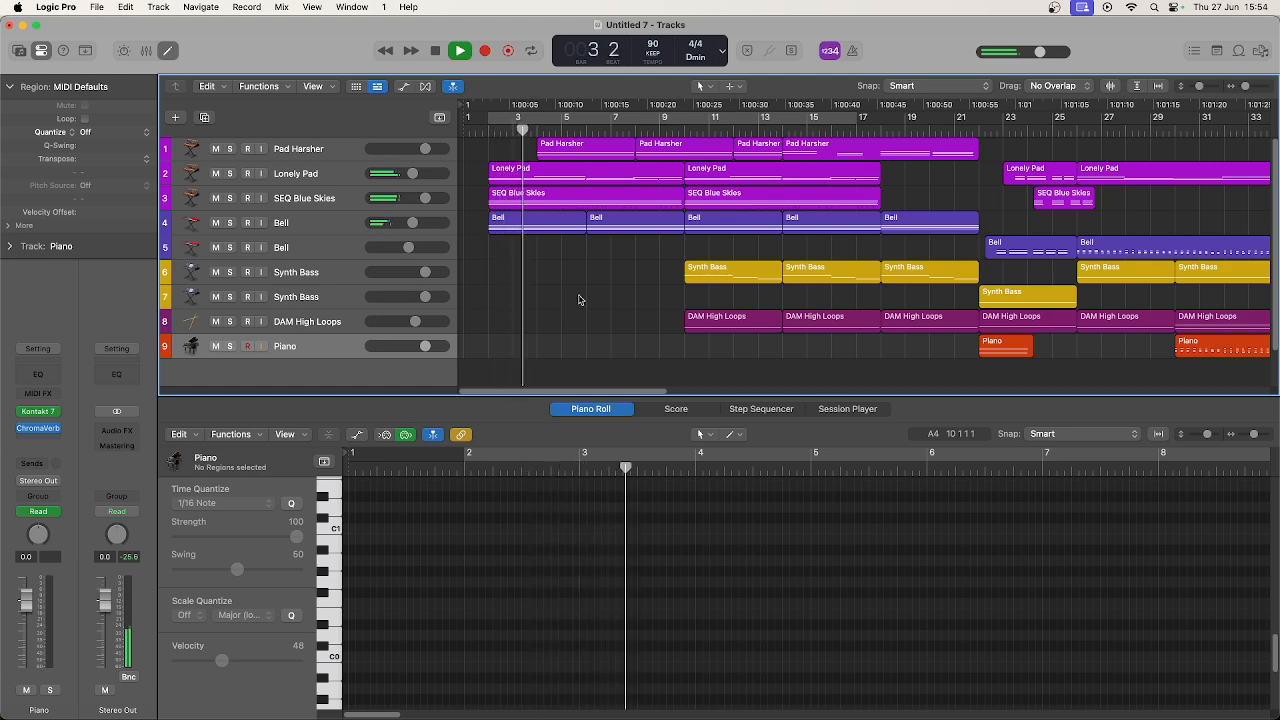
drag(1245, 87, 1246, 90)
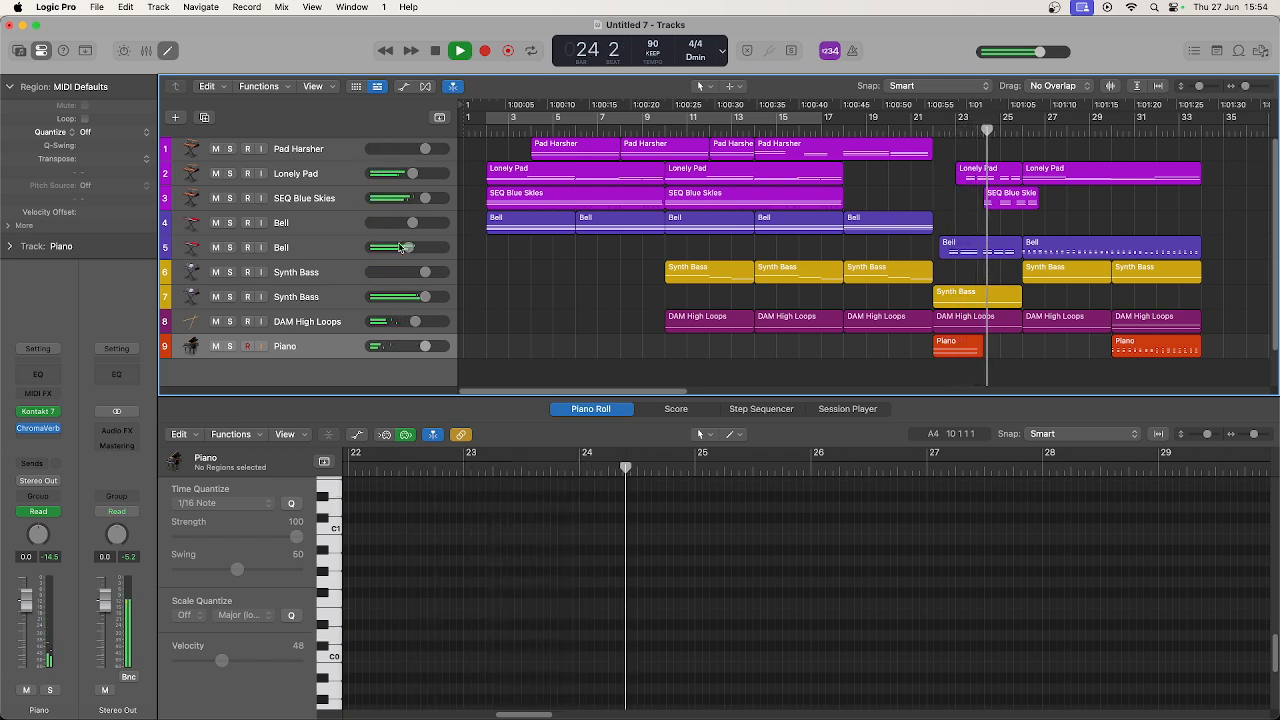
Lower the second Bell track's volume to -8.6 dB during playback and check the tracks' automation lanes.
drag(408, 247, 401, 247)
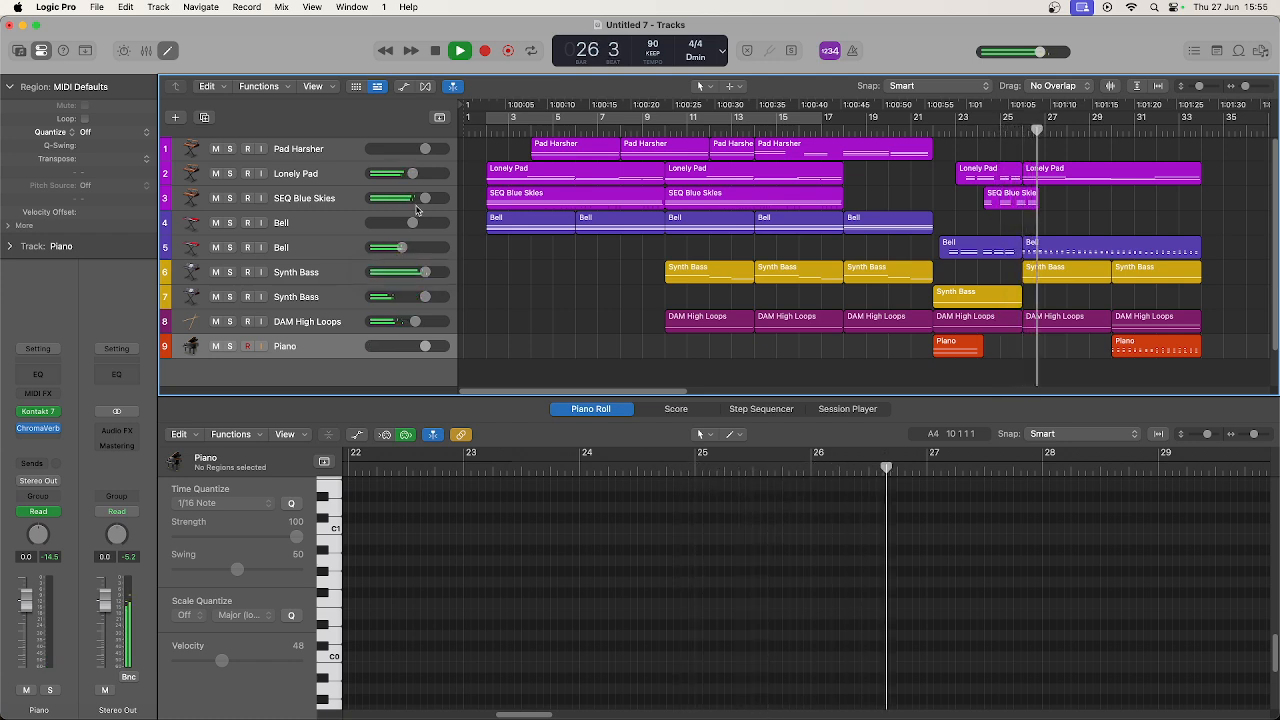
click(404, 87)
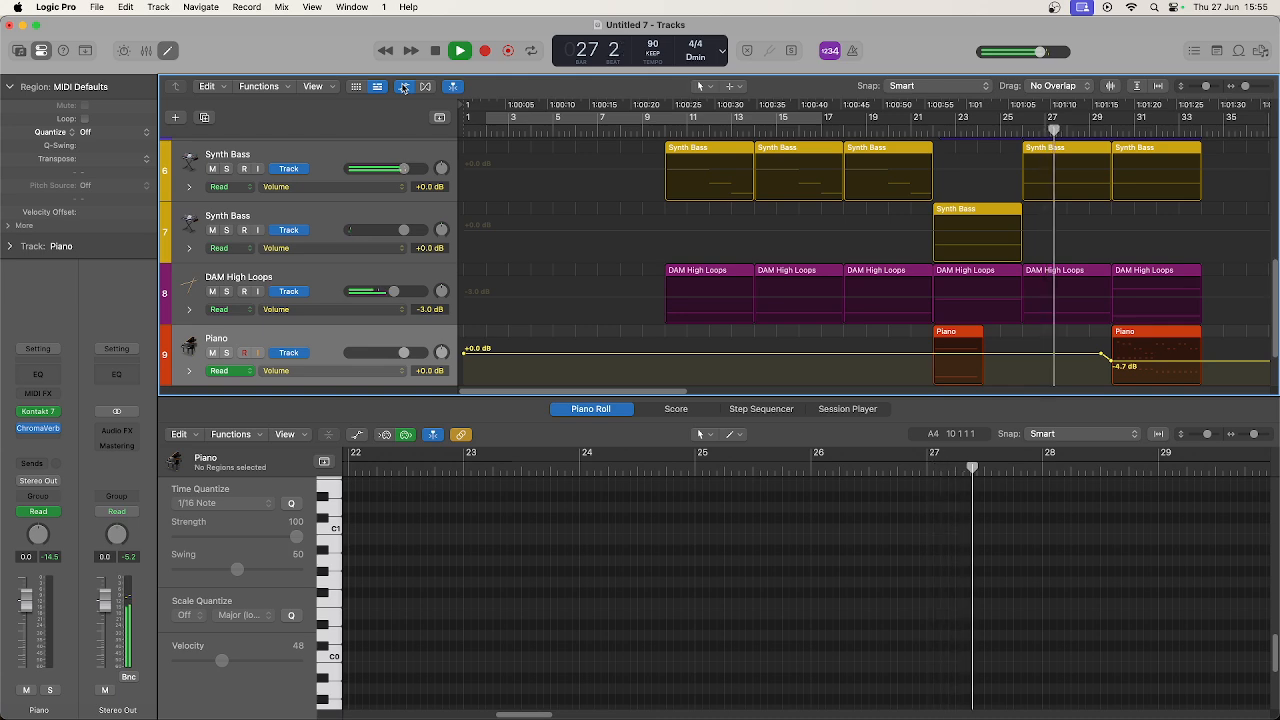
scroll(580, 279, up, 3)
scroll(580, 279, up, 1)
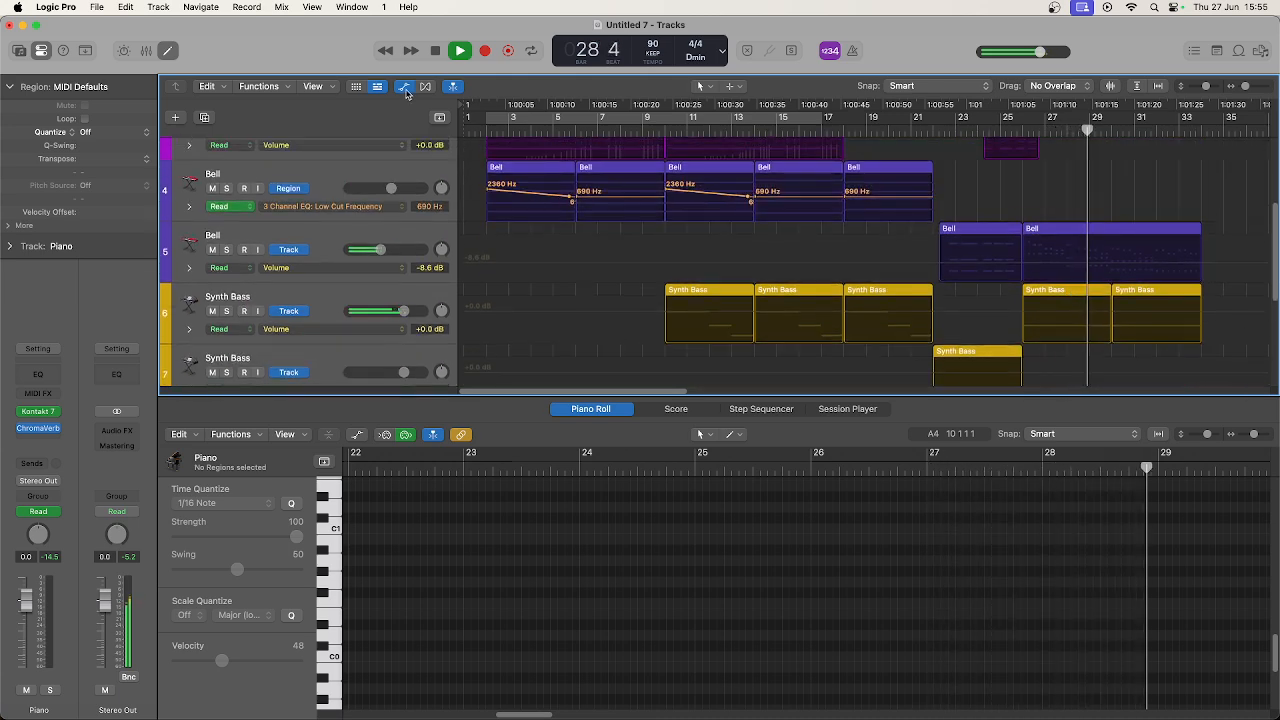
key(a)
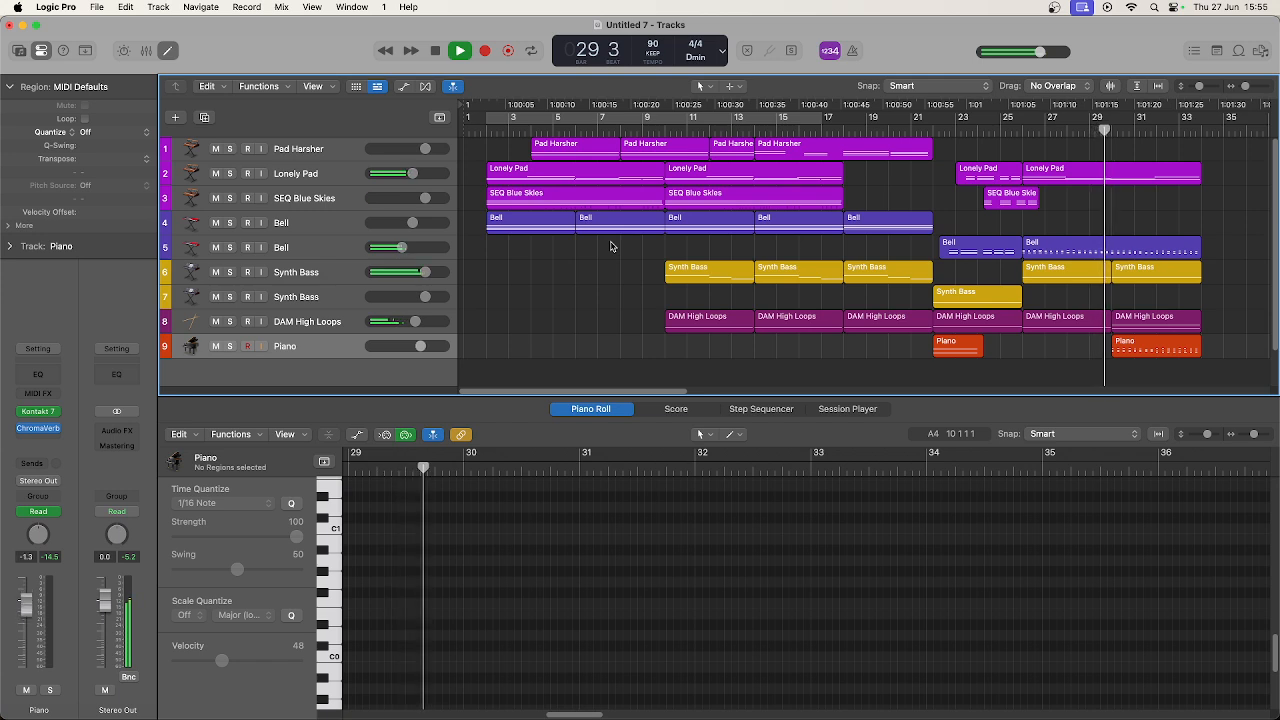